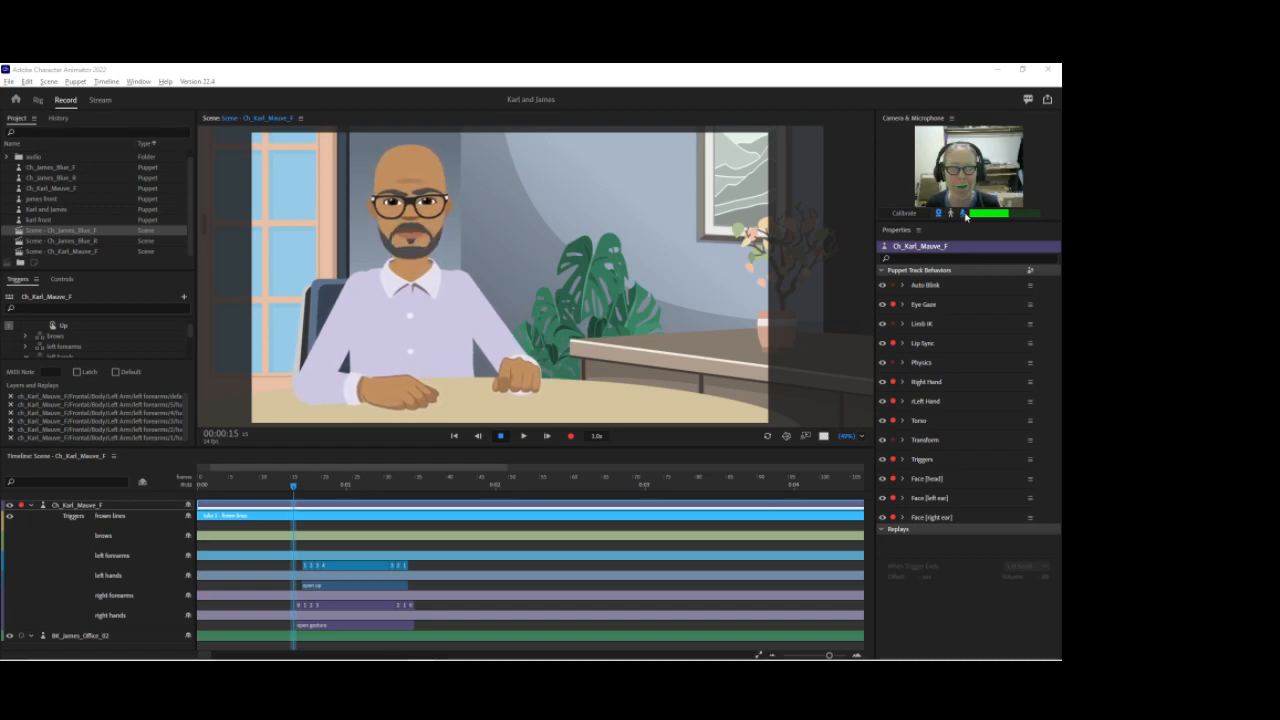
# Step: Switch to Illustrator and inspect the character's layer structure, selecting a hand and collapsing the brows and Right Arm groups
pyautogui.click(964, 213)
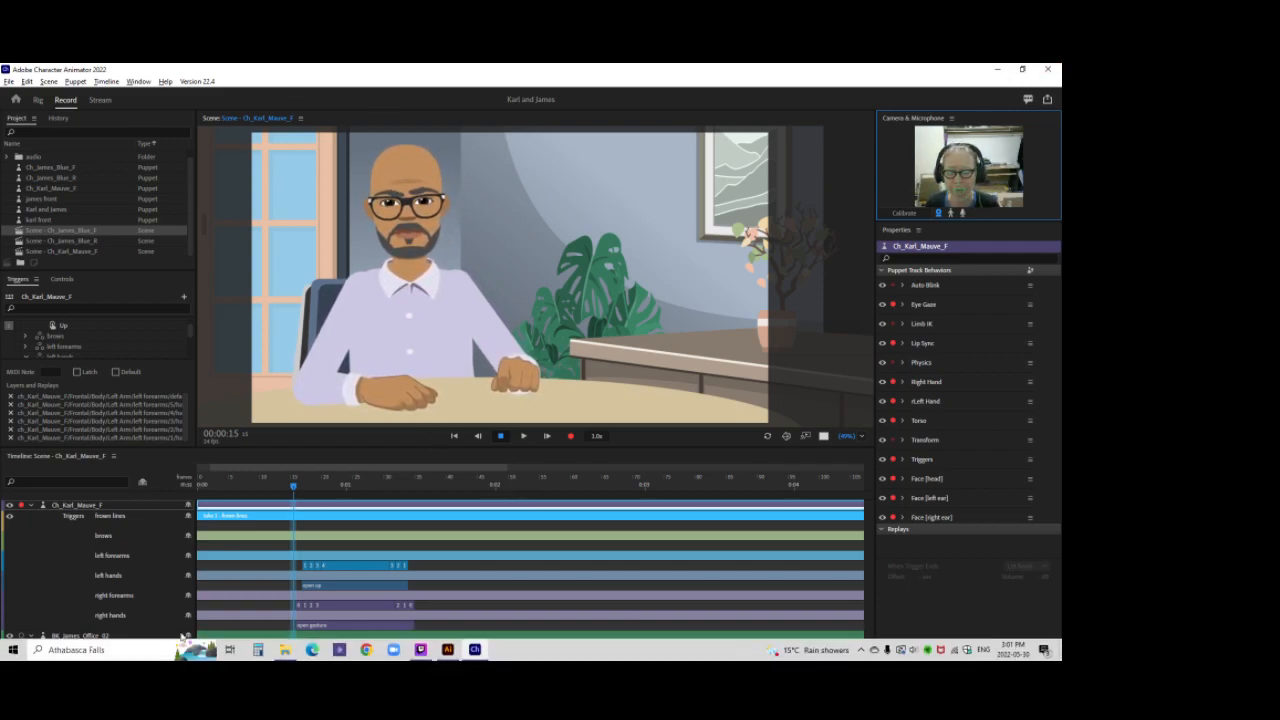
pyautogui.click(447, 650)
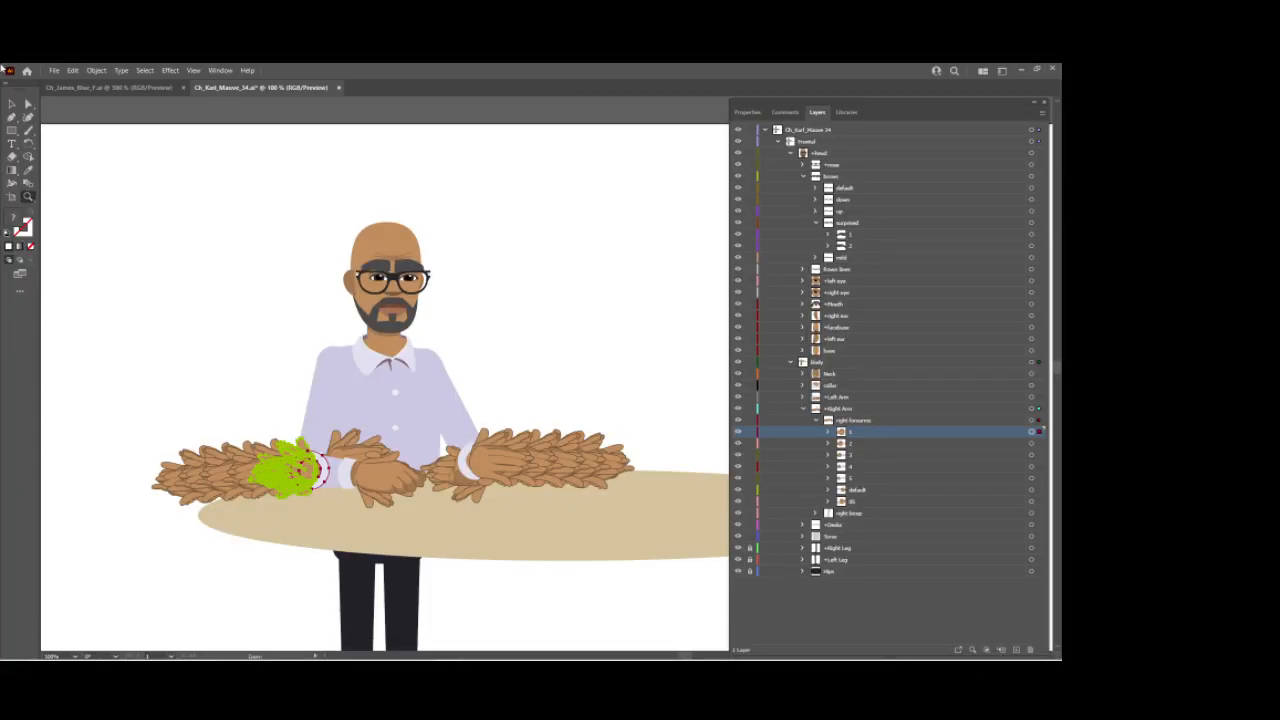
pyautogui.click(12, 104)
pyautogui.moveTo(603, 360); pyautogui.dragTo(543, 280)
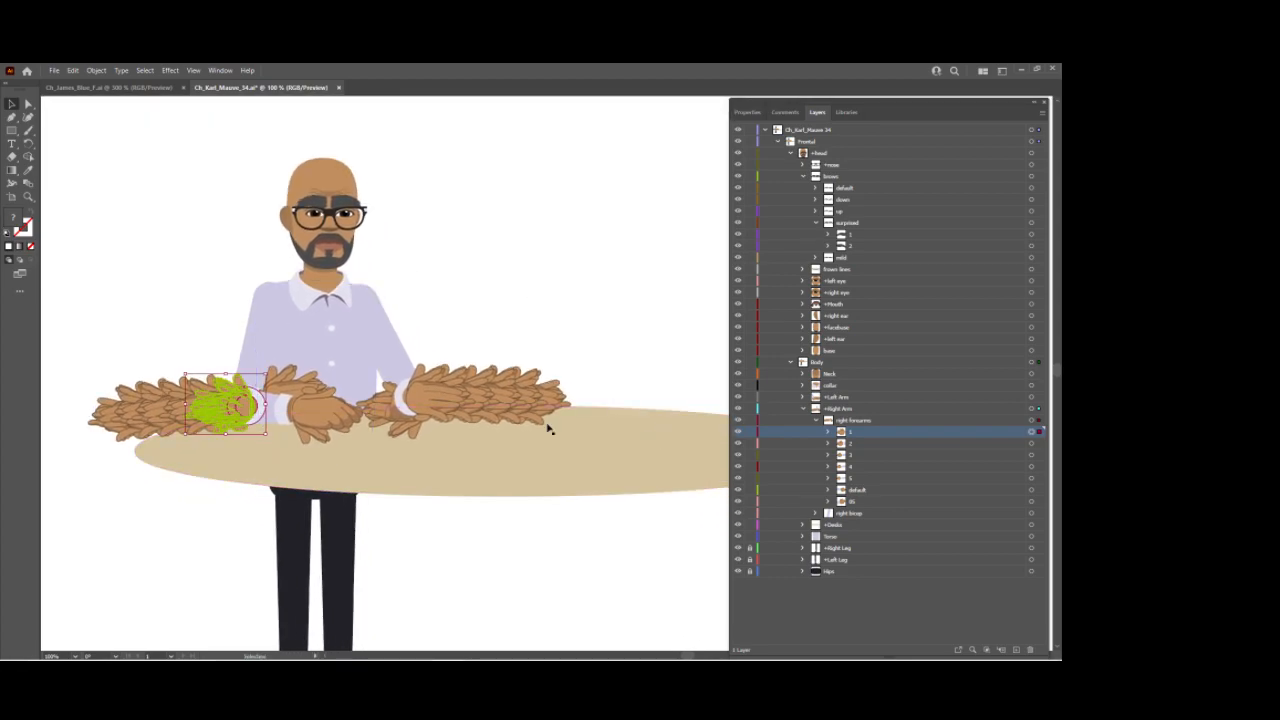
pyautogui.click(804, 177)
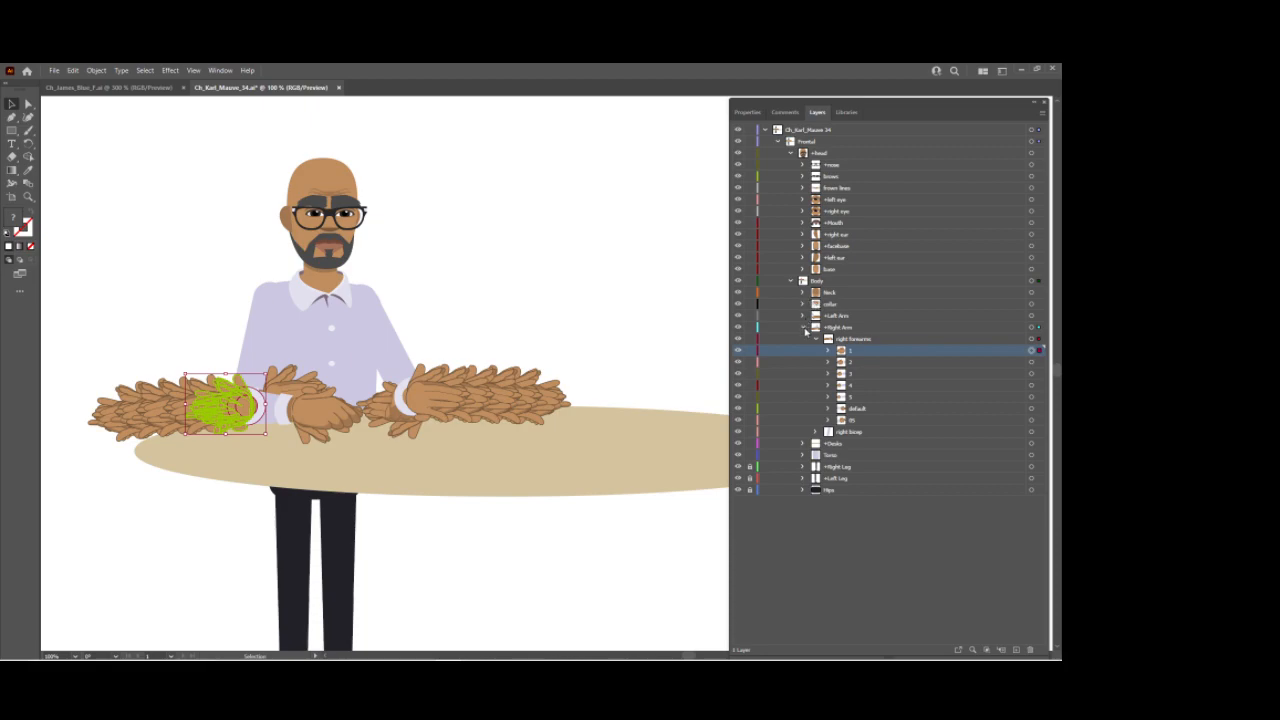
pyautogui.click(805, 328)
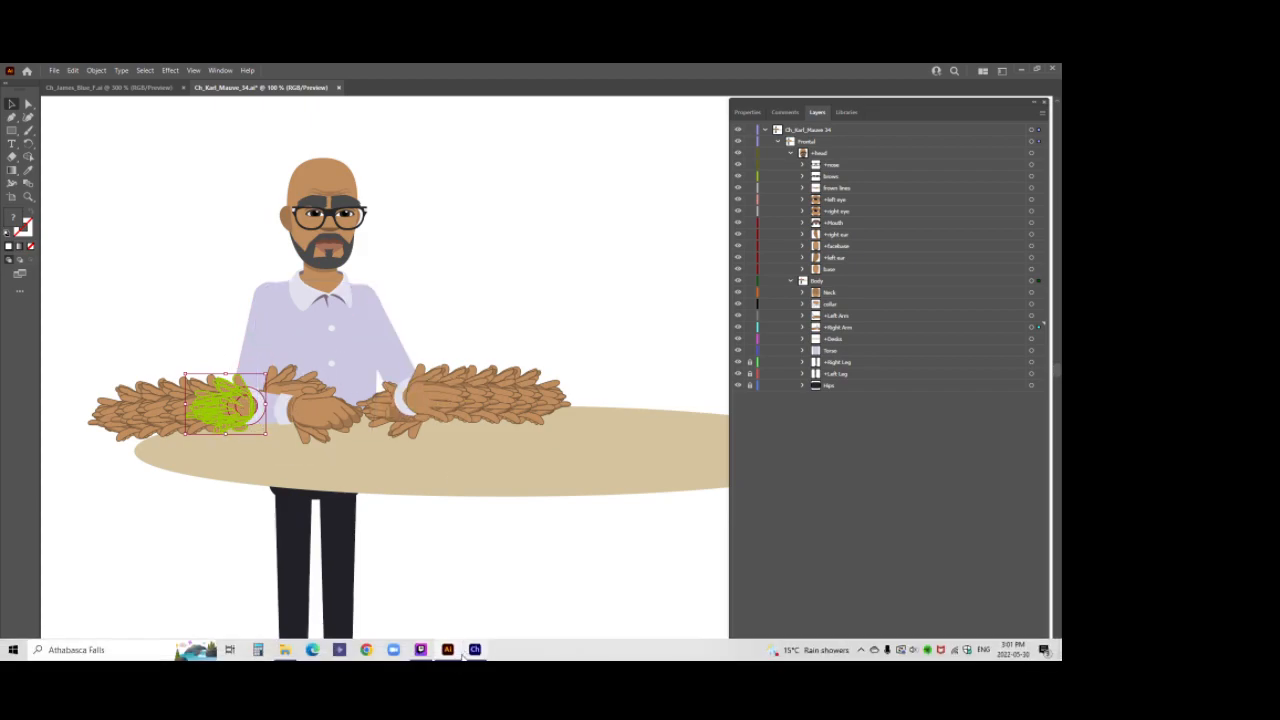
# Step: Return to Character Animator and import the Ch_Karl_Mauve_34 artwork file into the project
pyautogui.click(474, 649)
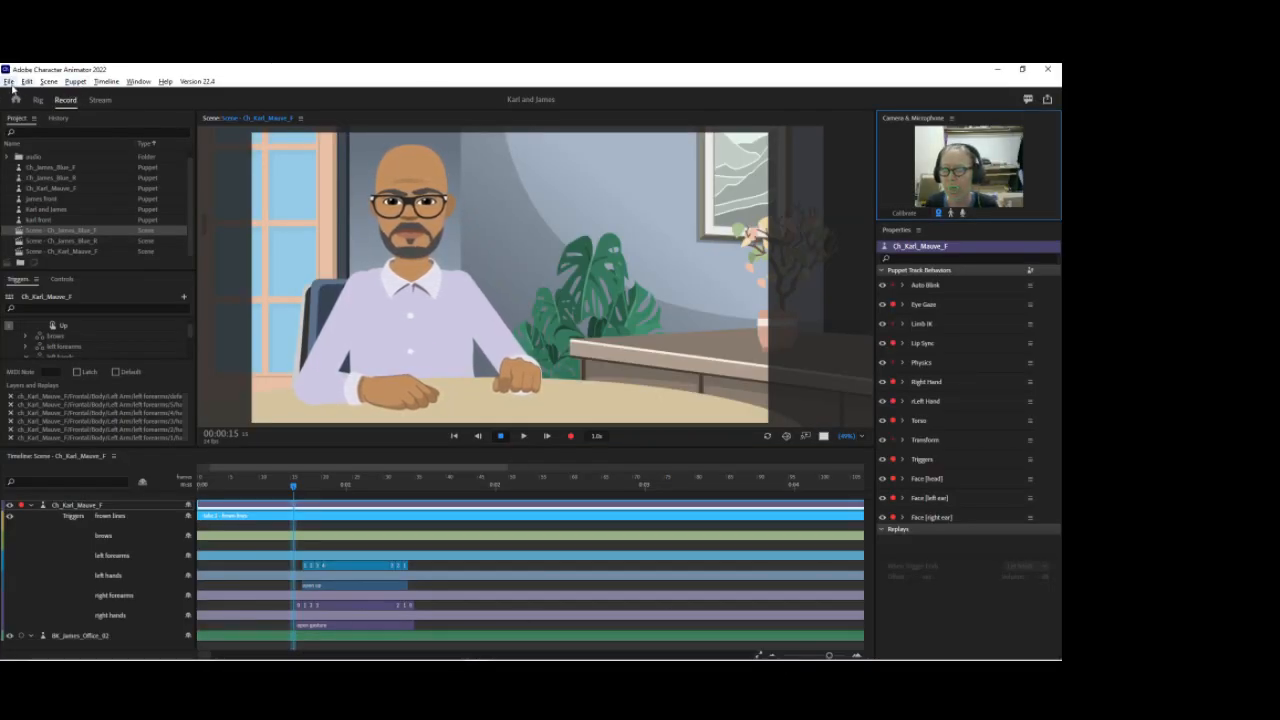
pyautogui.click(9, 81)
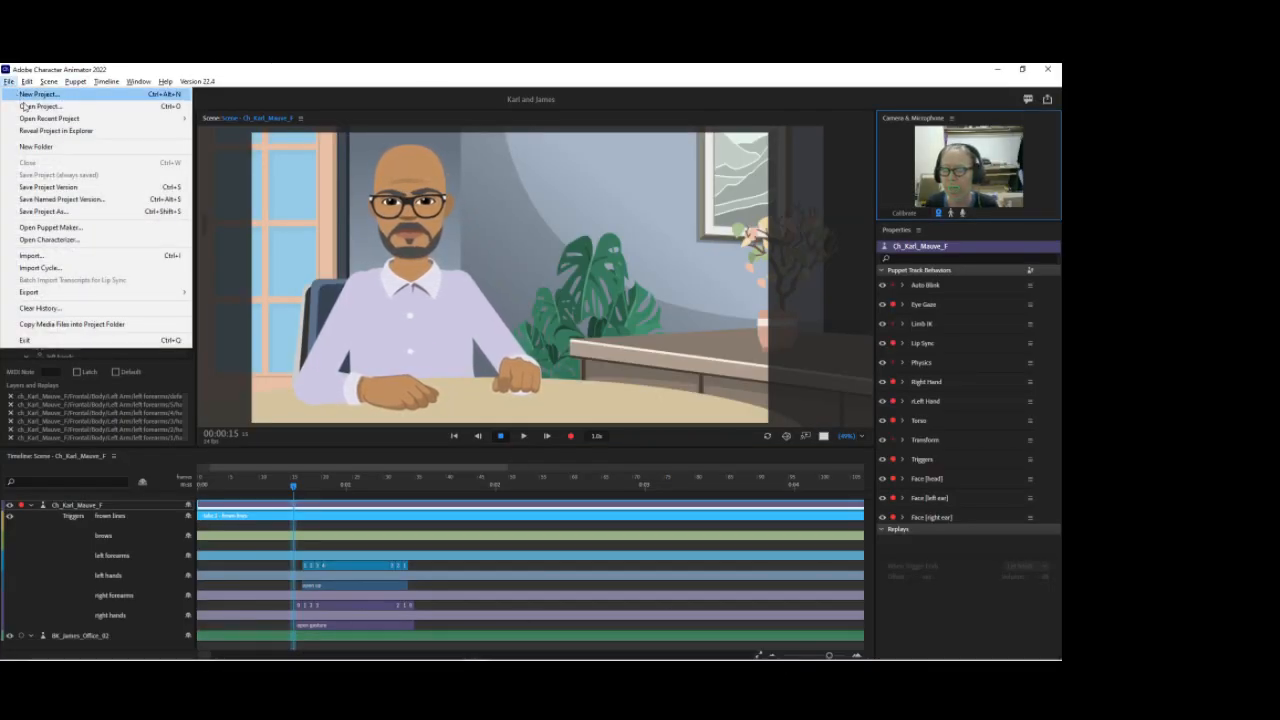
pyautogui.click(33, 256)
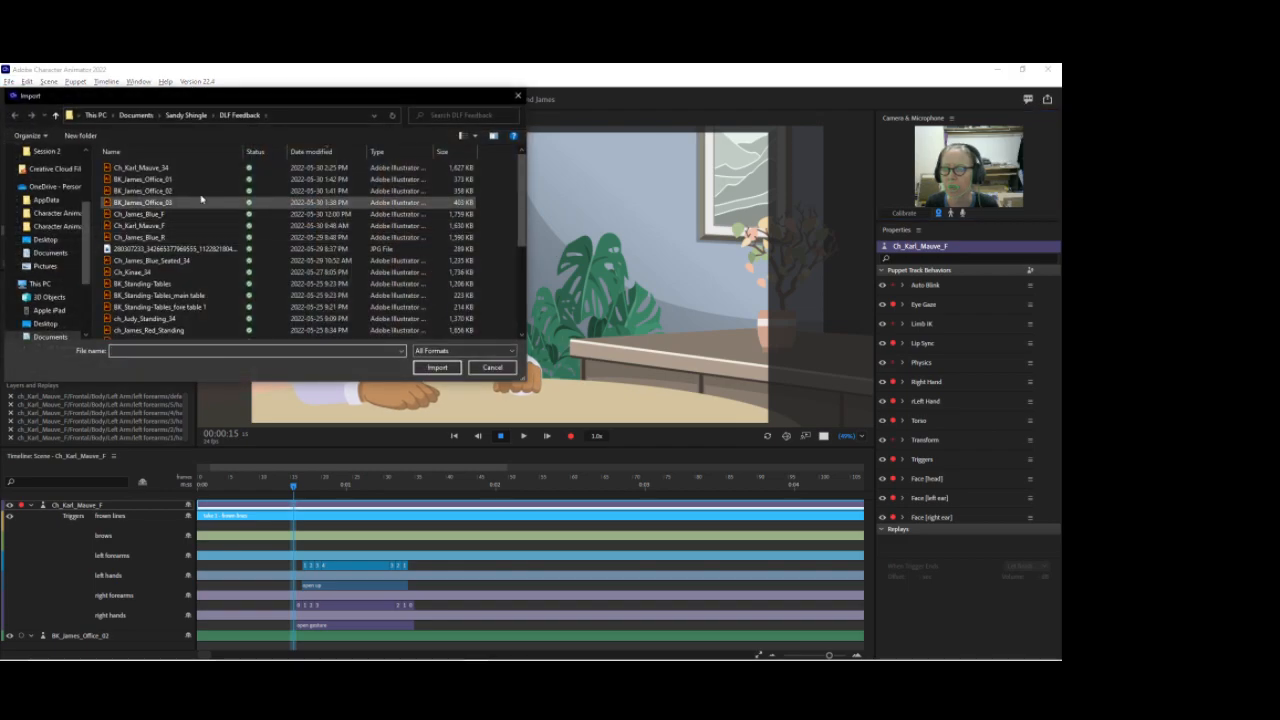
pyautogui.click(160, 168)
pyautogui.click(435, 368)
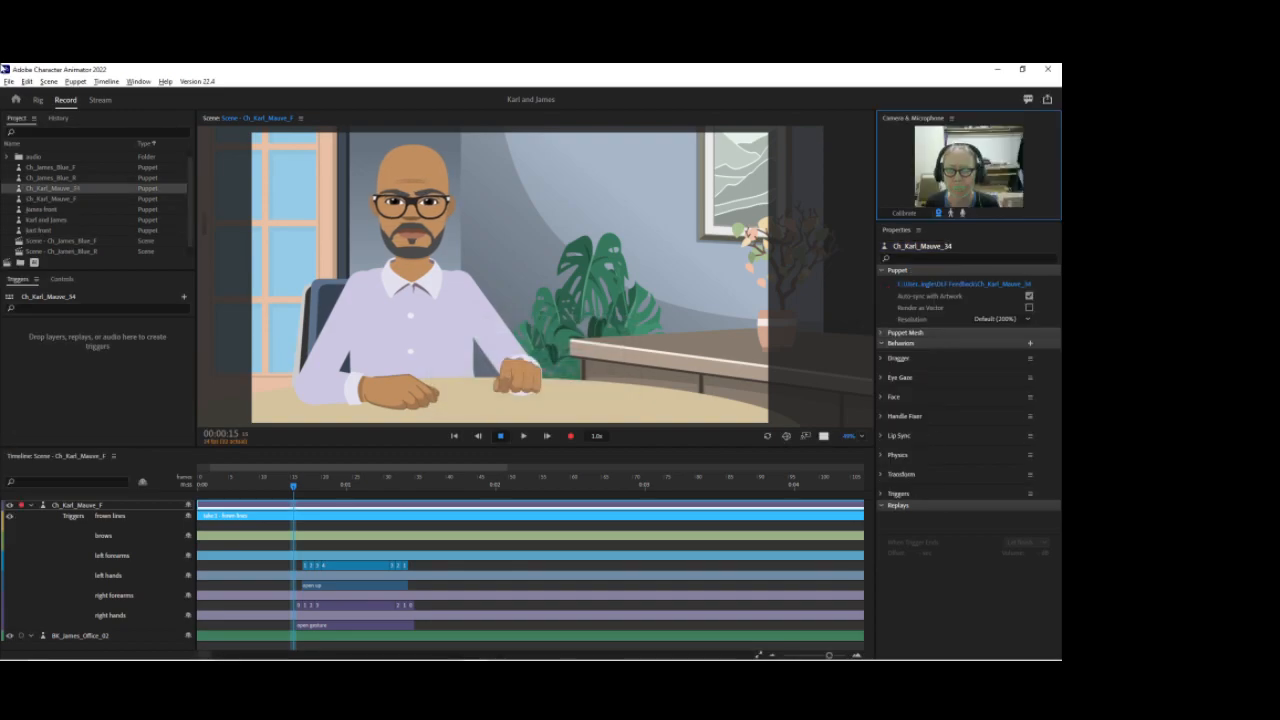
# Step: Open the Ch_Karl_Mauve_34 puppet in Rig mode and collapse its layer hierarchy down to head and Body
pyautogui.click(38, 101)
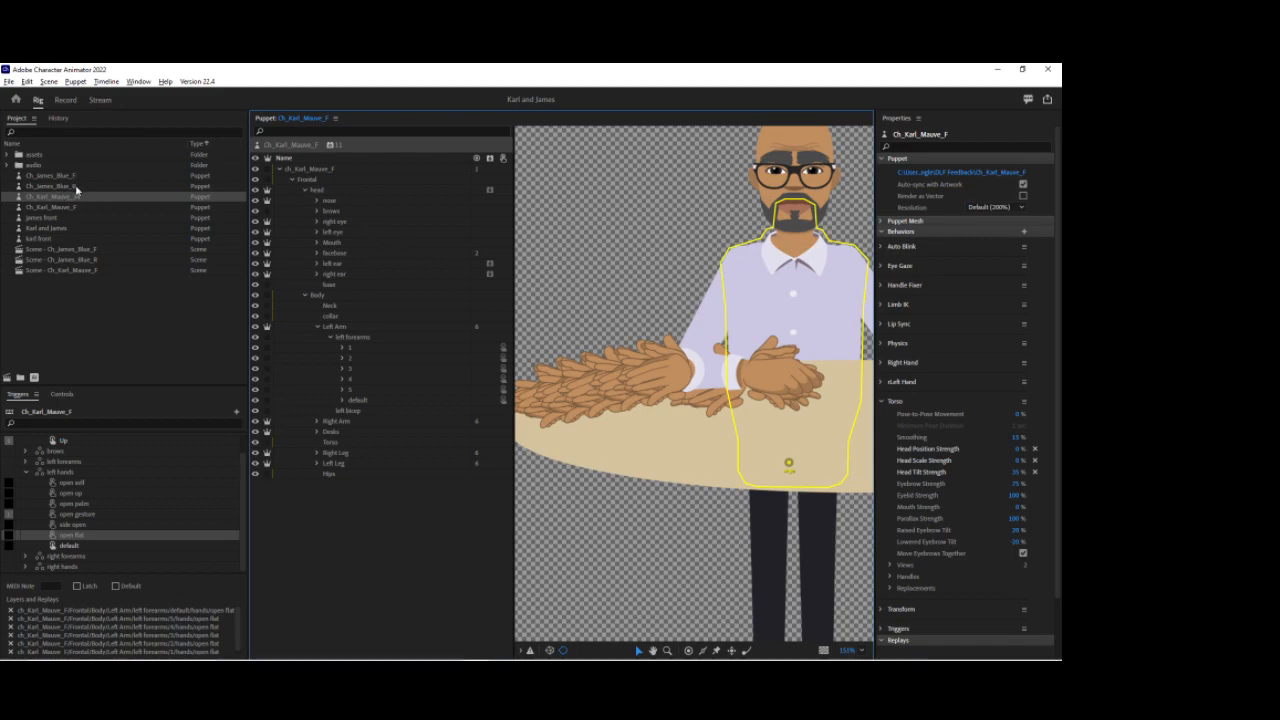
pyautogui.click(122, 199)
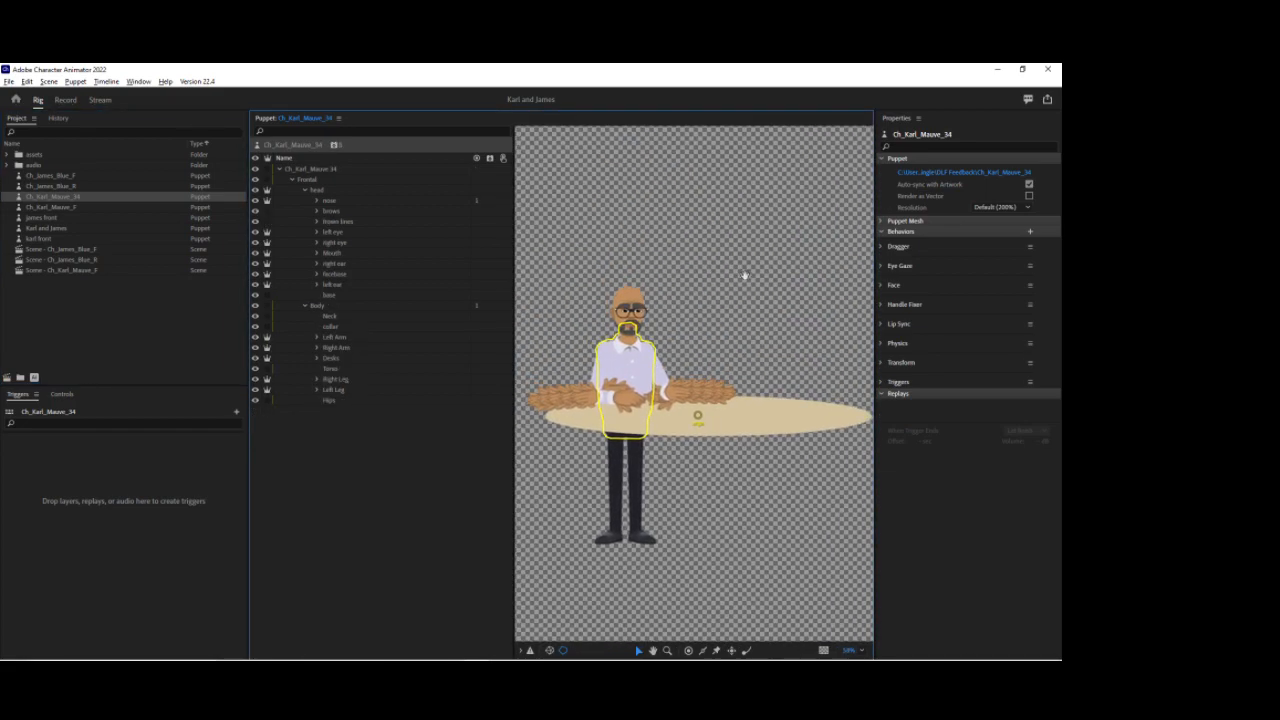
pyautogui.click(291, 179)
pyautogui.click(291, 180)
pyautogui.click(305, 190)
pyautogui.click(306, 201)
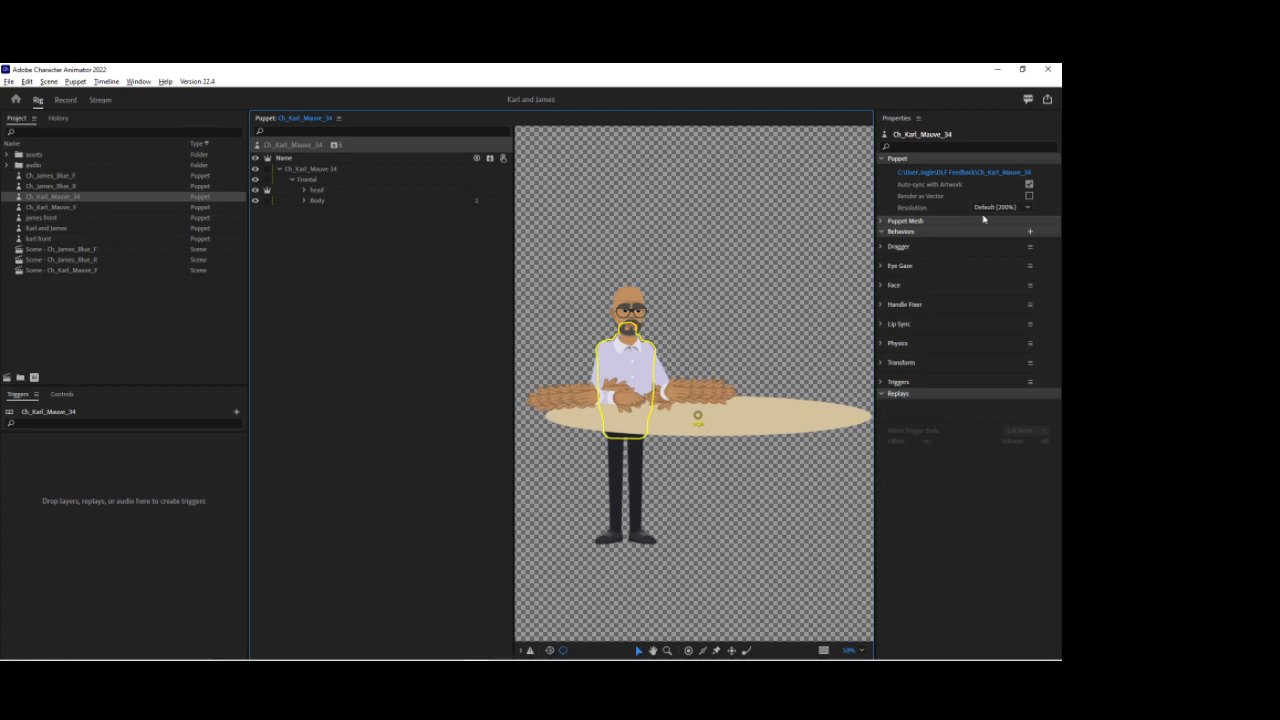
# Step: Rename the puppet's Face behavior to torso
pyautogui.click(1030, 286)
pyautogui.click(955, 314)
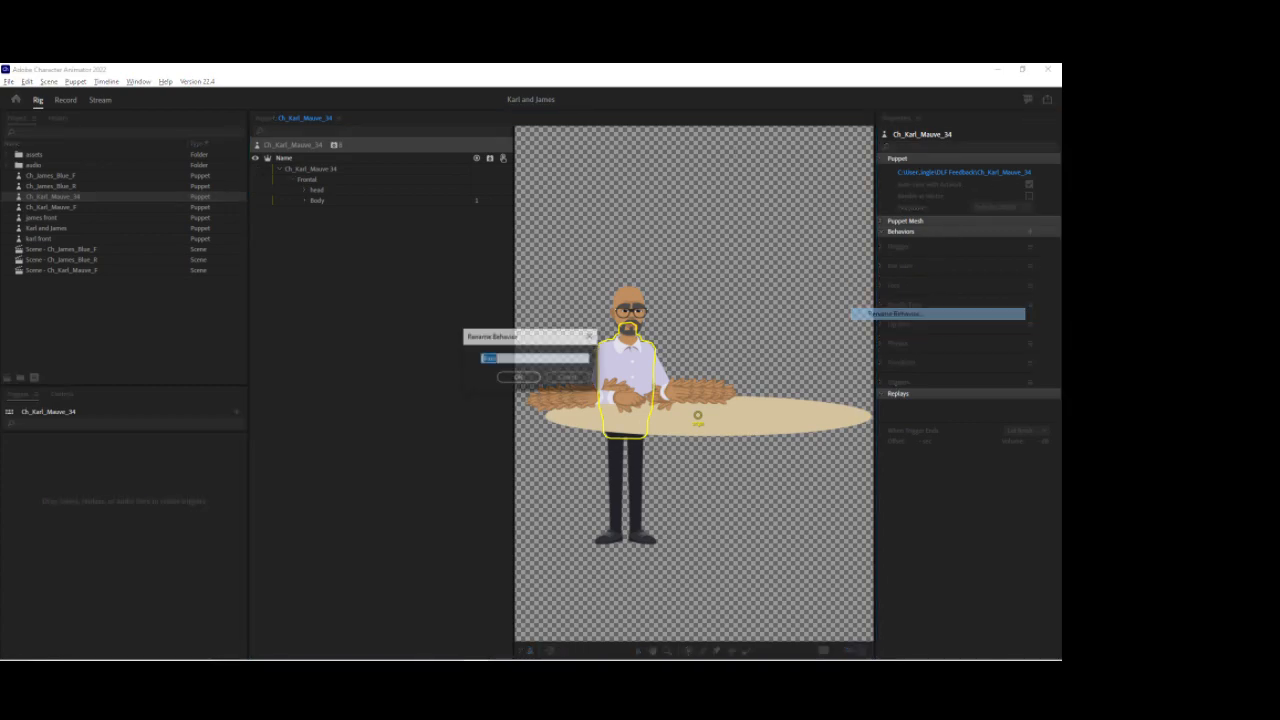
pyautogui.write('Karl')
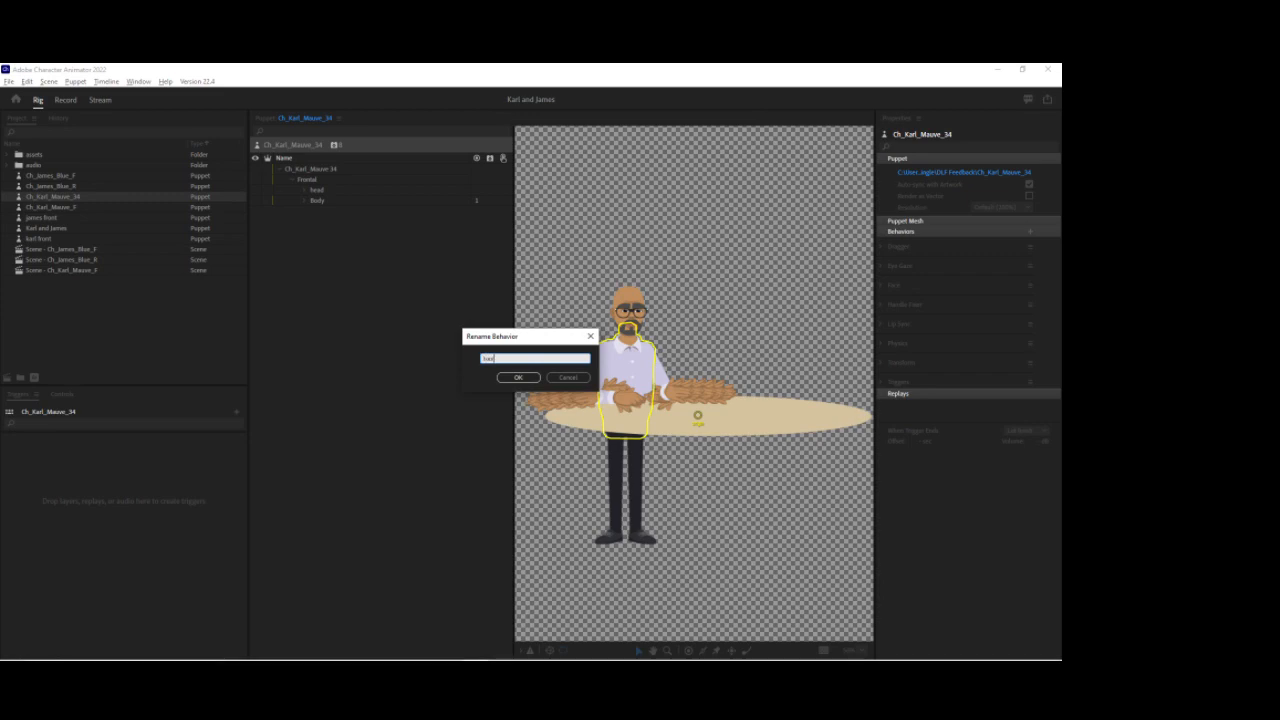
pyautogui.press('Return')
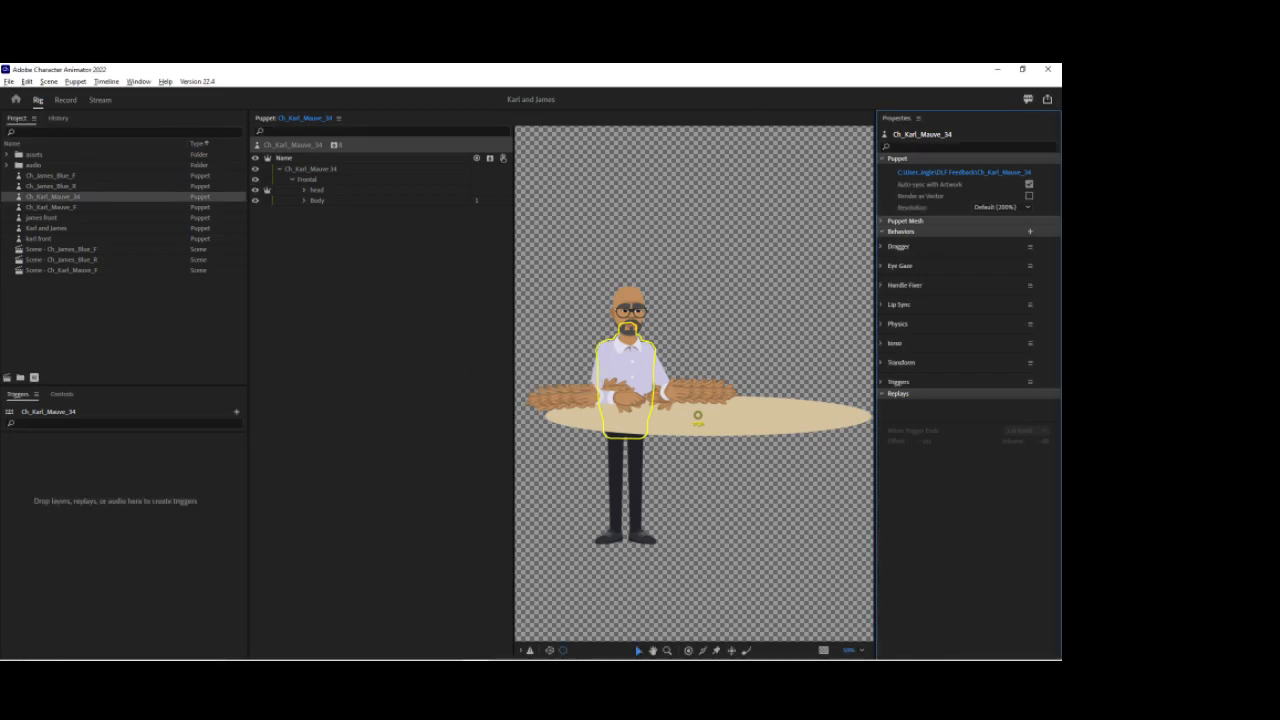
# Step: Rename the Dragger behavior to right hand
pyautogui.click(1031, 247)
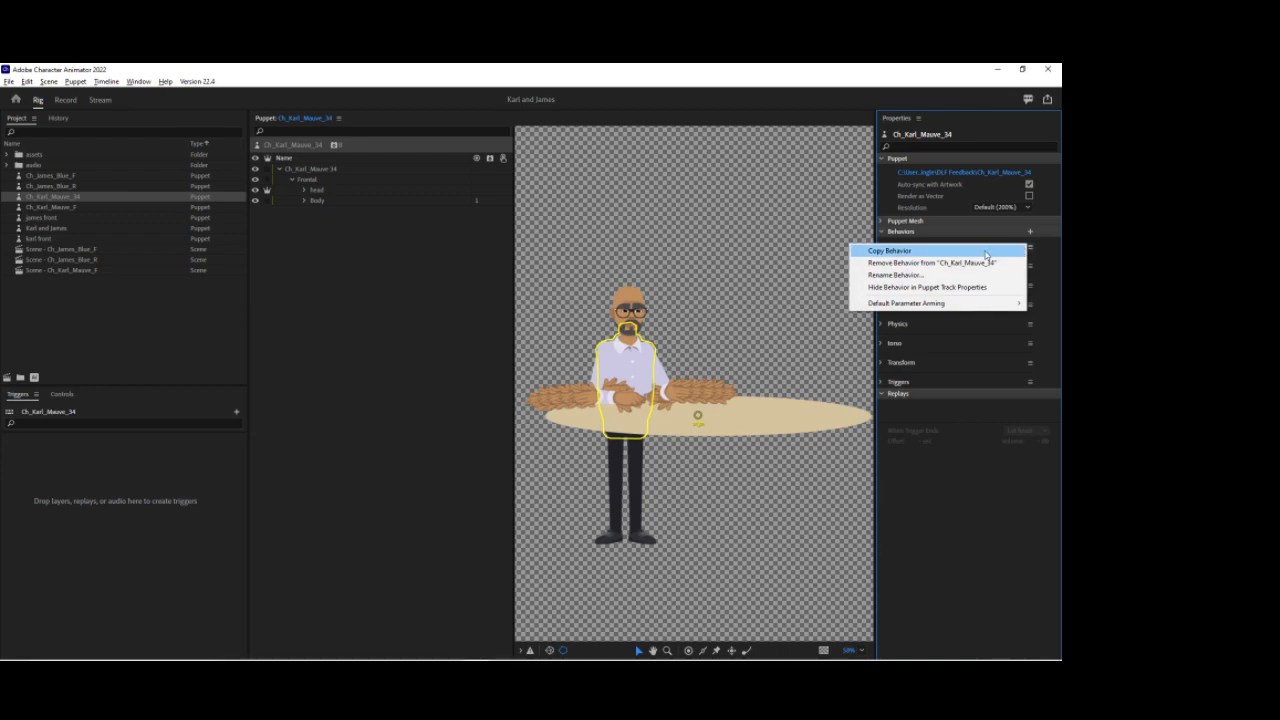
pyautogui.click(1033, 263)
pyautogui.write('right hand')
pyautogui.press('Return')
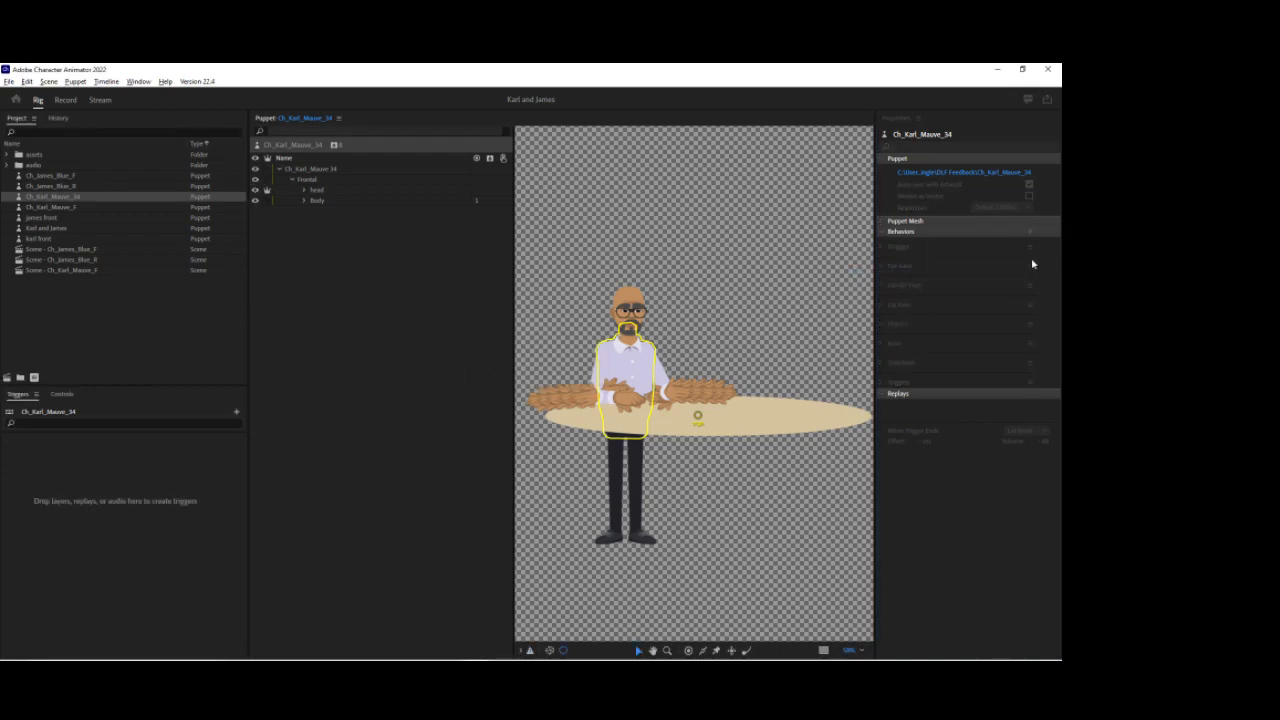
# Step: Add another Dragger behavior to the puppet and rename it Left hand
pyautogui.click(334, 145)
pyautogui.click(362, 196)
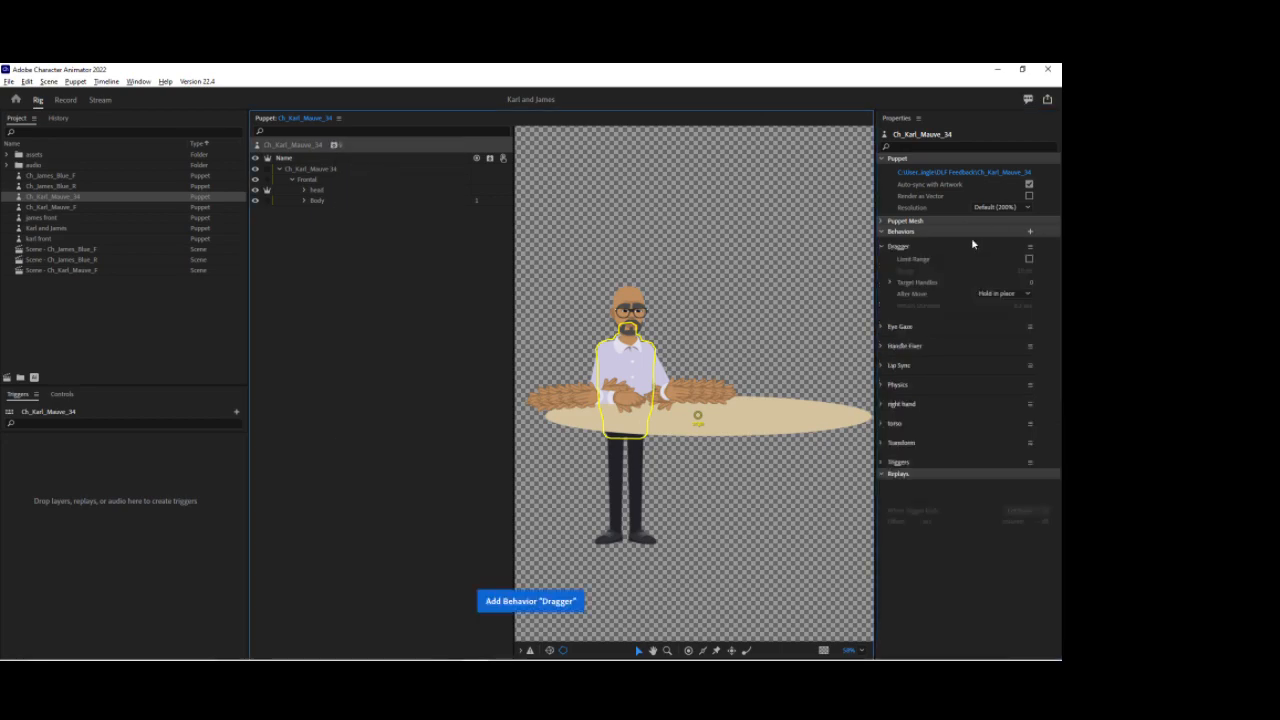
pyautogui.click(1030, 247)
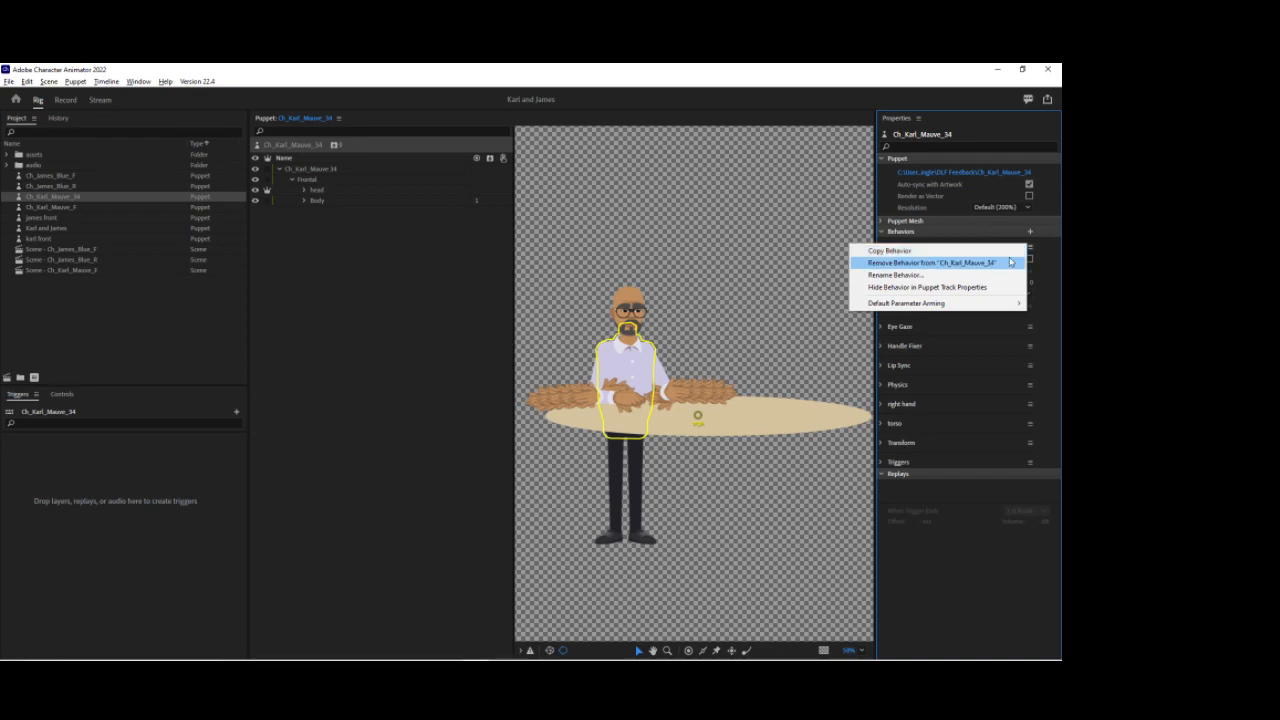
pyautogui.click(975, 275)
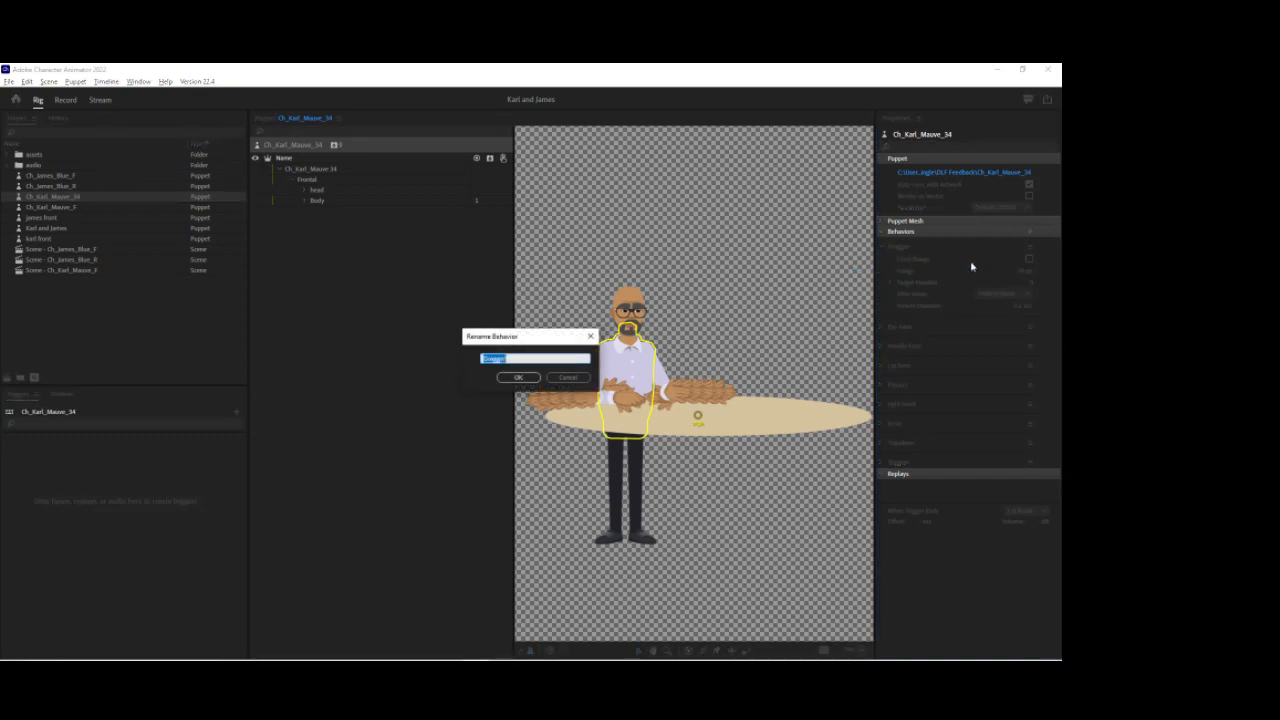
pyautogui.write('dra')
pyautogui.press('Return')
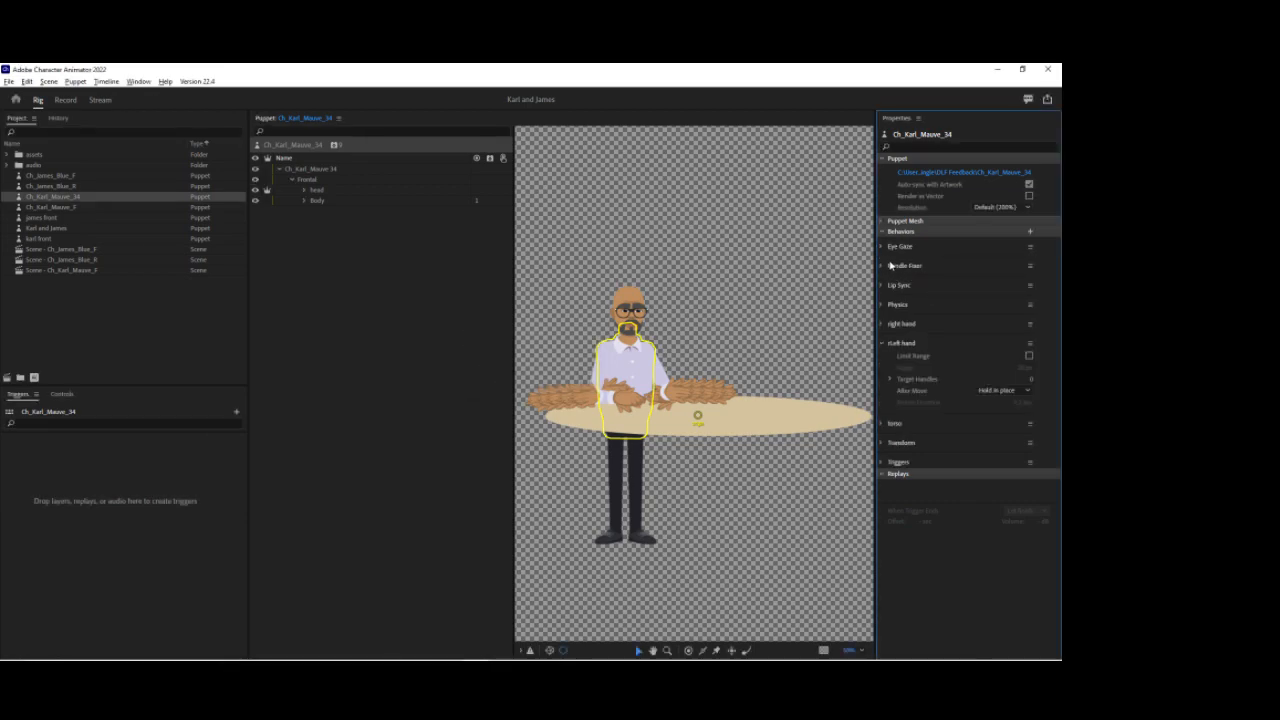
# Step: In the torso behavior, set Head Position Strength and Head Scale Strength to 0%
pyautogui.click(299, 153)
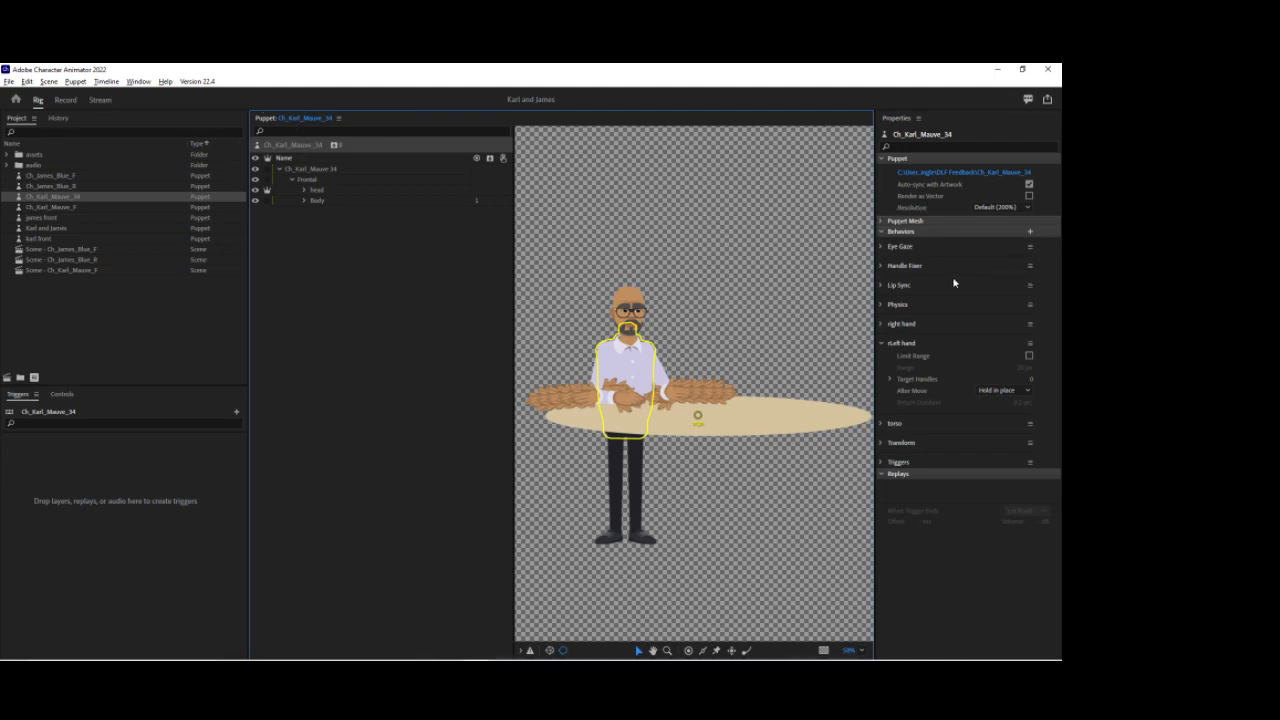
pyautogui.click(884, 424)
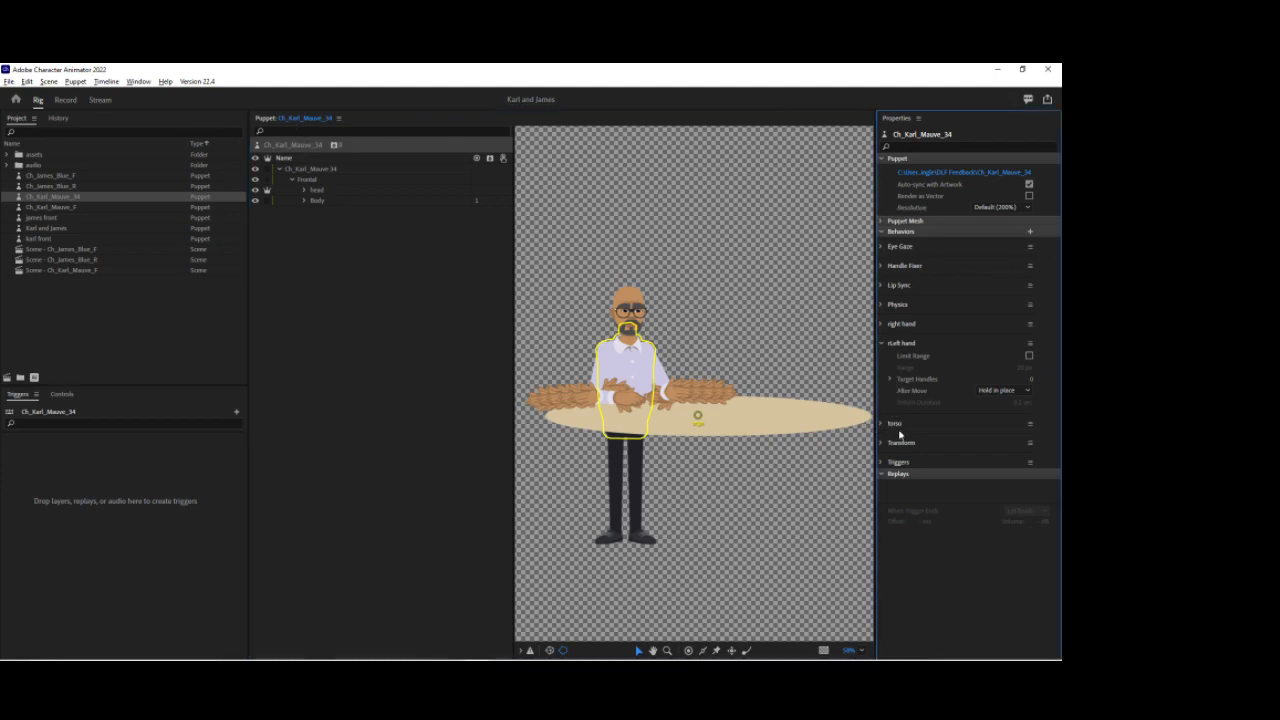
pyautogui.click(1015, 471)
pyautogui.write('0')
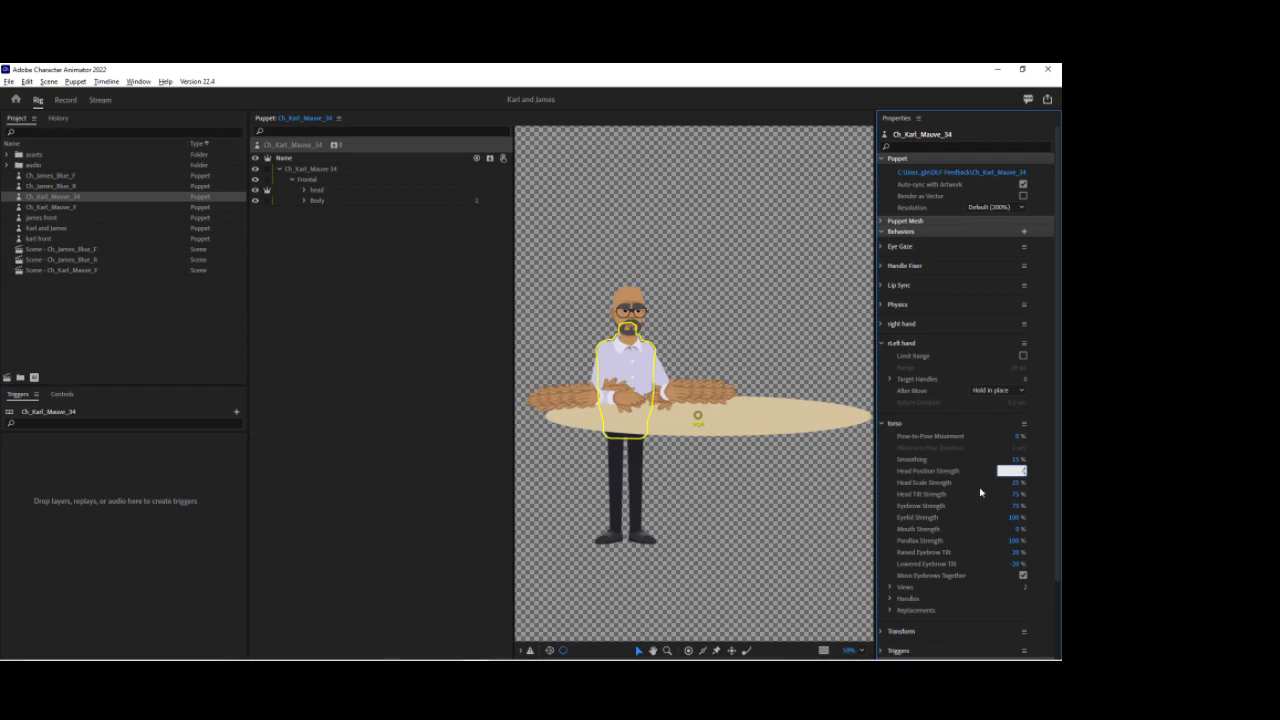
pyautogui.click(1015, 483)
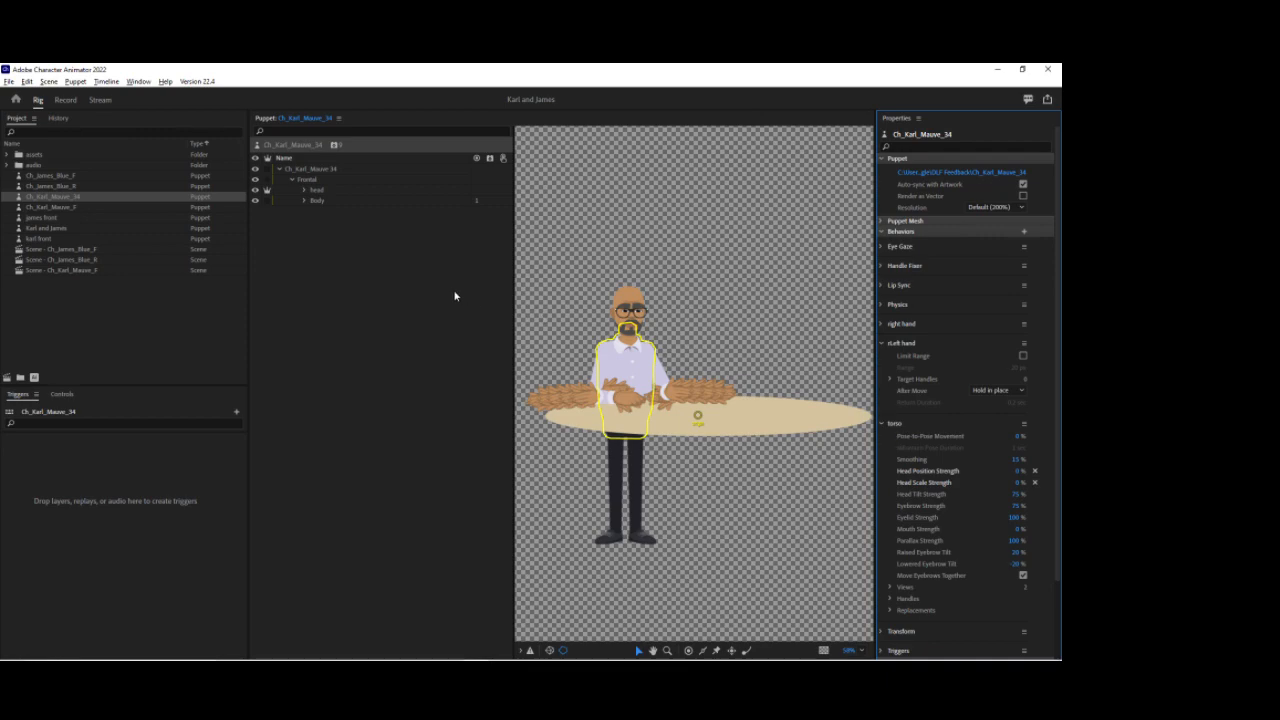
# Step: Add the Limb IK and Auto Blink behaviors to the puppet
pyautogui.click(334, 146)
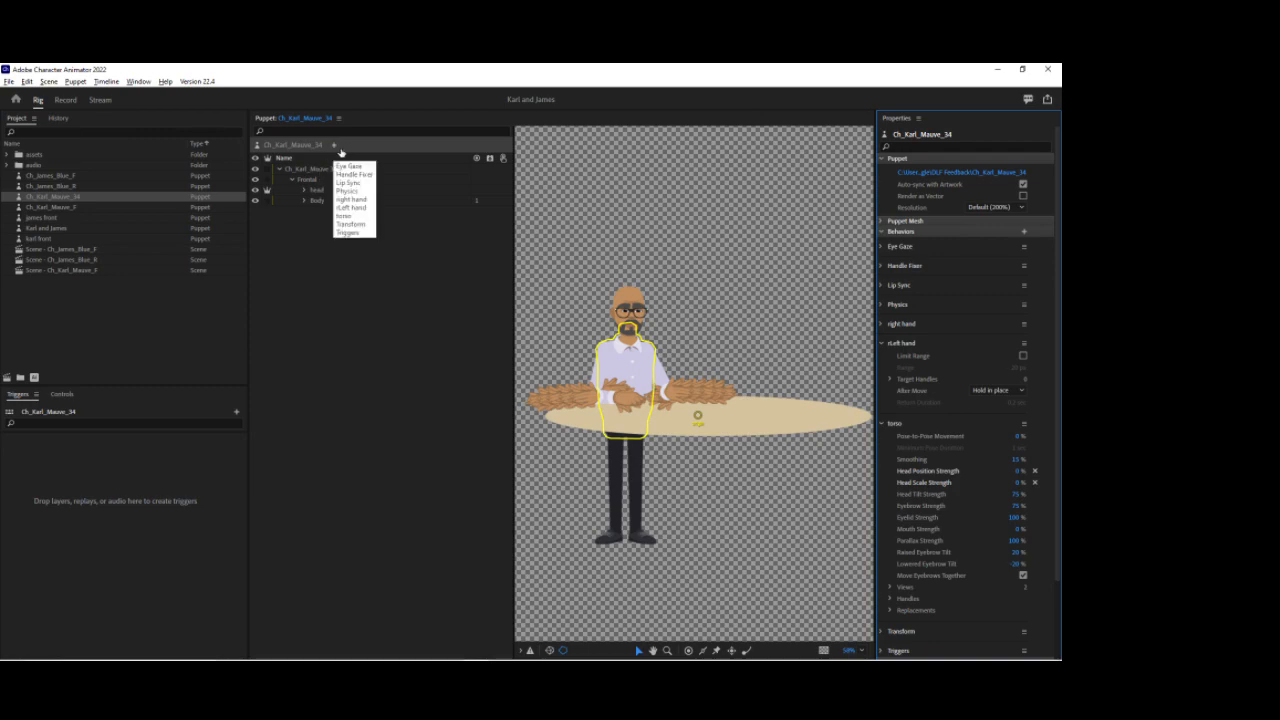
pyautogui.click(336, 148)
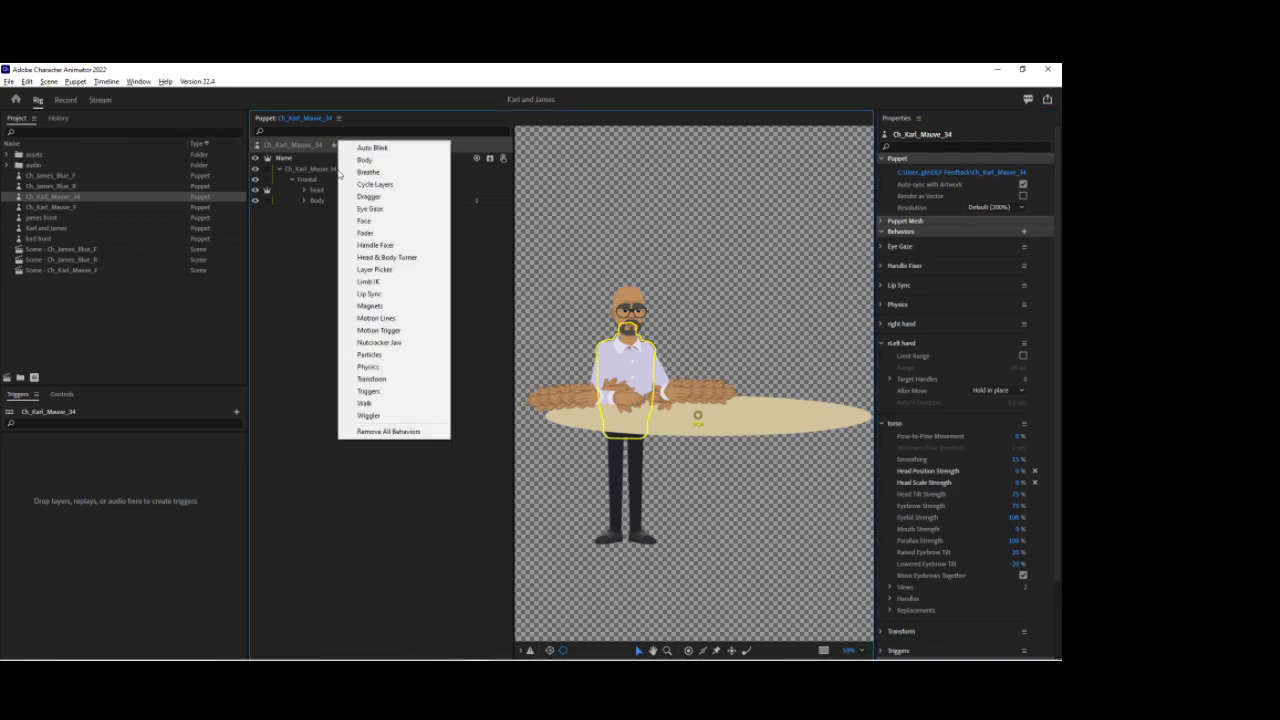
pyautogui.click(368, 284)
pyautogui.click(336, 148)
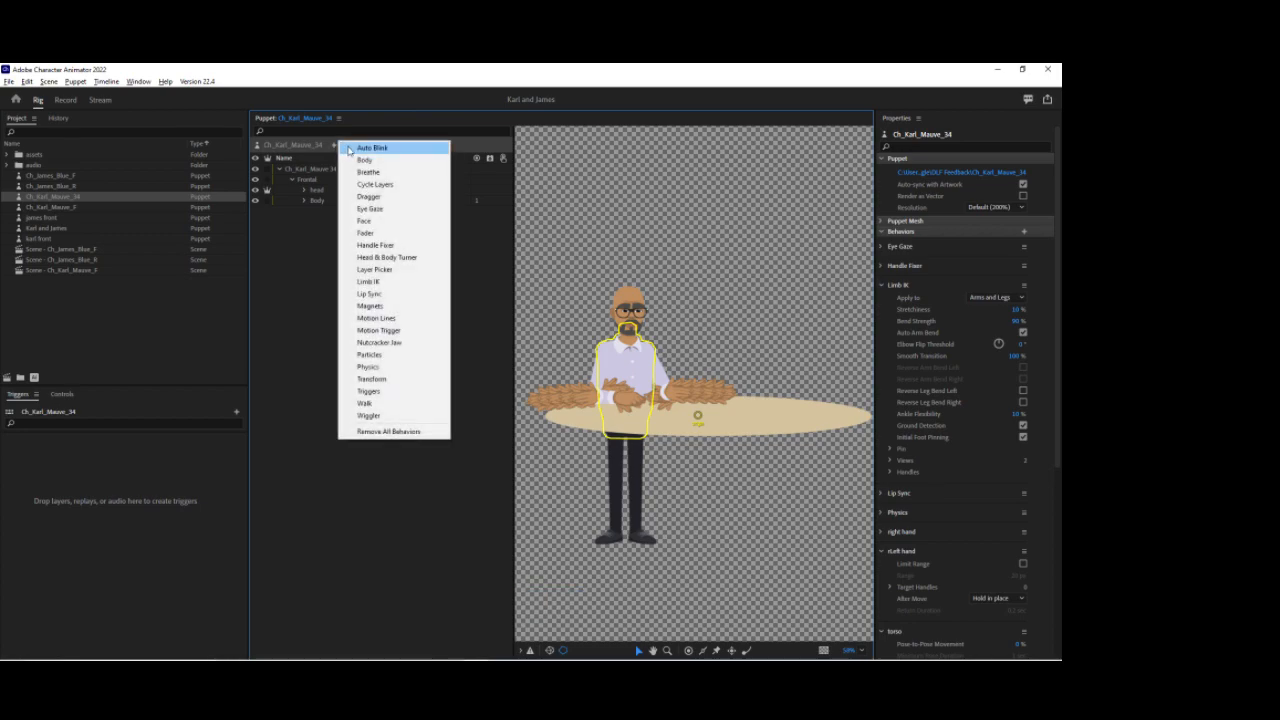
pyautogui.click(370, 148)
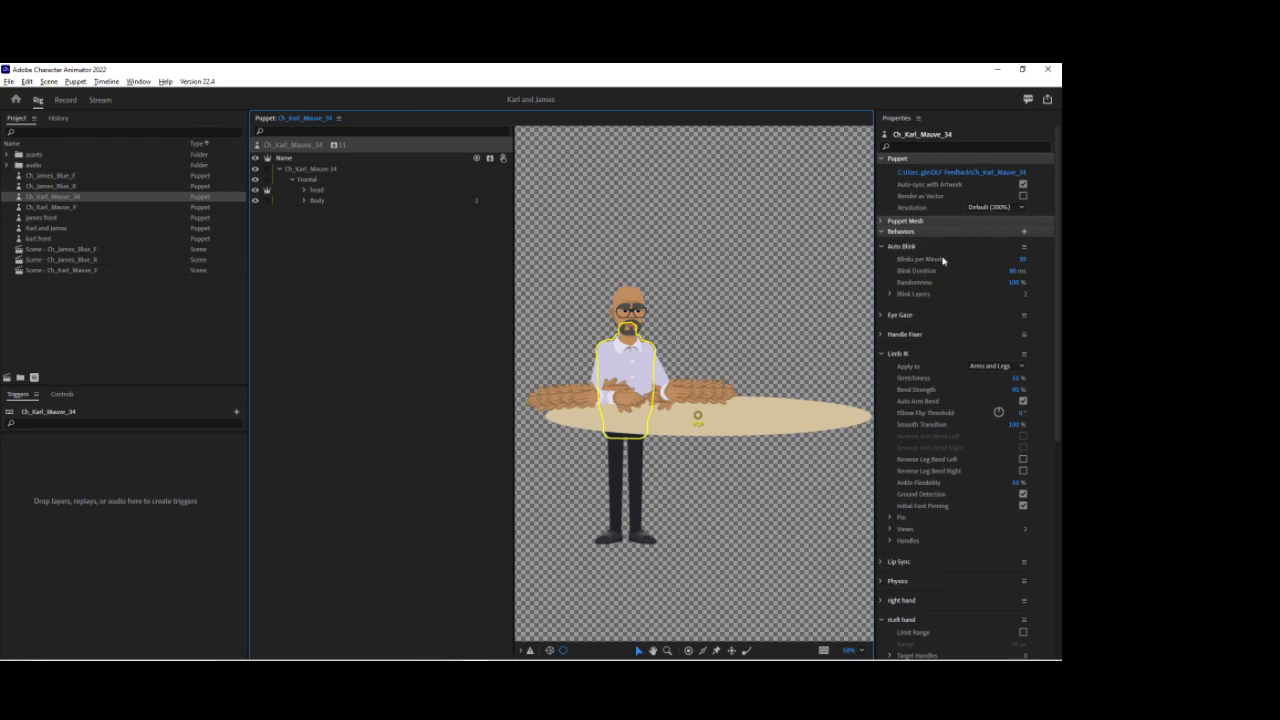
pyautogui.click(882, 247)
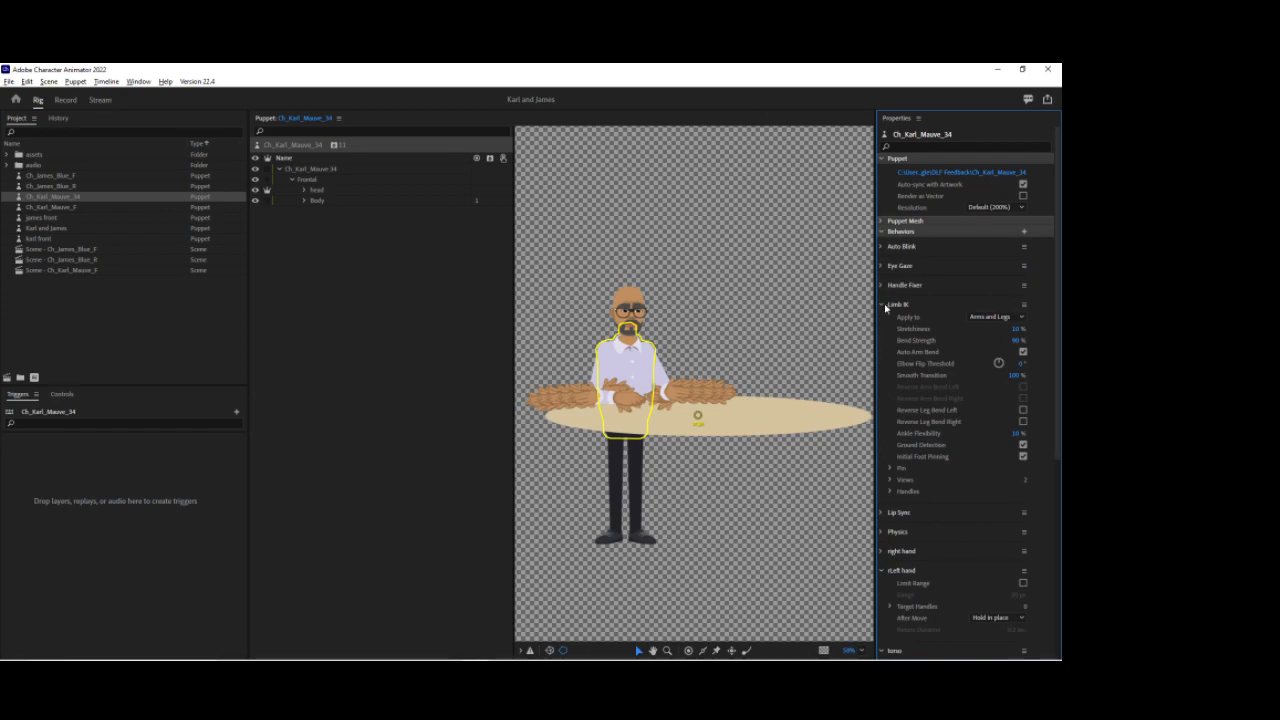
pyautogui.click(882, 304)
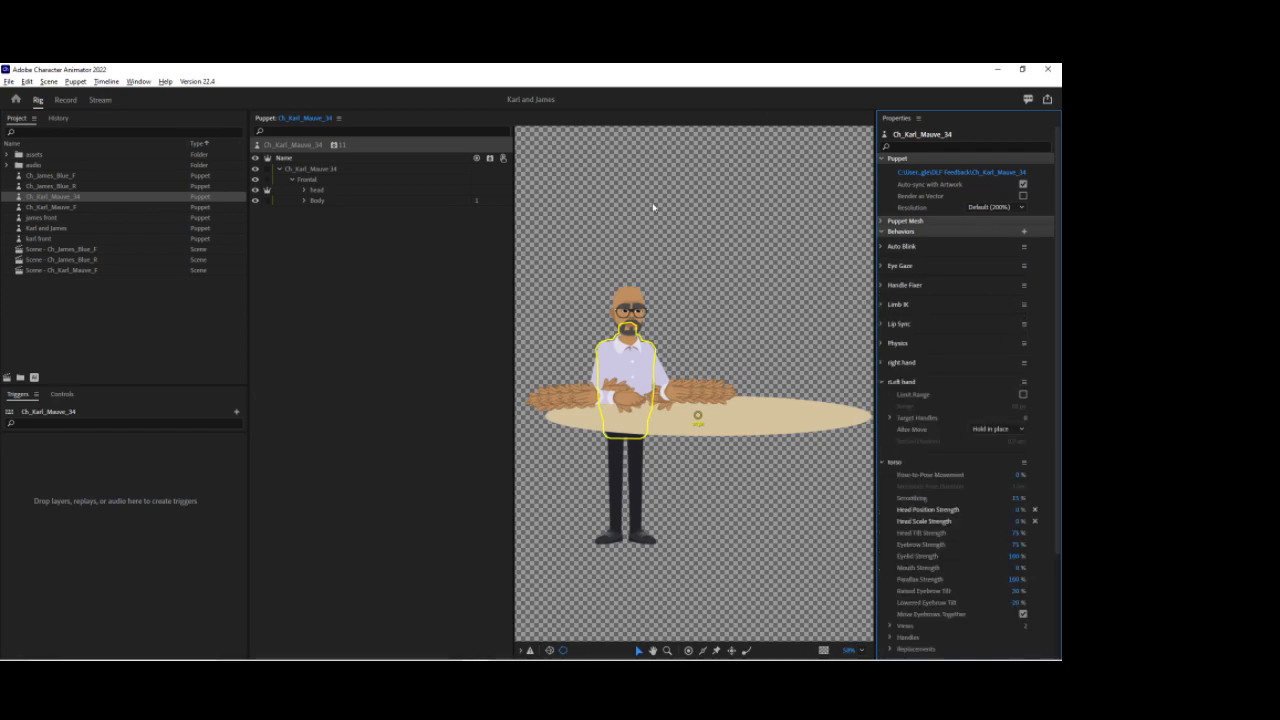
# Step: Add the Face behavior to the head group
pyautogui.click(308, 179)
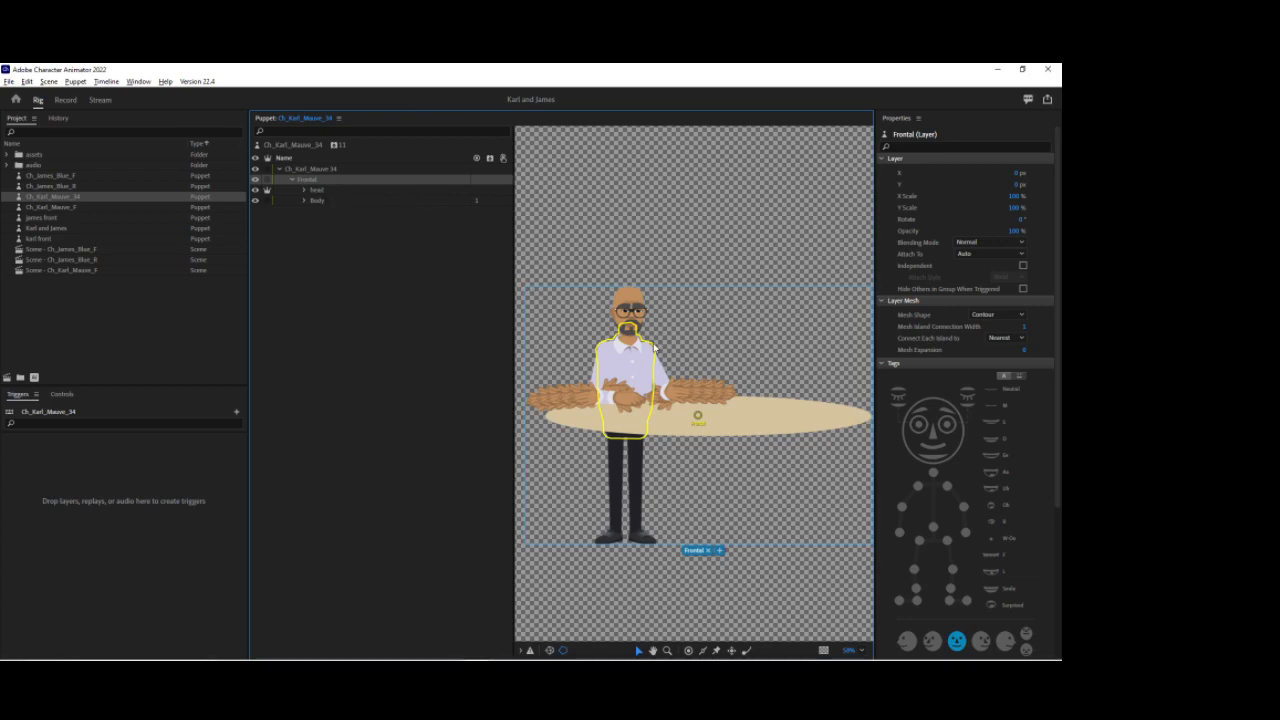
pyautogui.click(940, 410)
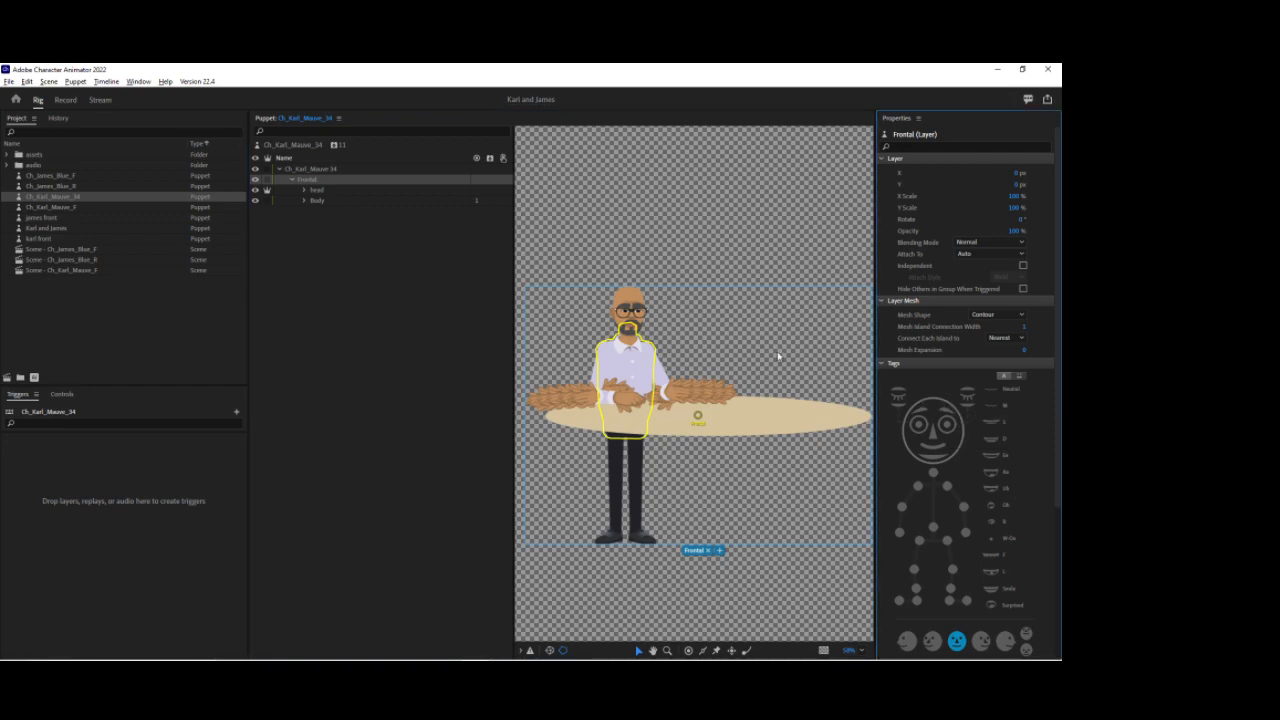
pyautogui.click(316, 190)
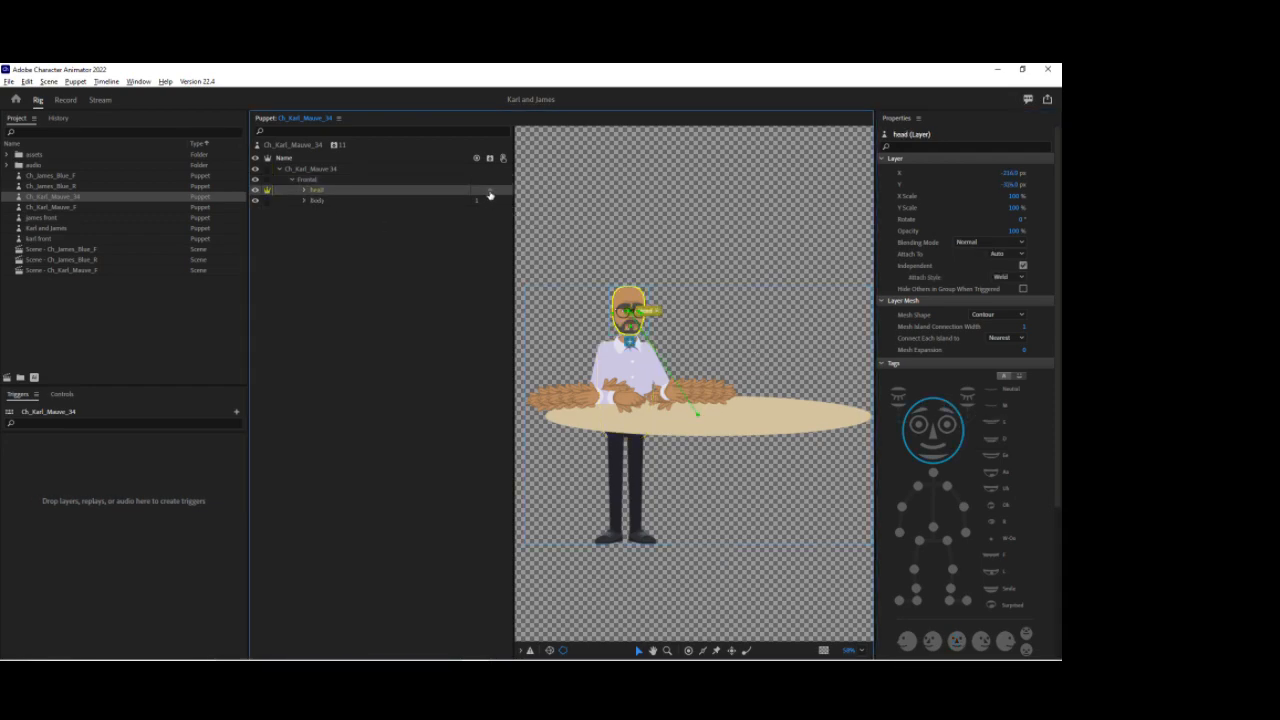
pyautogui.click(489, 190)
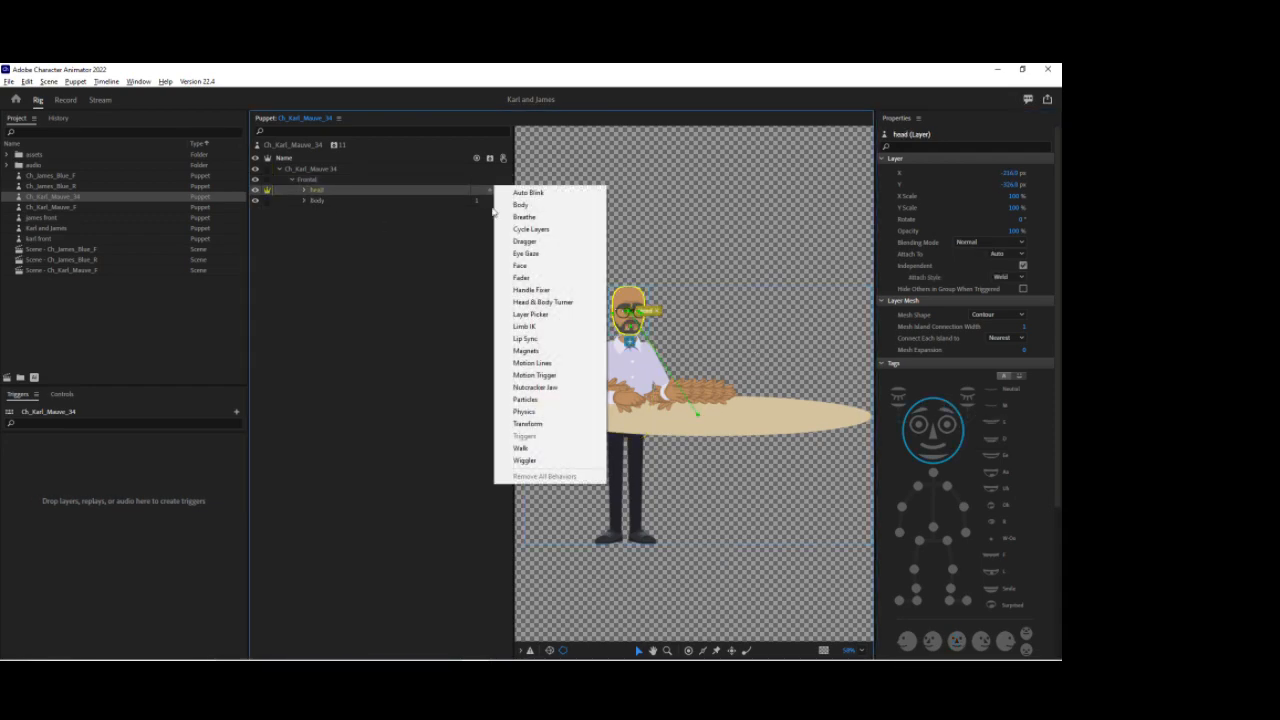
pyautogui.click(521, 265)
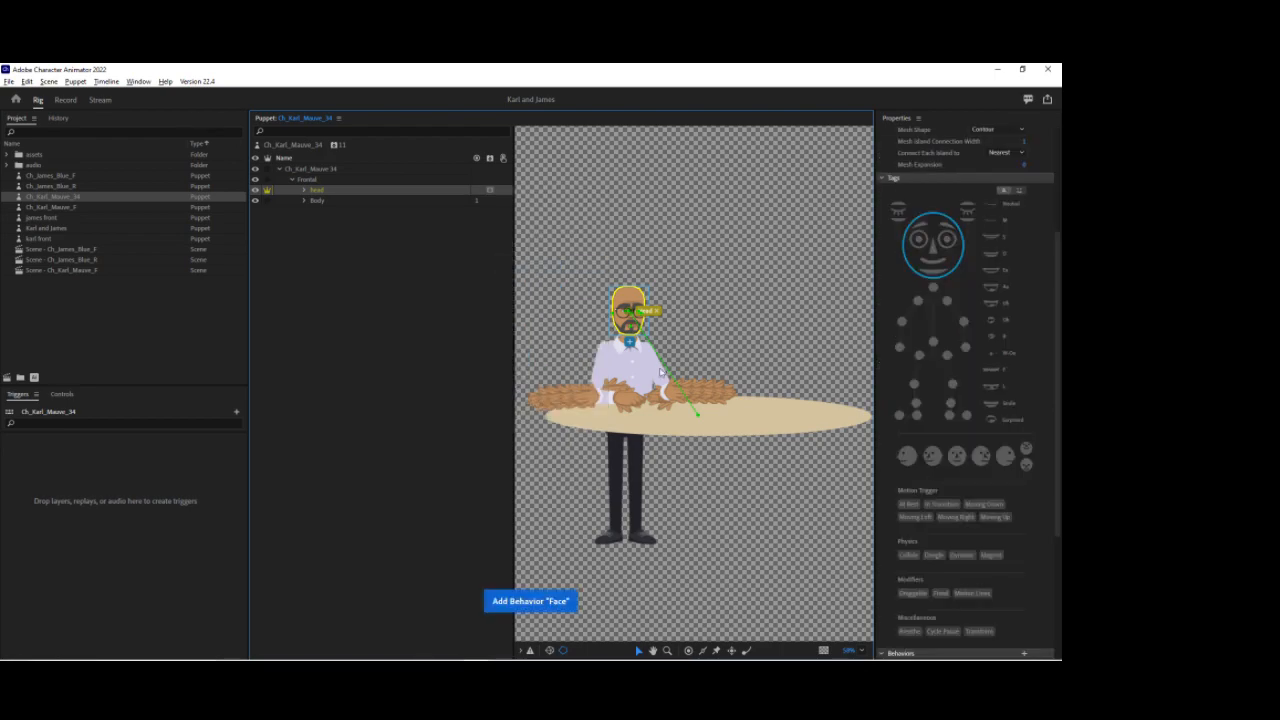
# Step: Move the head's origin handle down from the eyes to the base of the chin
pyautogui.scroll(5, 632, 315)
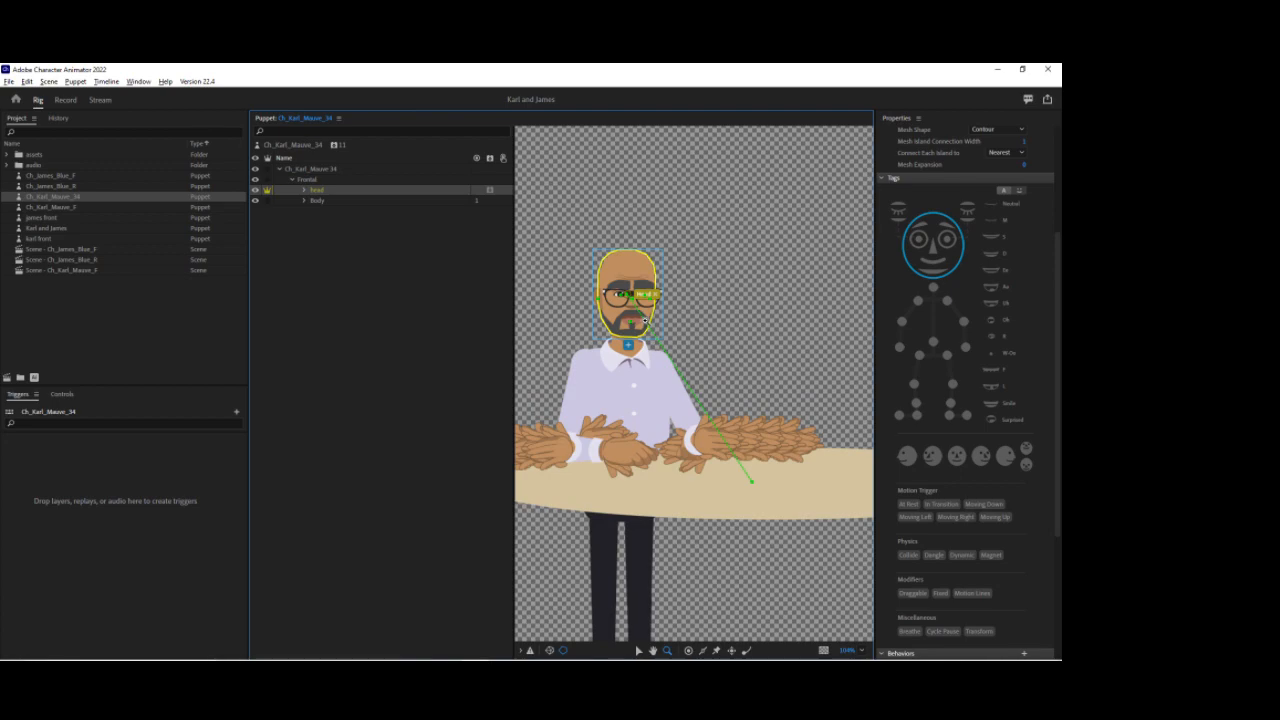
pyautogui.click(640, 652)
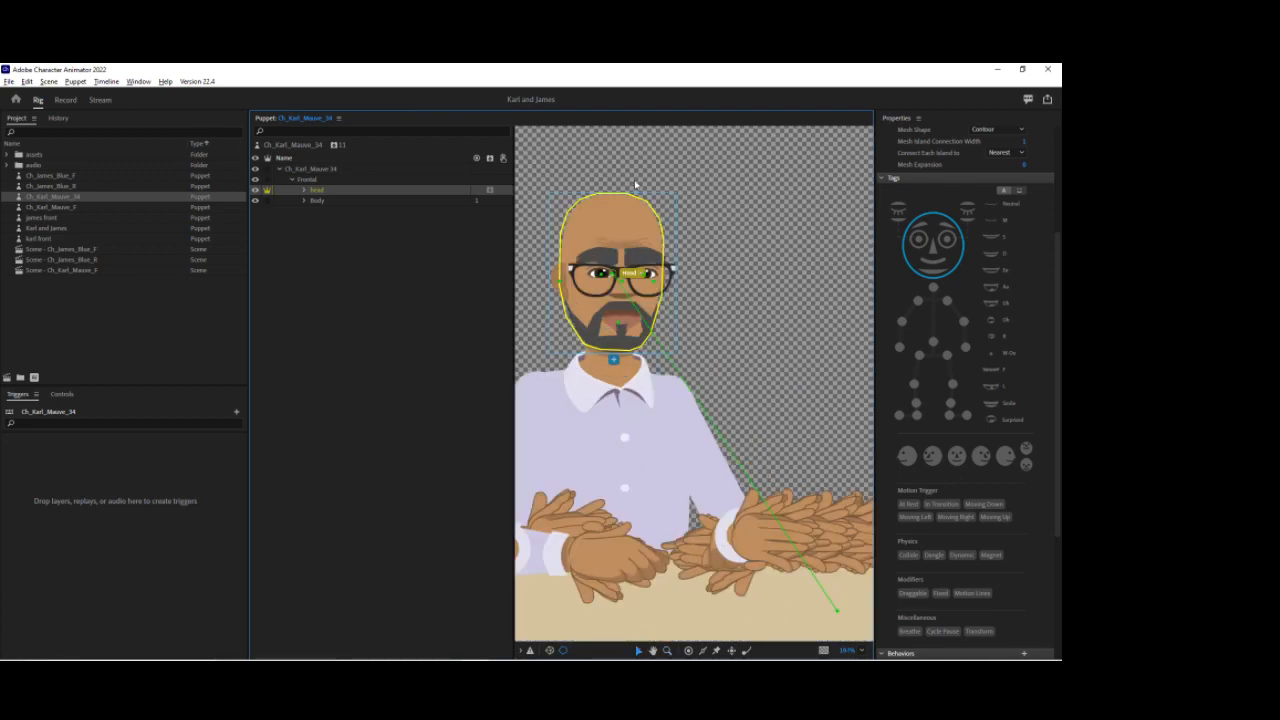
pyautogui.moveTo(614, 283); pyautogui.dragTo(611, 342)
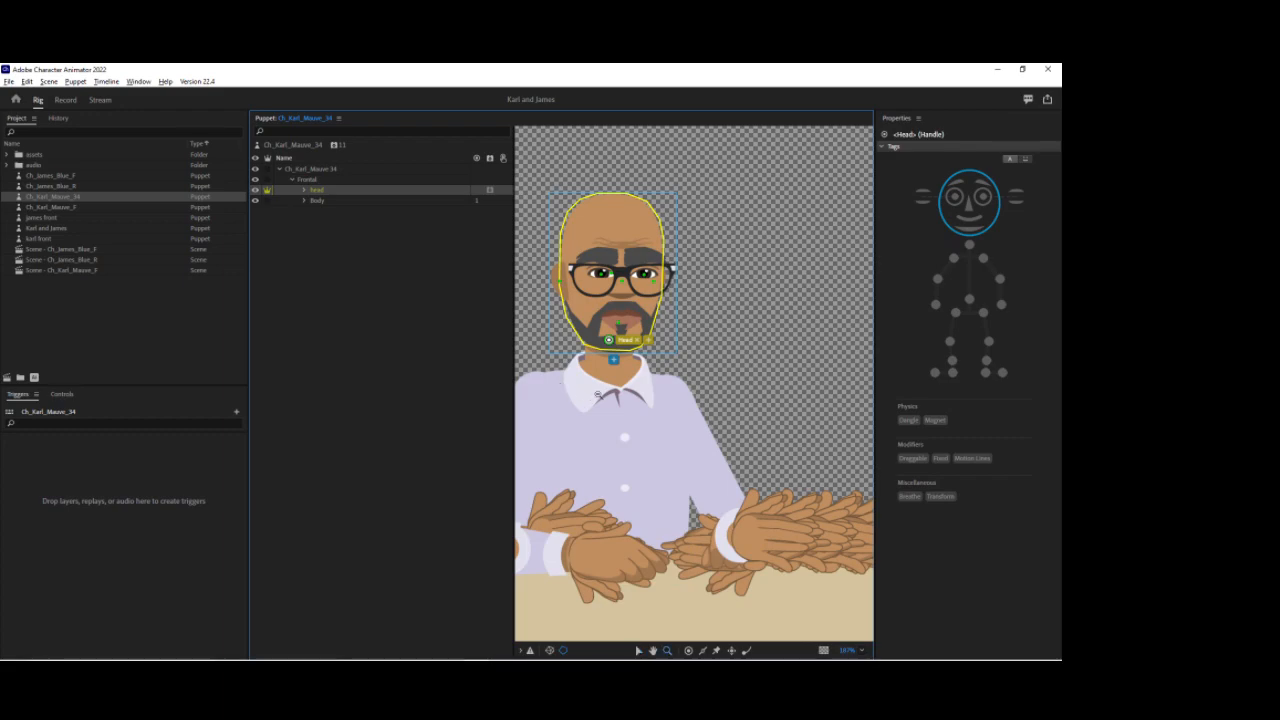
# Step: In the head's Face behavior, set Head Position Strength and Head Scale Strength to 0%
pyautogui.scroll(-3, 605, 400)
pyautogui.scroll(-5, 642, 402)
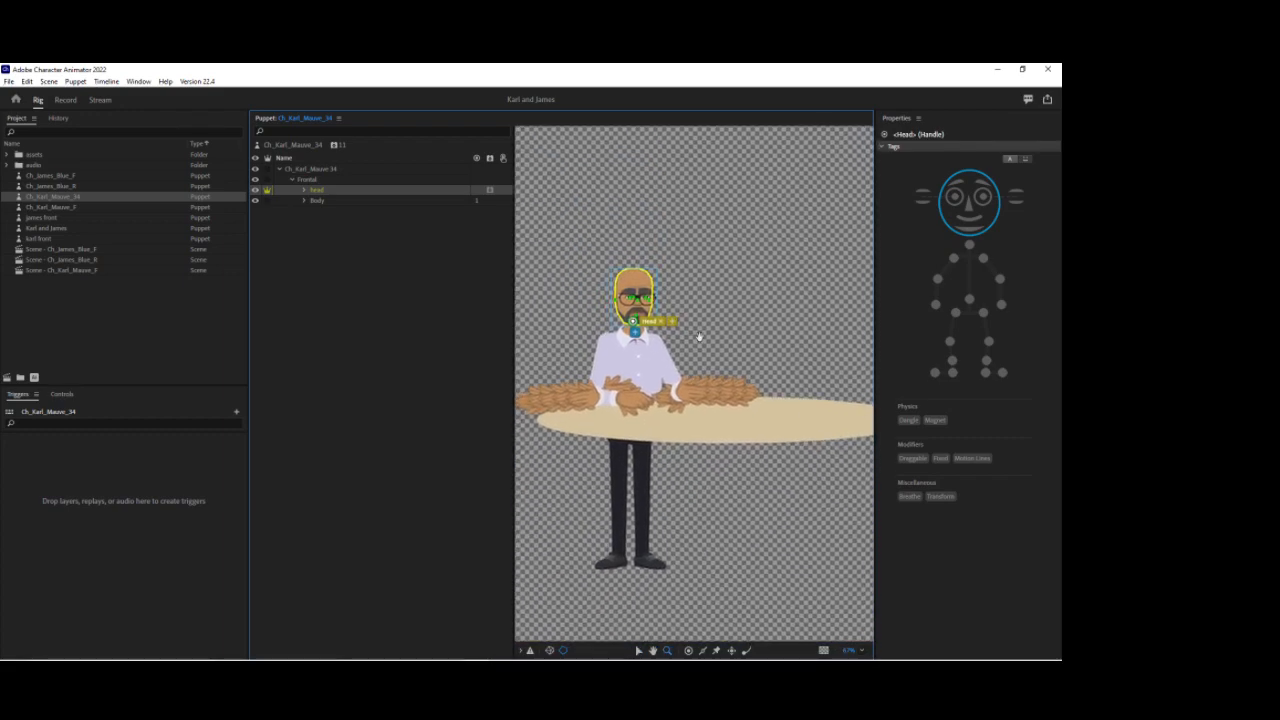
pyautogui.click(328, 191)
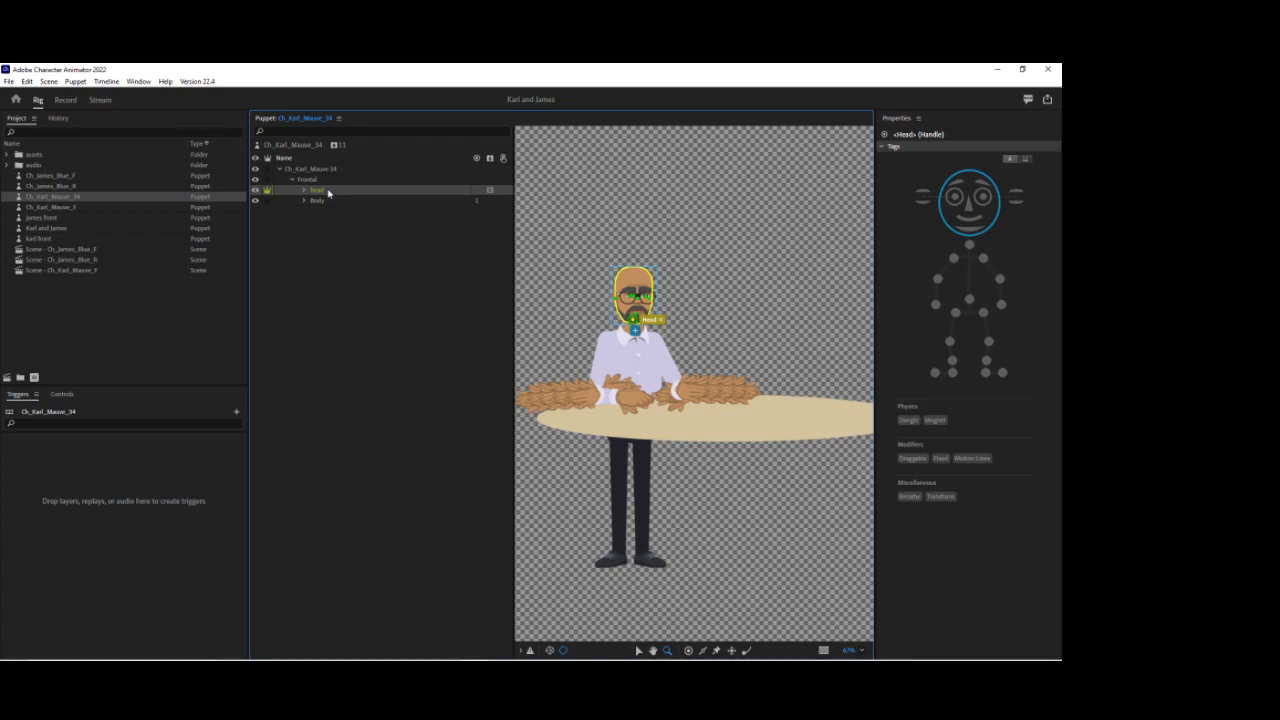
pyautogui.scroll(-2, 952, 365)
pyautogui.scroll(-5, 950, 374)
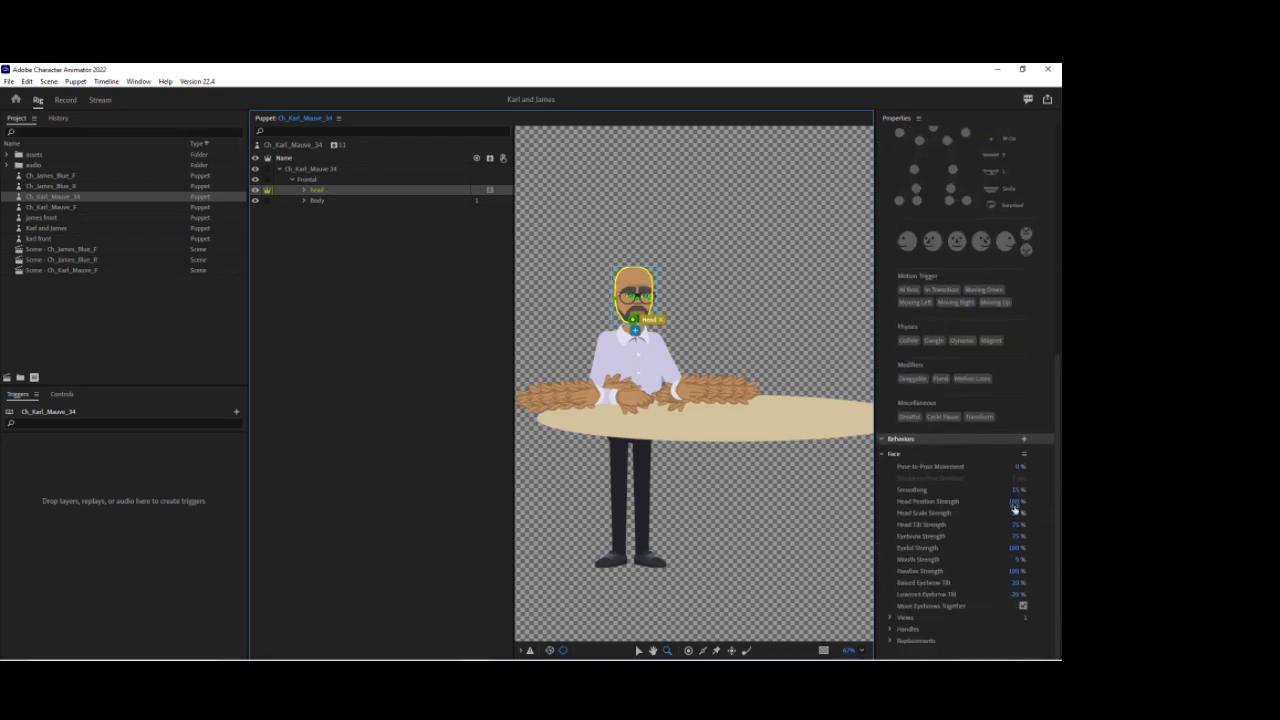
pyautogui.click(1013, 502)
pyautogui.write('5')
pyautogui.press('Return')
pyautogui.click(1018, 514)
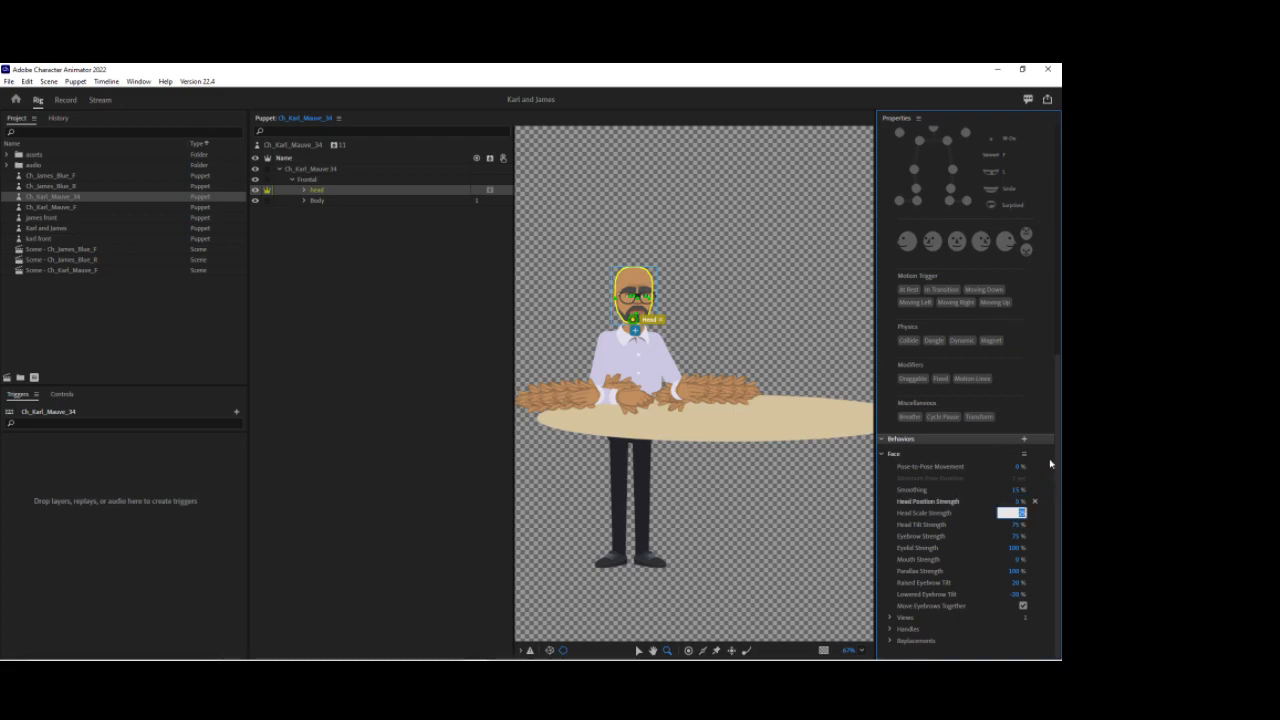
pyautogui.write('0')
pyautogui.press('Return')
# Step: Move the puppet's origin handle to the bottom center of the torso outline
pyautogui.scroll(3, 576, 311)
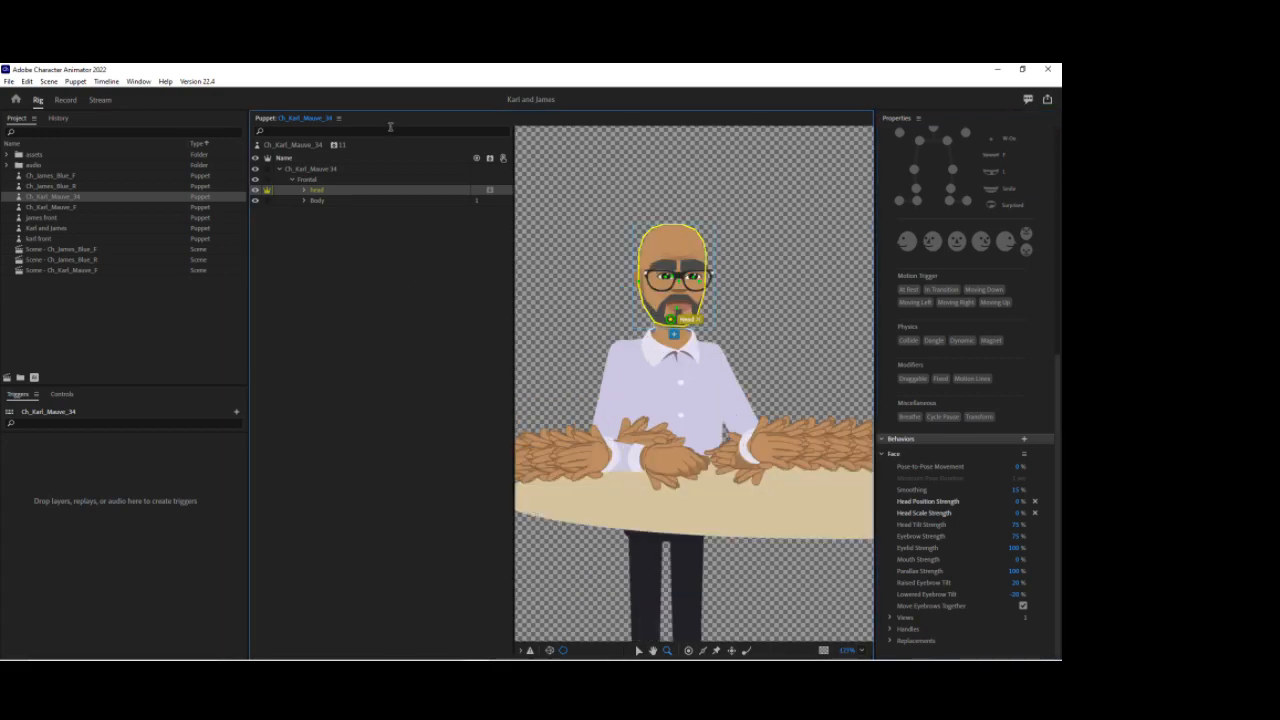
pyautogui.click(294, 146)
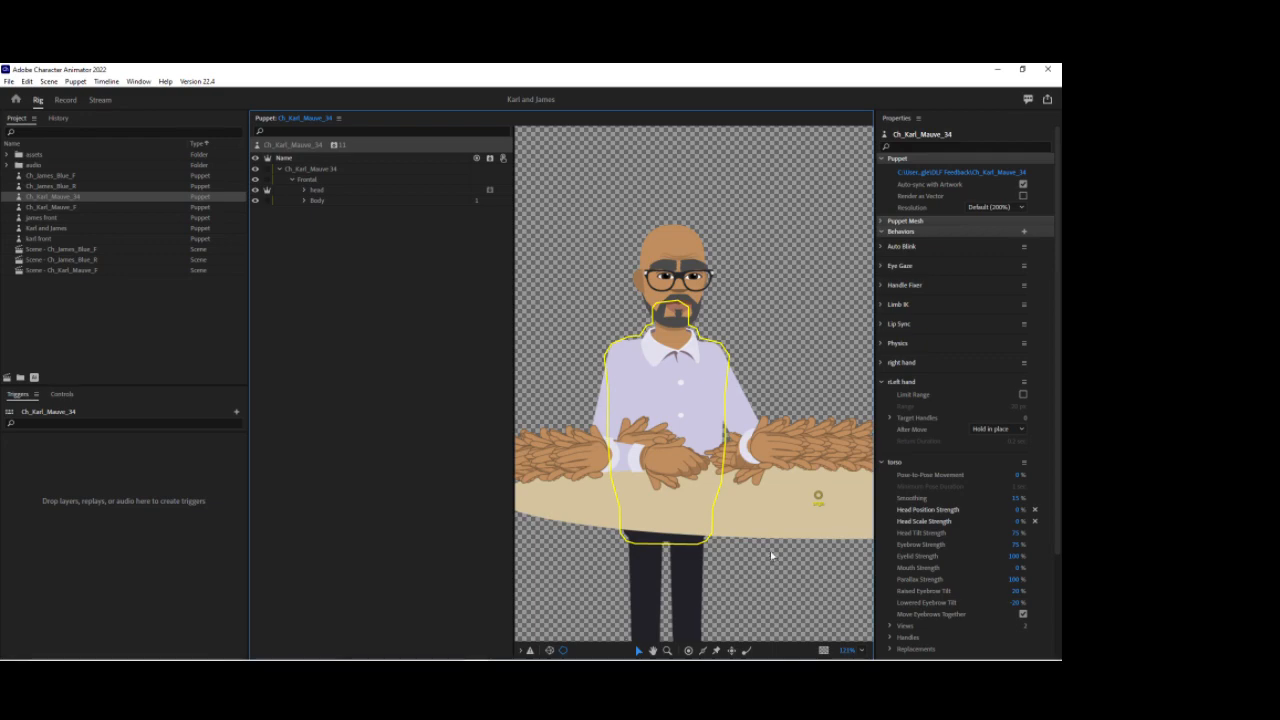
pyautogui.moveTo(816, 497); pyautogui.dragTo(662, 517)
pyautogui.click(666, 520)
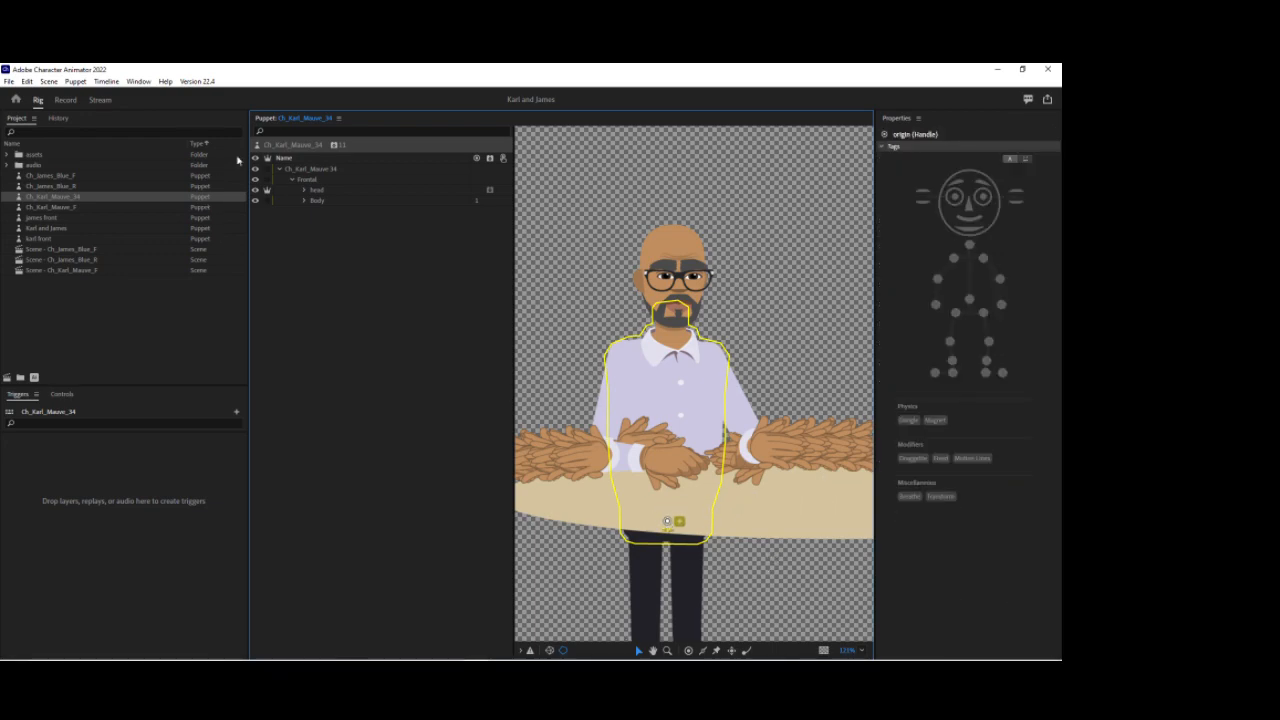
# Step: Draw a horizontal stick across the arms, tag its handle Fixed, and move the layer's origin onto it
pyautogui.click(320, 170)
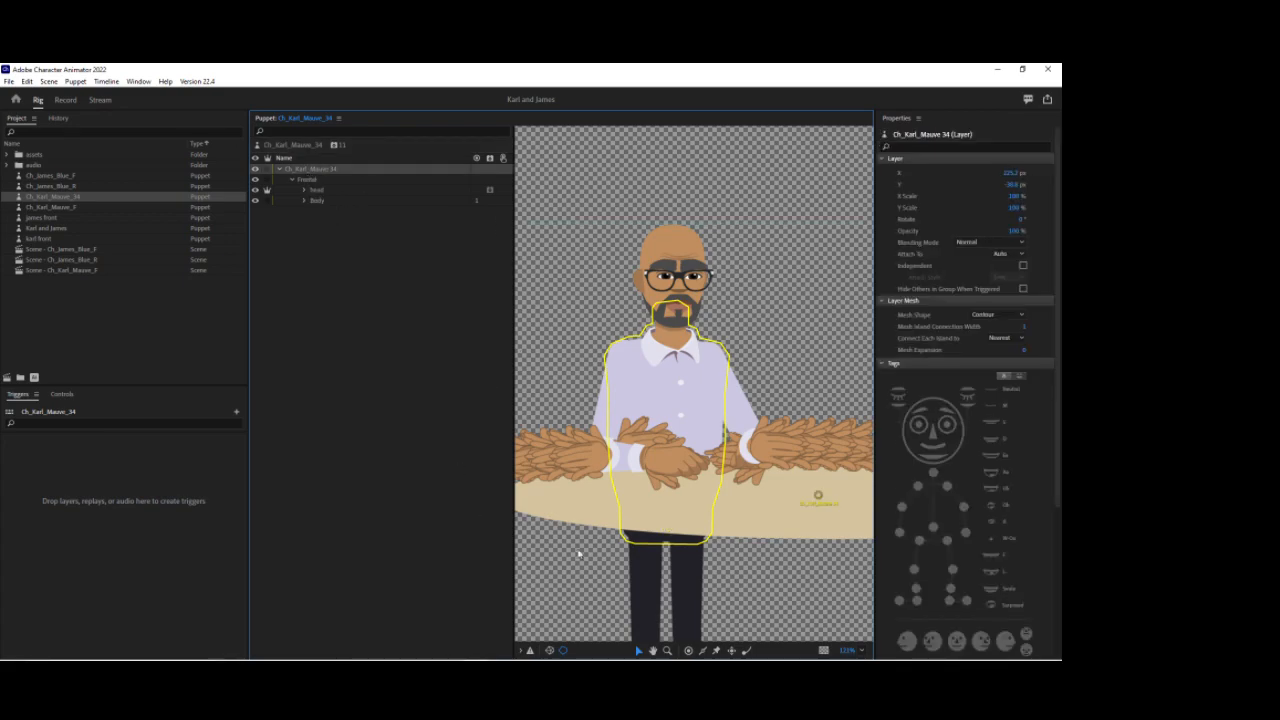
pyautogui.click(702, 651)
pyautogui.moveTo(579, 459); pyautogui.dragTo(770, 460)
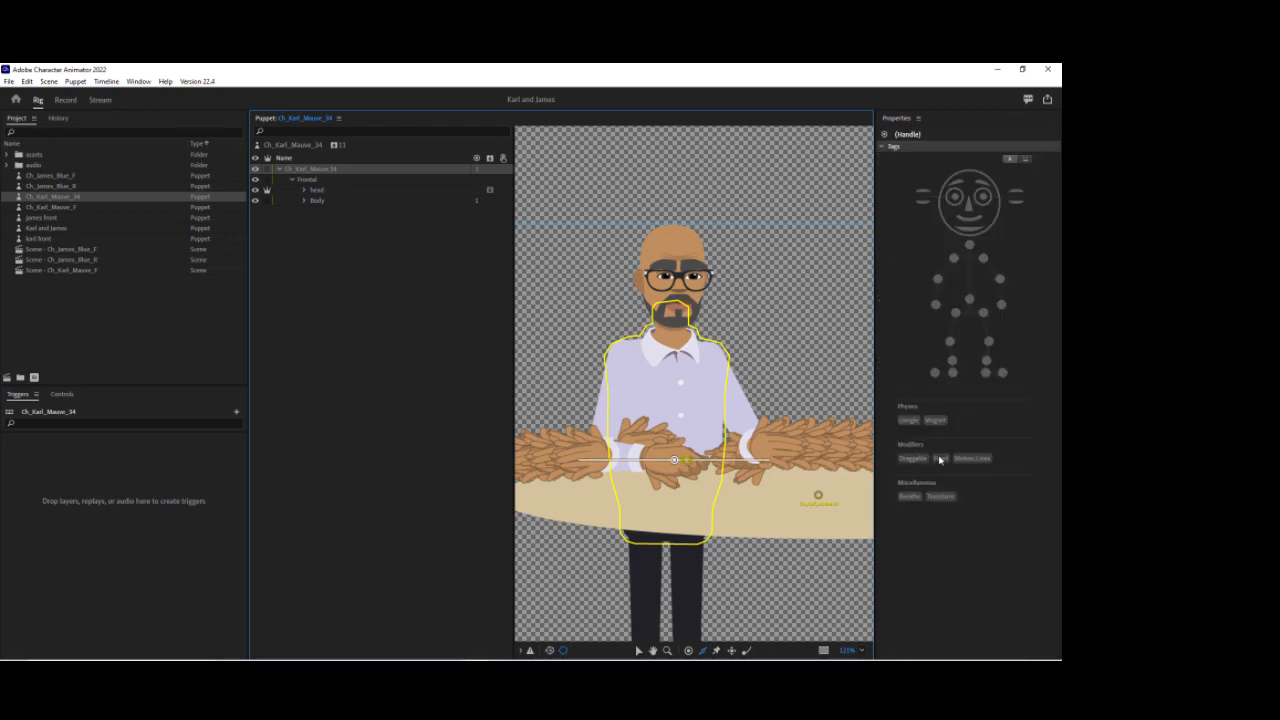
pyautogui.click(939, 458)
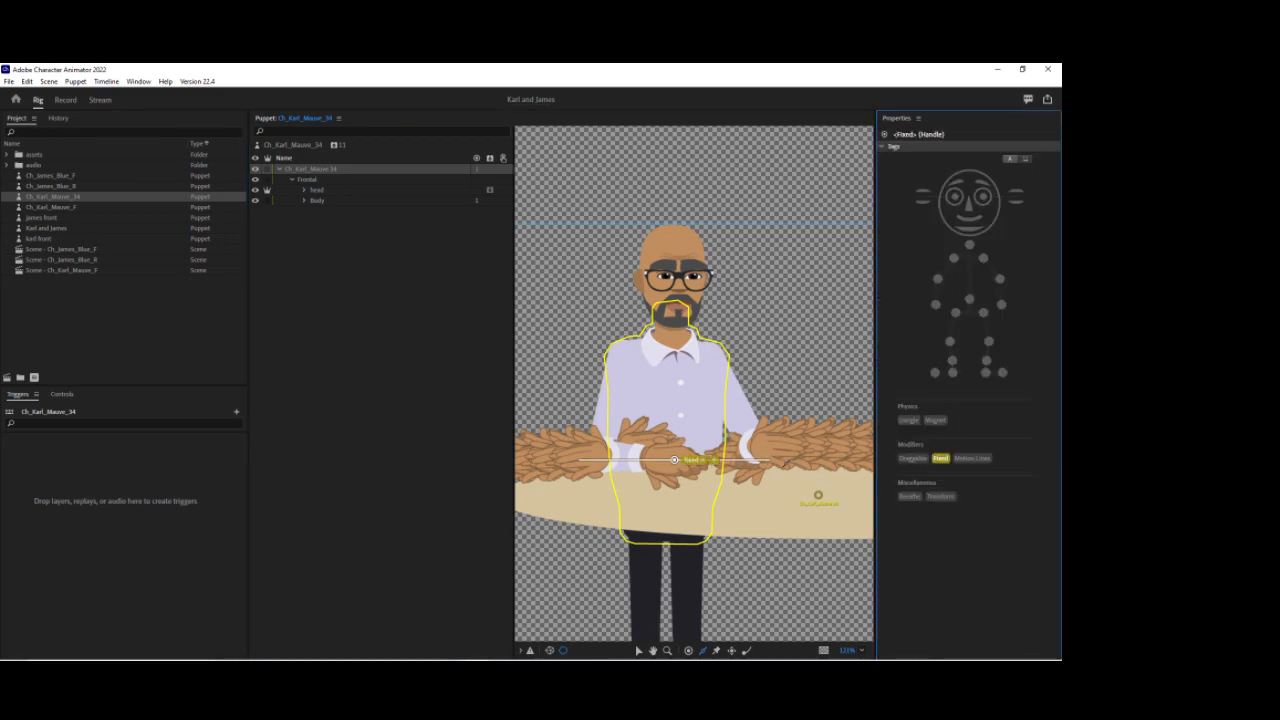
pyautogui.click(640, 650)
pyautogui.moveTo(818, 495); pyautogui.dragTo(673, 461)
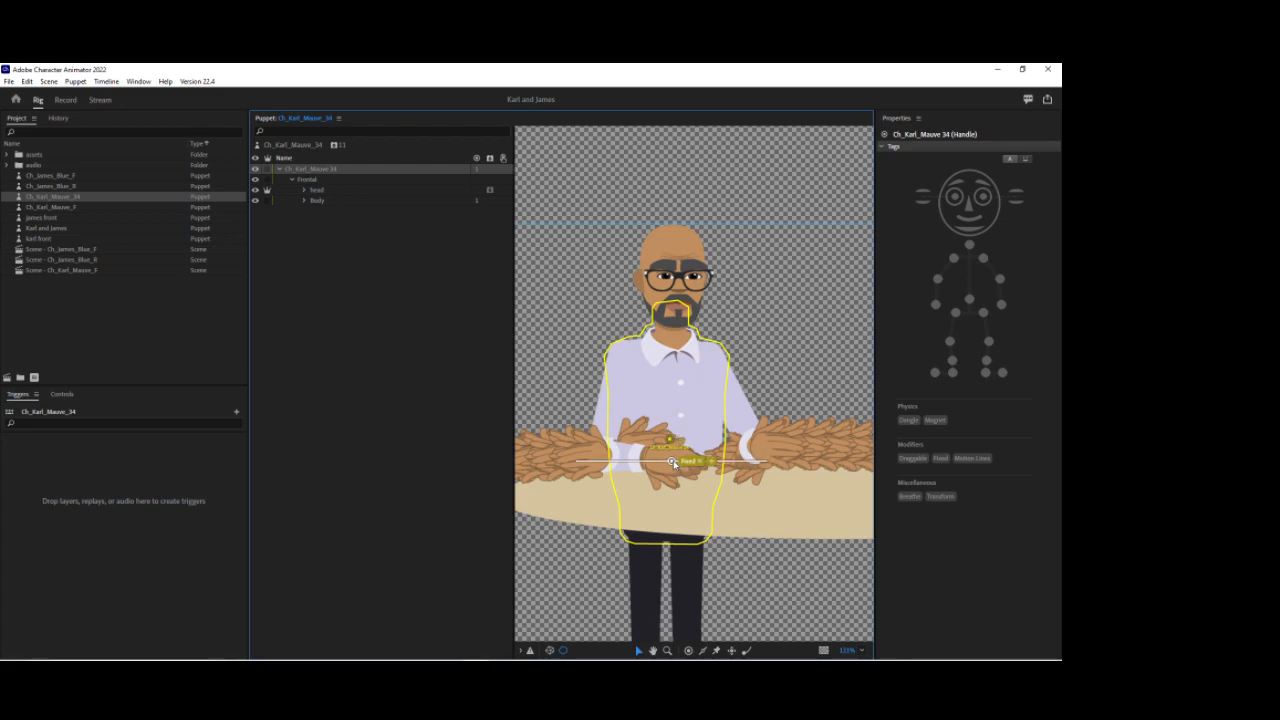
# Step: Move the Desks layer's origin handle to the middle of the desk's front edge
pyautogui.click(304, 201)
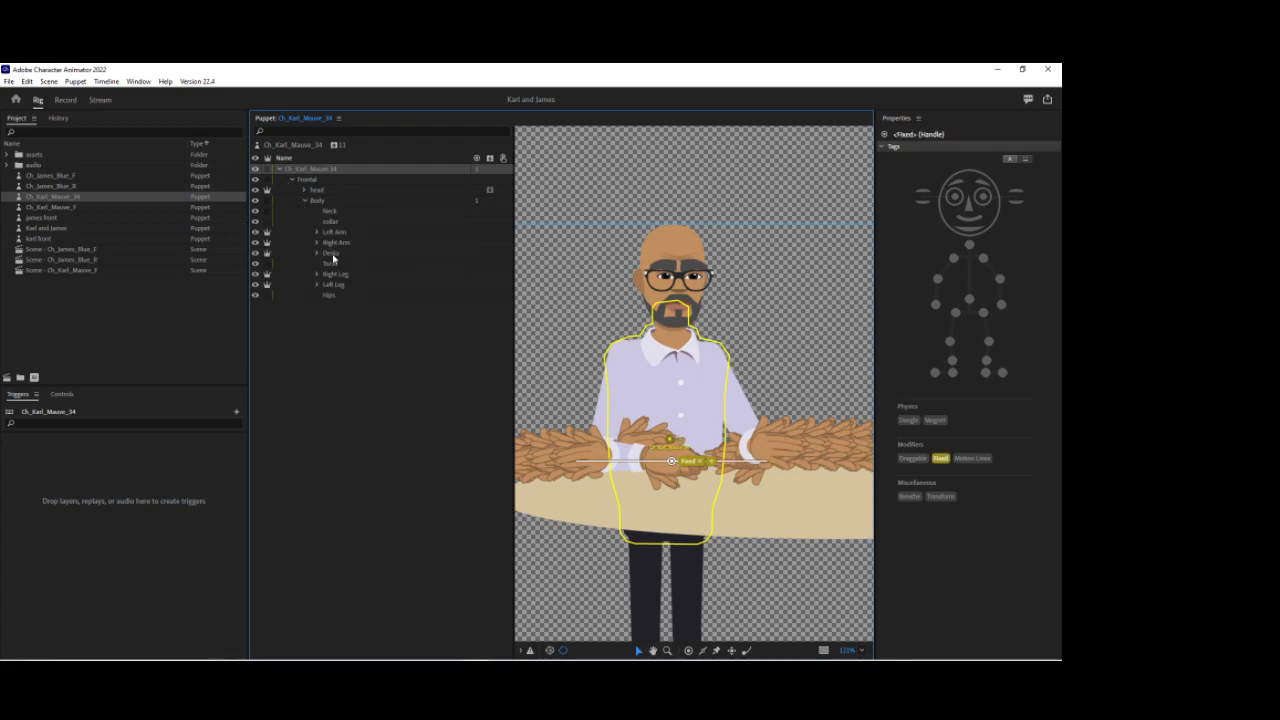
pyautogui.click(330, 253)
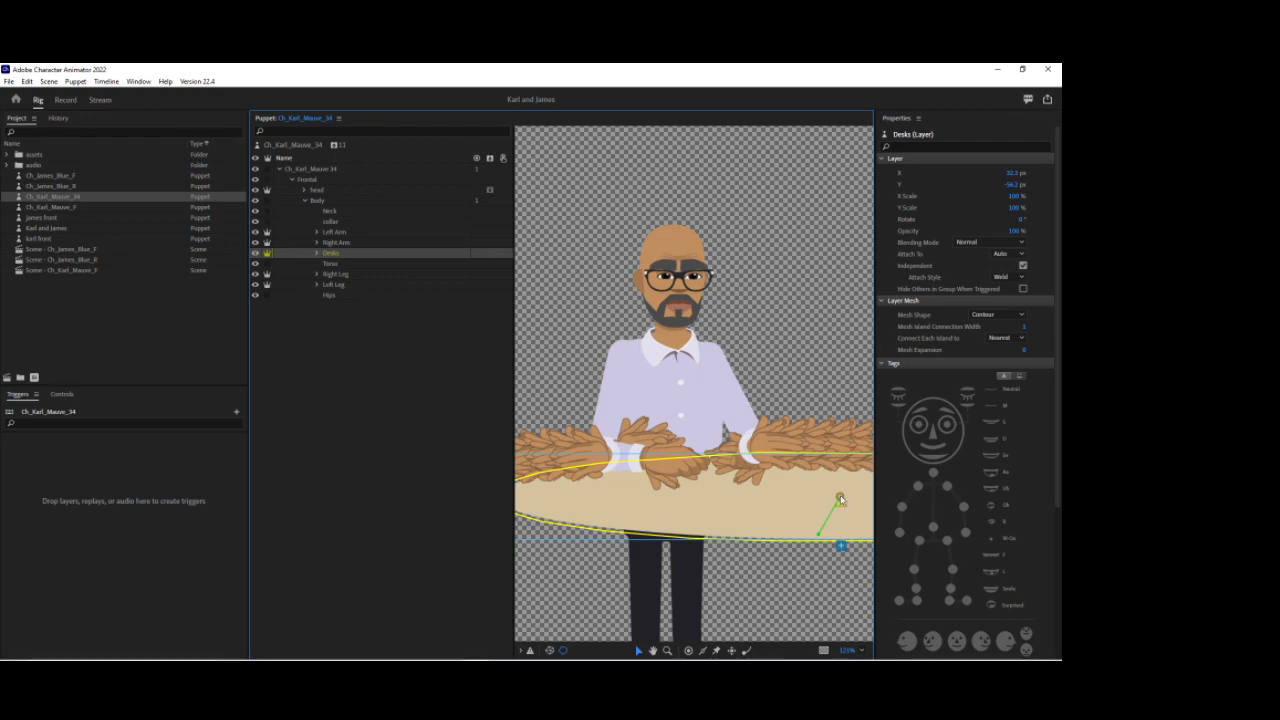
pyautogui.moveTo(840, 497); pyautogui.dragTo(668, 538)
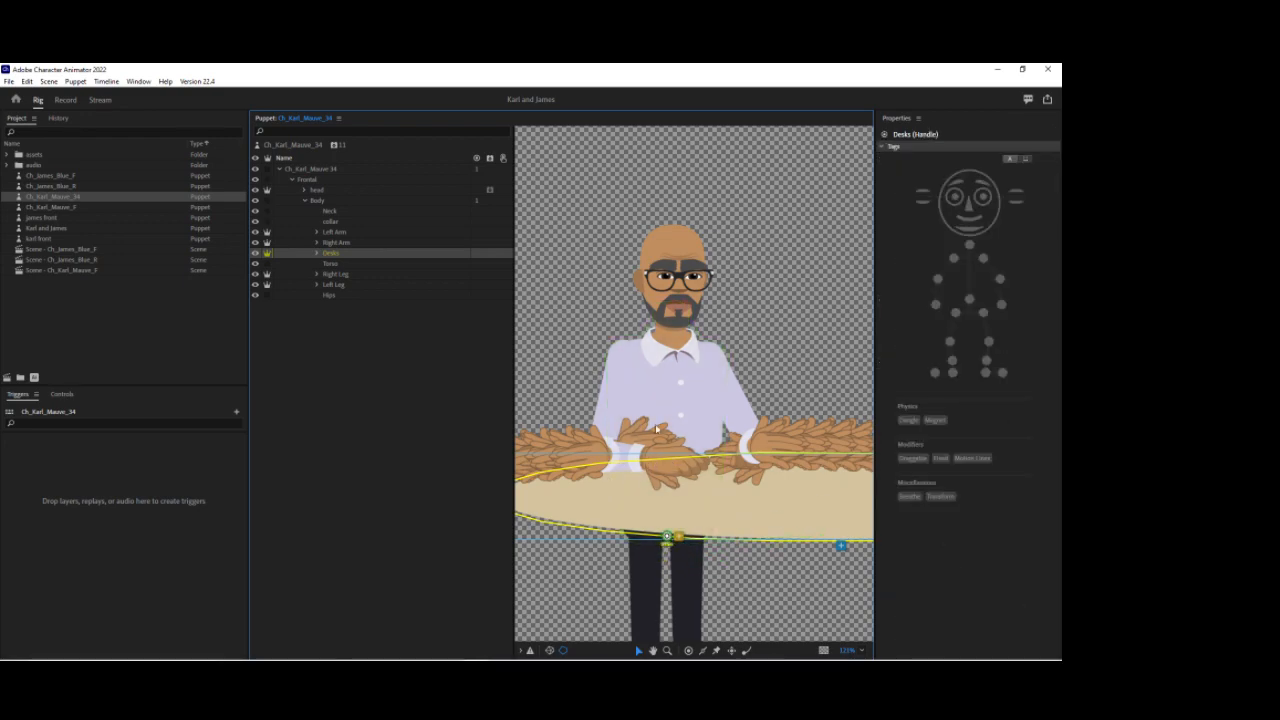
# Step: Select the Left Arm layer and tag its origin handle at the shoulder as Left Shoulder
pyautogui.click(314, 147)
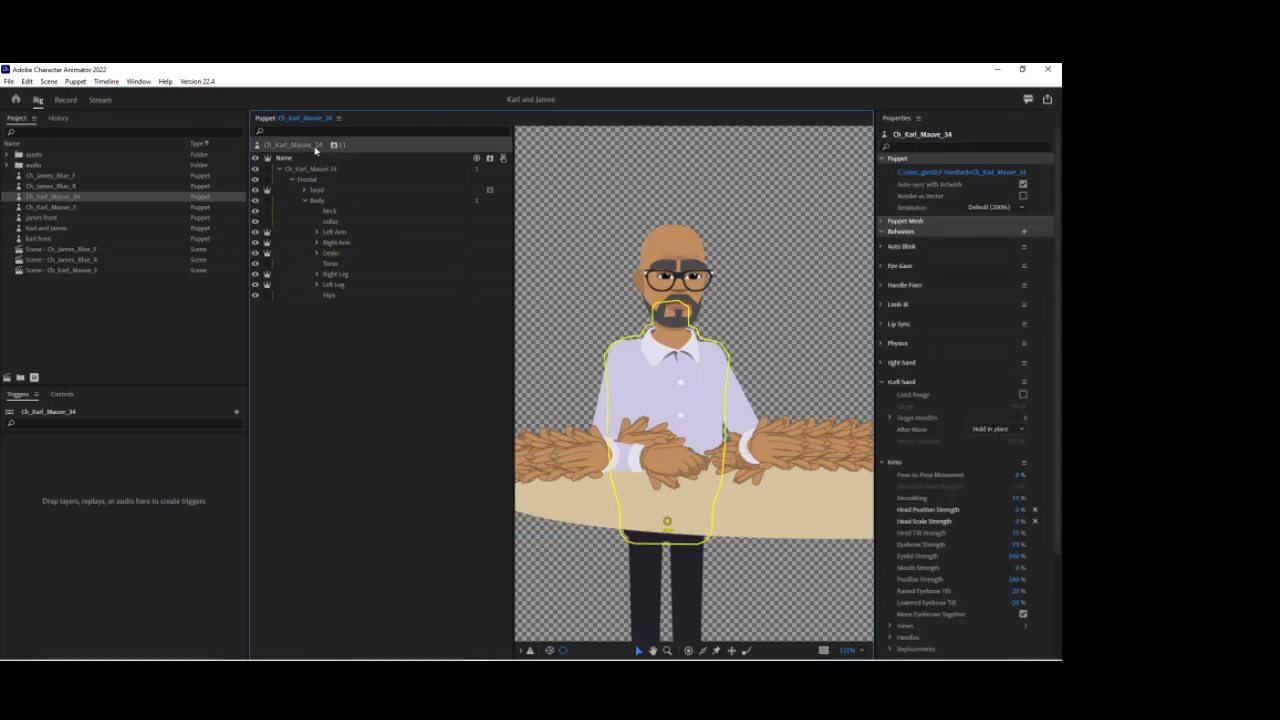
pyautogui.click(307, 201)
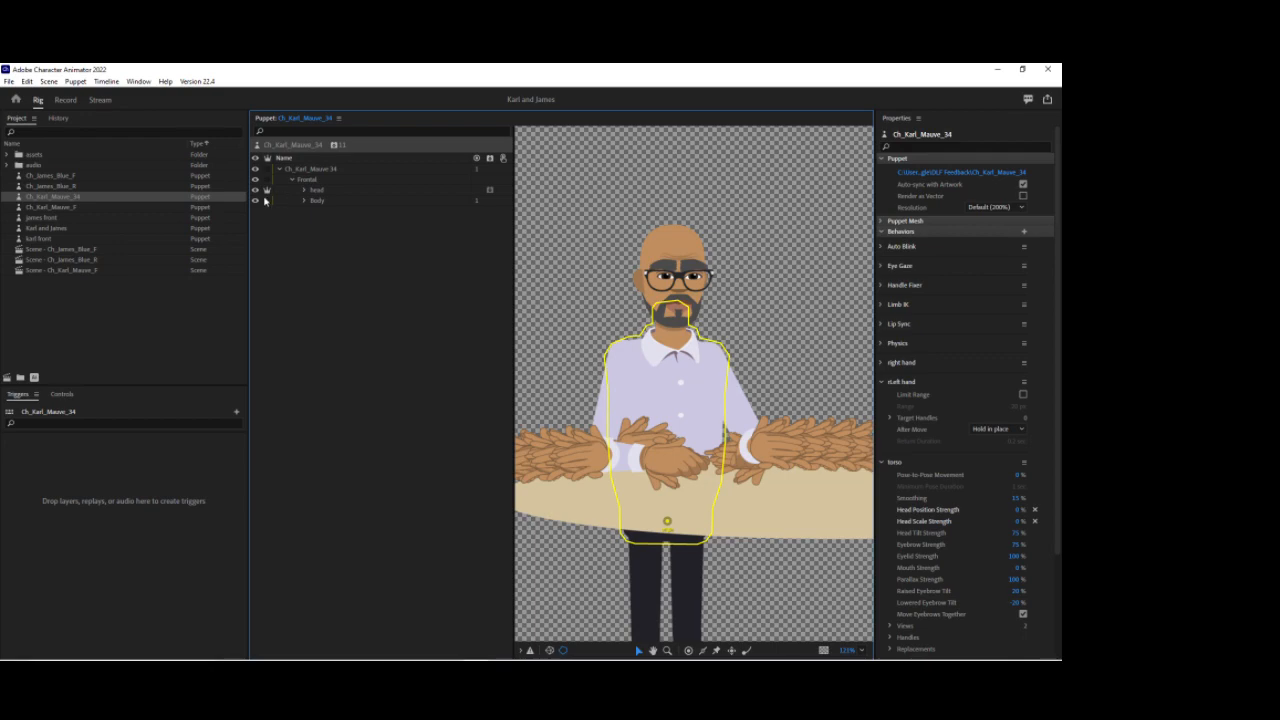
pyautogui.click(305, 201)
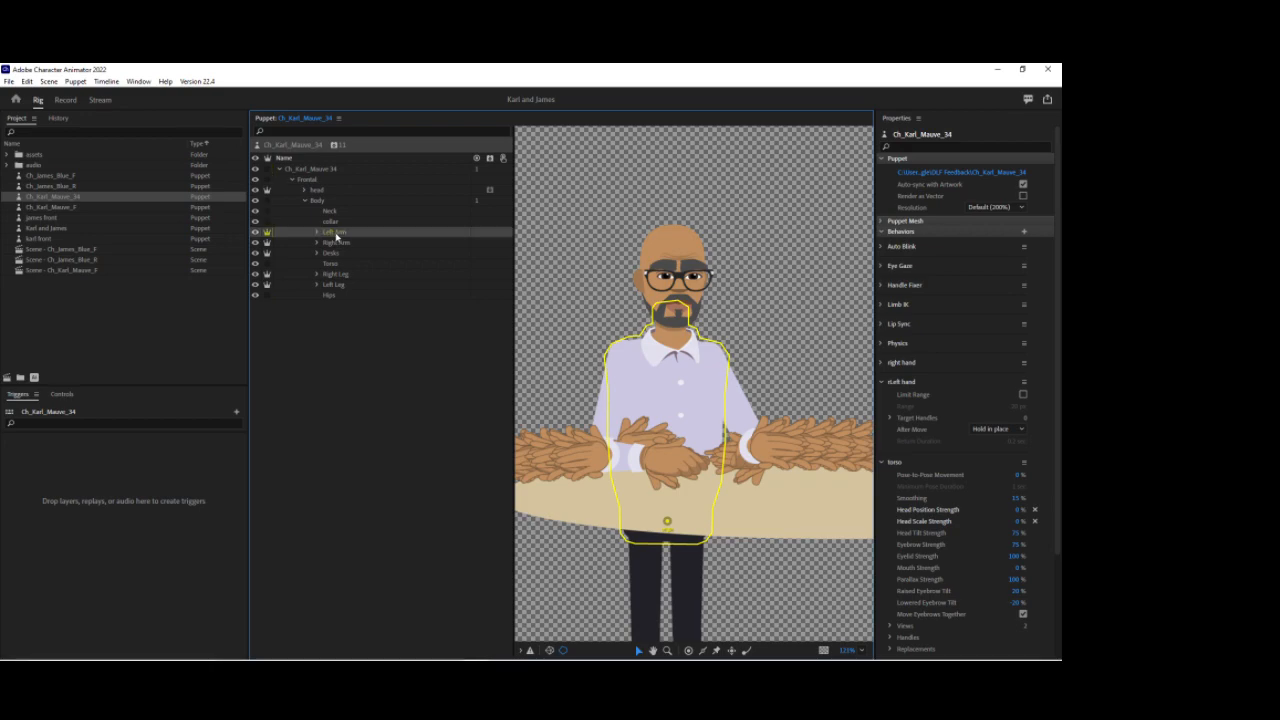
pyautogui.click(370, 233)
pyautogui.moveTo(800, 286); pyautogui.dragTo(711, 280)
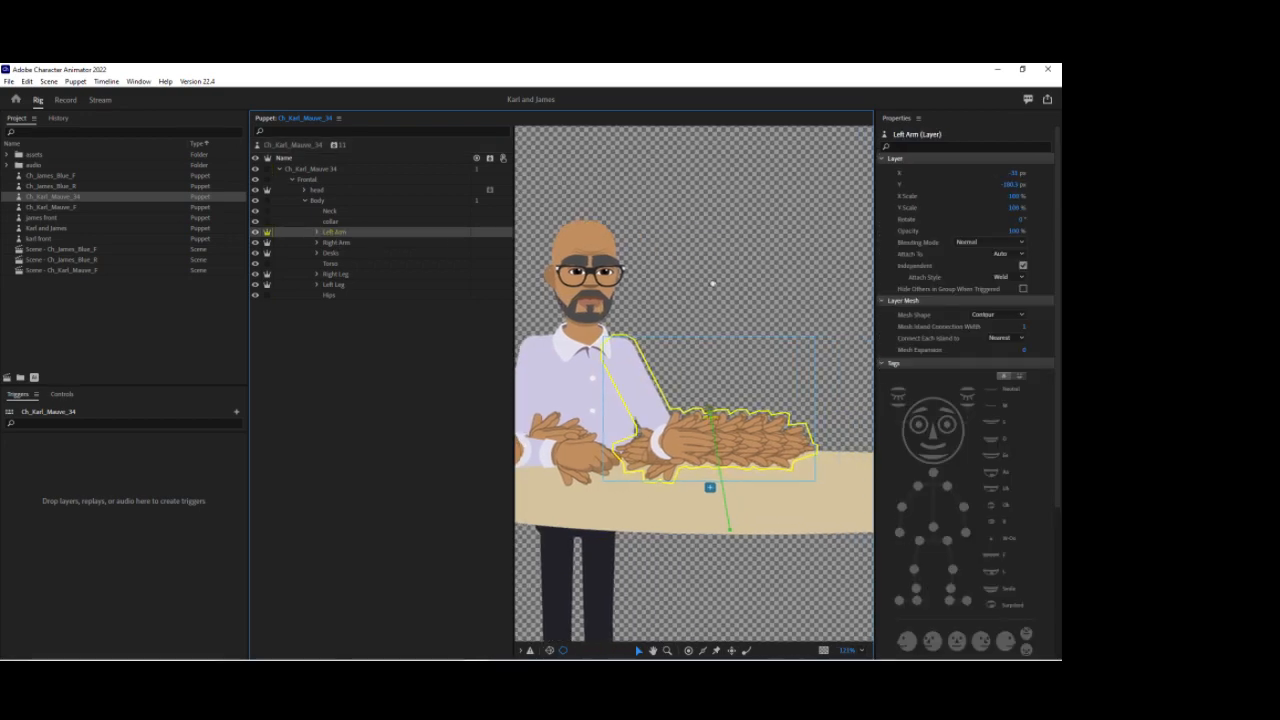
pyautogui.click(638, 651)
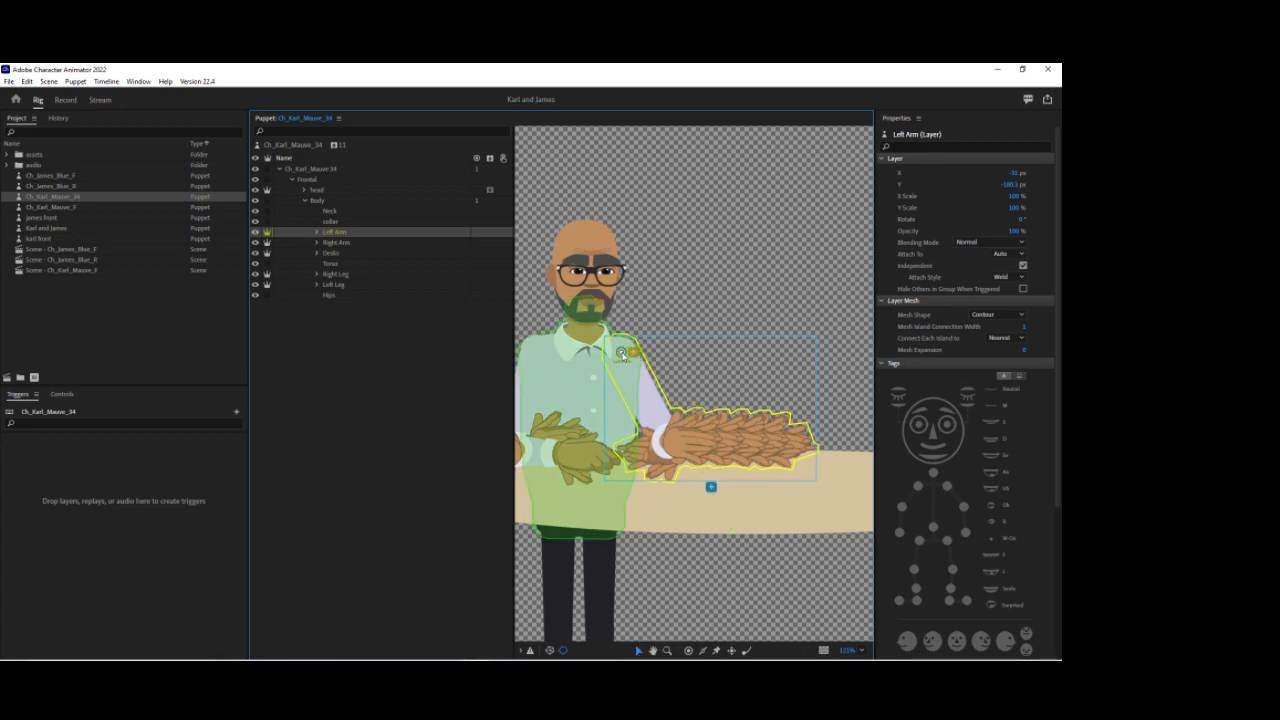
pyautogui.click(622, 352)
pyautogui.click(983, 258)
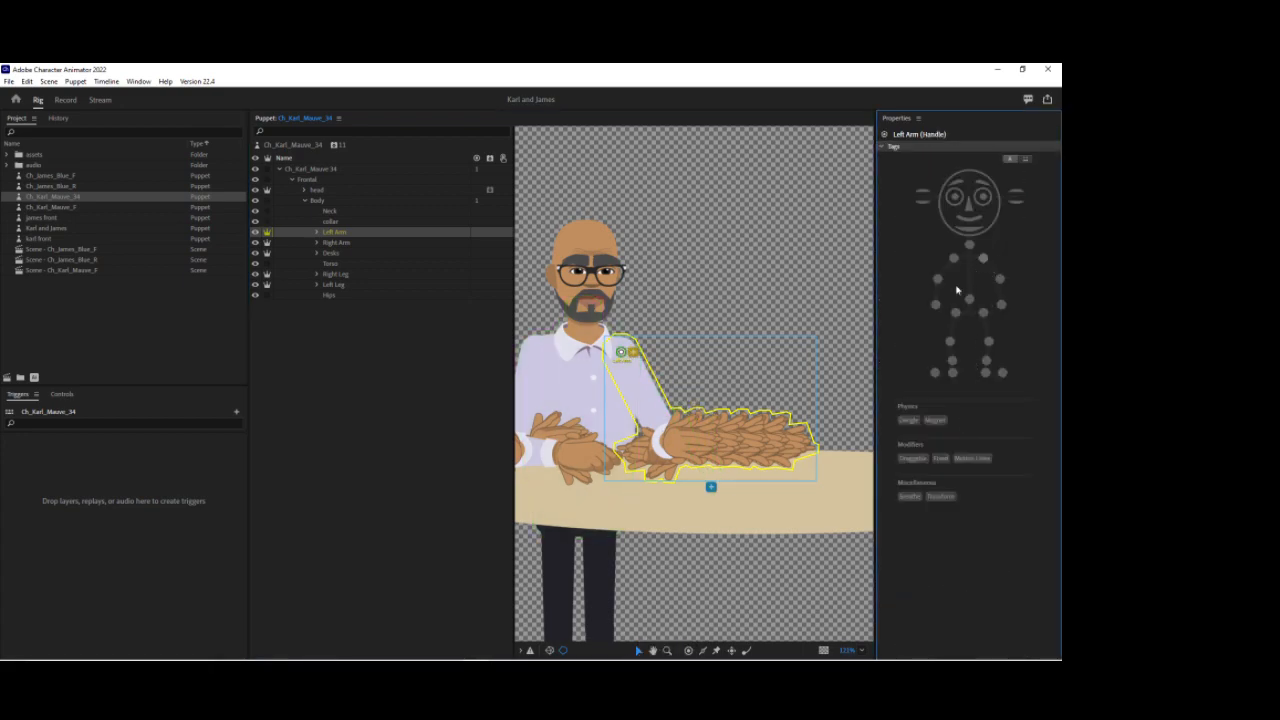
# Step: Add handles at the left elbow and wrist and tag them Left Elbow and Left Wrist
pyautogui.click(688, 651)
pyautogui.click(666, 443)
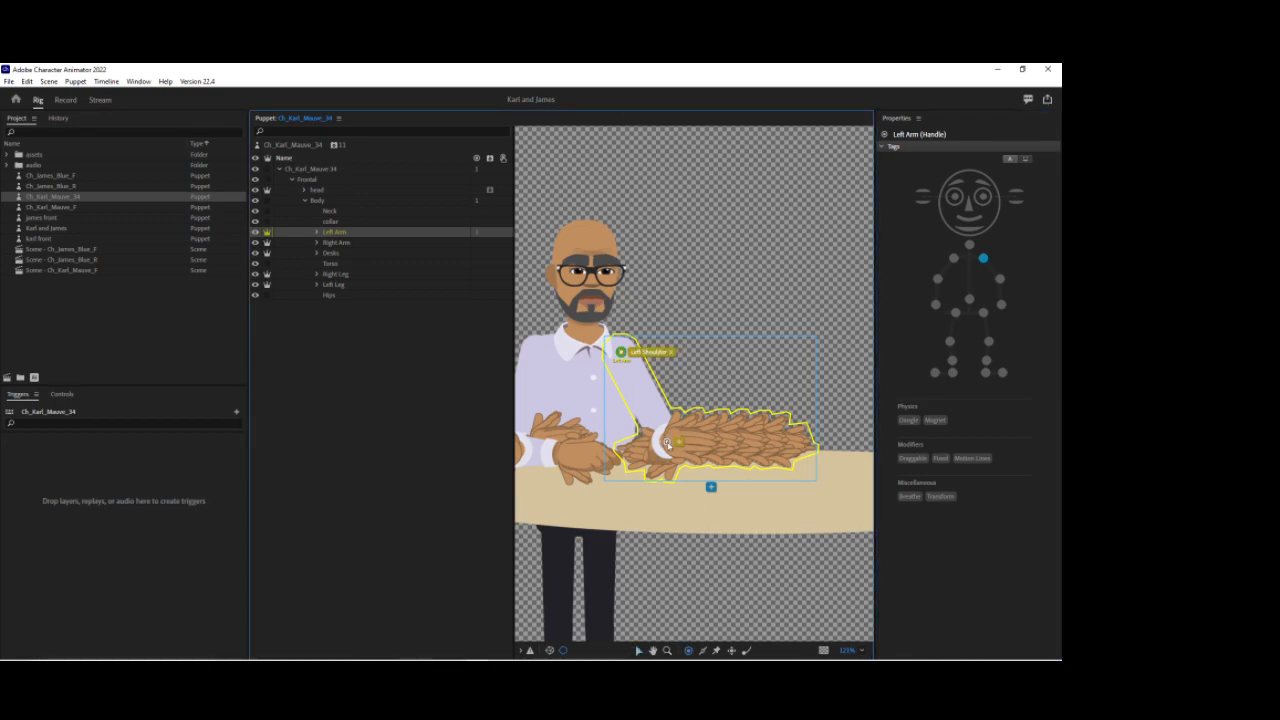
pyautogui.click(1000, 279)
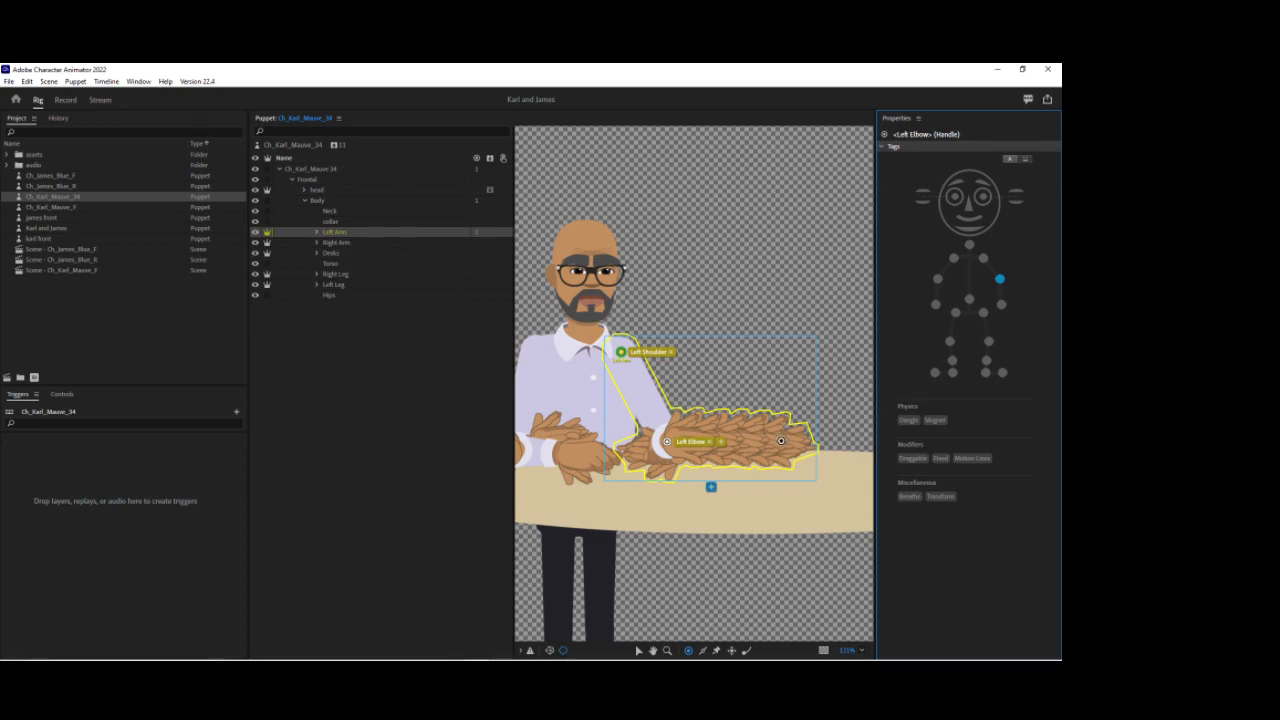
pyautogui.click(1002, 305)
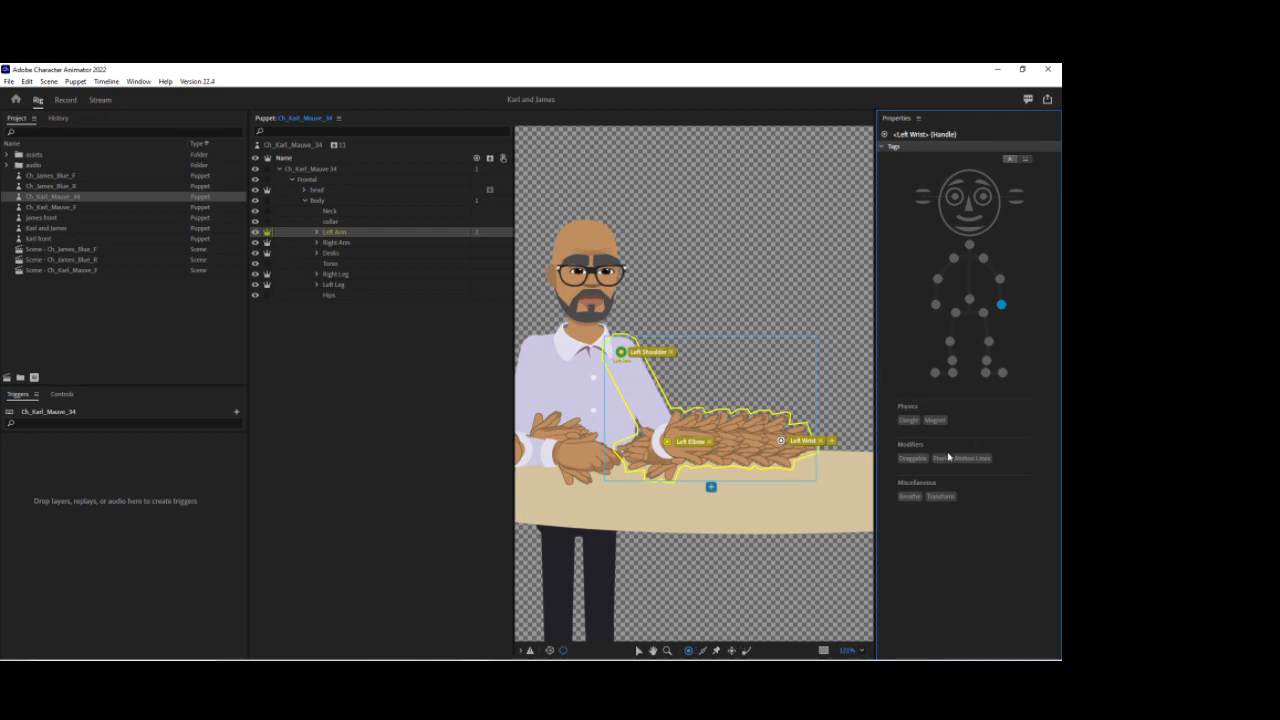
# Step: Draw sticks along the left arm's upper arm and forearm, undoing the first attempt
pyautogui.click(703, 652)
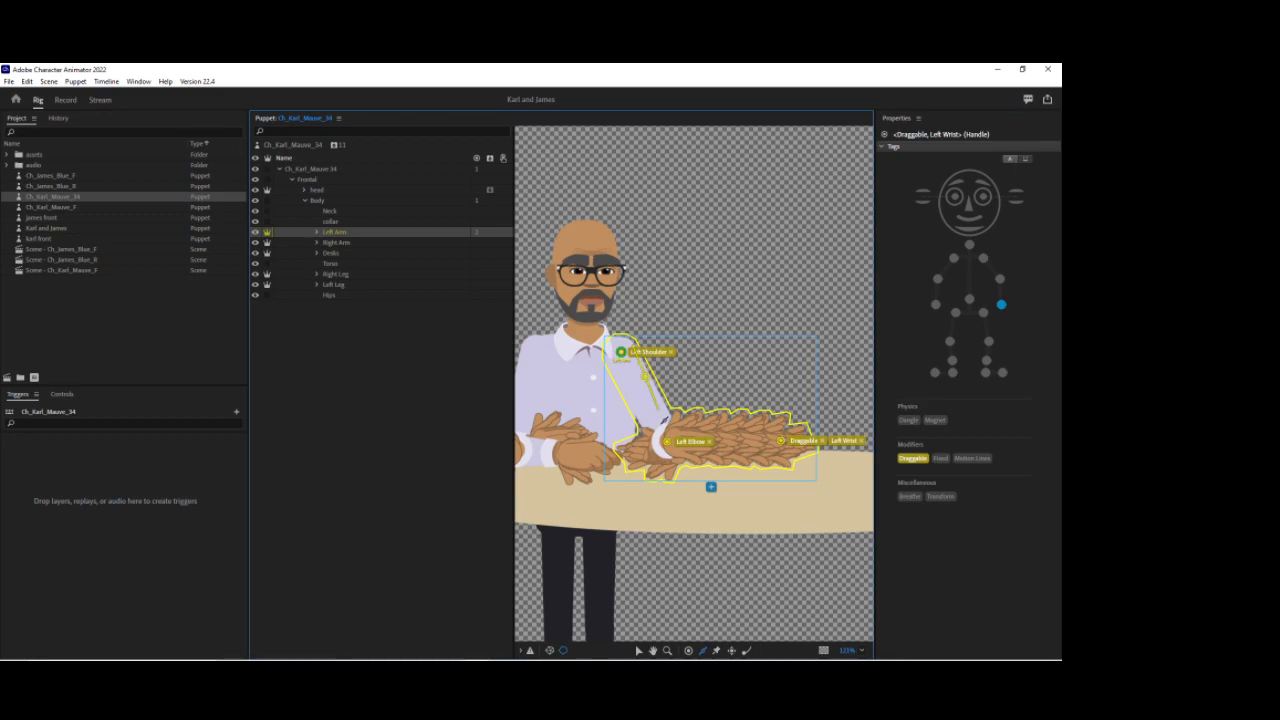
pyautogui.moveTo(611, 356); pyautogui.dragTo(648, 426)
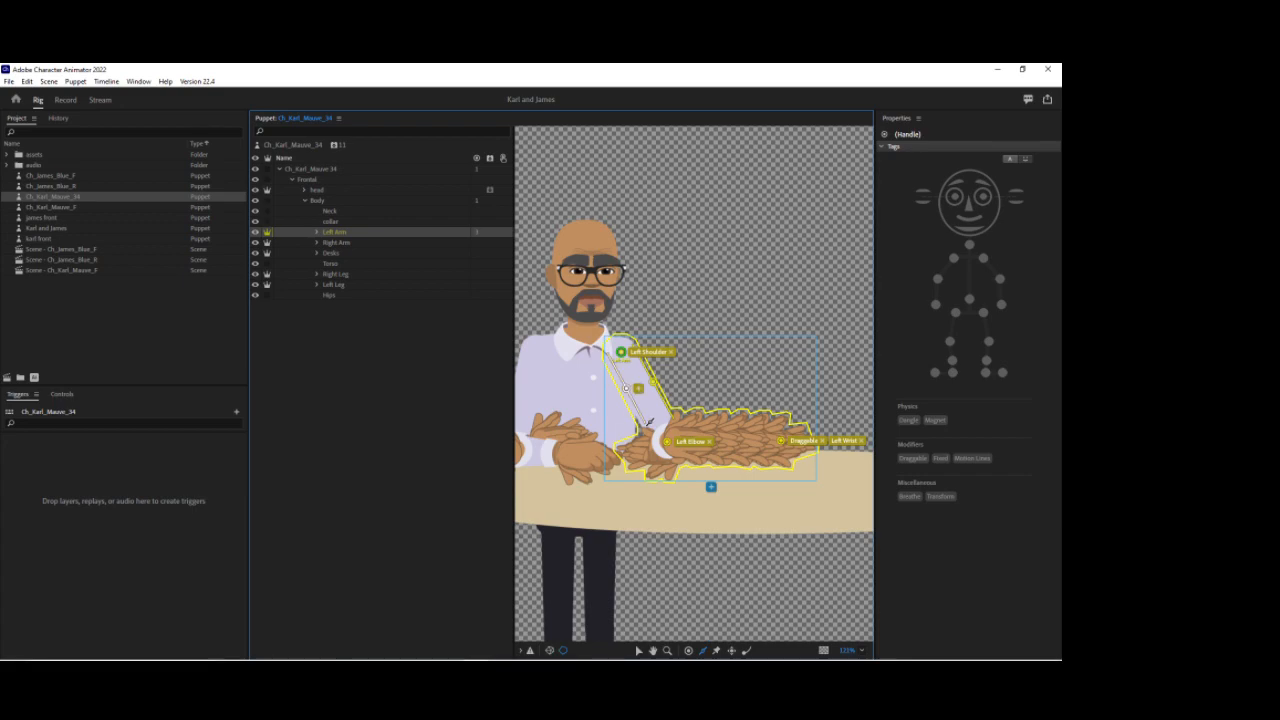
pyautogui.hotkey('ctrl', 'z')
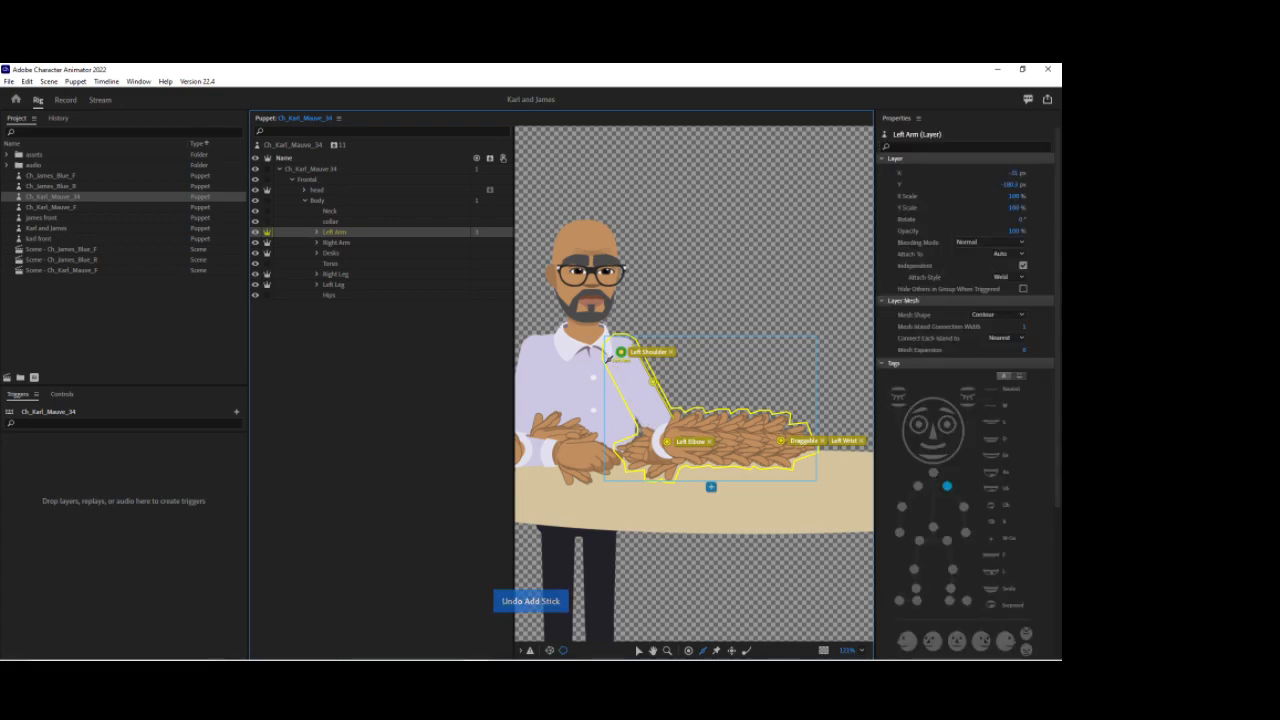
pyautogui.moveTo(641, 419); pyautogui.dragTo(780, 434)
pyautogui.moveTo(686, 454); pyautogui.dragTo(796, 454)
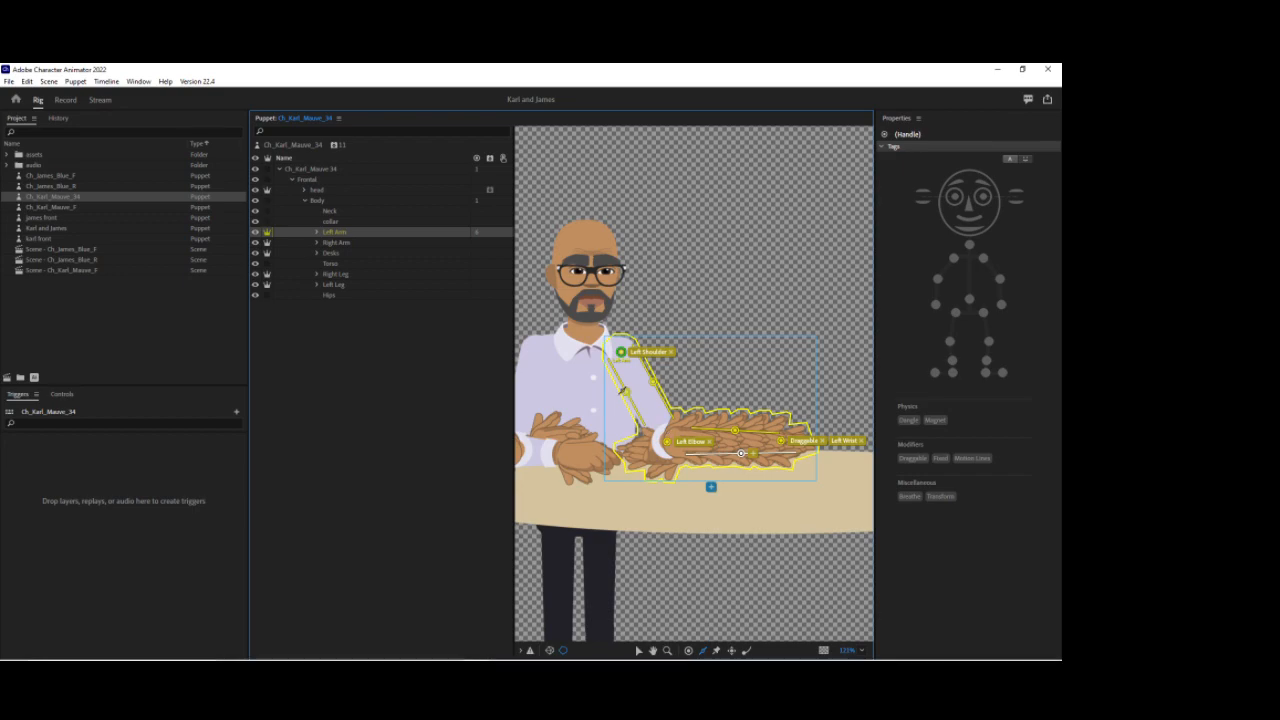
# Step: Select the Right Arm layer and tag its origin handle at the shoulder as Right Shoulder
pyautogui.moveTo(626, 392); pyautogui.dragTo(628, 395)
pyautogui.click(334, 243)
pyautogui.moveTo(726, 306); pyautogui.dragTo(789, 318)
pyautogui.click(639, 650)
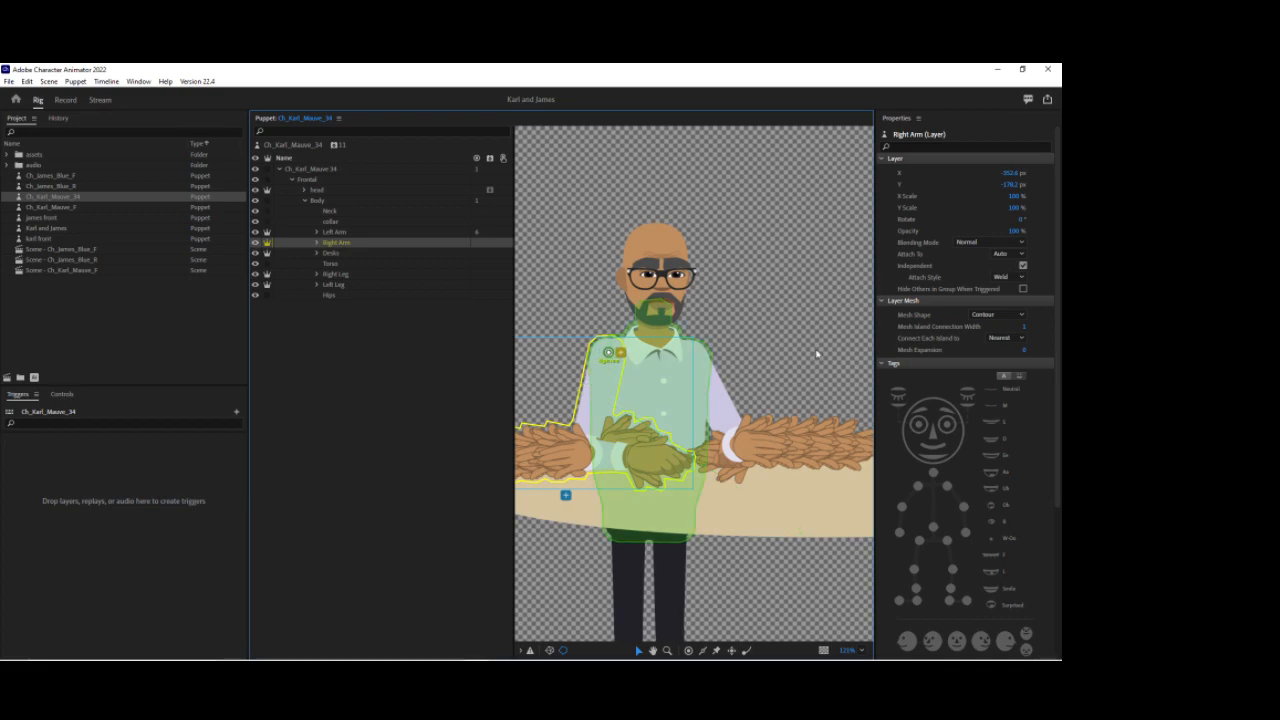
pyautogui.click(609, 352)
pyautogui.click(955, 262)
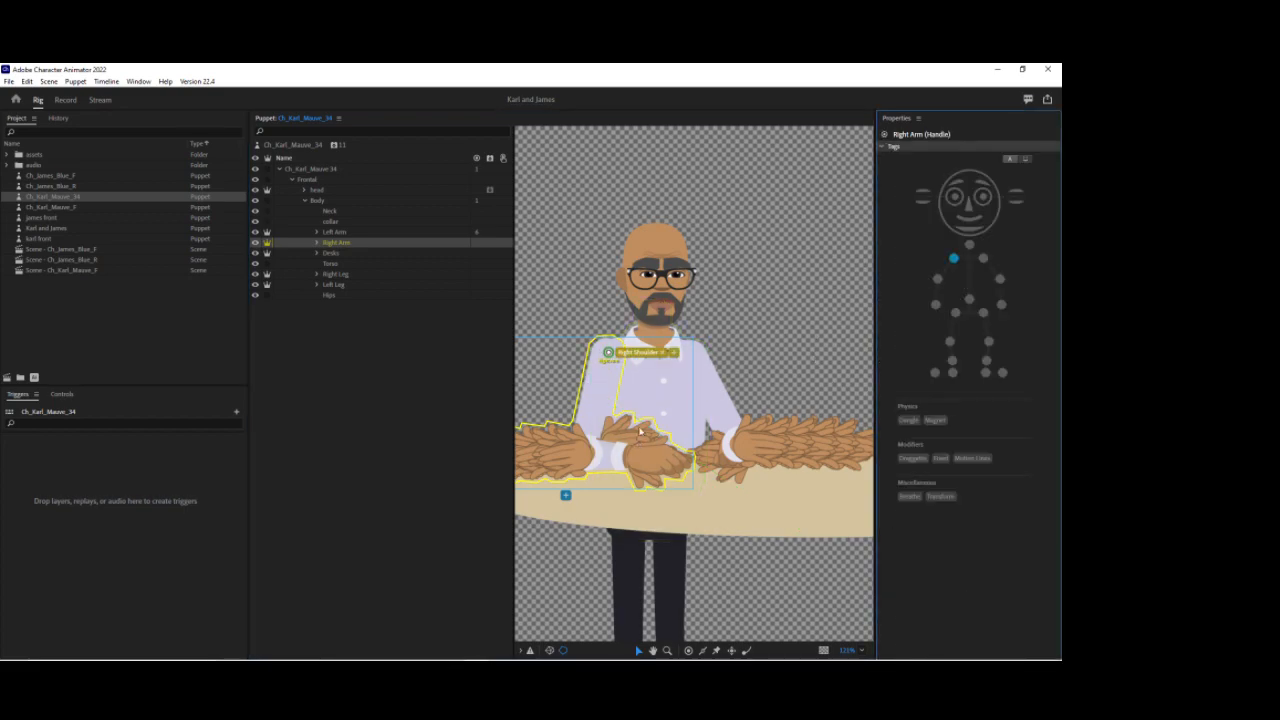
# Step: Add a handle at the right elbow and tag it Right Elbow, undoing an extra handle placed by mistake
pyautogui.click(726, 356)
pyautogui.moveTo(727, 349); pyautogui.dragTo(782, 339)
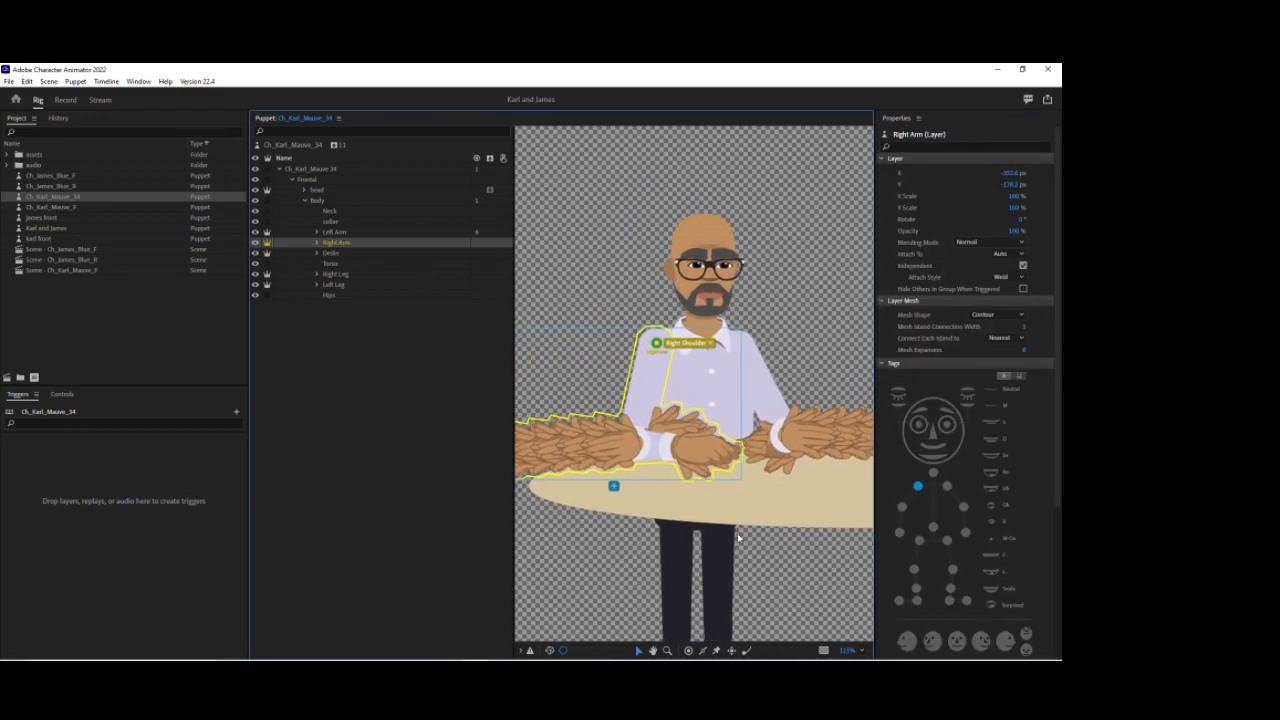
pyautogui.click(689, 651)
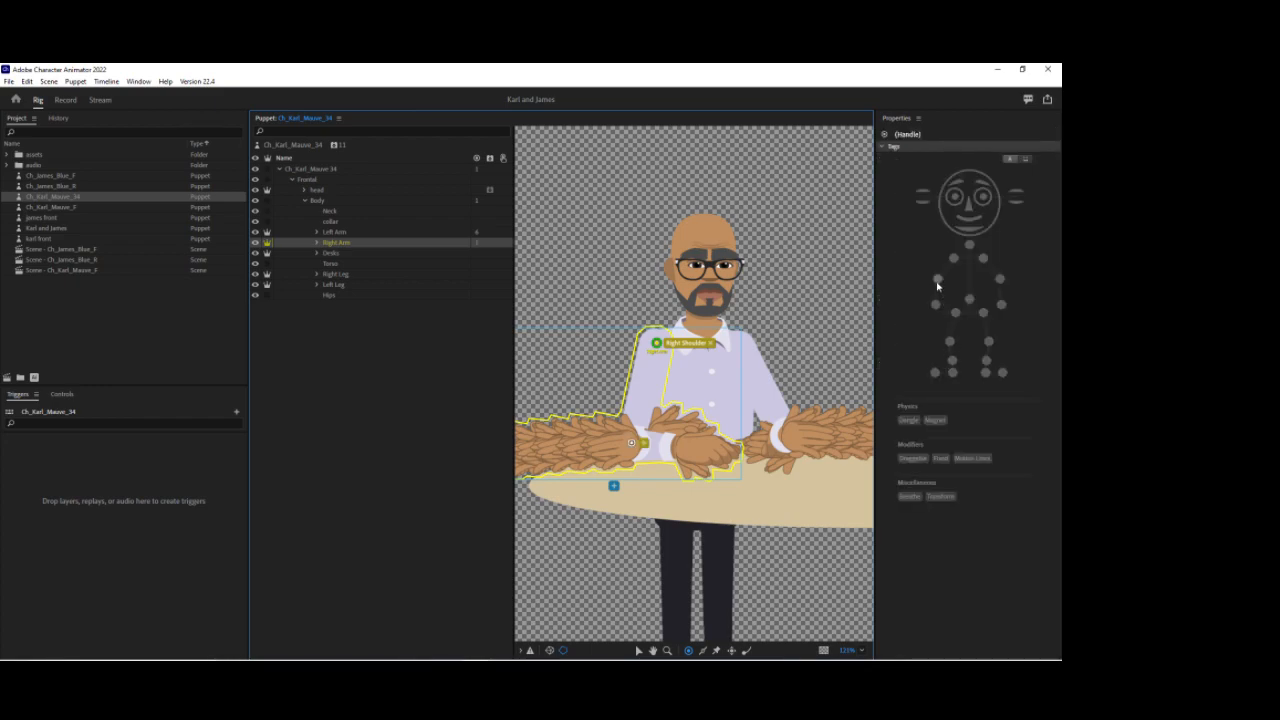
pyautogui.click(937, 280)
pyautogui.click(553, 363)
pyautogui.hotkey('ctrl', 'z')
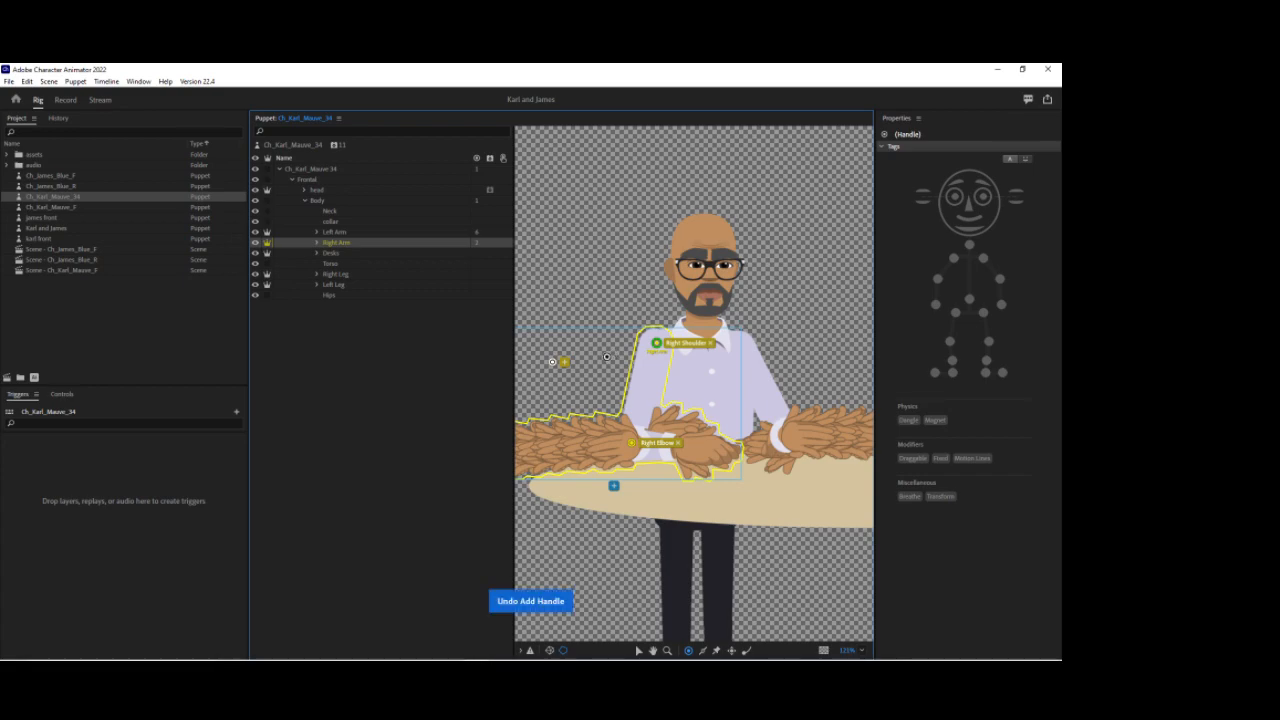
# Step: Add a handle at the right wrist and tag it Right Wrist and Draggable
pyautogui.moveTo(587, 364); pyautogui.dragTo(634, 358)
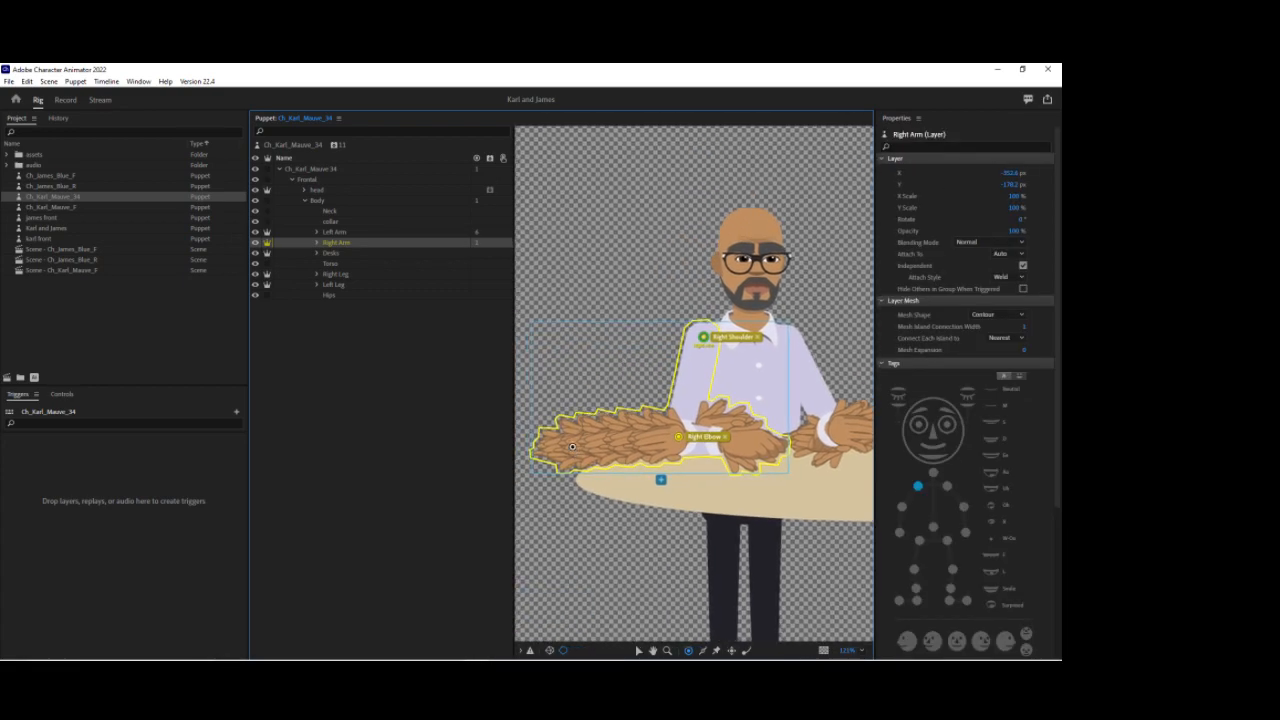
pyautogui.click(576, 443)
pyautogui.click(935, 304)
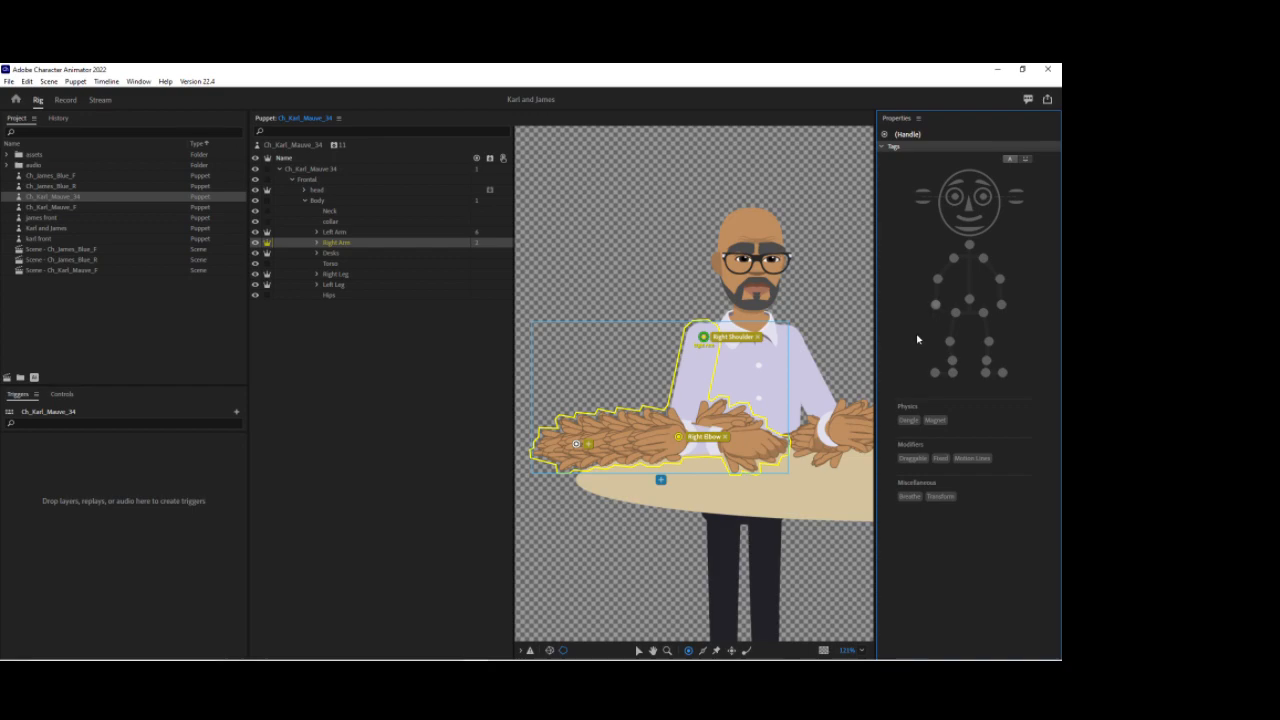
pyautogui.click(912, 458)
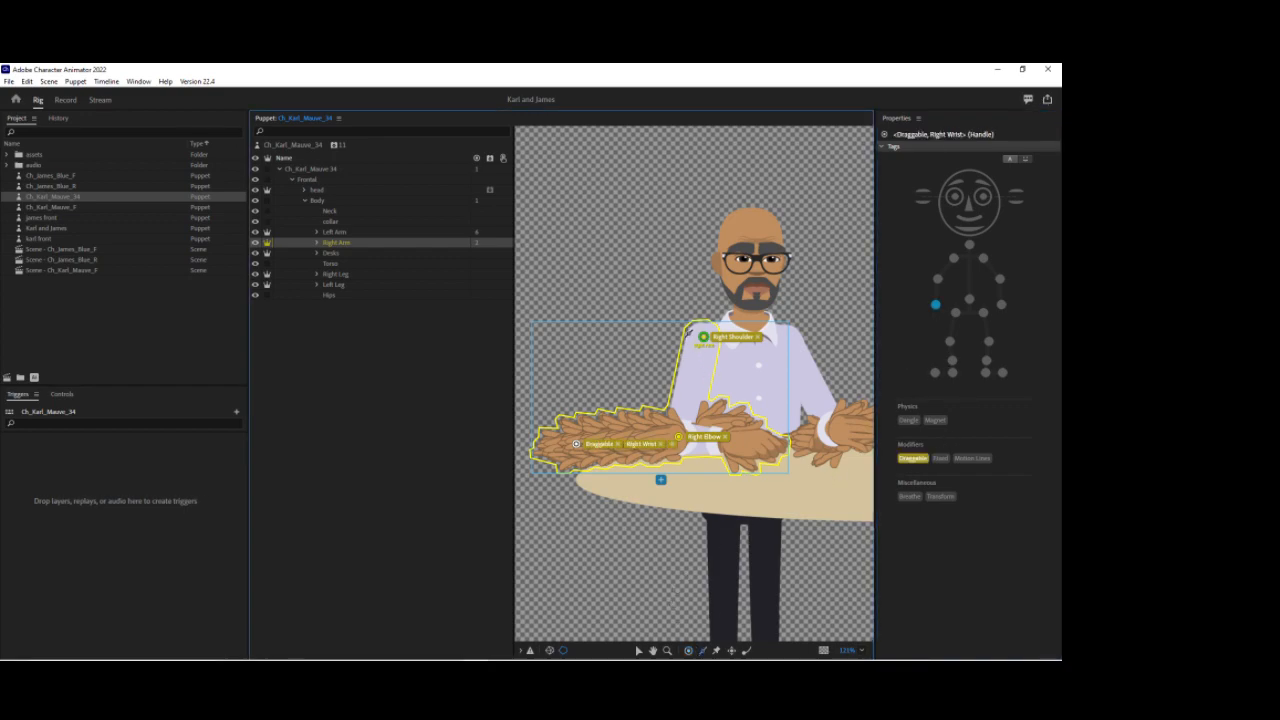
# Step: Draw sticks along the right arm's upper arm and forearm
pyautogui.moveTo(719, 346); pyautogui.dragTo(697, 430)
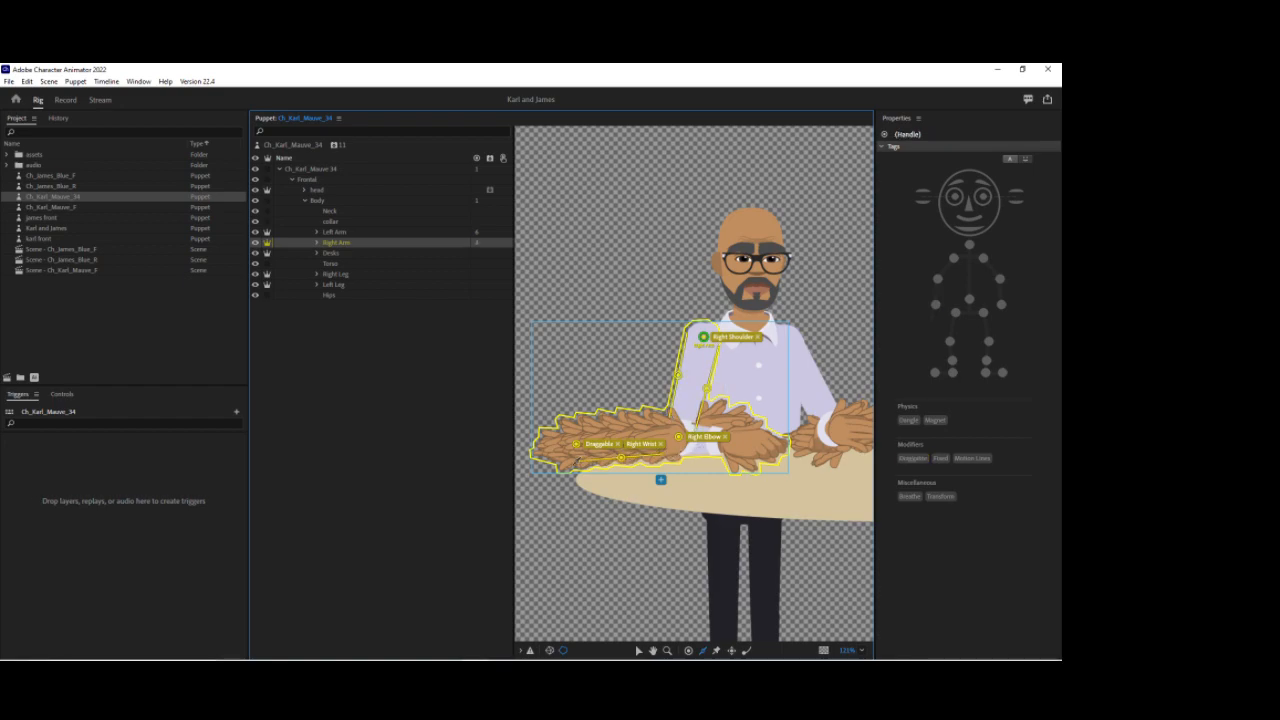
pyautogui.moveTo(575, 461); pyautogui.dragTo(662, 426)
# Step: Select the Right Leg layer, move its origin handle to the hip and tag it Right Hip
pyautogui.click(345, 274)
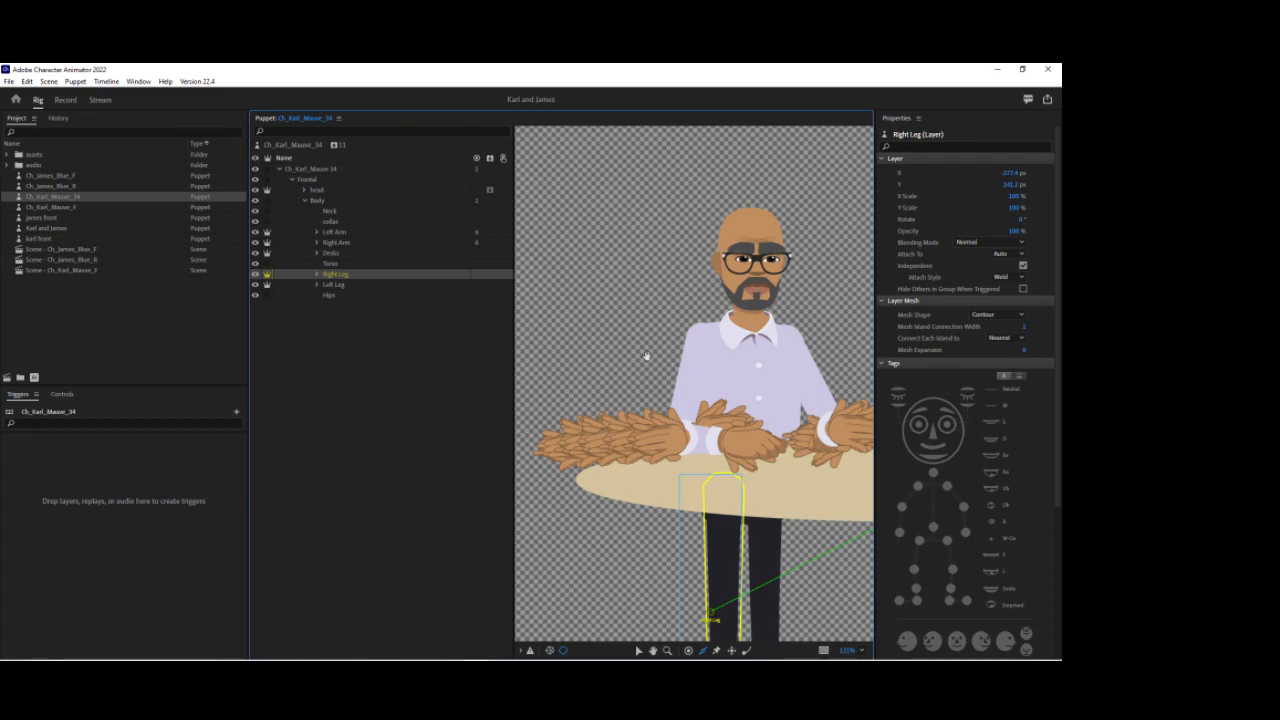
pyautogui.moveTo(643, 345); pyautogui.dragTo(581, 206)
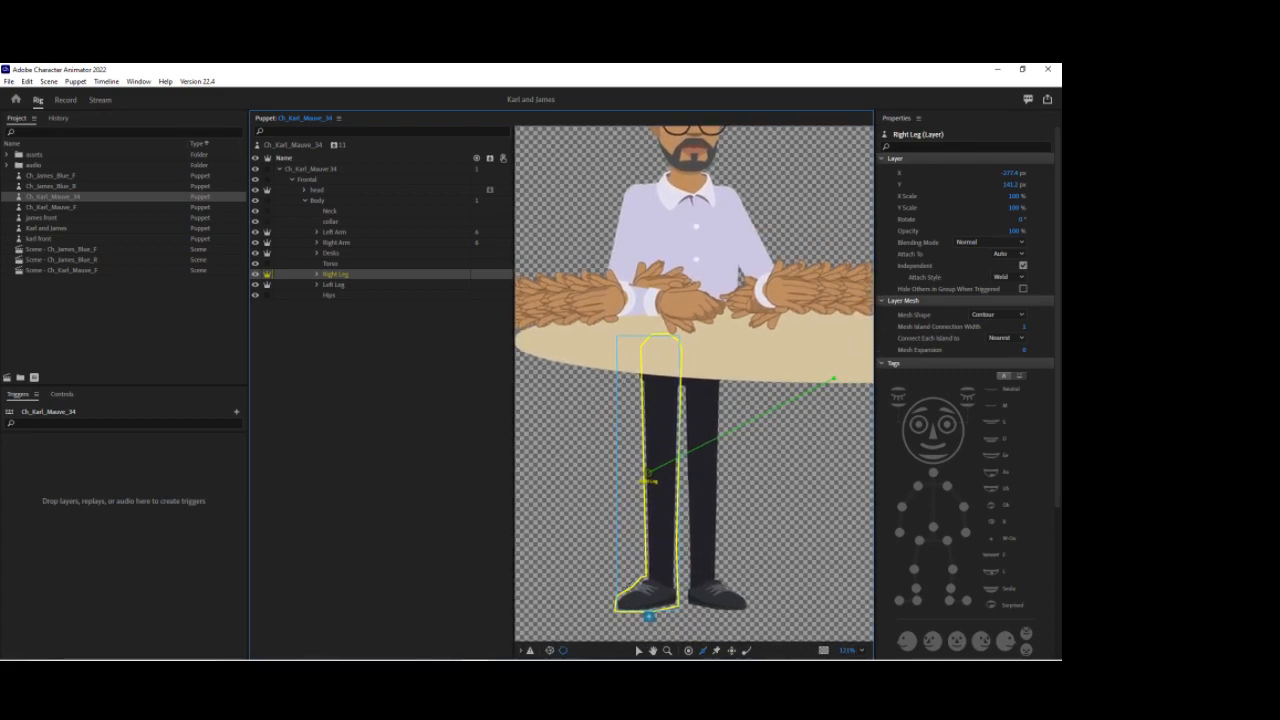
pyautogui.click(640, 650)
pyautogui.moveTo(648, 478); pyautogui.dragTo(662, 377)
pyautogui.click(955, 312)
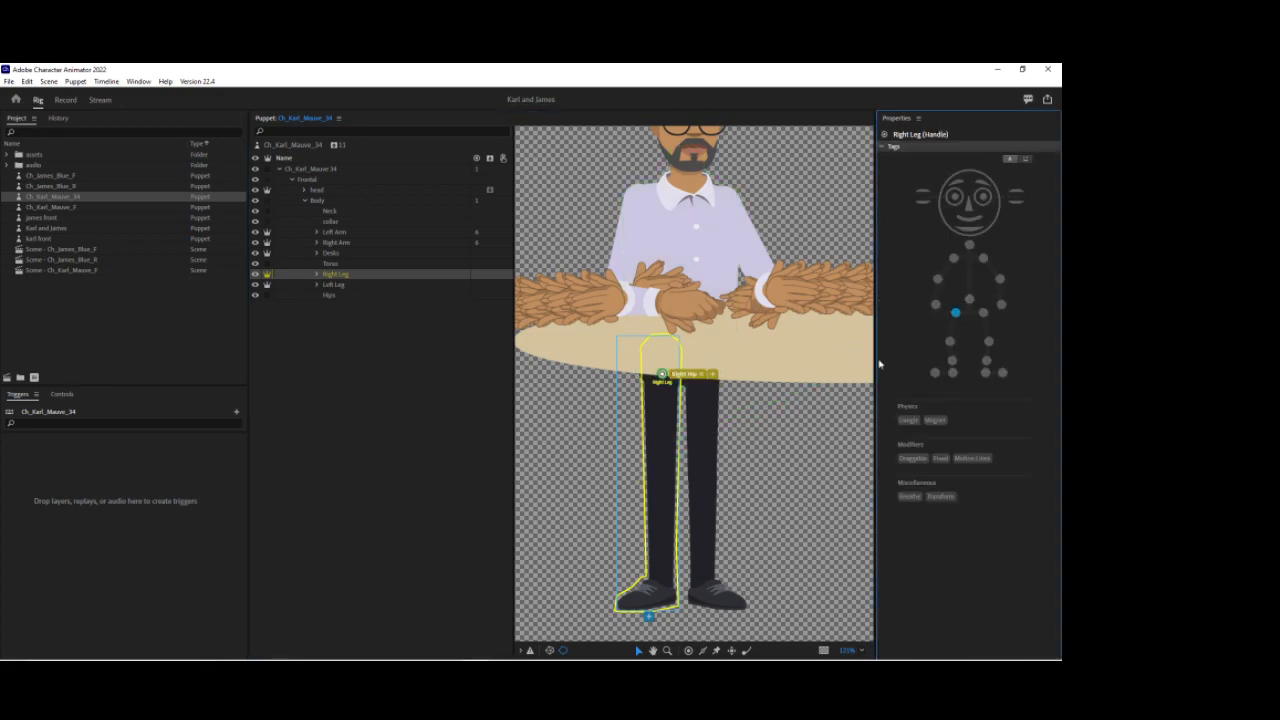
# Step: Add handles at the right knee, ankle, heel and toe, tagging them Right Knee, Right Ankle, Right Heel and Right Toe
pyautogui.click(688, 650)
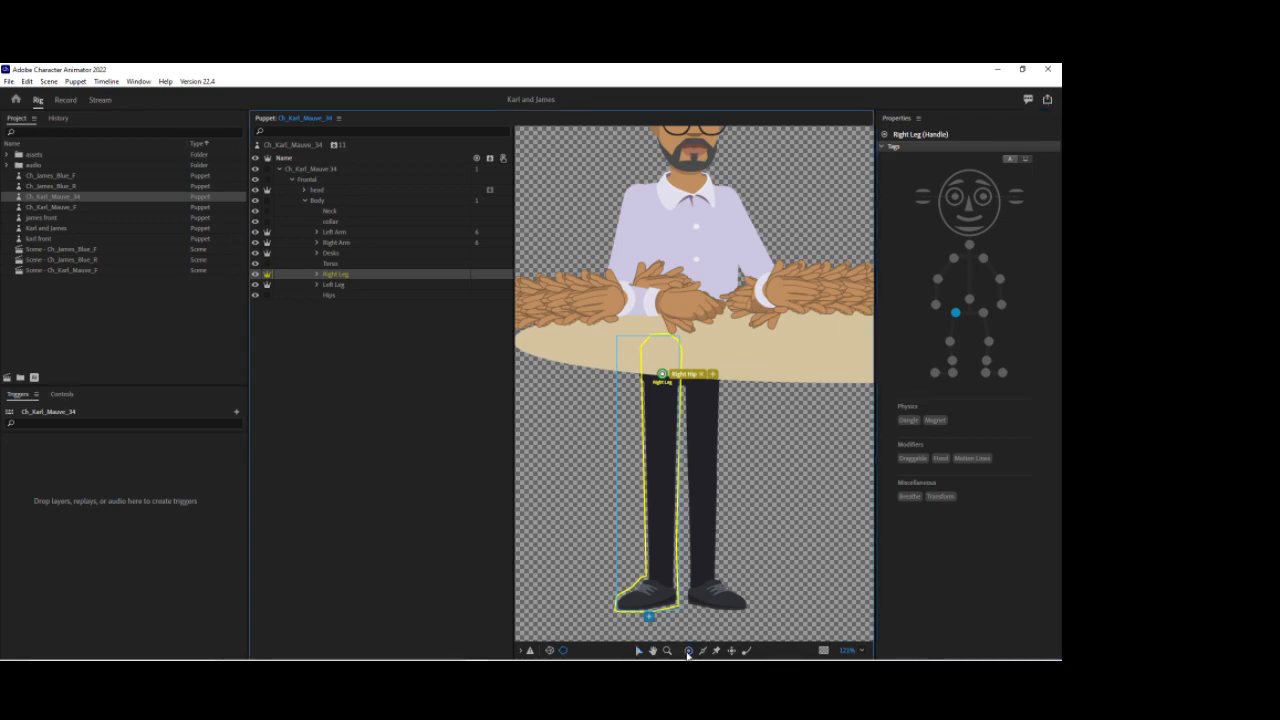
pyautogui.click(661, 483)
pyautogui.click(950, 341)
pyautogui.click(659, 577)
pyautogui.click(951, 361)
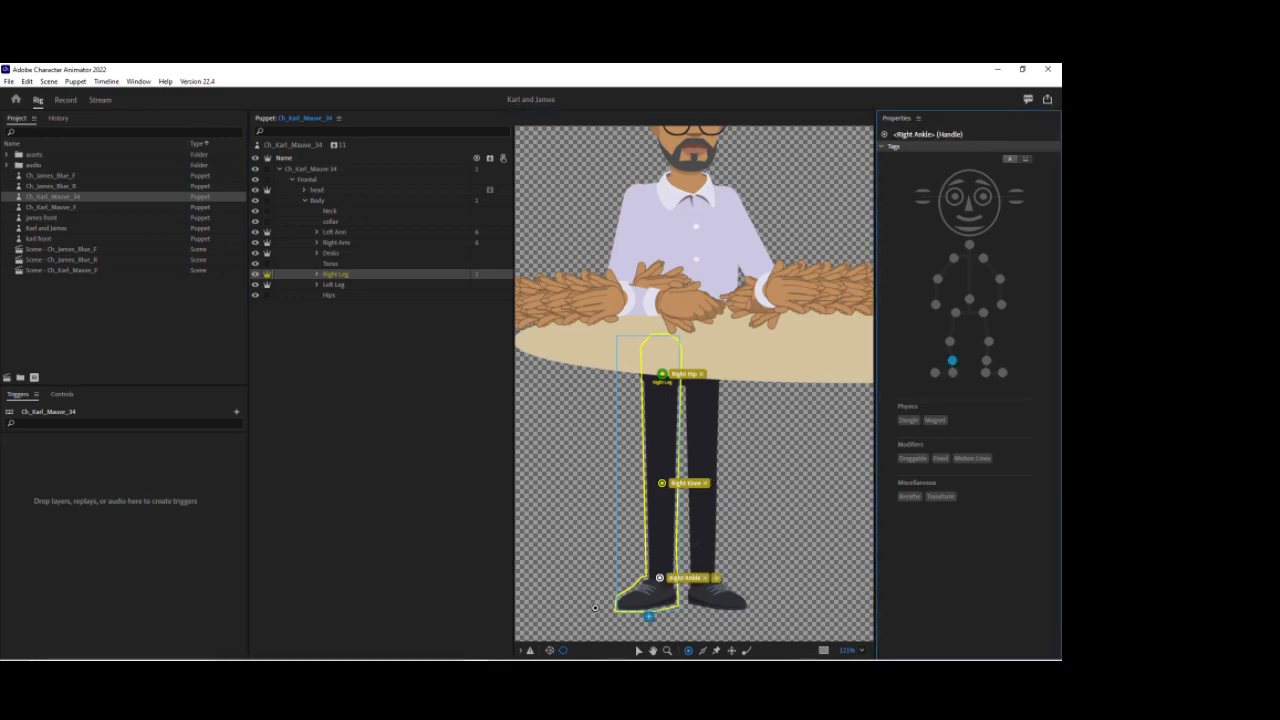
pyautogui.click(669, 597)
pyautogui.click(952, 372)
pyautogui.click(621, 602)
pyautogui.click(935, 372)
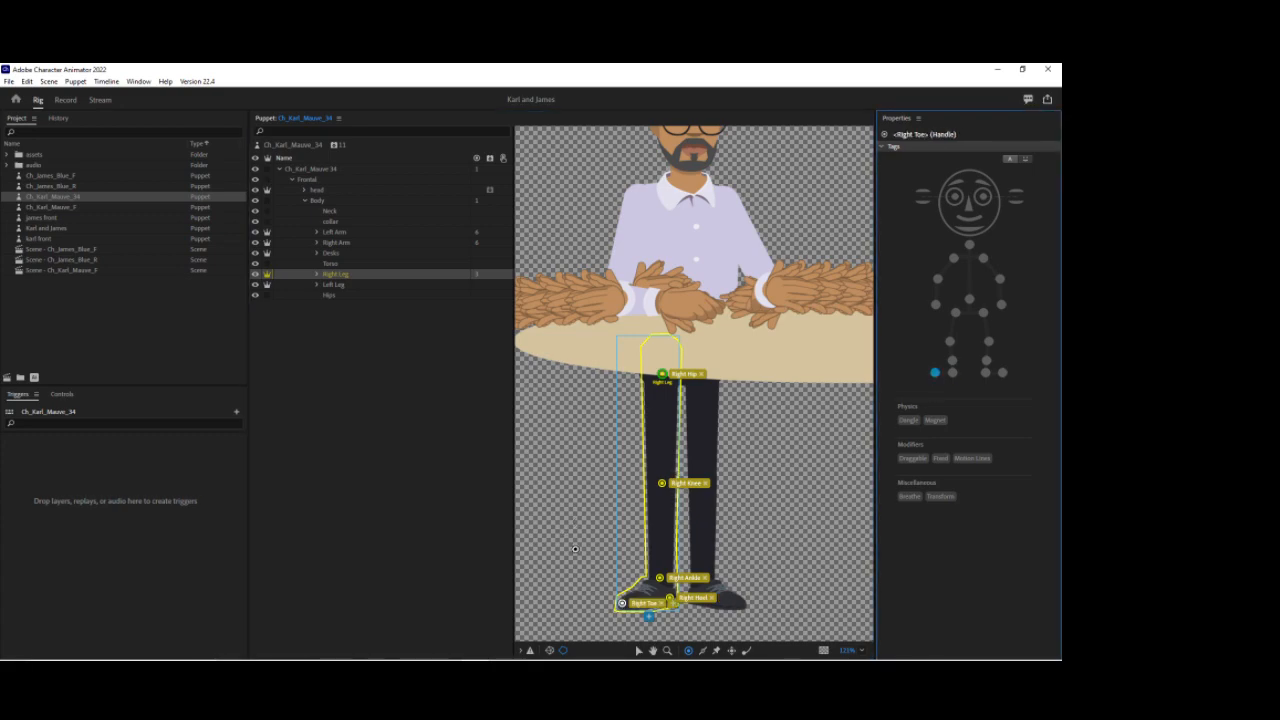
# Step: Draw a stick down the right leg from the hip to the ankle
pyautogui.click(704, 652)
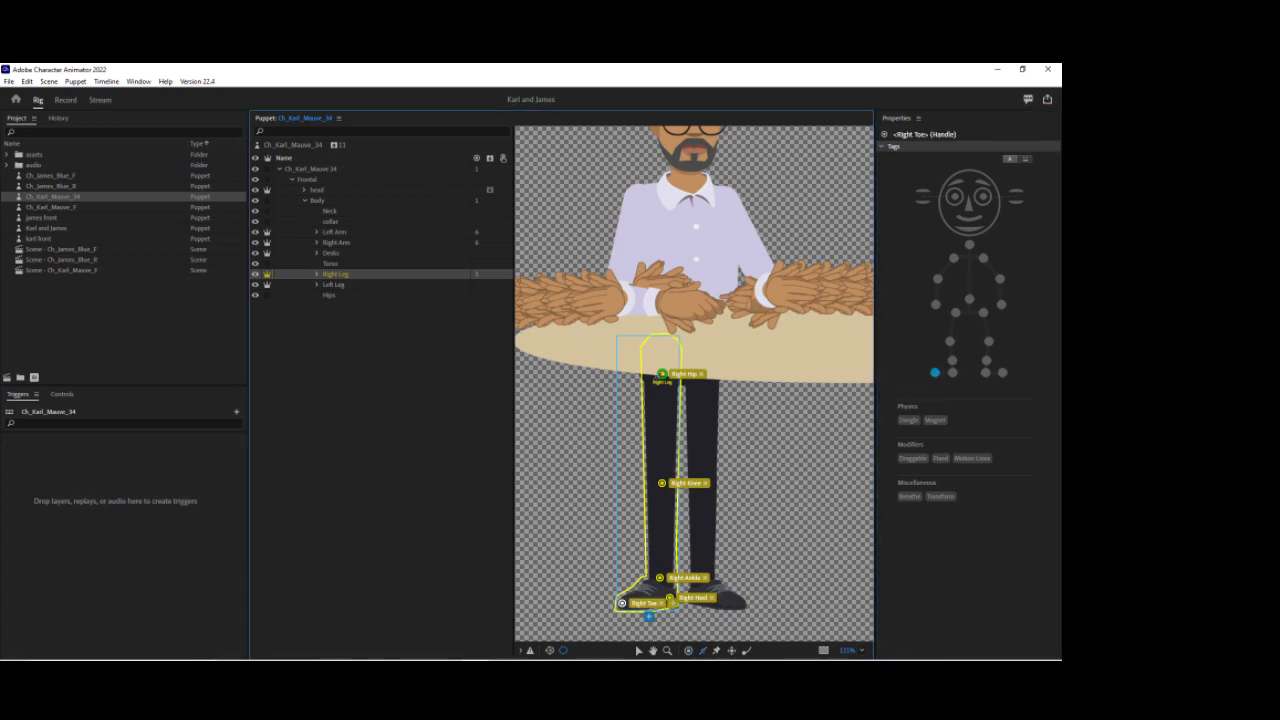
pyautogui.moveTo(649, 377); pyautogui.dragTo(651, 584)
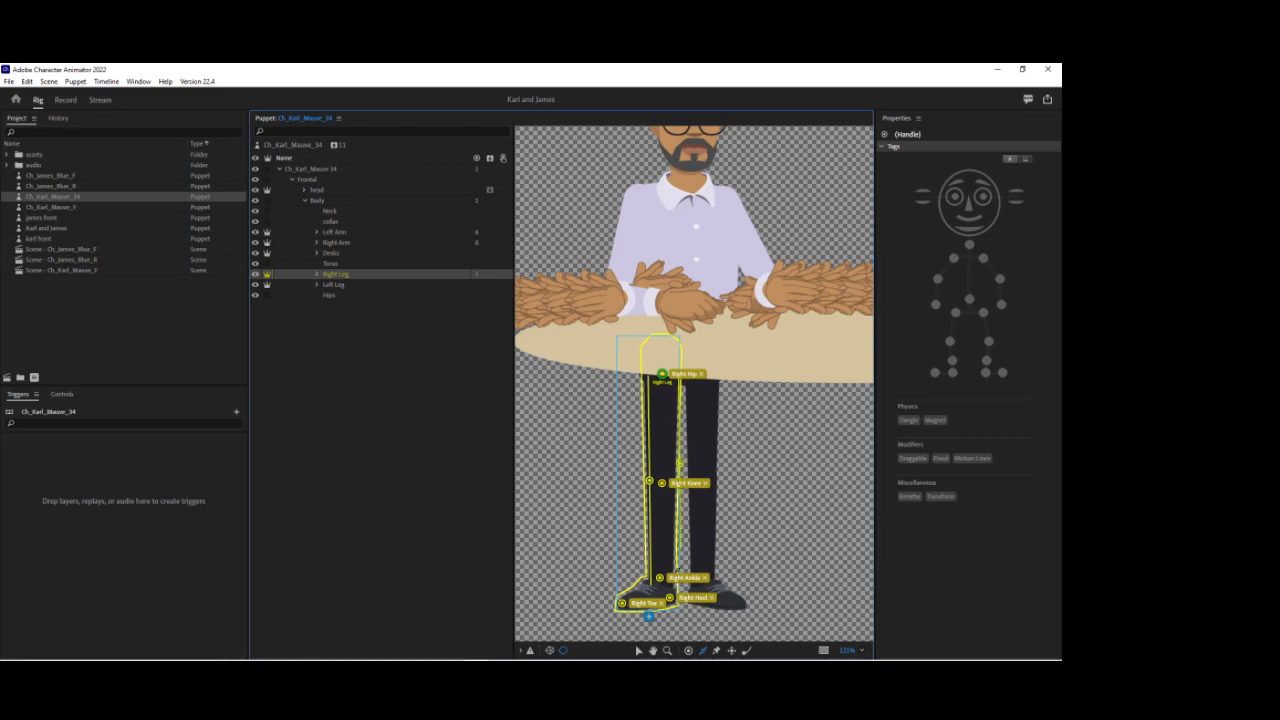
# Step: Select the Left Leg layer, move its origin handle to the hip and tag it Left Hip
pyautogui.click(340, 285)
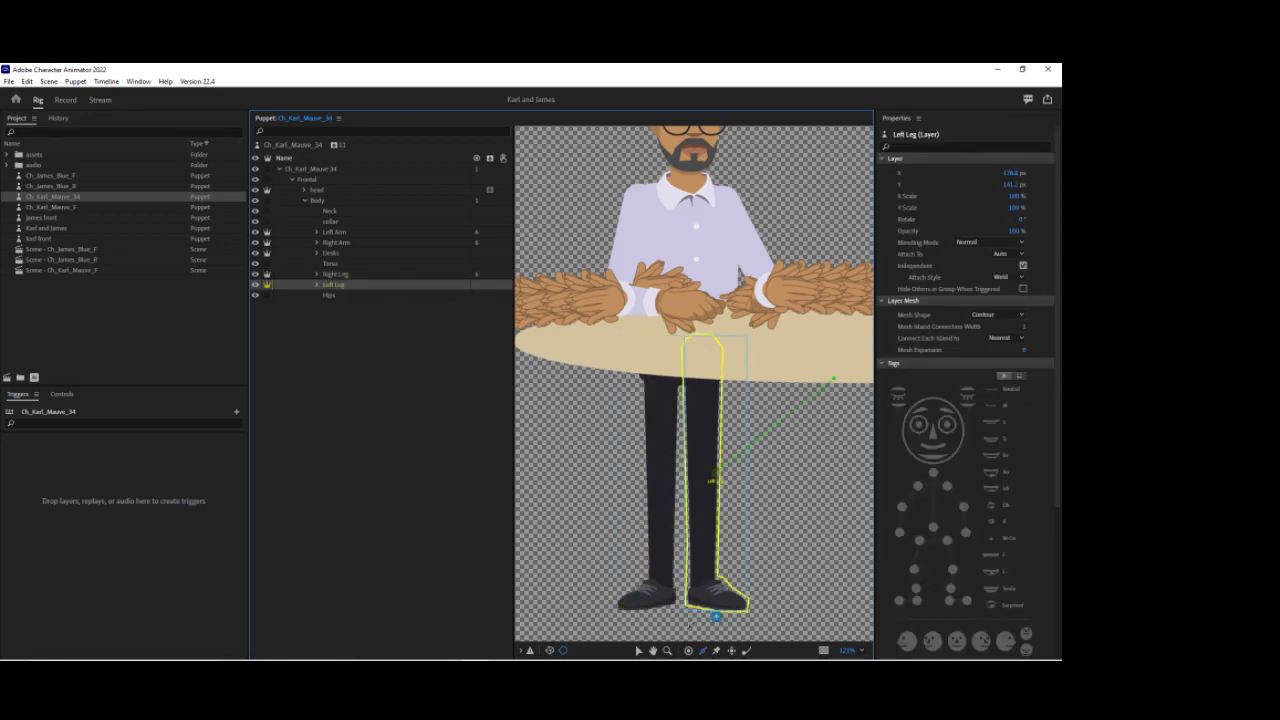
pyautogui.click(638, 651)
pyautogui.moveTo(716, 478); pyautogui.dragTo(704, 379)
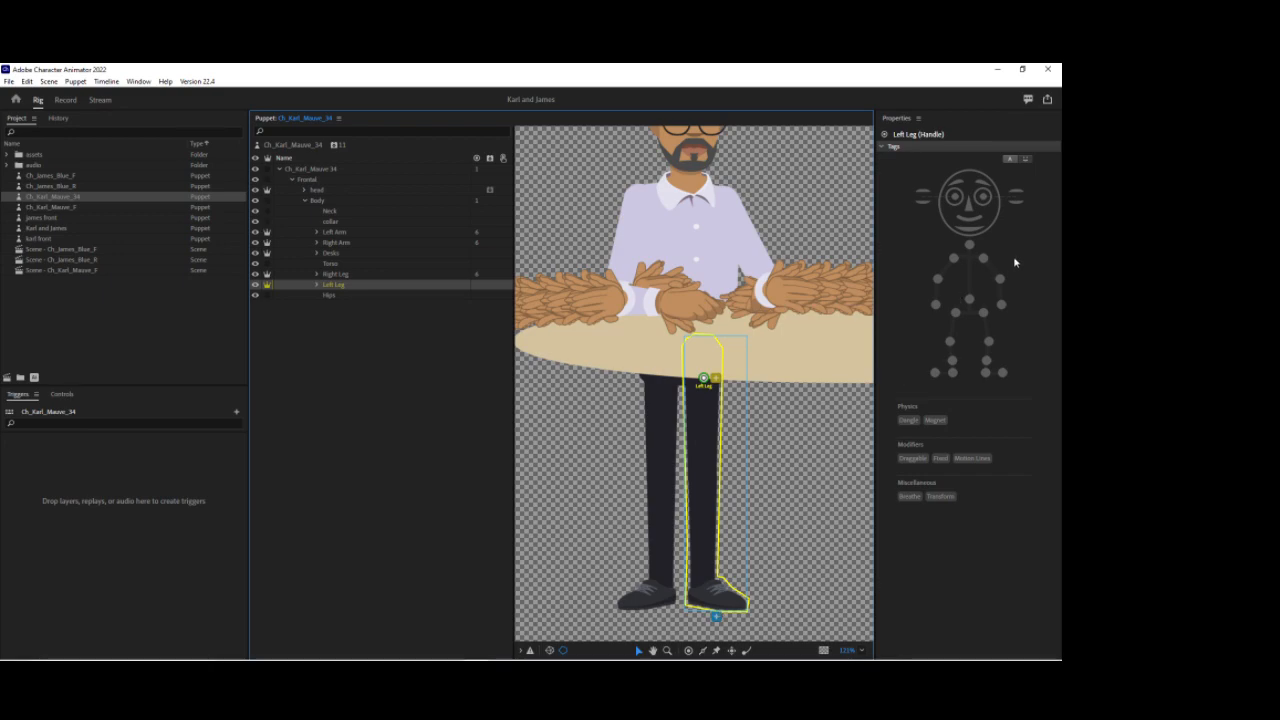
pyautogui.click(983, 313)
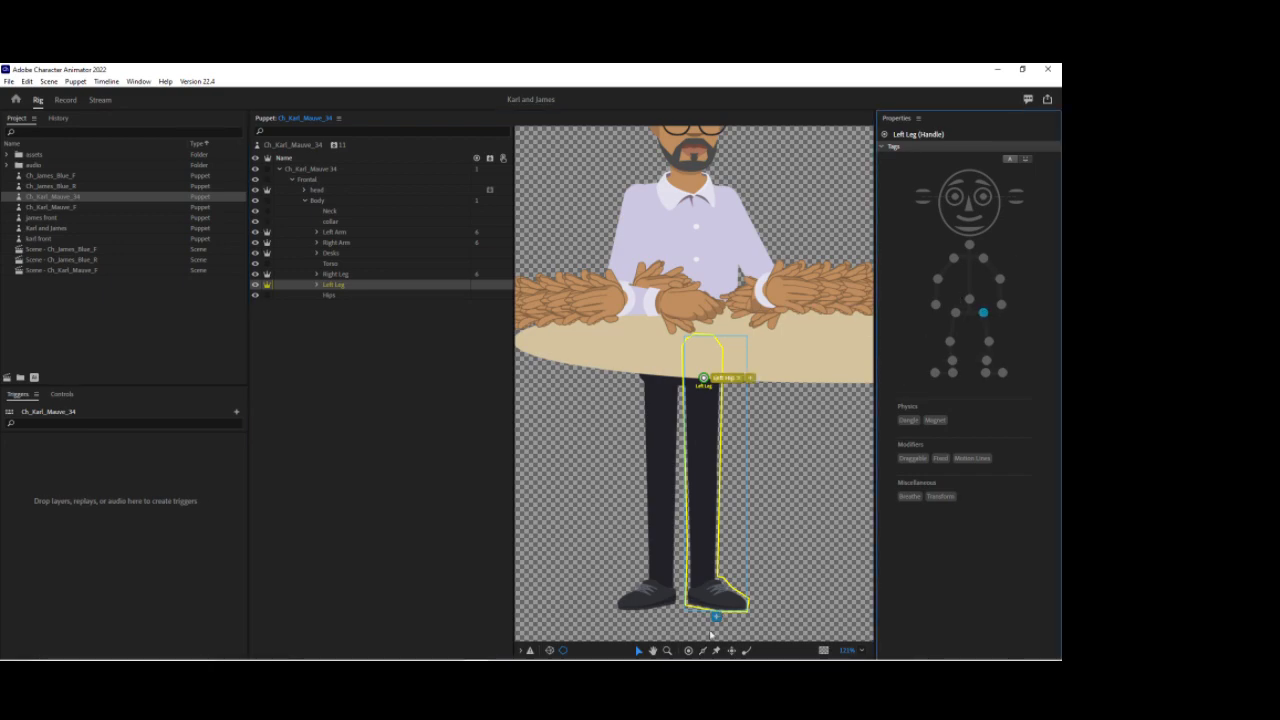
# Step: Add handles at the left knee, ankle, toe and heel, tagging them Left Knee, Left Ankle, Left Toe and Left Heel
pyautogui.click(688, 650)
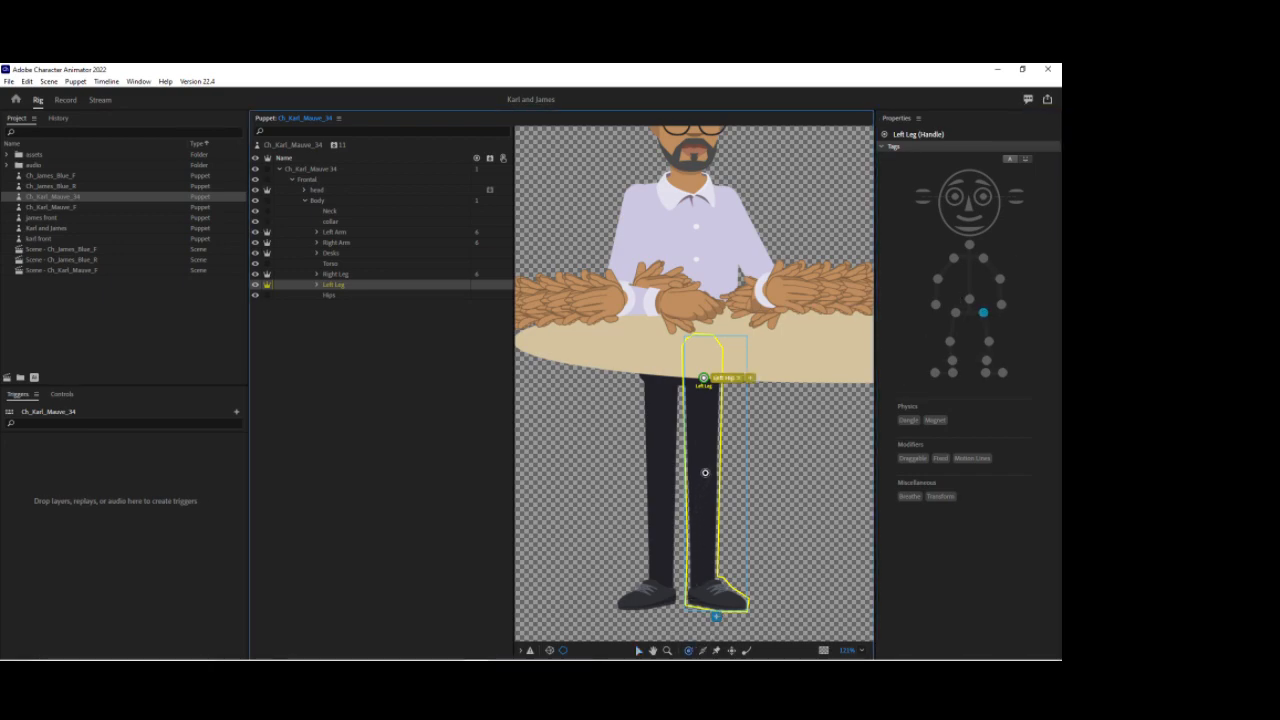
pyautogui.click(705, 472)
pyautogui.click(975, 349)
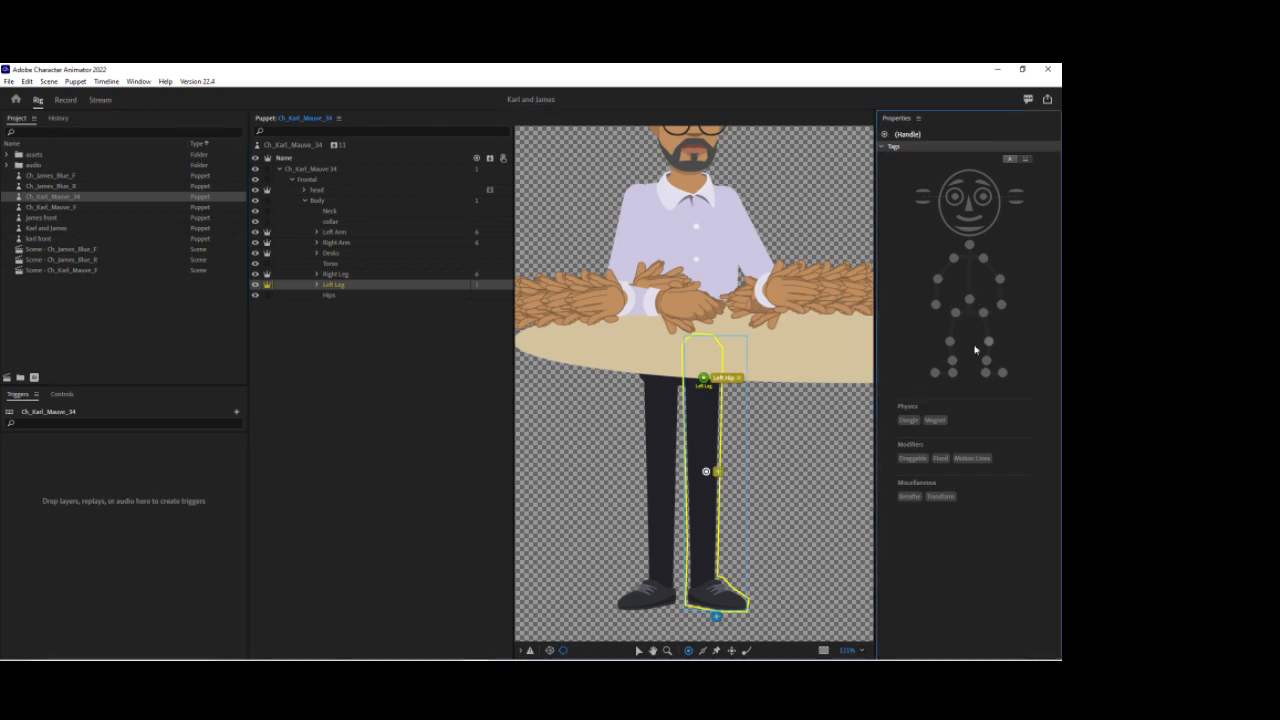
pyautogui.click(703, 573)
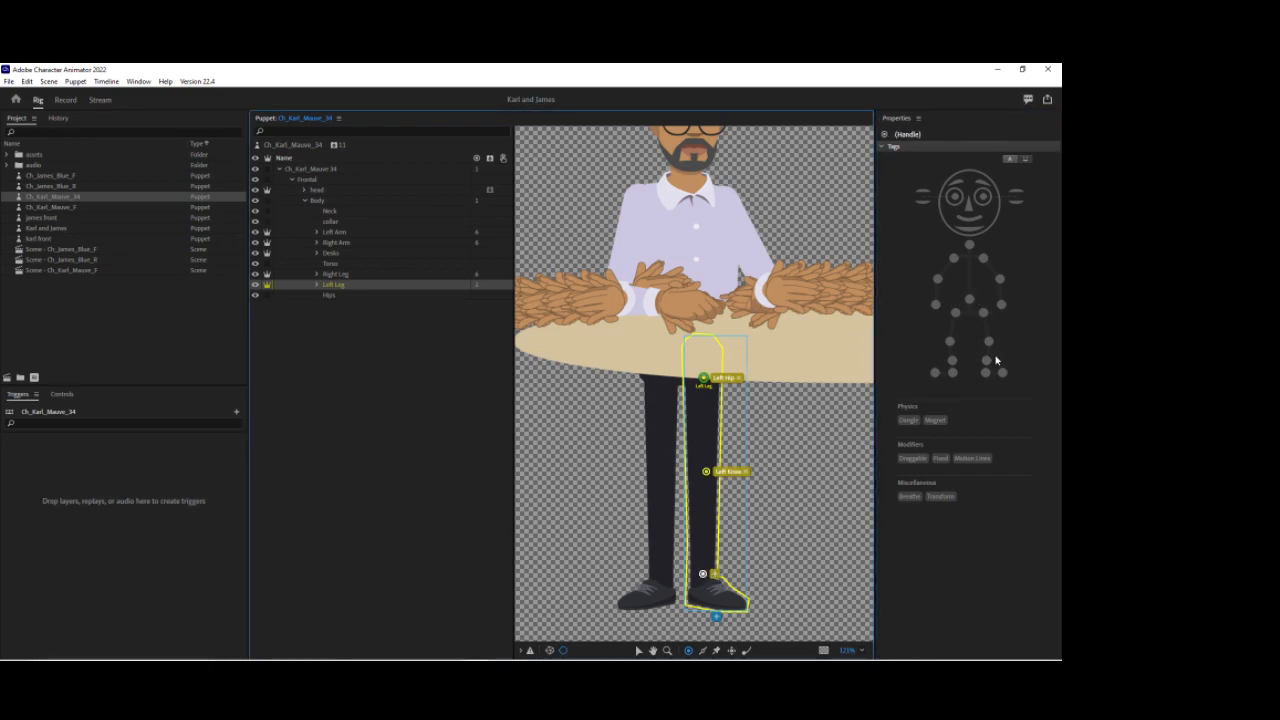
pyautogui.click(986, 361)
pyautogui.click(741, 603)
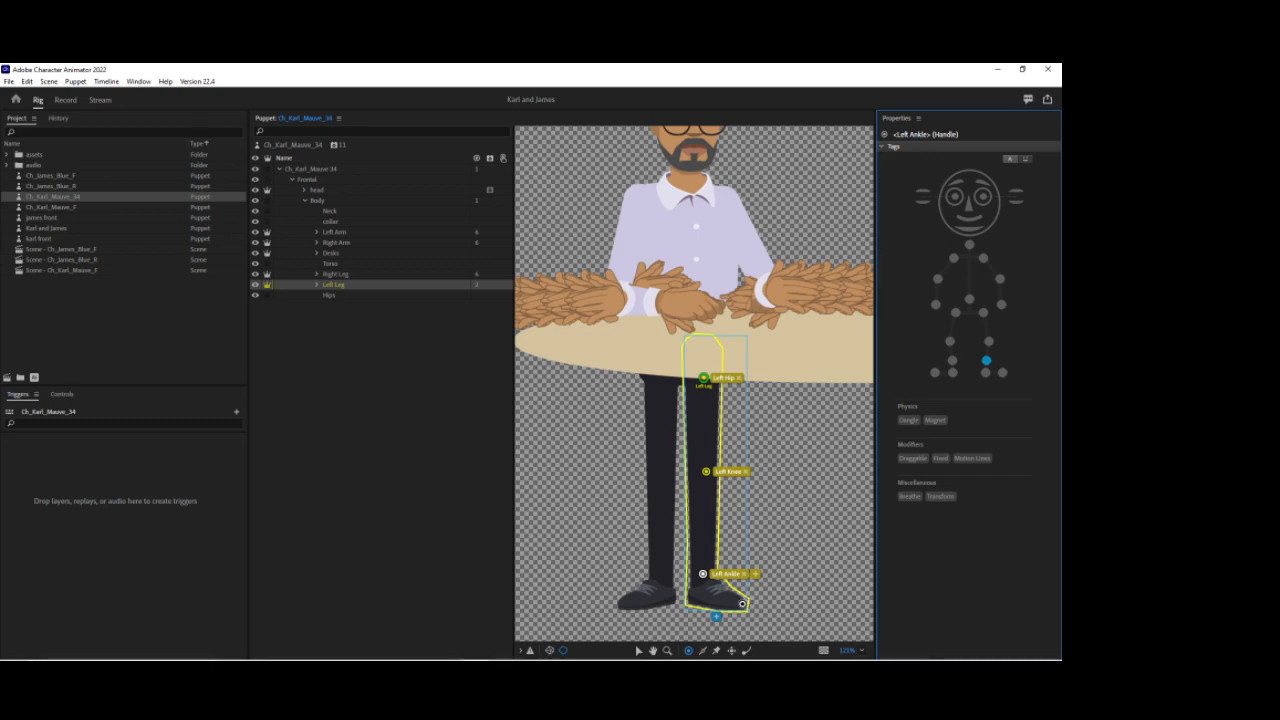
pyautogui.click(1002, 372)
pyautogui.click(696, 596)
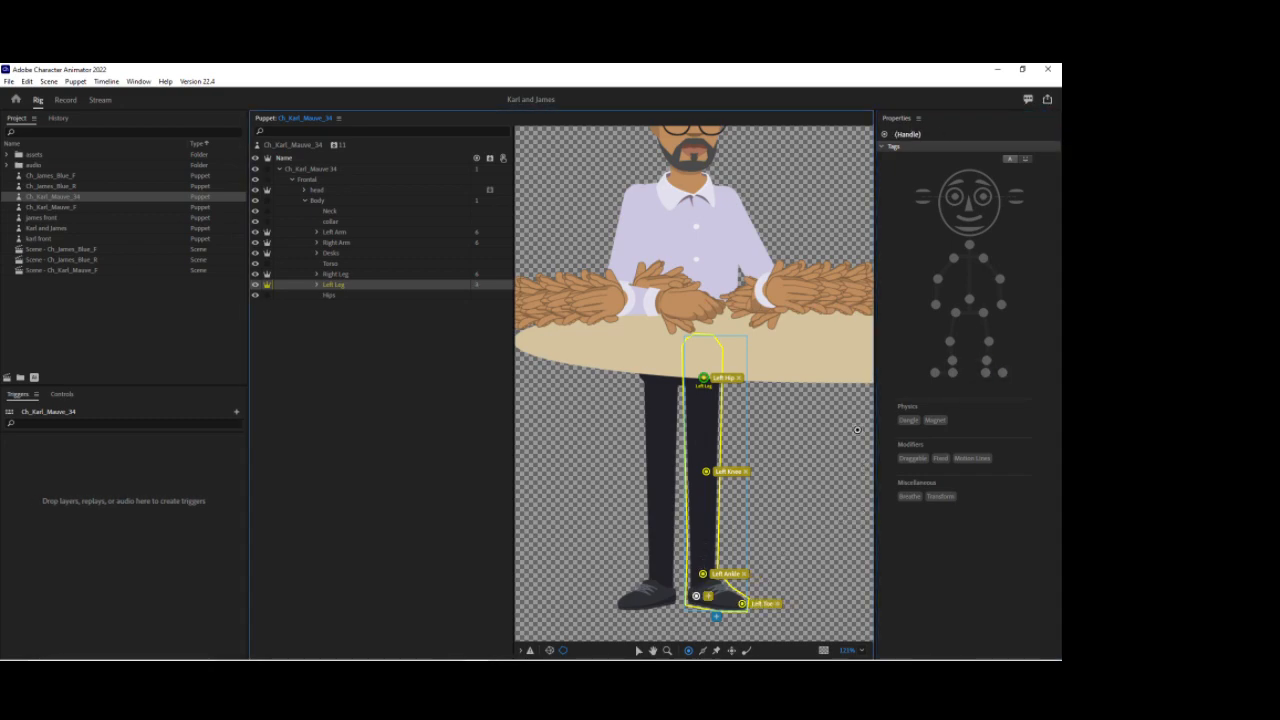
pyautogui.click(986, 372)
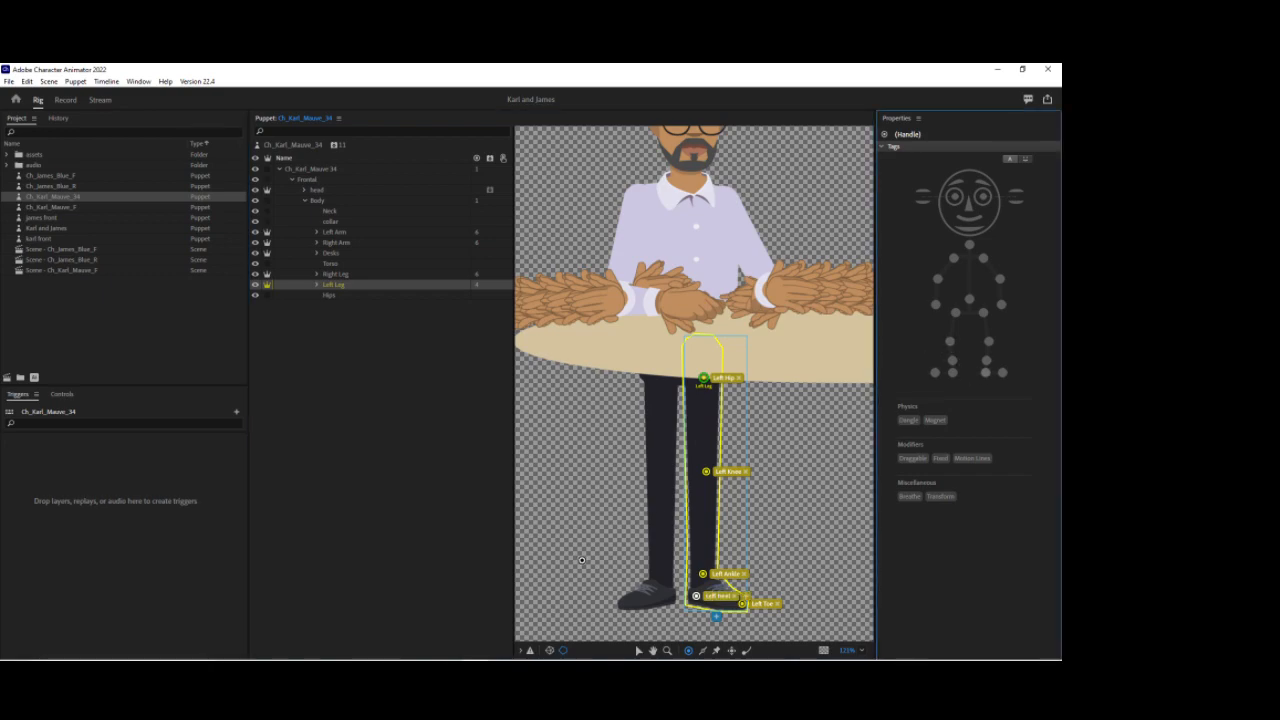
# Step: Draw two sticks down the left leg from the hip to the ankle
pyautogui.click(703, 651)
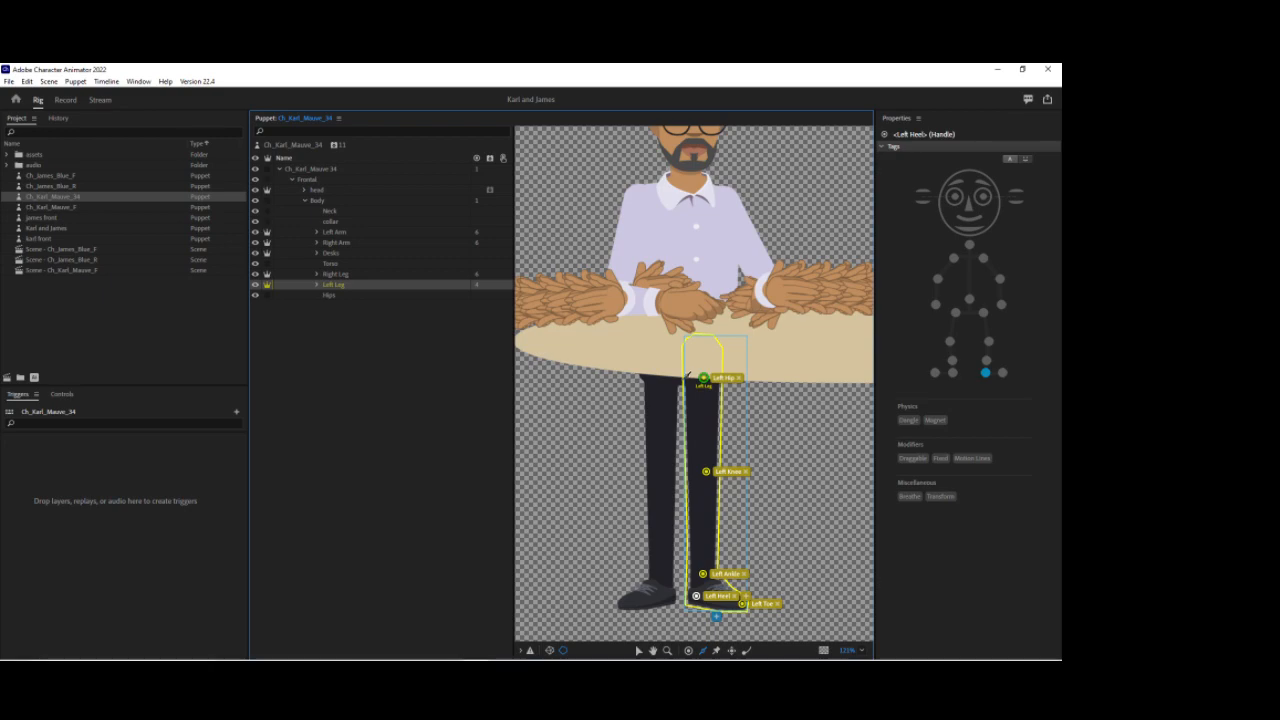
pyautogui.moveTo(688, 375); pyautogui.dragTo(690, 582)
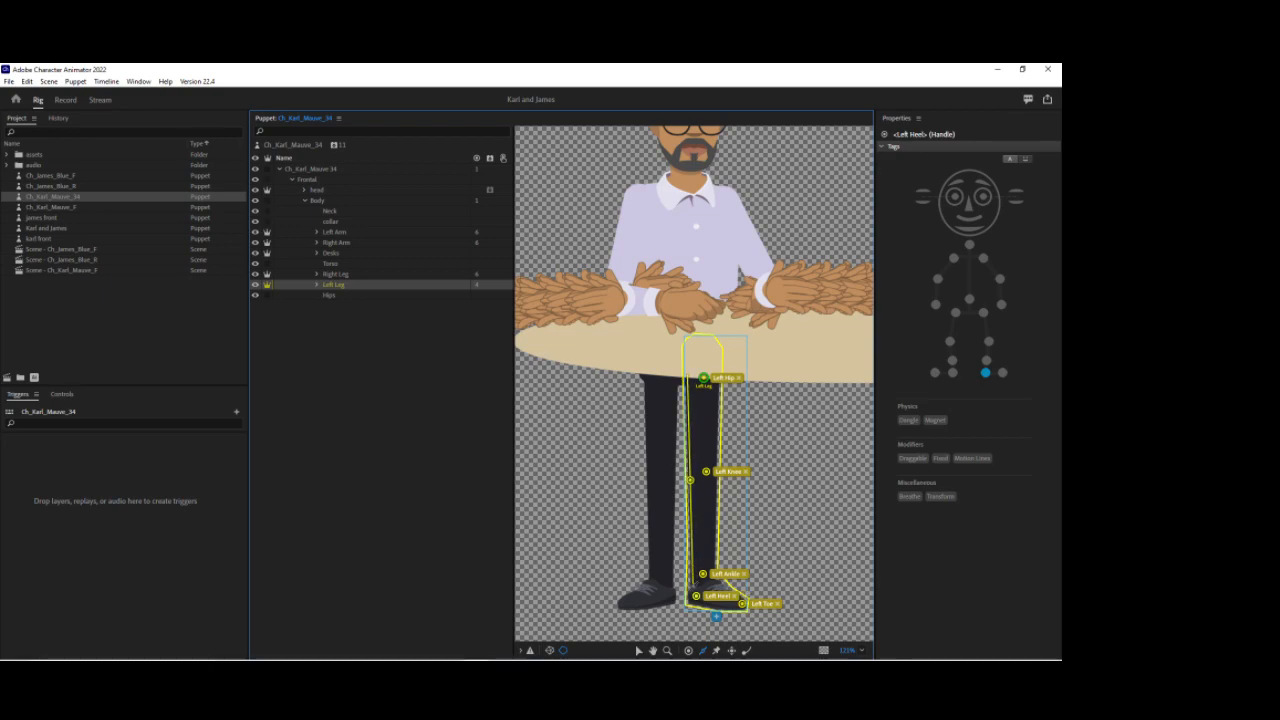
pyautogui.moveTo(718, 375); pyautogui.dragTo(717, 590)
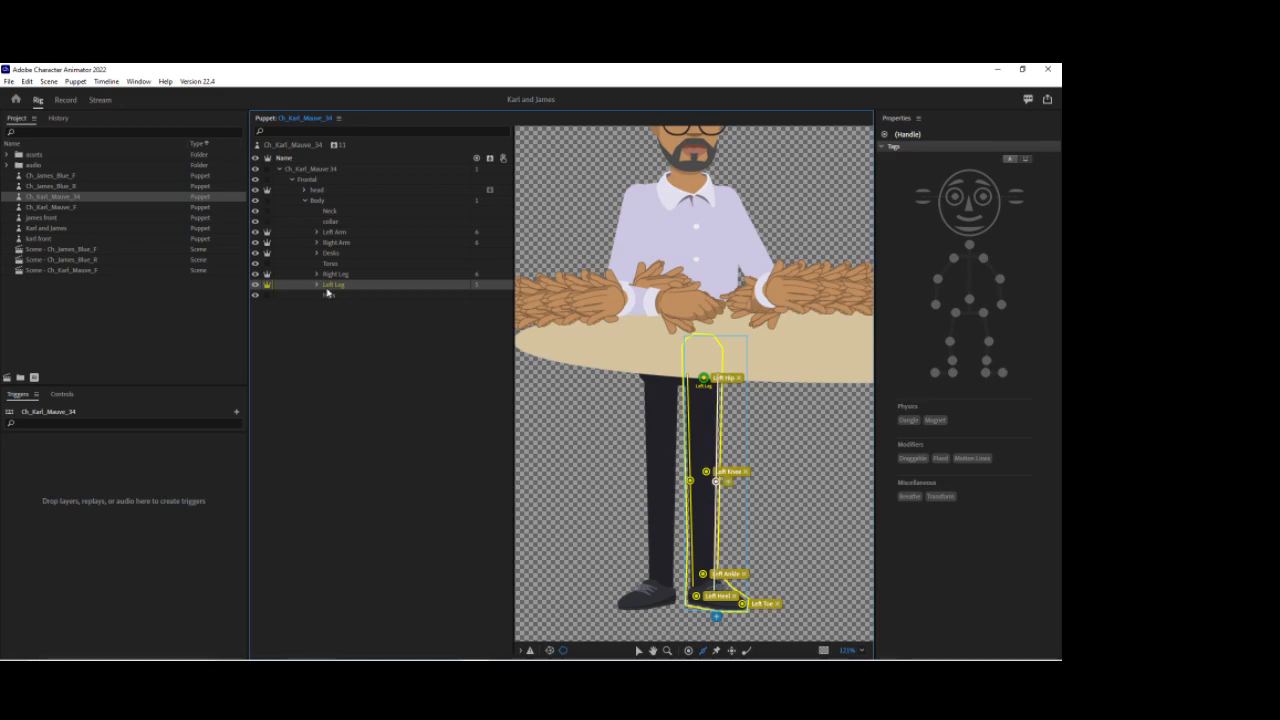
# Step: Open the head group, select the brows layer and create a swap set from it
pyautogui.click(306, 200)
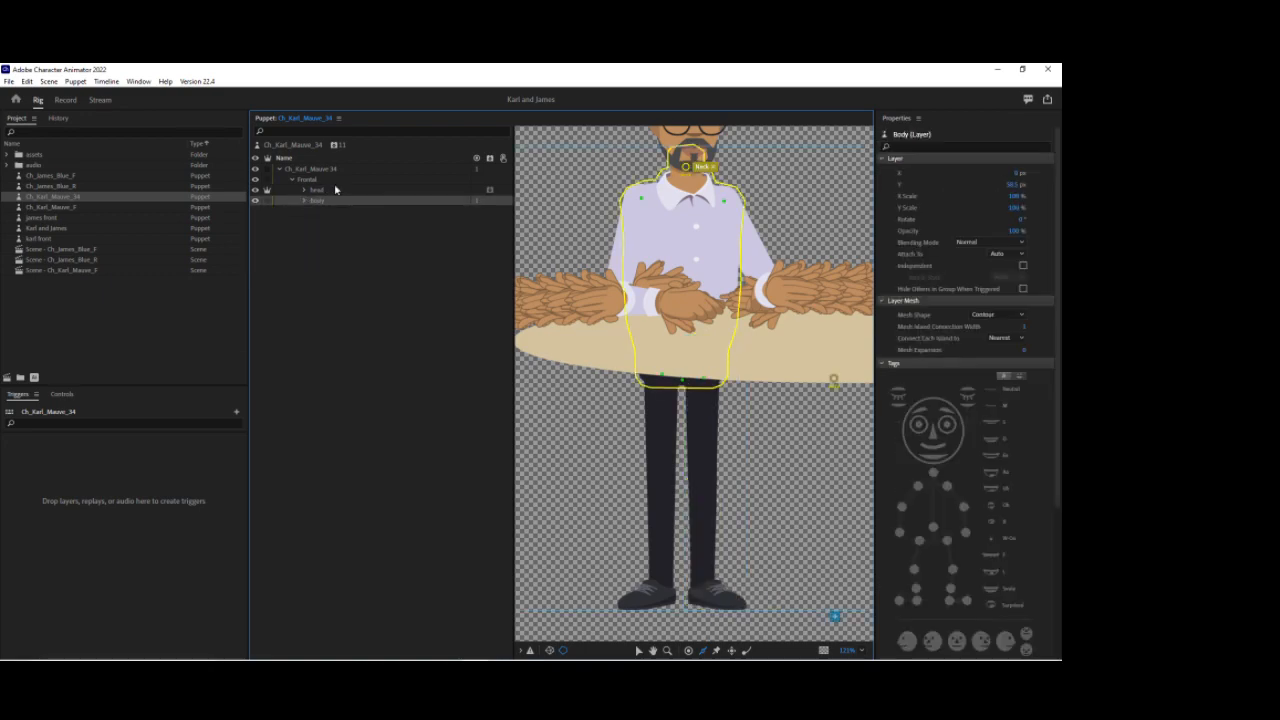
pyautogui.click(326, 191)
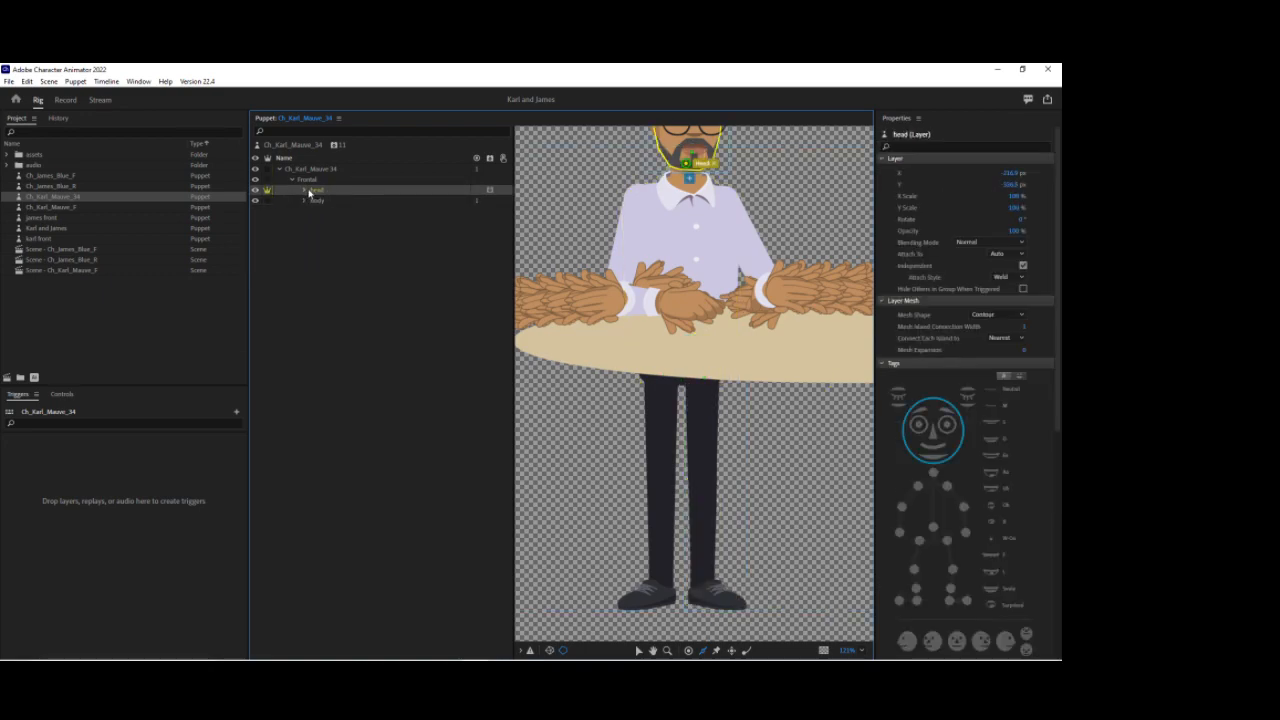
pyautogui.click(303, 189)
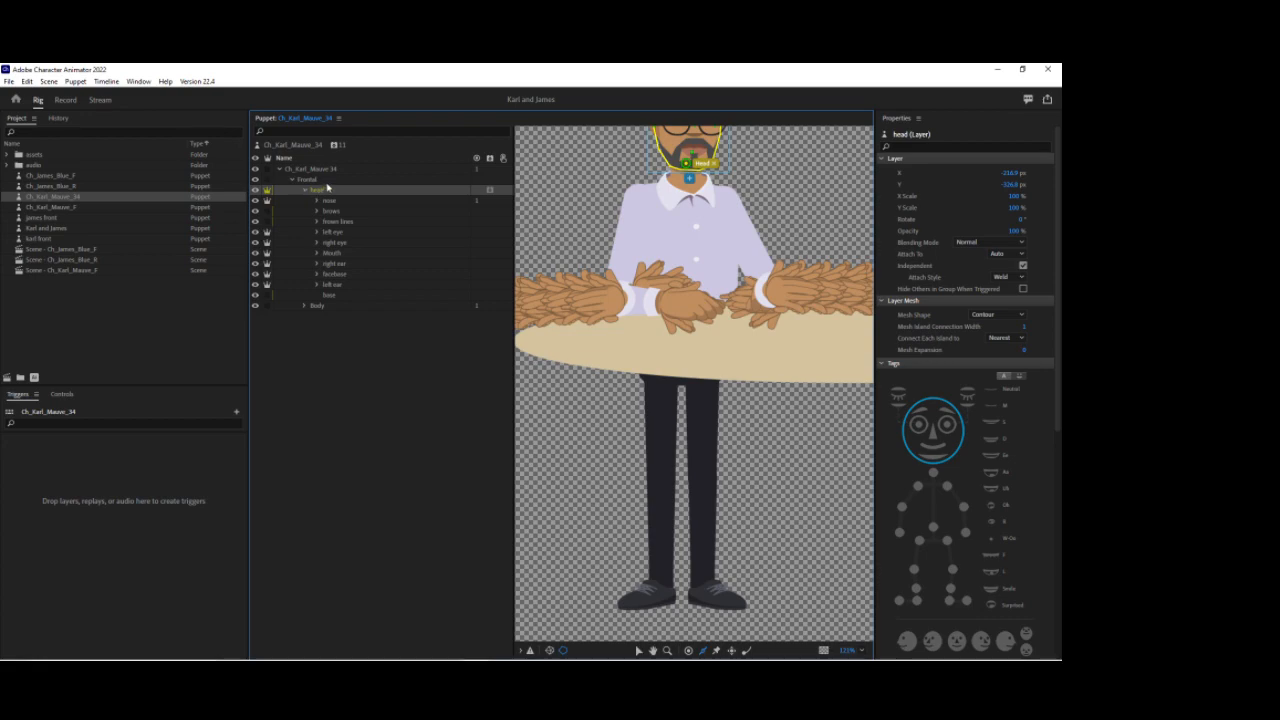
pyautogui.click(331, 211)
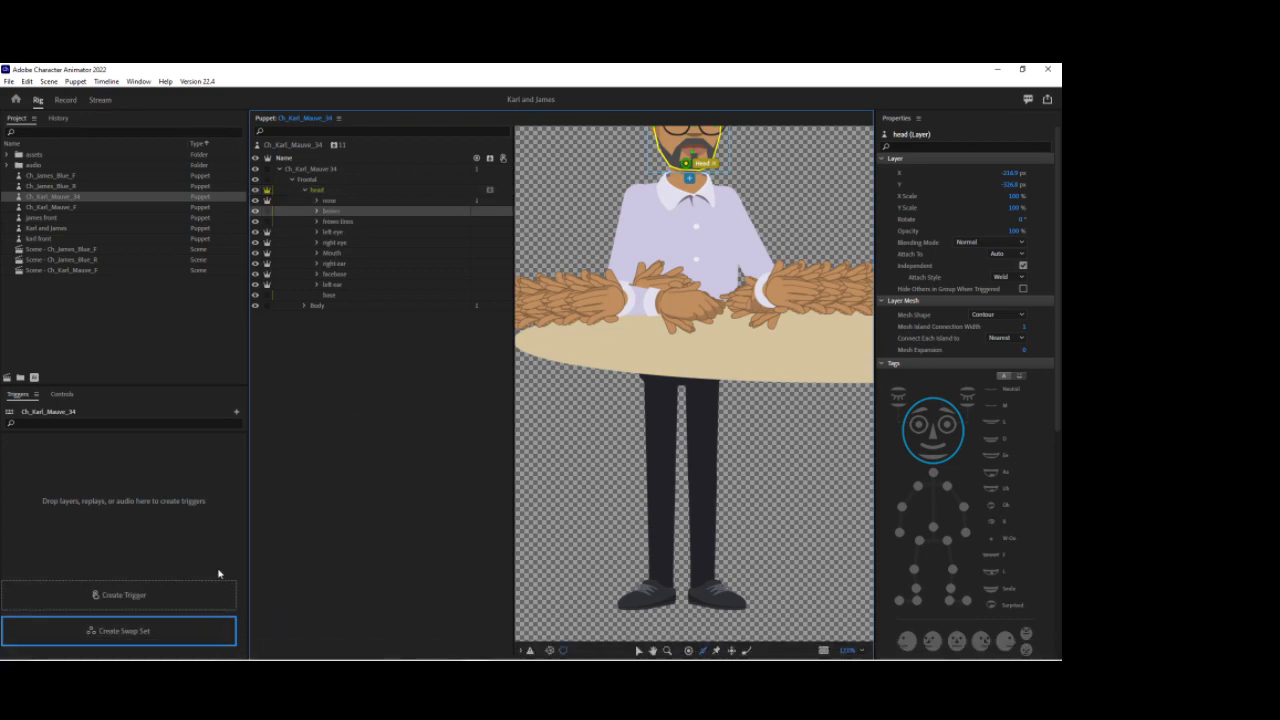
pyautogui.click(210, 630)
# Step: Assign key 1 to the surprised brows in the swap set and collapse the set
pyautogui.click(73, 485)
pyautogui.click(8, 483)
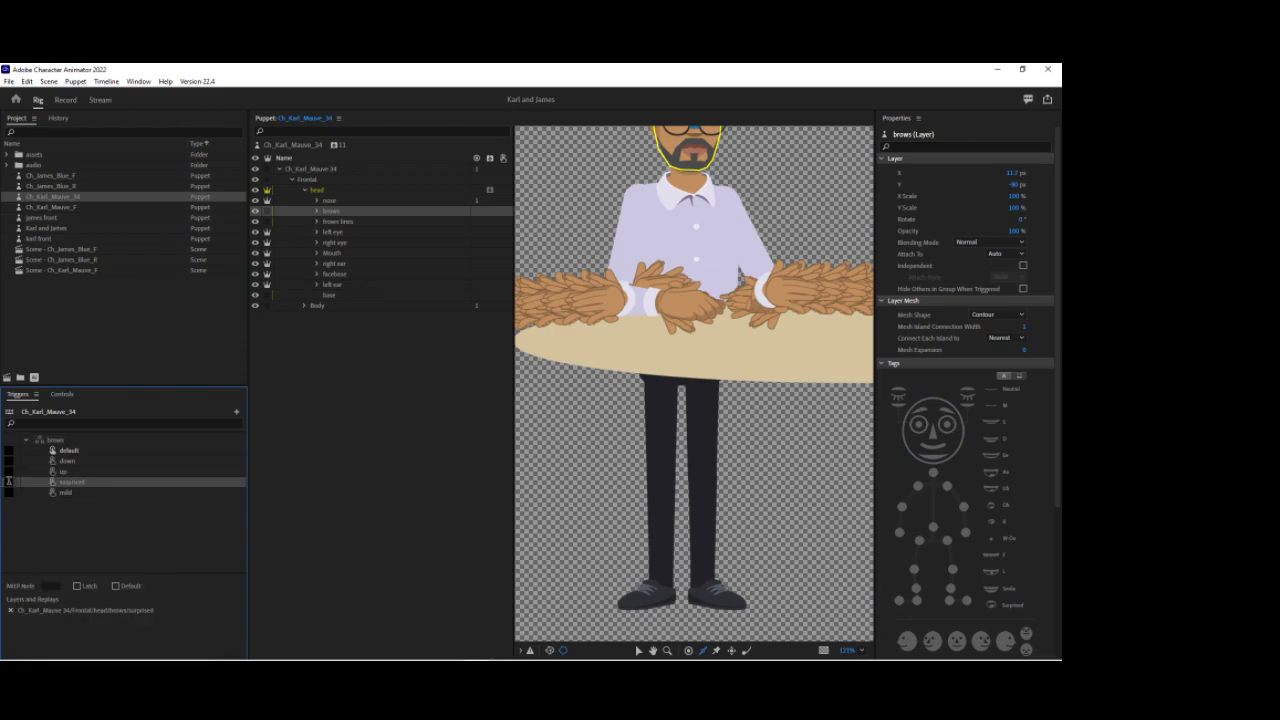
pyautogui.write('1')
pyautogui.click(26, 441)
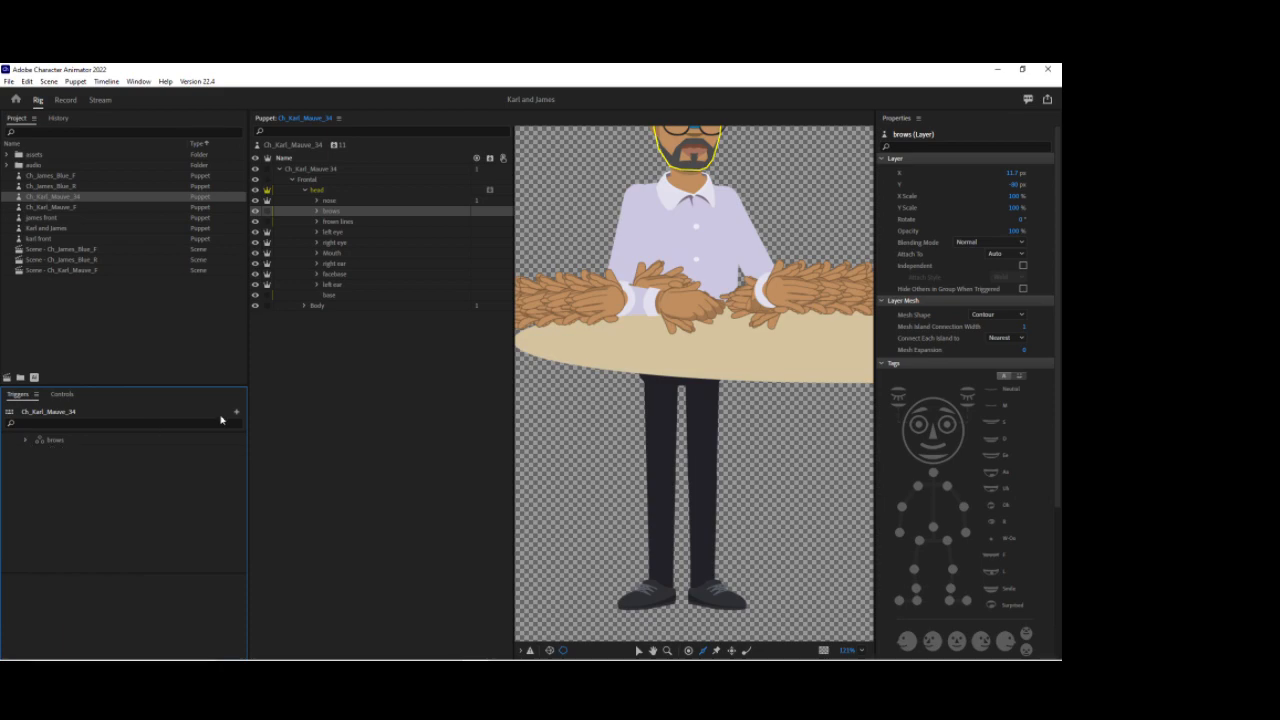
# Step: Collapse the head group and create a swap set from the left forearms layer inside the Left Arm group
pyautogui.click(304, 190)
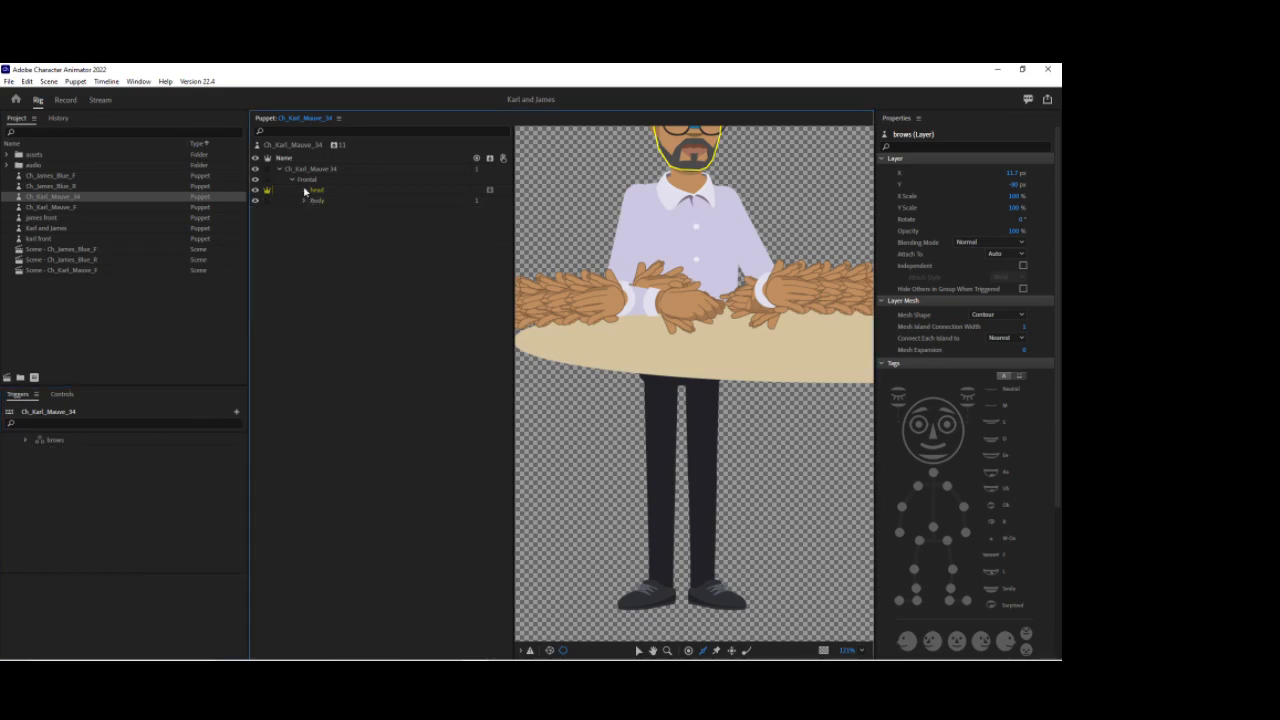
pyautogui.moveTo(592, 213); pyautogui.dragTo(585, 346)
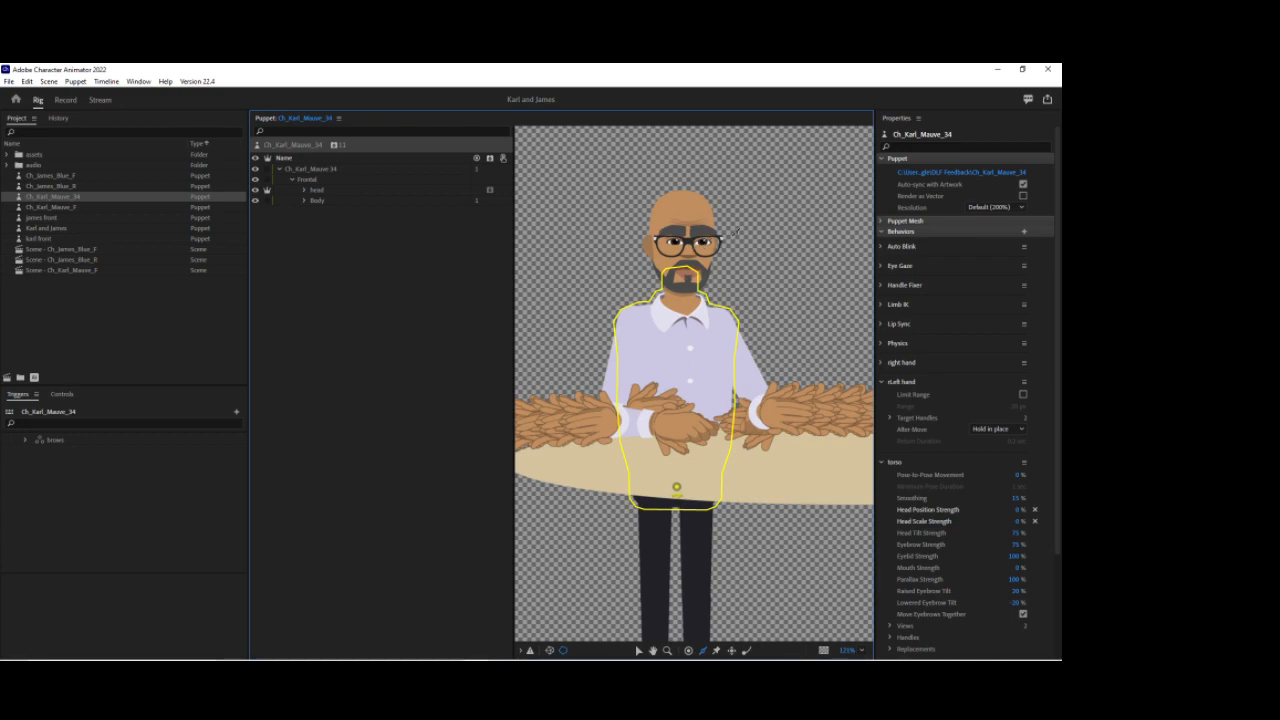
pyautogui.click(305, 201)
pyautogui.click(330, 233)
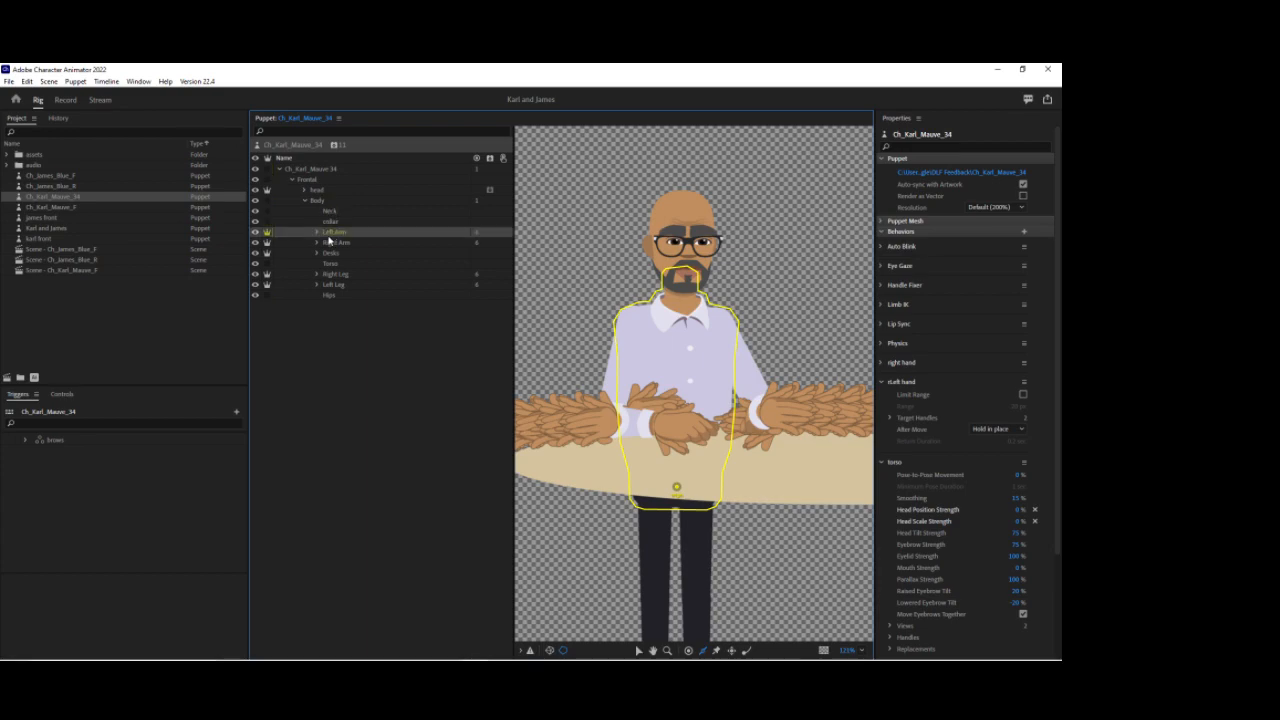
pyautogui.click(358, 244)
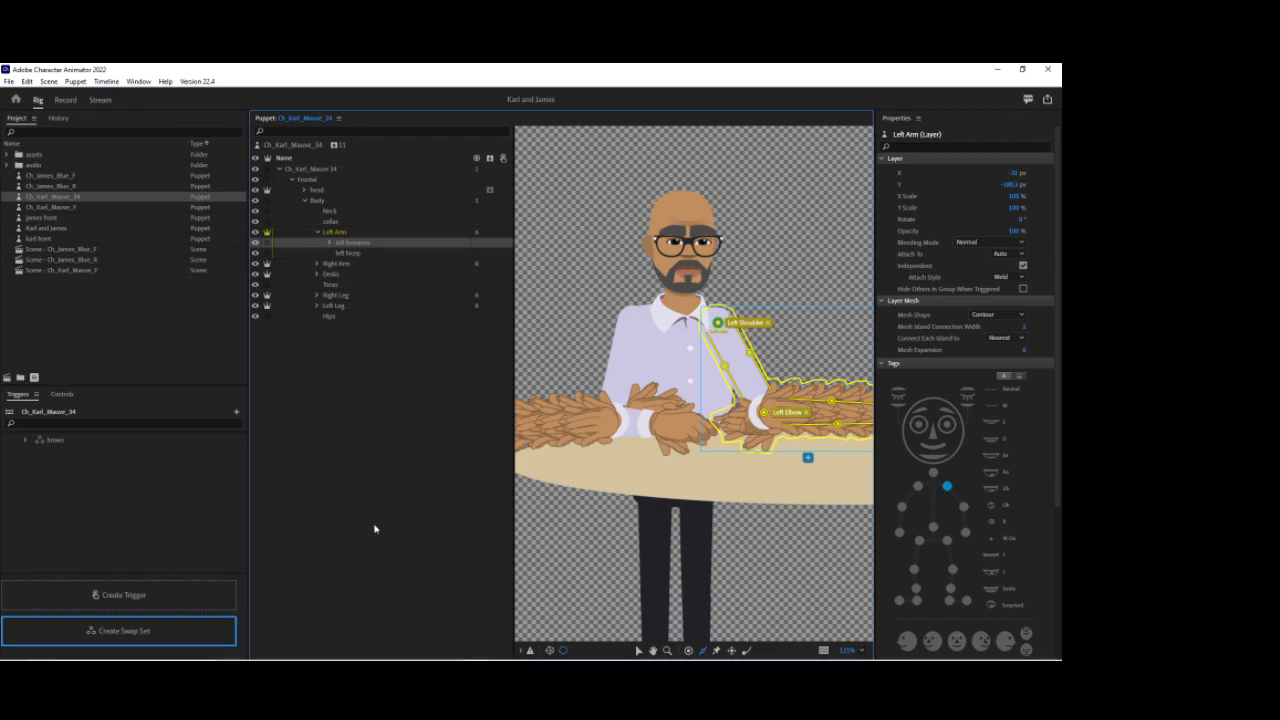
pyautogui.click(88, 515)
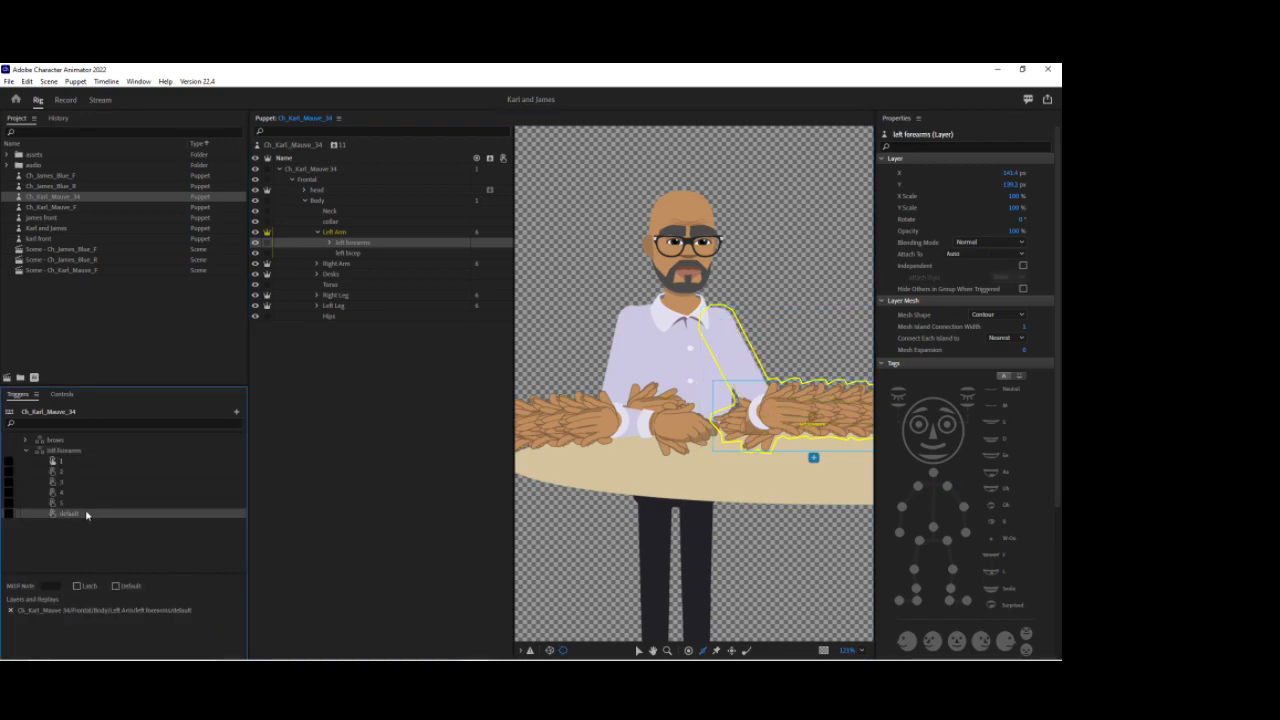
# Step: Assign a trigger key to forearm 3 in the left forearms swap set, enable Latch, and collapse the set
pyautogui.click(13, 484)
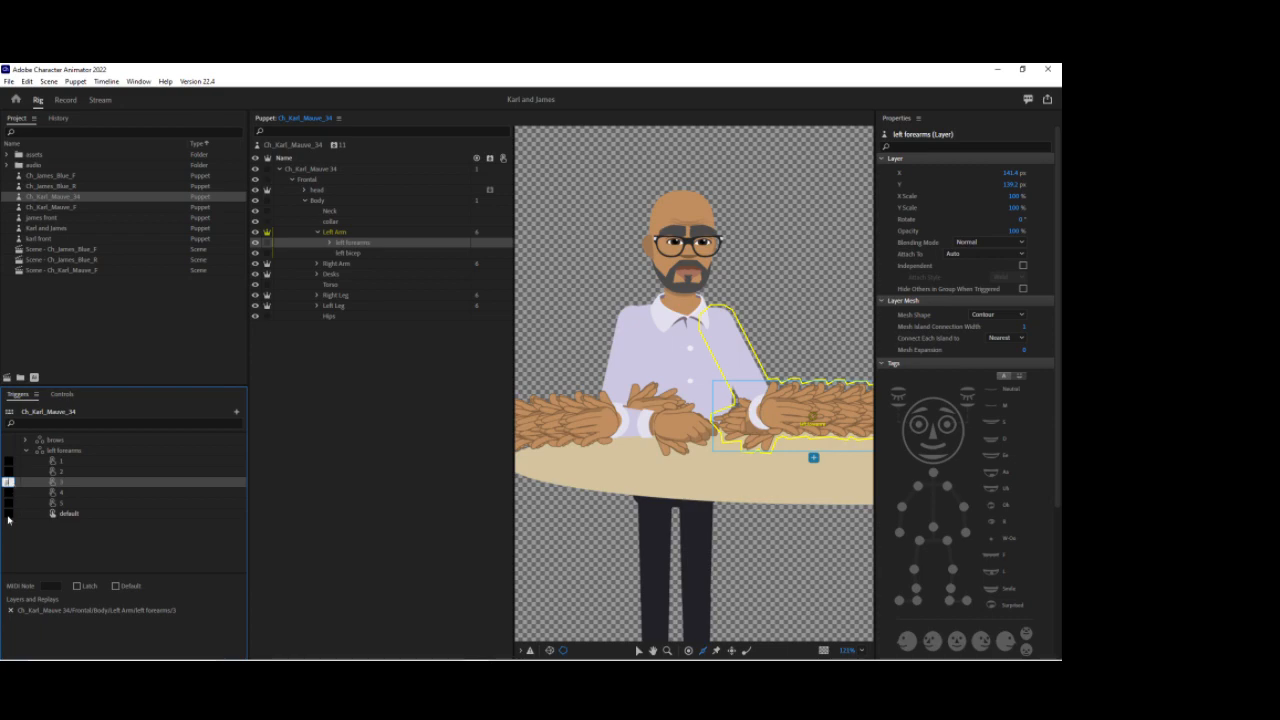
pyautogui.click(77, 586)
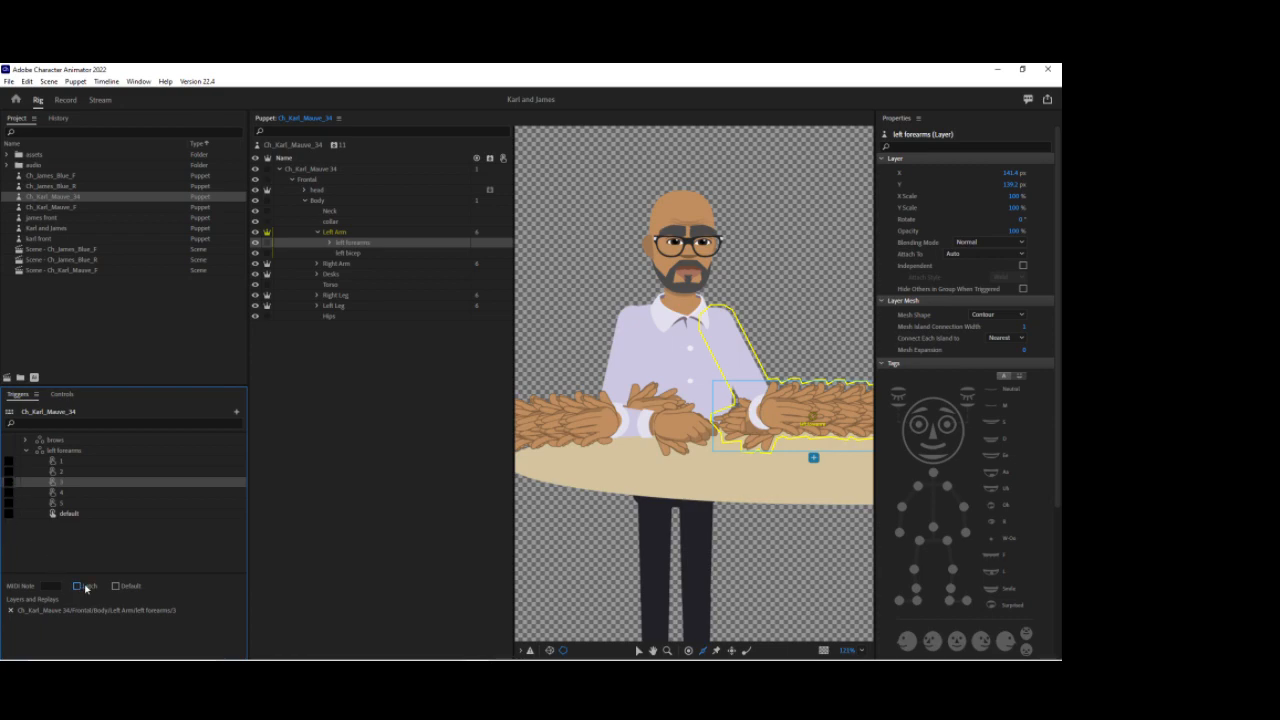
pyautogui.click(21, 453)
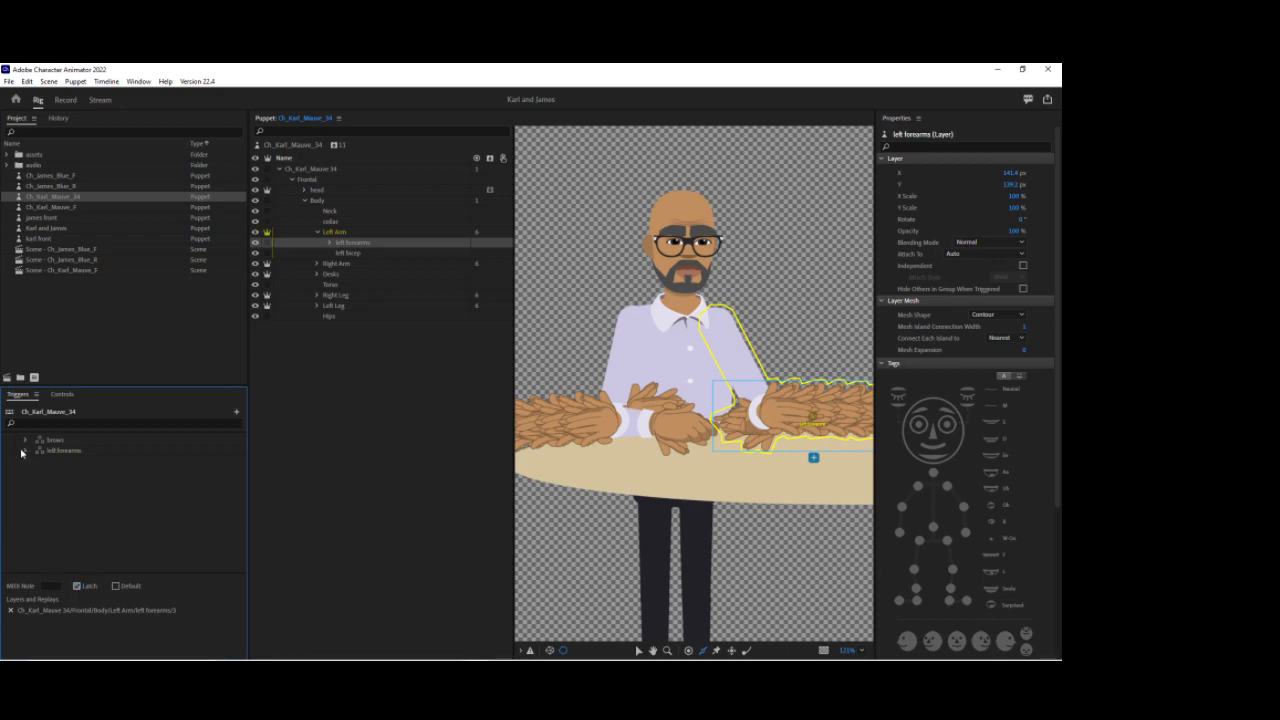
# Step: Create a swap set from the hands layer inside the first left forearm
pyautogui.click(331, 243)
pyautogui.click(343, 254)
pyautogui.click(368, 265)
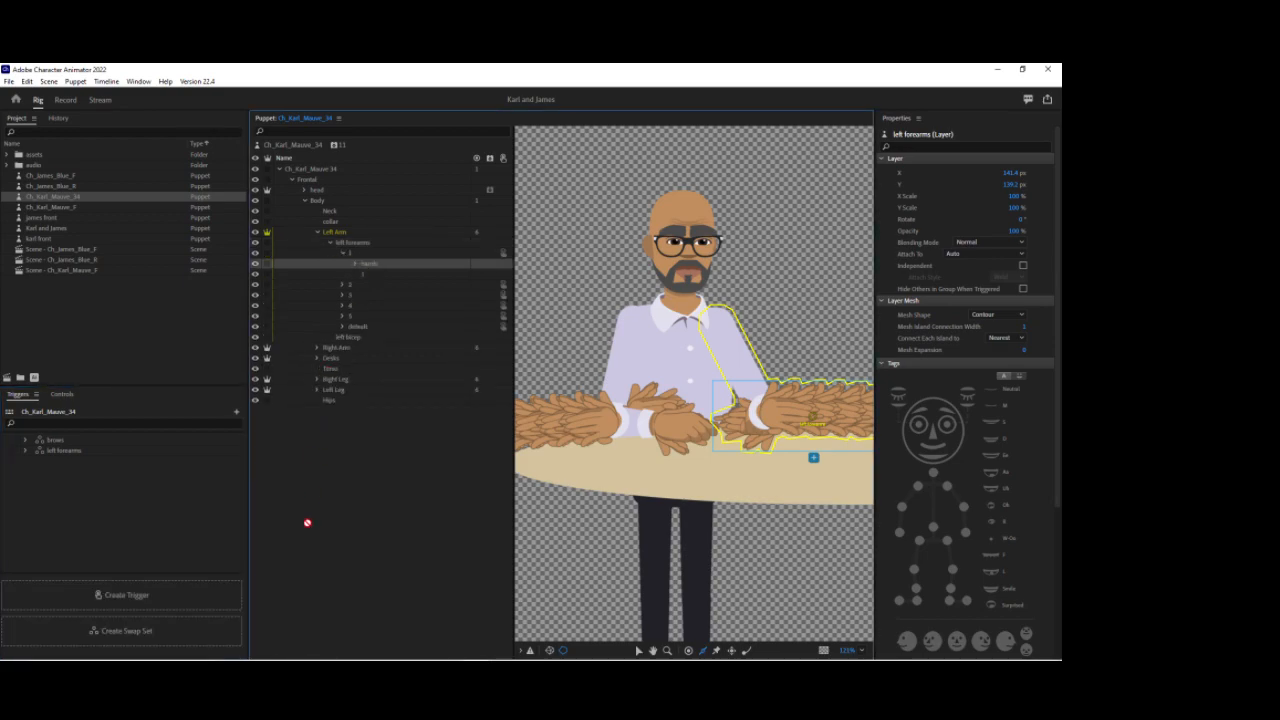
pyautogui.click(121, 585)
# Step: Rename the new swap set to left hands
pyautogui.rightClick(56, 461)
pyautogui.click(88, 466)
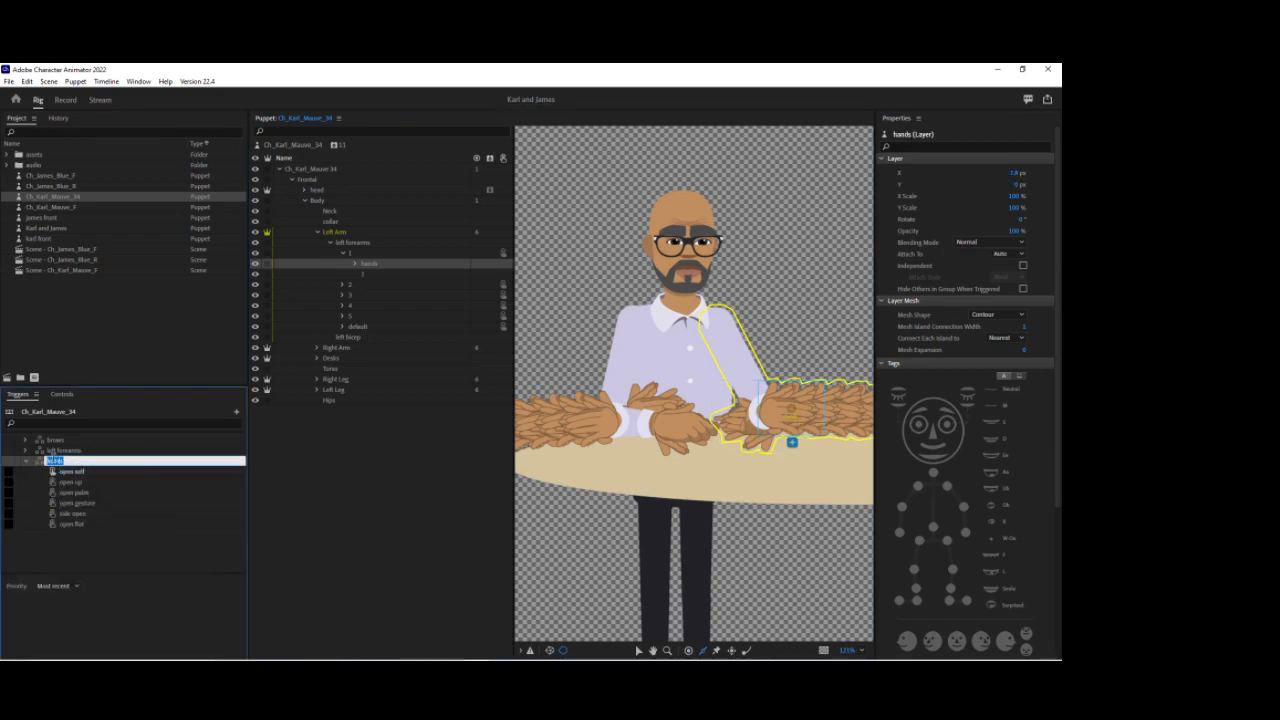
pyautogui.click(50, 461)
pyautogui.write('left')
pyautogui.press('Return')
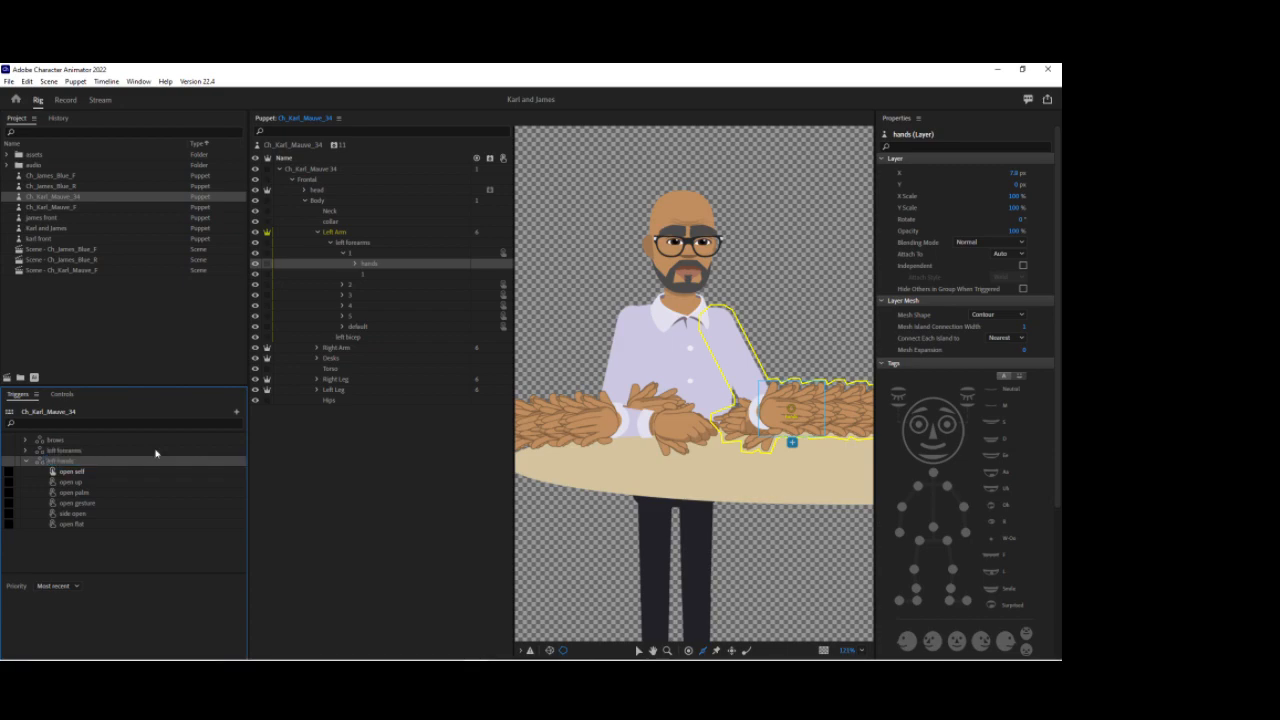
# Step: Add the default hand from the default forearm into the left hands swap set
pyautogui.click(344, 255)
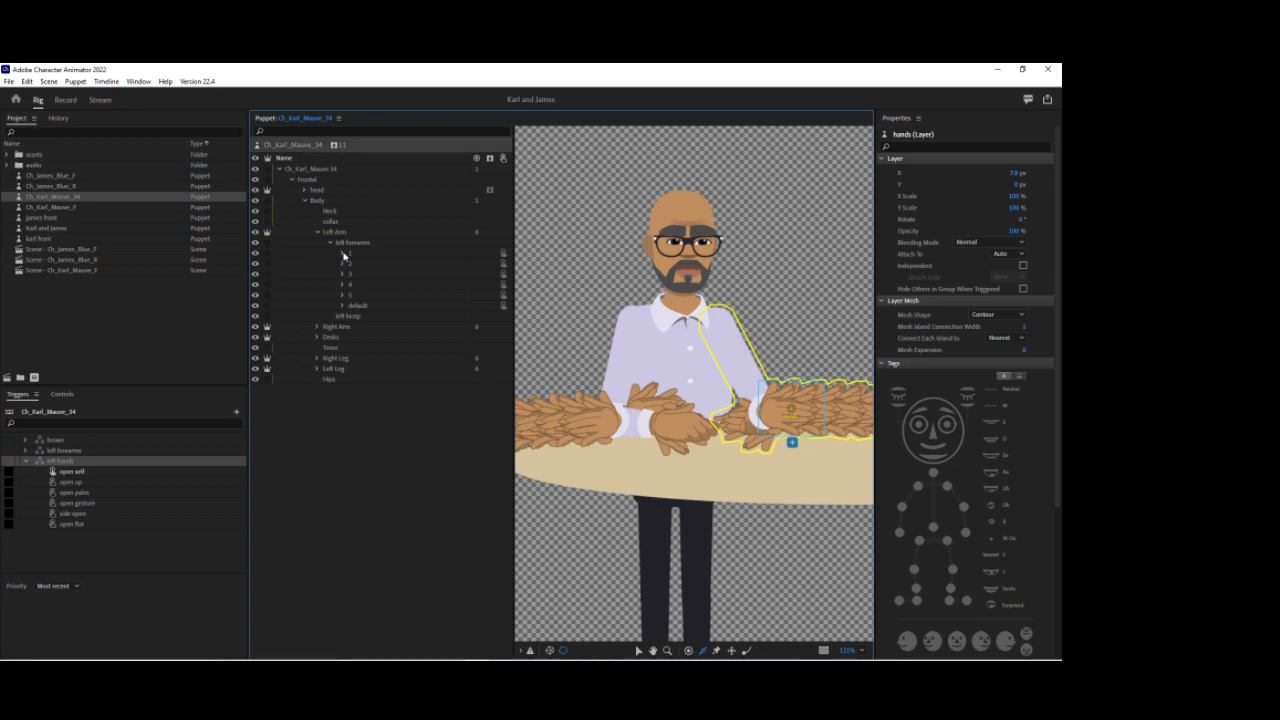
pyautogui.click(343, 265)
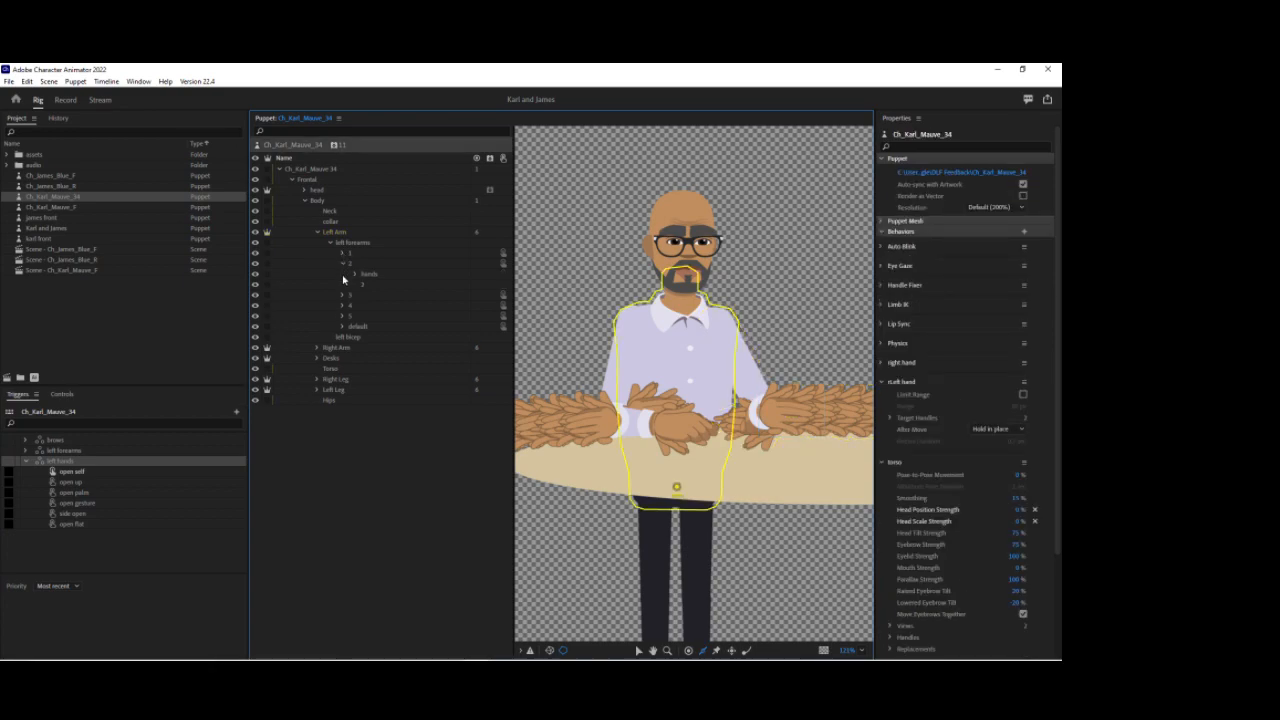
pyautogui.click(342, 296)
pyautogui.click(343, 327)
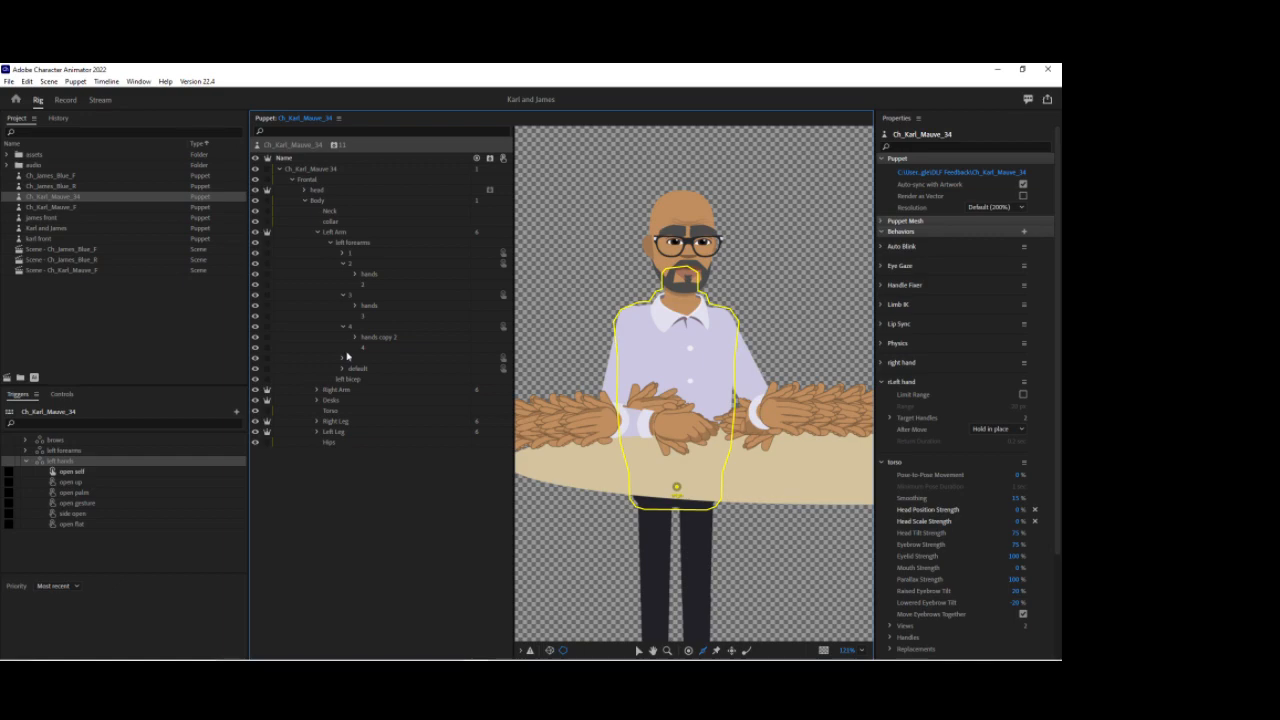
pyautogui.click(342, 359)
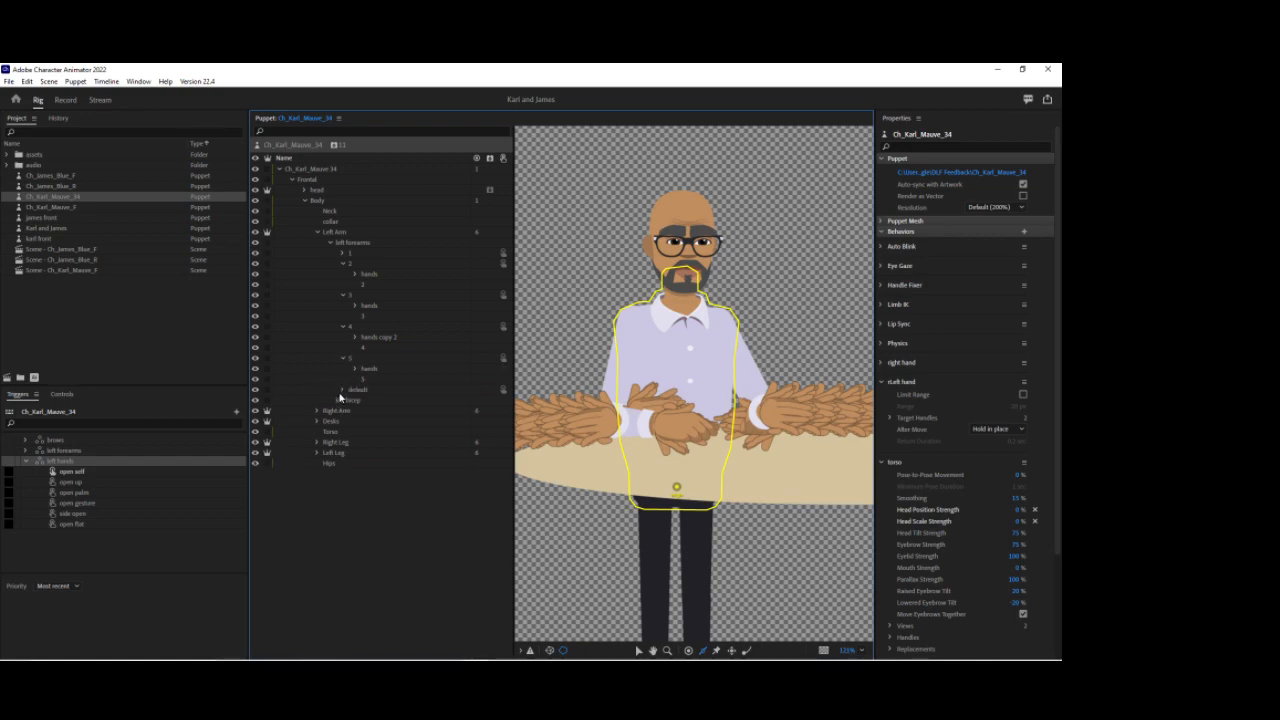
pyautogui.click(342, 390)
pyautogui.click(355, 400)
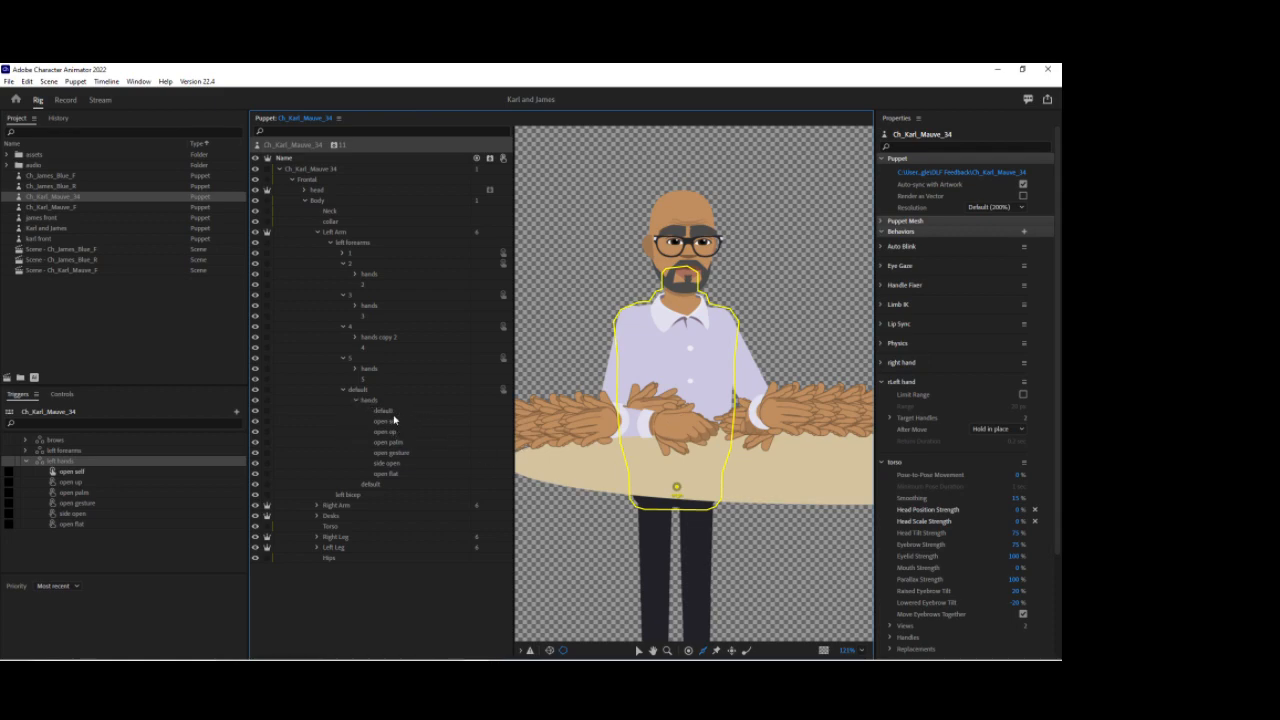
pyautogui.click(385, 414)
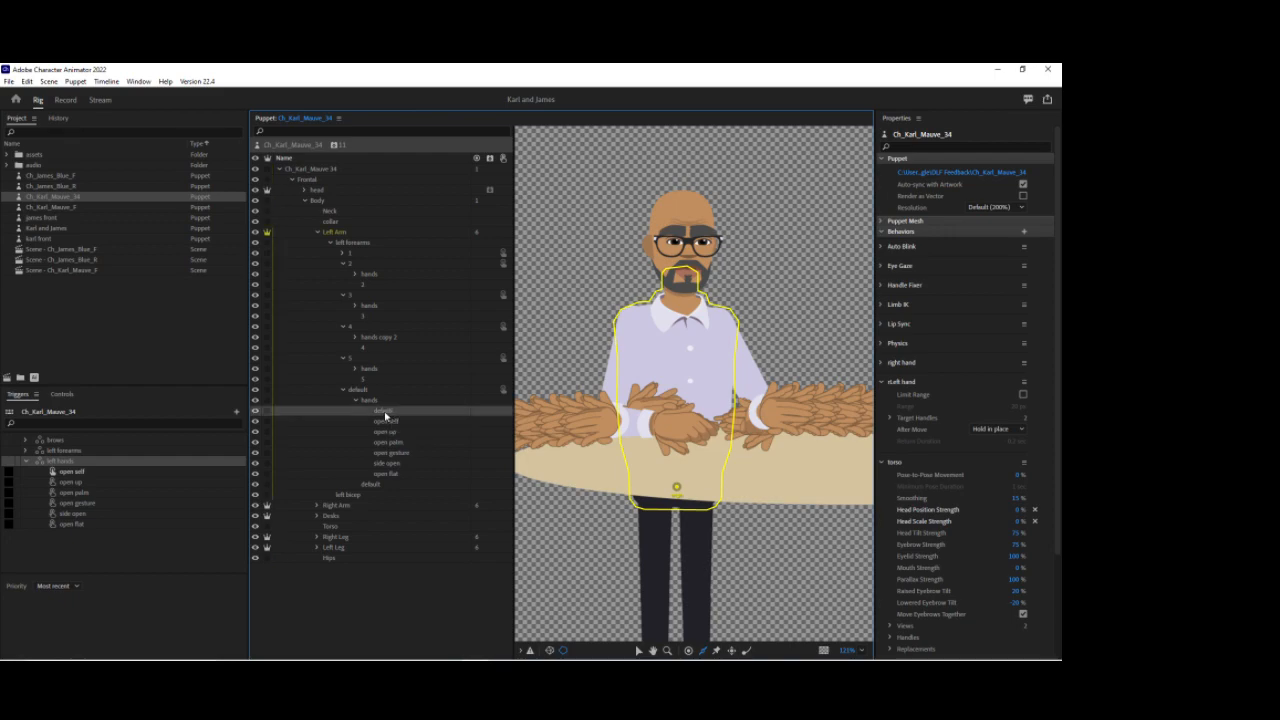
pyautogui.moveTo(343, 427); pyautogui.dragTo(218, 463)
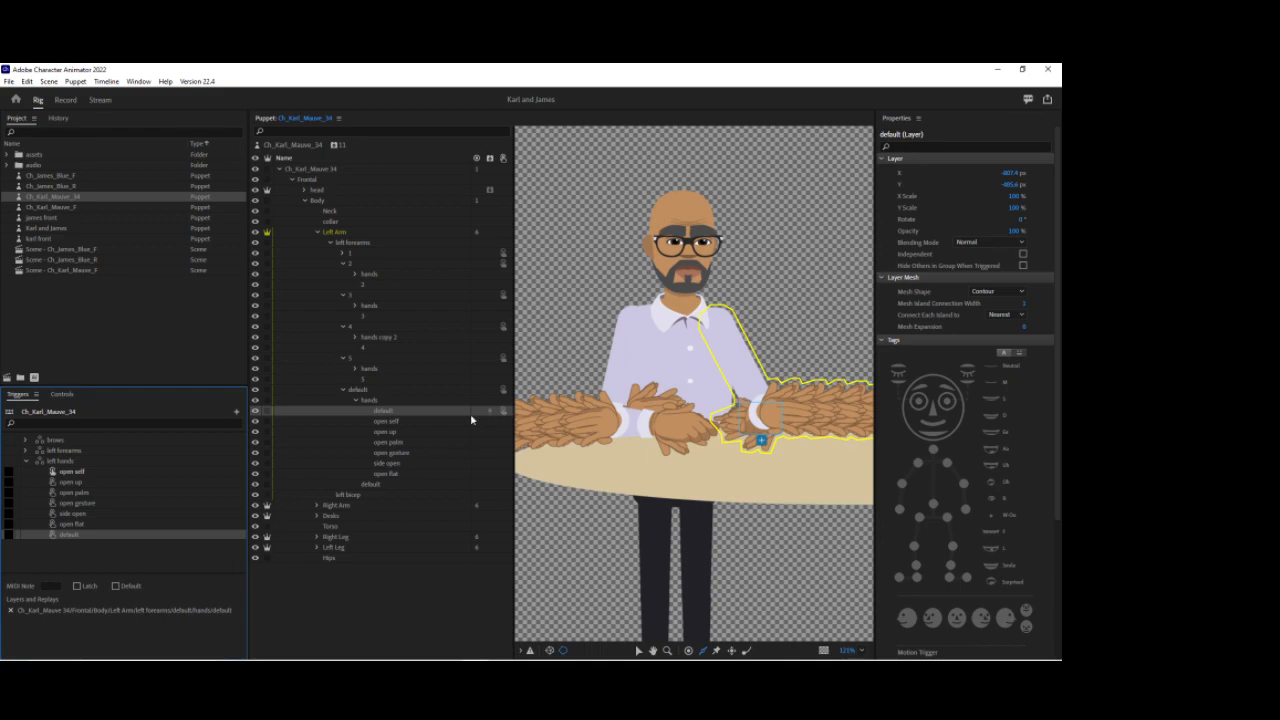
# Step: Add the open self hand layers from all five forearm variants into the open self swap of left hands
pyautogui.click(343, 264)
pyautogui.click(341, 264)
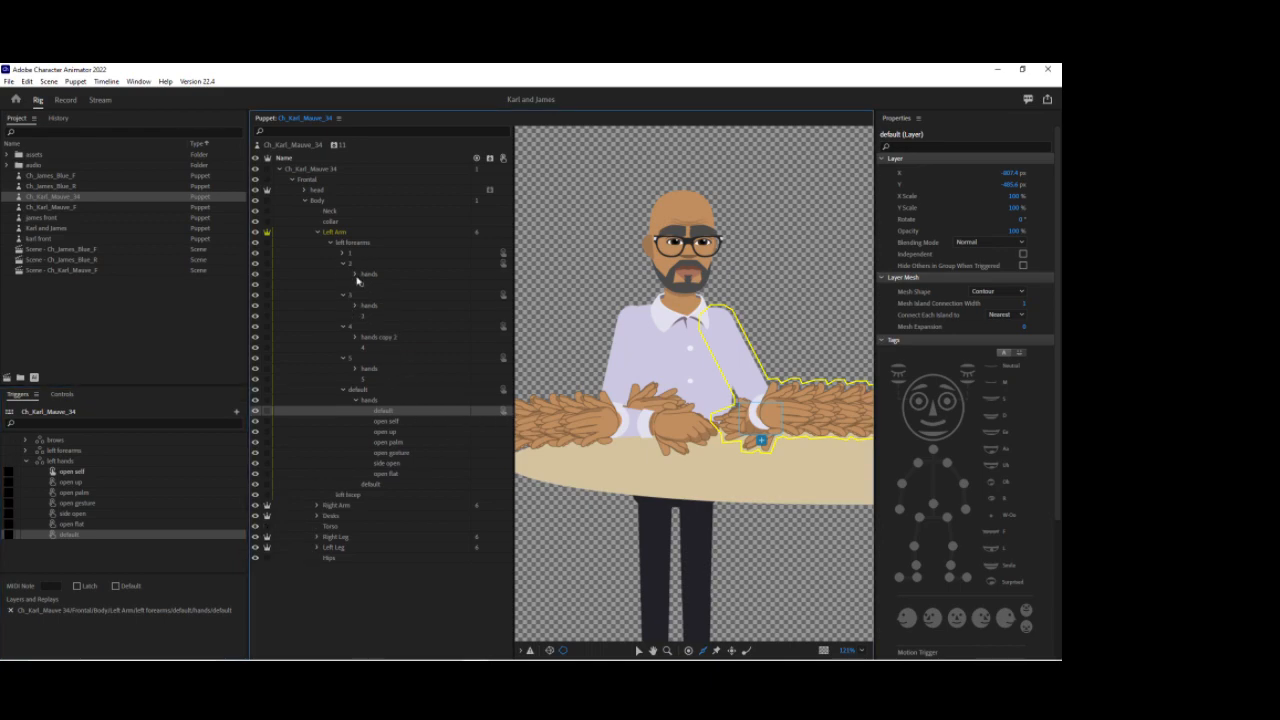
pyautogui.click(354, 273)
pyautogui.click(355, 368)
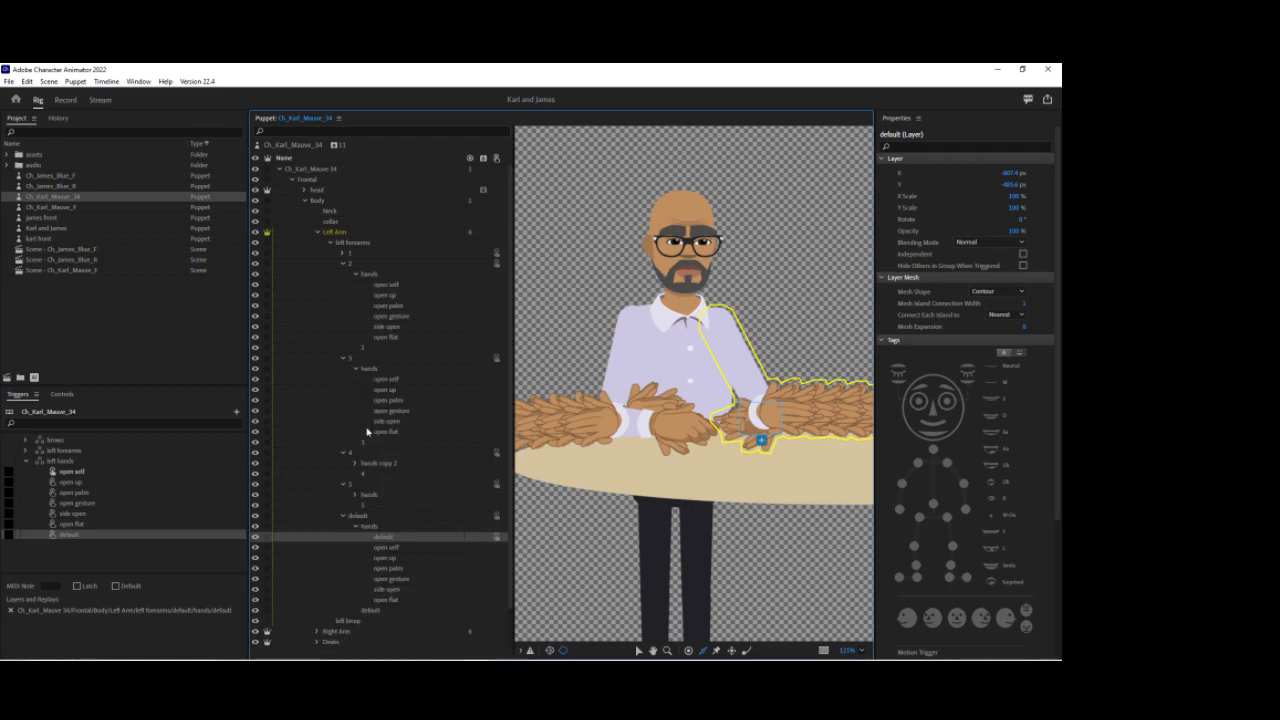
pyautogui.click(355, 464)
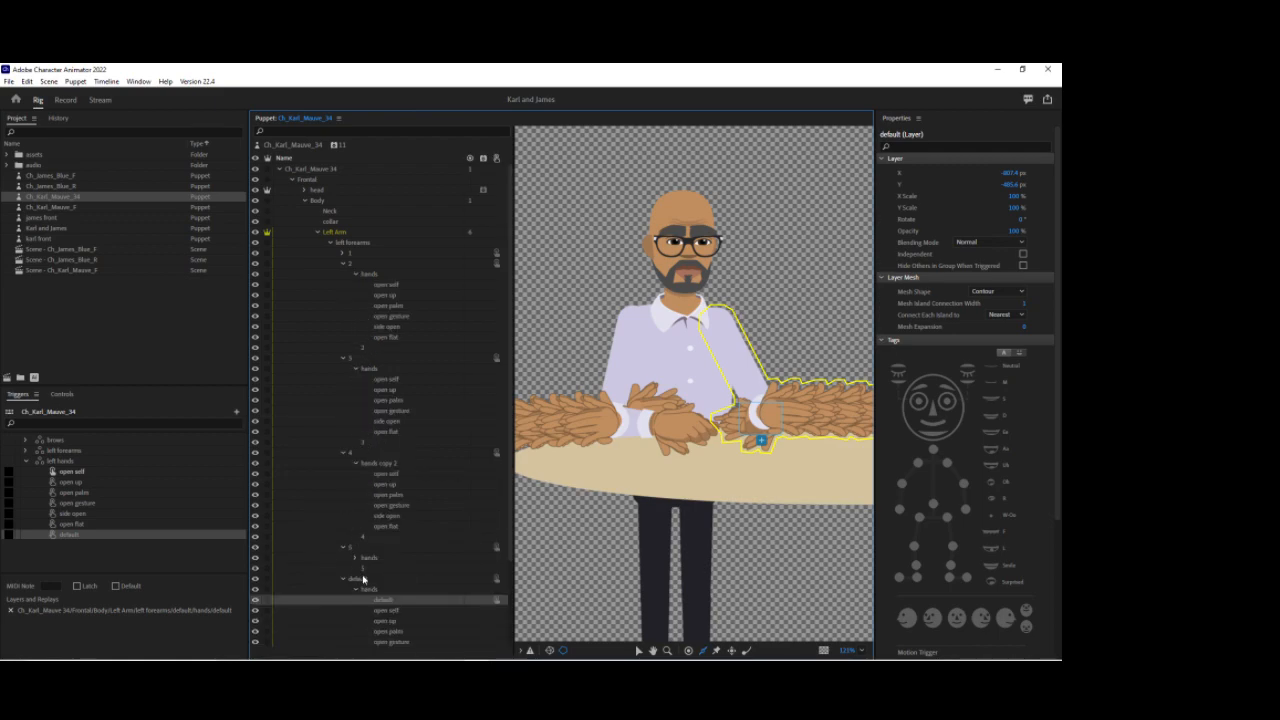
pyautogui.click(355, 557)
pyautogui.scroll(-2, 370, 480)
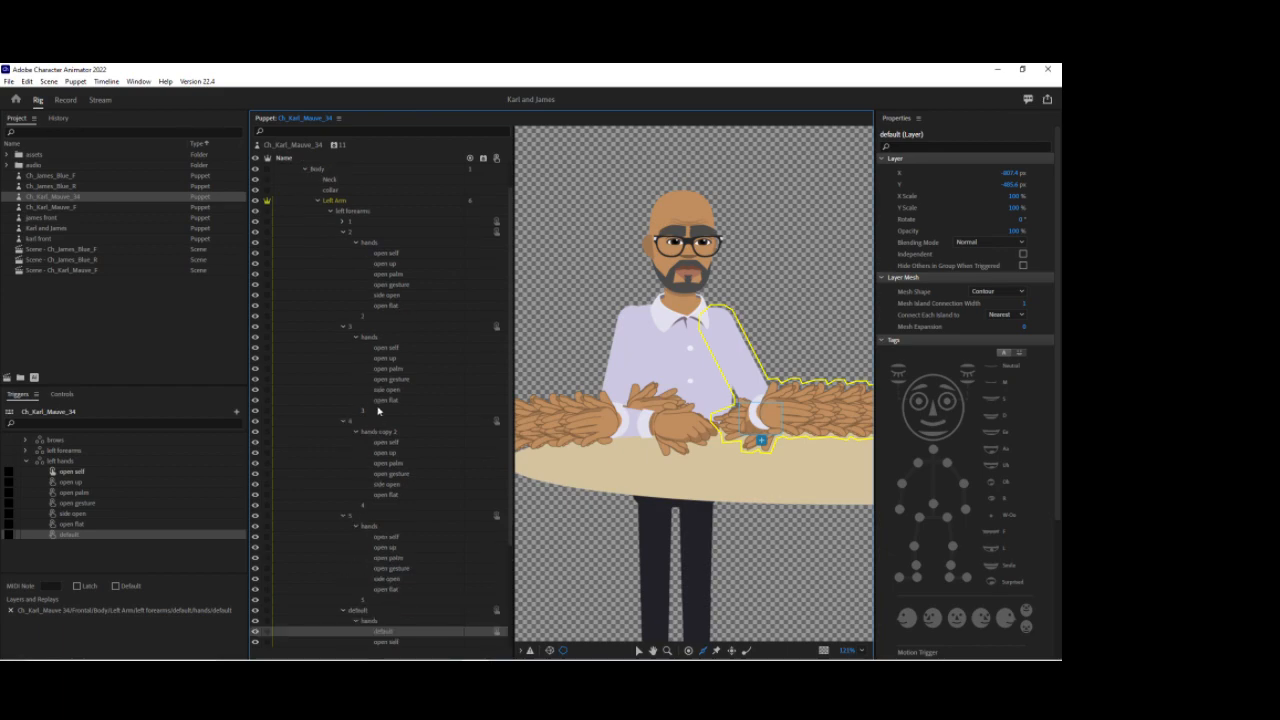
pyautogui.click(393, 190)
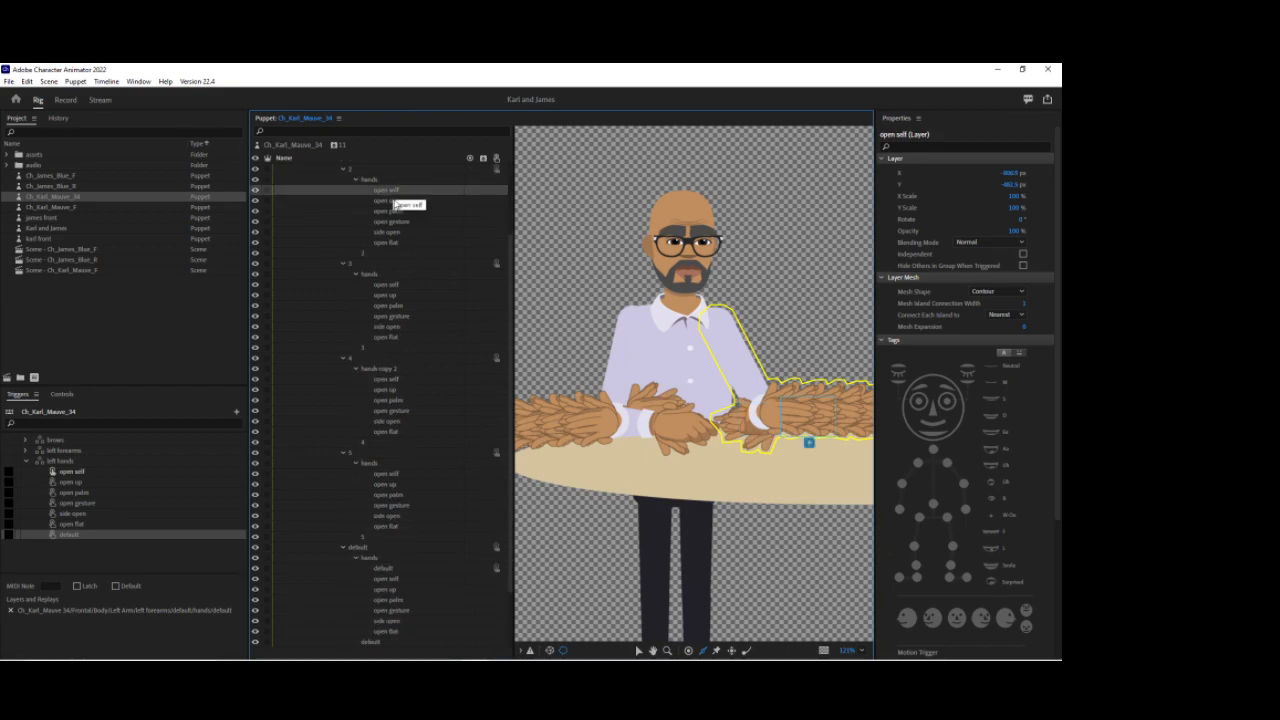
pyautogui.keyDown('ctrl'); pyautogui.click(392, 285); pyautogui.keyUp('ctrl')
pyautogui.keyDown('ctrl'); pyautogui.click(386, 379); pyautogui.keyUp('ctrl')
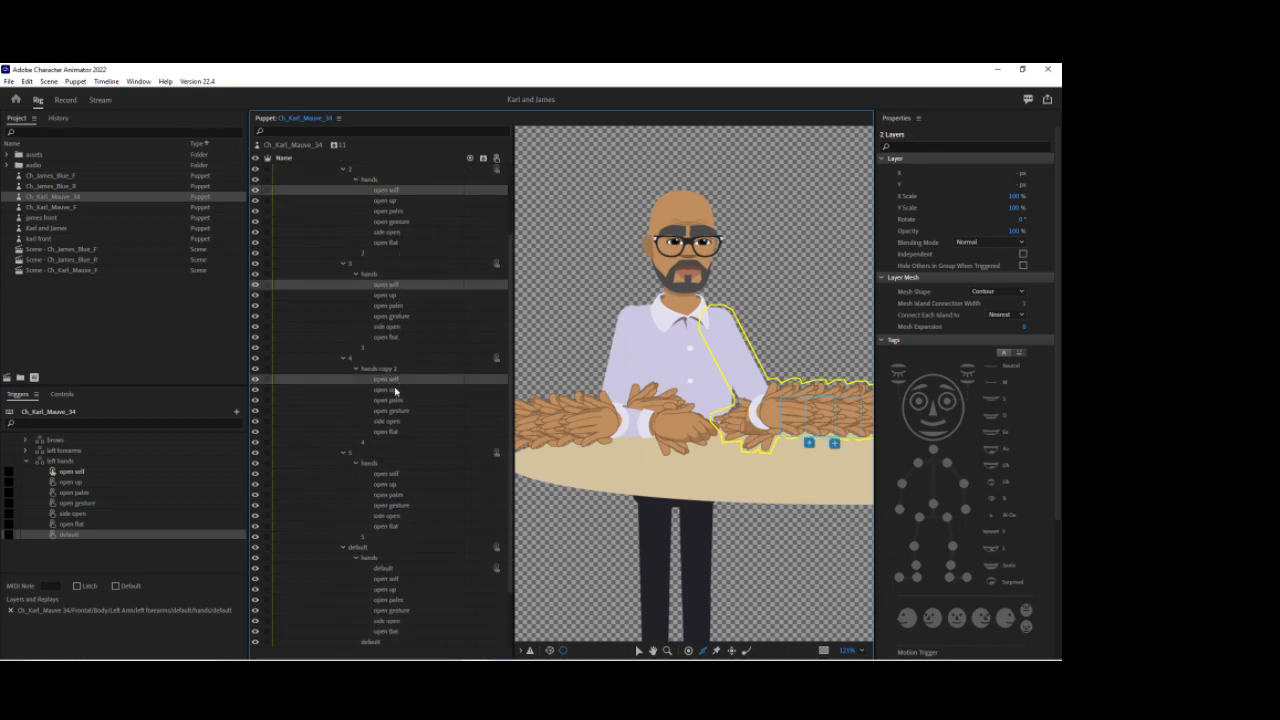
pyautogui.keyDown('ctrl'); pyautogui.click(386, 474); pyautogui.keyUp('ctrl')
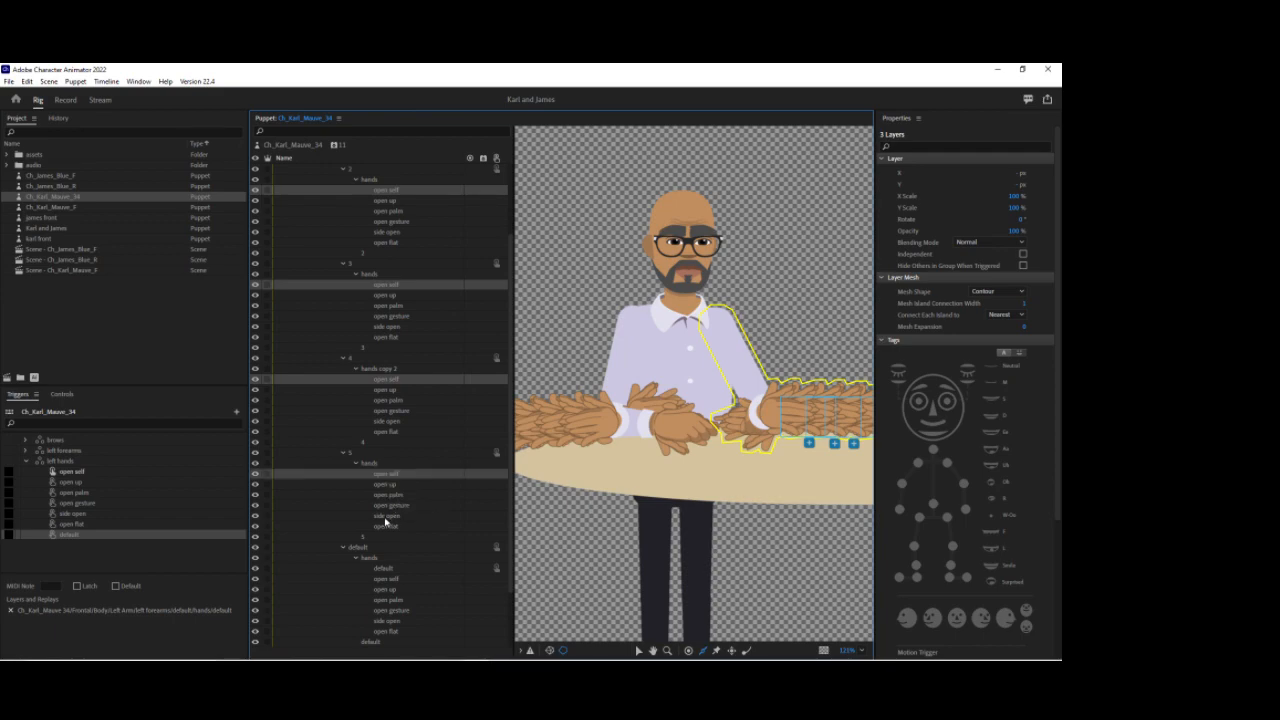
pyautogui.keyDown('ctrl'); pyautogui.click(388, 579); pyautogui.keyUp('ctrl')
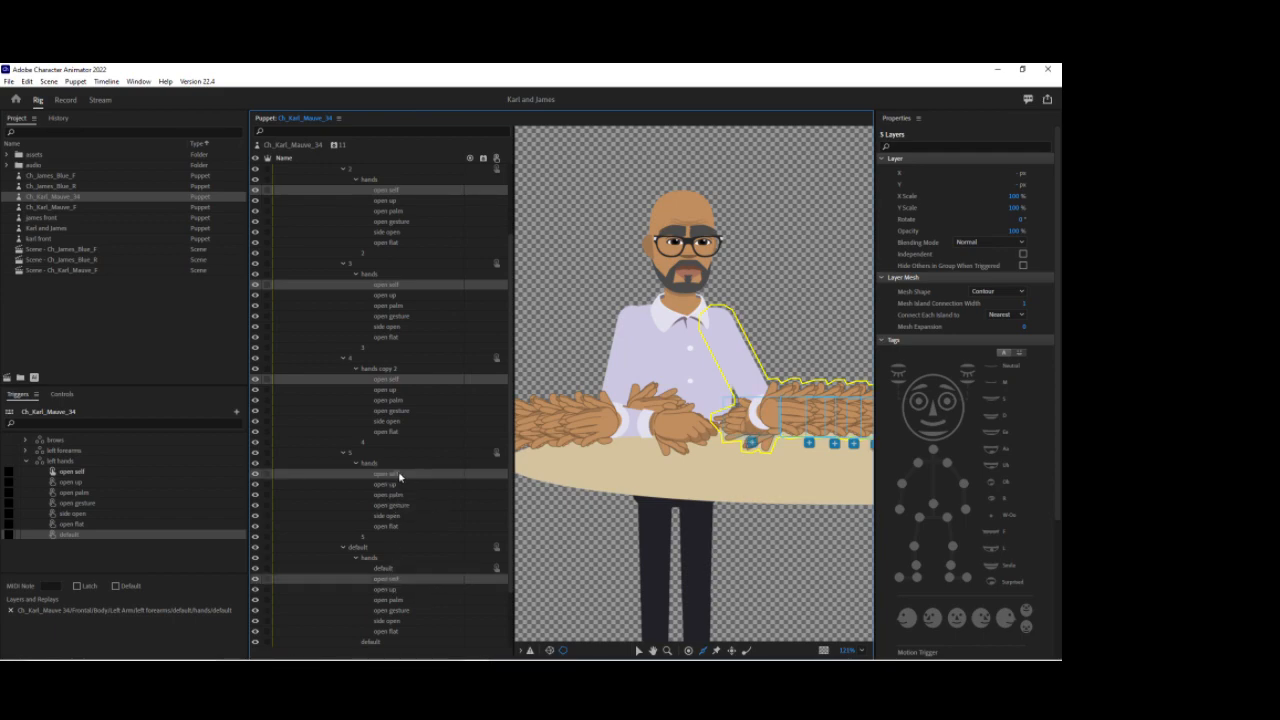
pyautogui.moveTo(307, 472); pyautogui.dragTo(75, 485)
# Step: Add the open up hand layers from every forearm variant into the open up swap of left hands
pyautogui.click(390, 200)
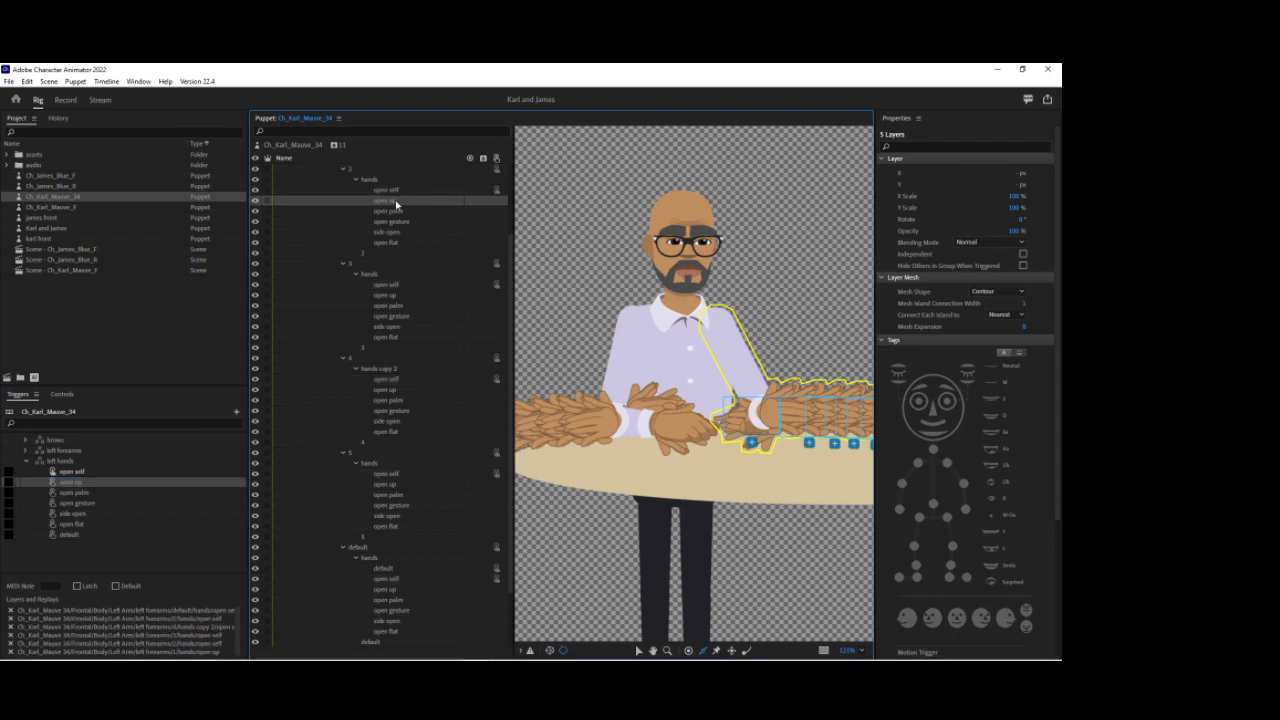
pyautogui.keyDown('ctrl'); pyautogui.click(391, 296); pyautogui.keyUp('ctrl')
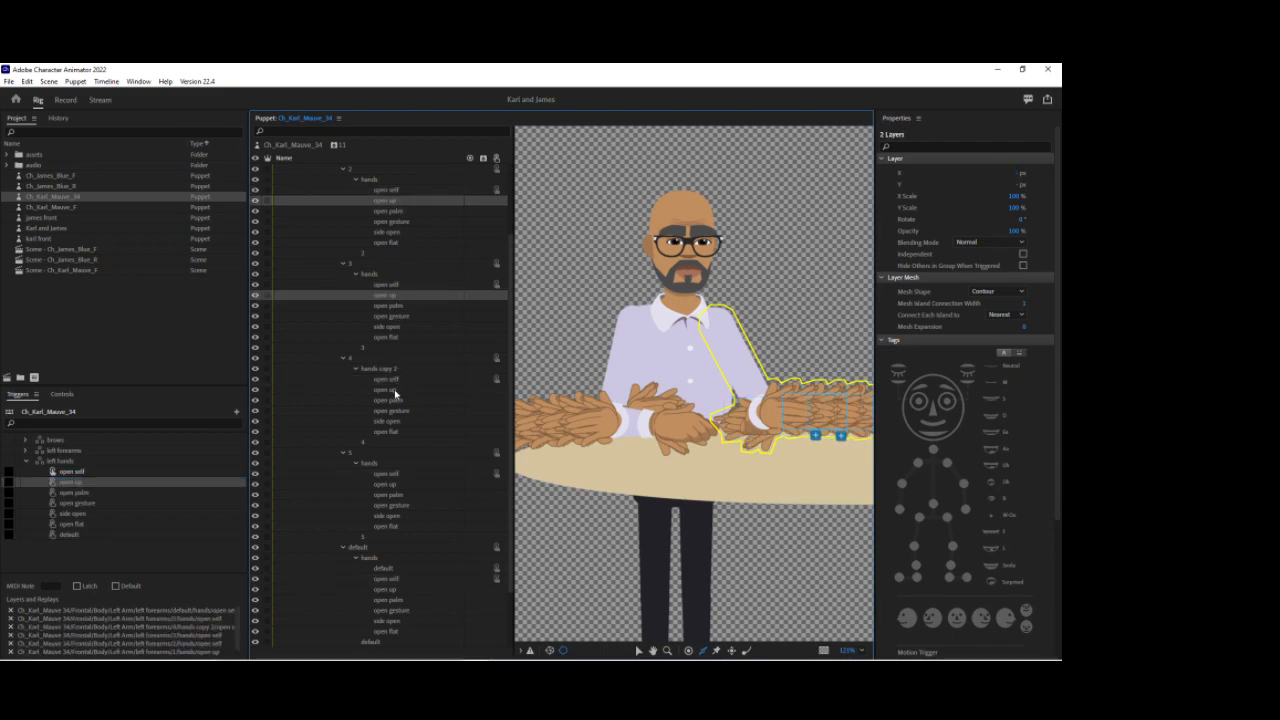
pyautogui.keyDown('ctrl'); pyautogui.click(394, 390); pyautogui.keyUp('ctrl')
pyautogui.keyDown('ctrl'); pyautogui.click(386, 485); pyautogui.keyUp('ctrl')
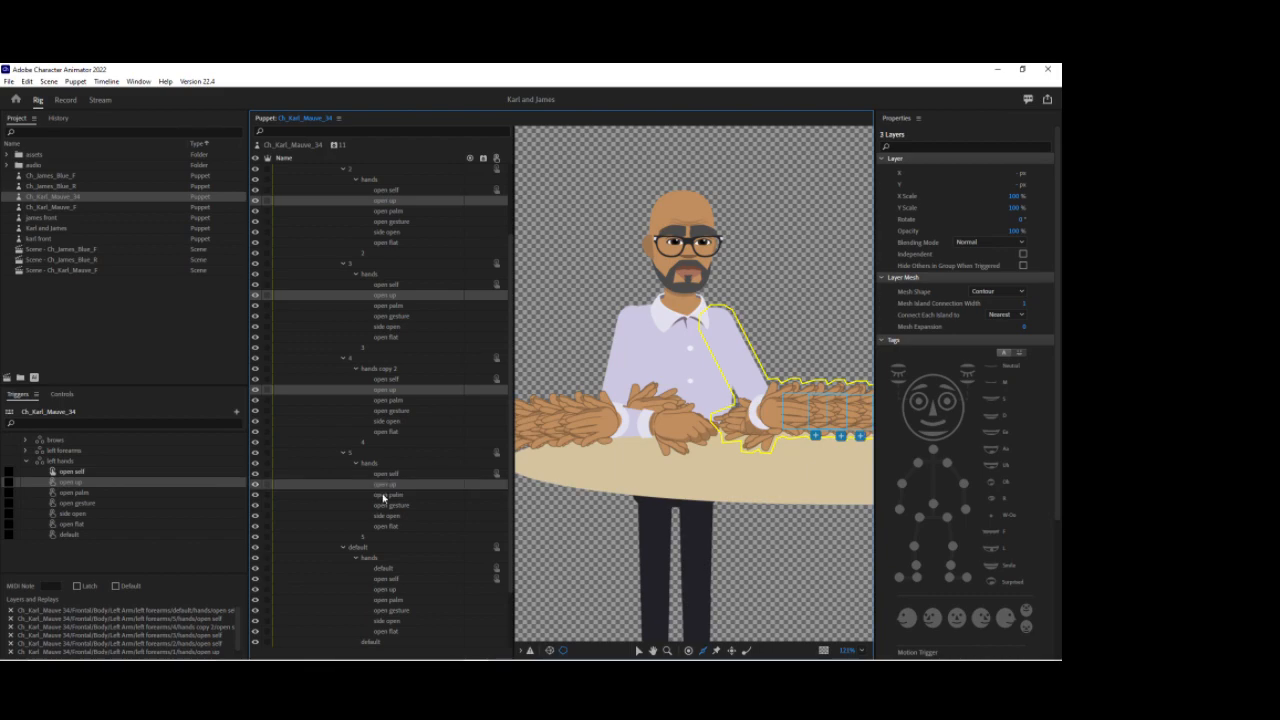
pyautogui.keyDown('ctrl'); pyautogui.click(386, 590); pyautogui.keyUp('ctrl')
pyautogui.moveTo(390, 596); pyautogui.dragTo(150, 487)
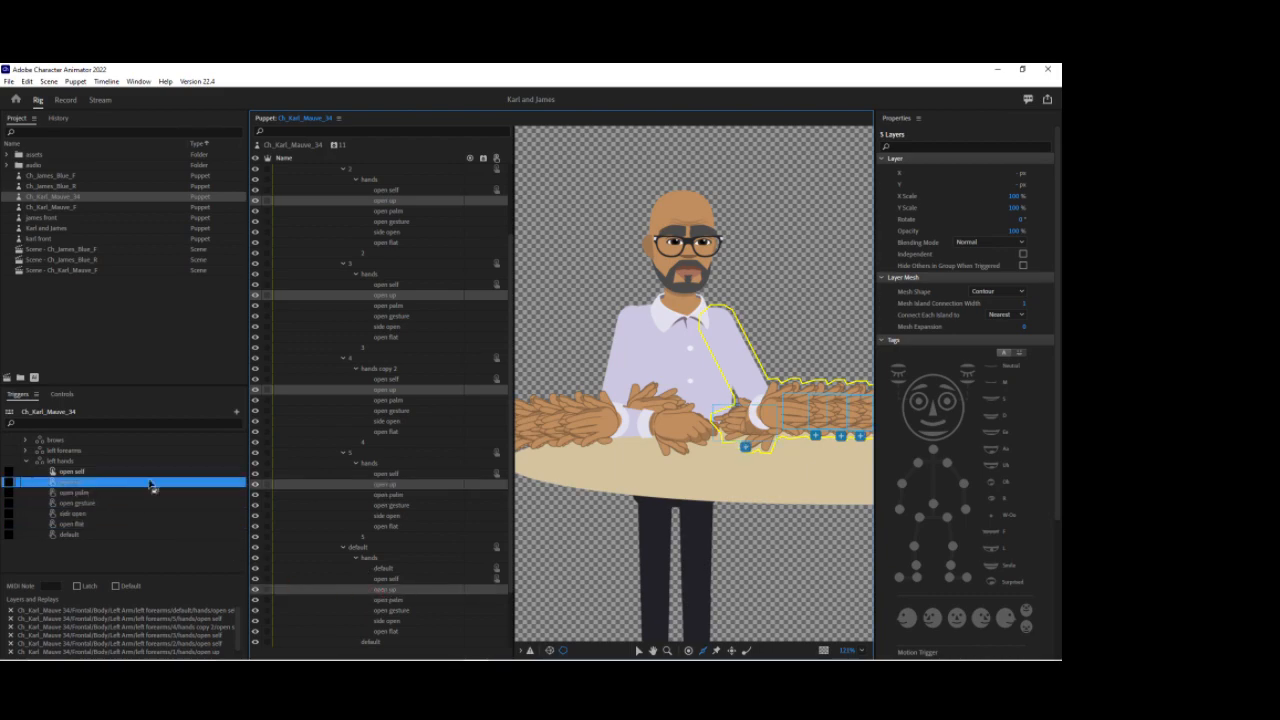
# Step: Add the open palm hand layers from every forearm variant into the open palm swap of left hands
pyautogui.click(393, 211)
pyautogui.keyDown('ctrl'); pyautogui.click(390, 305); pyautogui.keyUp('ctrl')
pyautogui.keyDown('ctrl'); pyautogui.click(388, 400); pyautogui.keyUp('ctrl')
pyautogui.keyDown('ctrl'); pyautogui.click(389, 494); pyautogui.keyUp('ctrl')
pyautogui.keyDown('ctrl'); pyautogui.click(393, 602); pyautogui.keyUp('ctrl')
pyautogui.moveTo(396, 602); pyautogui.dragTo(131, 495)
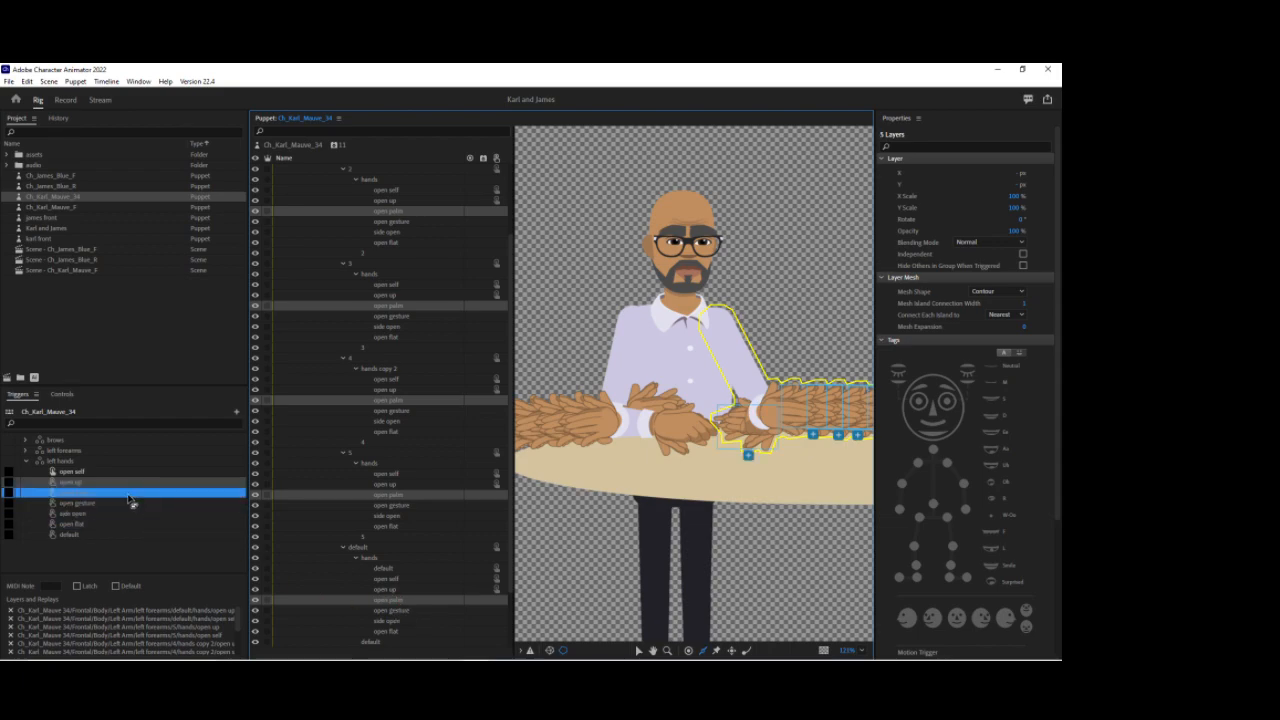
# Step: Add the open gesture hand layers from every forearm variant into the open gesture swap of left hands
pyautogui.click(398, 221)
pyautogui.keyDown('ctrl'); pyautogui.click(403, 316); pyautogui.keyUp('ctrl')
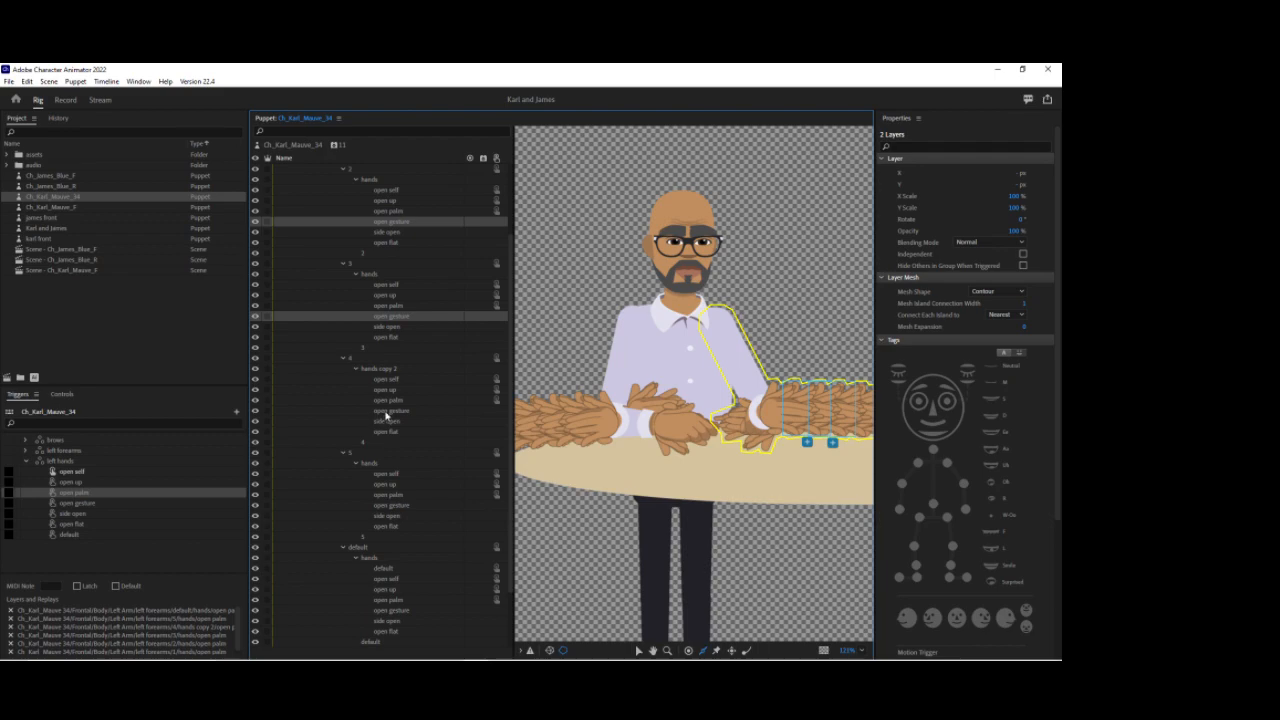
pyautogui.keyDown('ctrl'); pyautogui.click(388, 411); pyautogui.keyUp('ctrl')
pyautogui.keyDown('ctrl'); pyautogui.click(399, 506); pyautogui.keyUp('ctrl')
pyautogui.keyDown('ctrl'); pyautogui.click(403, 612); pyautogui.keyUp('ctrl')
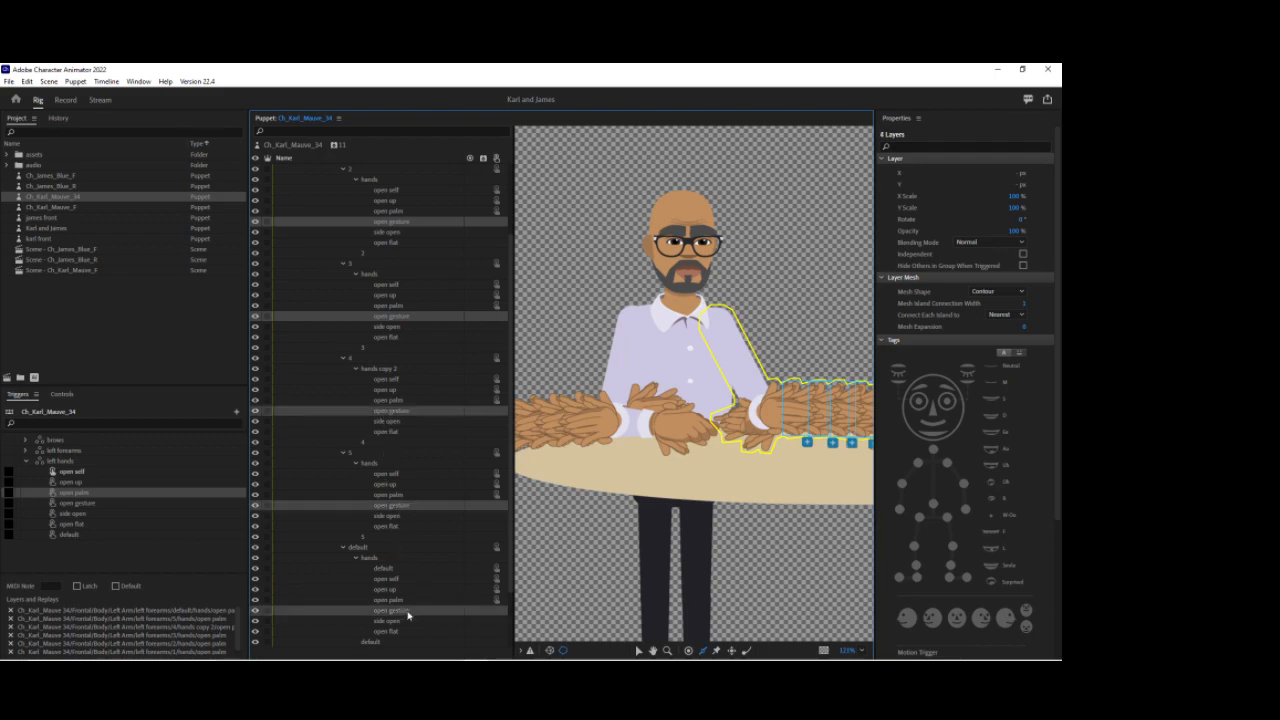
pyautogui.moveTo(403, 612); pyautogui.dragTo(111, 509)
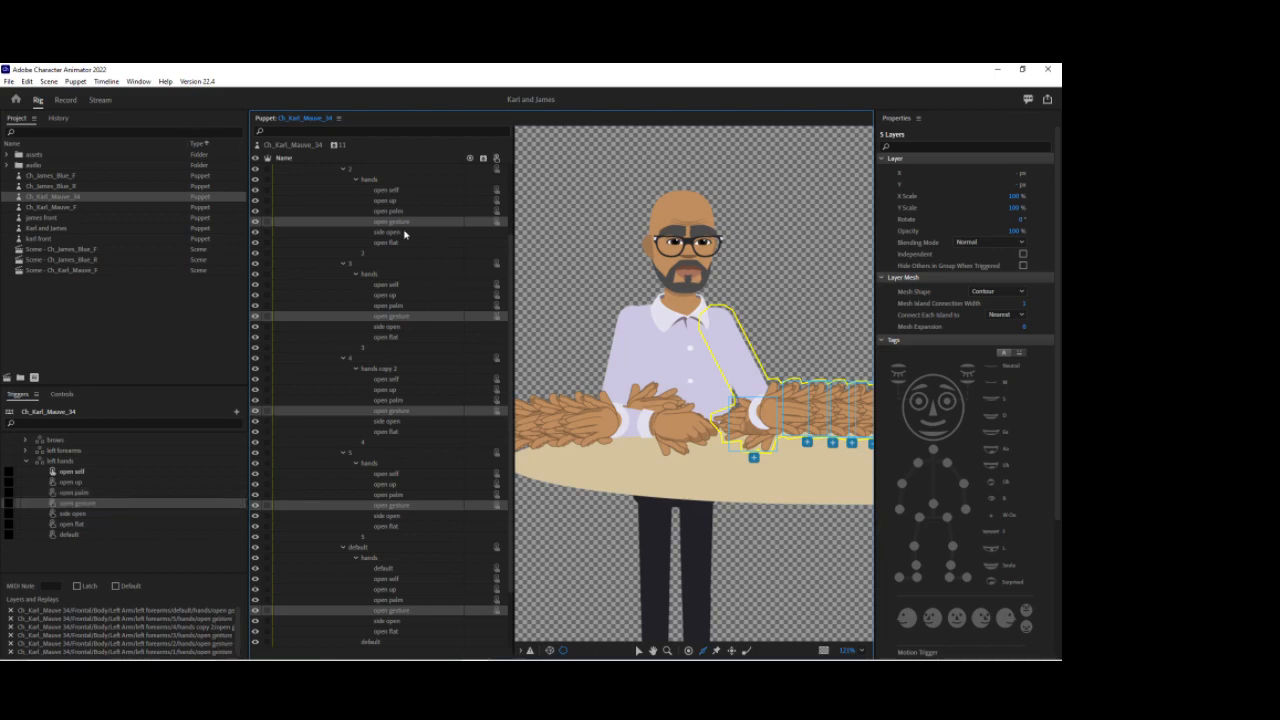
# Step: Add the side open hand layers from every left forearm variant into the side open swap of left hands
pyautogui.click(408, 233)
pyautogui.keyDown('ctrl'); pyautogui.click(394, 327); pyautogui.keyUp('ctrl')
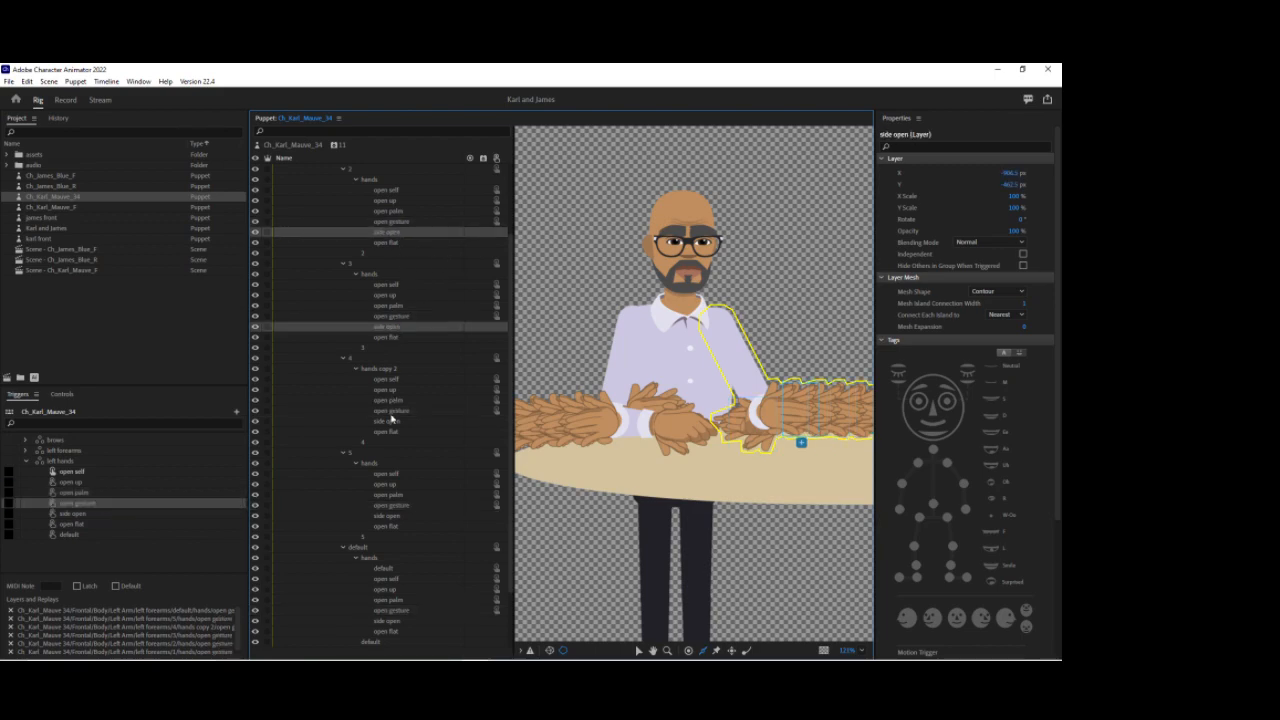
pyautogui.keyDown('ctrl'); pyautogui.click(391, 424); pyautogui.keyUp('ctrl')
pyautogui.keyDown('ctrl'); pyautogui.click(397, 517); pyautogui.keyUp('ctrl')
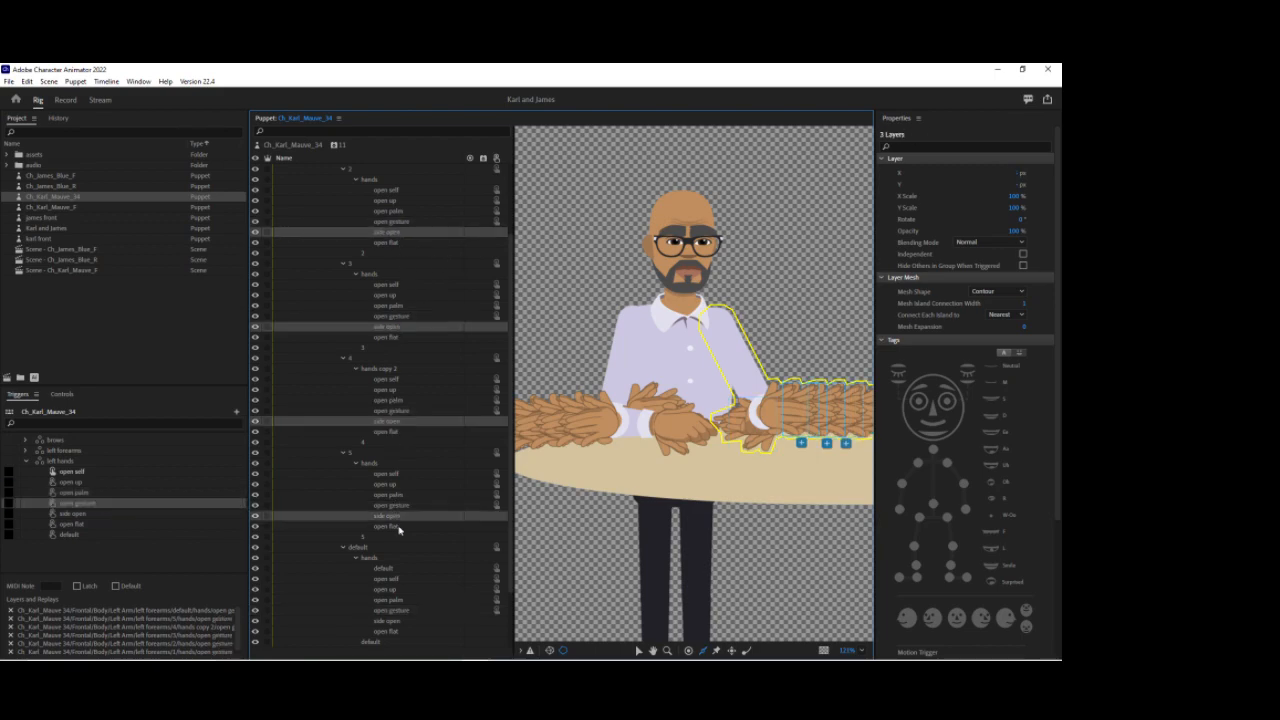
pyautogui.keyDown('ctrl'); pyautogui.click(395, 621); pyautogui.keyUp('ctrl')
pyautogui.moveTo(257, 536); pyautogui.dragTo(186, 519)
# Step: Add the open flat hand layers from every left forearm variant into the open flat swap of left hands
pyautogui.click(396, 243)
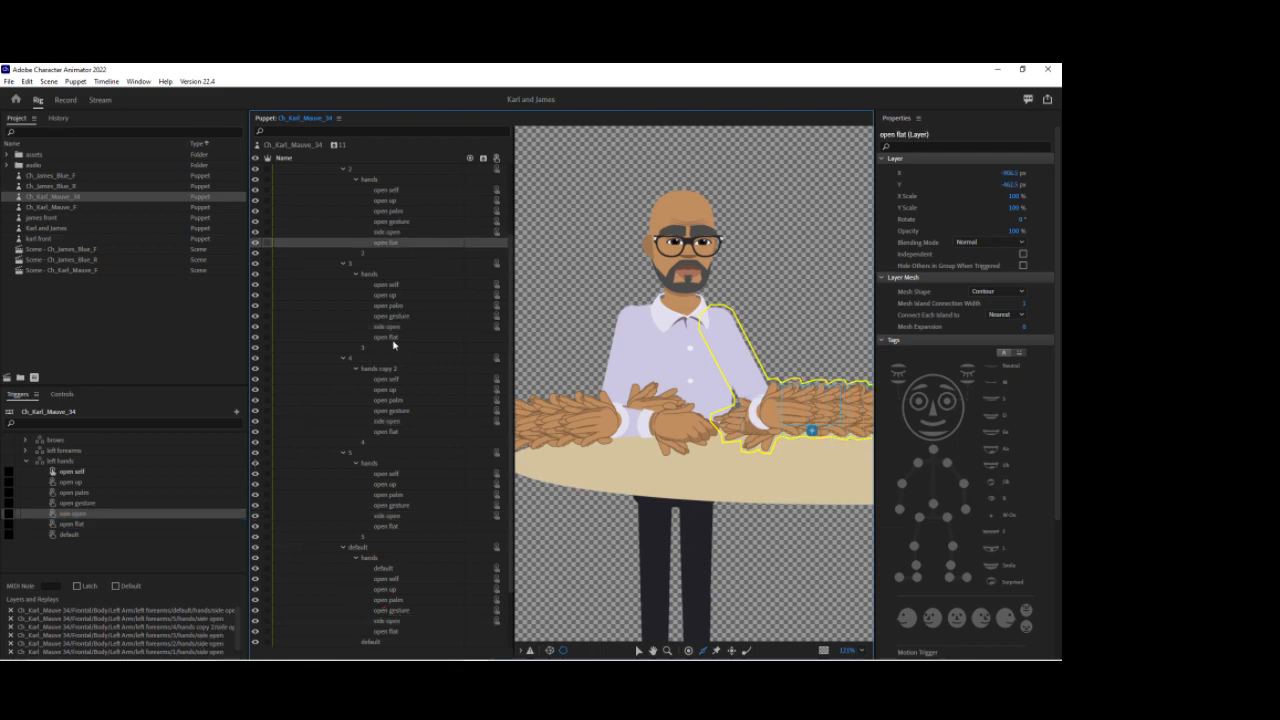
pyautogui.keyDown('ctrl'); pyautogui.click(387, 337); pyautogui.keyUp('ctrl')
pyautogui.keyDown('ctrl'); pyautogui.click(387, 432); pyautogui.keyUp('ctrl')
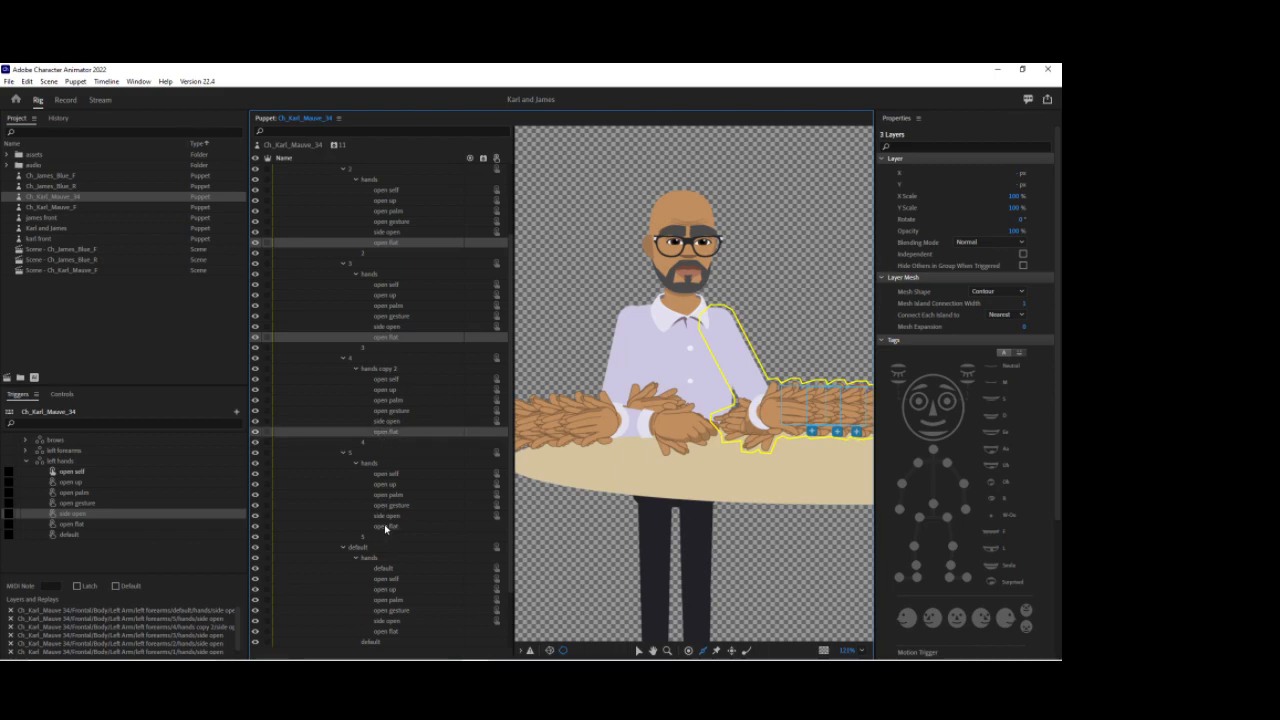
pyautogui.keyDown('ctrl'); pyautogui.click(385, 527); pyautogui.keyUp('ctrl')
pyautogui.keyDown('ctrl'); pyautogui.click(385, 632); pyautogui.keyUp('ctrl')
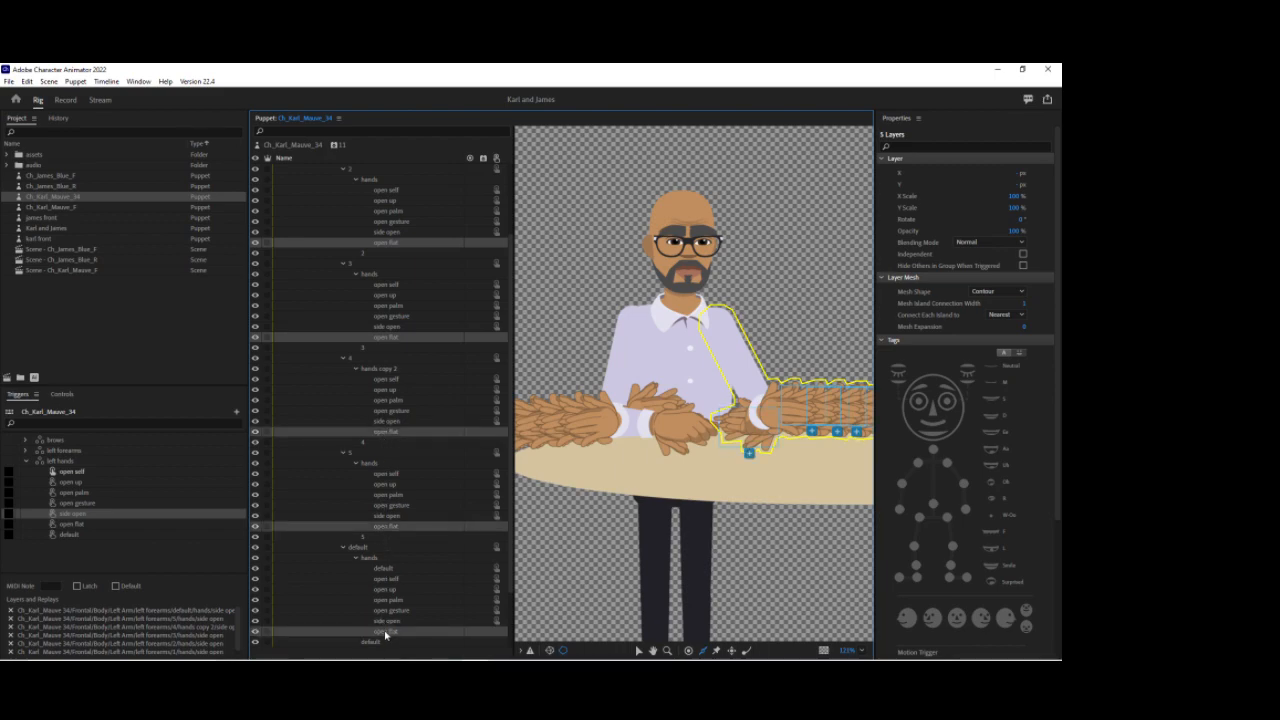
pyautogui.click(178, 524)
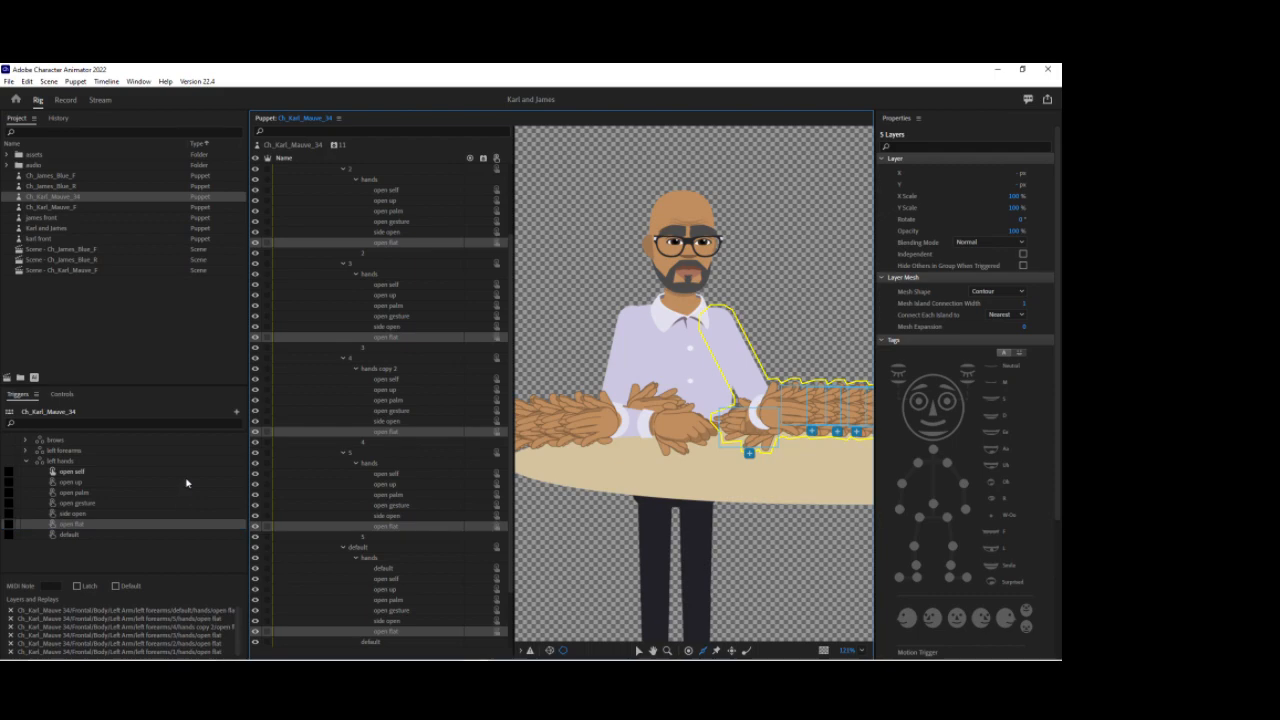
# Step: Collapse the left arm groups and create a new swap set from the right forearms layer group
pyautogui.scroll(3, 281, 310)
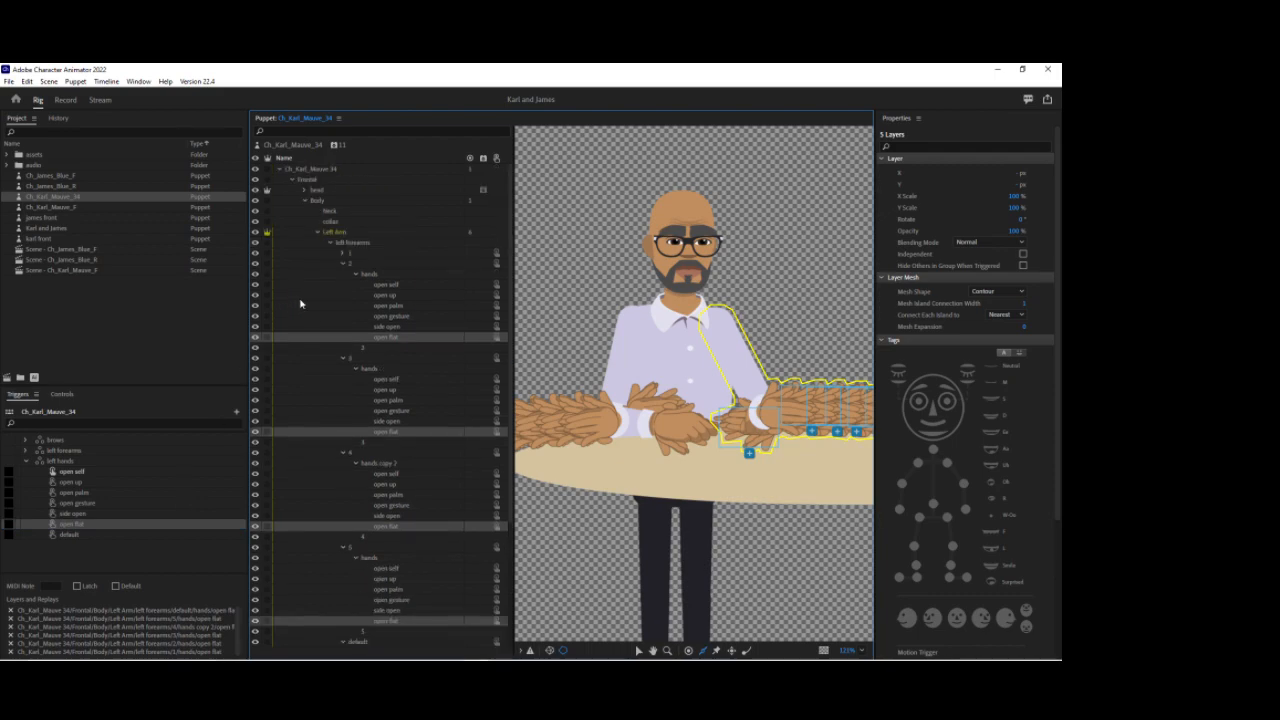
pyautogui.click(344, 265)
pyautogui.click(345, 275)
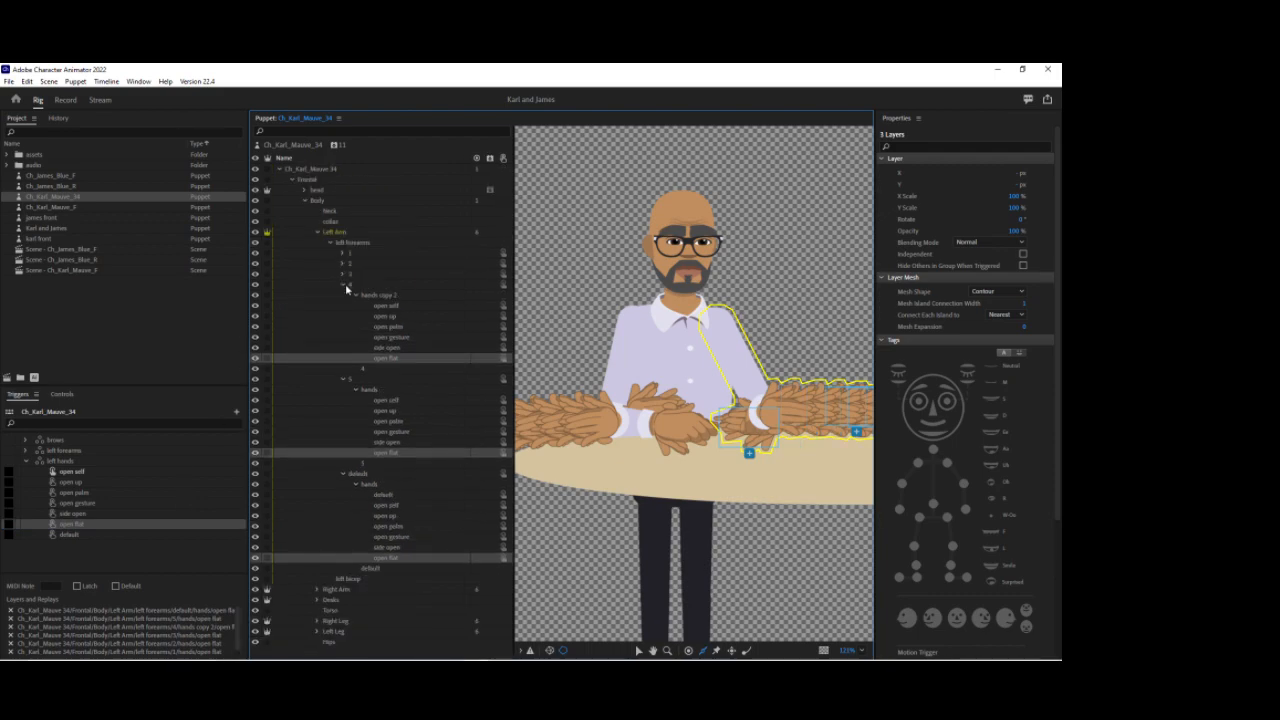
pyautogui.click(345, 284)
pyautogui.click(345, 295)
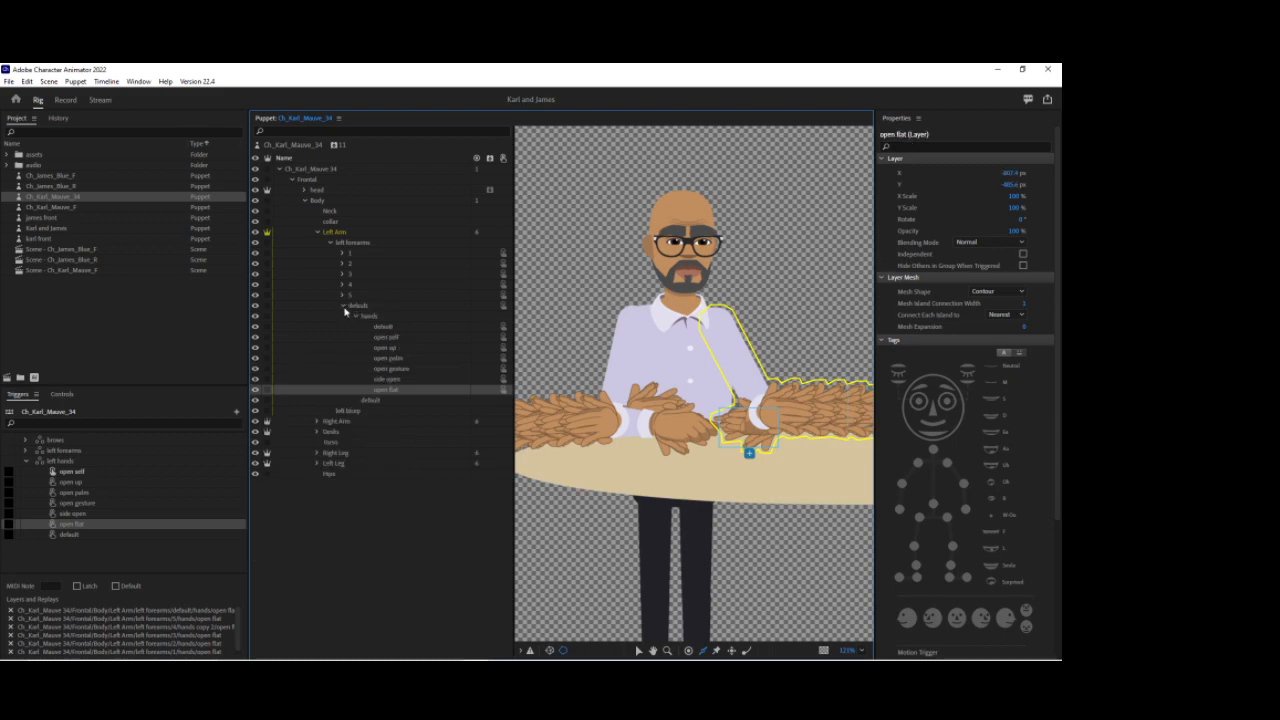
pyautogui.click(344, 306)
pyautogui.click(331, 243)
pyautogui.click(318, 232)
pyautogui.click(336, 243)
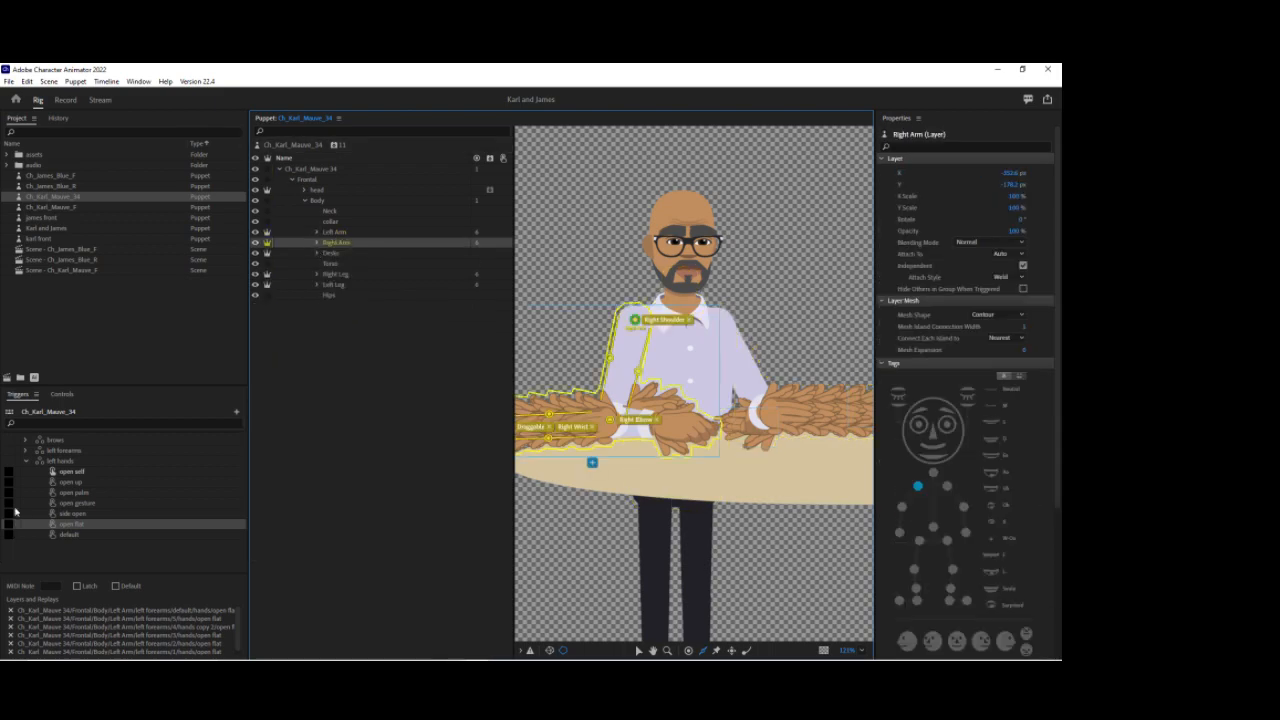
pyautogui.click(27, 461)
pyautogui.click(318, 243)
pyautogui.click(340, 256)
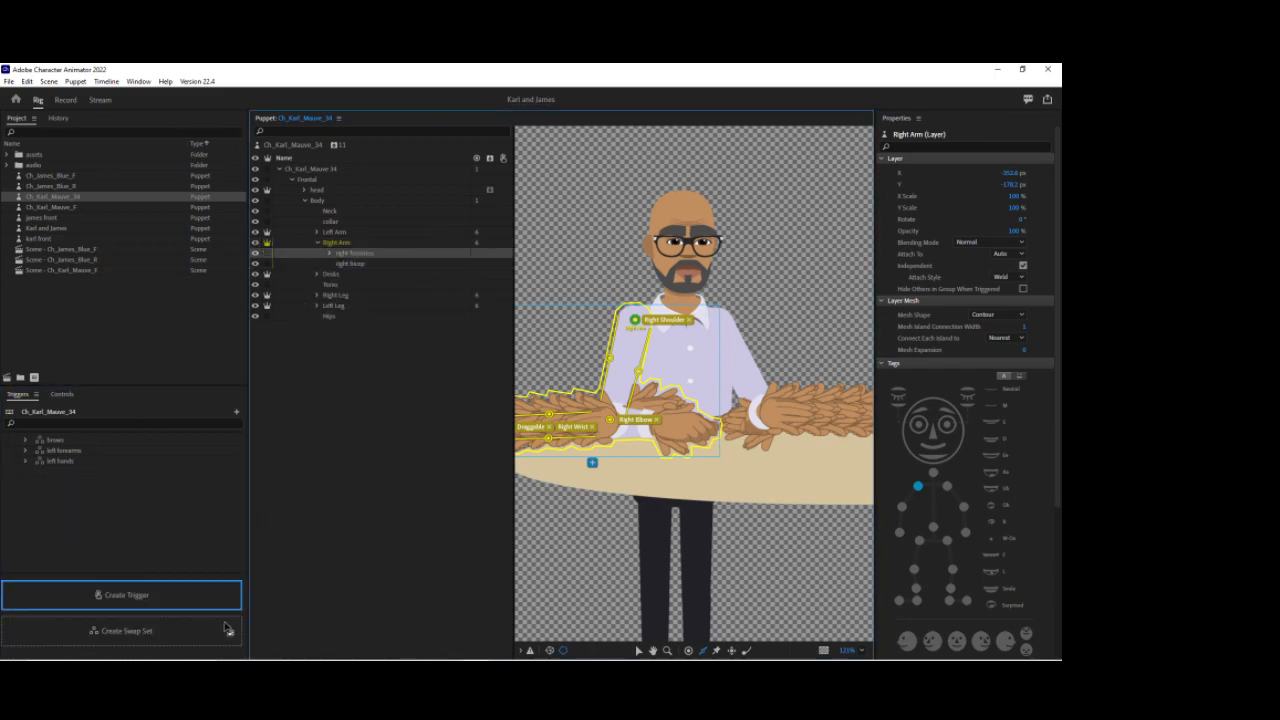
pyautogui.click(214, 632)
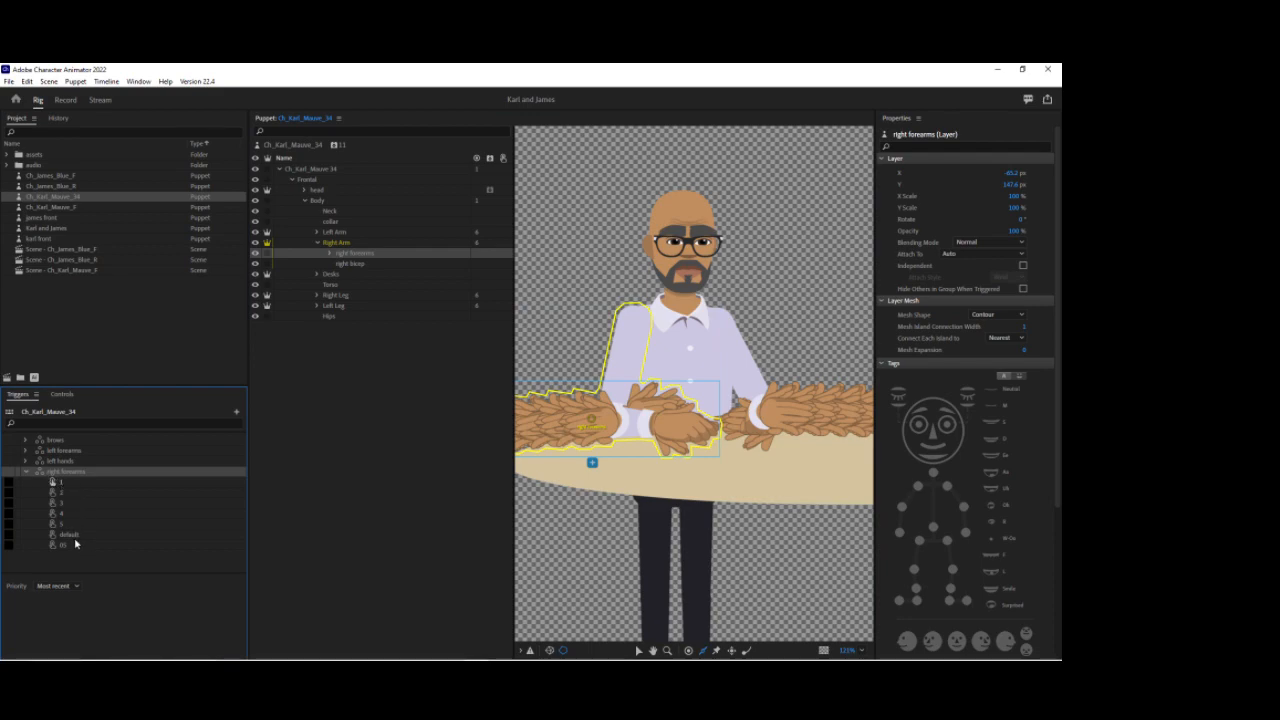
# Step: Turn on Latch for trigger 3 in the right forearms swap set
pyautogui.click(77, 536)
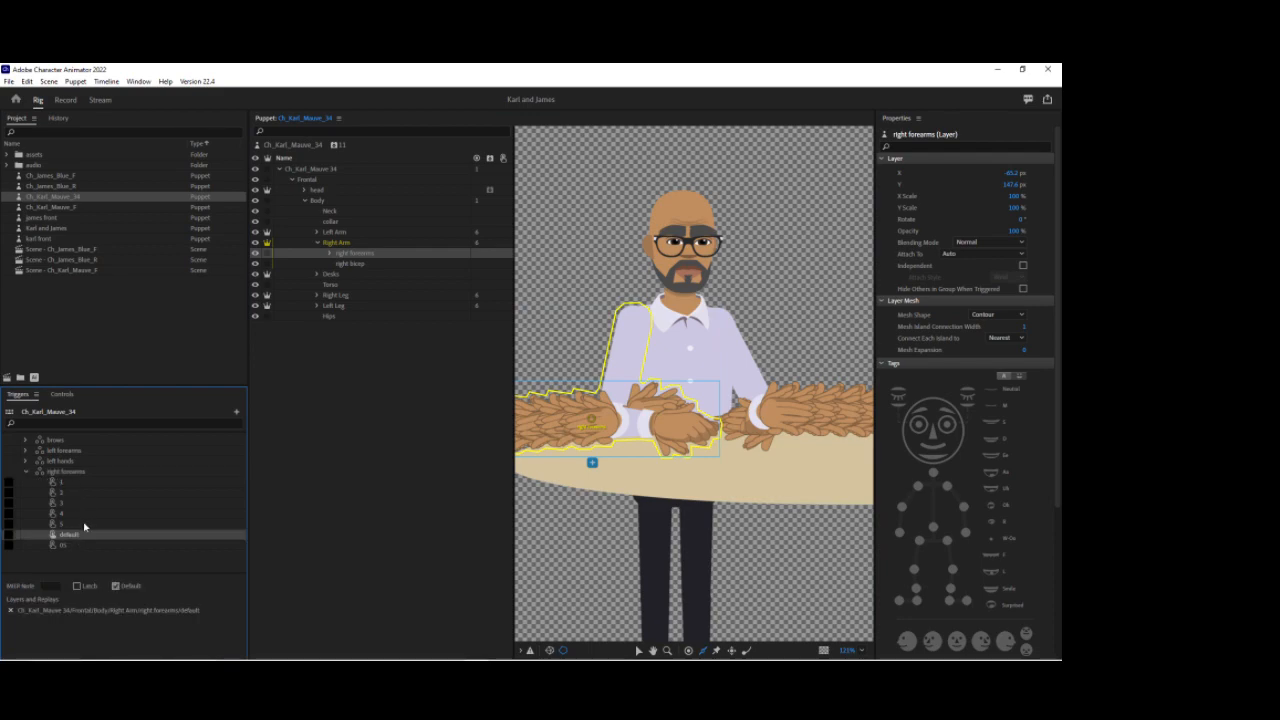
pyautogui.click(8, 503)
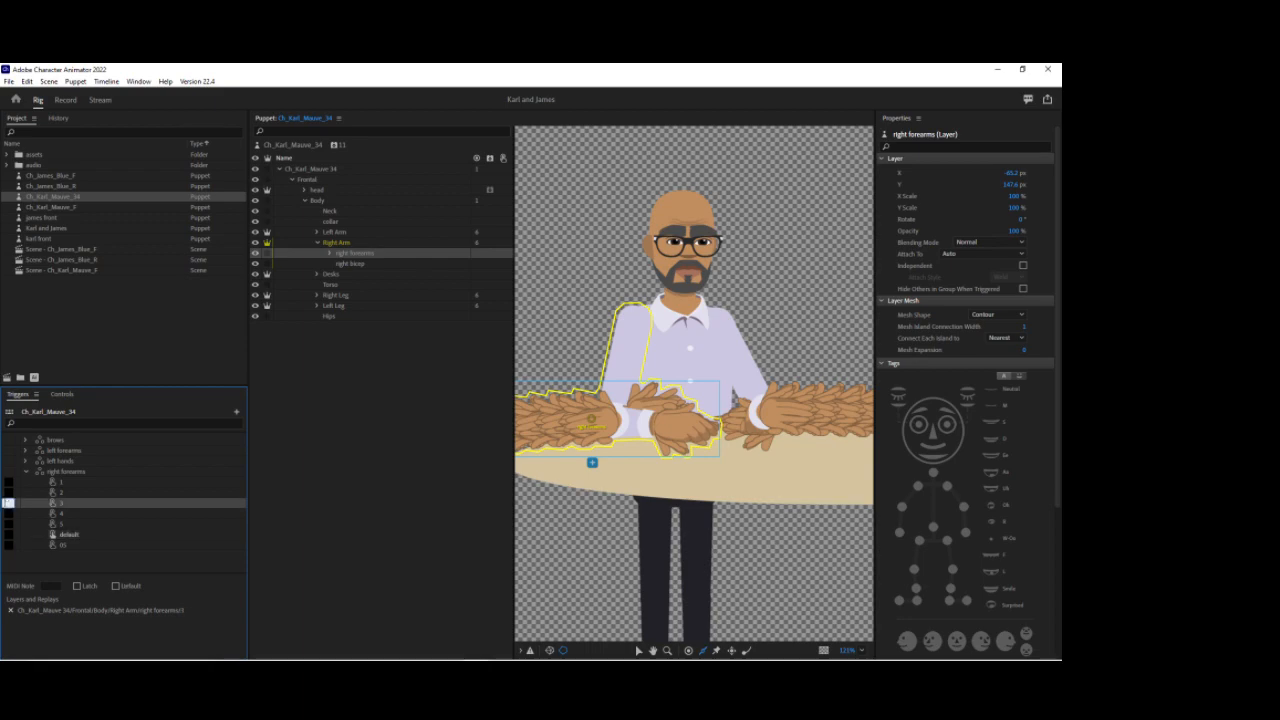
pyautogui.click(77, 586)
pyautogui.click(30, 481)
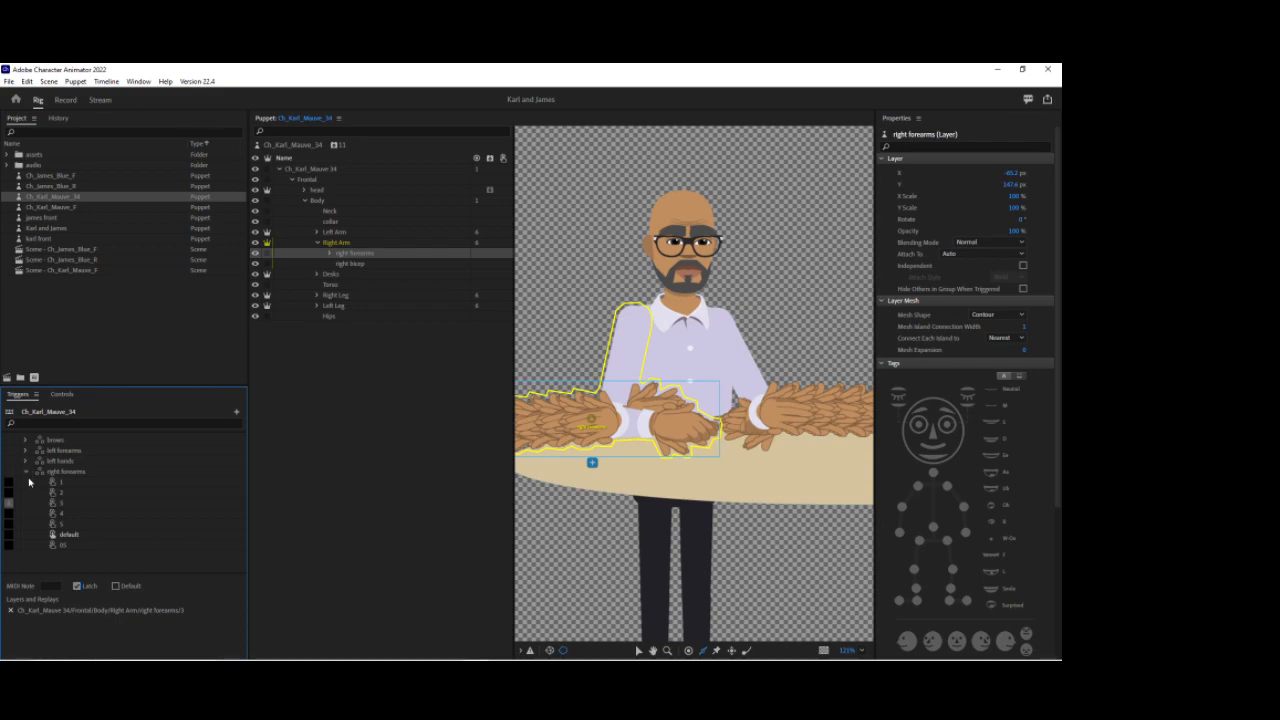
# Step: Create a swap set from the hands group of right forearm 1 and rename it right hands
pyautogui.click(331, 254)
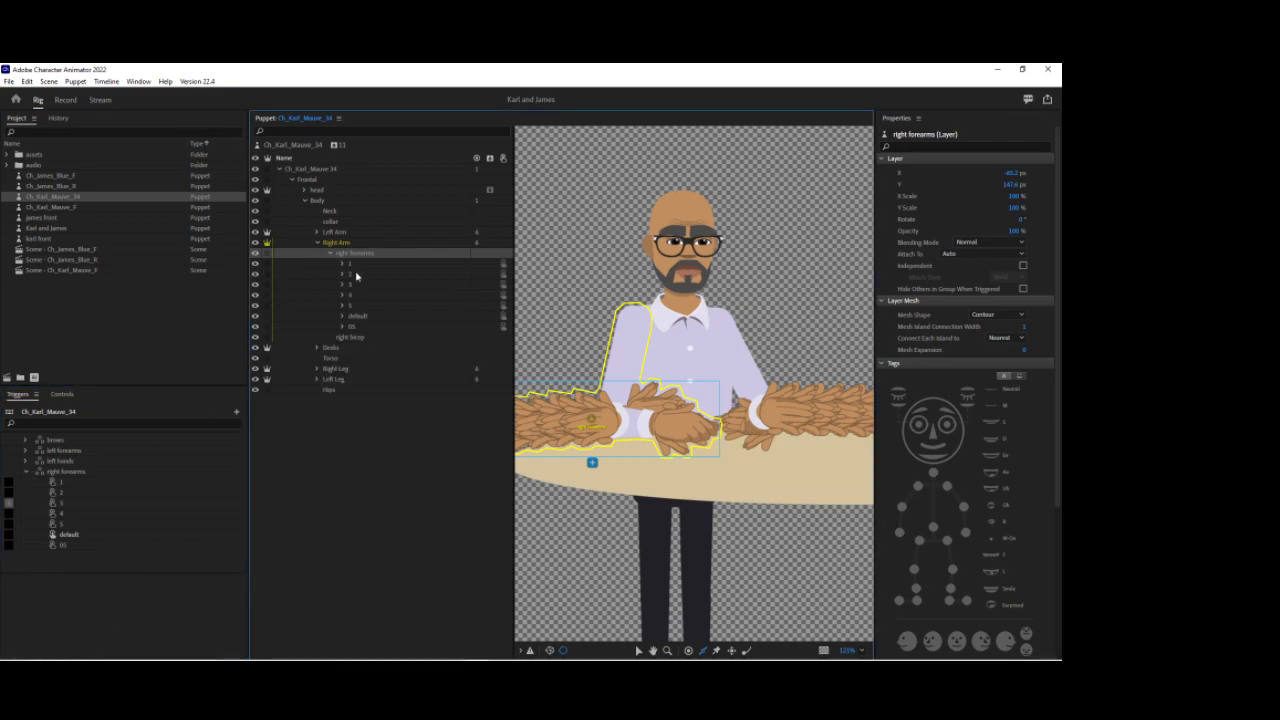
pyautogui.click(28, 472)
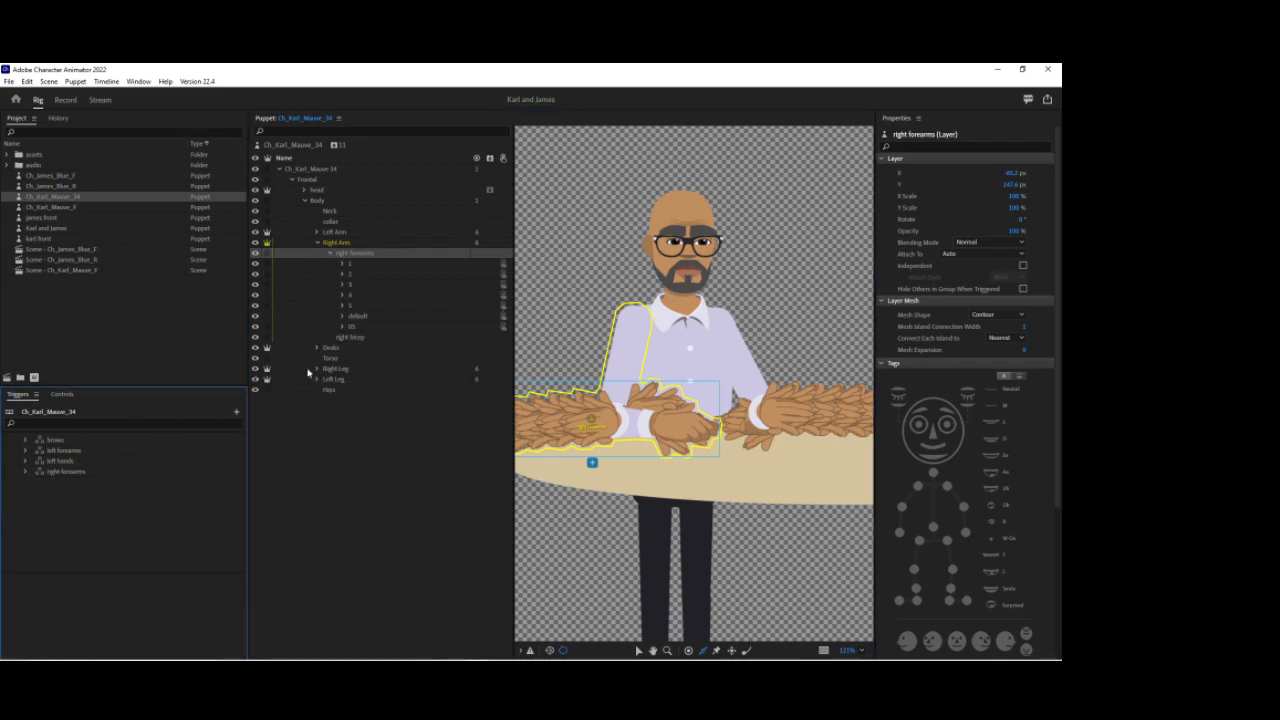
pyautogui.click(341, 265)
pyautogui.click(366, 275)
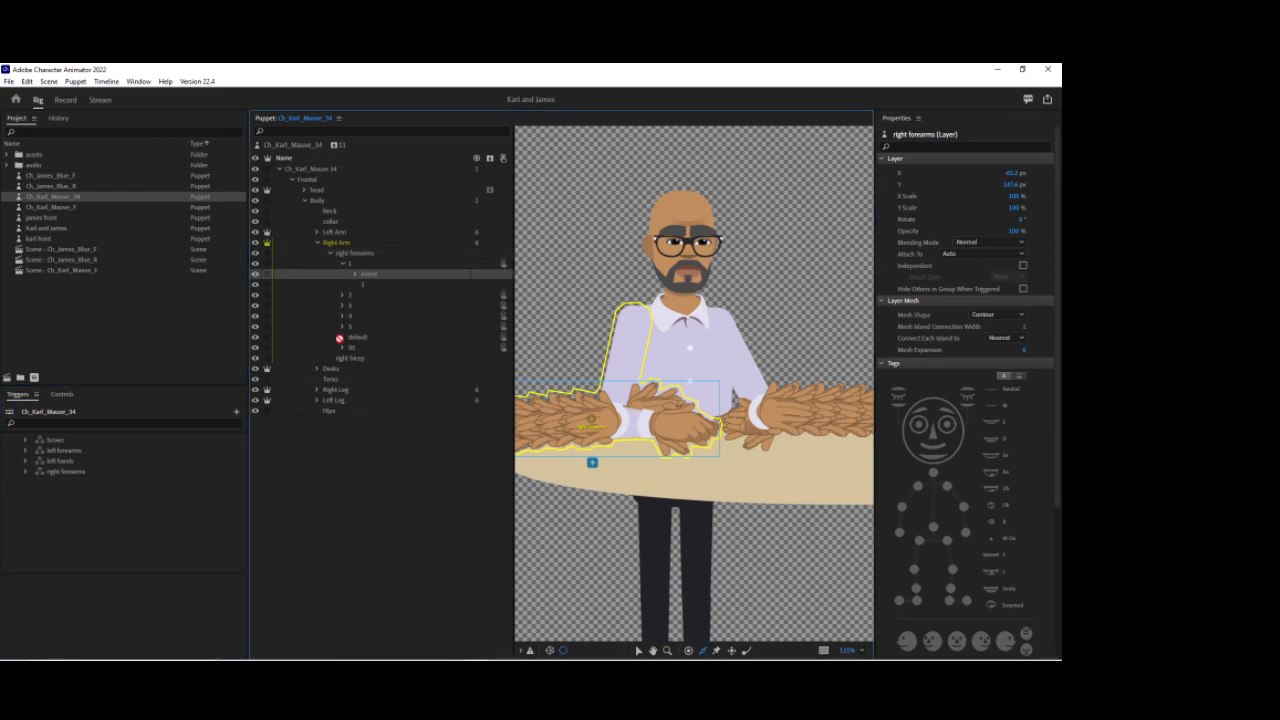
pyautogui.click(216, 643)
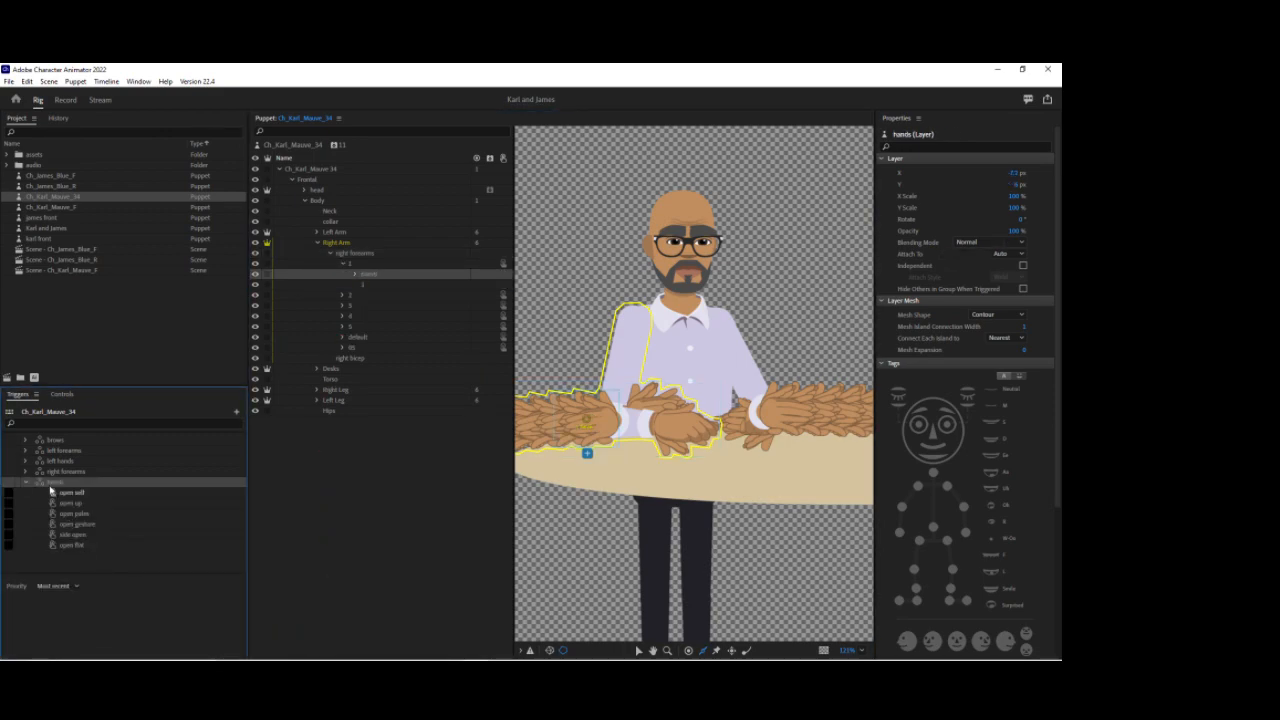
pyautogui.rightClick(53, 484)
pyautogui.click(78, 489)
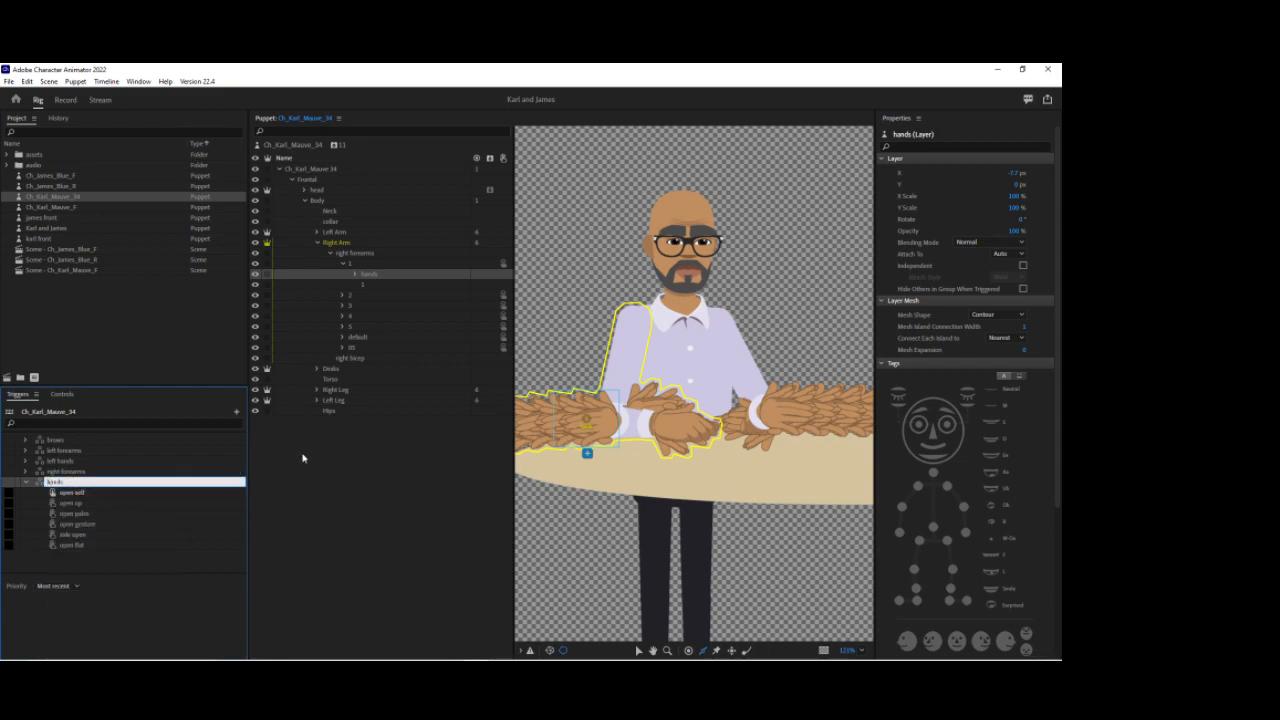
pyautogui.write('right')
pyautogui.press('Return')
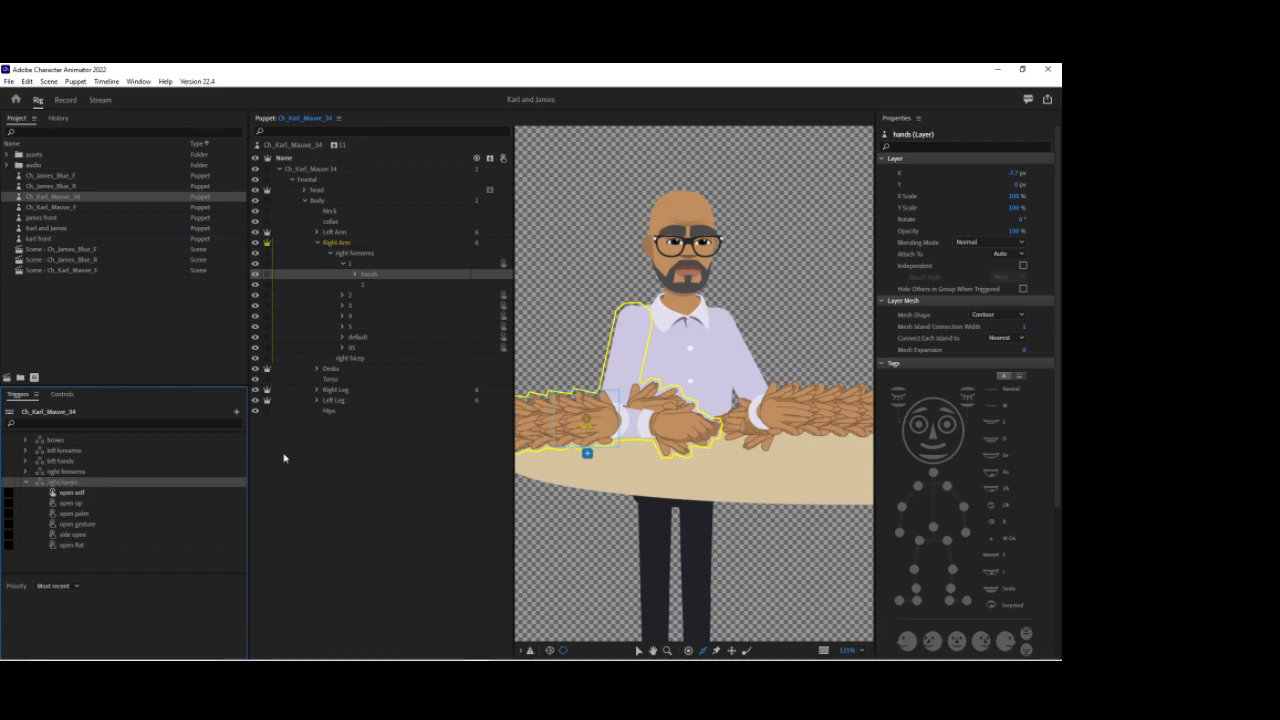
# Step: Add the default right forearm's default hand layer into the right hands swap set
pyautogui.click(342, 338)
pyautogui.click(354, 348)
pyautogui.click(388, 360)
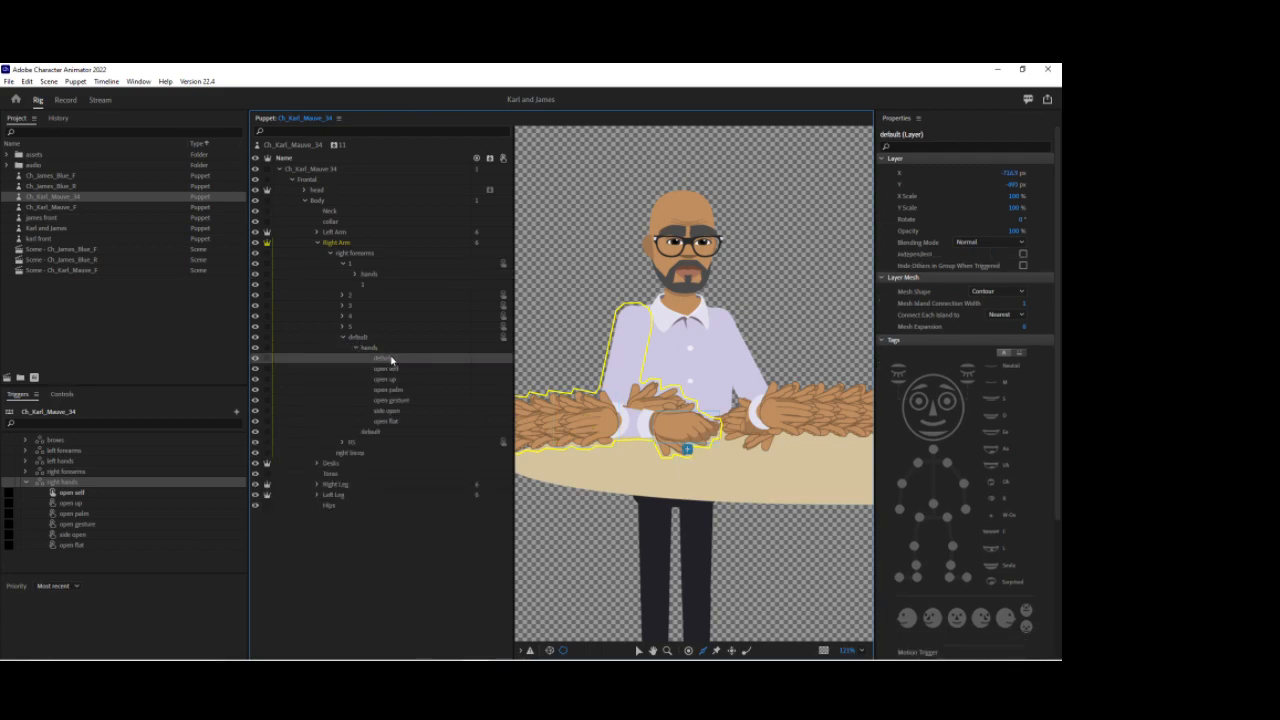
pyautogui.moveTo(386, 357); pyautogui.dragTo(145, 485)
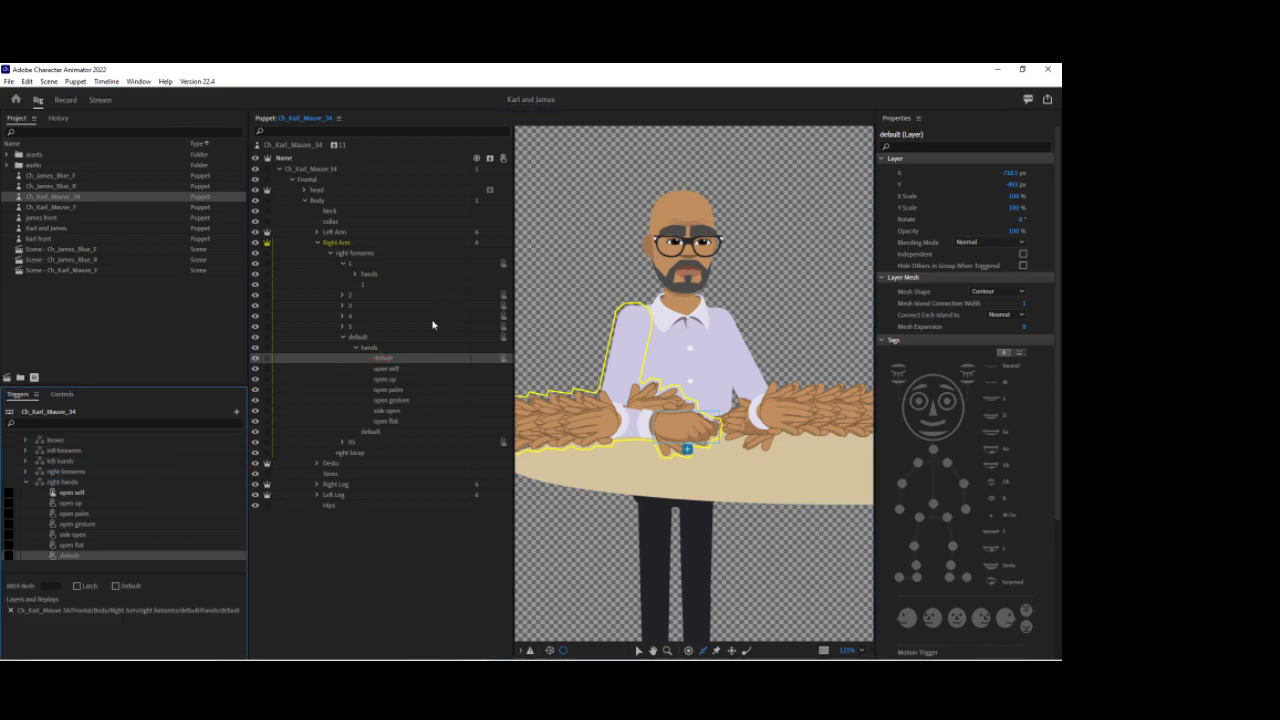
# Step: Add the open self hand layers from every right forearm variant into the open self swap of right hands
pyautogui.click(343, 265)
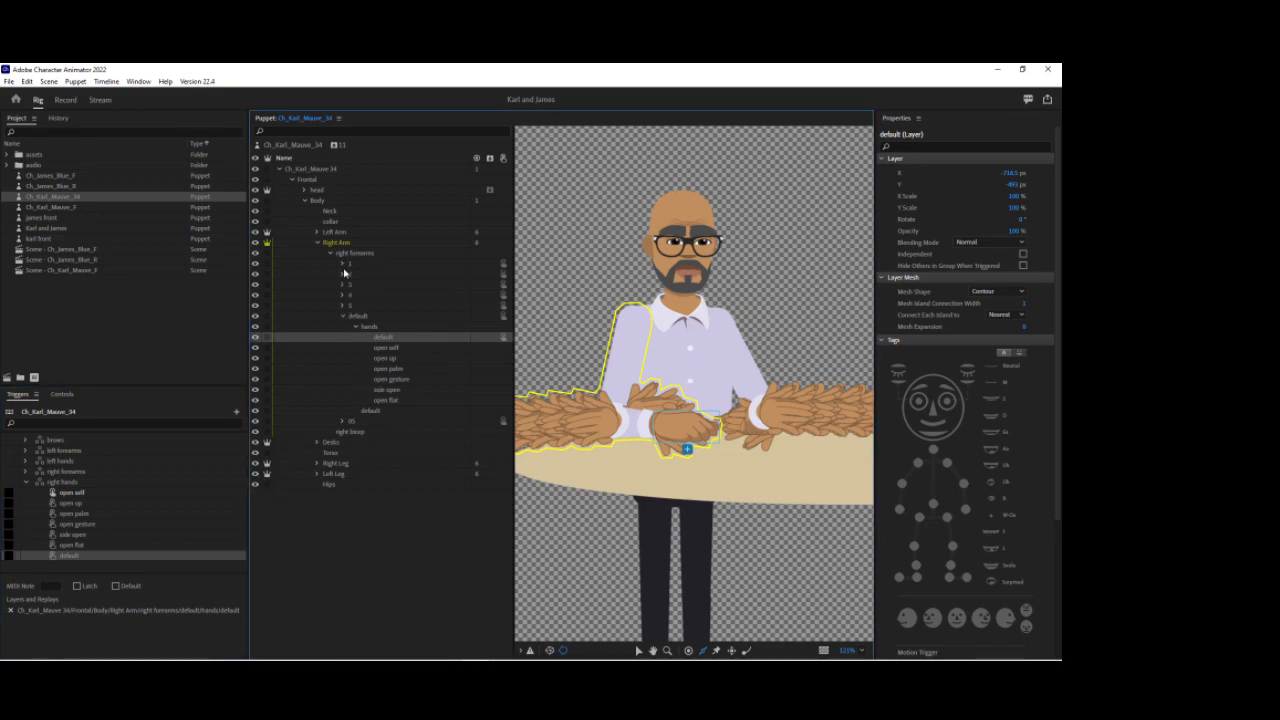
pyautogui.click(342, 275)
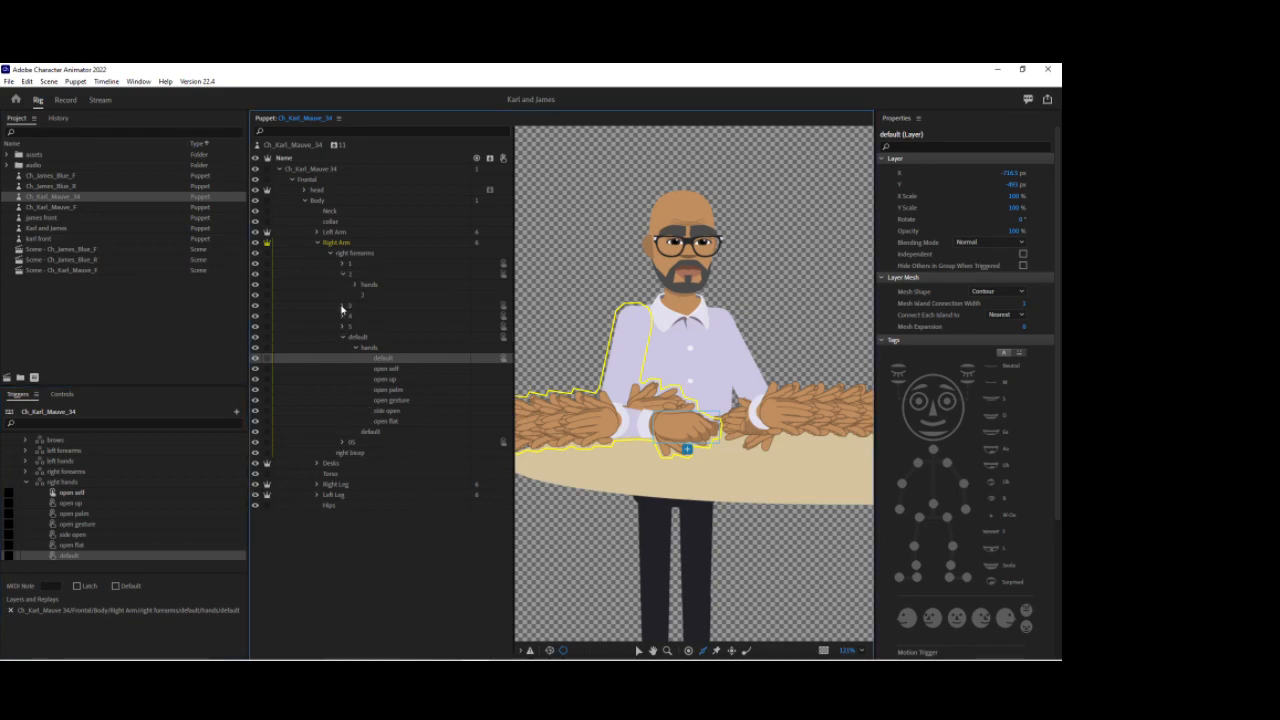
pyautogui.click(342, 306)
pyautogui.click(342, 337)
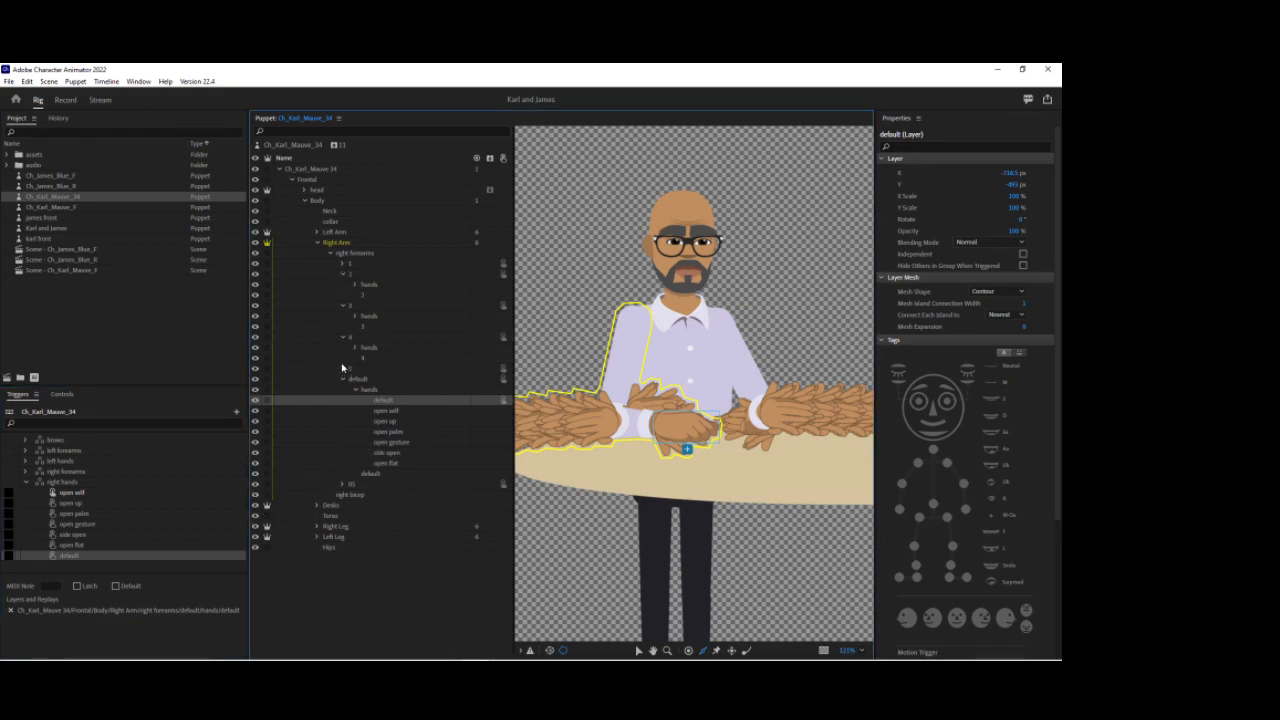
pyautogui.click(342, 368)
pyautogui.click(342, 505)
pyautogui.click(354, 515)
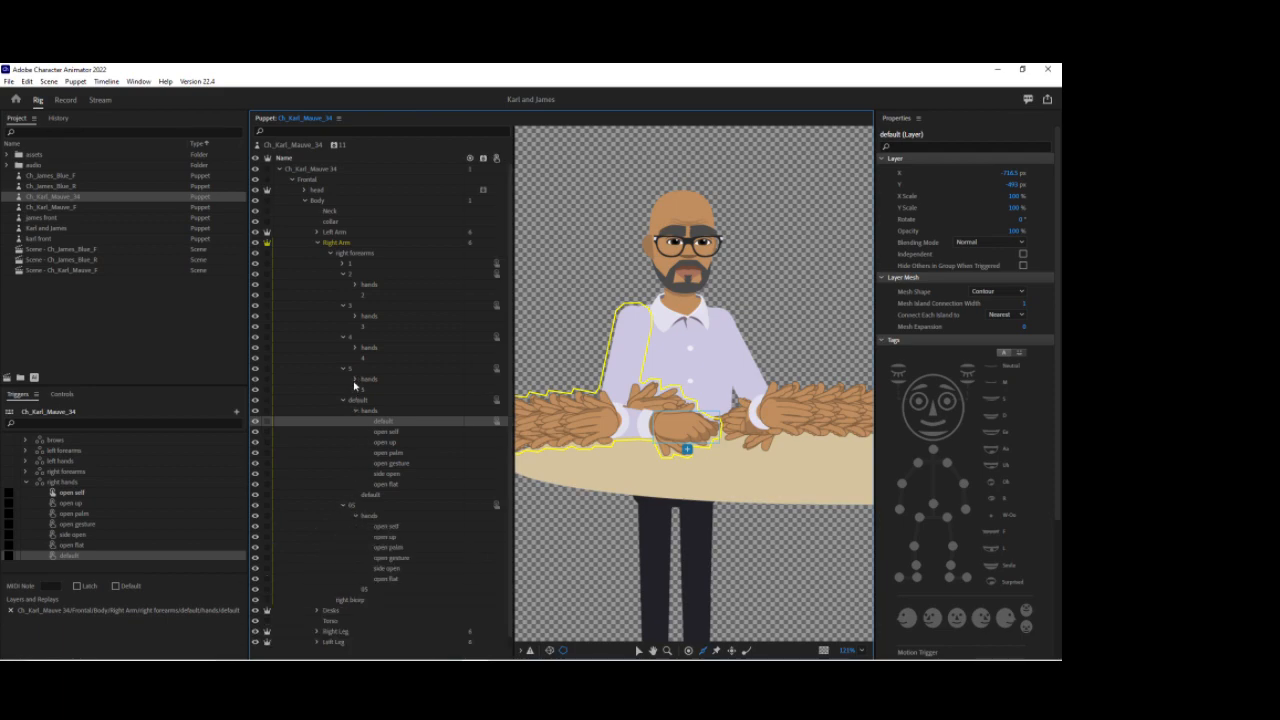
pyautogui.click(355, 379)
pyautogui.click(355, 347)
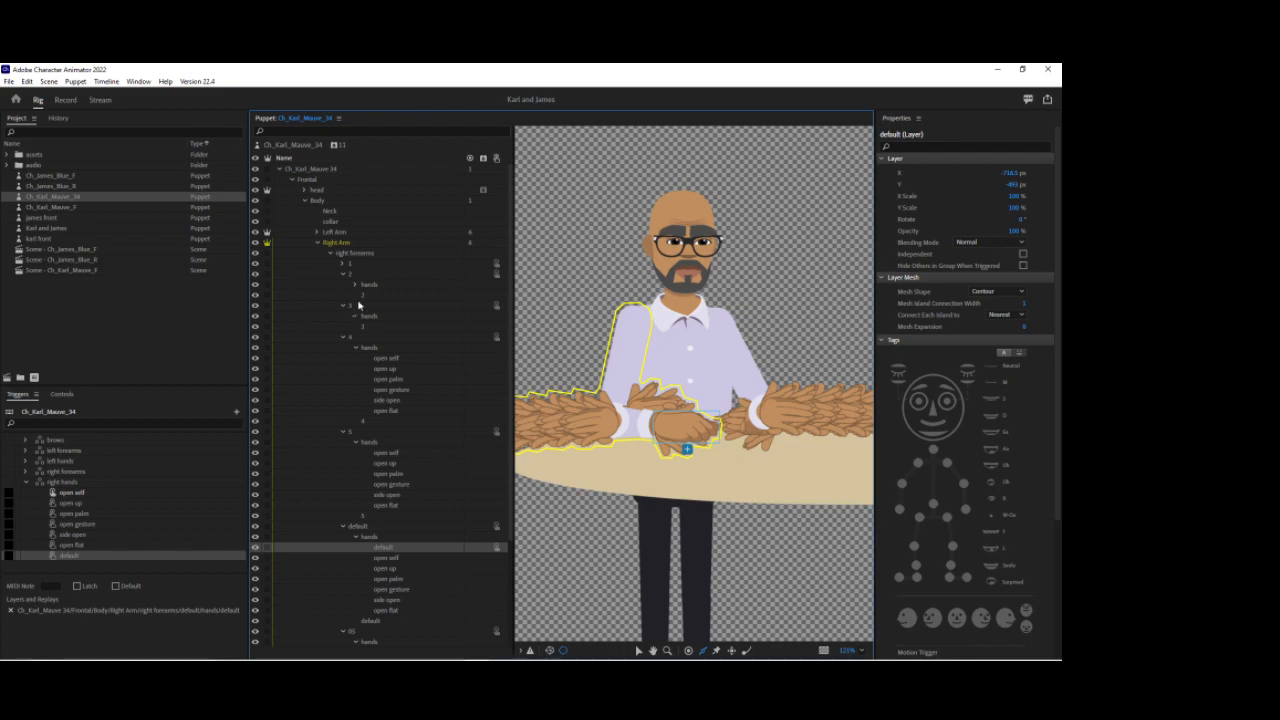
pyautogui.click(355, 315)
pyautogui.click(355, 284)
pyautogui.scroll(-2, 429, 291)
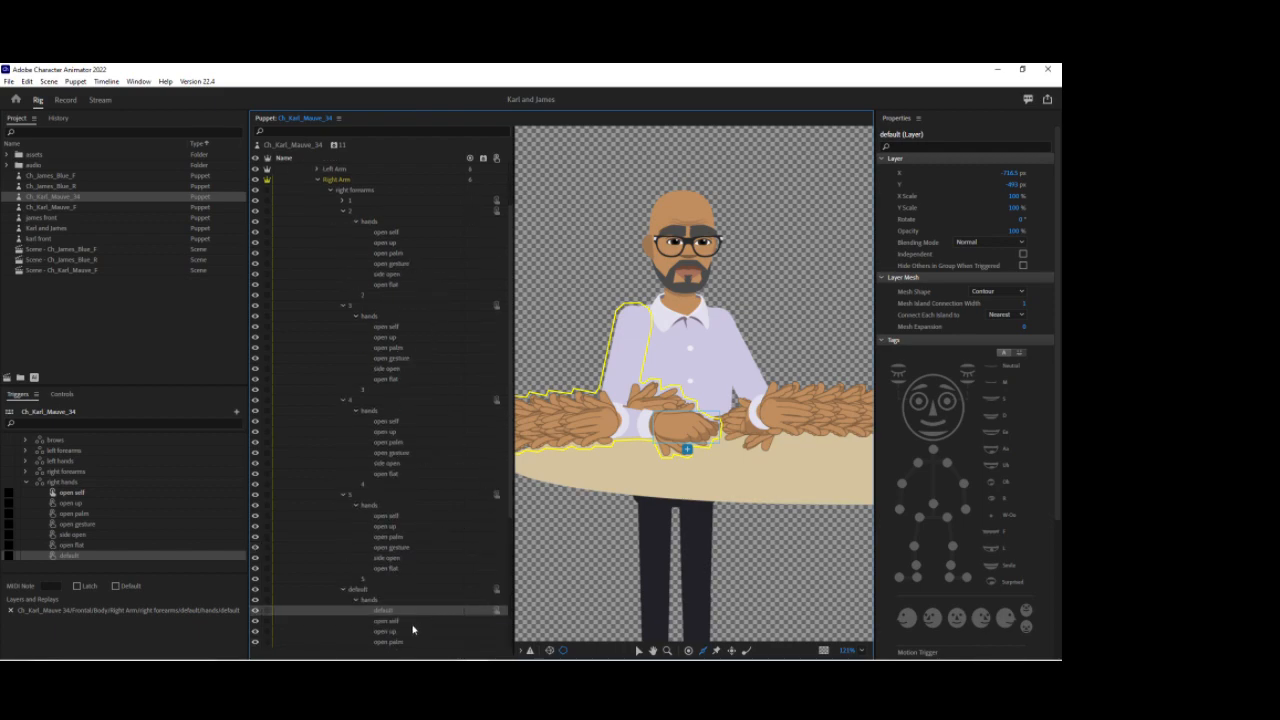
pyautogui.scroll(-4, 410, 622)
pyautogui.scroll(3, 405, 605)
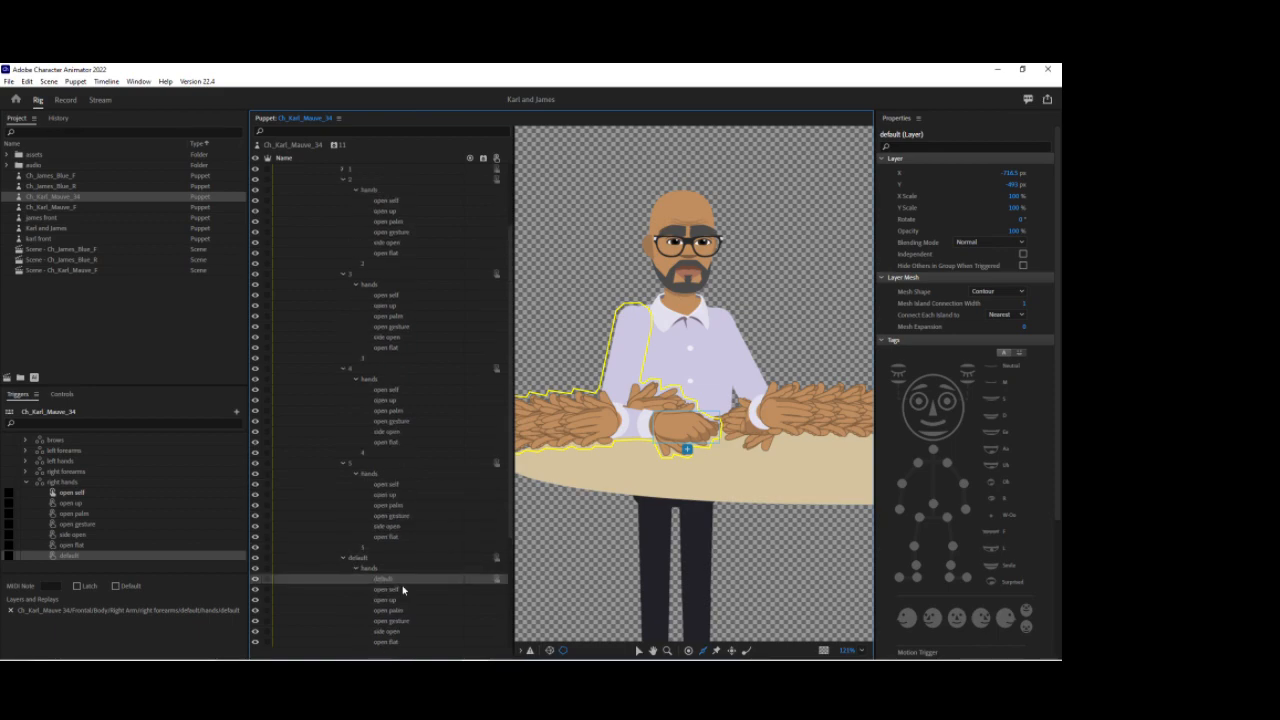
pyautogui.scroll(1, 408, 400)
pyautogui.click(388, 232)
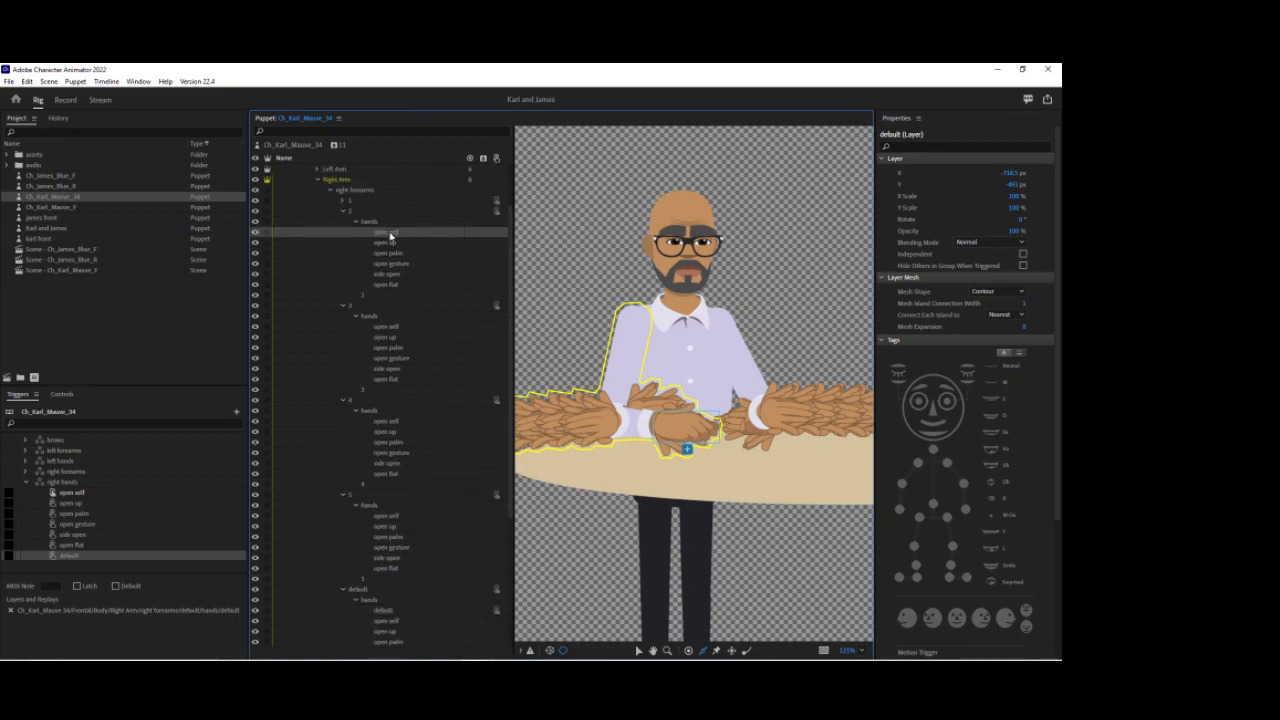
pyautogui.keyDown('ctrl'); pyautogui.click(387, 327); pyautogui.keyUp('ctrl')
pyautogui.keyDown('ctrl'); pyautogui.click(398, 424); pyautogui.keyUp('ctrl')
pyautogui.keyDown('ctrl'); pyautogui.click(388, 518); pyautogui.keyUp('ctrl')
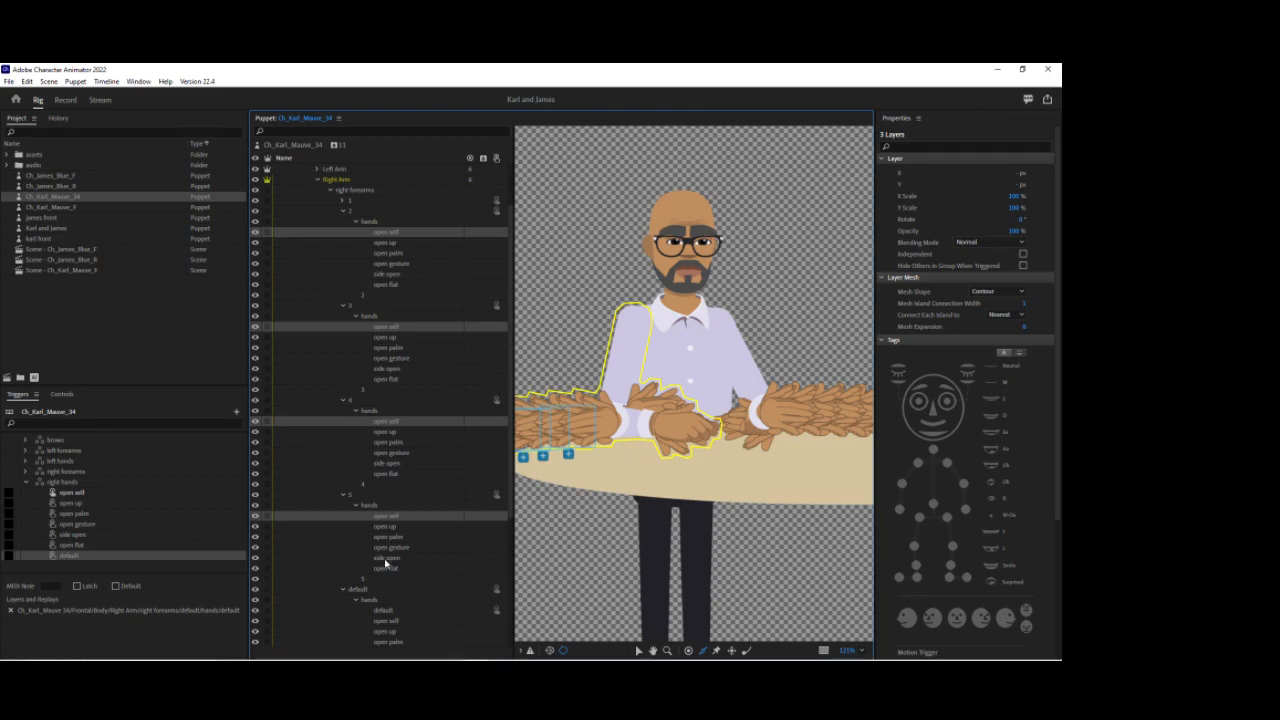
pyautogui.keyDown('ctrl'); pyautogui.click(388, 621); pyautogui.keyUp('ctrl')
pyautogui.scroll(-4, 394, 565)
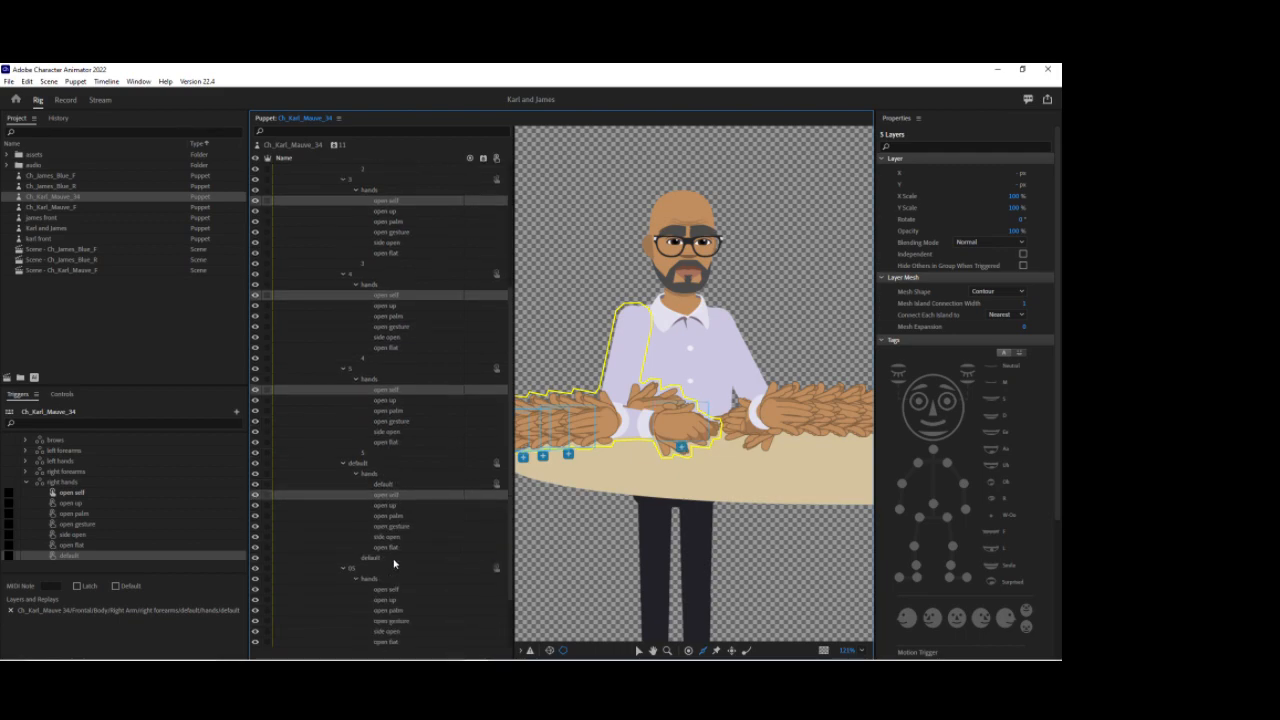
pyautogui.keyDown('ctrl'); pyautogui.click(388, 594); pyautogui.keyUp('ctrl')
pyautogui.moveTo(388, 594); pyautogui.dragTo(120, 496)
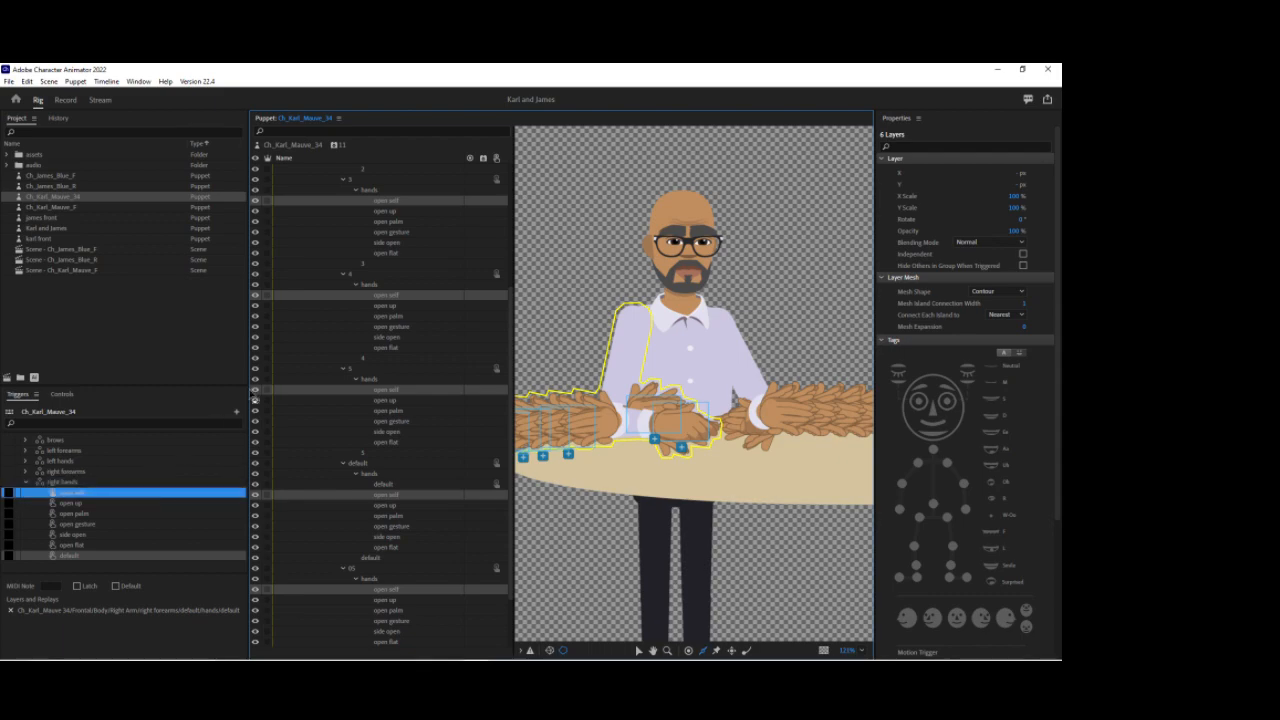
pyautogui.scroll(3, 402, 213)
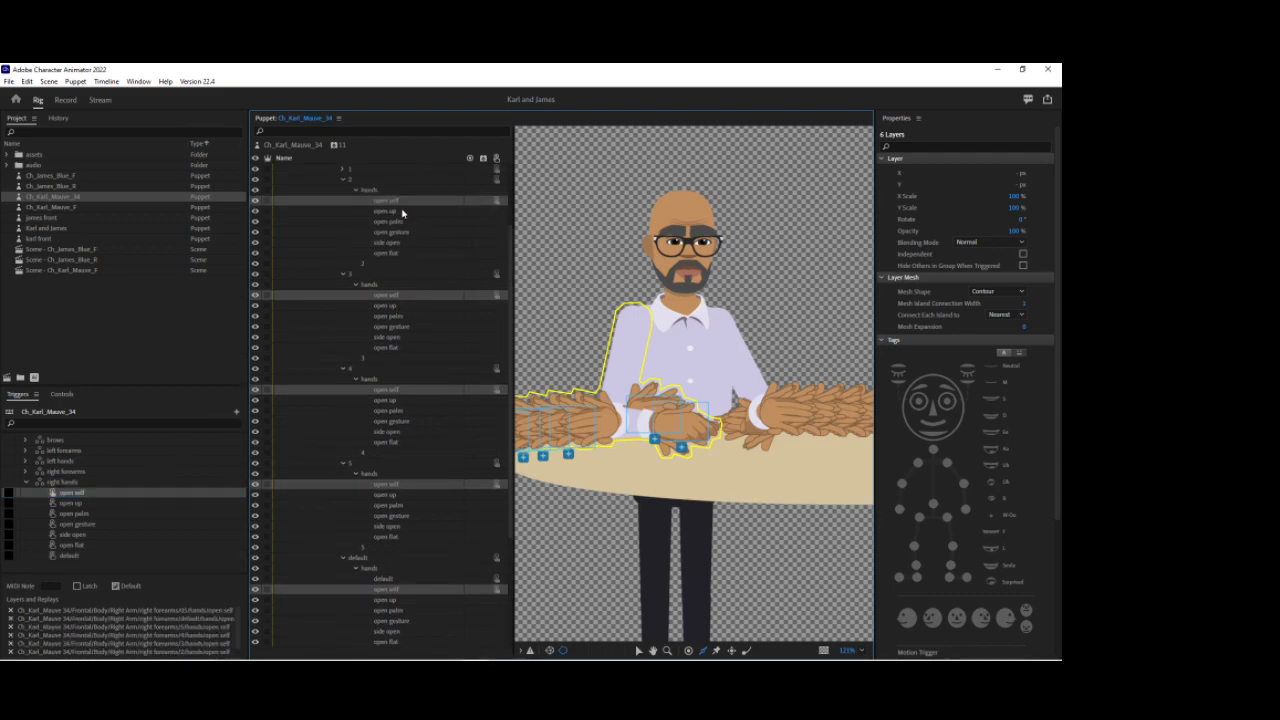
# Step: Add the open up hand layers from every right forearm variant into the open up swap of right hands
pyautogui.click(400, 211)
pyautogui.keyDown('ctrl'); pyautogui.click(393, 305); pyautogui.keyUp('ctrl')
pyautogui.keyDown('ctrl'); pyautogui.click(396, 401); pyautogui.keyUp('ctrl')
pyautogui.keyDown('ctrl'); pyautogui.click(398, 495); pyautogui.keyUp('ctrl')
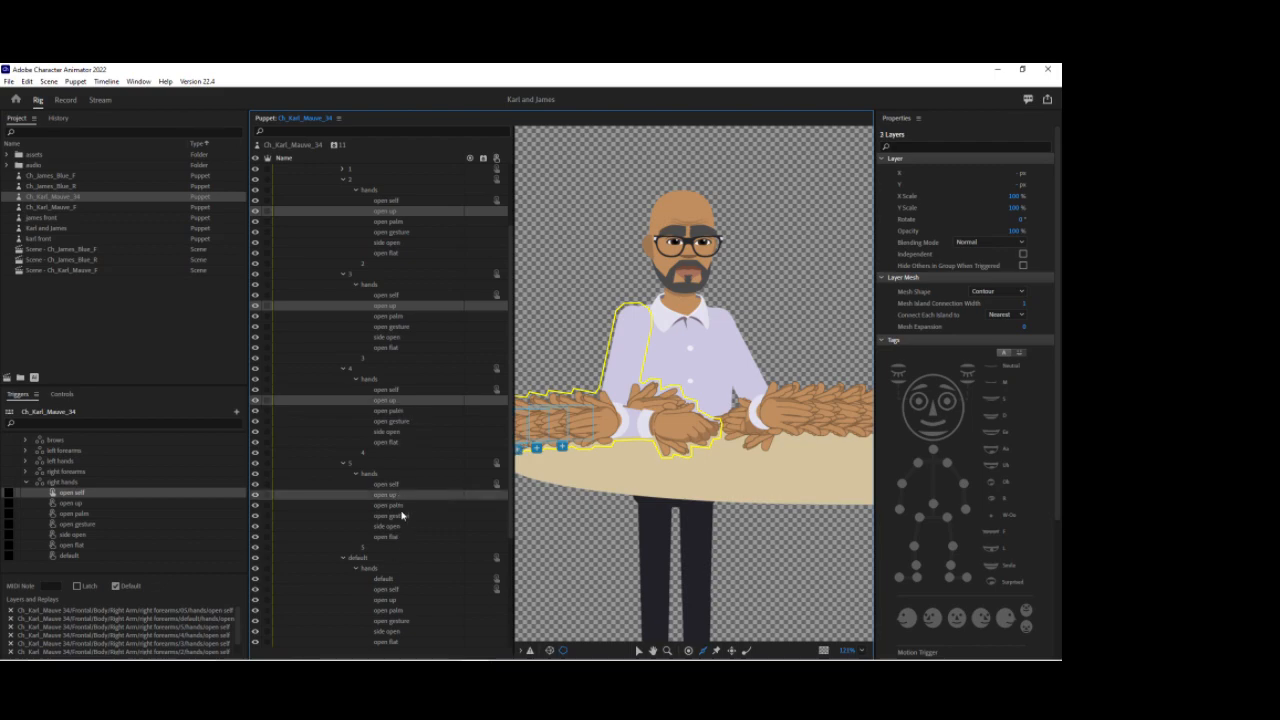
pyautogui.keyDown('ctrl'); pyautogui.click(396, 600); pyautogui.keyUp('ctrl')
pyautogui.scroll(-3, 398, 580)
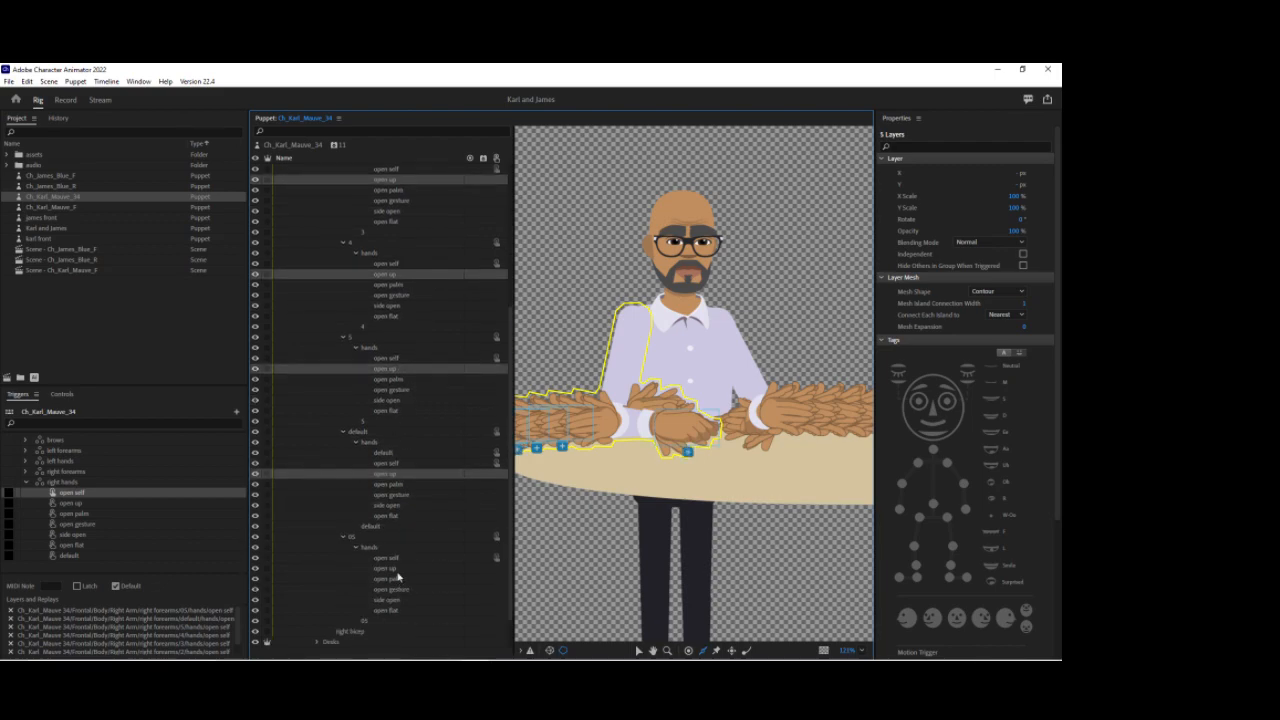
pyautogui.keyDown('ctrl'); pyautogui.click(398, 571); pyautogui.keyUp('ctrl')
pyautogui.moveTo(398, 571); pyautogui.dragTo(137, 507)
# Step: Add the open palm hand layers from every right forearm variant into the open palm swap of right hands
pyautogui.scroll(3, 362, 466)
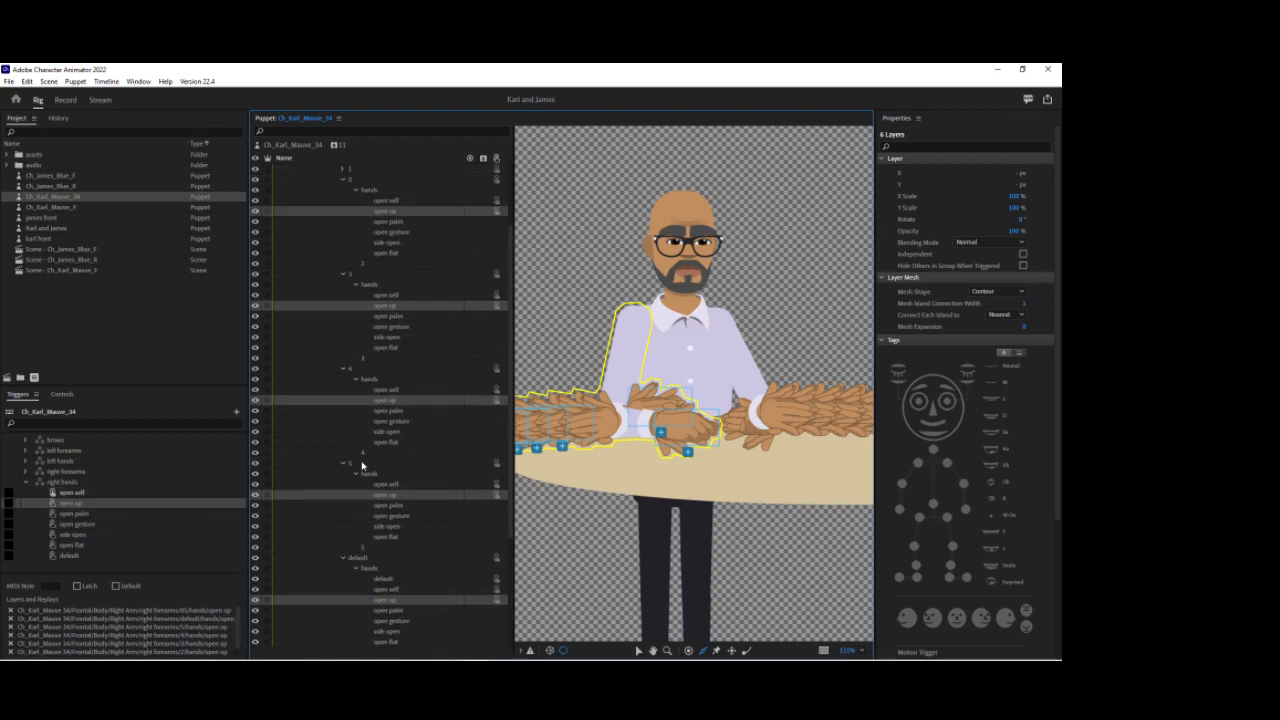
pyautogui.click(390, 222)
pyautogui.keyDown('ctrl'); pyautogui.click(393, 317); pyautogui.keyUp('ctrl')
pyautogui.keyDown('ctrl'); pyautogui.click(394, 411); pyautogui.keyUp('ctrl')
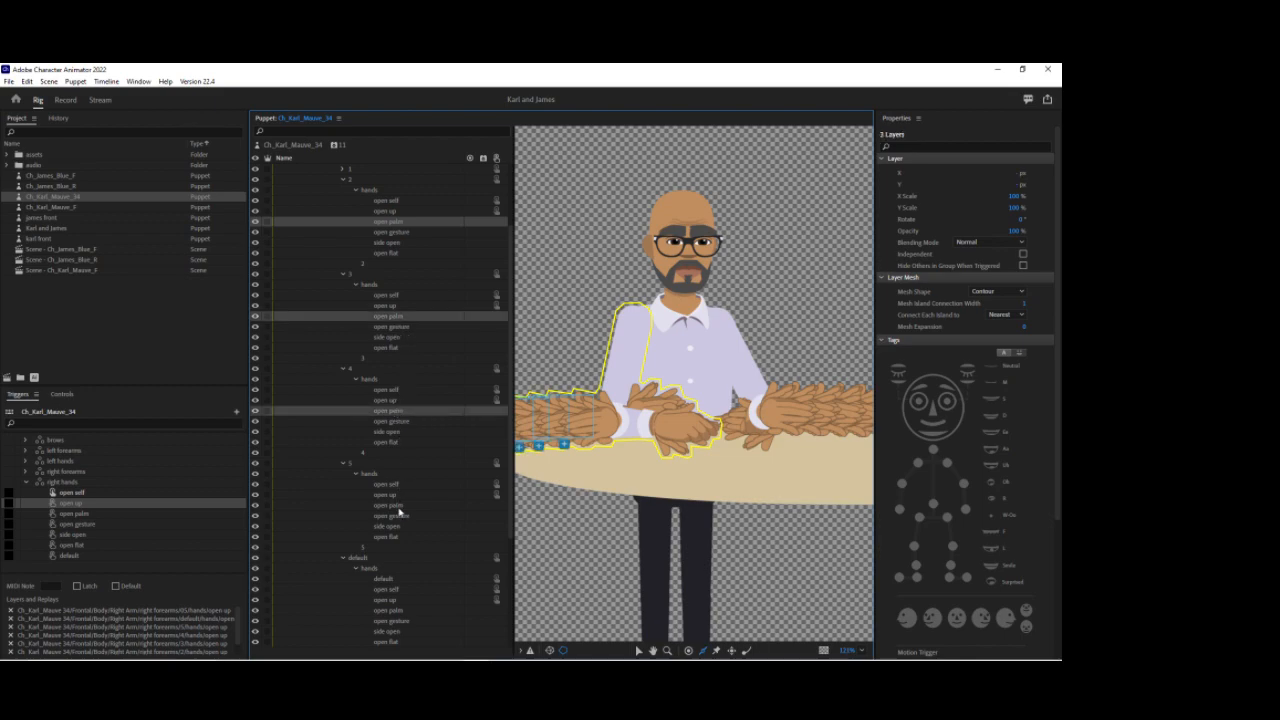
pyautogui.keyDown('ctrl'); pyautogui.click(395, 506); pyautogui.keyUp('ctrl')
pyautogui.keyDown('ctrl'); pyautogui.click(397, 612); pyautogui.keyUp('ctrl')
pyautogui.scroll(-5, 420, 600)
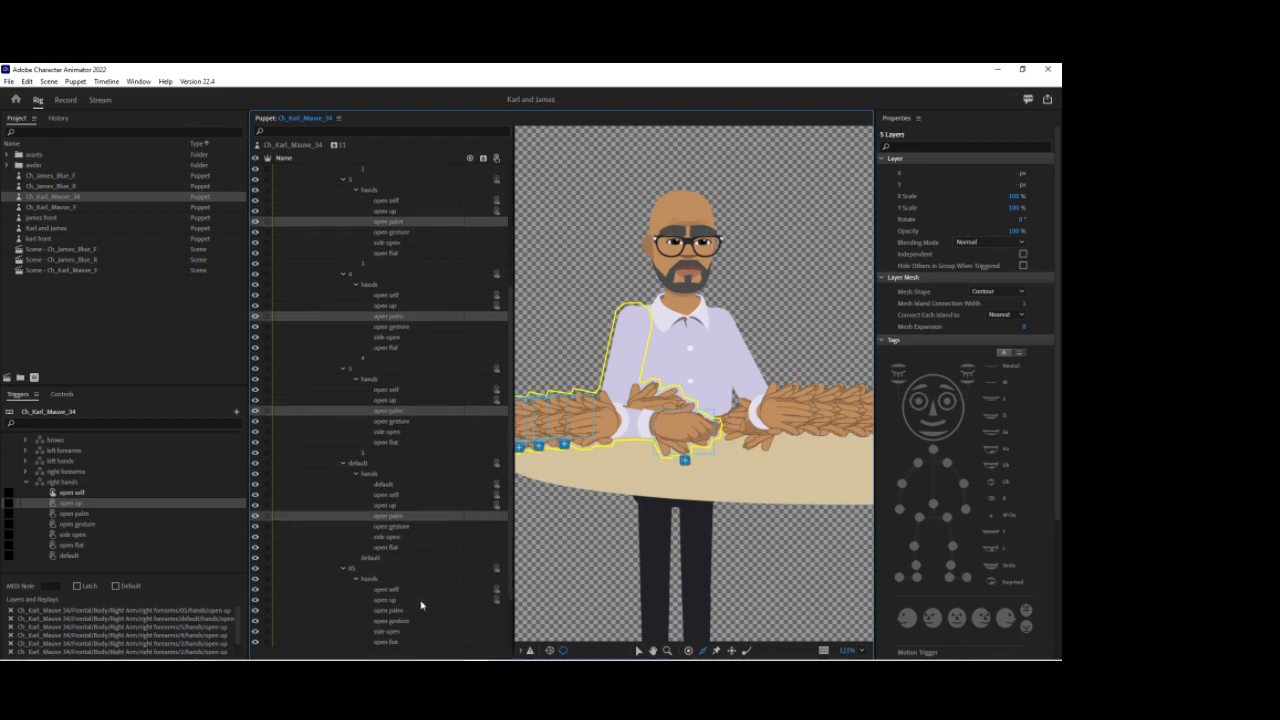
pyautogui.keyDown('ctrl'); pyautogui.click(403, 549); pyautogui.keyUp('ctrl')
pyautogui.moveTo(403, 551); pyautogui.dragTo(186, 519)
# Step: Add the open gesture hand layers from every right forearm variant into the open gesture swap of right hands
pyautogui.scroll(4, 354, 465)
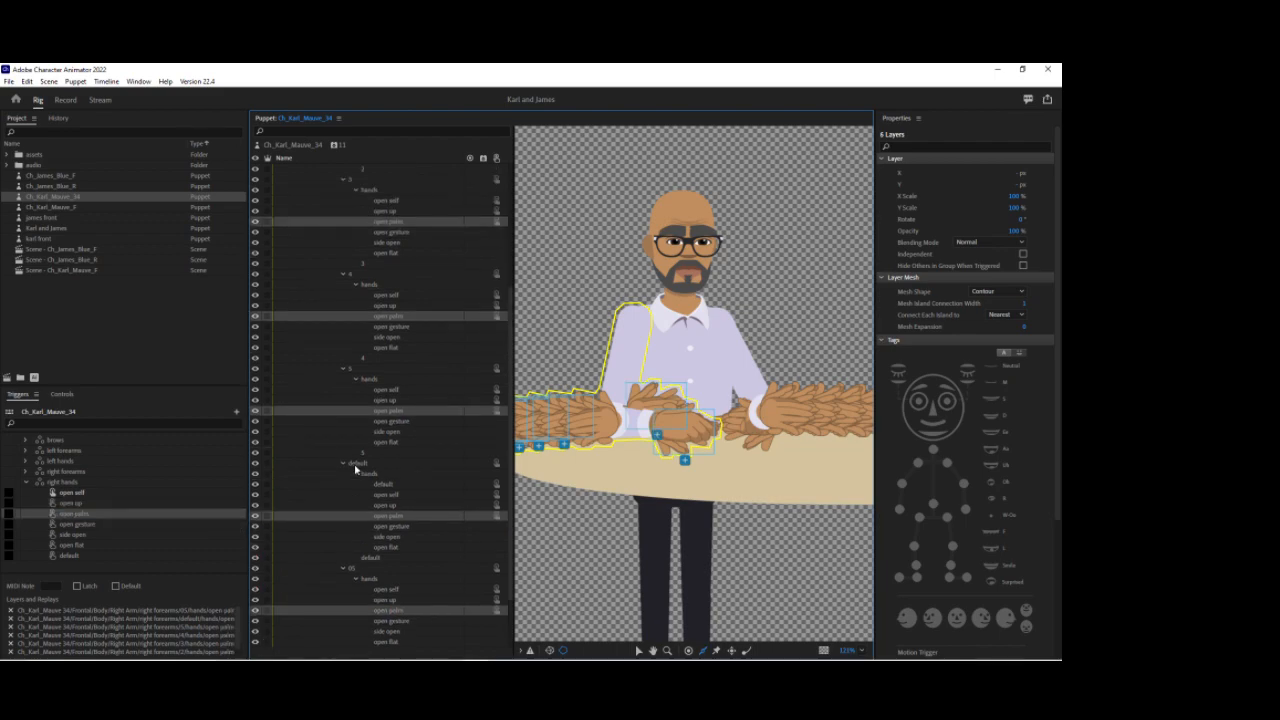
pyautogui.click(389, 201)
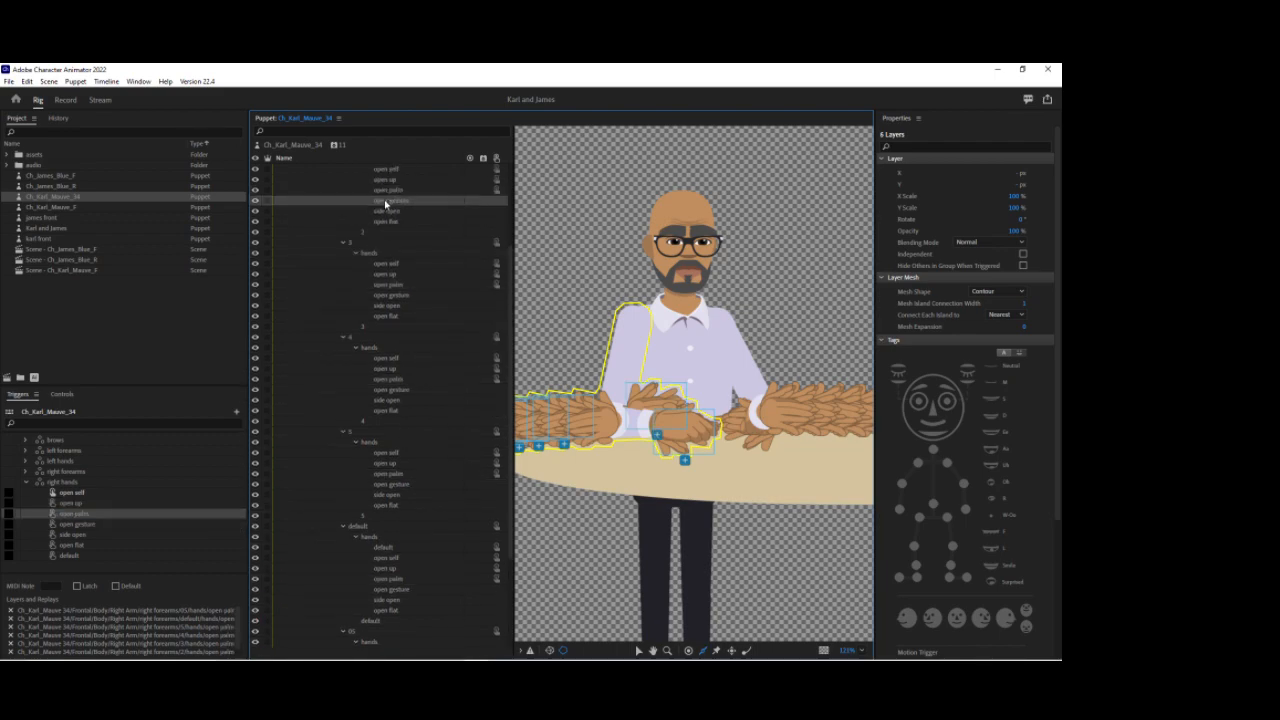
pyautogui.keyDown('ctrl'); pyautogui.click(397, 296); pyautogui.keyUp('ctrl')
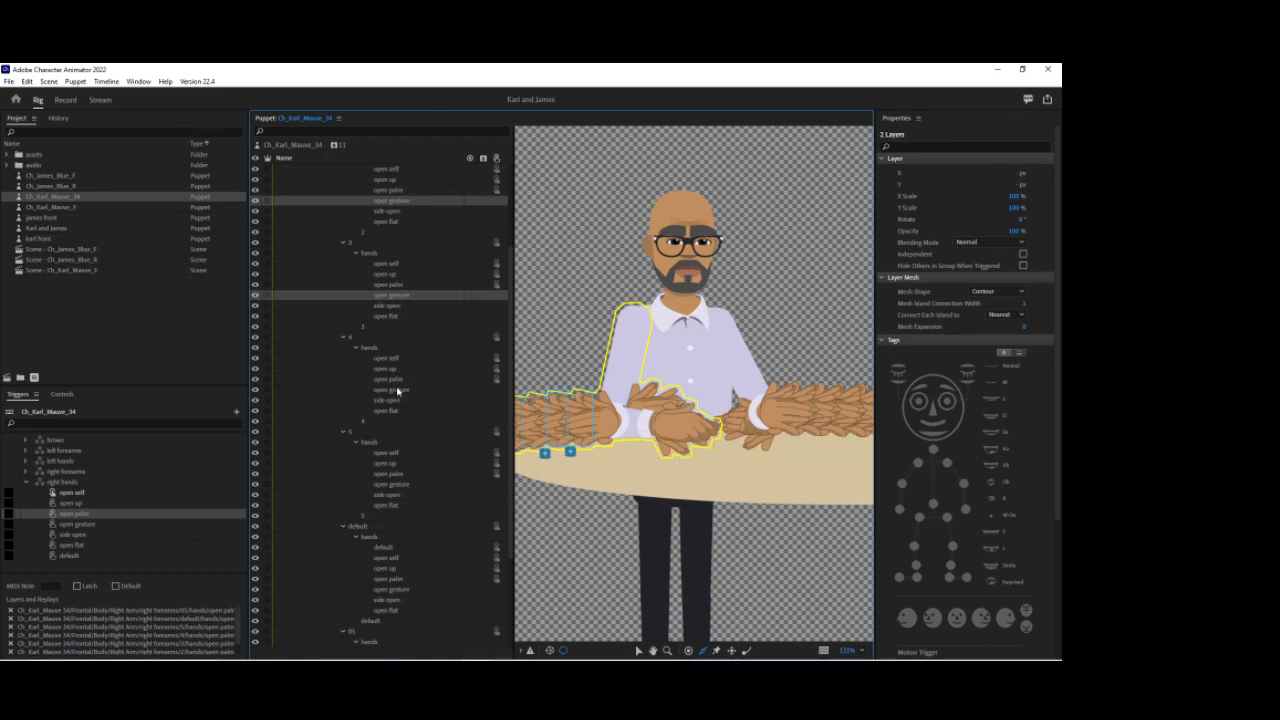
pyautogui.keyDown('ctrl'); pyautogui.click(397, 390); pyautogui.keyUp('ctrl')
pyautogui.keyDown('ctrl'); pyautogui.click(397, 485); pyautogui.keyUp('ctrl')
pyautogui.keyDown('ctrl'); pyautogui.click(405, 590); pyautogui.keyUp('ctrl')
pyautogui.scroll(-2, 408, 580)
pyautogui.keyDown('ctrl'); pyautogui.click(404, 590); pyautogui.keyUp('ctrl')
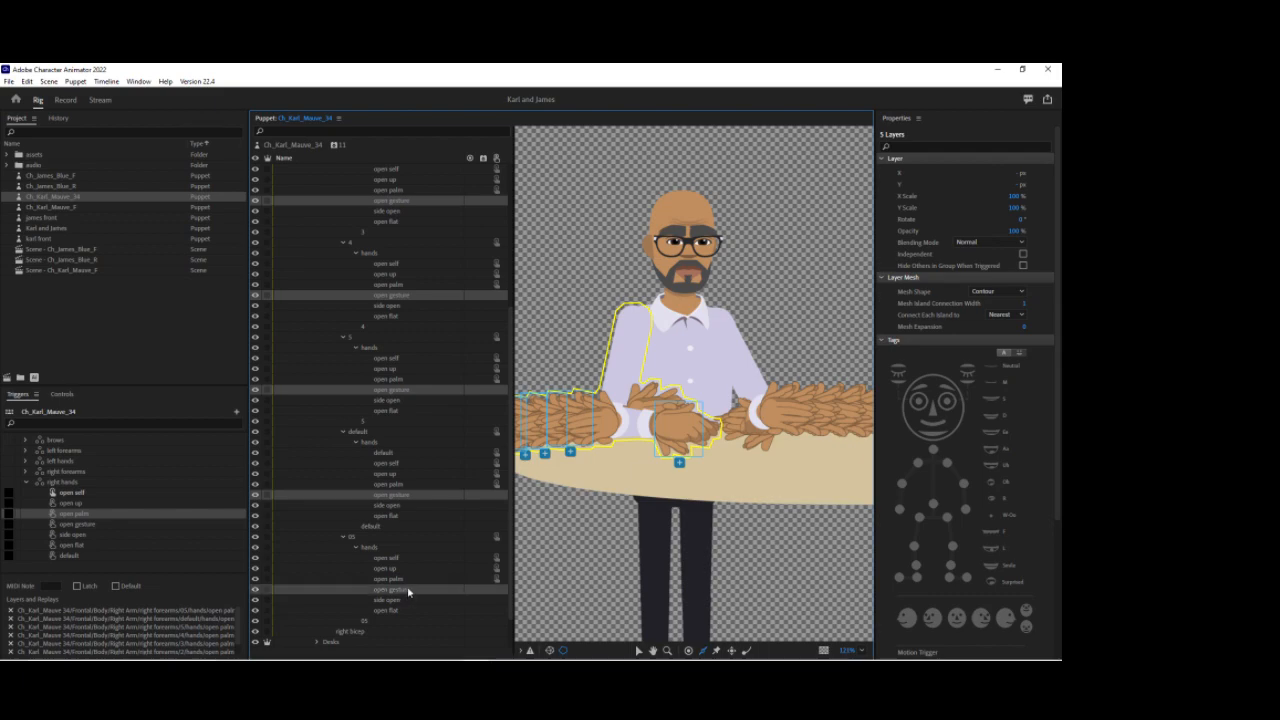
pyautogui.moveTo(395, 588); pyautogui.dragTo(165, 527)
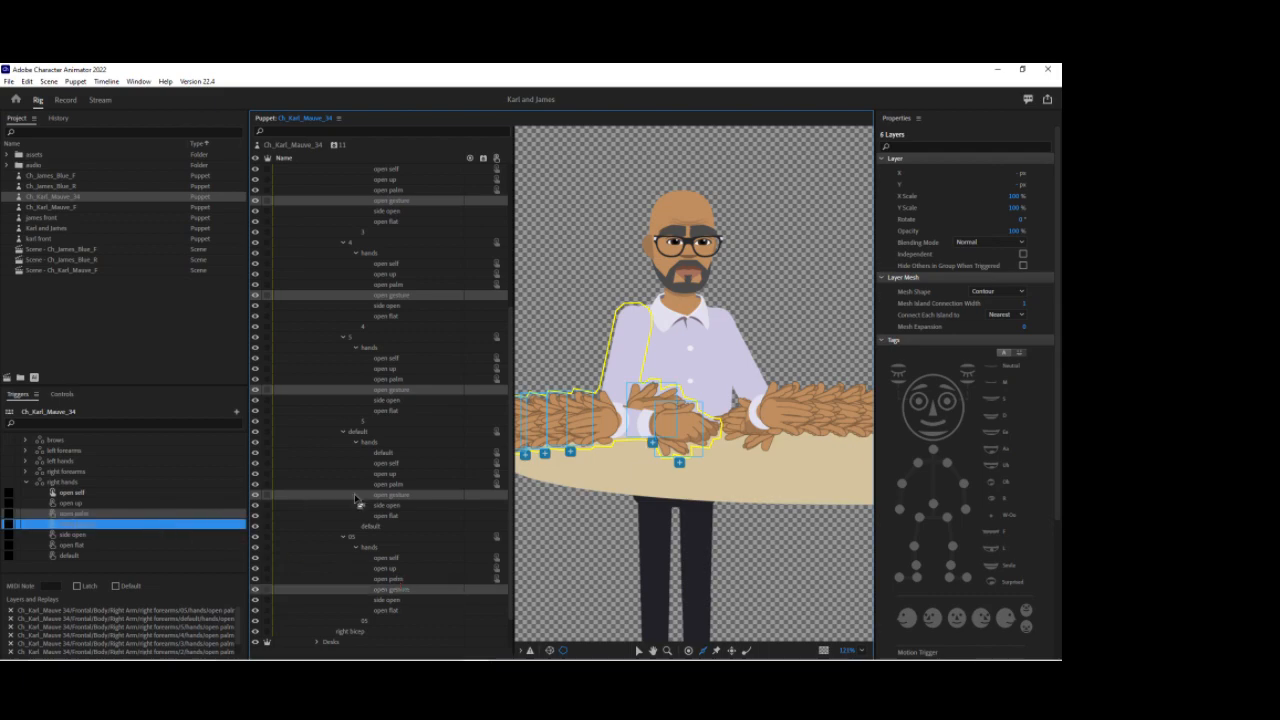
# Step: Add the side open hand layers from every right forearm variant into the side open swap of right hands
pyautogui.scroll(4, 380, 486)
pyautogui.click(396, 243)
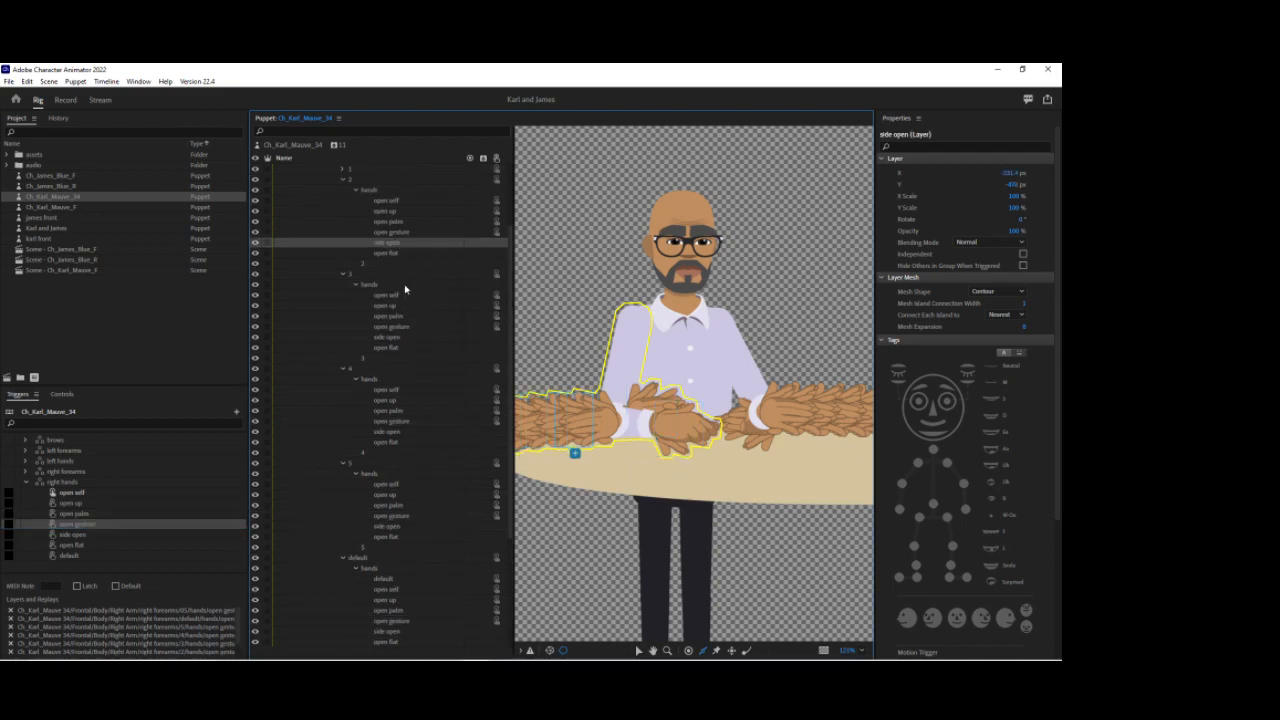
pyautogui.keyDown('ctrl'); pyautogui.click(399, 338); pyautogui.keyUp('ctrl')
pyautogui.keyDown('ctrl'); pyautogui.click(392, 433); pyautogui.keyUp('ctrl')
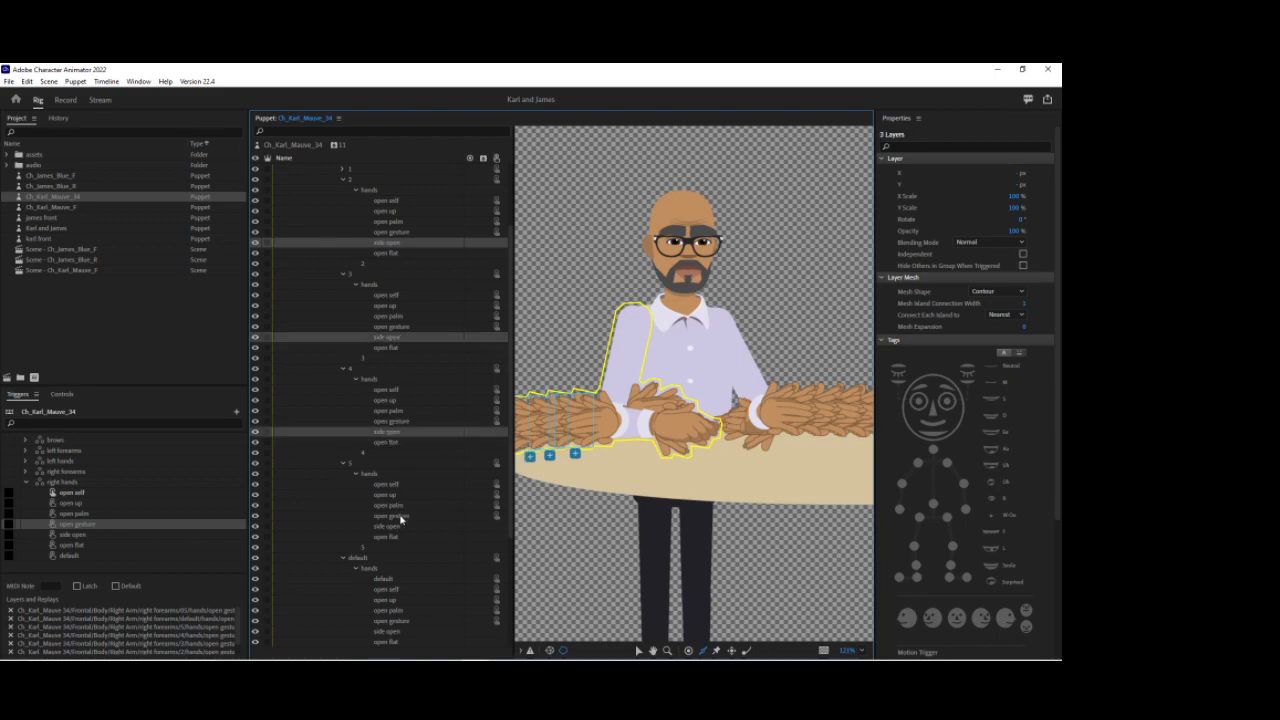
pyautogui.keyDown('ctrl'); pyautogui.click(400, 528); pyautogui.keyUp('ctrl')
pyautogui.keyDown('ctrl'); pyautogui.click(391, 633); pyautogui.keyUp('ctrl')
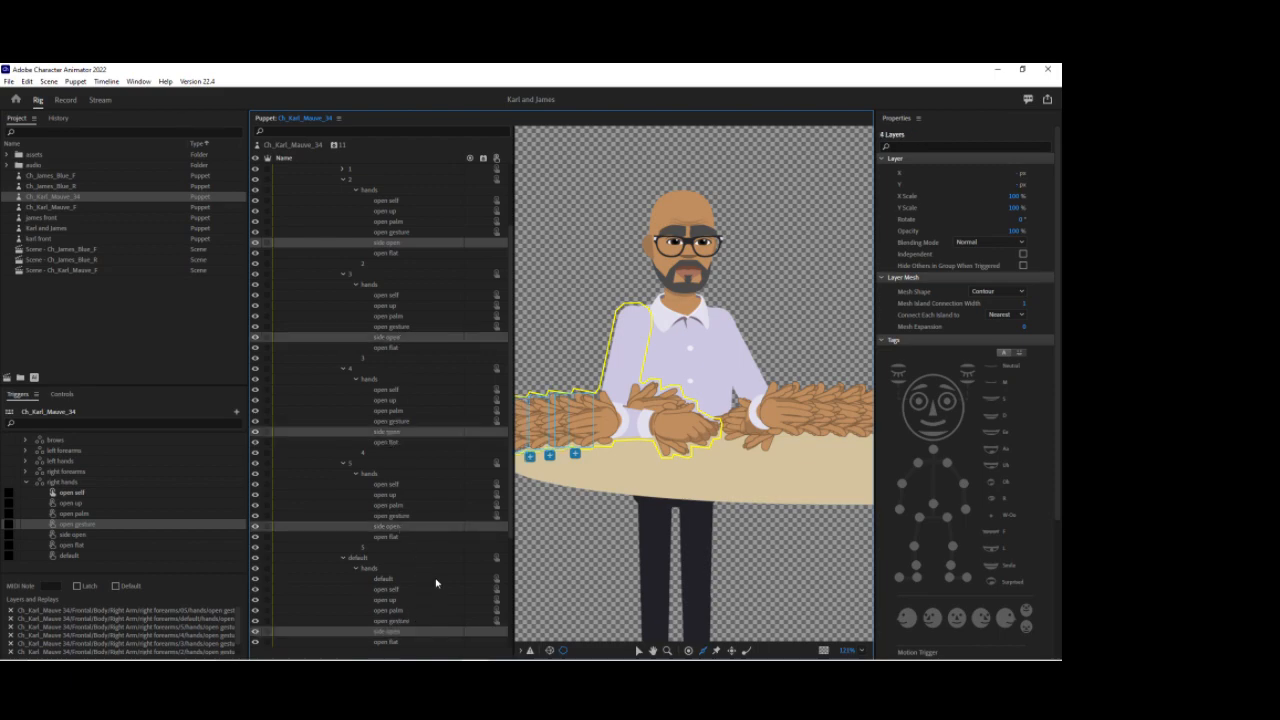
pyautogui.scroll(-5, 437, 586)
pyautogui.keyDown('ctrl'); pyautogui.click(397, 571); pyautogui.keyUp('ctrl')
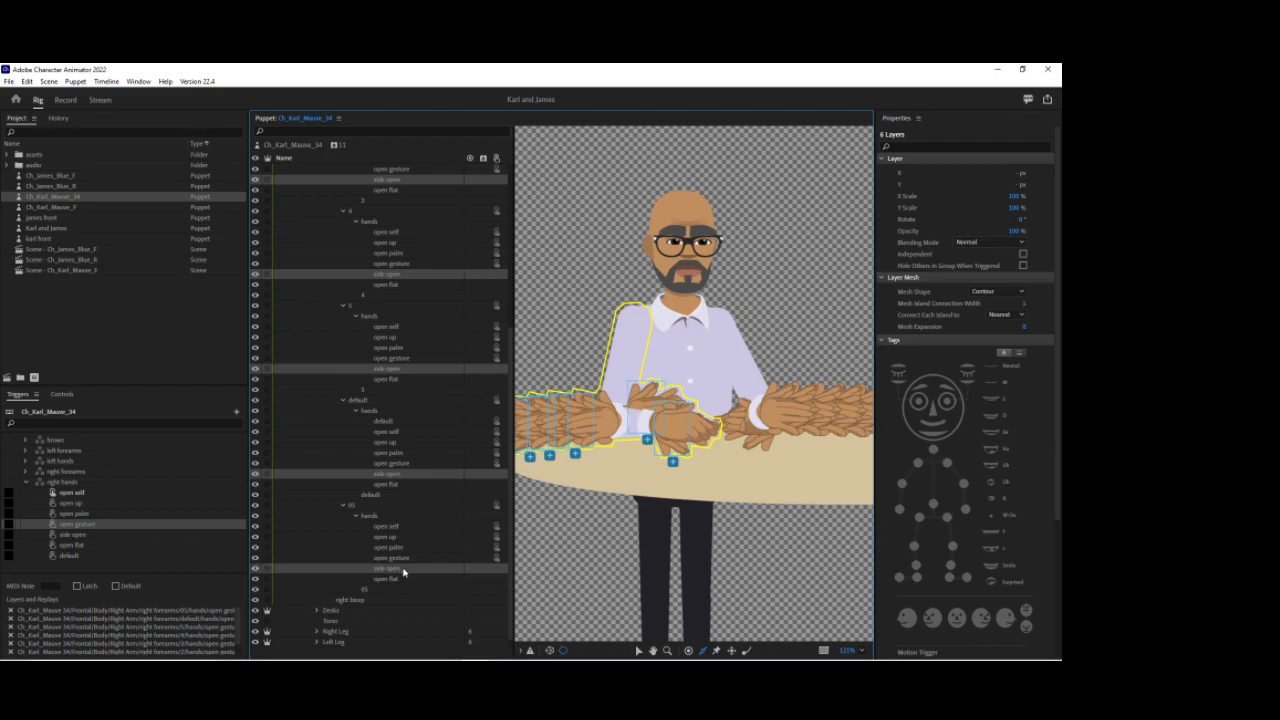
pyautogui.moveTo(403, 572); pyautogui.dragTo(157, 538)
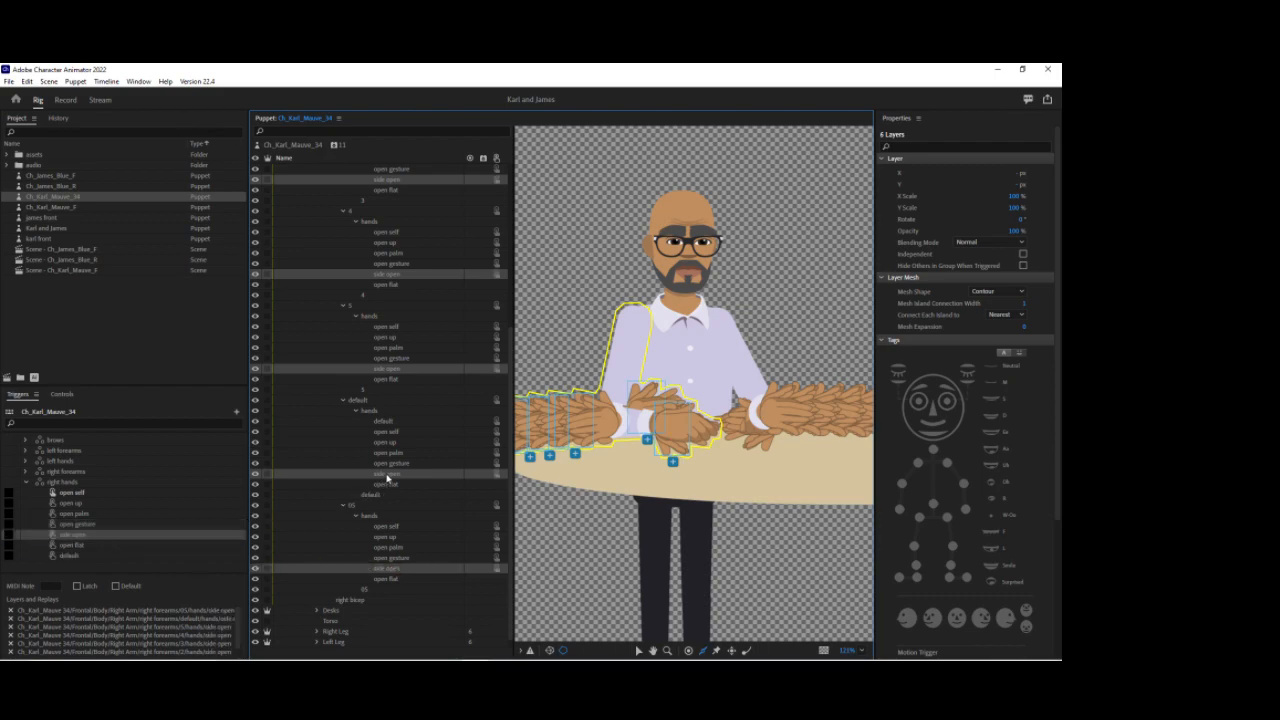
# Step: Add the open flat hand layers from every right forearm variant into the open flat swap of right hands
pyautogui.scroll(4, 409, 431)
pyautogui.scroll(2, 400, 229)
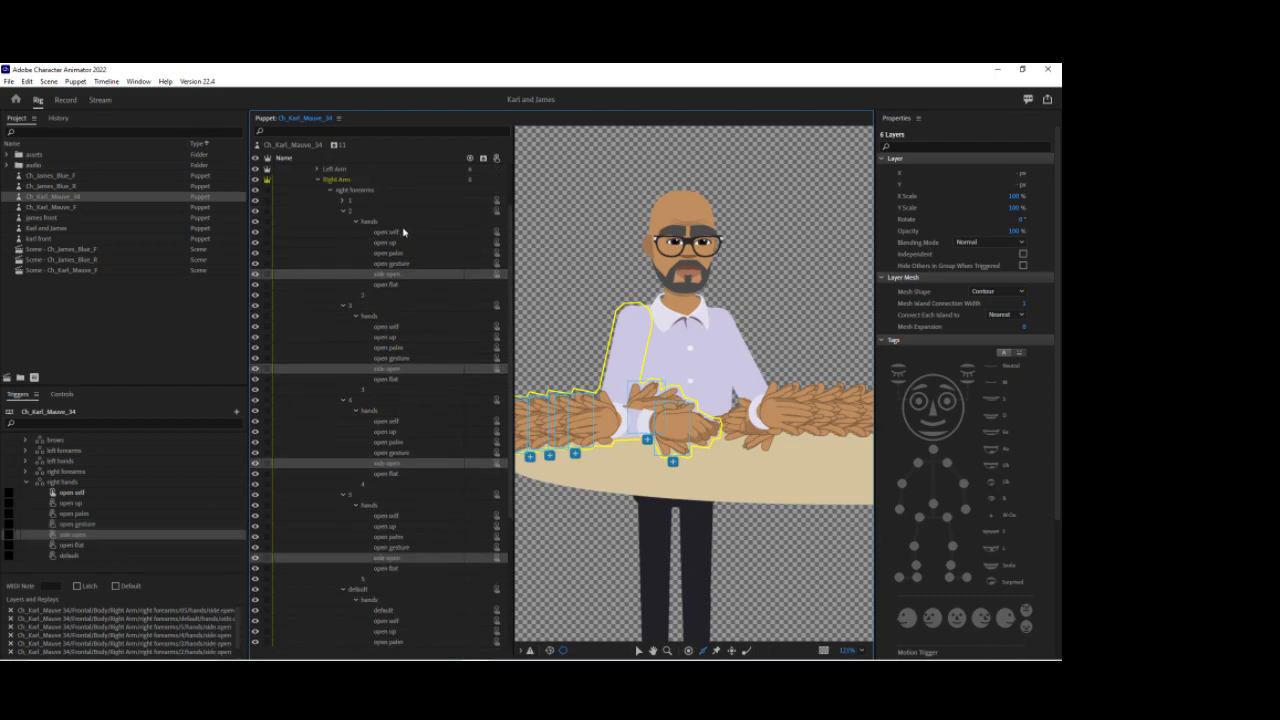
pyautogui.click(405, 287)
pyautogui.keyDown('ctrl'); pyautogui.click(400, 379); pyautogui.keyUp('ctrl')
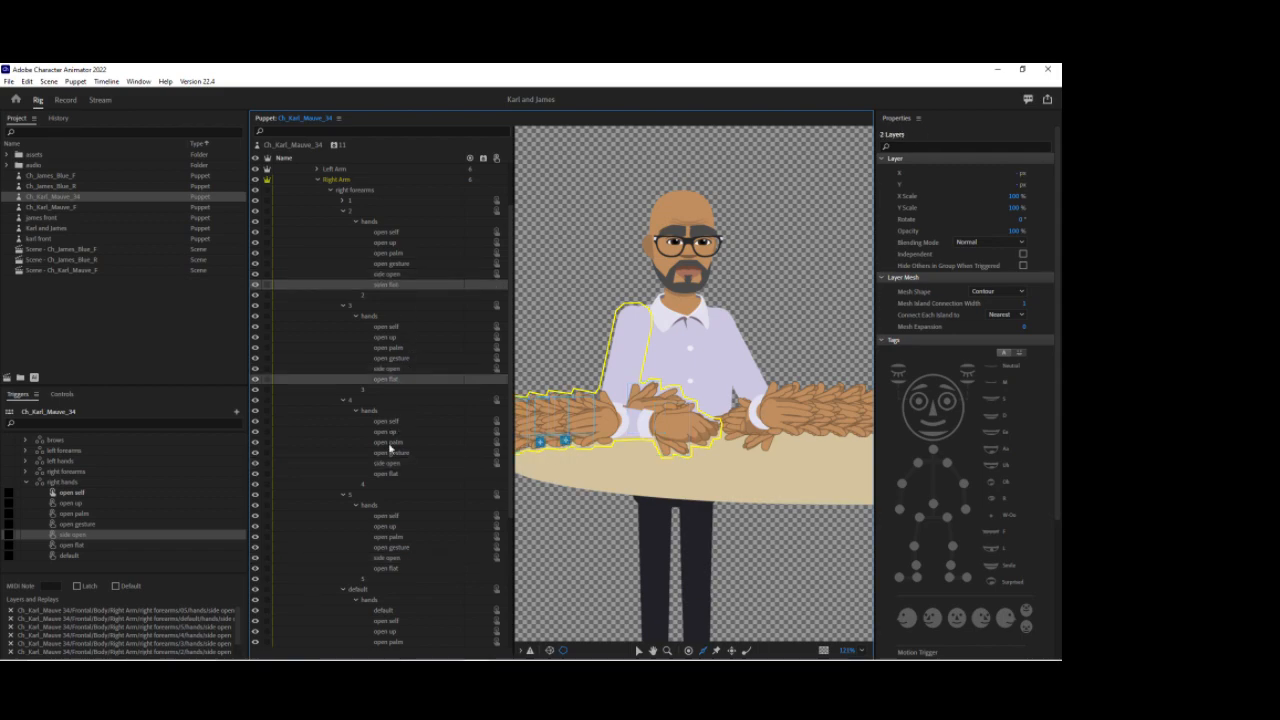
pyautogui.keyDown('ctrl'); pyautogui.click(398, 473); pyautogui.keyUp('ctrl')
pyautogui.keyDown('ctrl'); pyautogui.click(420, 568); pyautogui.keyUp('ctrl')
pyautogui.scroll(-3, 440, 556)
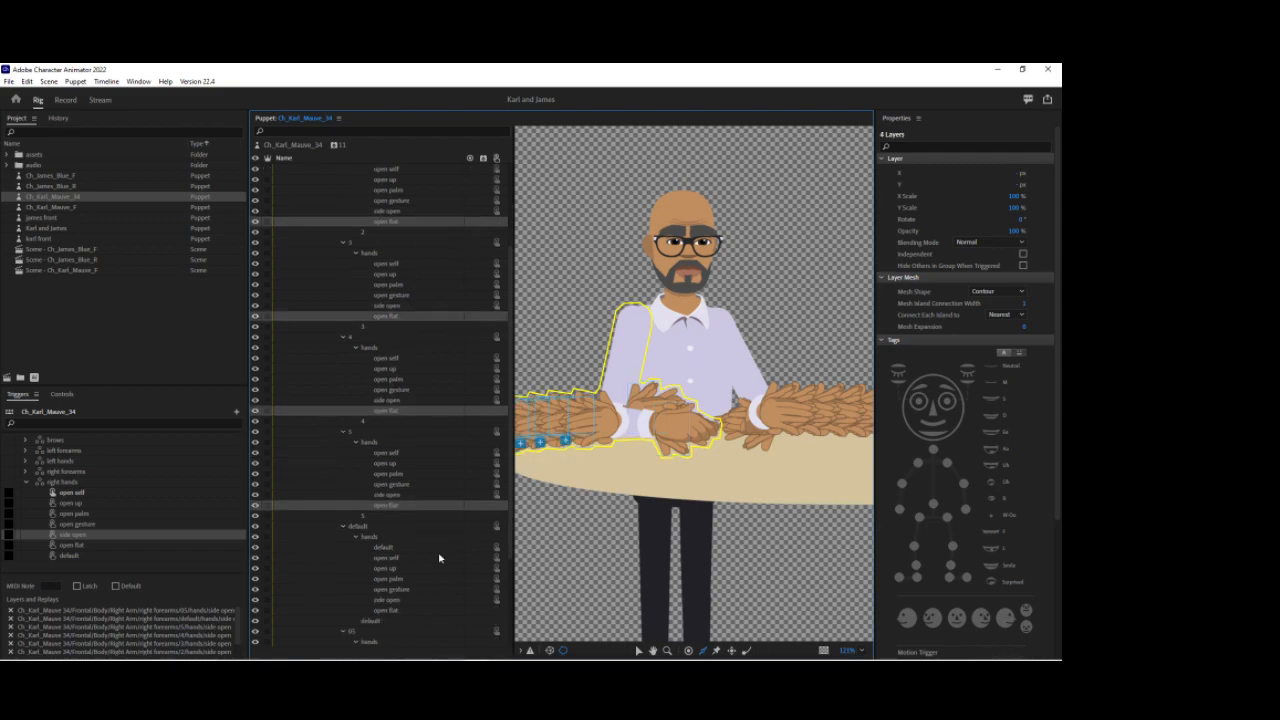
pyautogui.click(376, 580)
pyautogui.scroll(3, 414, 310)
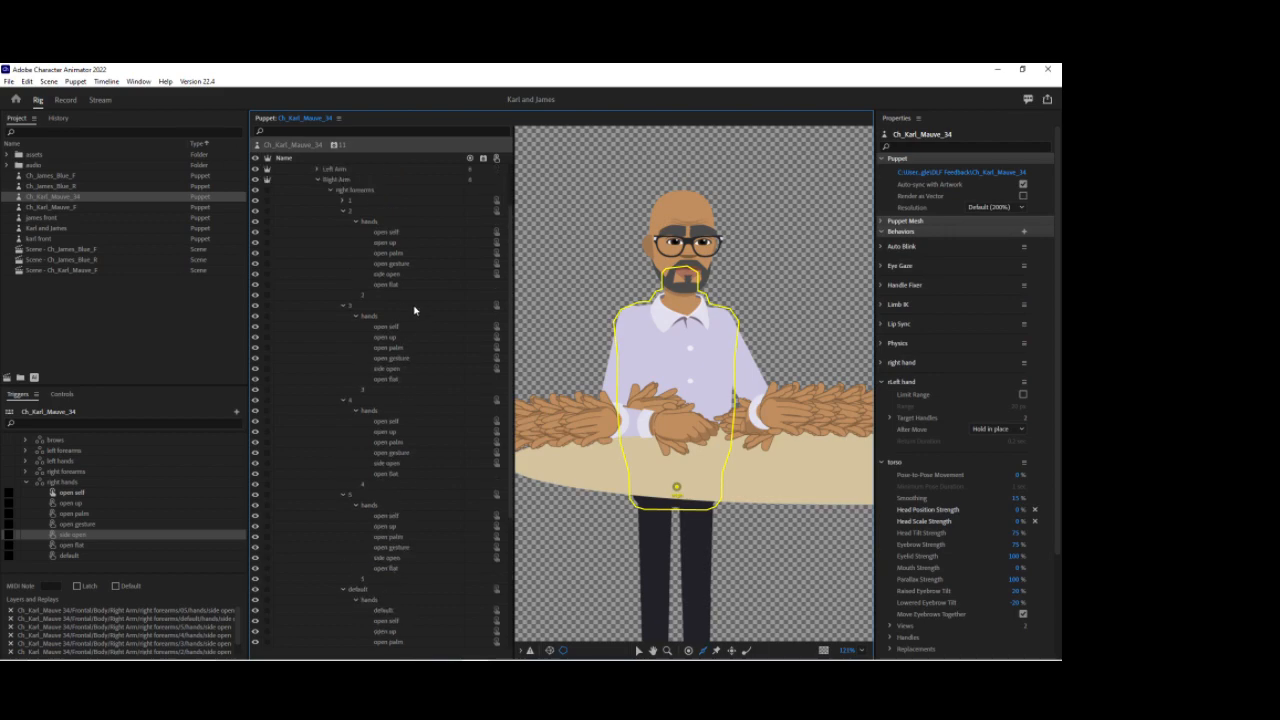
pyautogui.click(397, 285)
pyautogui.keyDown('ctrl'); pyautogui.click(393, 379); pyautogui.keyUp('ctrl')
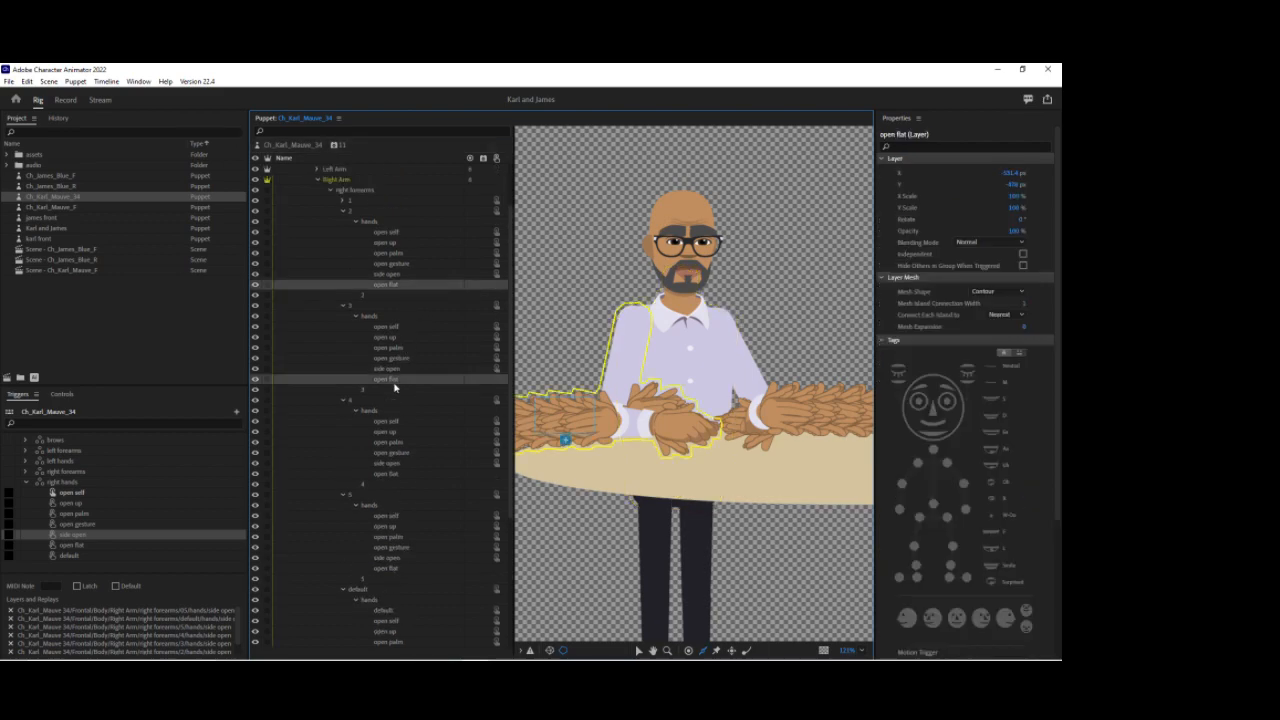
pyautogui.keyDown('ctrl'); pyautogui.click(391, 474); pyautogui.keyUp('ctrl')
pyautogui.keyDown('ctrl'); pyautogui.click(393, 570); pyautogui.keyUp('ctrl')
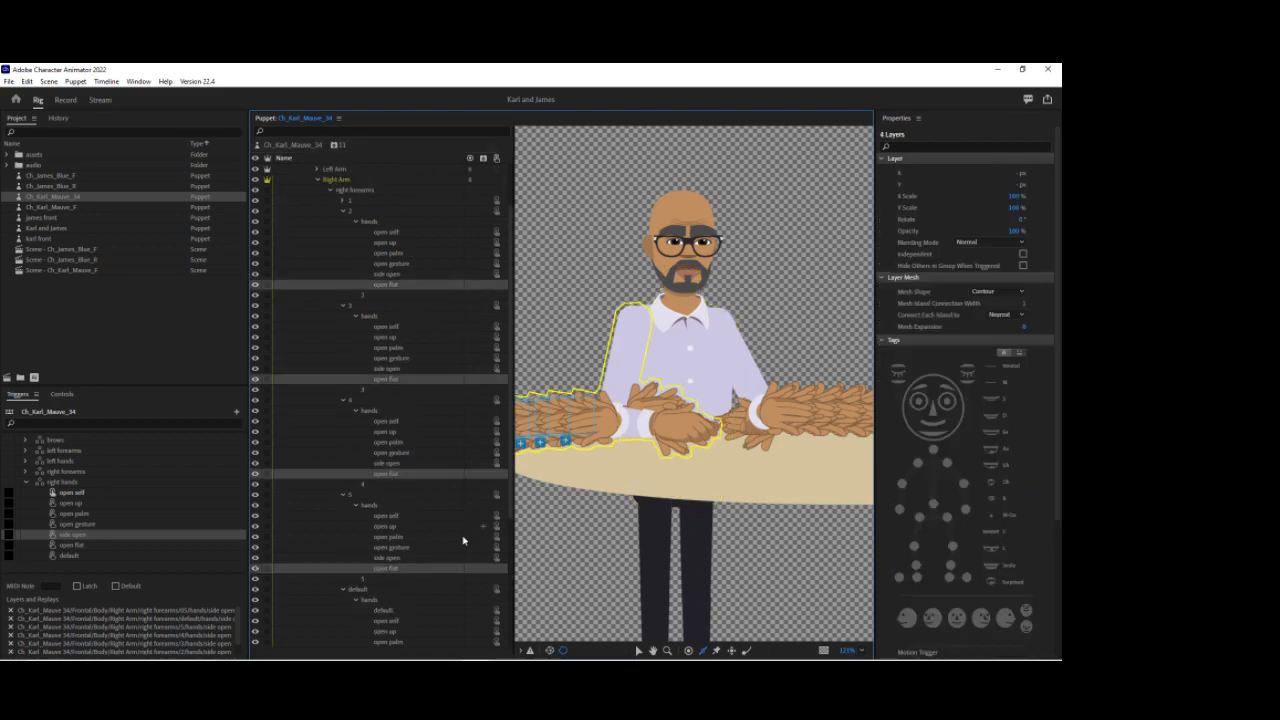
pyautogui.scroll(-4, 474, 529)
pyautogui.keyDown('ctrl'); pyautogui.click(392, 549); pyautogui.keyUp('ctrl')
pyautogui.scroll(-2, 448, 571)
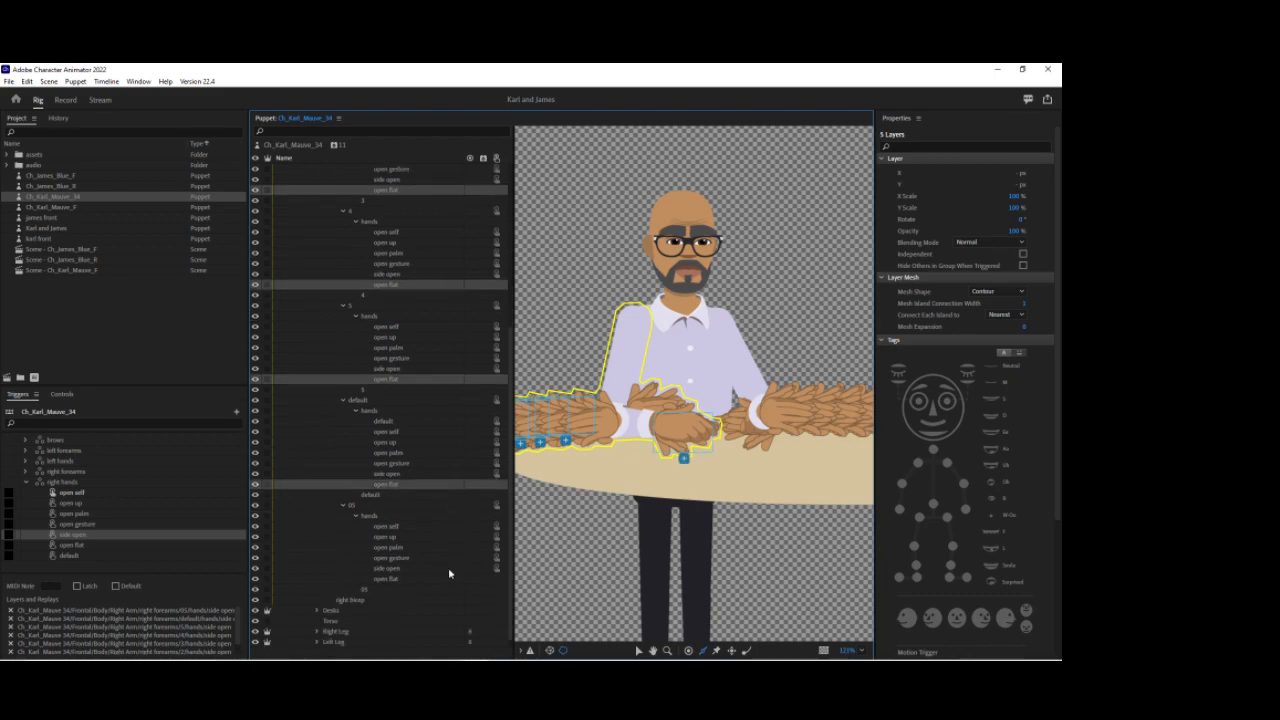
pyautogui.keyDown('ctrl'); pyautogui.click(387, 580); pyautogui.keyUp('ctrl')
pyautogui.moveTo(387, 580); pyautogui.dragTo(170, 543)
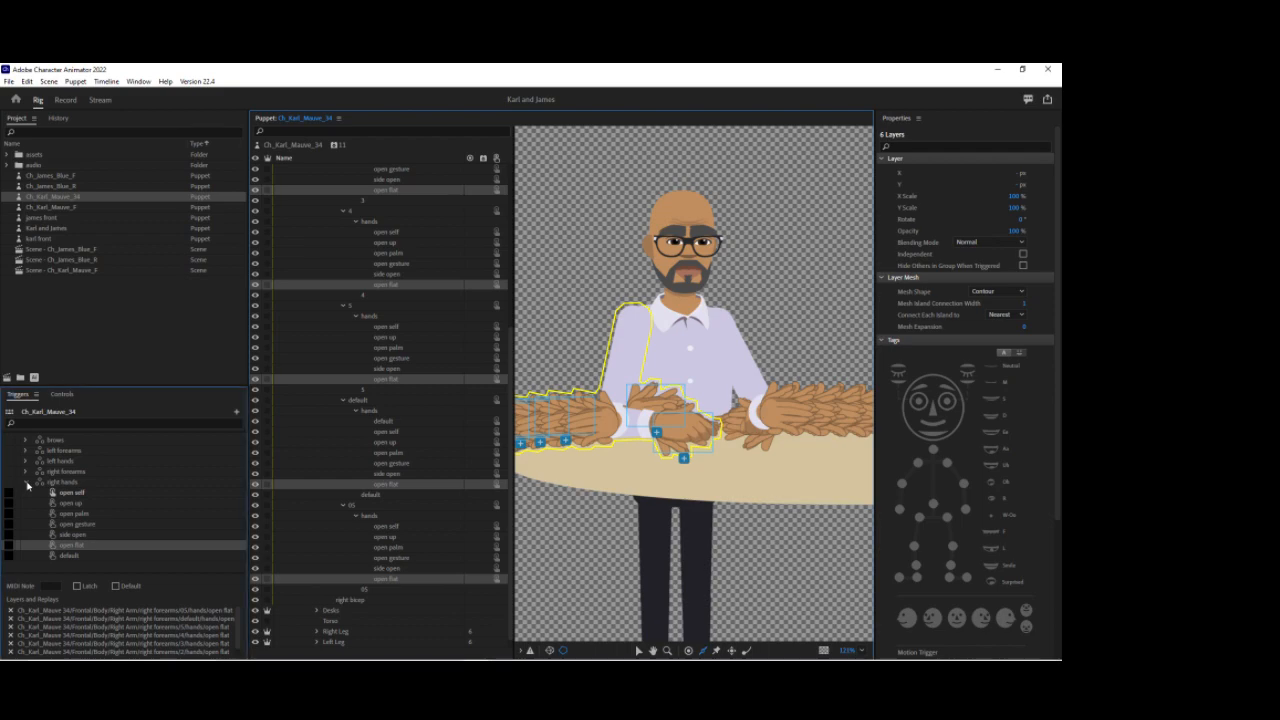
# Step: Collapse the right hands swap set and all expanded right forearm and hands groups in the layer tree
pyautogui.click(27, 482)
pyautogui.scroll(6, 363, 400)
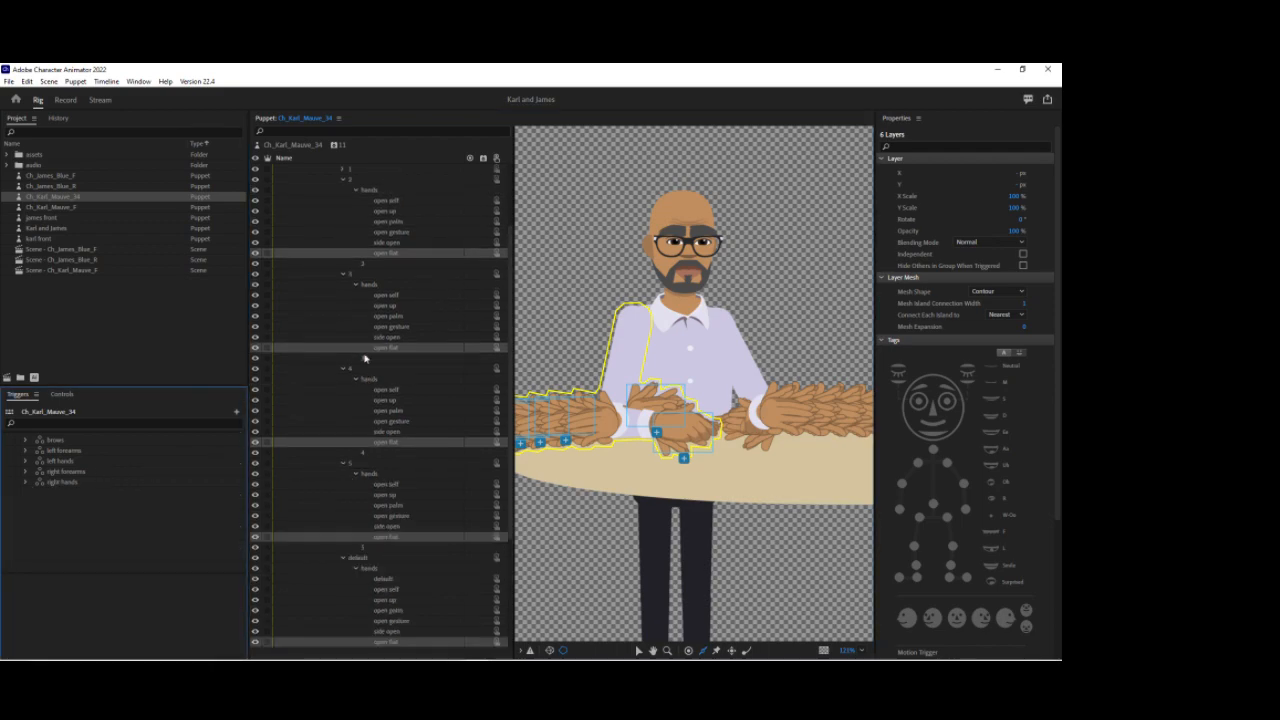
pyautogui.click(355, 253)
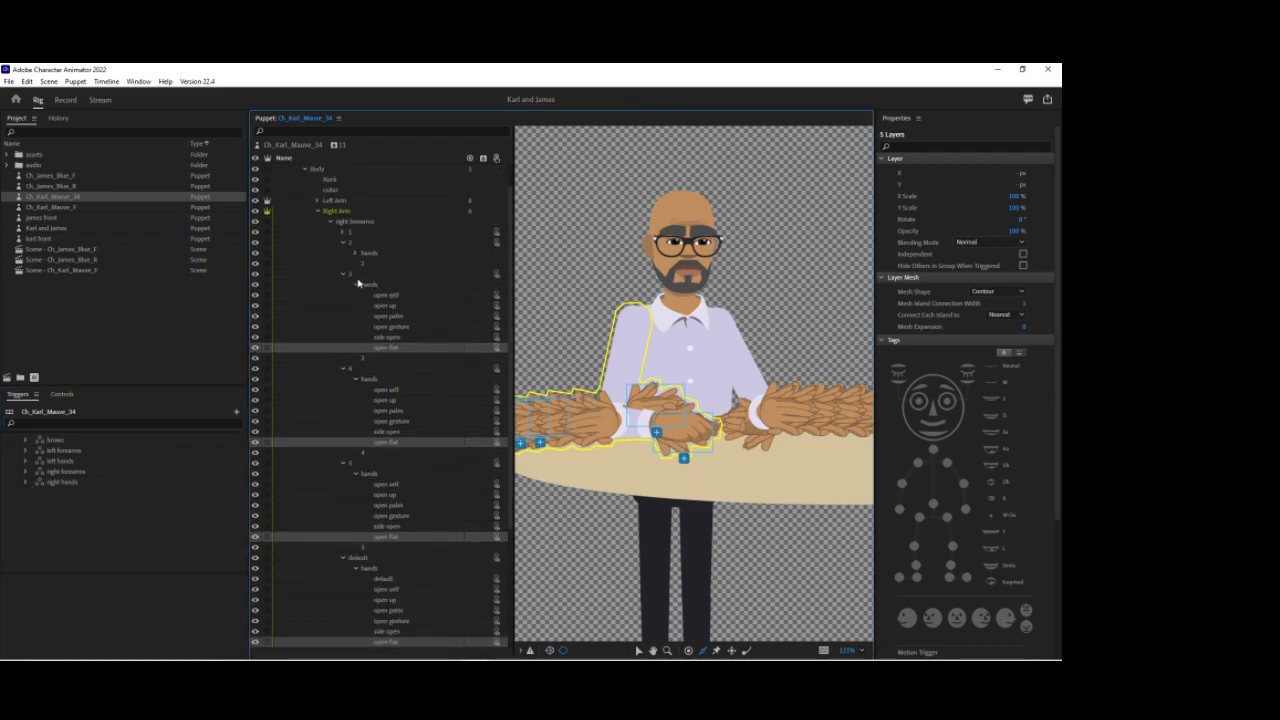
pyautogui.click(355, 286)
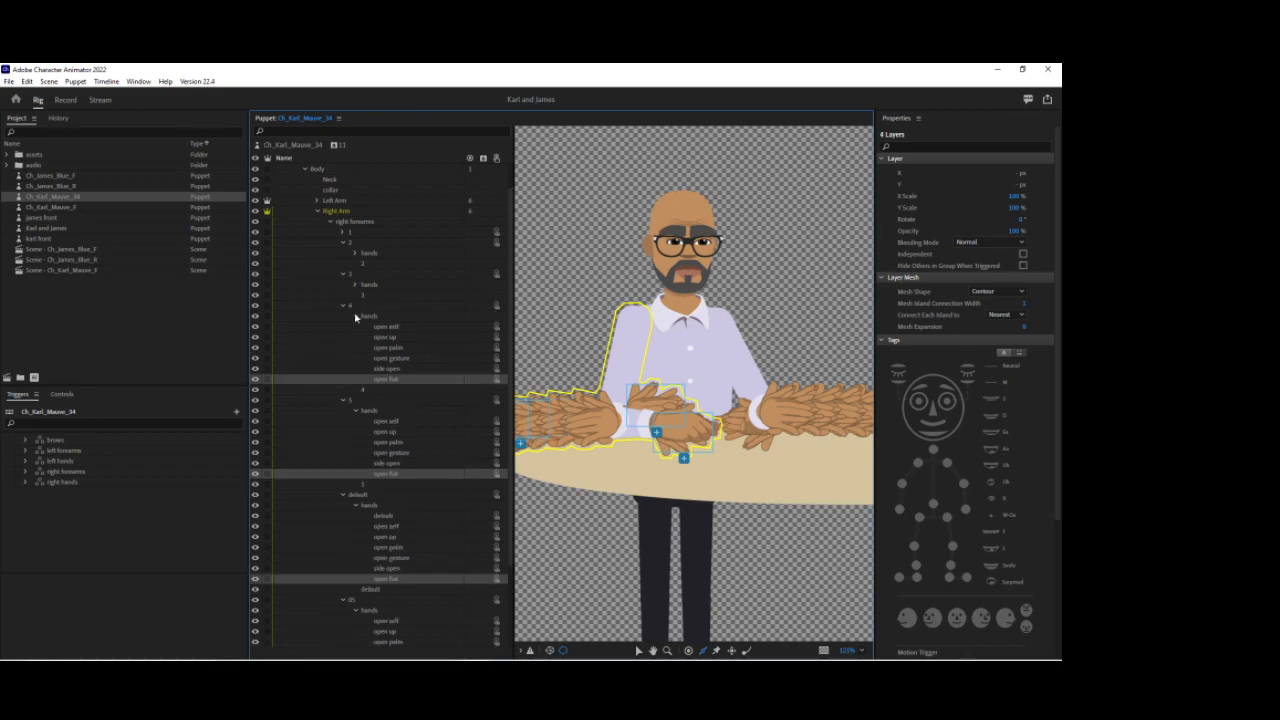
pyautogui.click(355, 316)
pyautogui.click(356, 348)
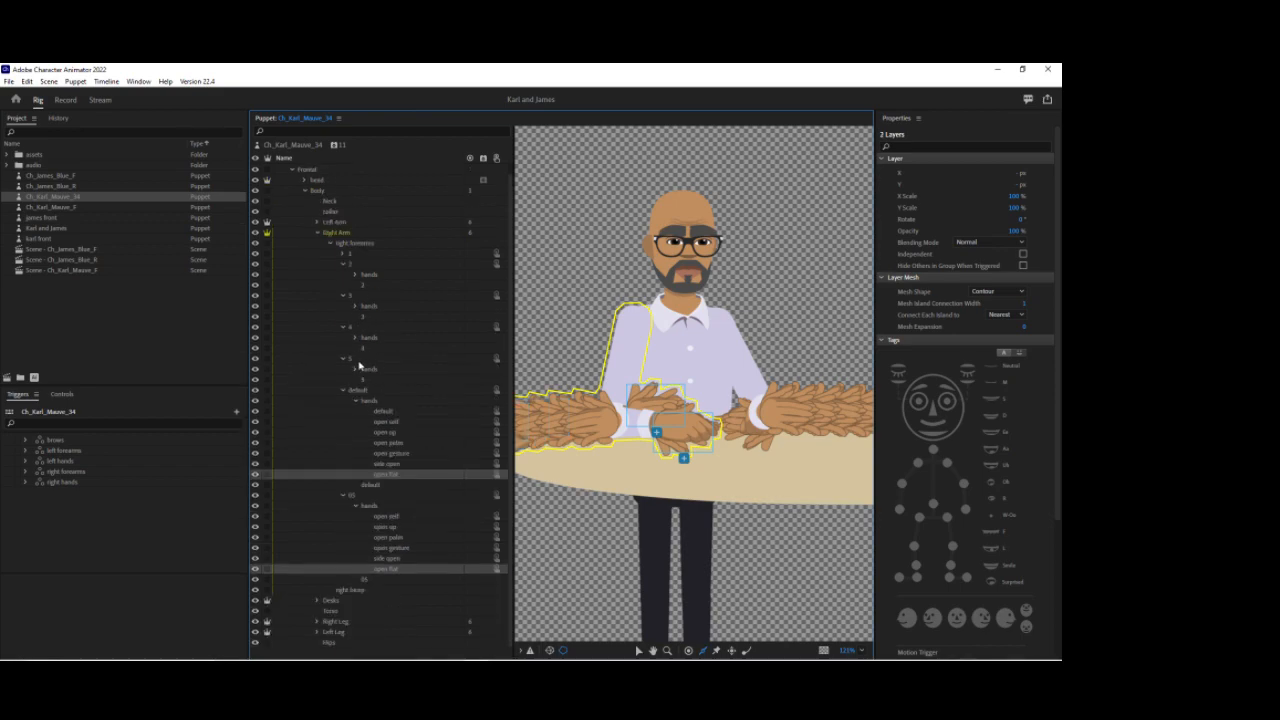
pyautogui.click(356, 400)
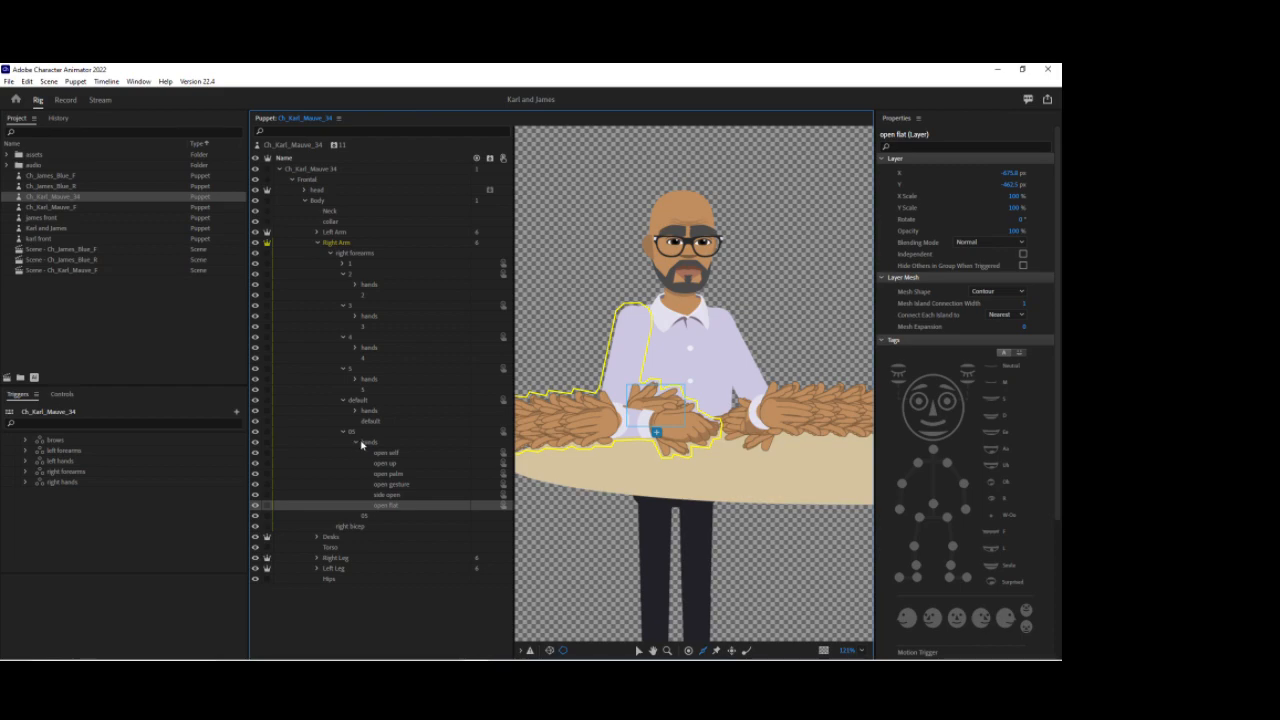
pyautogui.click(356, 442)
pyautogui.click(342, 275)
pyautogui.click(344, 285)
pyautogui.click(342, 295)
pyautogui.click(343, 306)
pyautogui.click(343, 316)
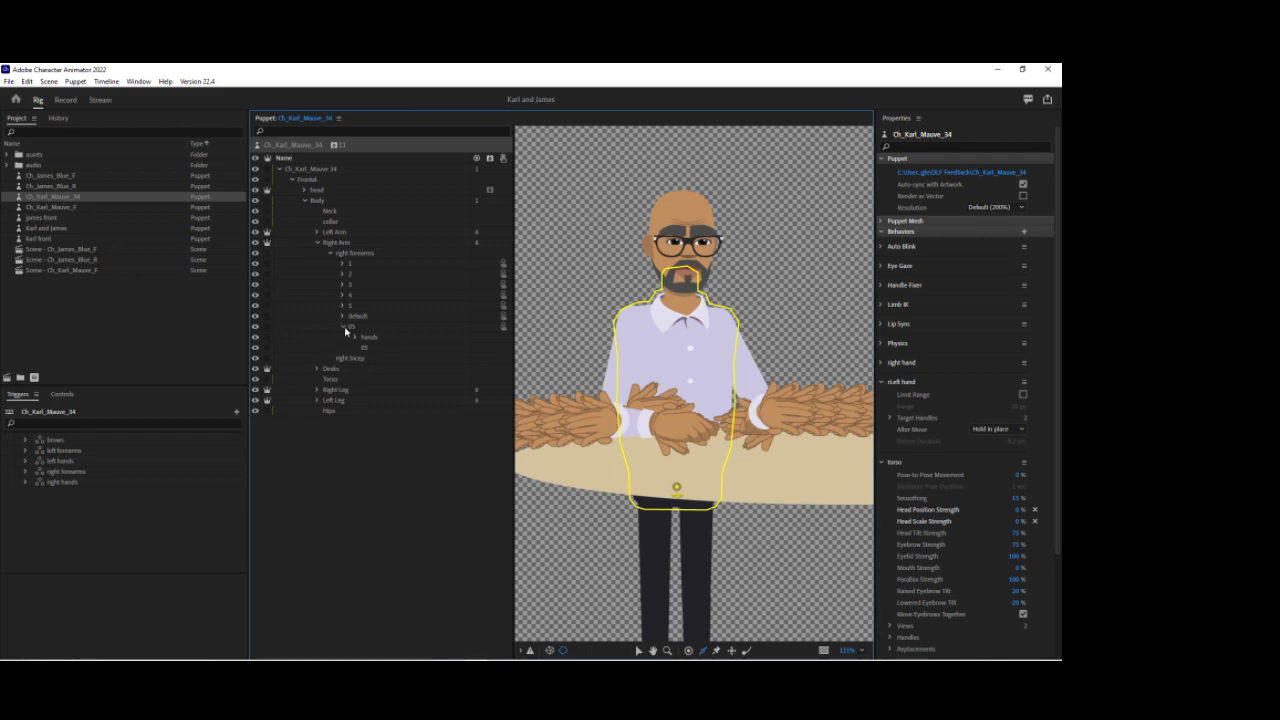
pyautogui.click(342, 326)
pyautogui.click(318, 242)
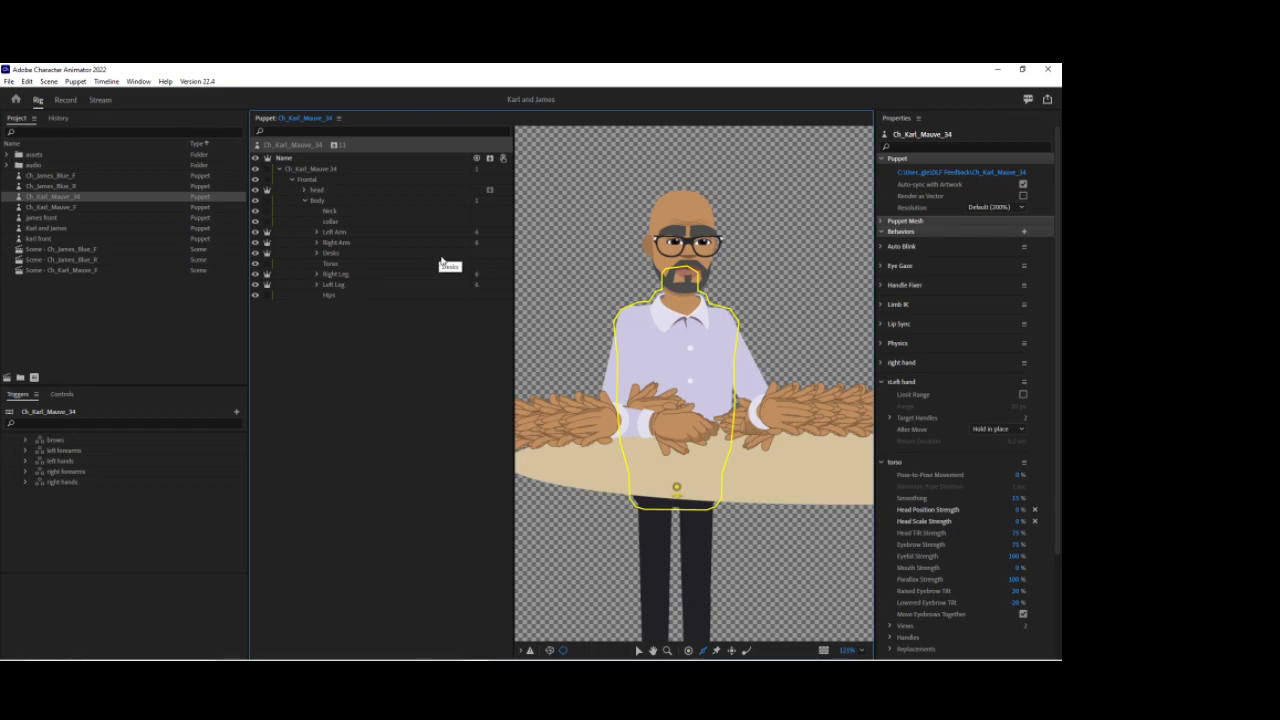
# Step: Create a new scene from the Ch_Karl_Mauve_34 puppet, then return to the Rig workspace
pyautogui.click(57, 198)
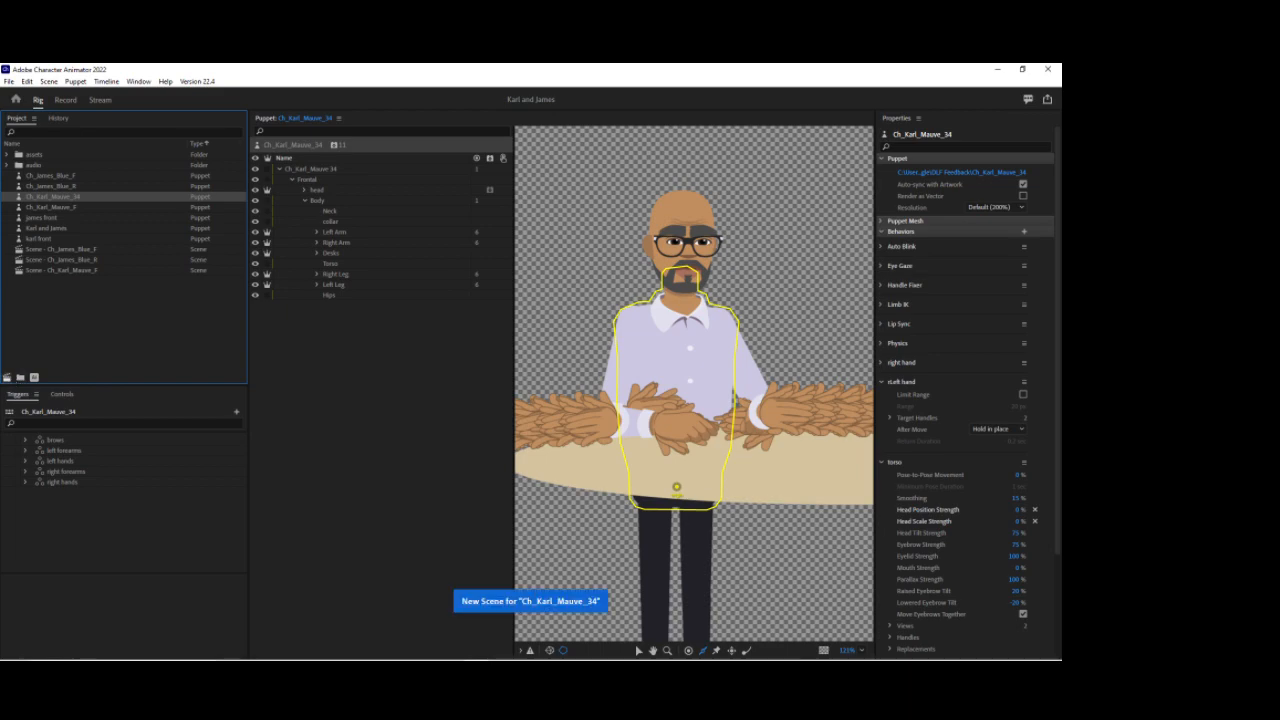
pyautogui.click(34, 377)
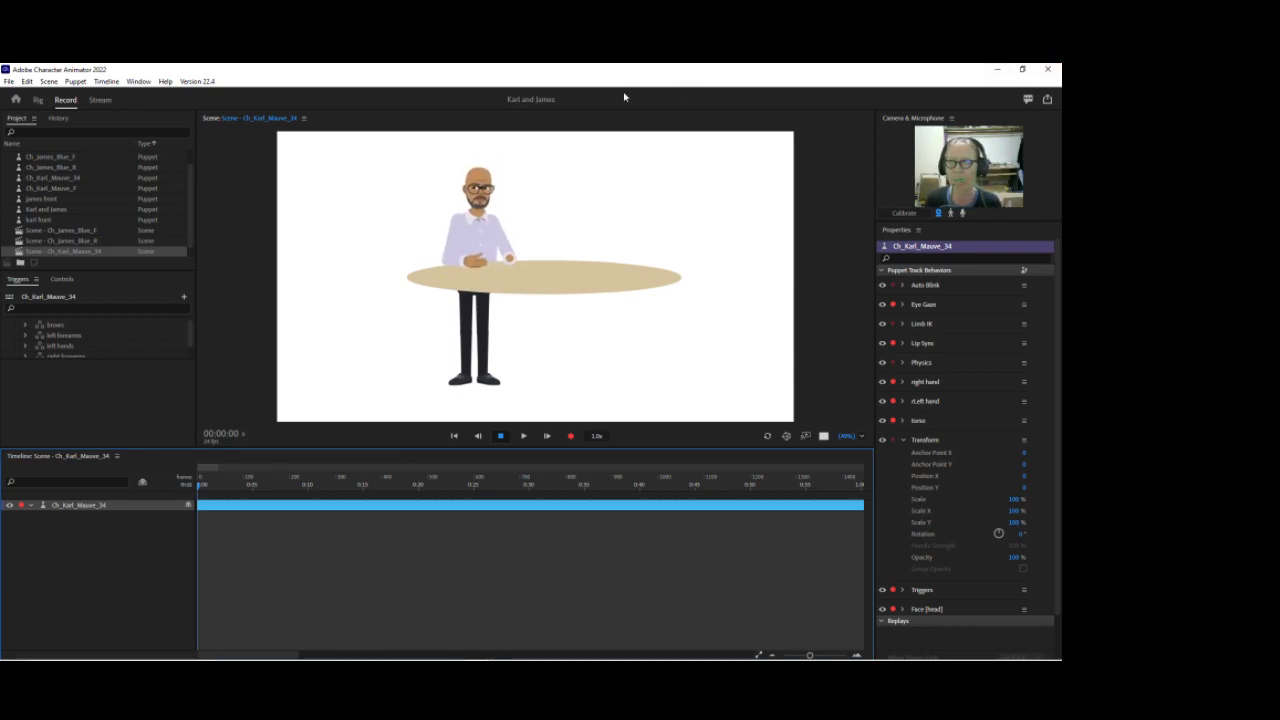
pyautogui.click(38, 99)
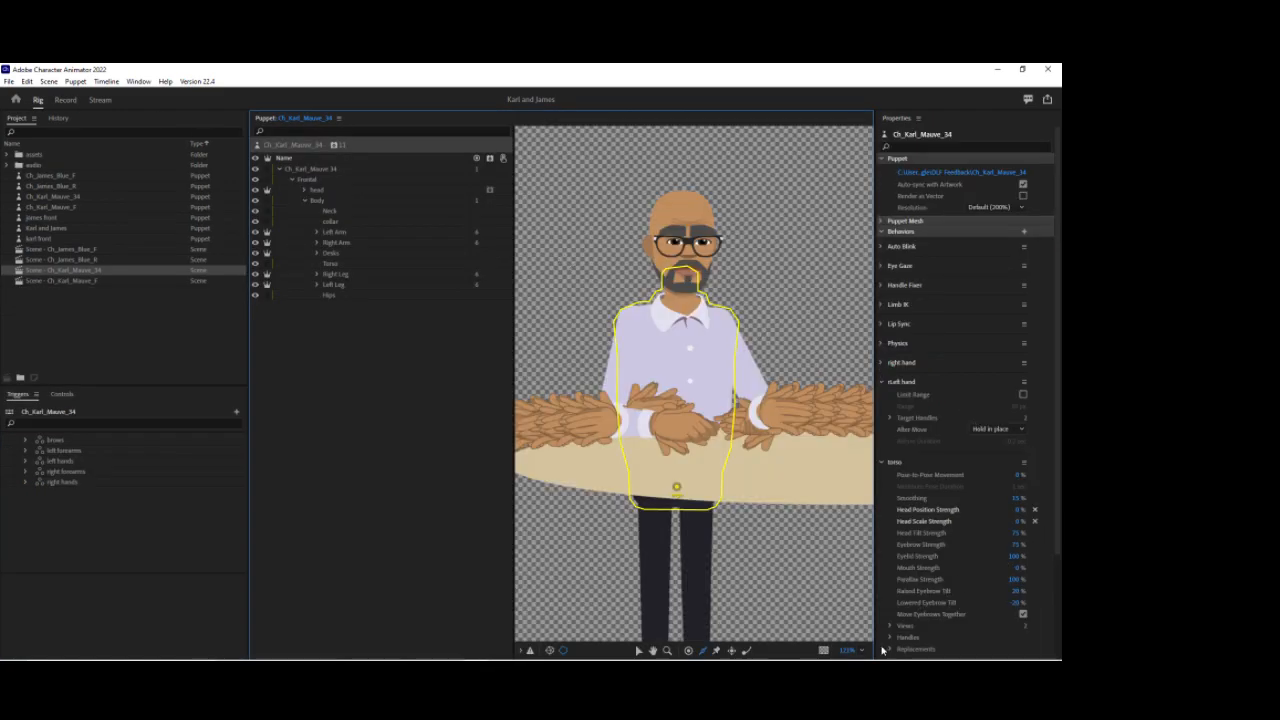
# Step: Move the Body layer's origin handle to the centre of the torso
pyautogui.click(862, 650)
pyautogui.click(876, 490)
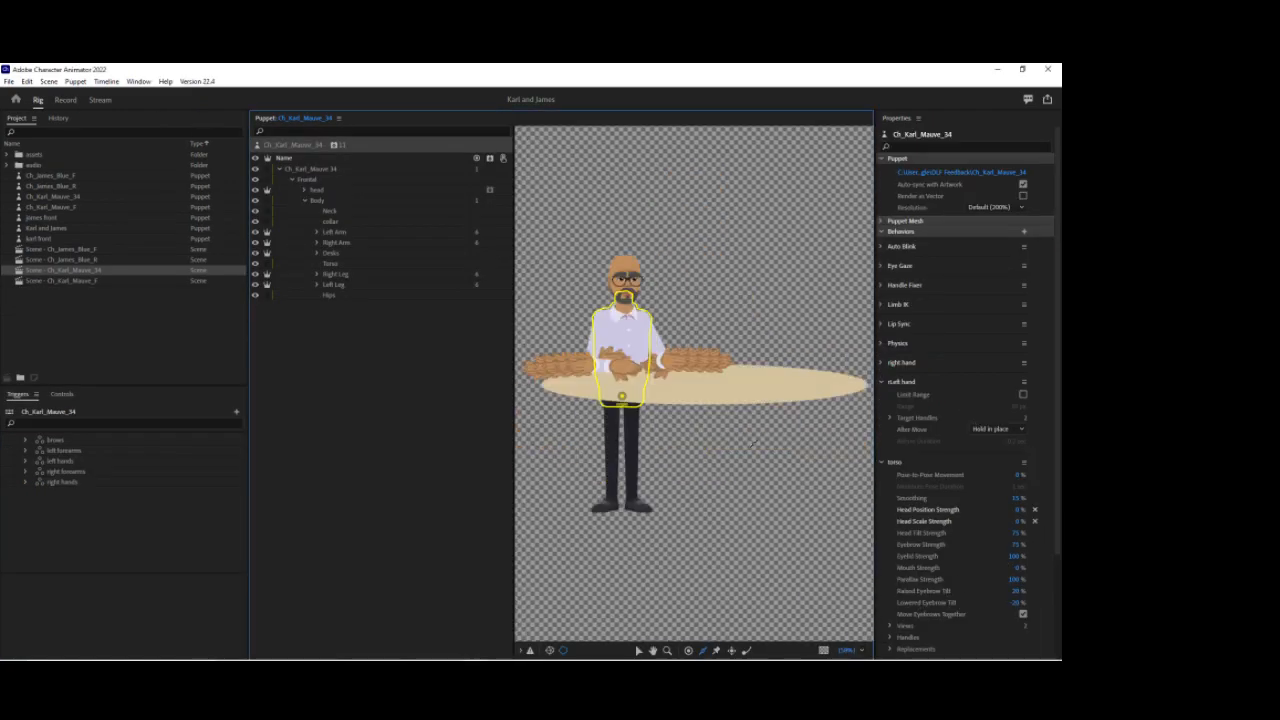
pyautogui.click(316, 200)
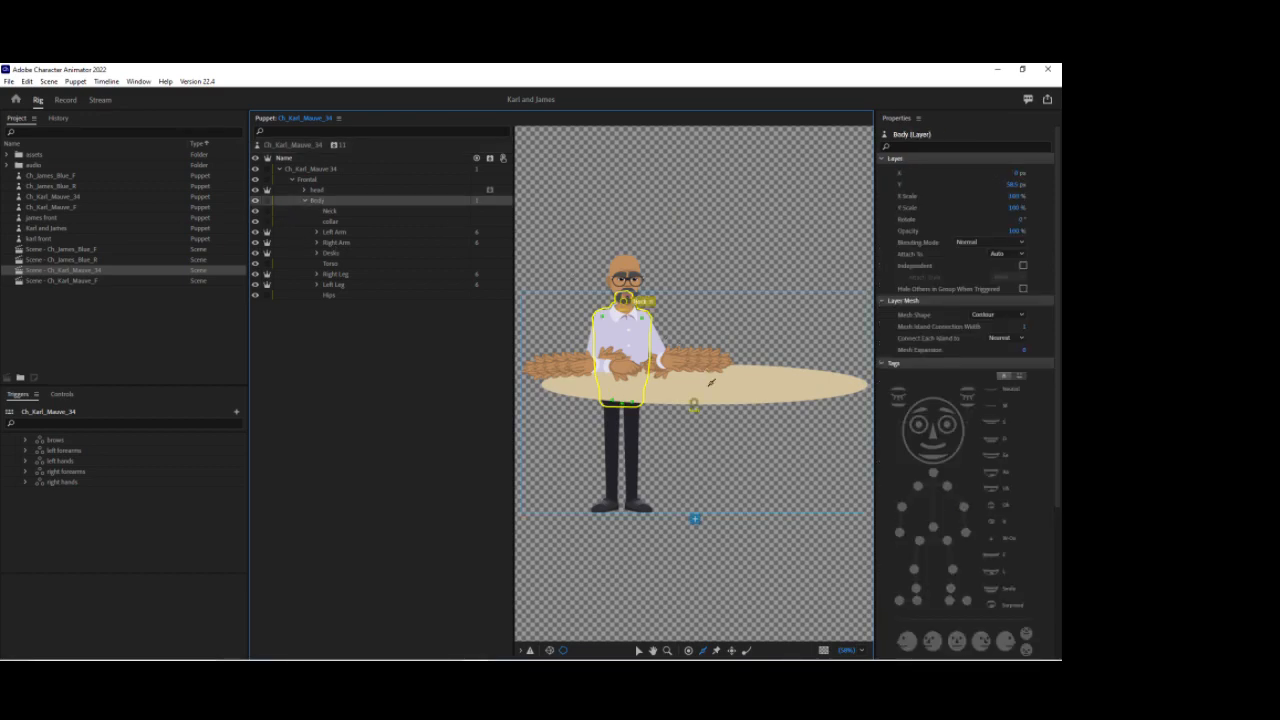
pyautogui.moveTo(696, 405); pyautogui.dragTo(622, 401)
# Step: Test the right arm by dragging the hand in the scene
pyautogui.click(66, 101)
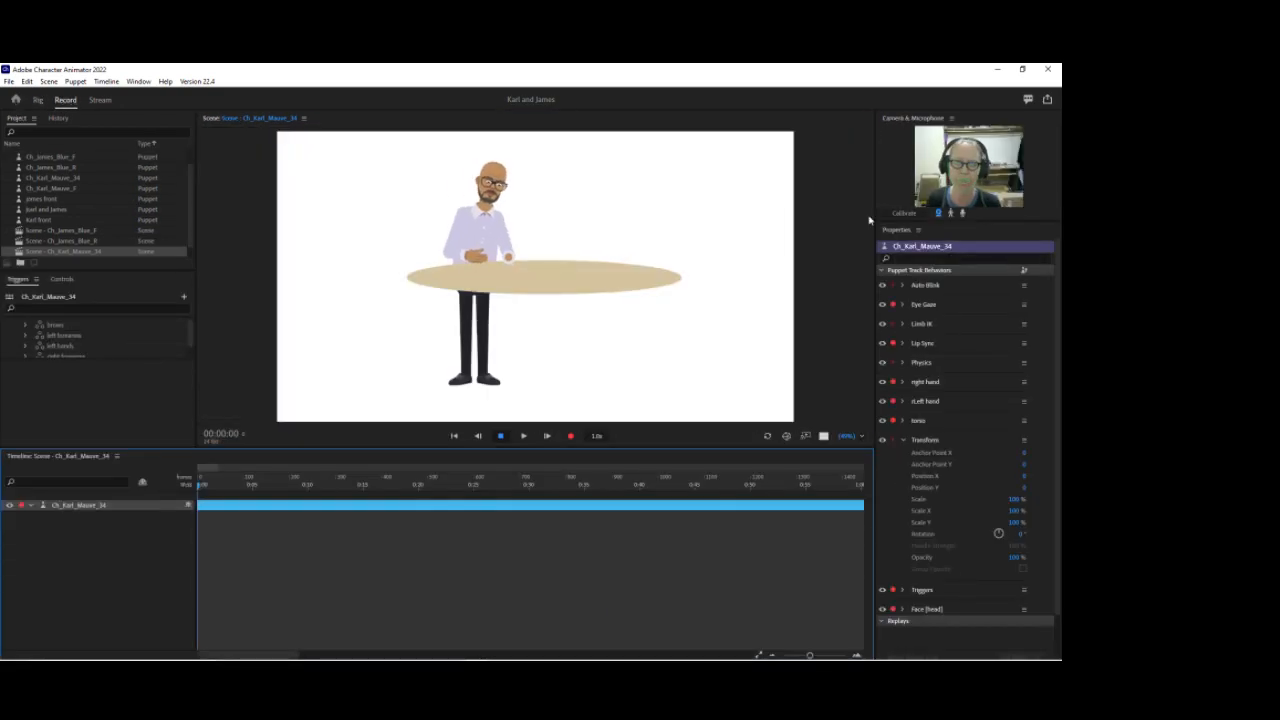
pyautogui.moveTo(511, 259)
pyautogui.mouseDown()
pyautogui.moveTo(522, 242)
pyautogui.moveTo(525, 254)
pyautogui.mouseUp()
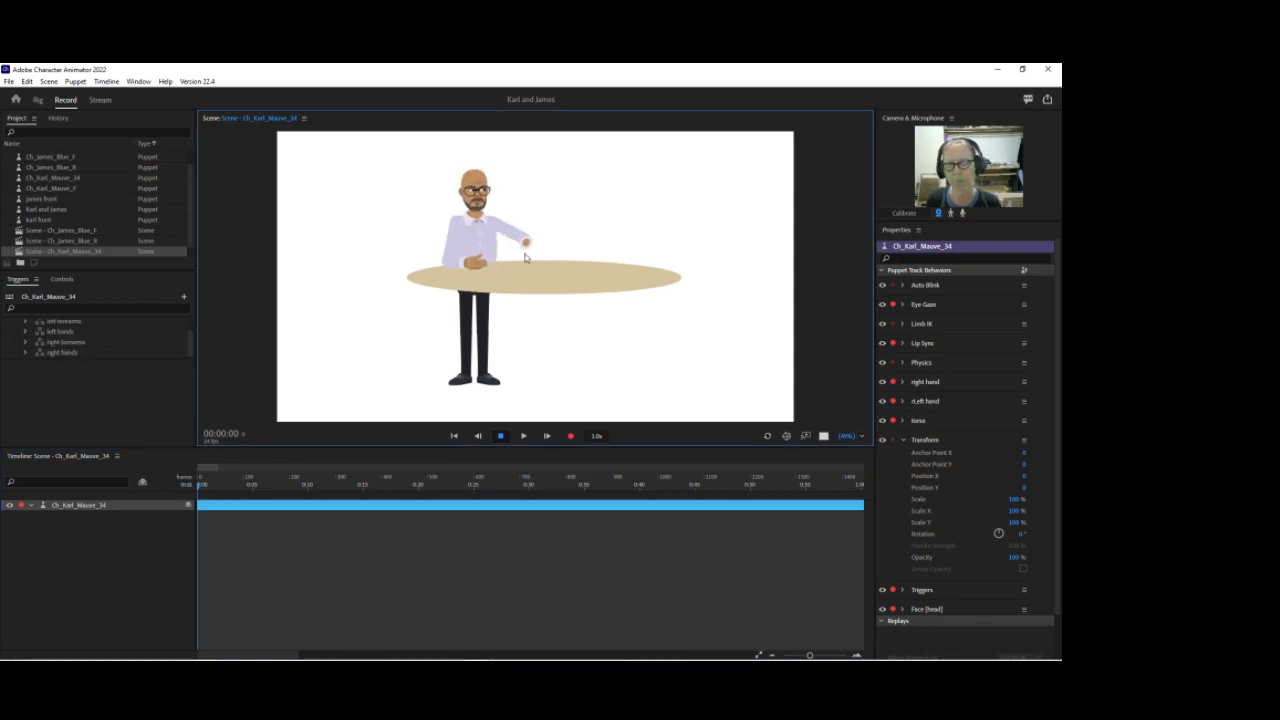
# Step: Move the Frontal layer's origin handle to the centre of the body, level with the torso
pyautogui.click(37, 100)
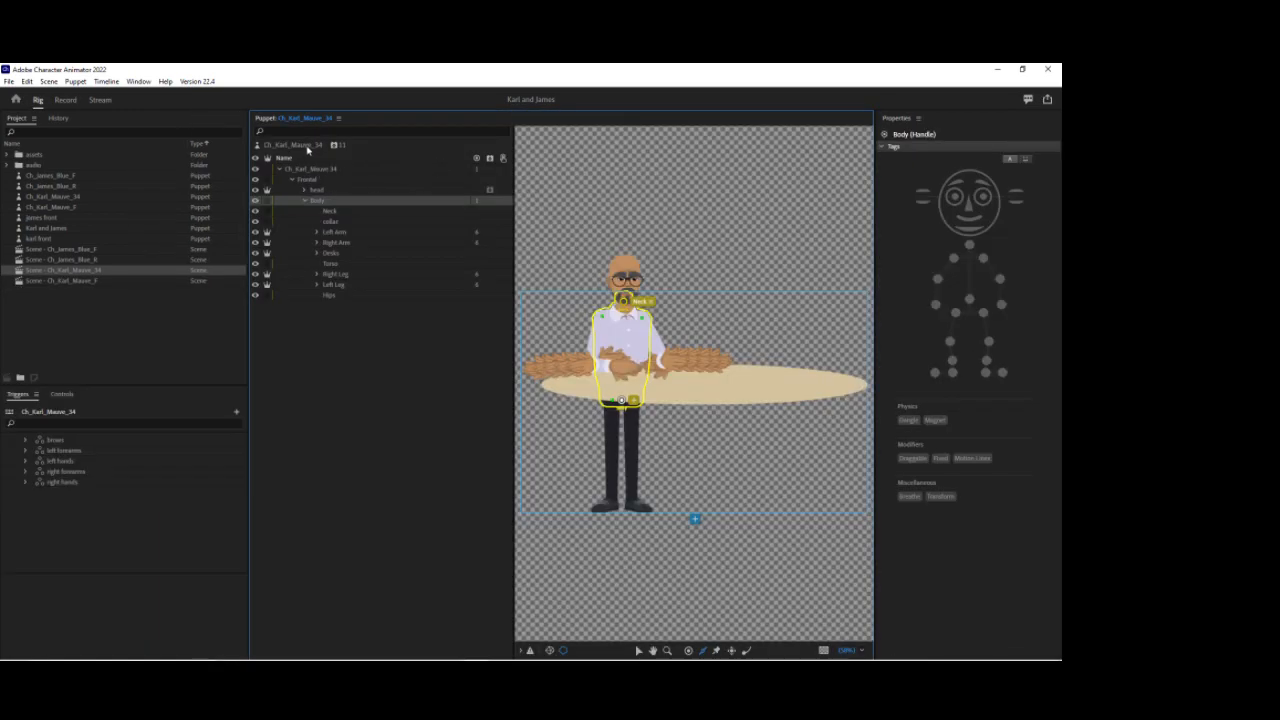
pyautogui.click(307, 148)
pyautogui.click(300, 171)
pyautogui.click(300, 172)
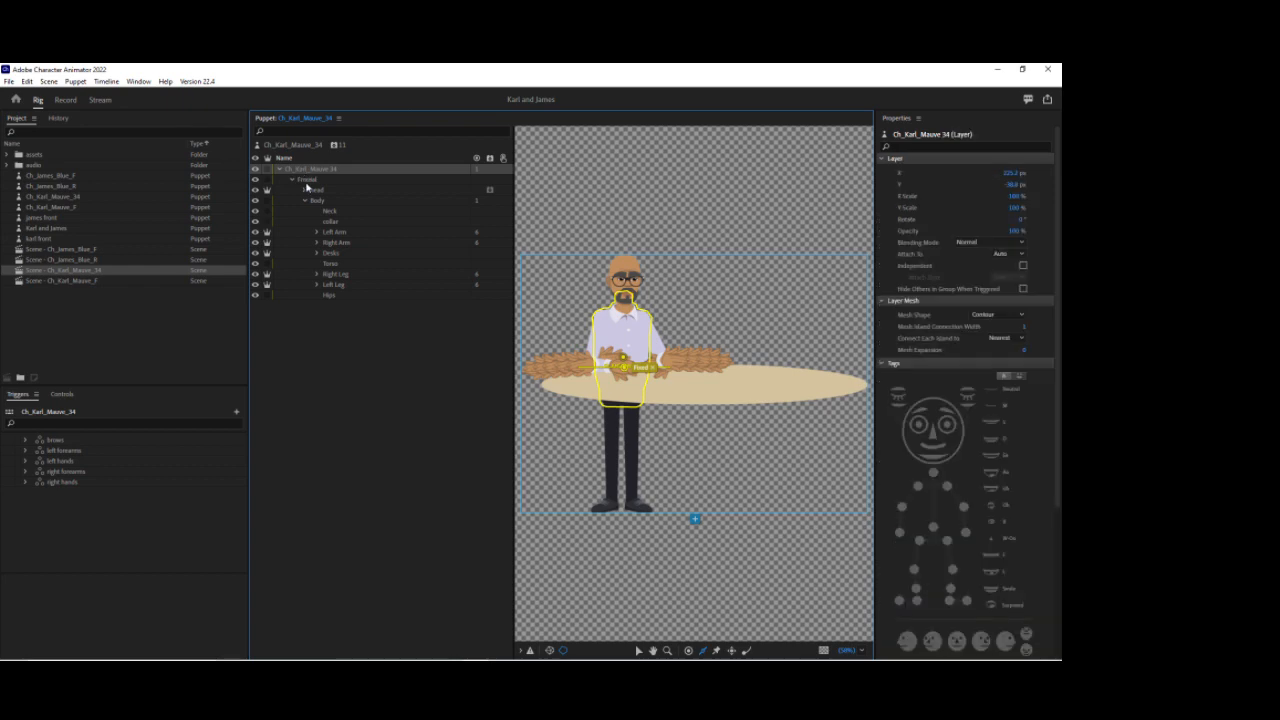
pyautogui.click(306, 179)
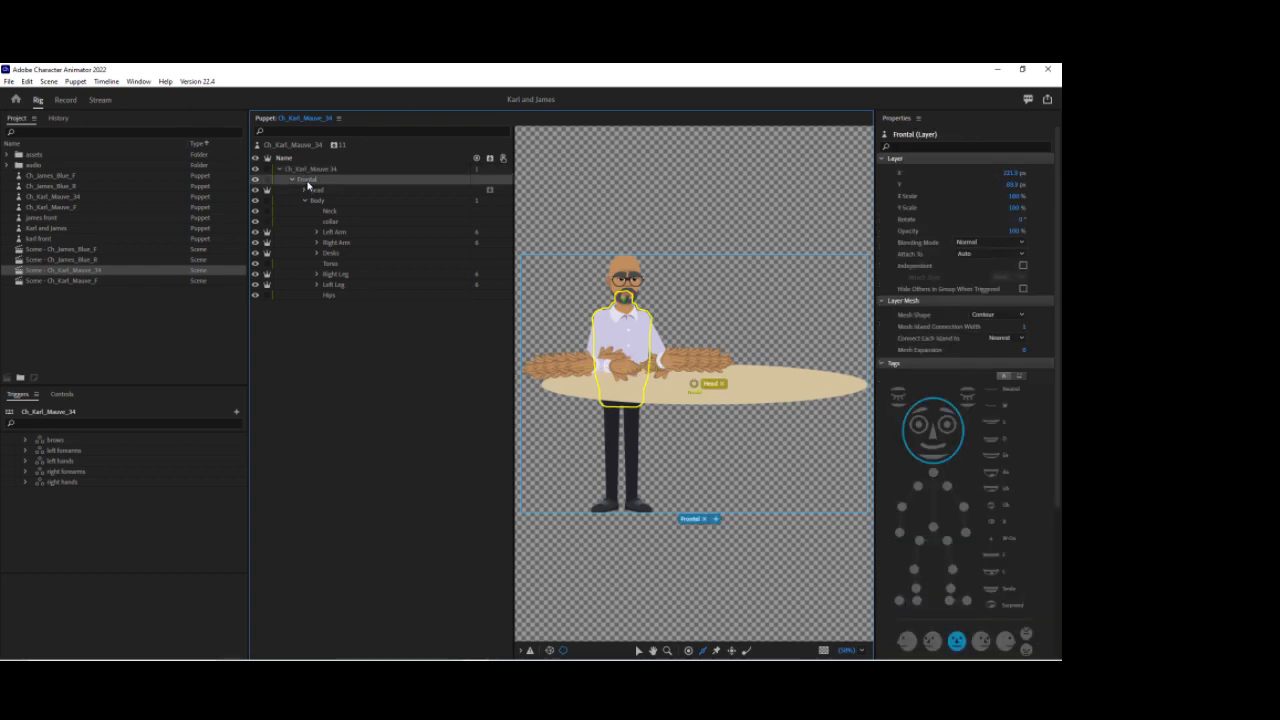
pyautogui.moveTo(694, 387); pyautogui.dragTo(622, 388)
# Step: Preview the puppet in the scene zoomed in to 113%
pyautogui.click(65, 100)
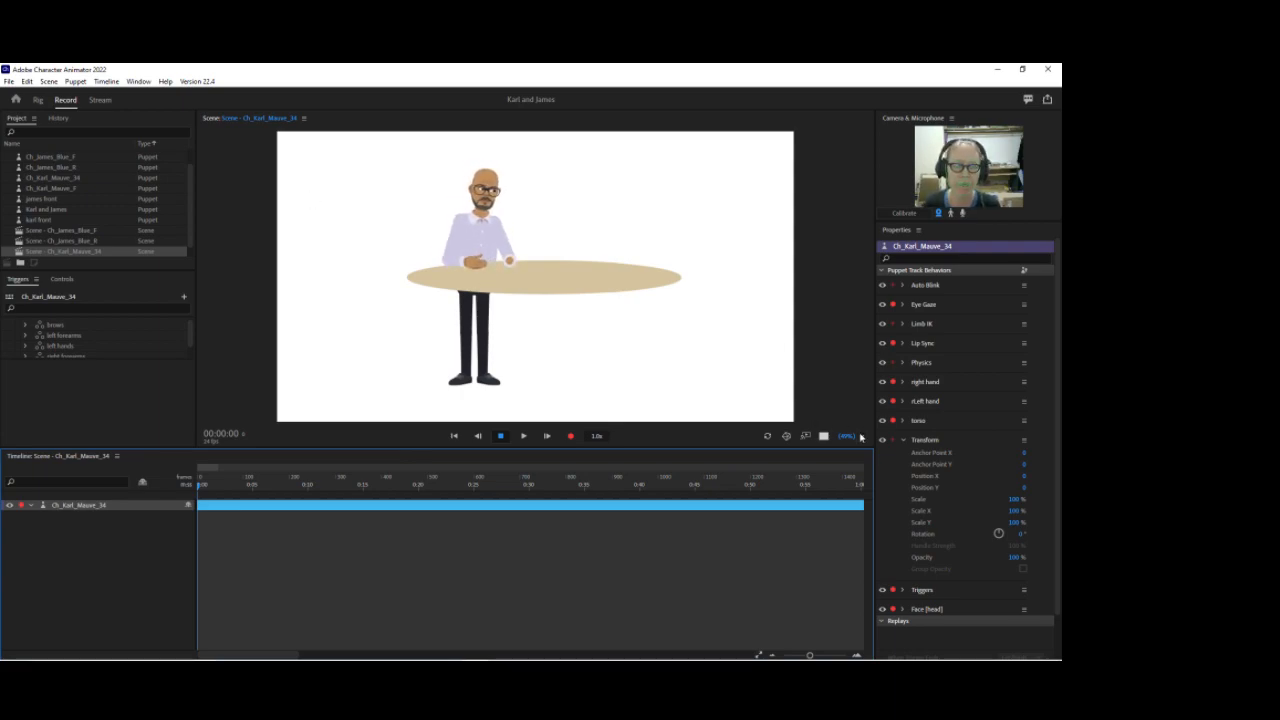
pyautogui.moveTo(850, 437); pyautogui.dragTo(800, 371)
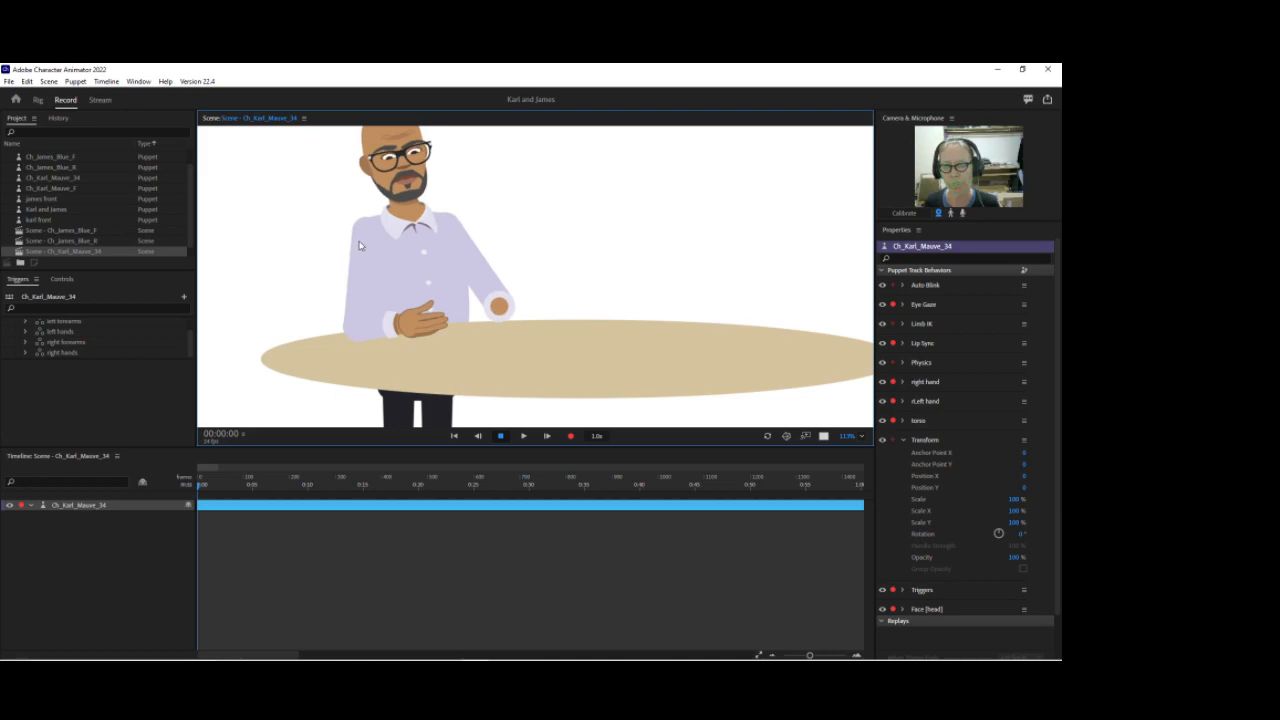
# Step: Inspect the Body, Desks and root Ch_Karl_Mauve_34 layers in the puppet's layer tree
pyautogui.click(39, 102)
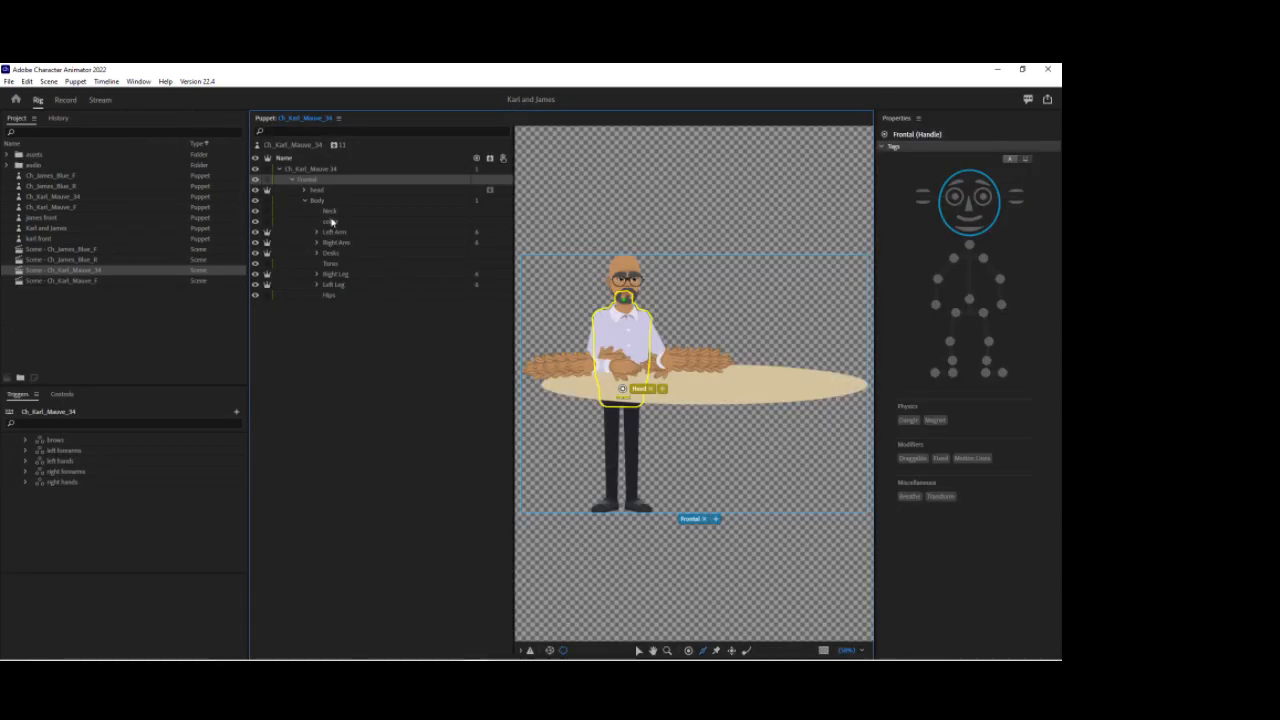
pyautogui.click(320, 202)
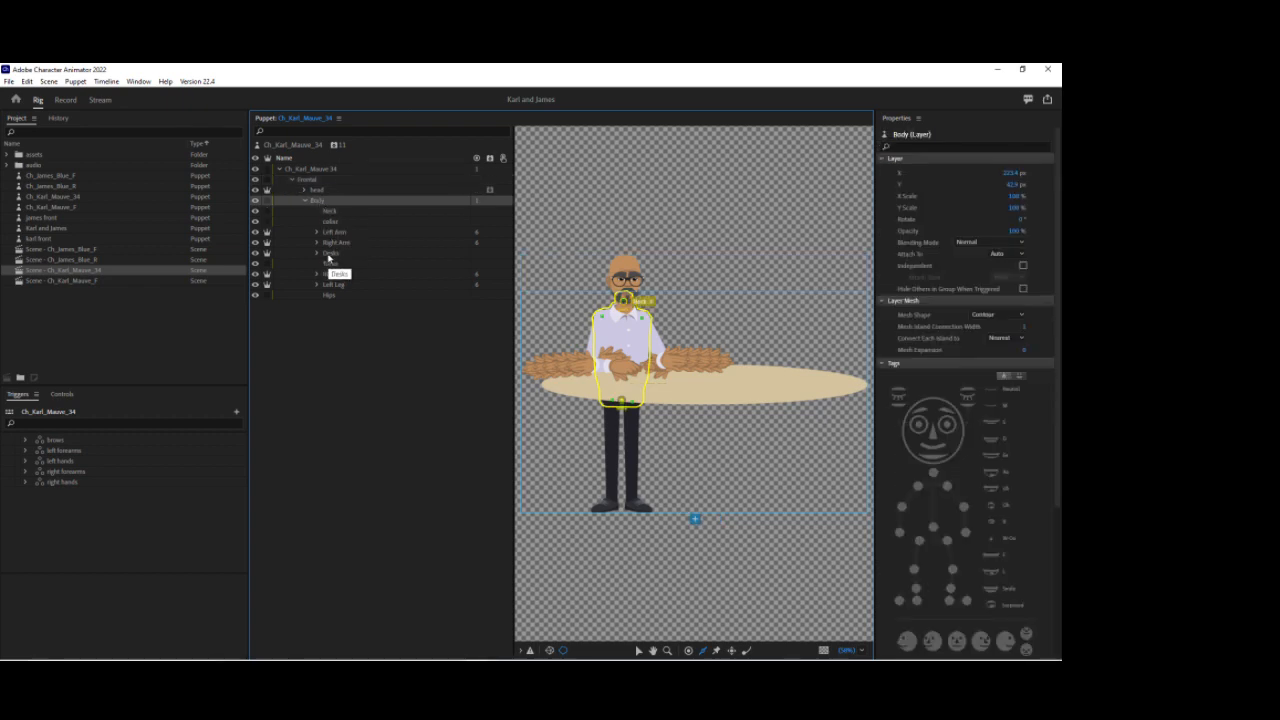
pyautogui.click(328, 255)
pyautogui.click(328, 255)
pyautogui.click(320, 202)
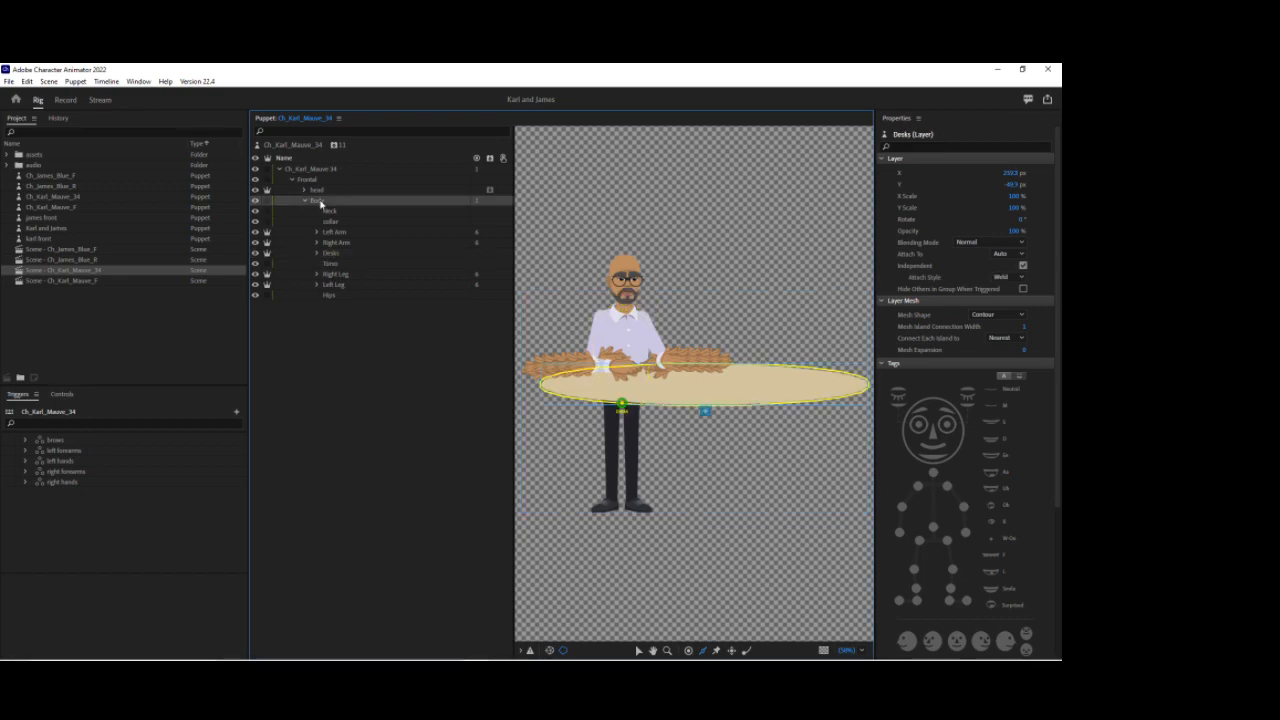
pyautogui.click(307, 148)
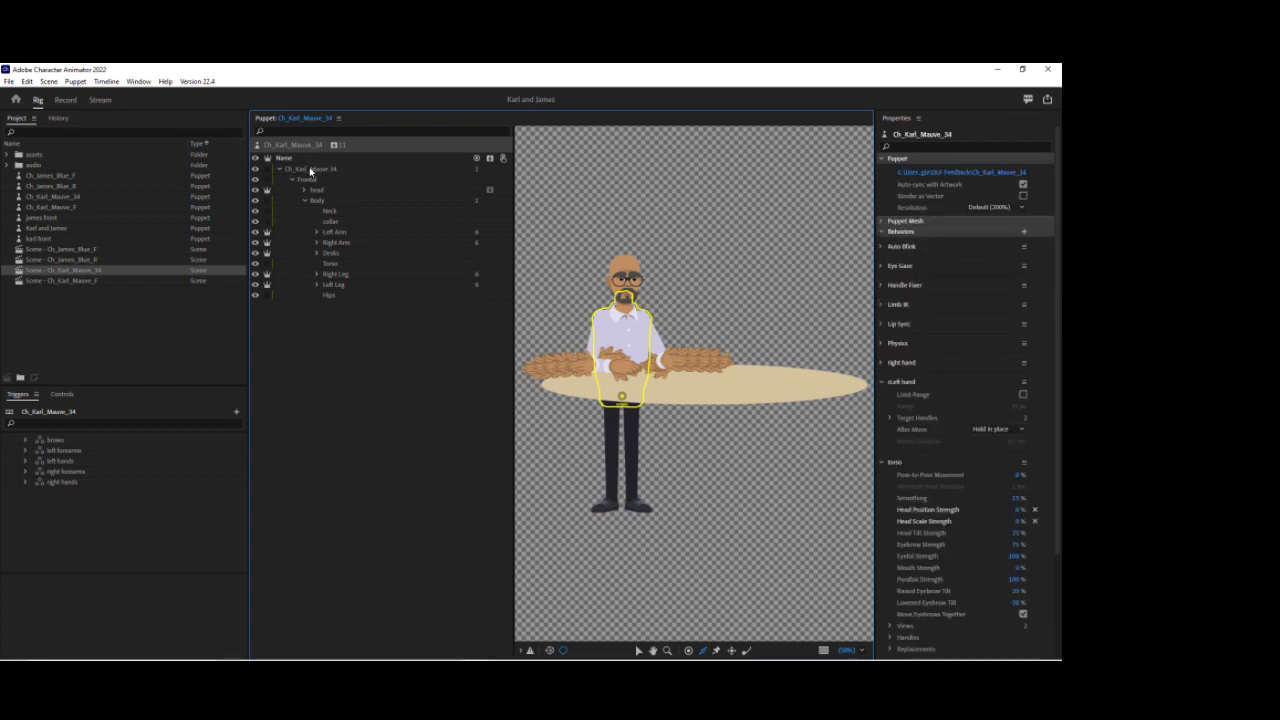
pyautogui.click(310, 170)
pyautogui.click(310, 170)
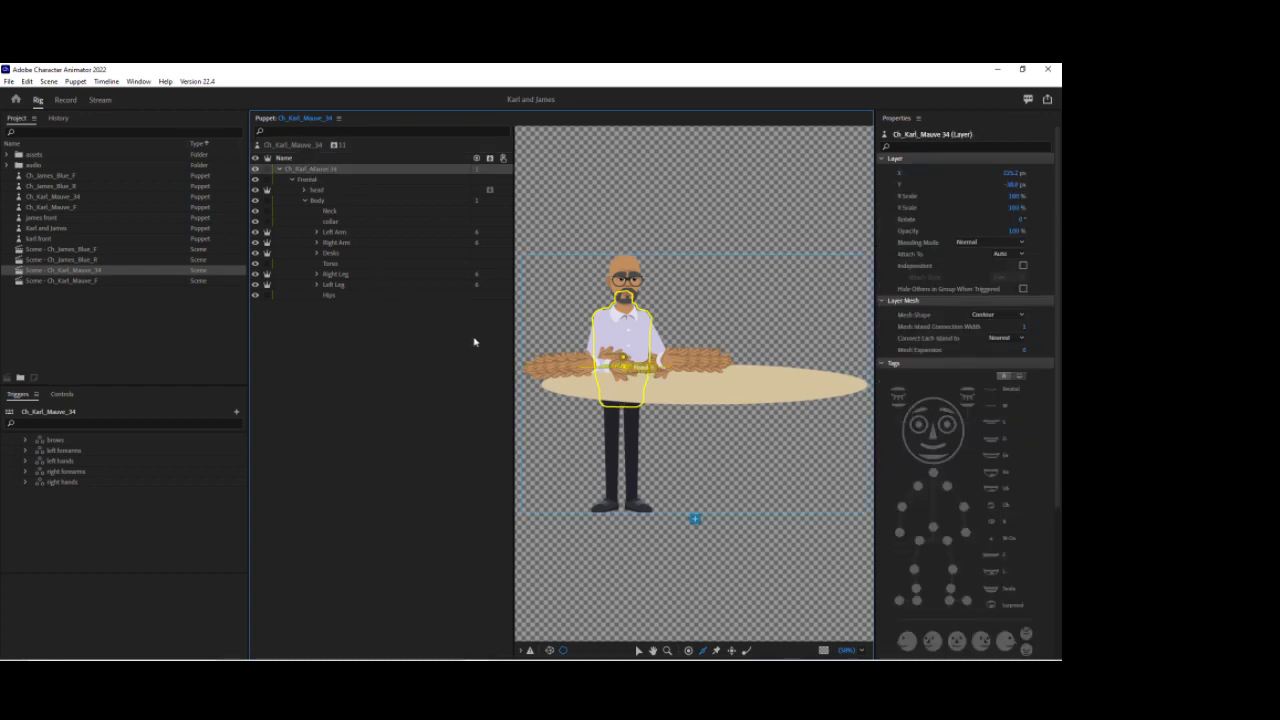
pyautogui.click(623, 386)
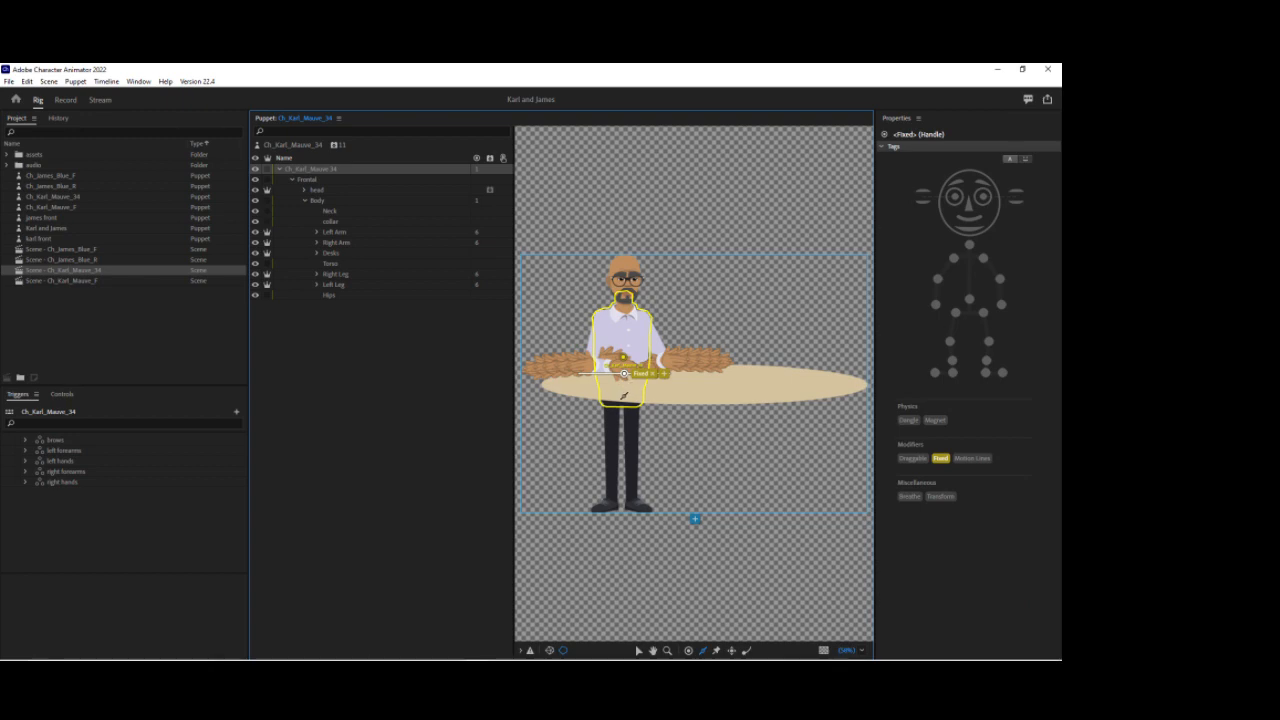
pyautogui.click(634, 394)
pyautogui.hotkey('ctrl', 'z')
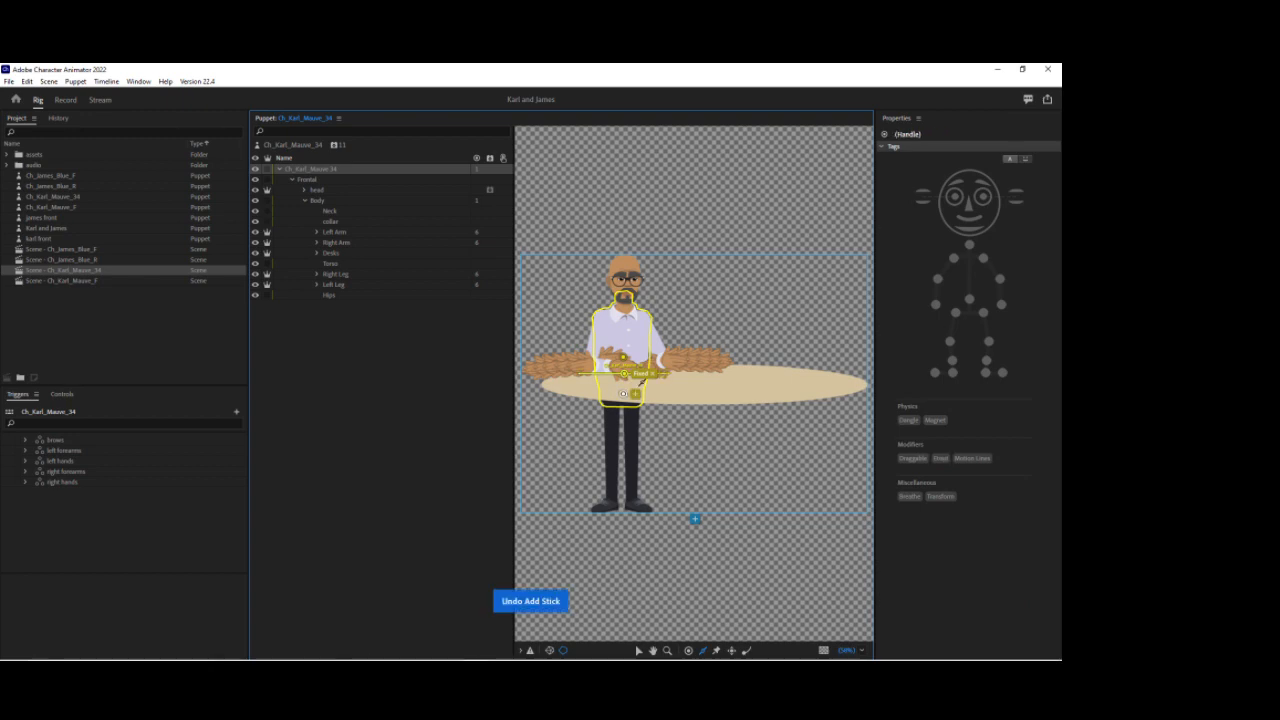
# Step: Review the root layer's Fixed handle and open the torso behavior's parameters in the scene
pyautogui.click(65, 102)
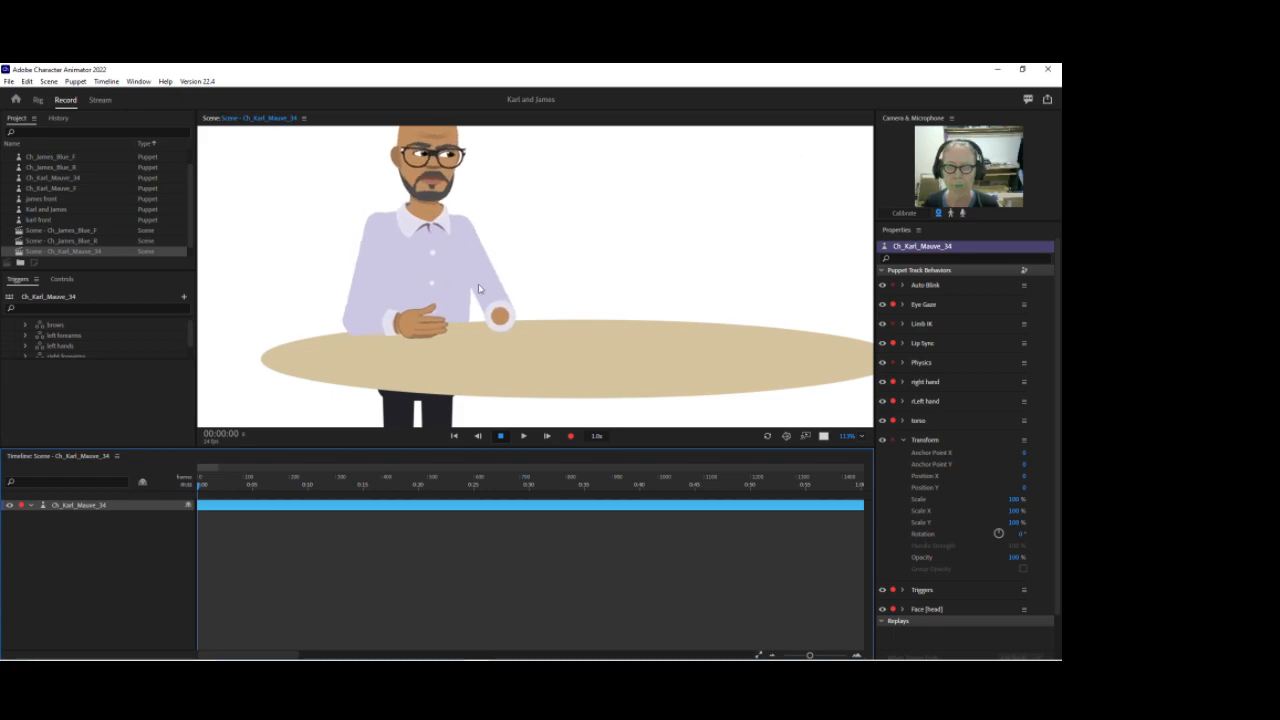
pyautogui.click(39, 101)
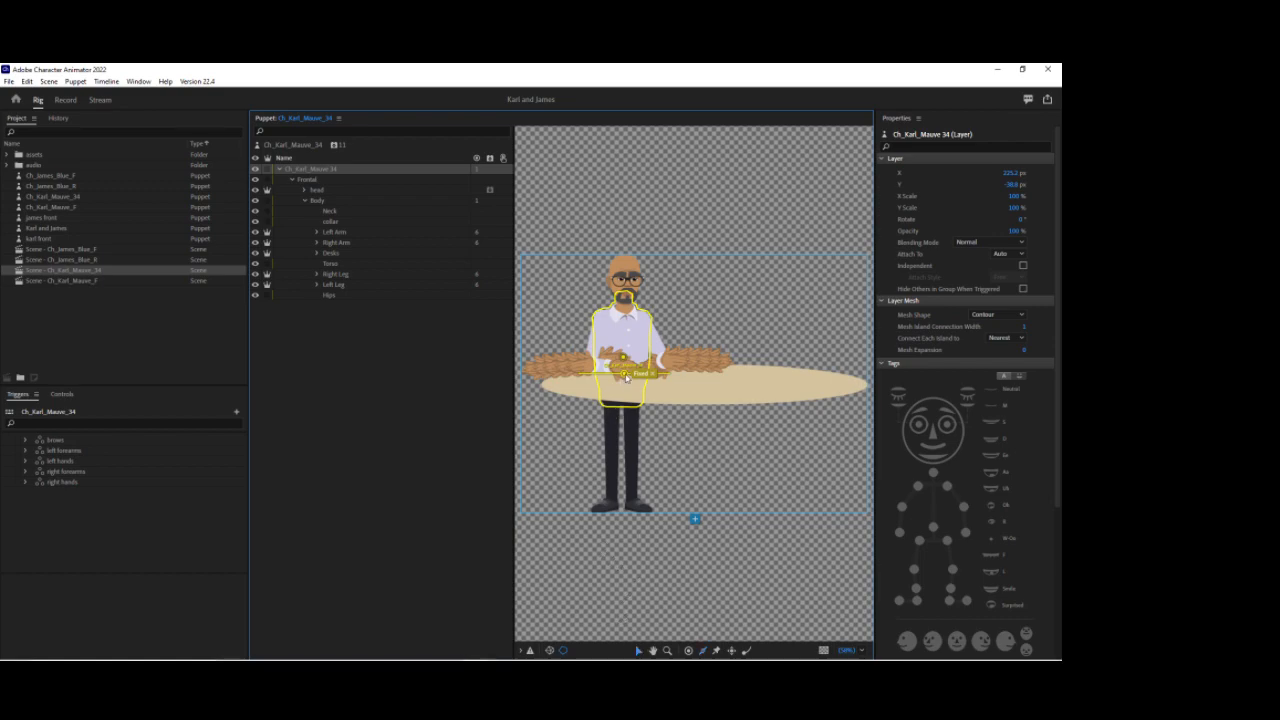
pyautogui.click(626, 376)
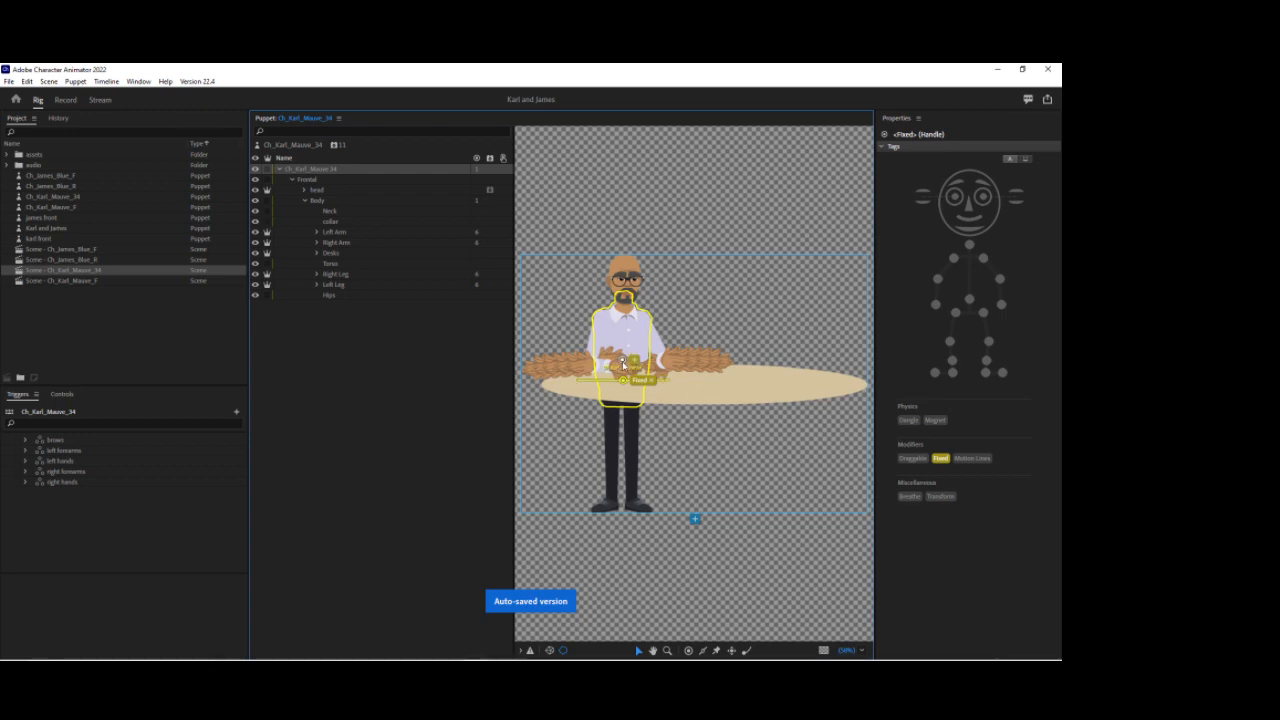
pyautogui.click(65, 100)
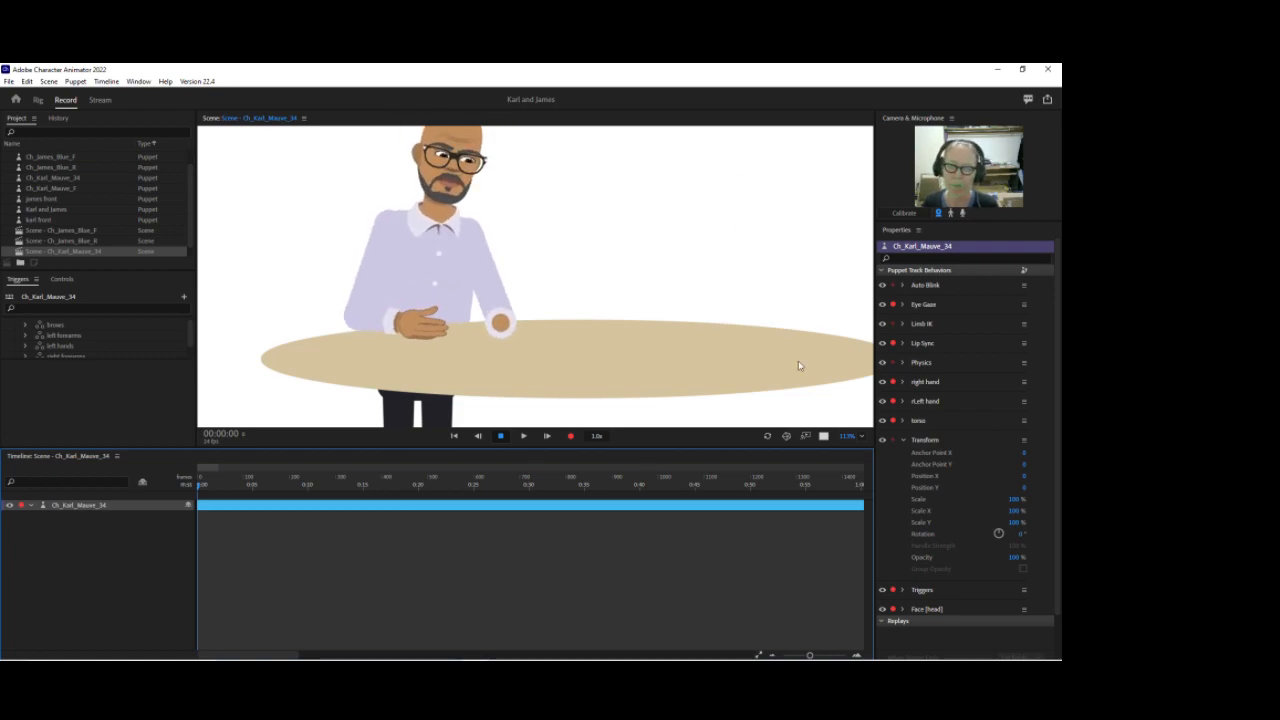
pyautogui.click(903, 441)
pyautogui.click(902, 421)
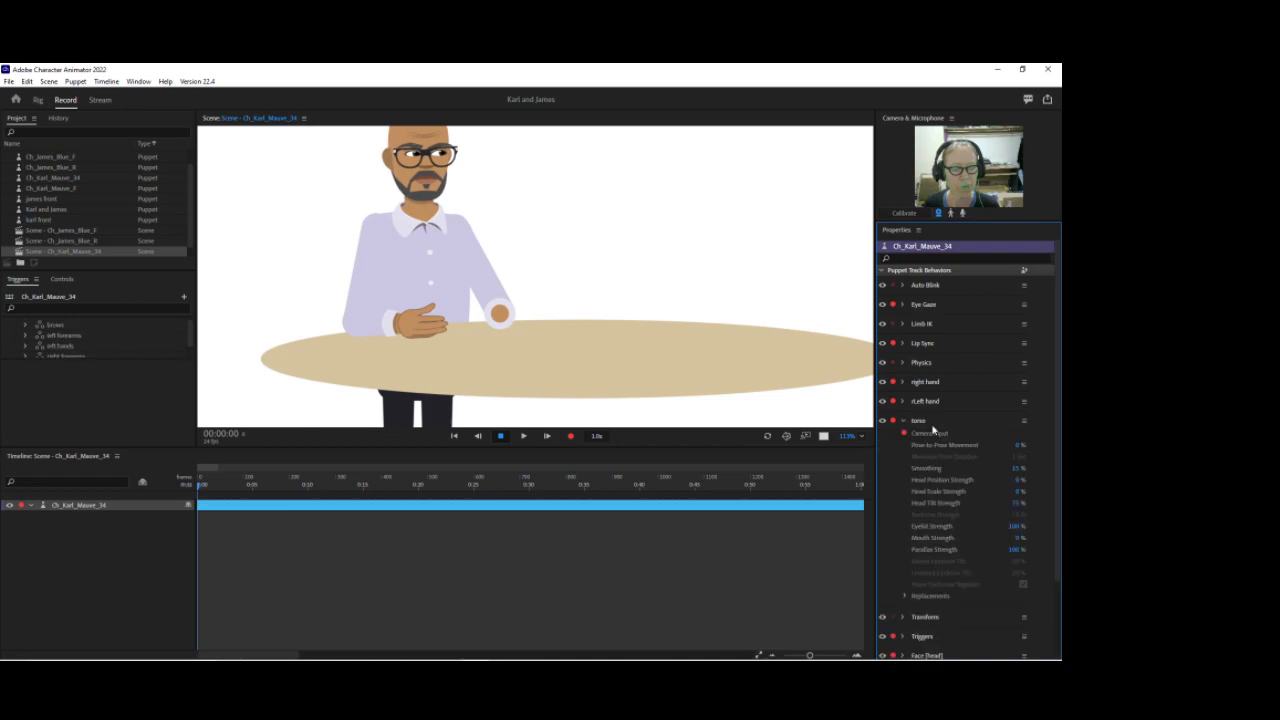
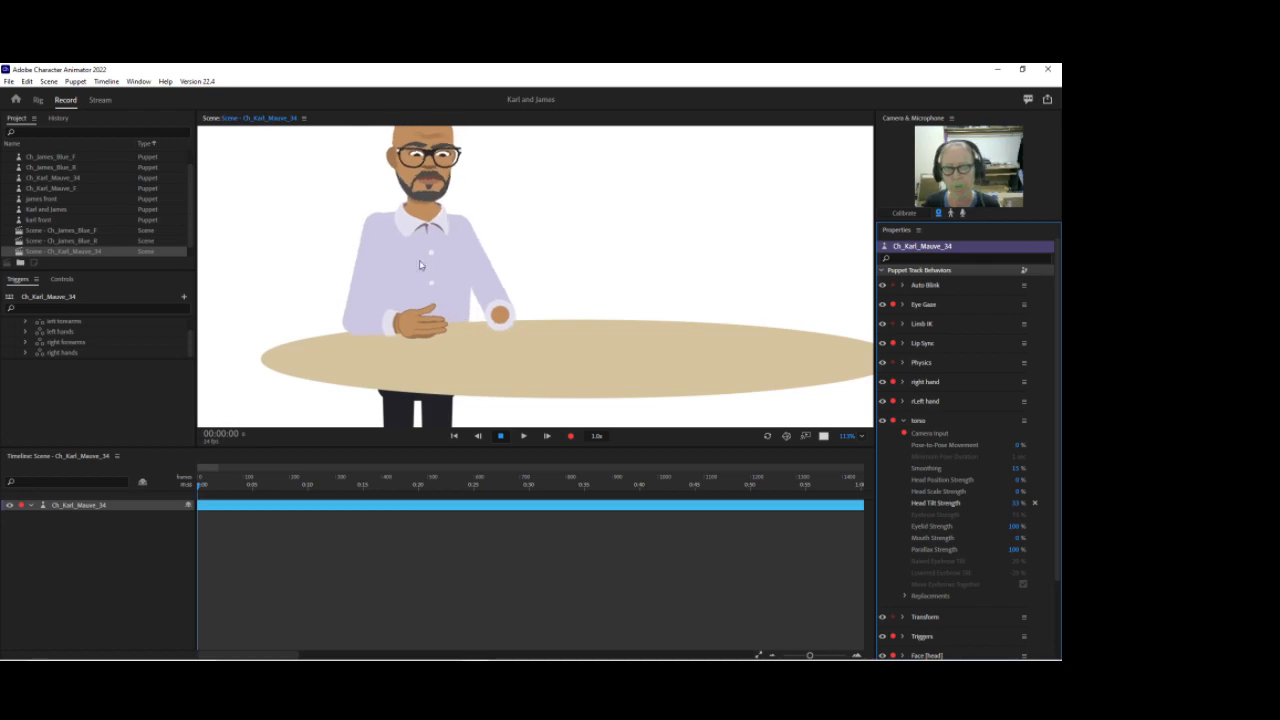
# Step: Open the puppet in Rig mode and inspect the root, Frontal, Body and Desks layers and their handles
pyautogui.doubleClick(675, 397)
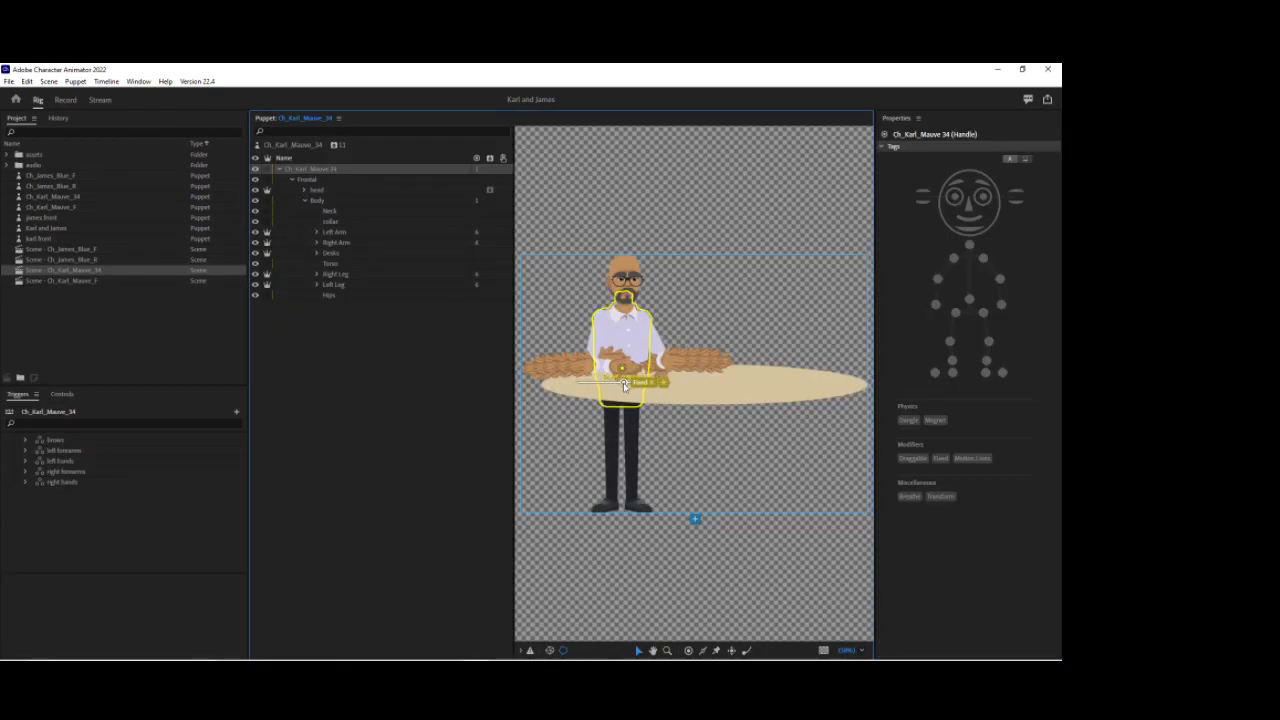
pyautogui.click(623, 372)
pyautogui.click(310, 204)
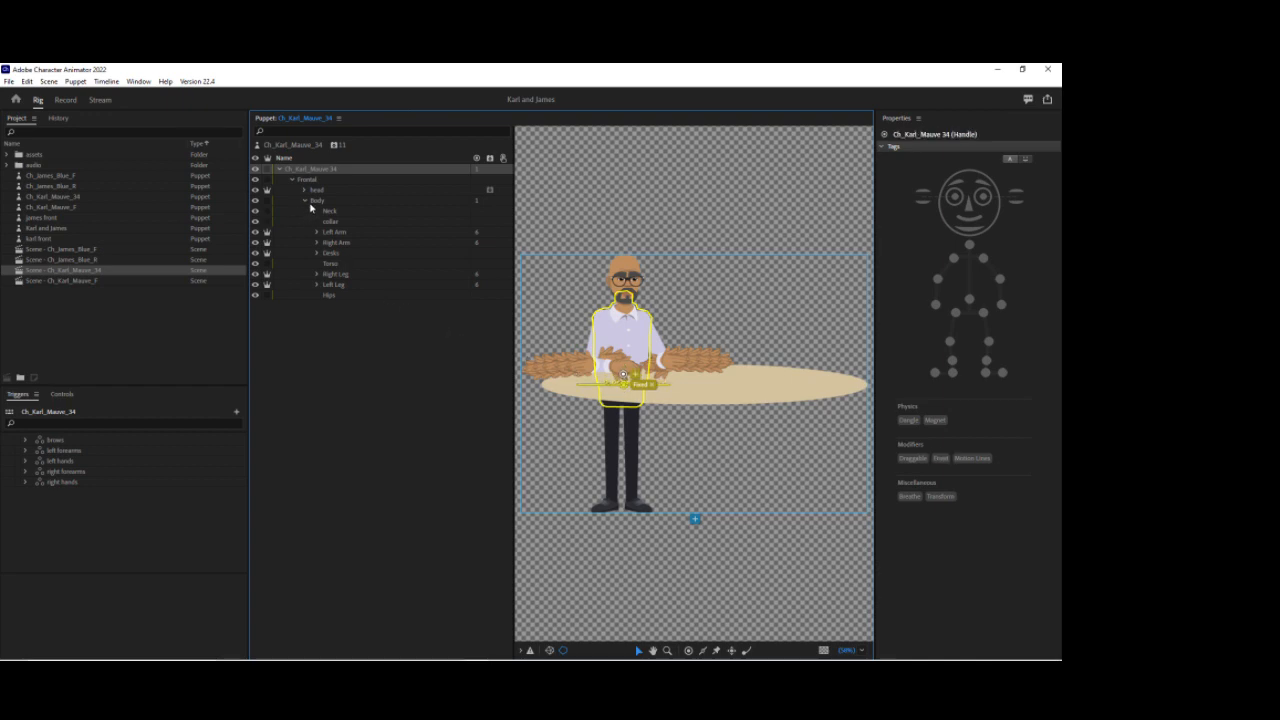
pyautogui.click(320, 148)
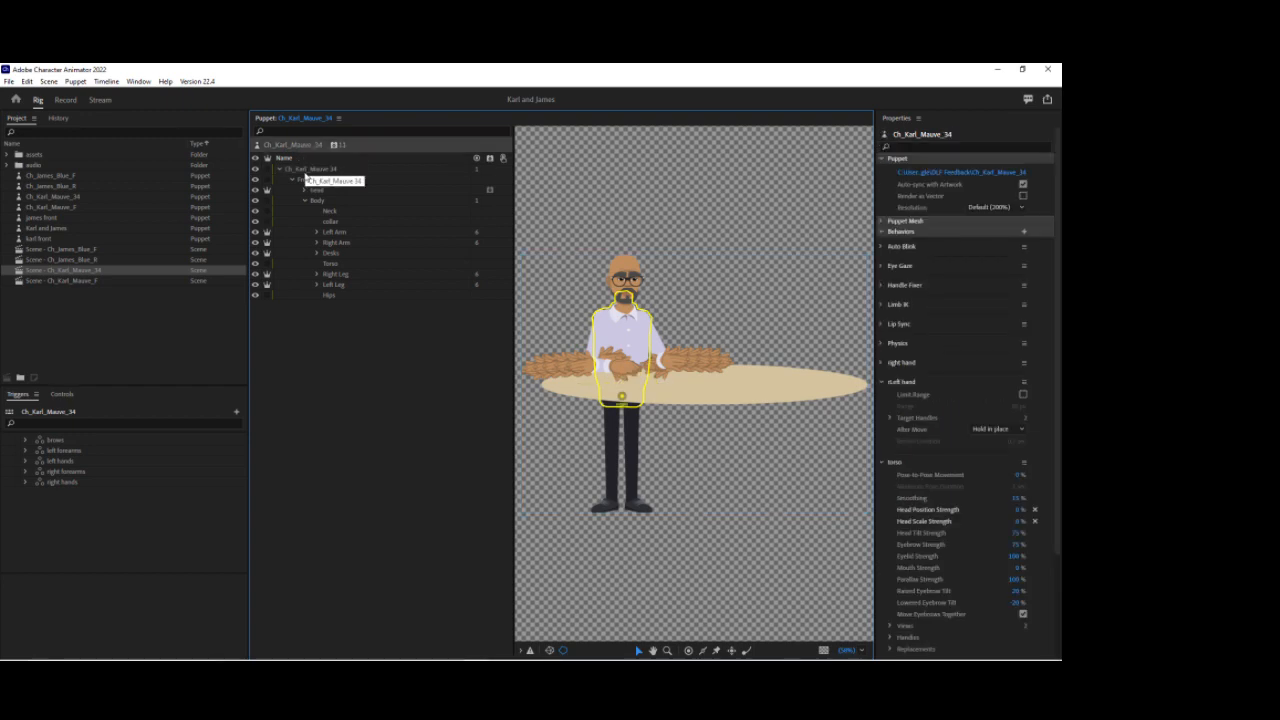
pyautogui.click(305, 171)
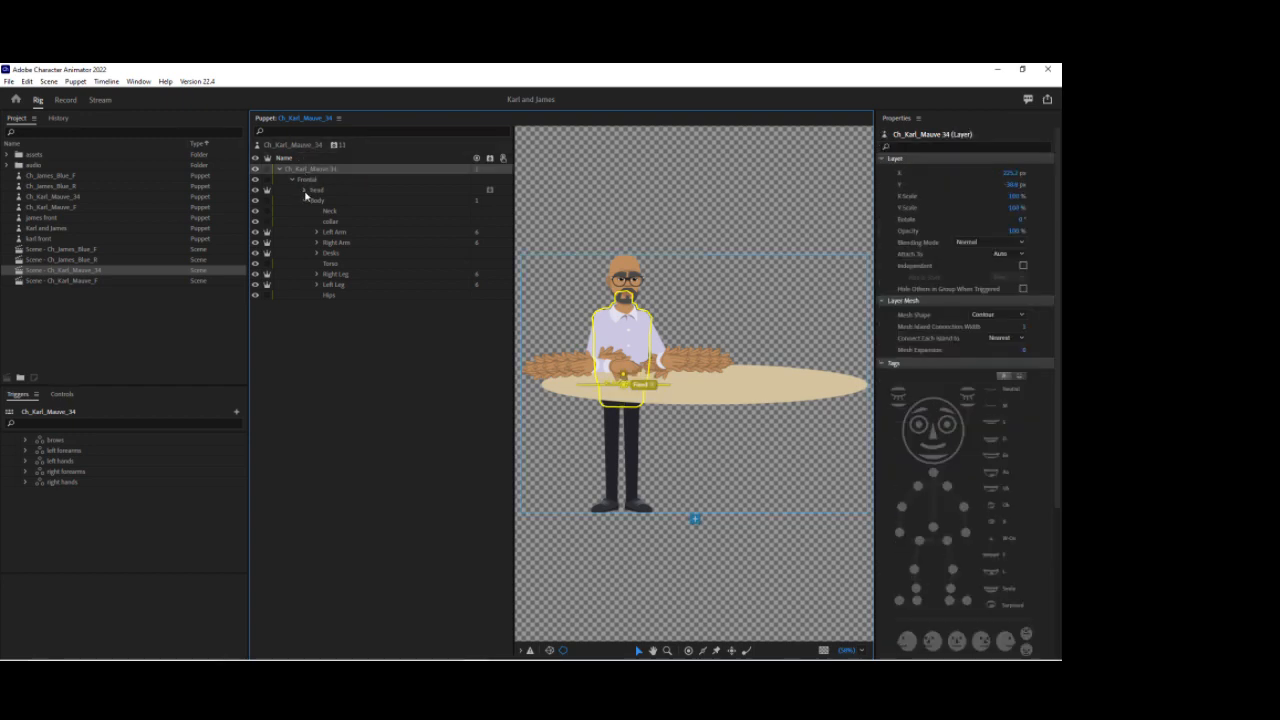
pyautogui.click(310, 184)
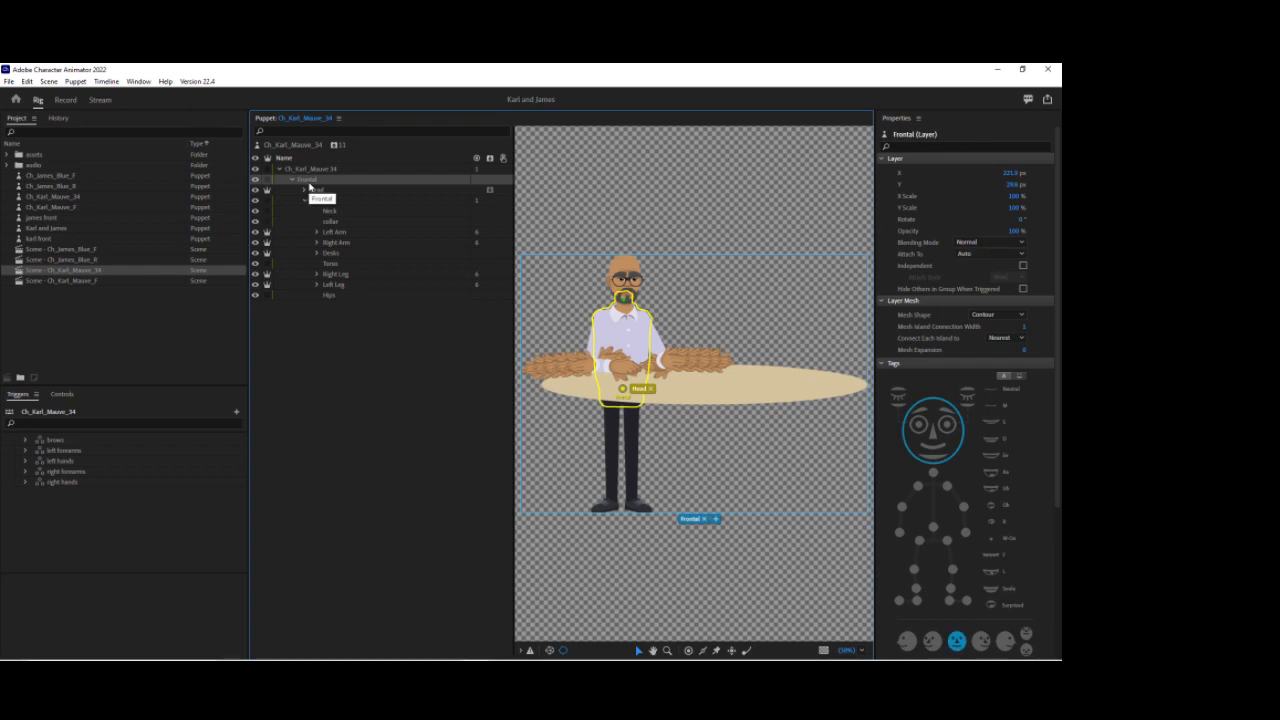
pyautogui.click(621, 390)
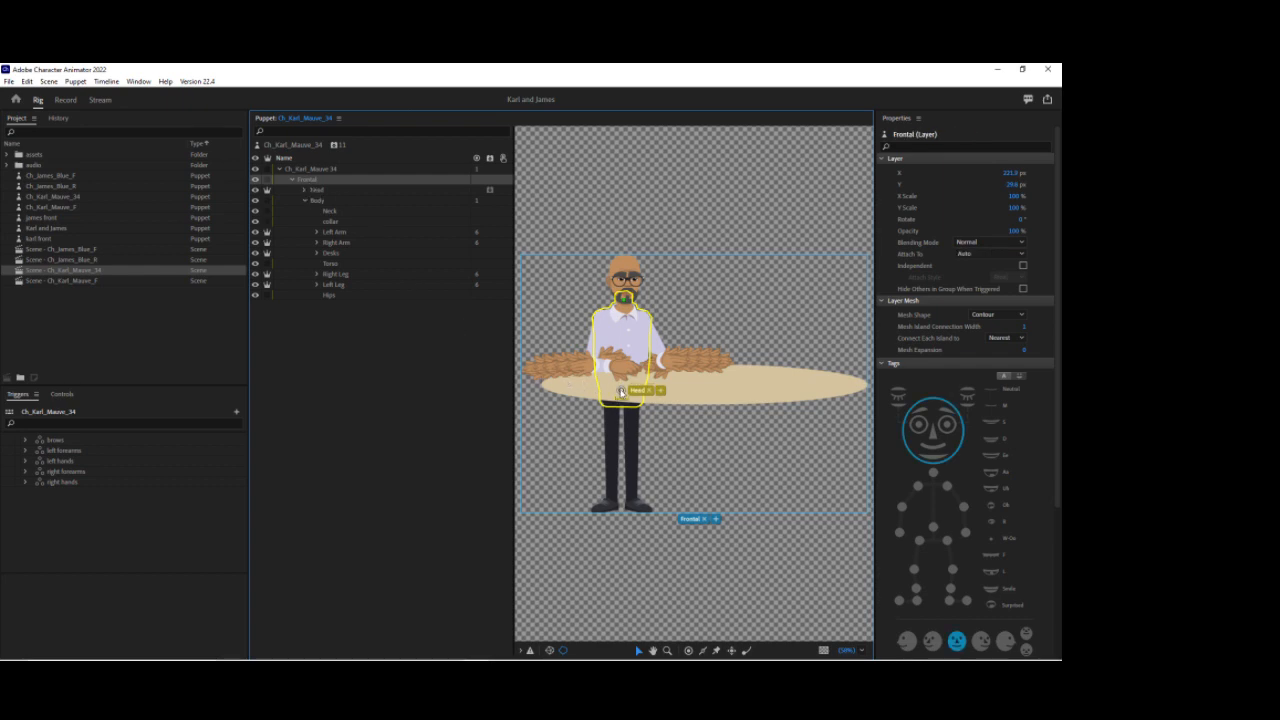
pyautogui.click(315, 202)
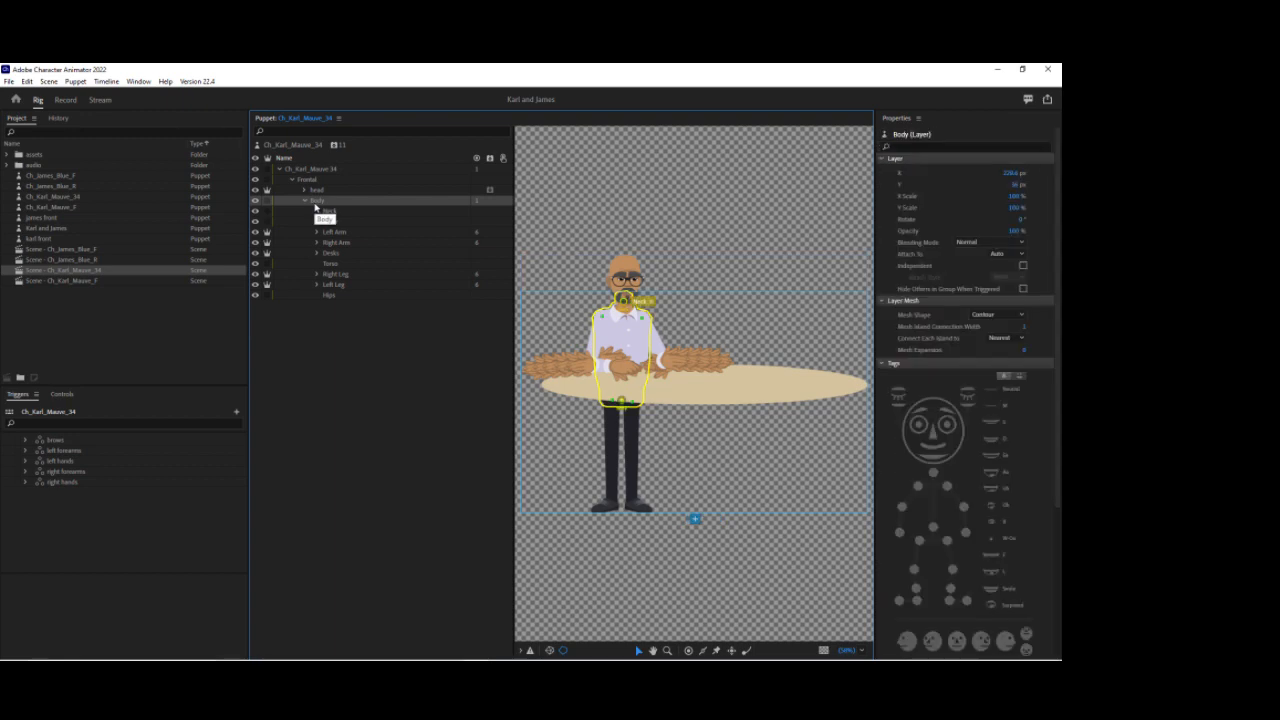
pyautogui.click(330, 253)
pyautogui.click(330, 254)
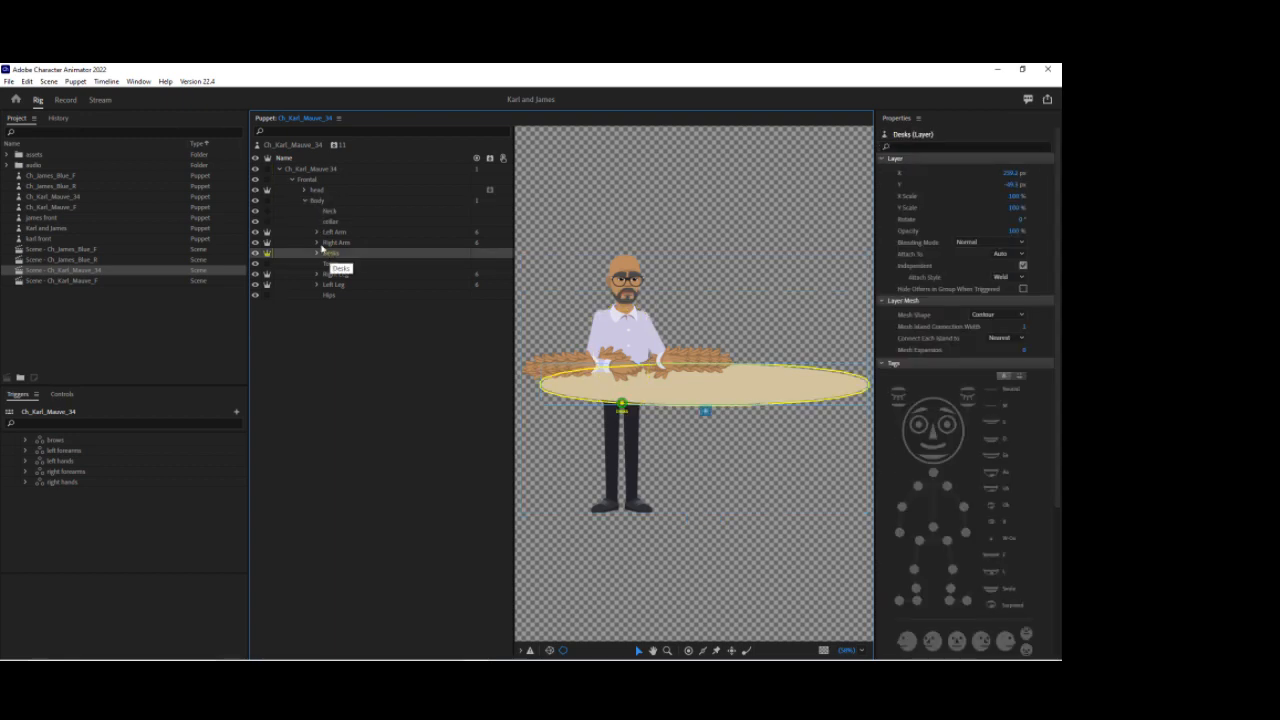
# Step: Return to the scene and play back the puppet briefly to preview it
pyautogui.click(66, 100)
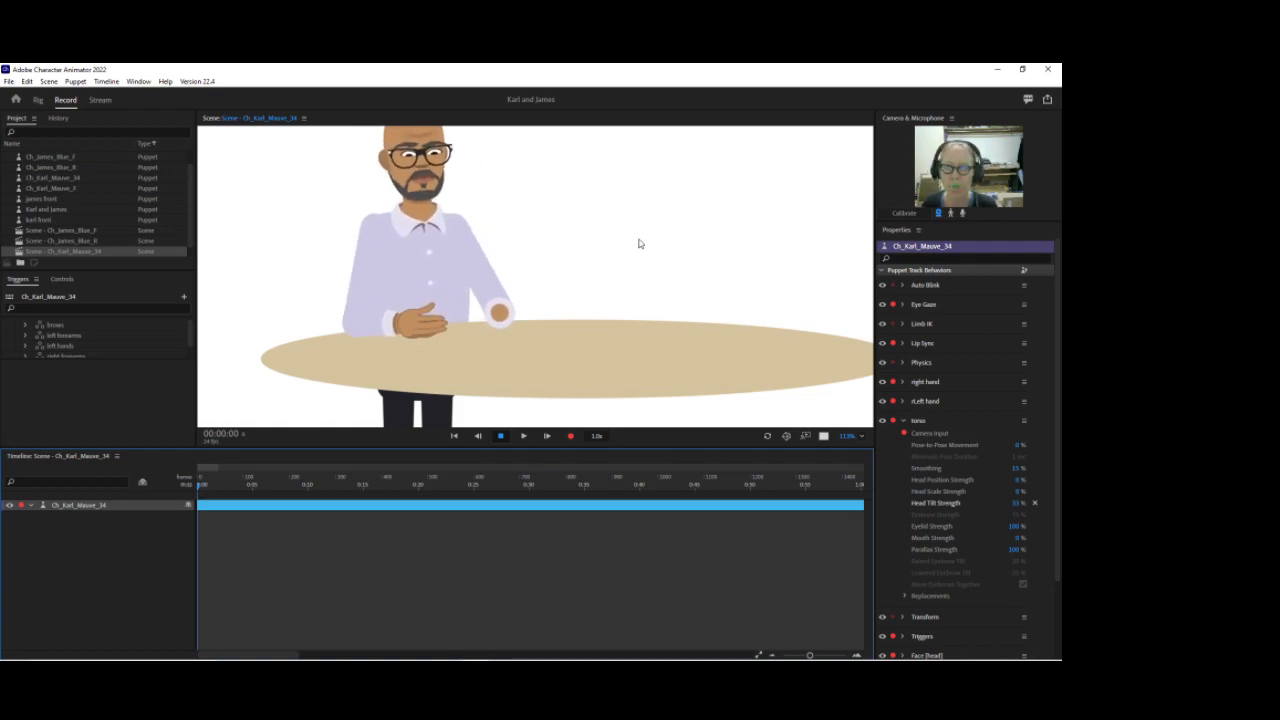
pyautogui.press('space')
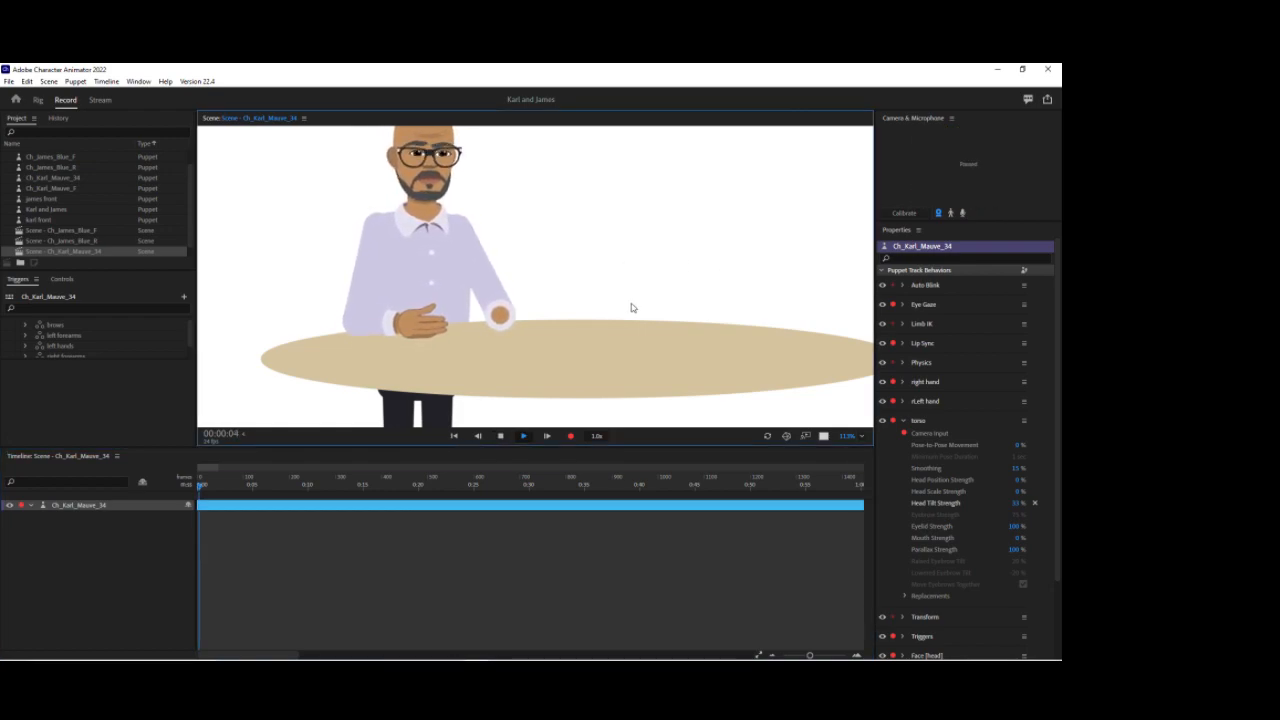
pyautogui.scroll(-1, 27, 327)
pyautogui.press('space')
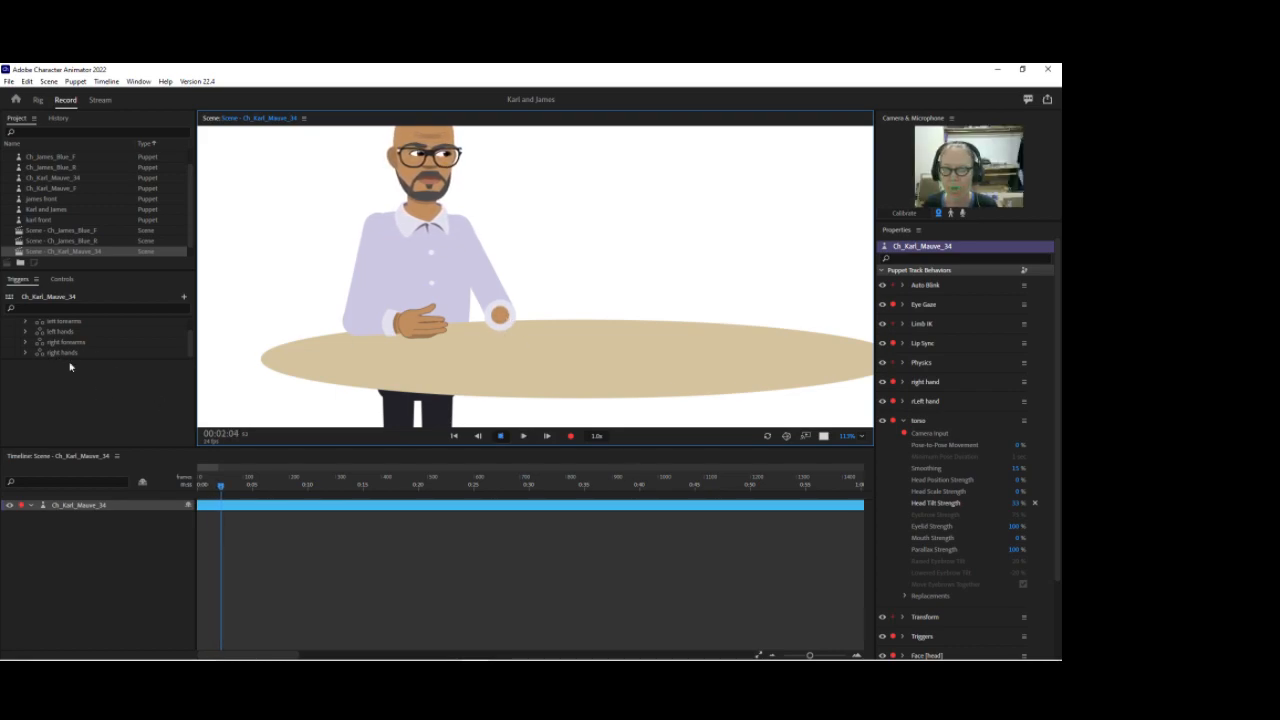
# Step: Trigger the default pose in the right hands and left hands swap sets to test them
pyautogui.click(106, 362)
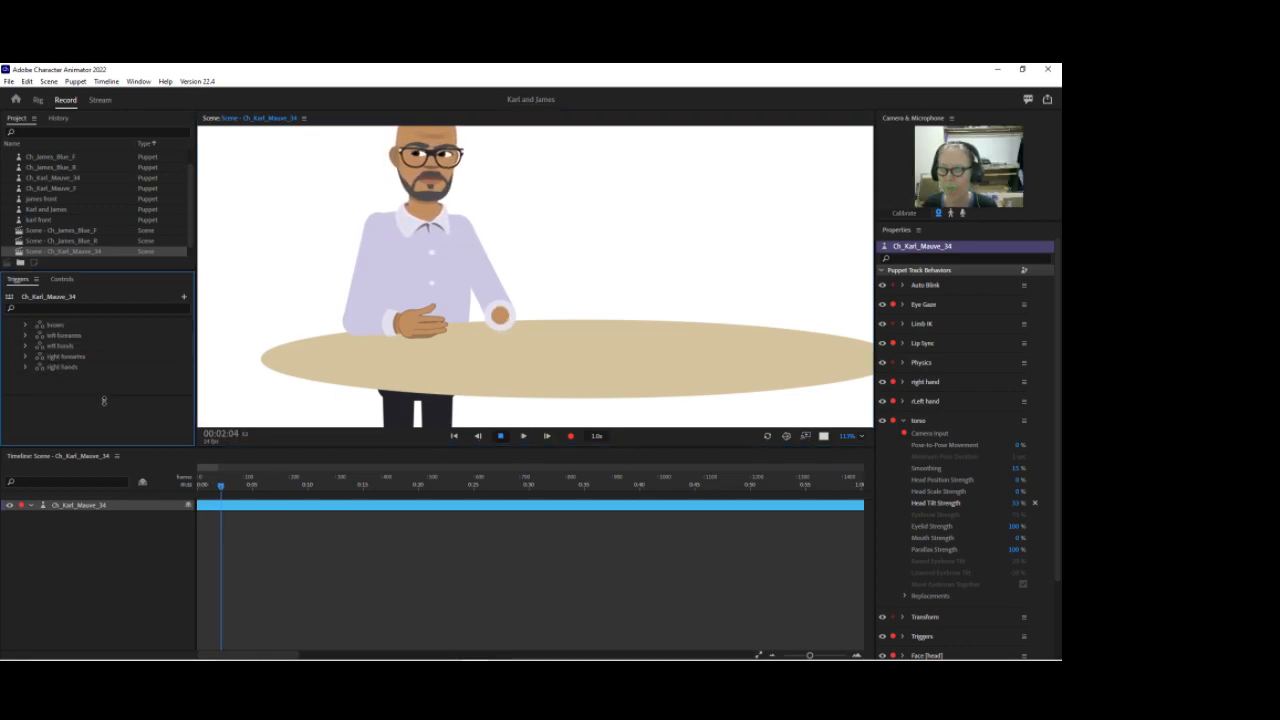
pyautogui.click(26, 368)
pyautogui.scroll(-2, 74, 377)
pyautogui.click(72, 398)
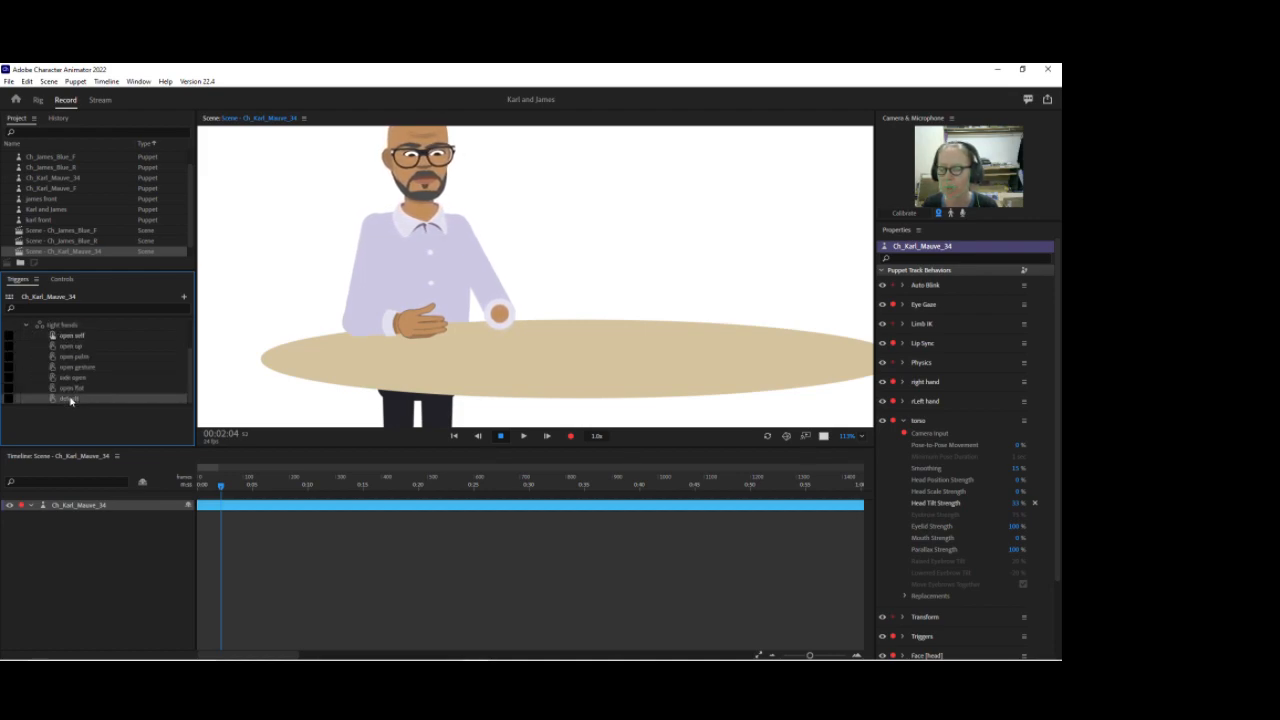
pyautogui.click(27, 325)
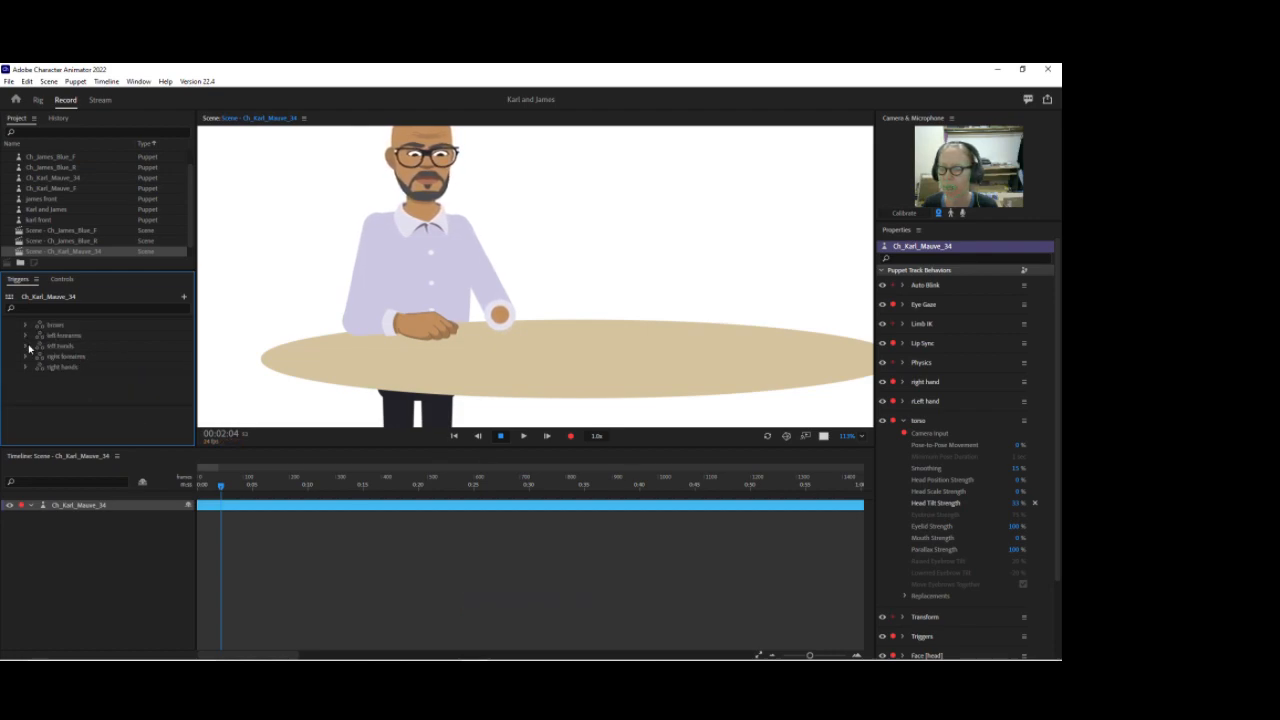
pyautogui.click(25, 346)
pyautogui.scroll(-2, 48, 342)
pyautogui.click(77, 390)
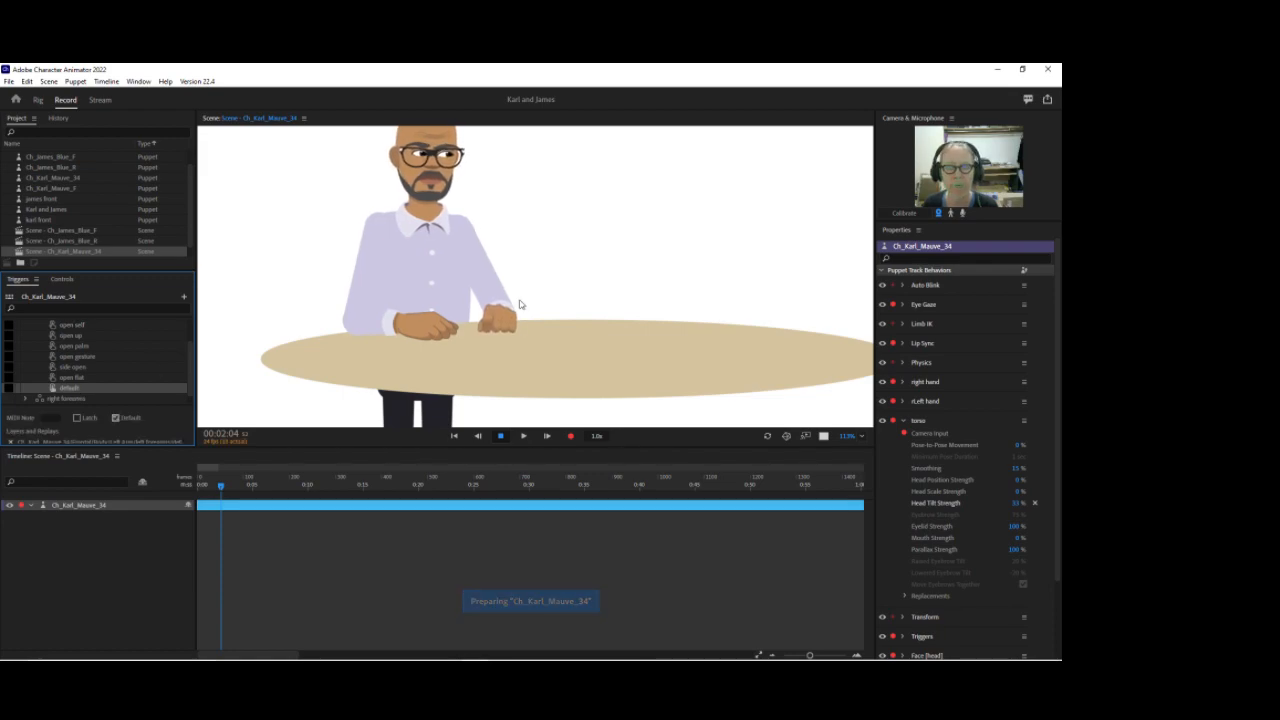
# Step: Set the attach style of both the Left Arm and Right Arm layers to Hinge
pyautogui.click(38, 100)
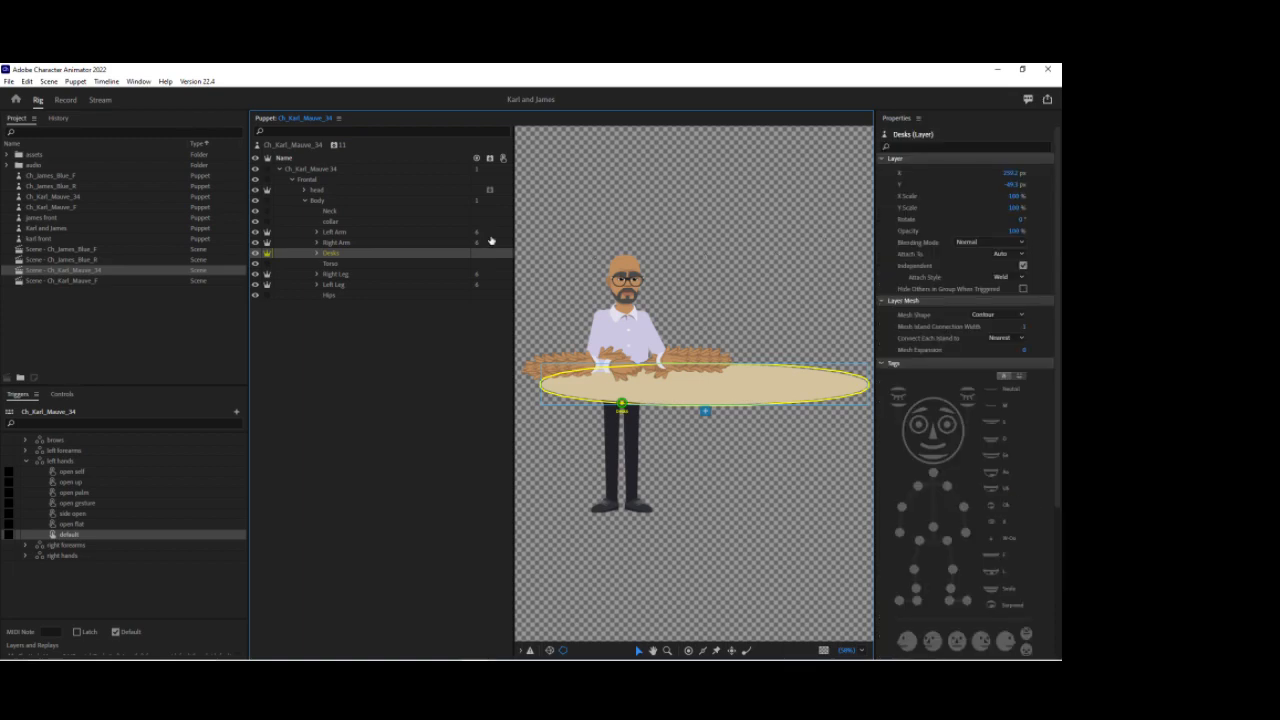
pyautogui.click(336, 232)
pyautogui.keyDown('shift'); pyautogui.click(340, 243); pyautogui.keyUp('shift')
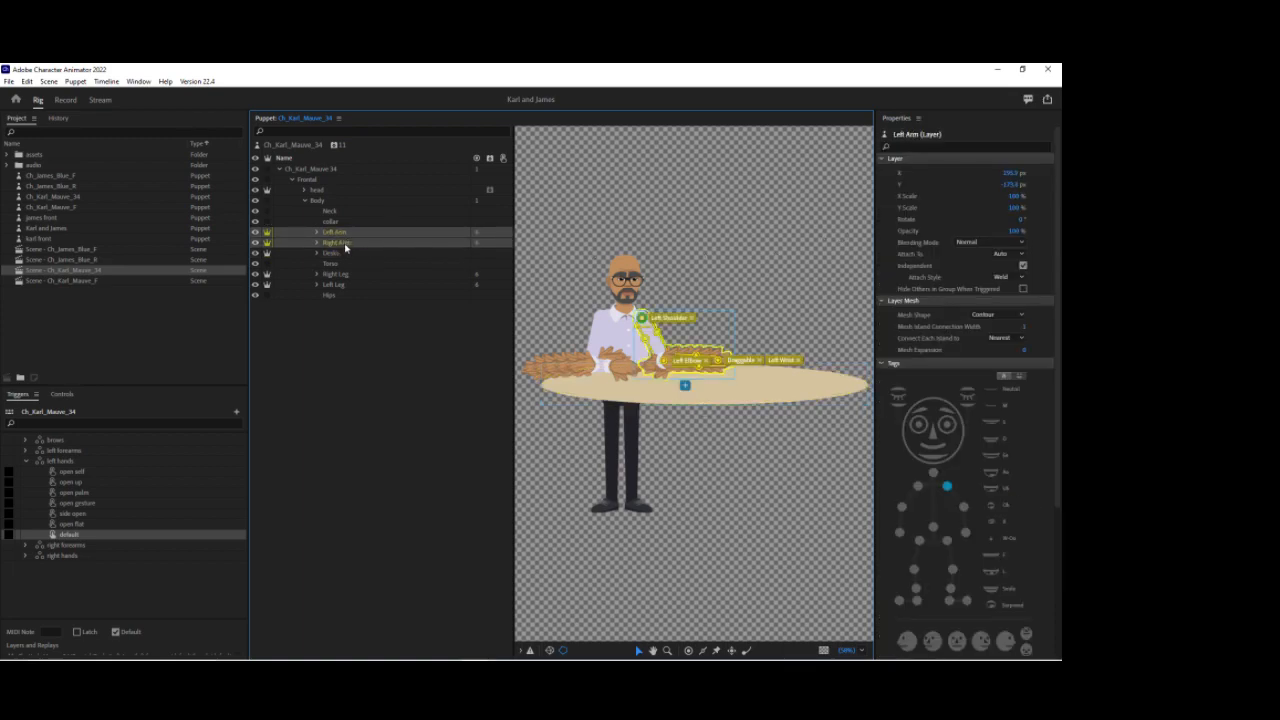
pyautogui.click(1019, 277)
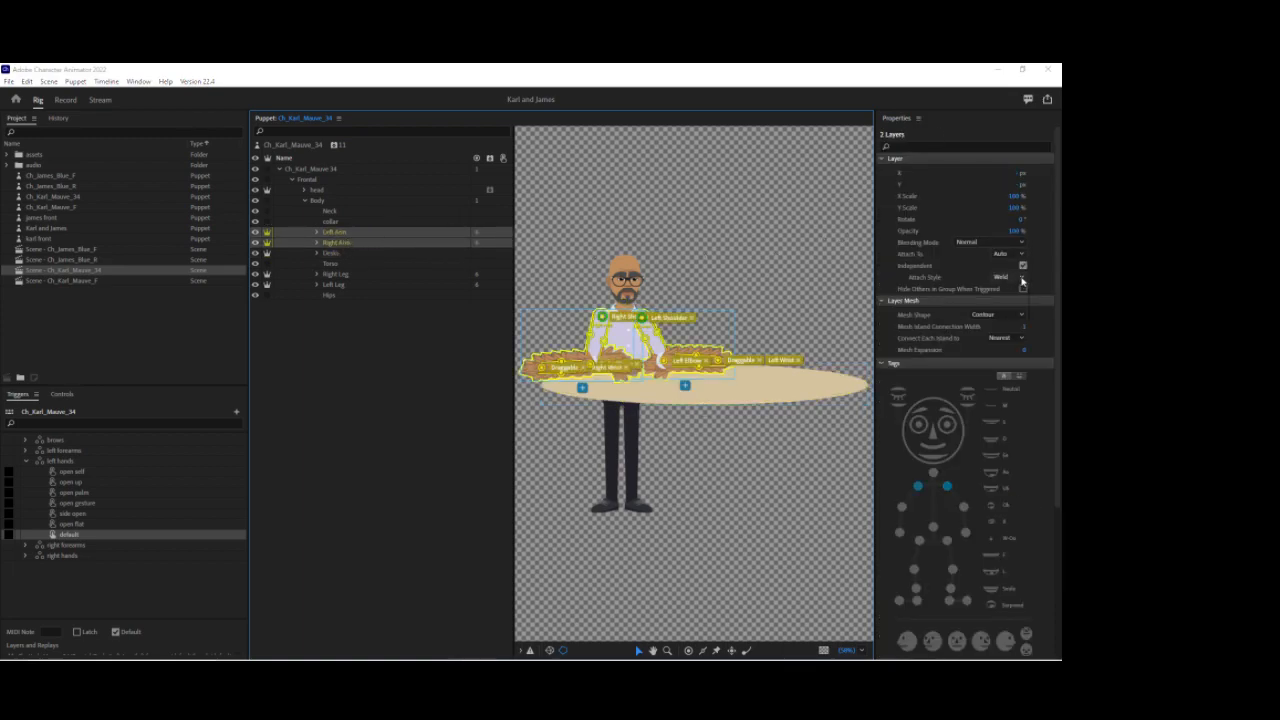
pyautogui.click(1010, 300)
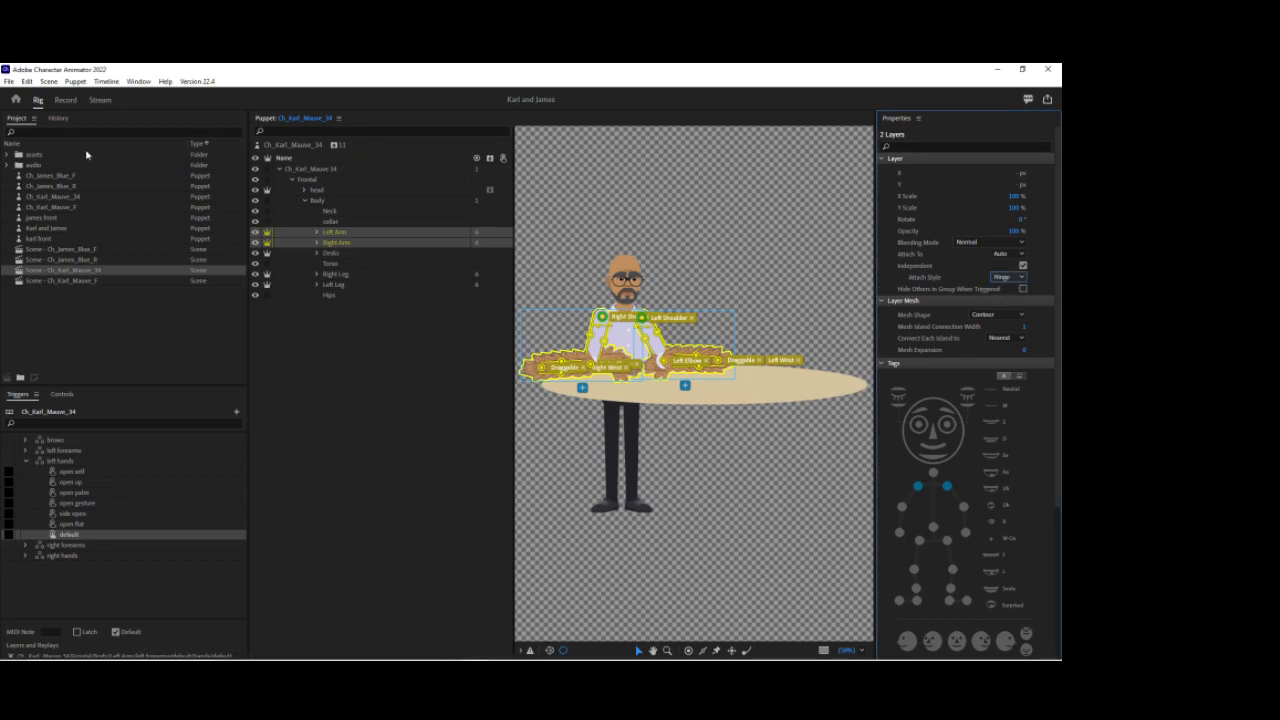
# Step: Rewind the scene to the start and reposition the view to review the puppet's arms
pyautogui.click(65, 101)
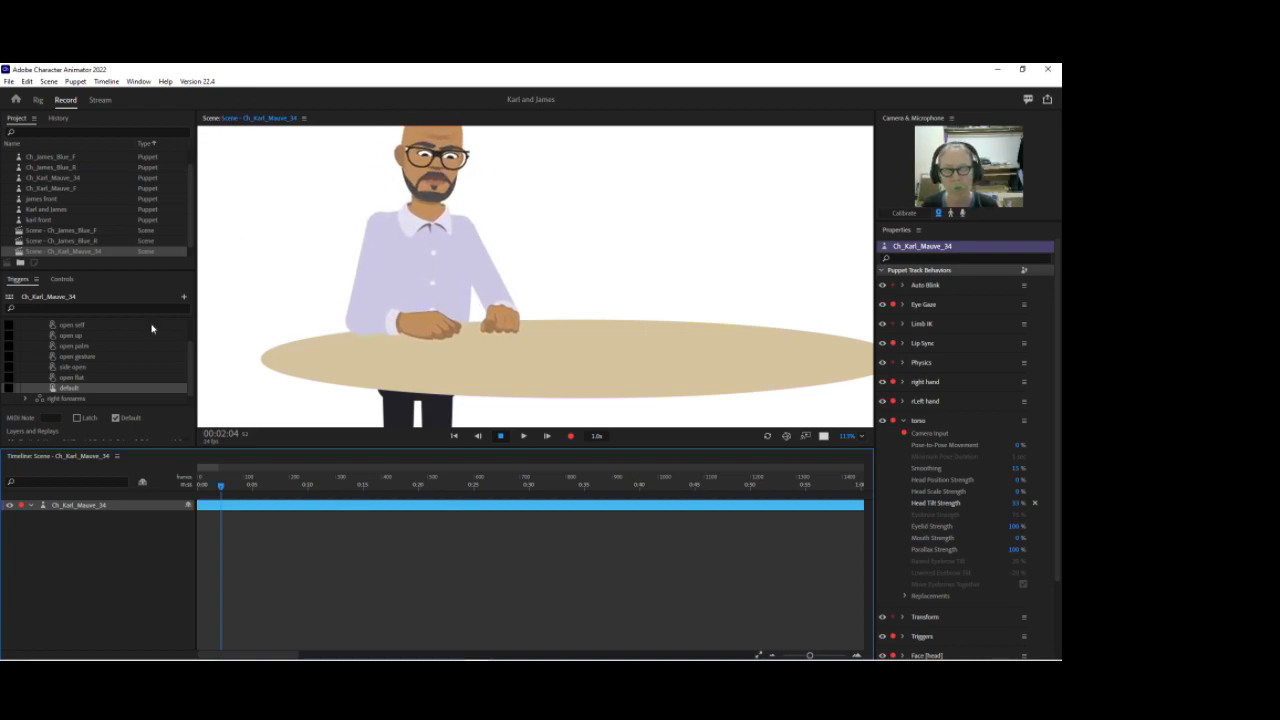
pyautogui.moveTo(219, 488); pyautogui.dragTo(196, 488)
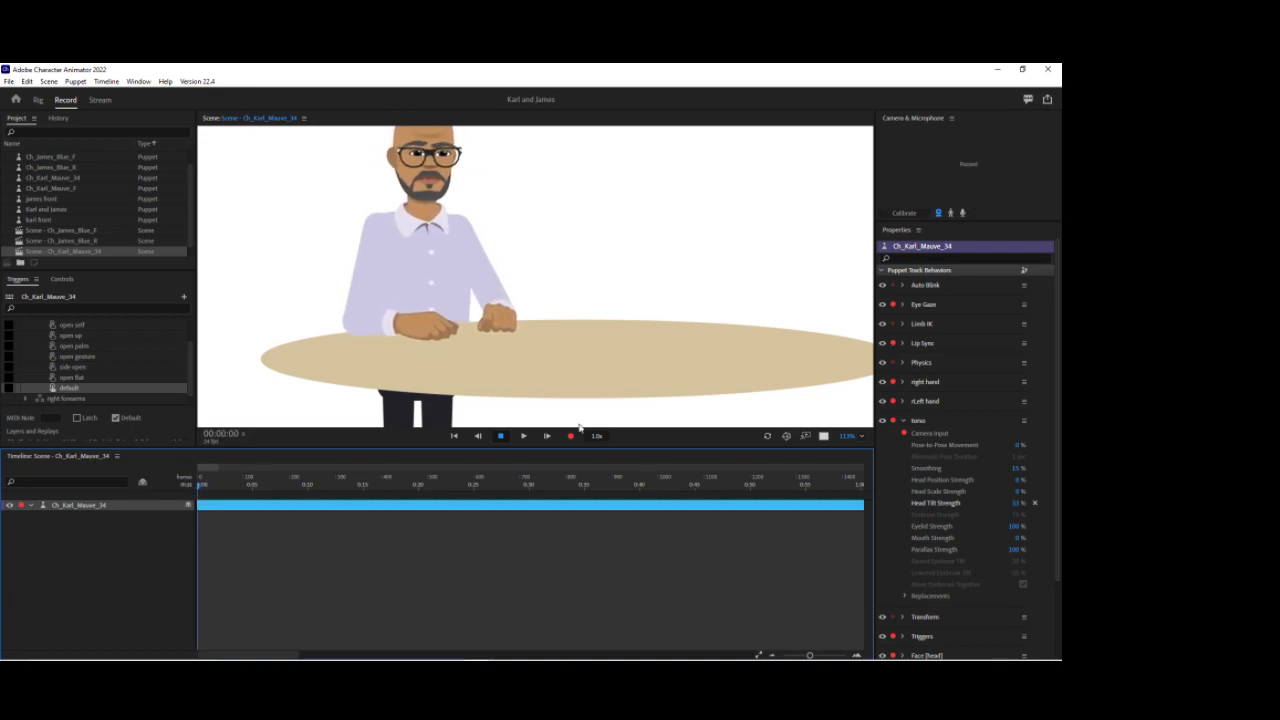
pyautogui.moveTo(575, 244); pyautogui.dragTo(583, 277)
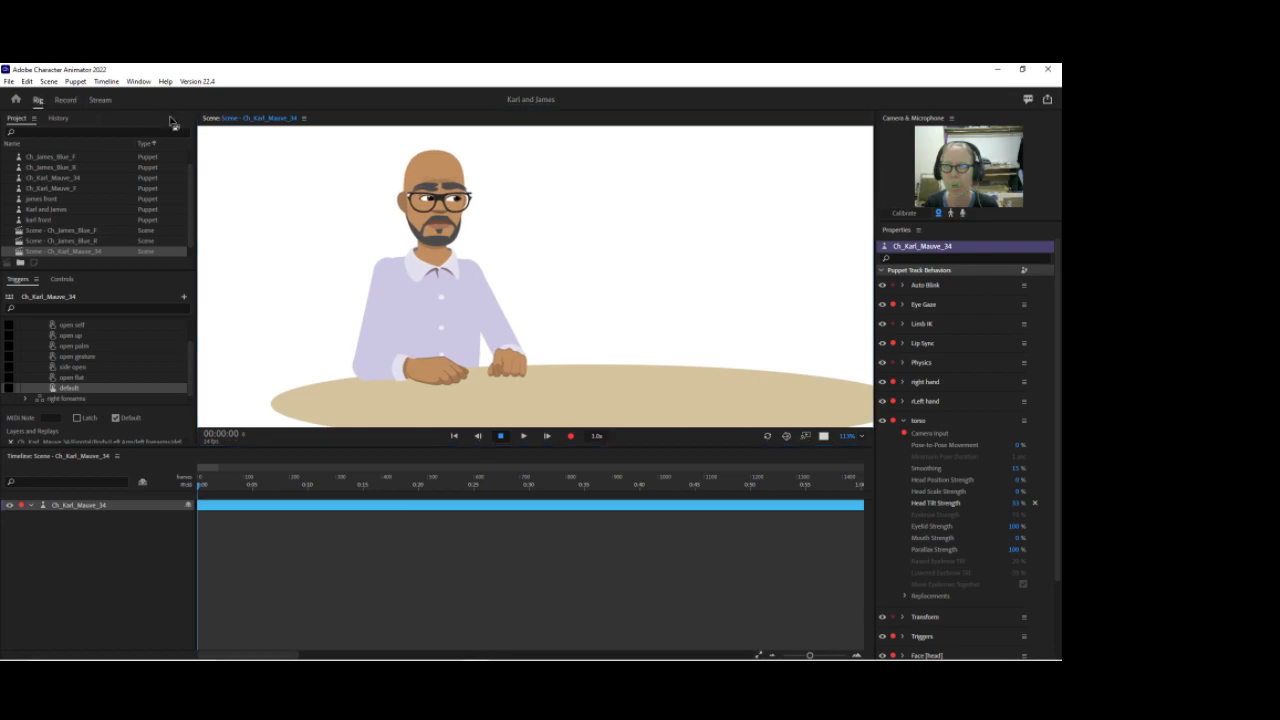
# Step: Expand the head and brows groups in the puppet and inspect the surprised brows sublayers
pyautogui.hotkey('ctrl', '1')
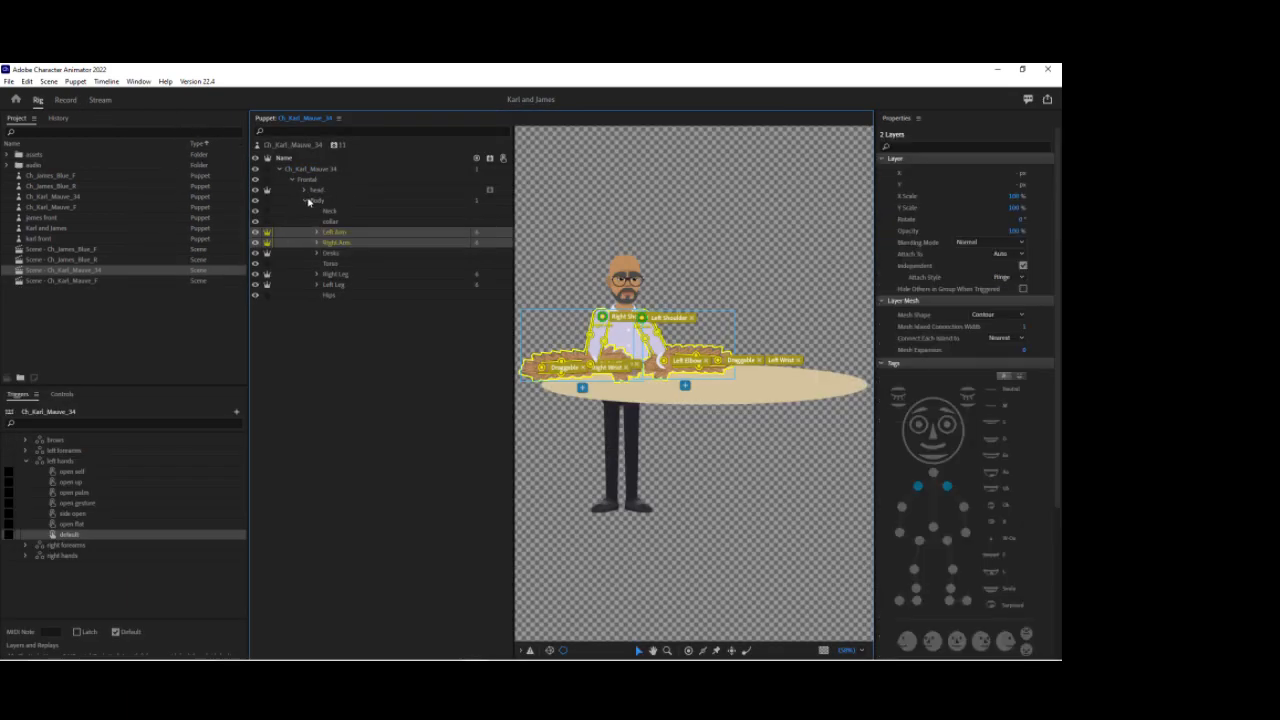
pyautogui.click(305, 200)
pyautogui.click(304, 190)
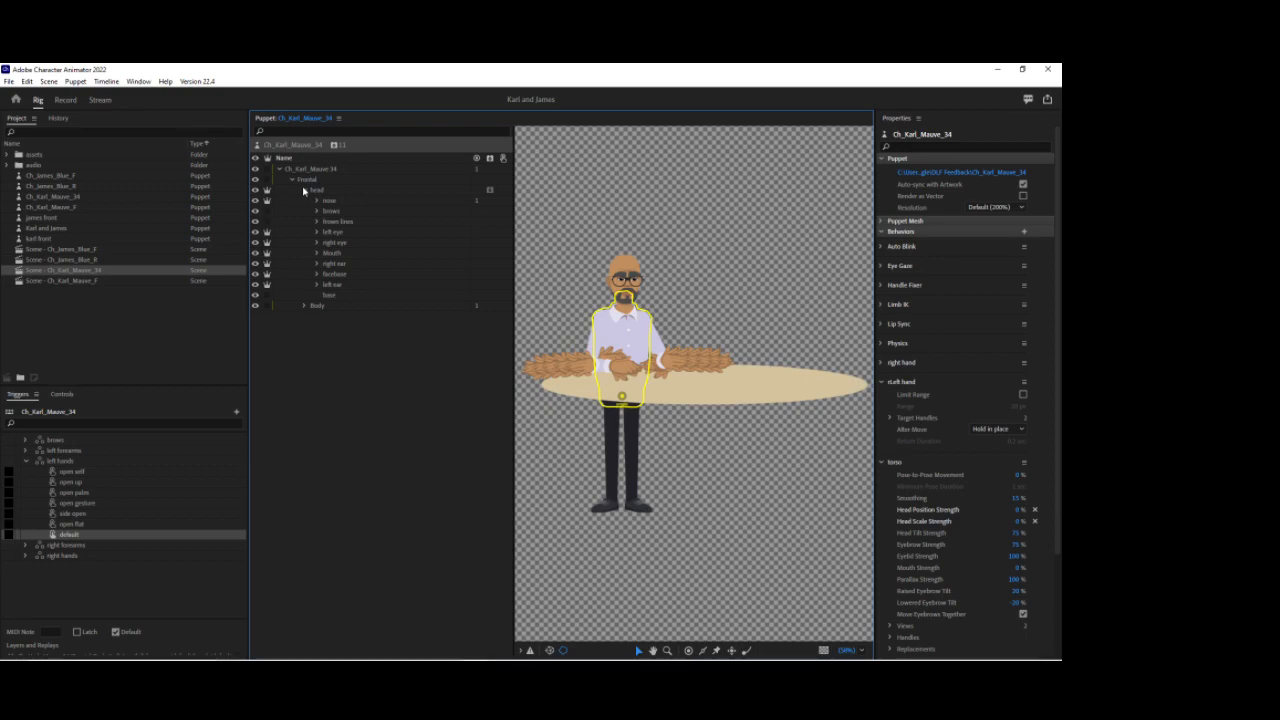
pyautogui.click(317, 211)
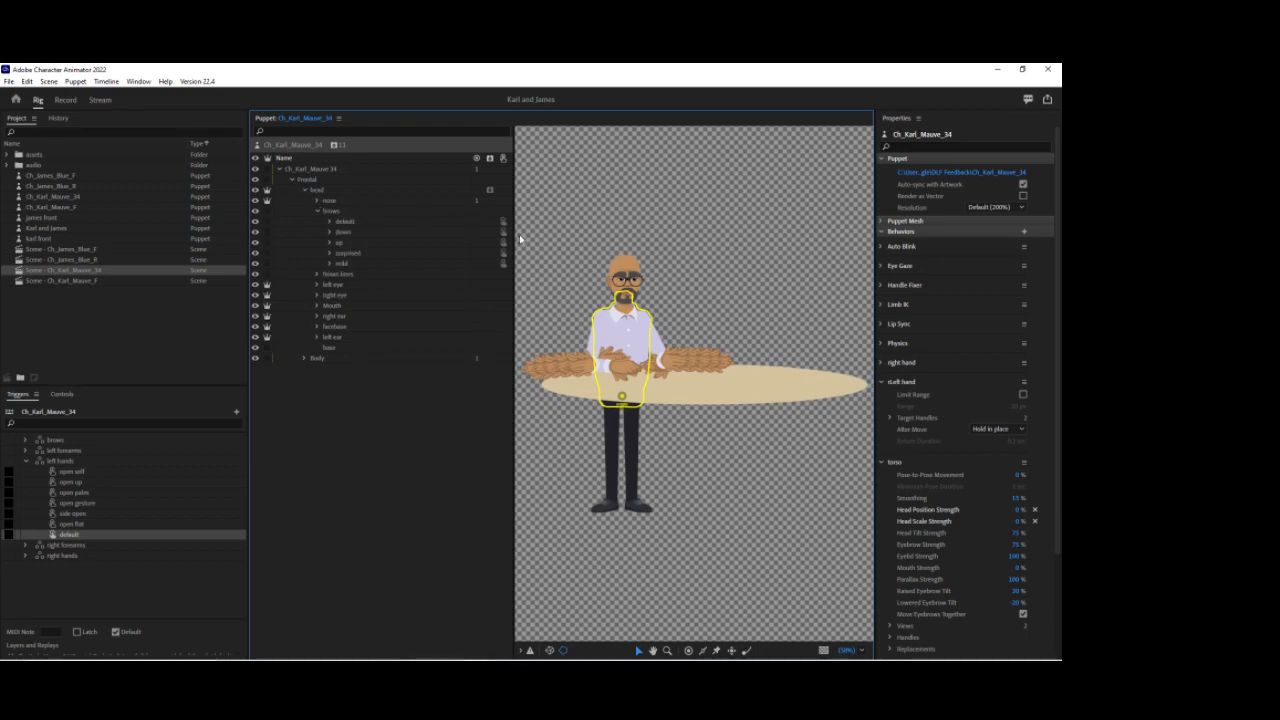
pyautogui.moveTo(512, 233); pyautogui.dragTo(524, 233)
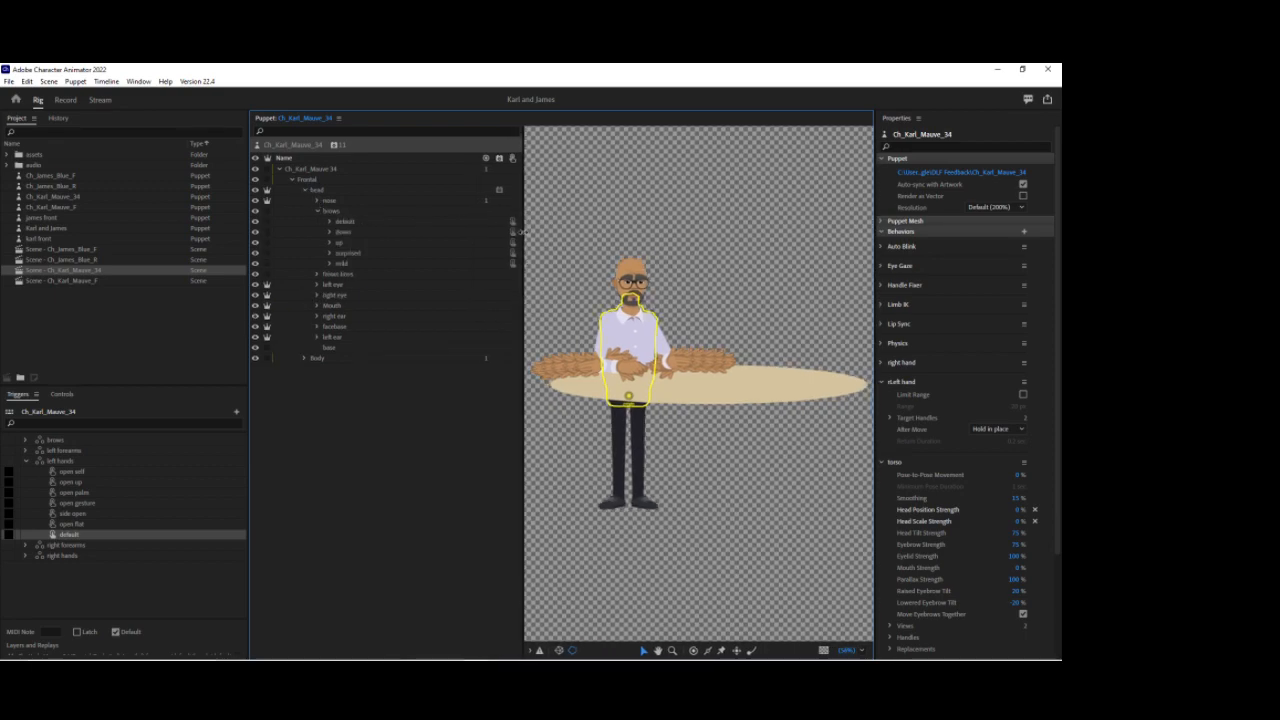
pyautogui.click(330, 253)
pyautogui.click(343, 264)
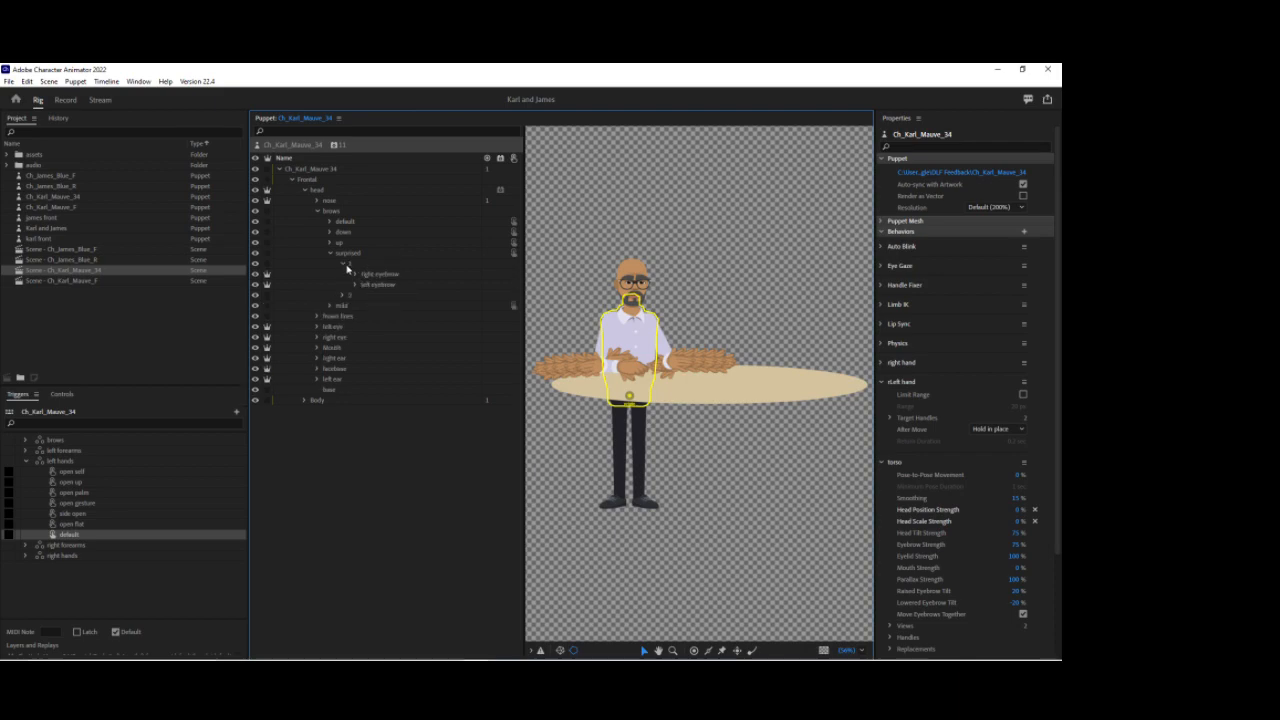
pyautogui.click(343, 264)
pyautogui.click(344, 275)
pyautogui.click(344, 275)
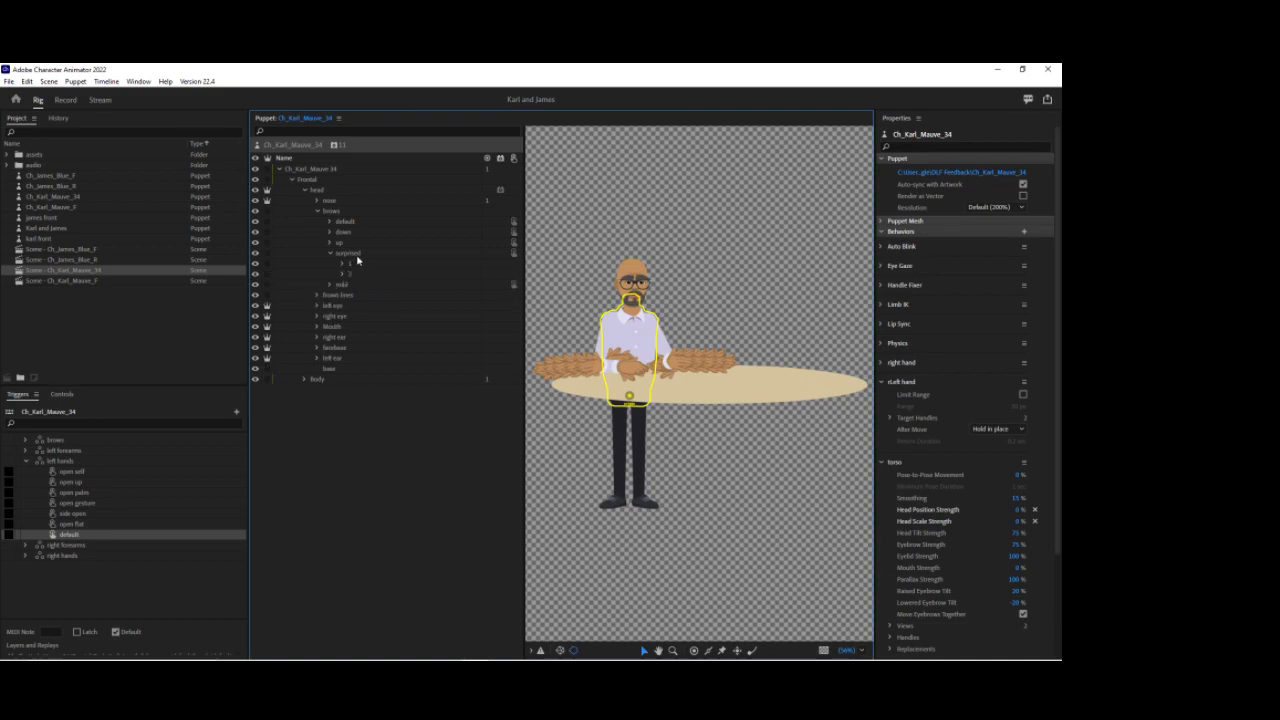
# Step: Select the surprised brows layer and examine its nested eyebrow layers
pyautogui.click(348, 258)
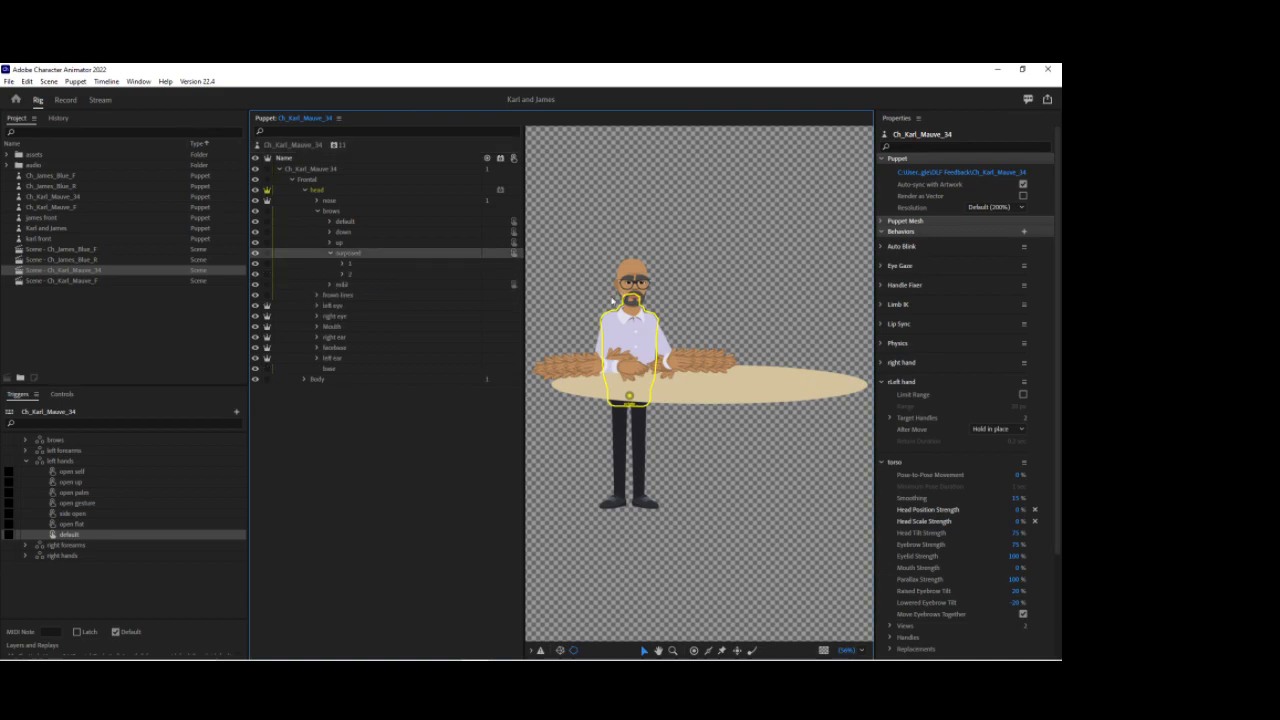
pyautogui.click(329, 232)
pyautogui.click(329, 232)
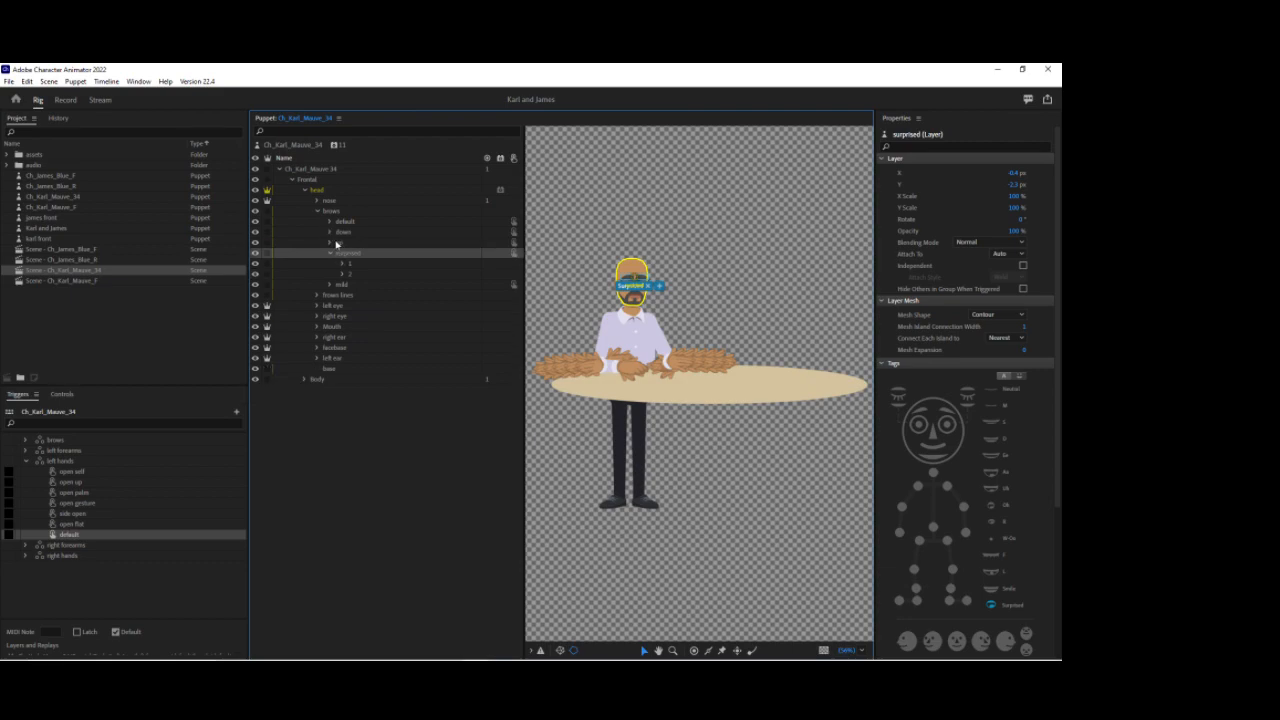
pyautogui.click(330, 243)
pyautogui.click(331, 243)
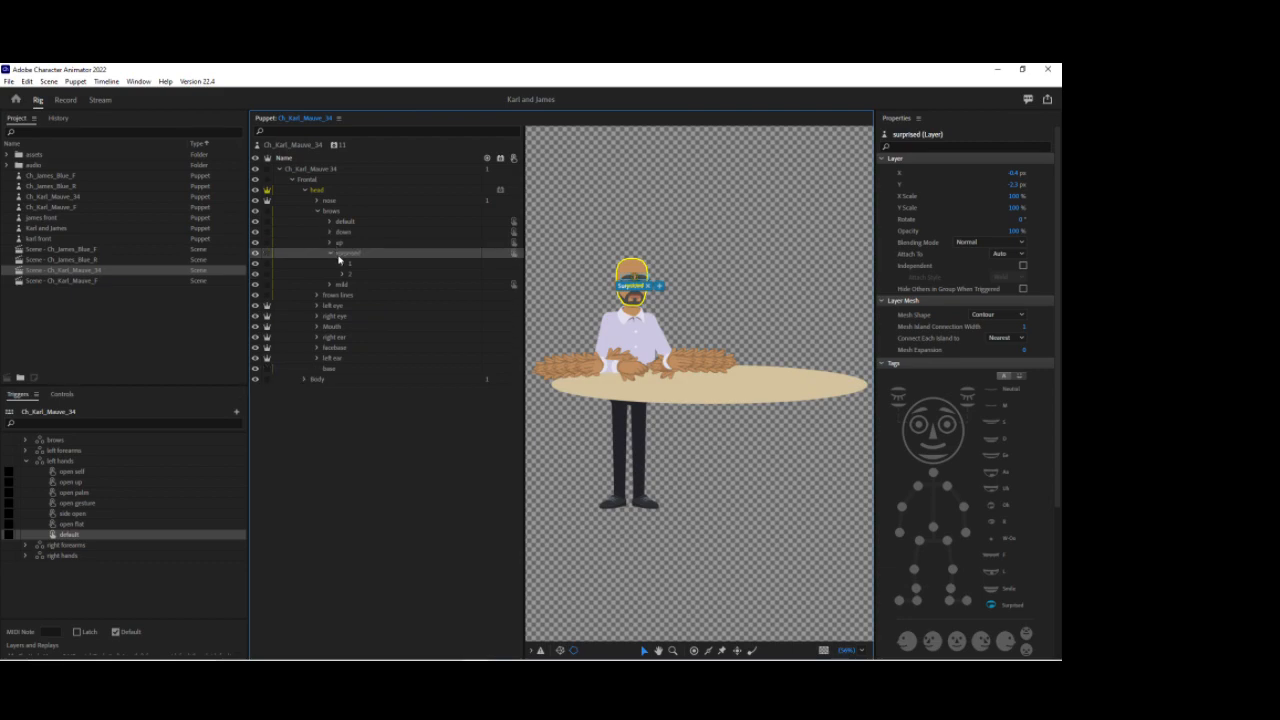
pyautogui.click(344, 265)
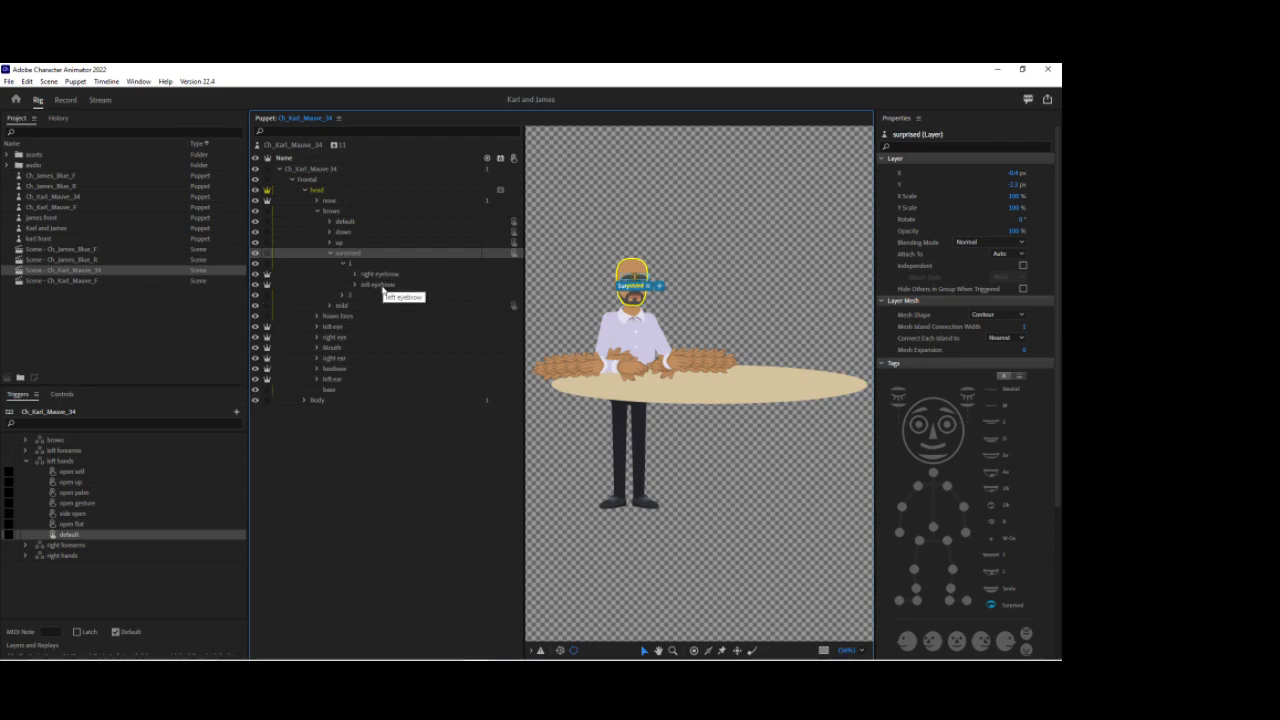
pyautogui.click(344, 264)
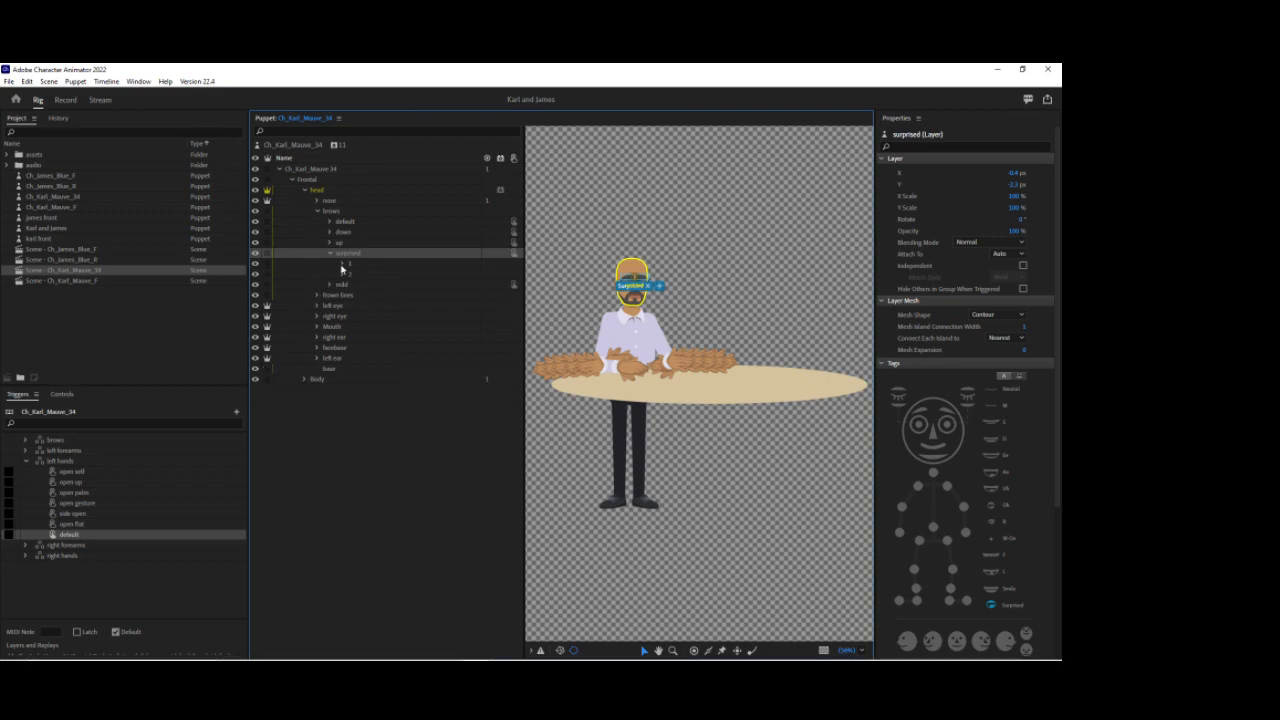
# Step: Switch to Illustrator and locate the surprised brows layer in the Layers panel
pyautogui.moveTo(478, 654)
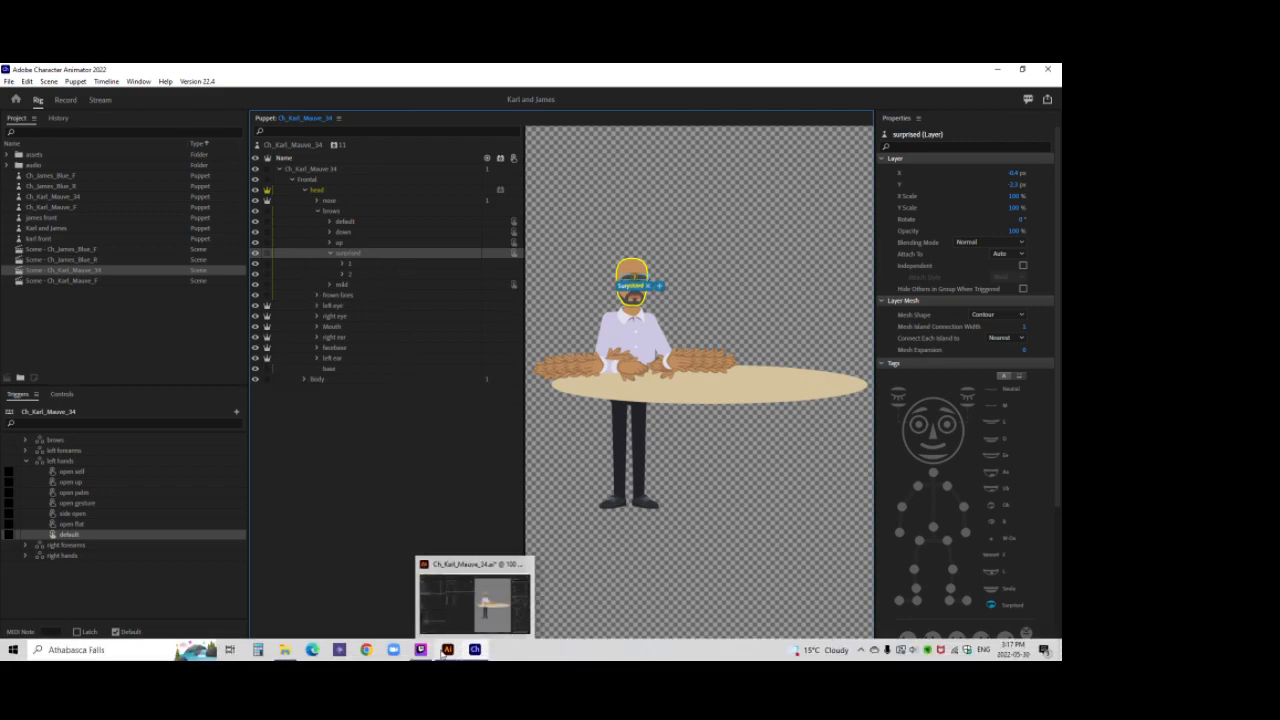
pyautogui.click(447, 650)
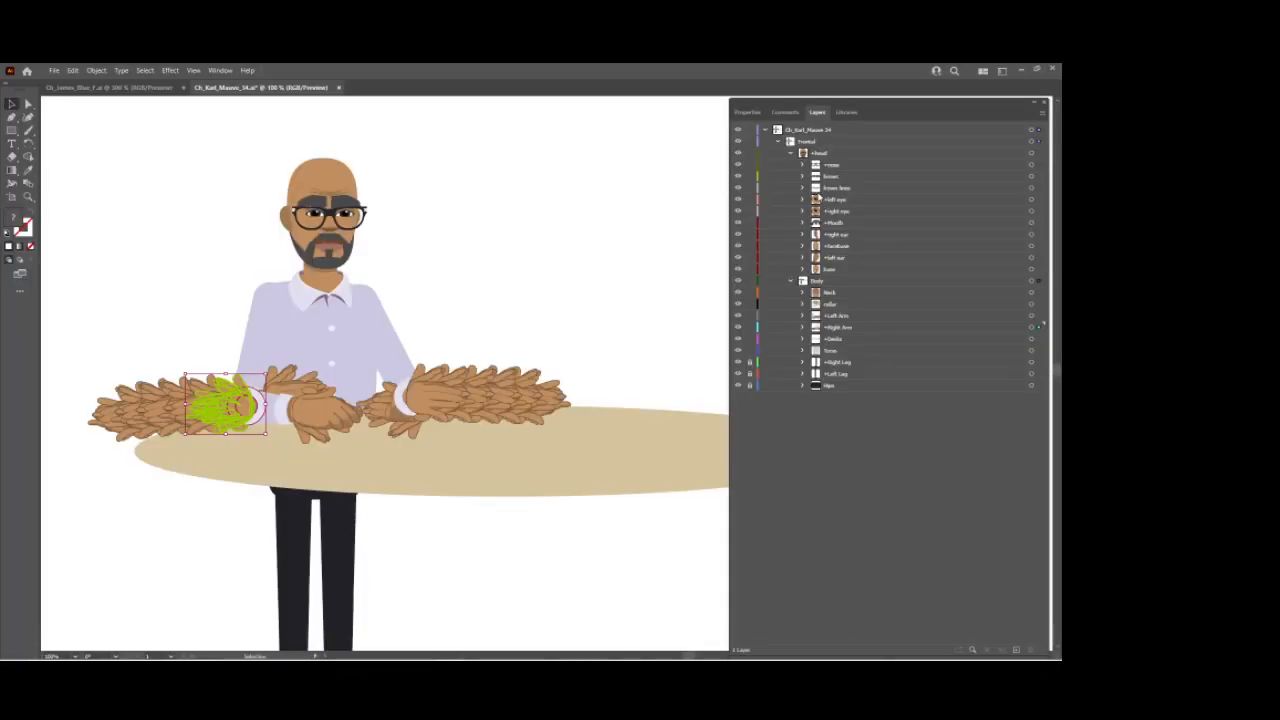
pyautogui.click(803, 180)
pyautogui.click(822, 222)
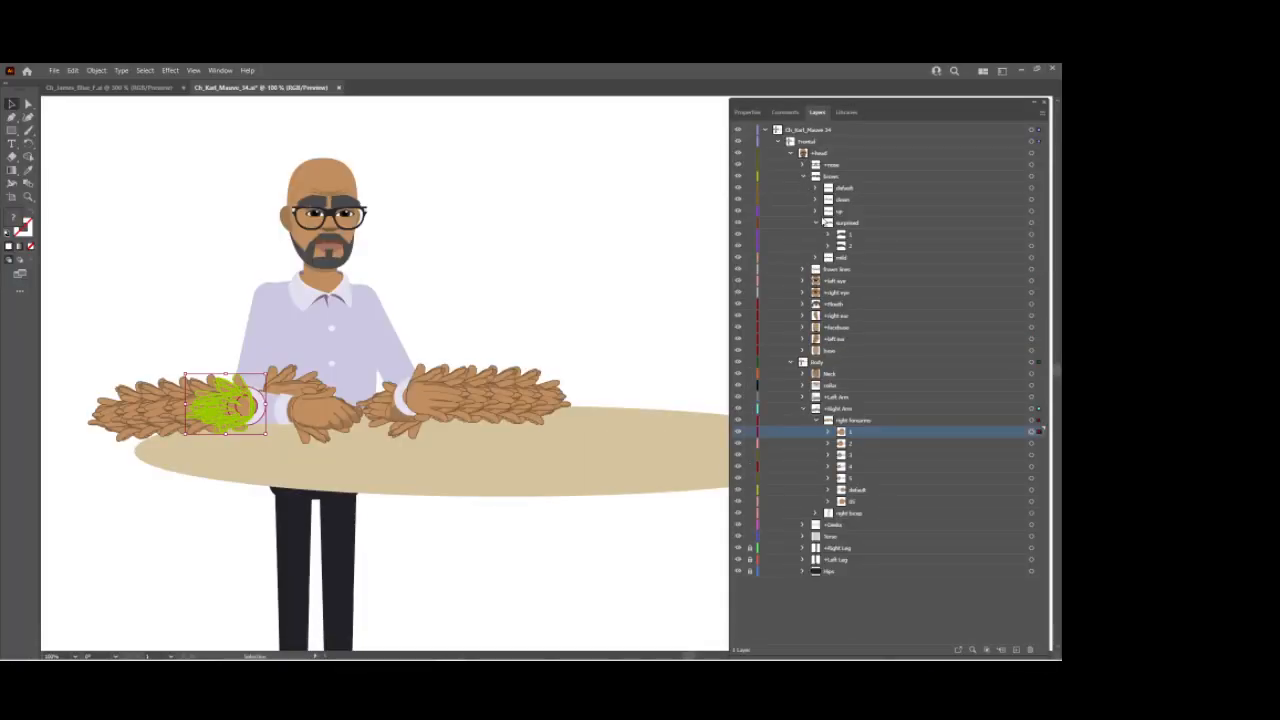
pyautogui.click(817, 224)
pyautogui.click(1028, 222)
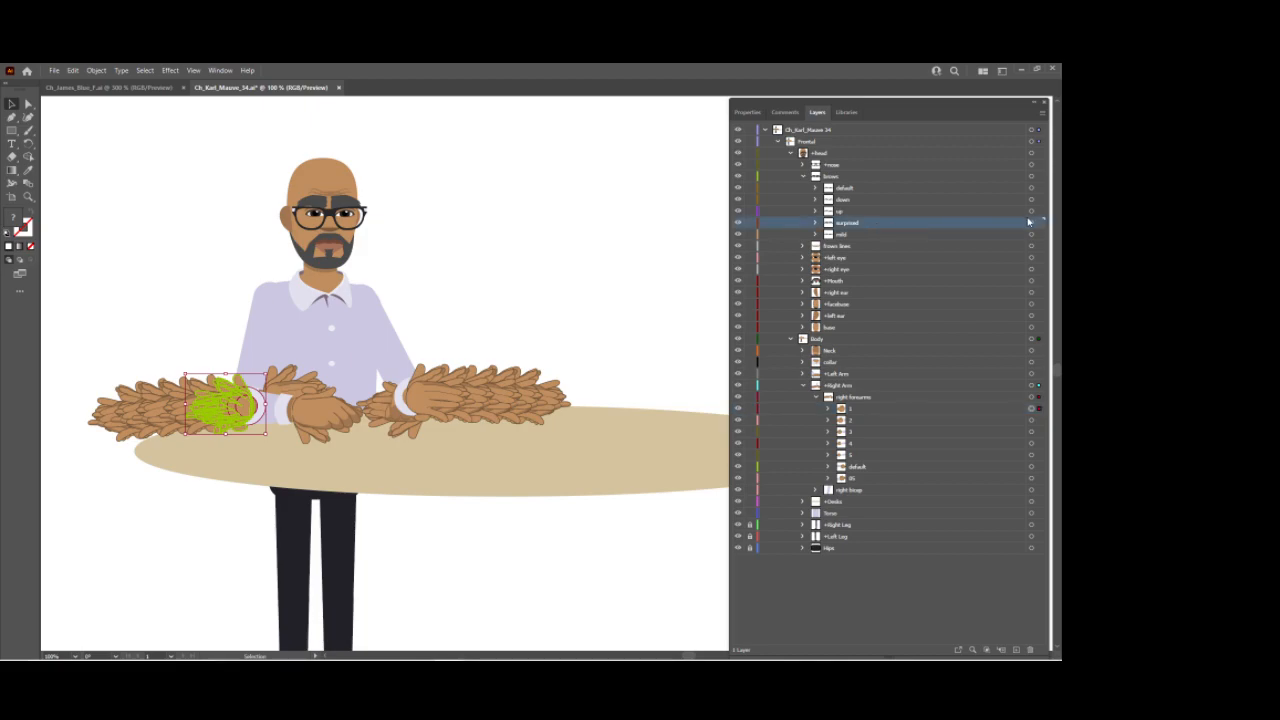
pyautogui.click(1031, 223)
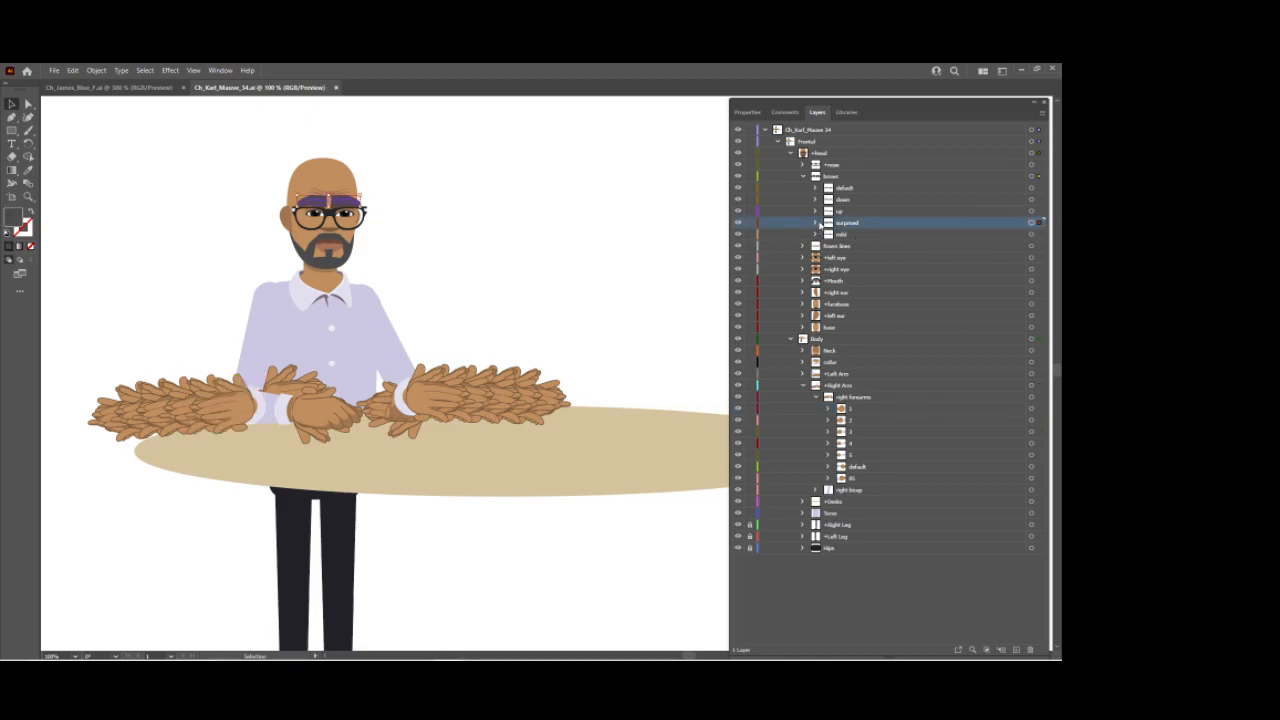
# Step: Rename the first sublayer inside the surprised brows layer to +right eyebrow
pyautogui.click(817, 223)
pyautogui.click(829, 235)
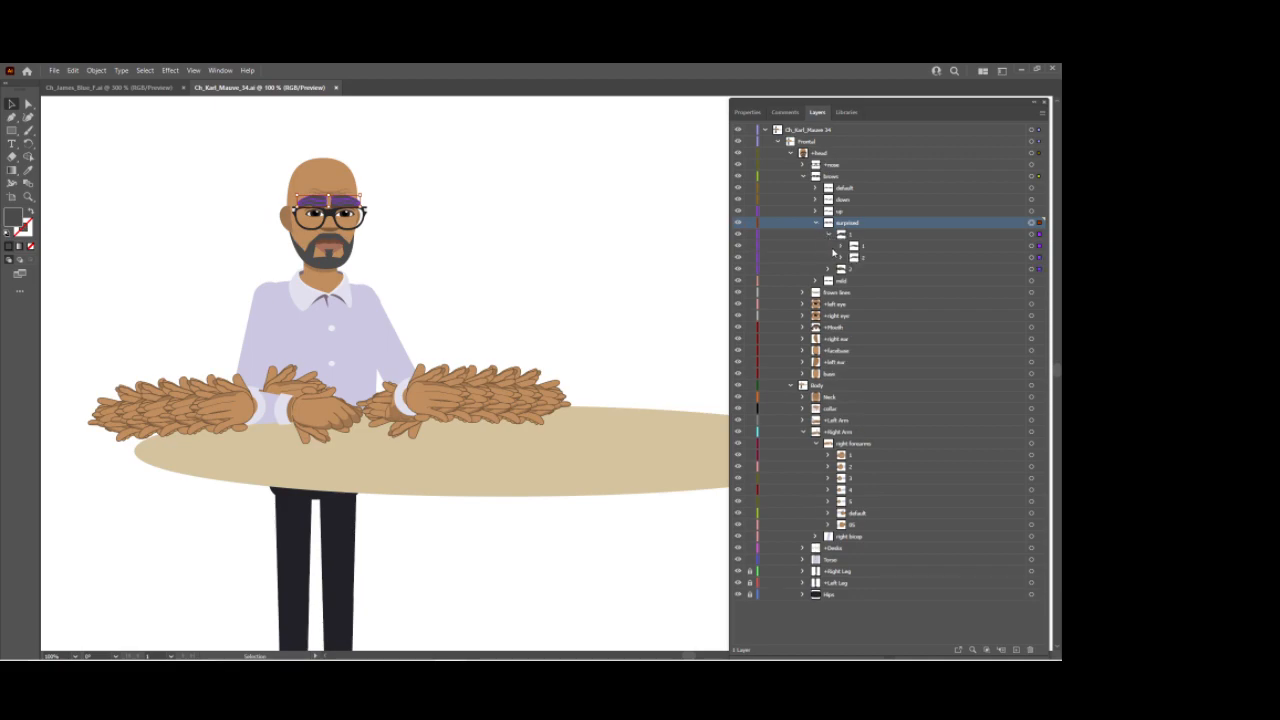
pyautogui.click(830, 235)
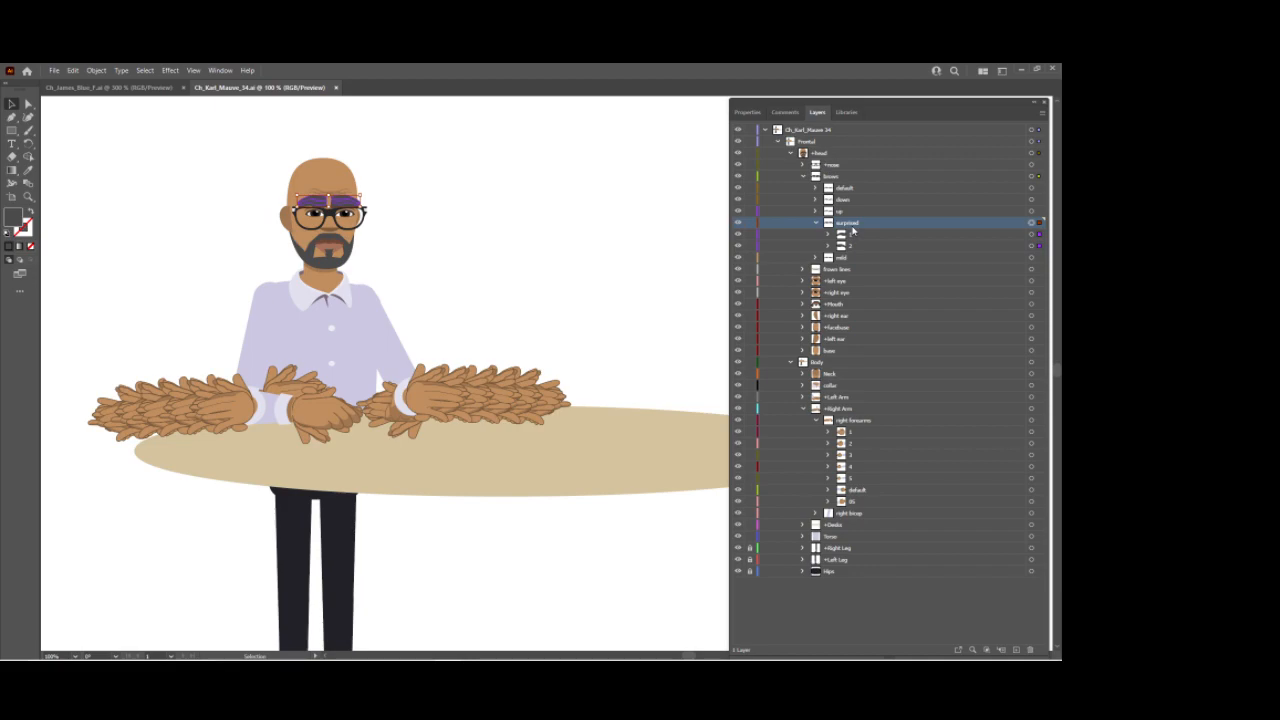
pyautogui.click(830, 236)
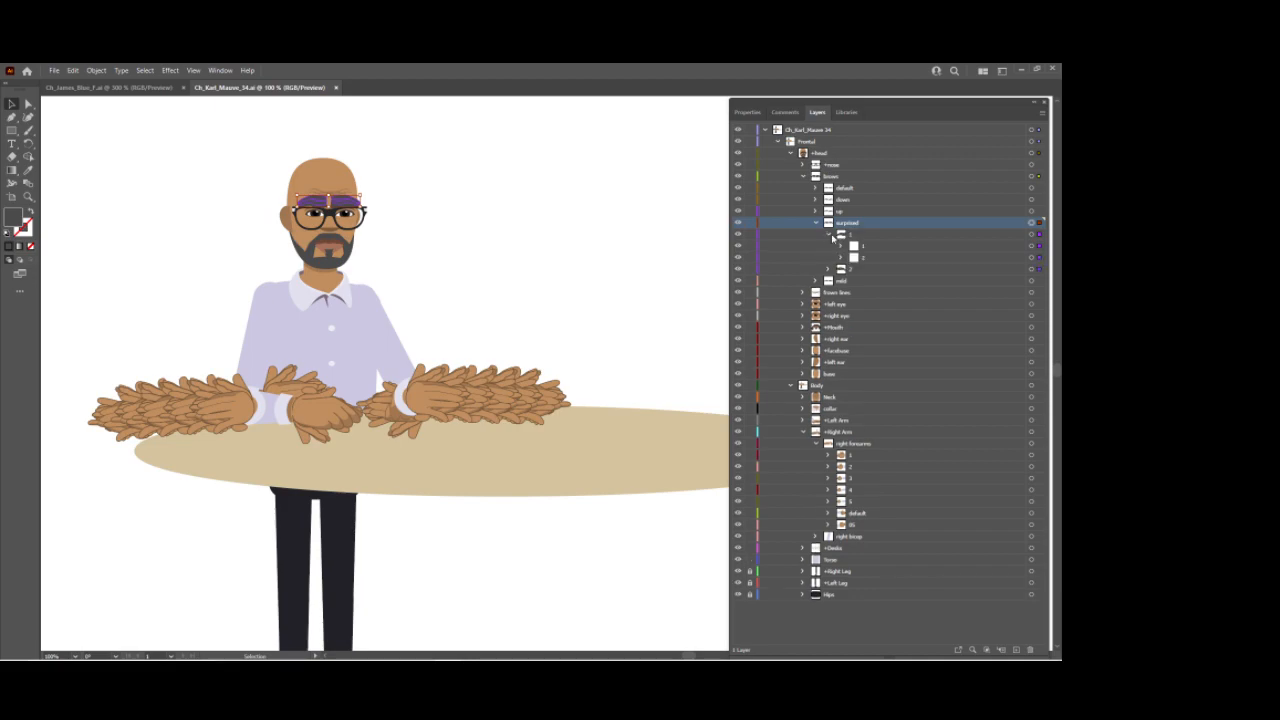
pyautogui.click(956, 236)
pyautogui.click(1030, 236)
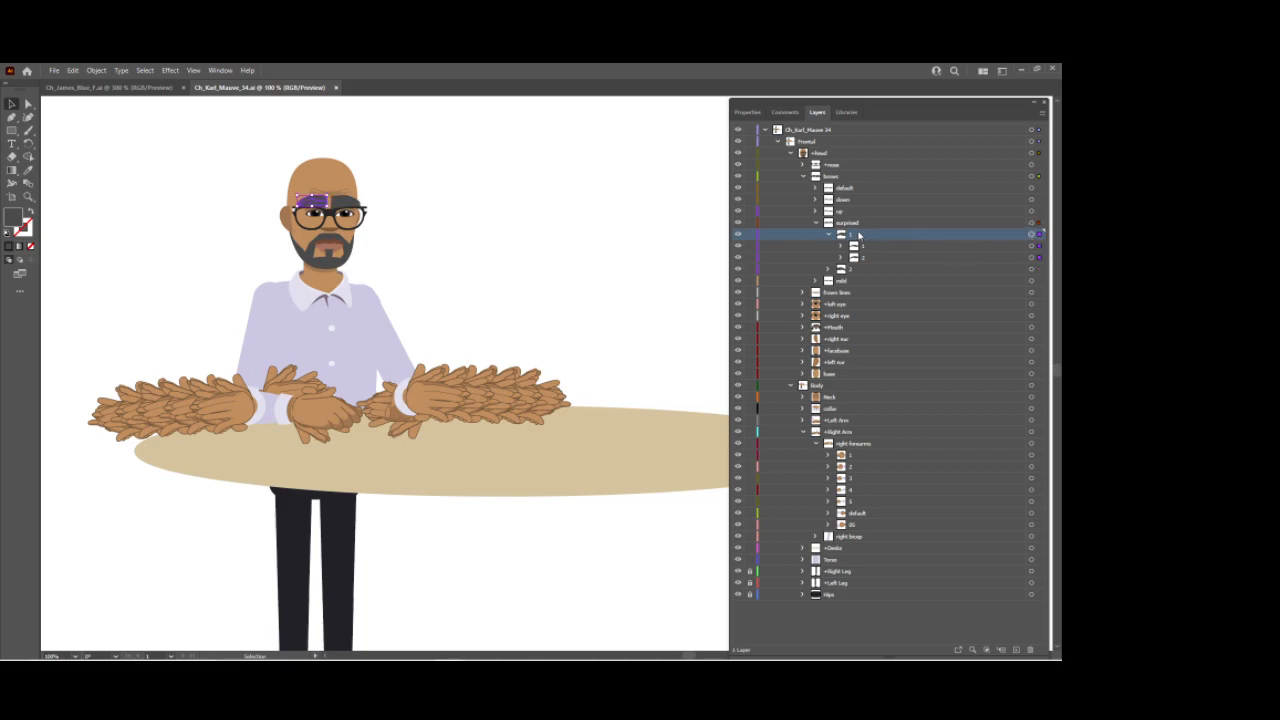
pyautogui.doubleClick(897, 235)
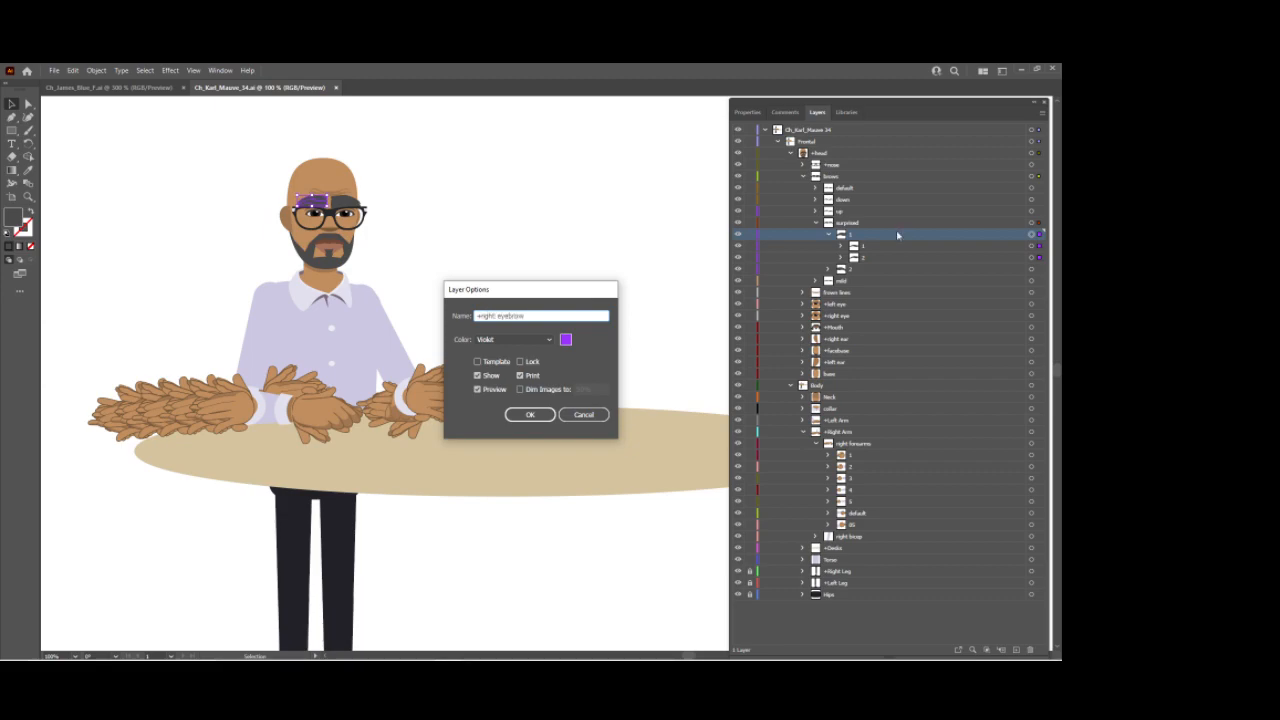
pyautogui.press('Return')
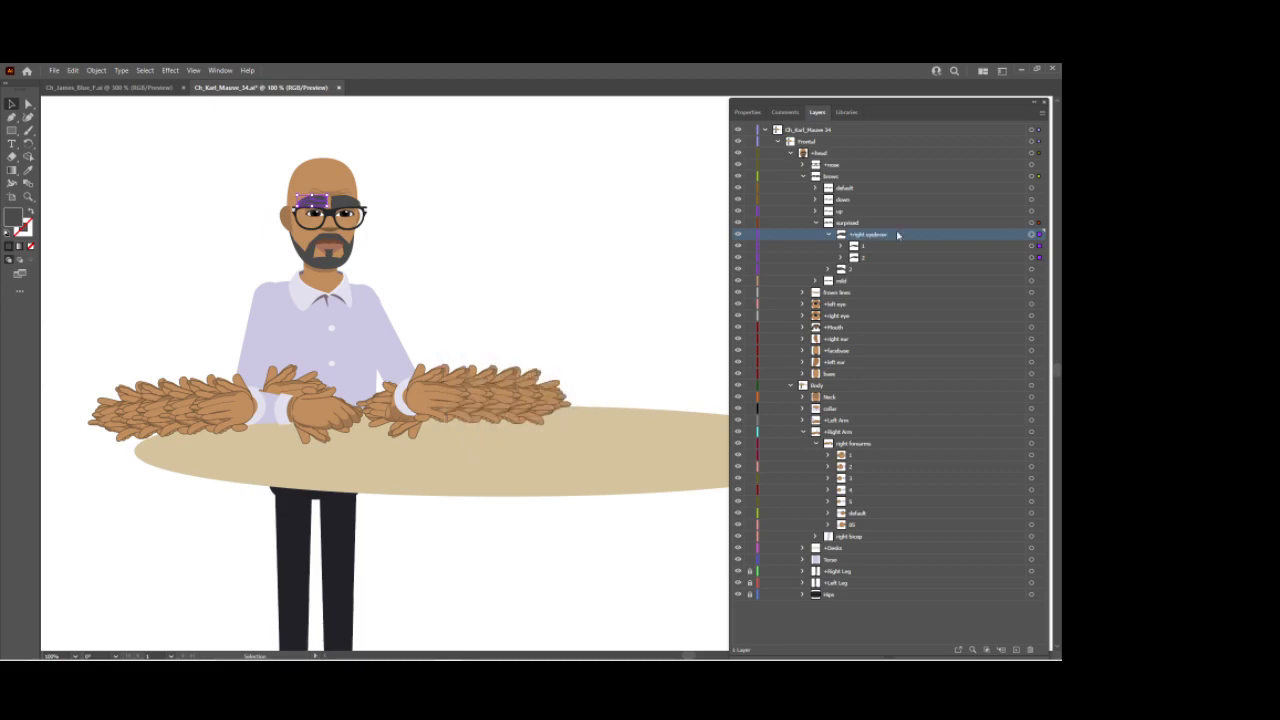
# Step: Rename the second sublayer inside the surprised brows layer to +left eyebrow
pyautogui.click(827, 269)
pyautogui.click(865, 272)
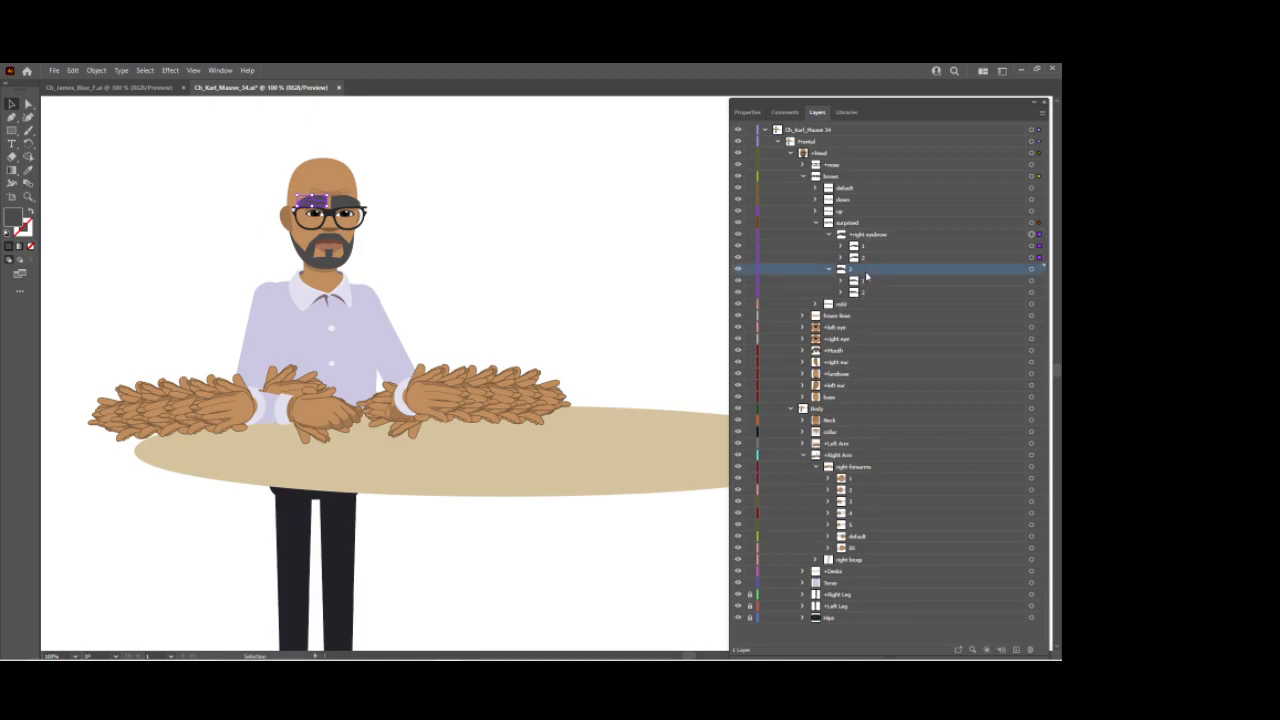
pyautogui.doubleClick(866, 272)
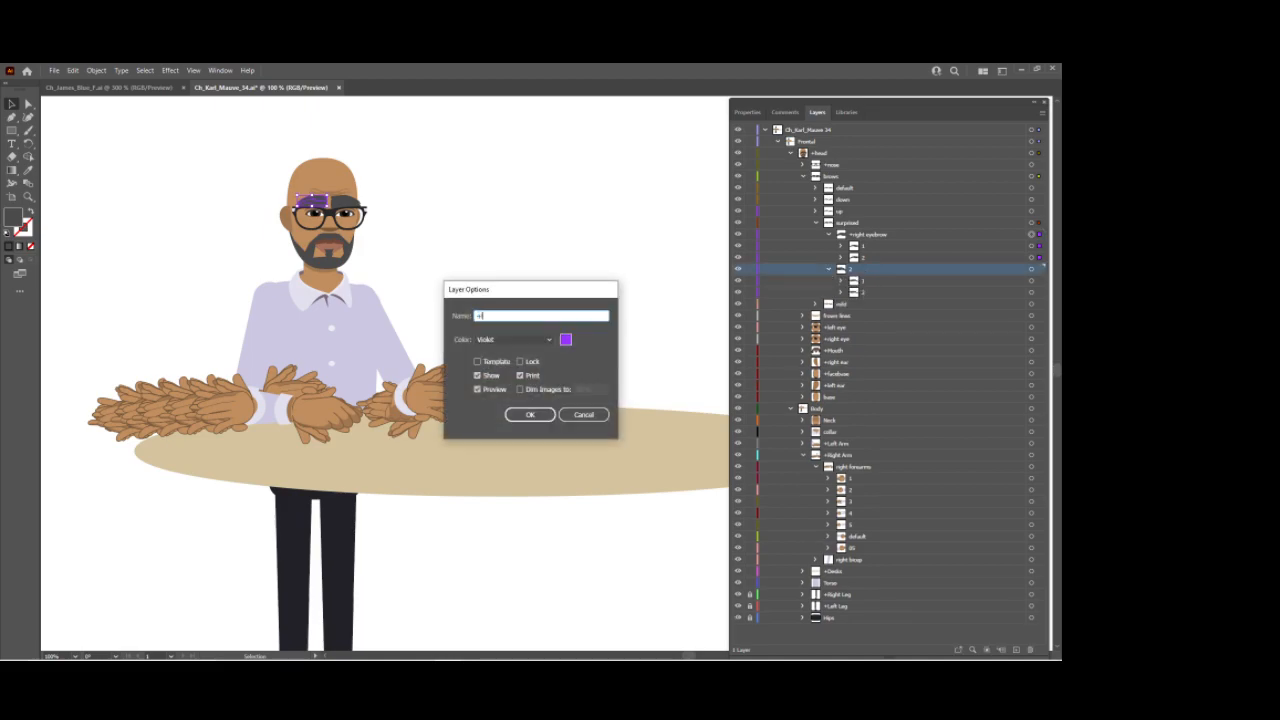
pyautogui.write('+left eyebrow')
pyautogui.press('Return')
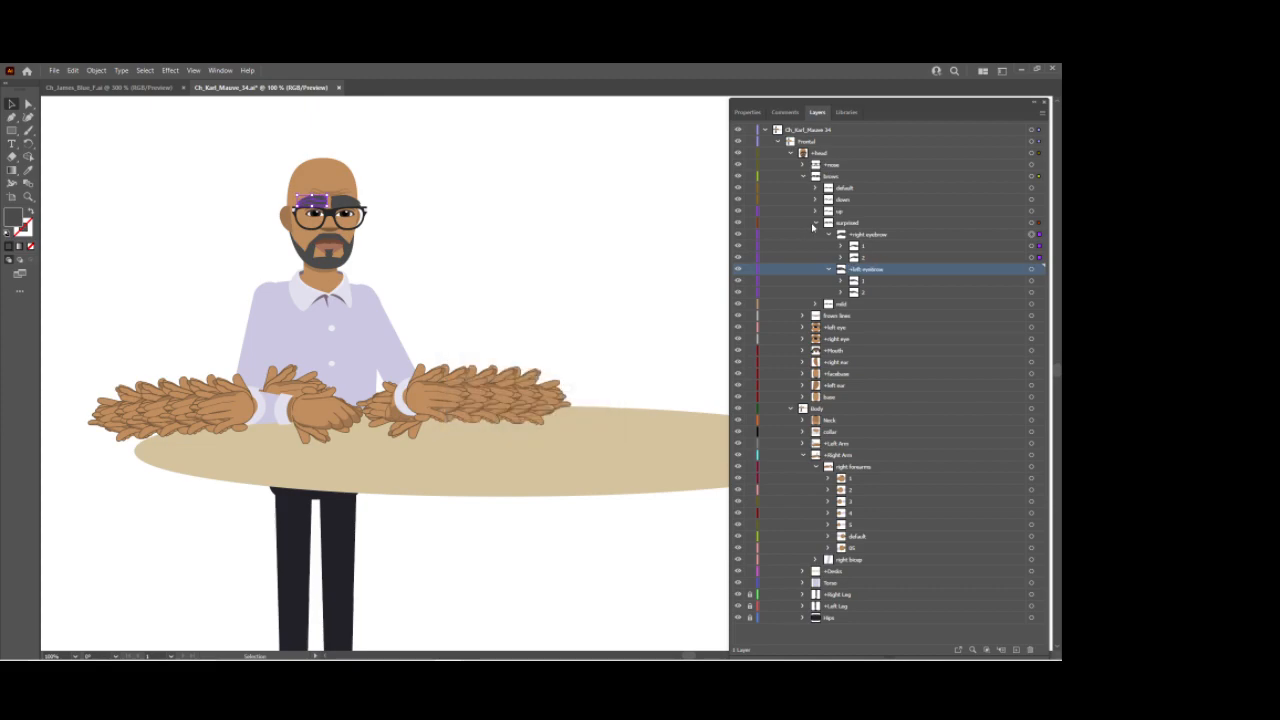
# Step: Collapse the surprised layer, save the Illustrator file, and return to Character Animator
pyautogui.click(827, 223)
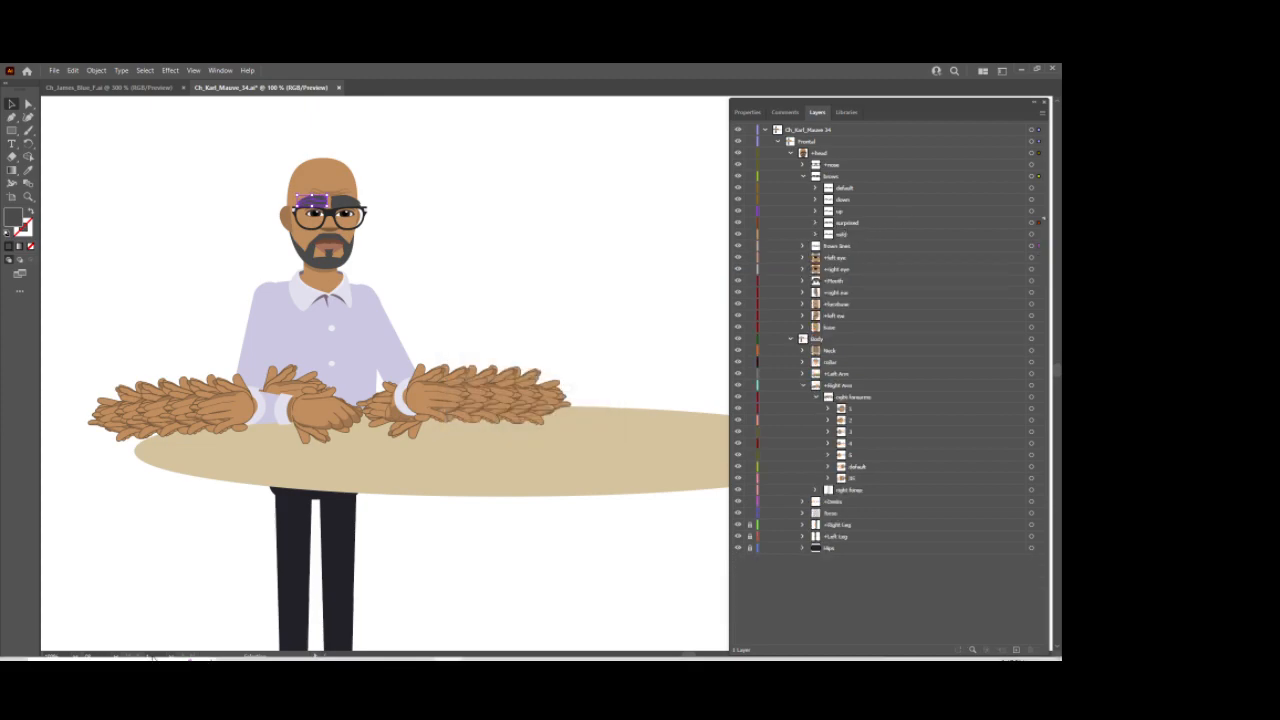
pyautogui.hotkey('ctrl', 's')
pyautogui.moveTo(476, 652)
pyautogui.click(474, 590)
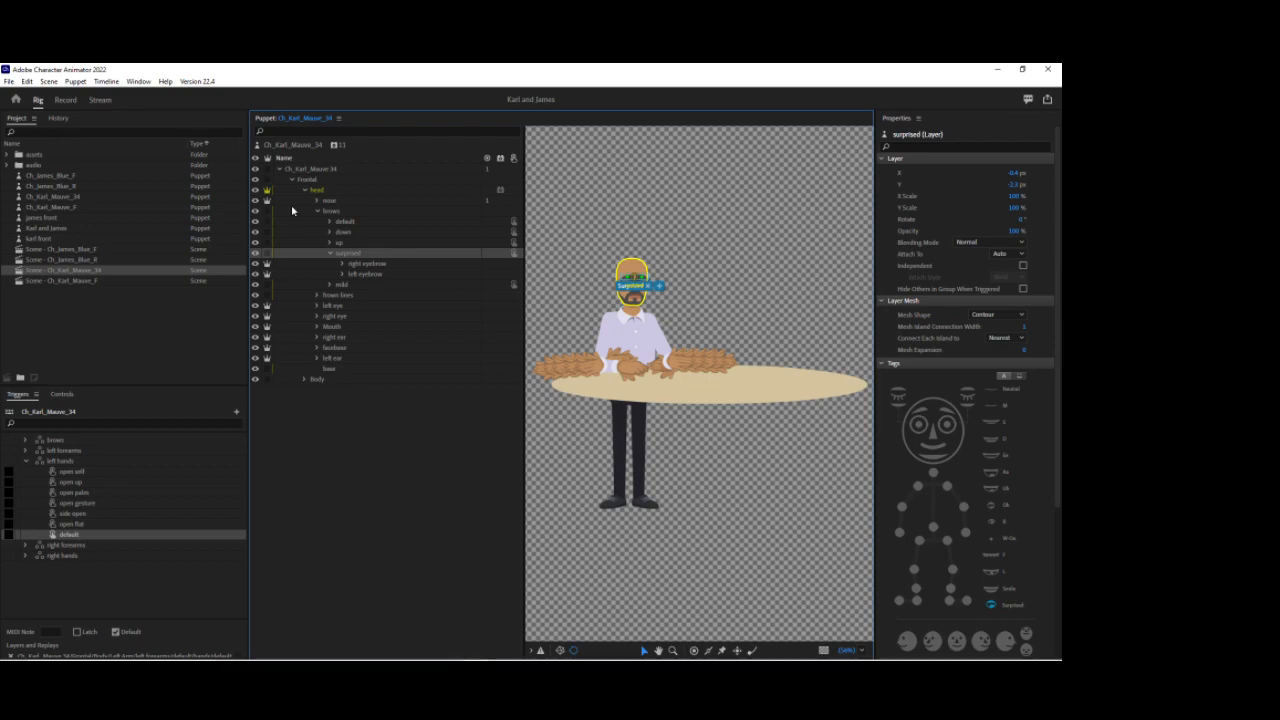
# Step: Select the right eyebrow and left eyebrow layers under surprised and add a Cycle Layers behavior to them
pyautogui.click(342, 264)
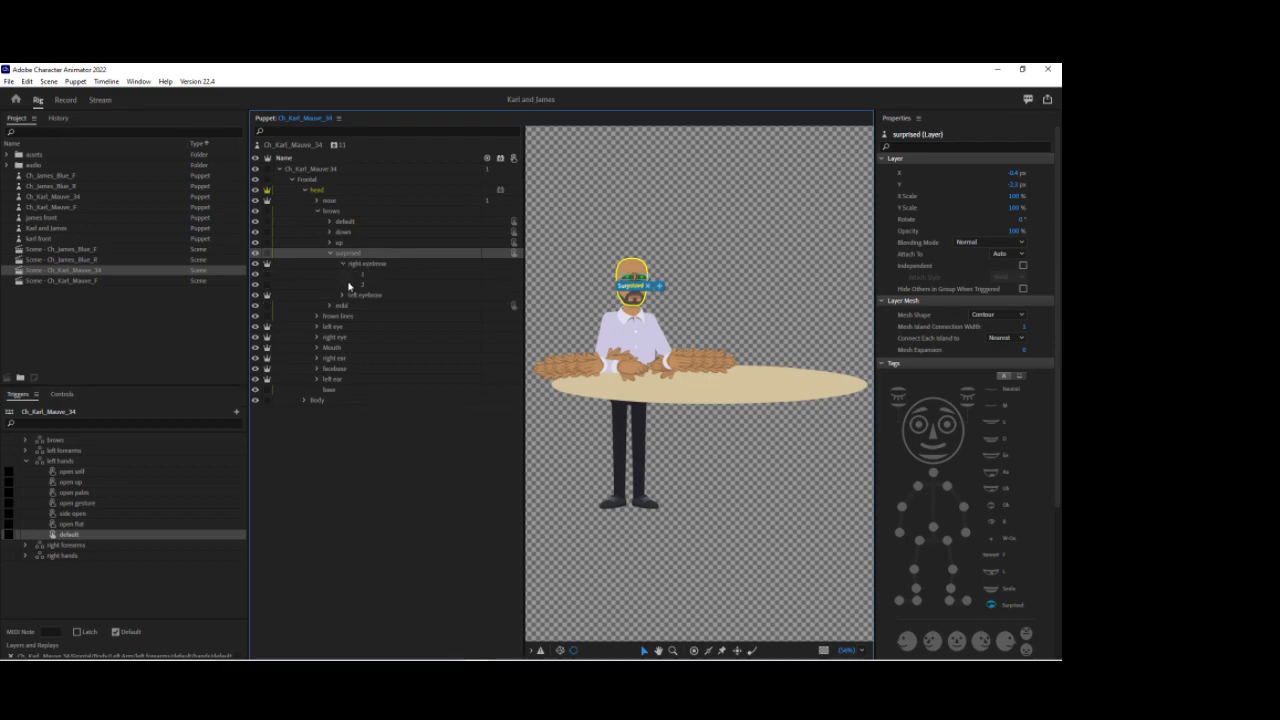
pyautogui.click(342, 295)
pyautogui.click(342, 295)
pyautogui.click(343, 264)
pyautogui.click(386, 264)
pyautogui.keyDown('shift'); pyautogui.click(386, 274); pyautogui.keyUp('shift')
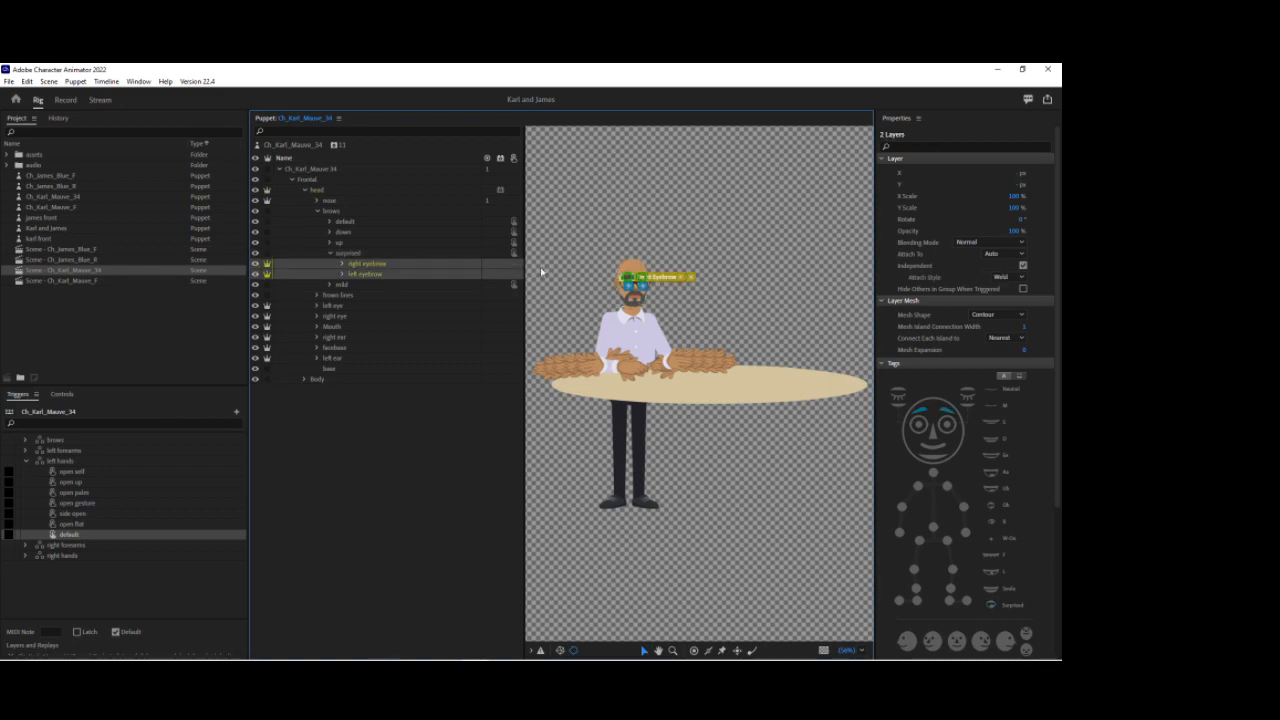
pyautogui.click(502, 268)
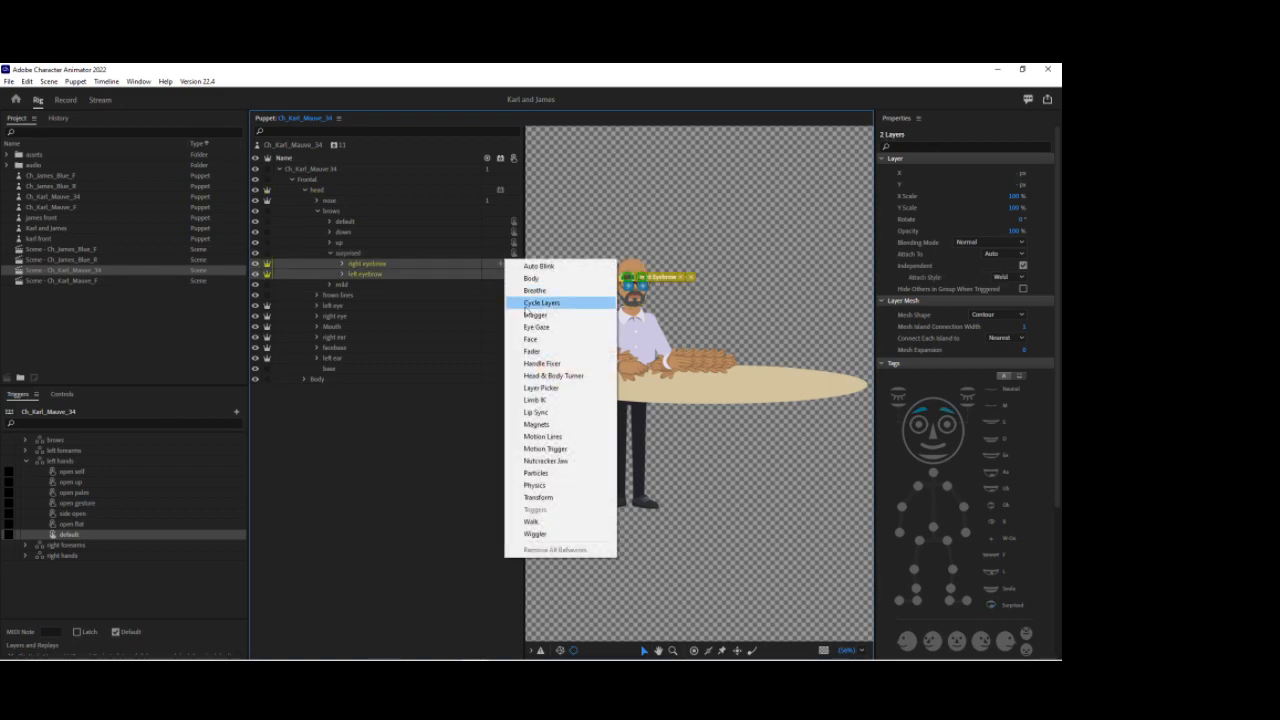
pyautogui.click(558, 299)
# Step: Set Cycle Layers to advance every 3 frames, enable Forward and Reverse and Hold on Last Layer, and save
pyautogui.scroll(-3, 950, 414)
pyautogui.scroll(-3, 950, 414)
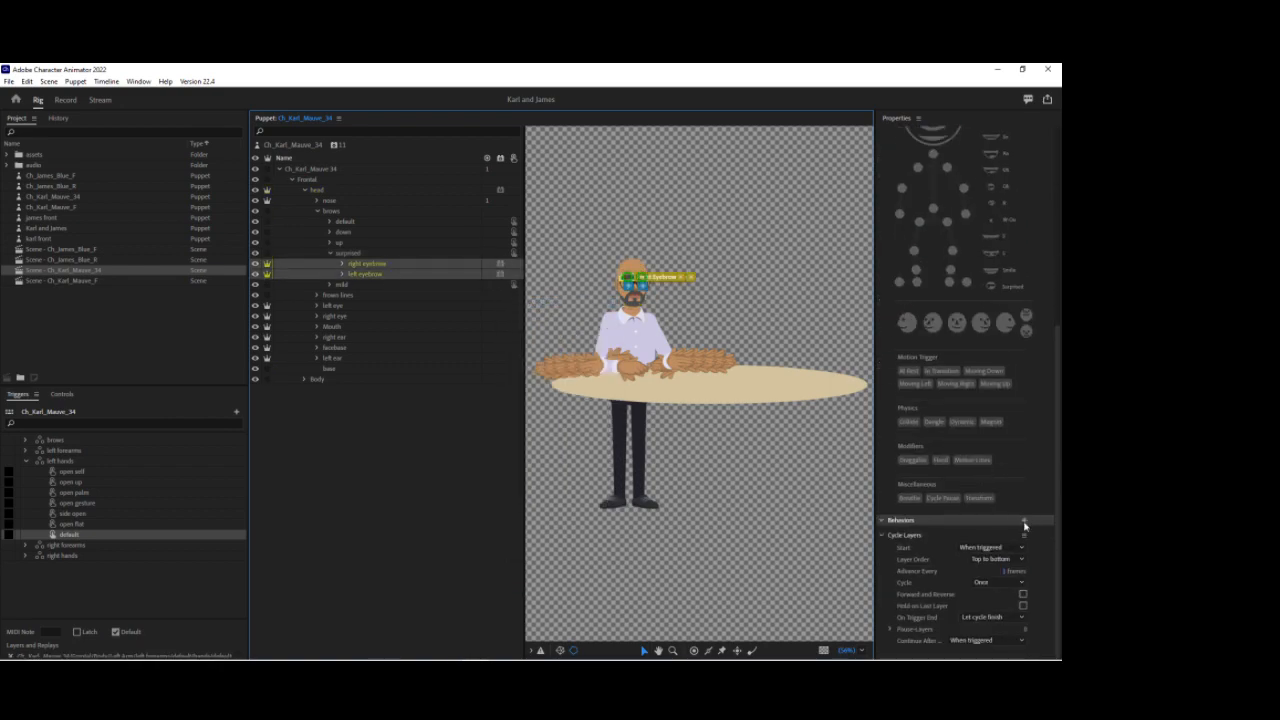
pyautogui.click(1004, 573)
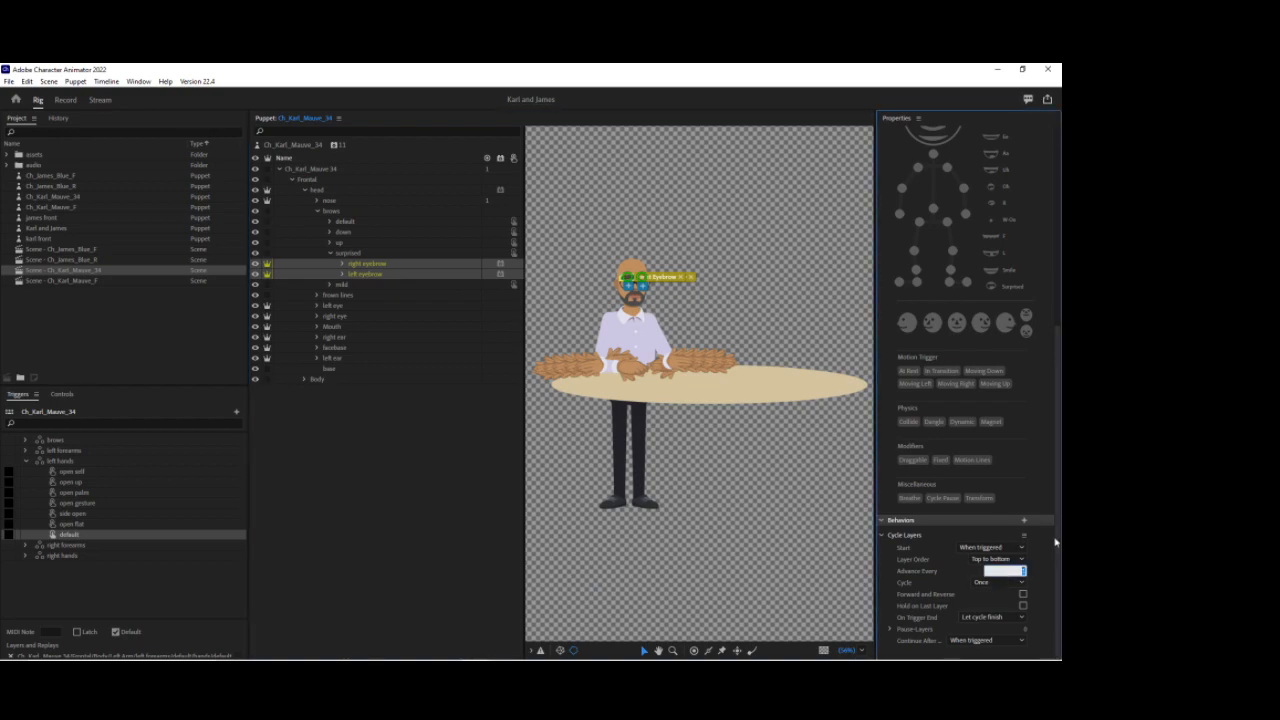
pyautogui.click(1023, 594)
pyautogui.click(1023, 606)
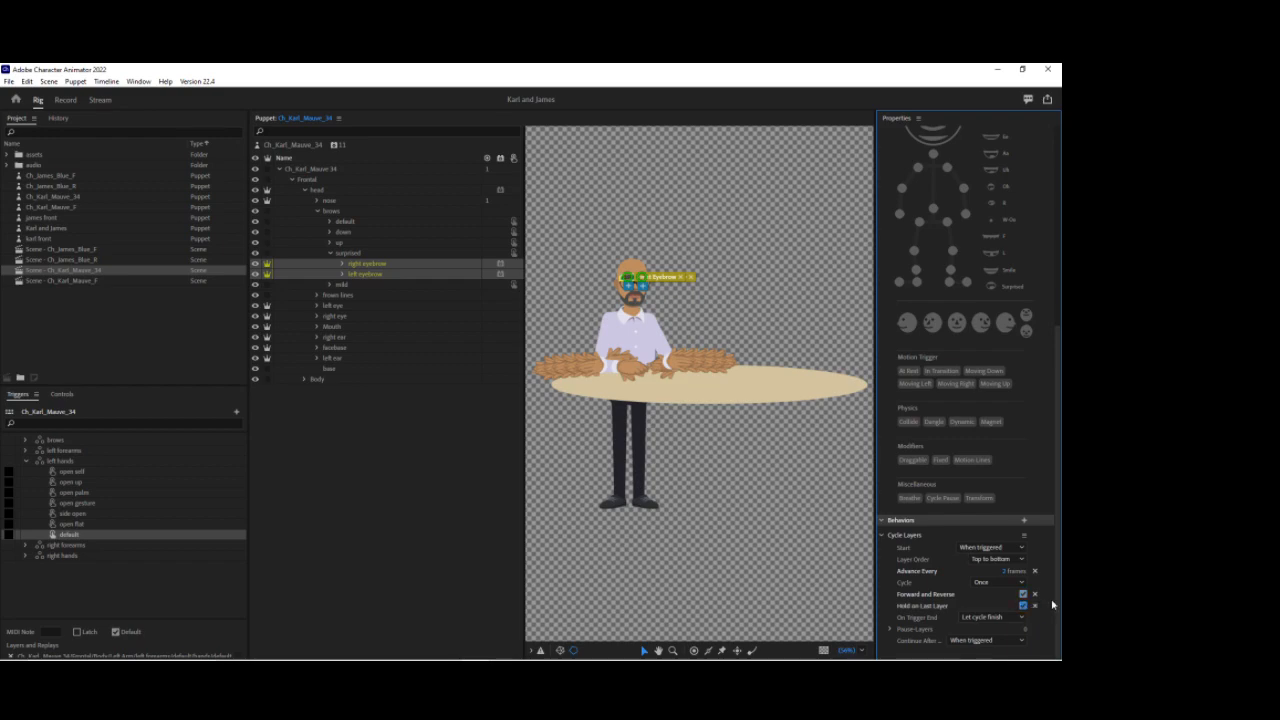
pyautogui.hotkey('ctrl', 's')
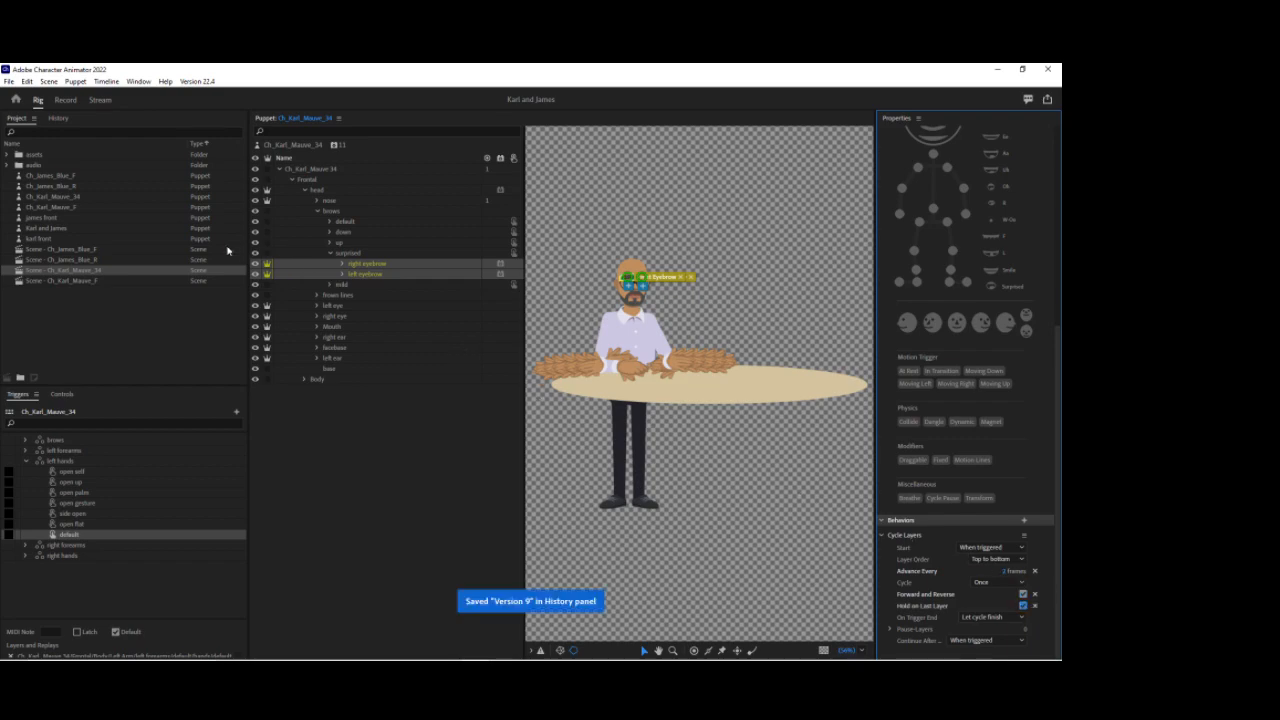
# Step: Switch to Record mode, calibrate the camera input, and fit the scene view to show the whole puppet
pyautogui.click(66, 100)
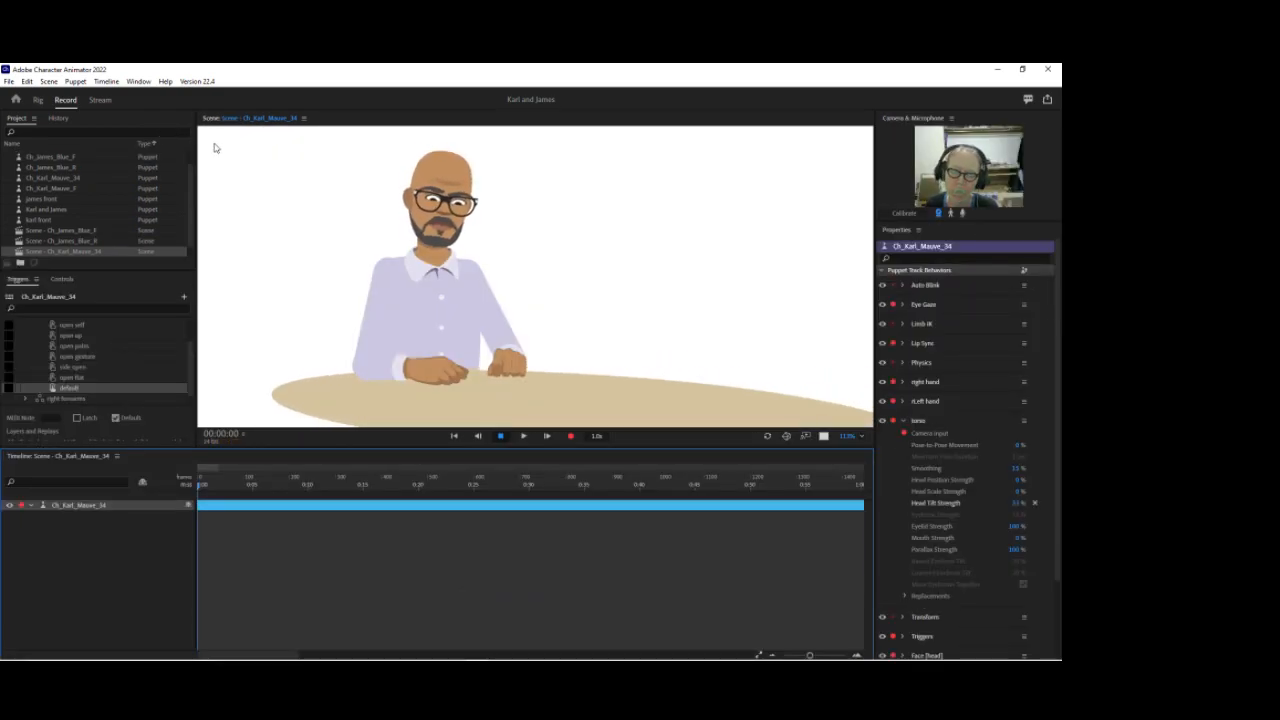
pyautogui.click(905, 215)
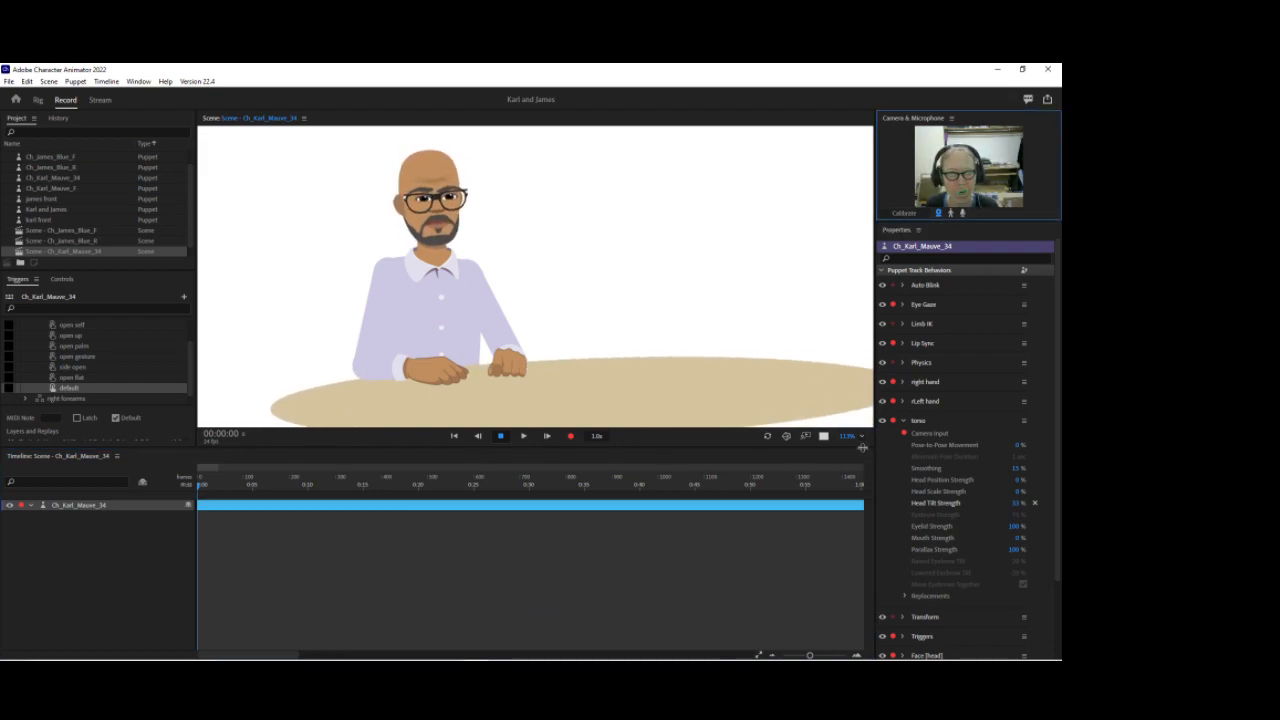
pyautogui.click(860, 436)
pyautogui.click(868, 448)
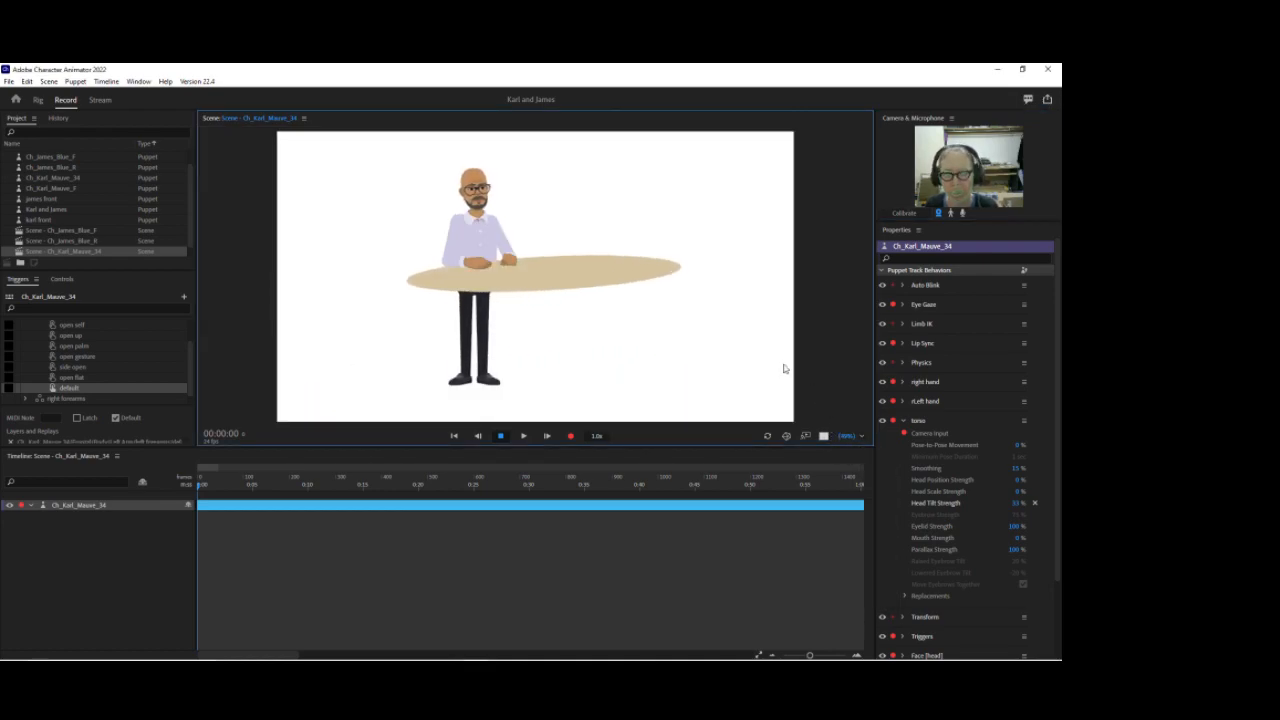
# Step: Return to Rig mode and inspect the puppet's head, root and Frontal layers and their handles
pyautogui.click(38, 100)
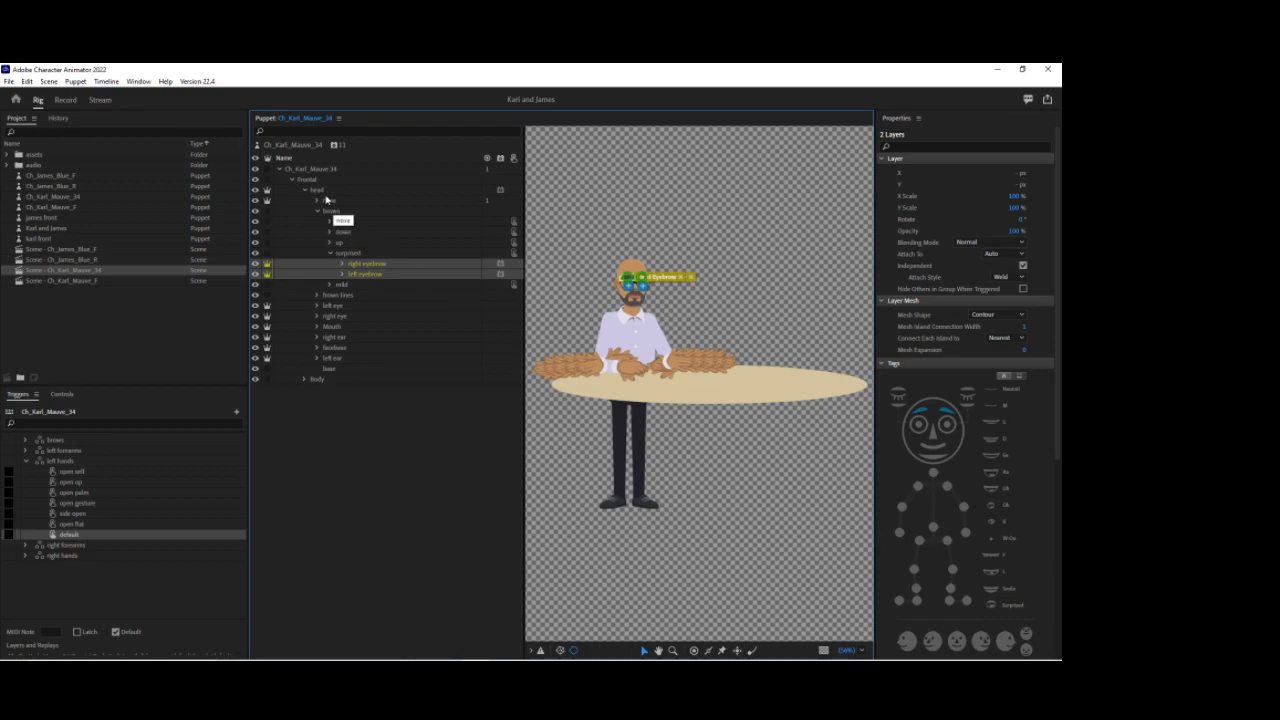
pyautogui.click(323, 190)
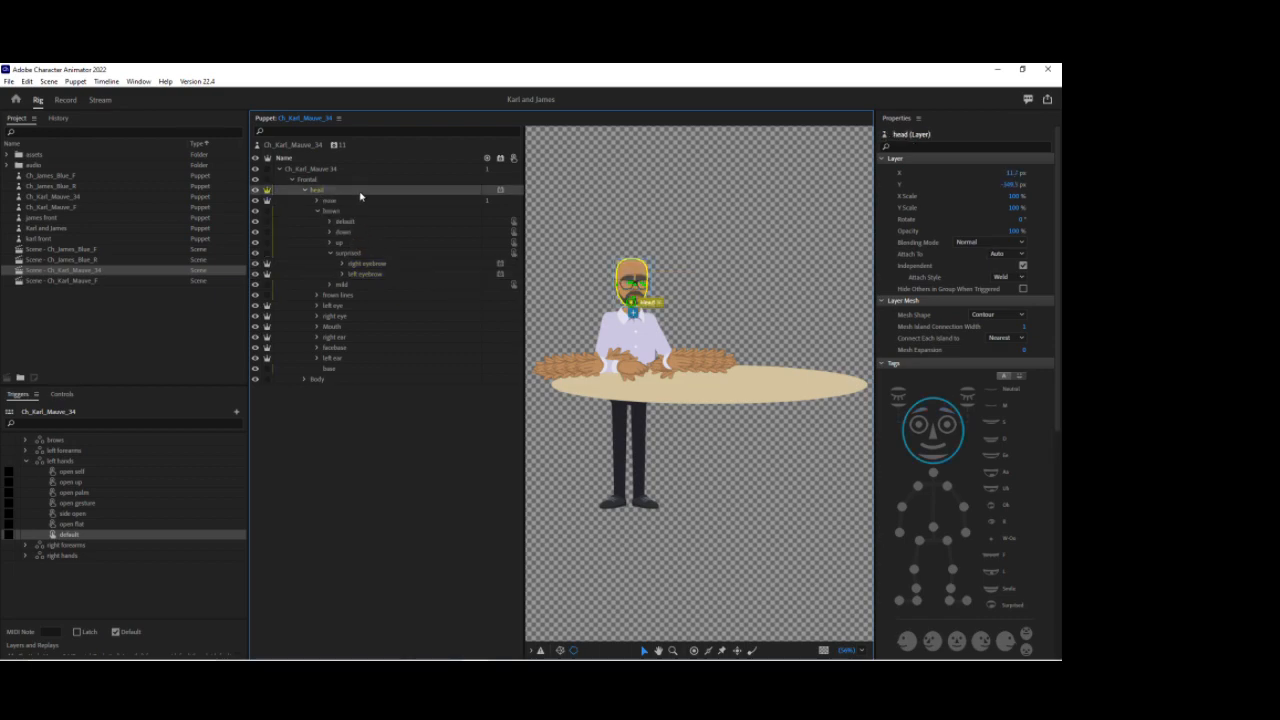
pyautogui.click(289, 146)
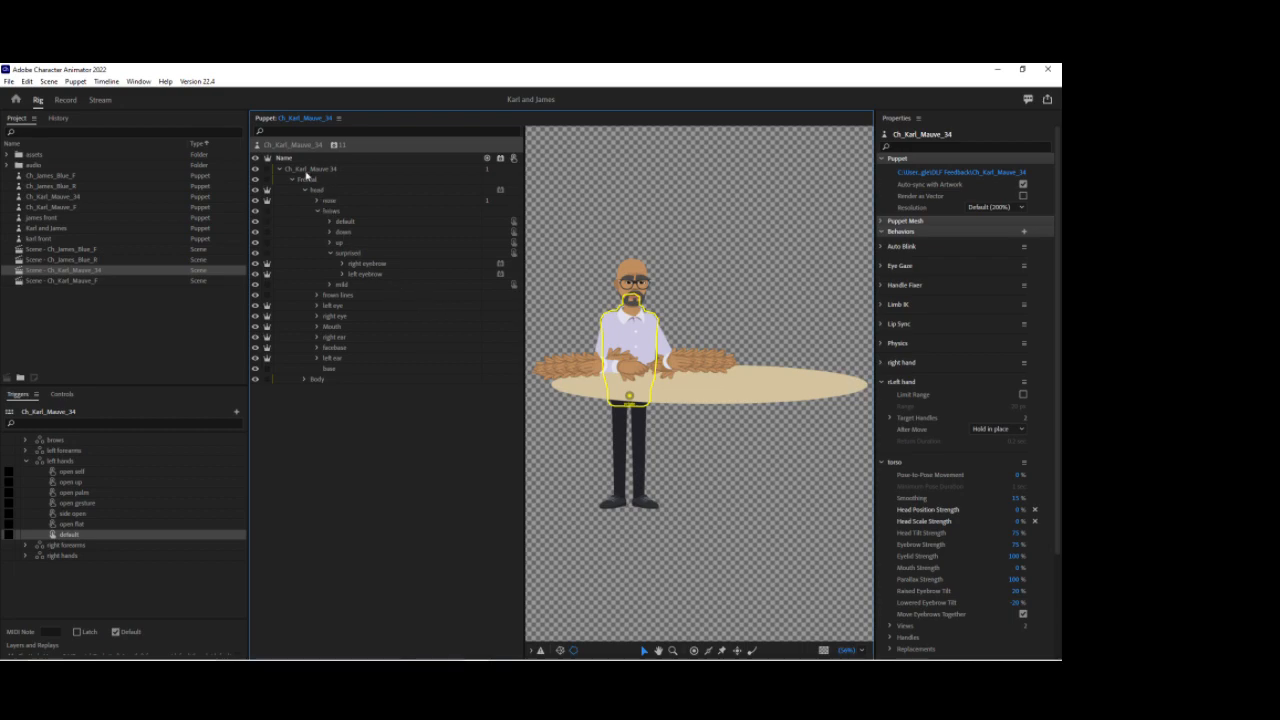
pyautogui.click(306, 172)
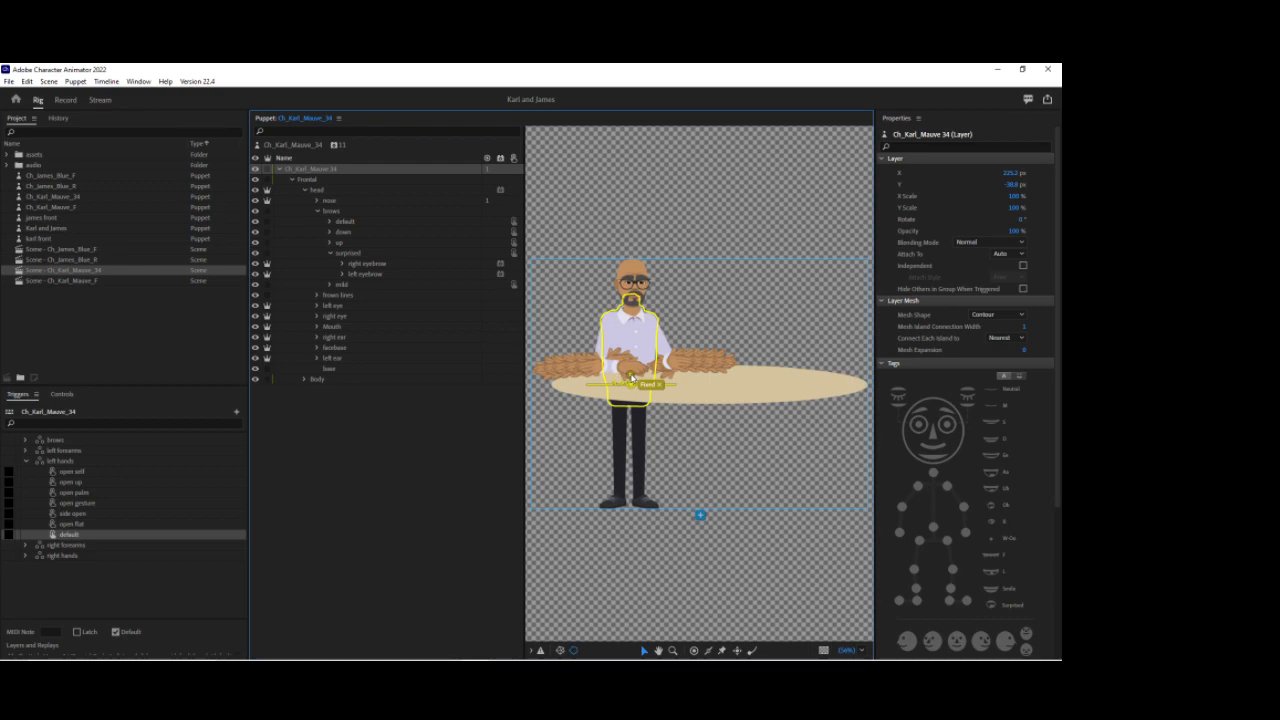
pyautogui.click(631, 386)
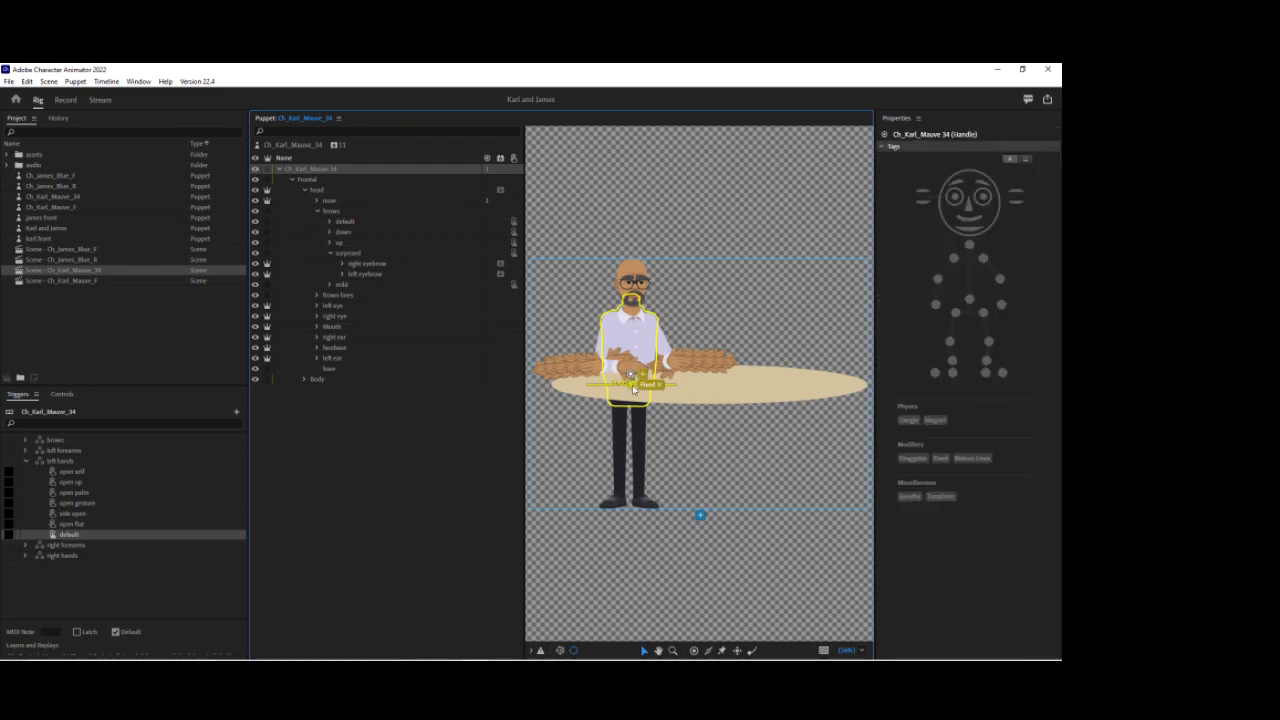
pyautogui.click(307, 181)
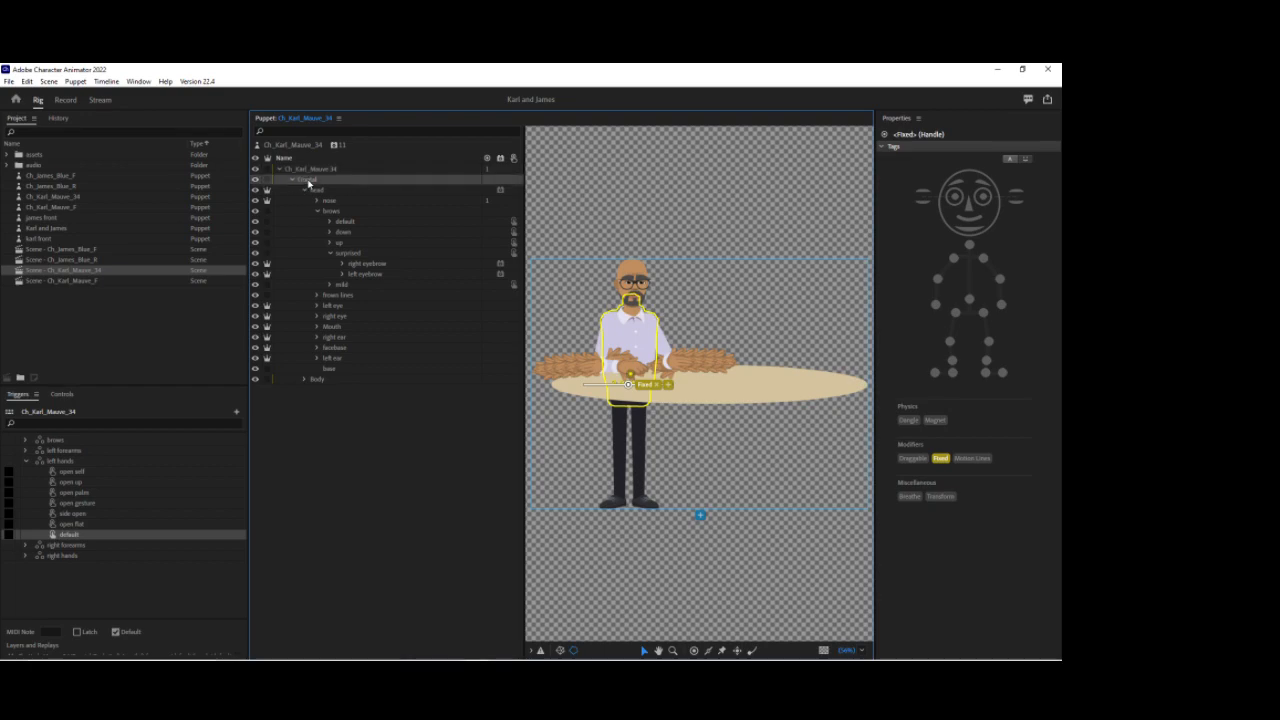
pyautogui.click(293, 181)
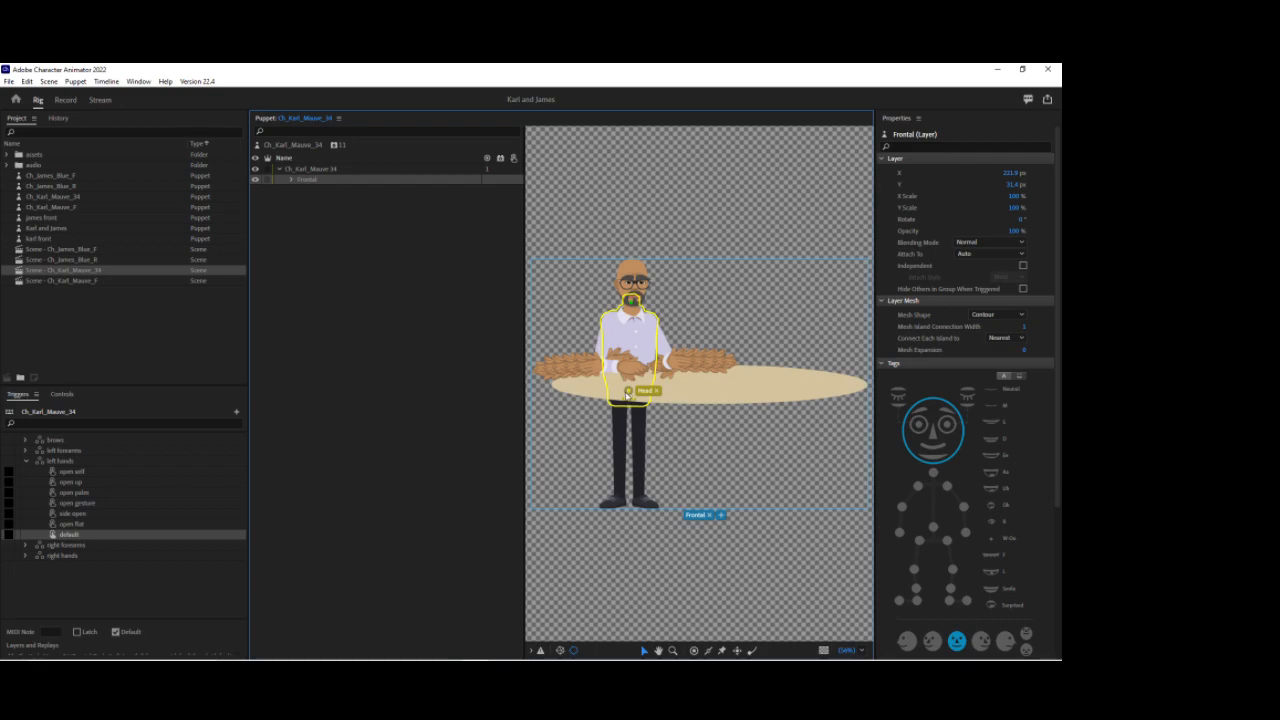
pyautogui.click(291, 179)
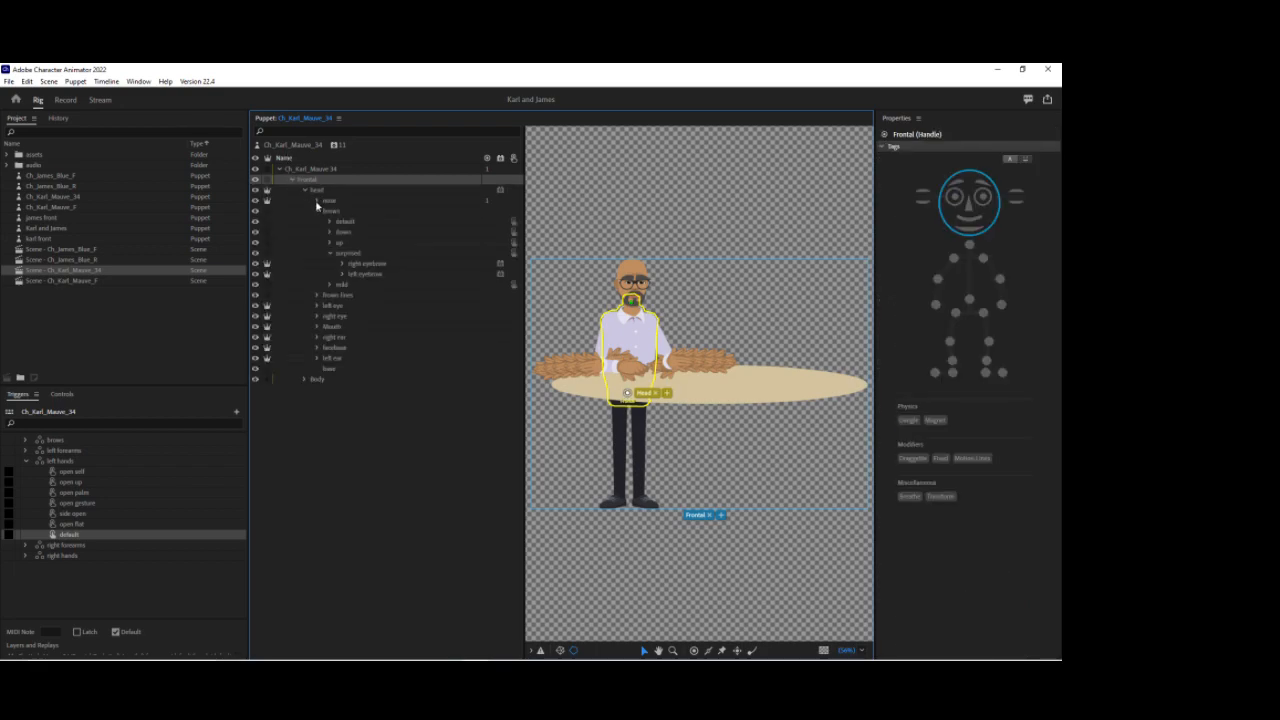
pyautogui.click(318, 212)
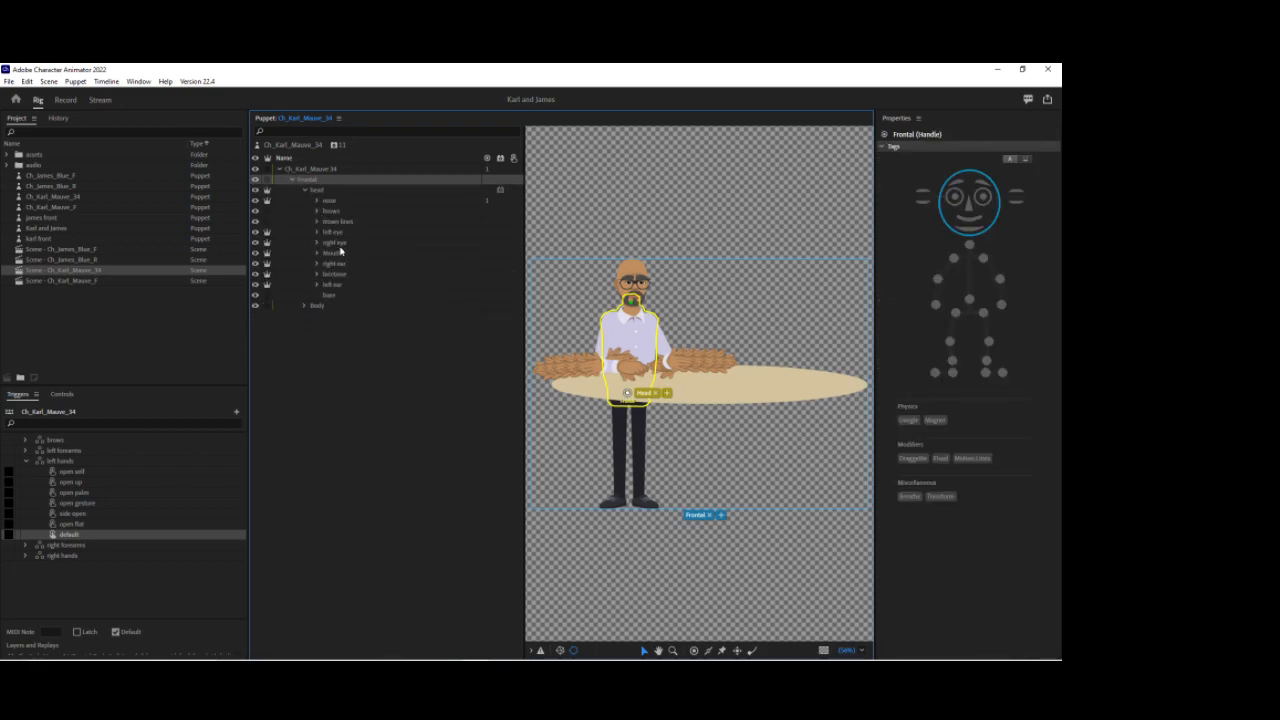
# Step: Inspect the Desks layer under Body, then preview the puppet in Record mode zoomed in on the upper body and desk
pyautogui.click(331, 310)
pyautogui.click(336, 358)
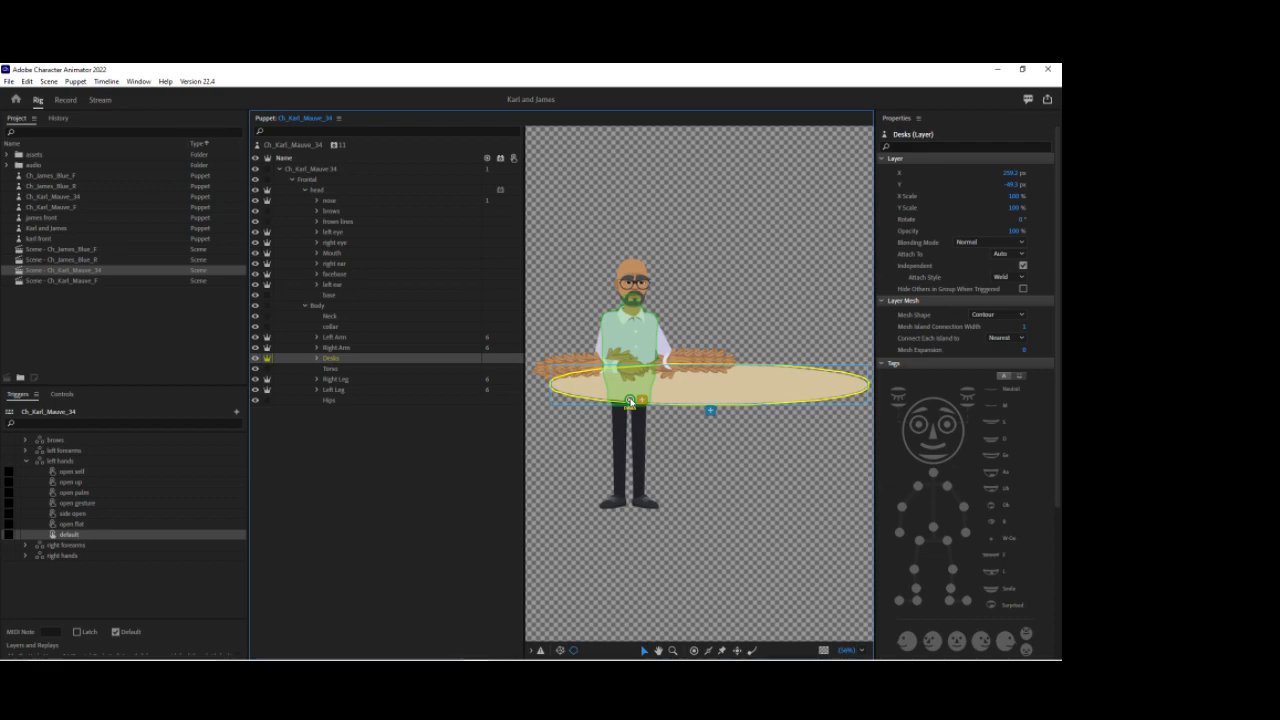
pyautogui.click(65, 99)
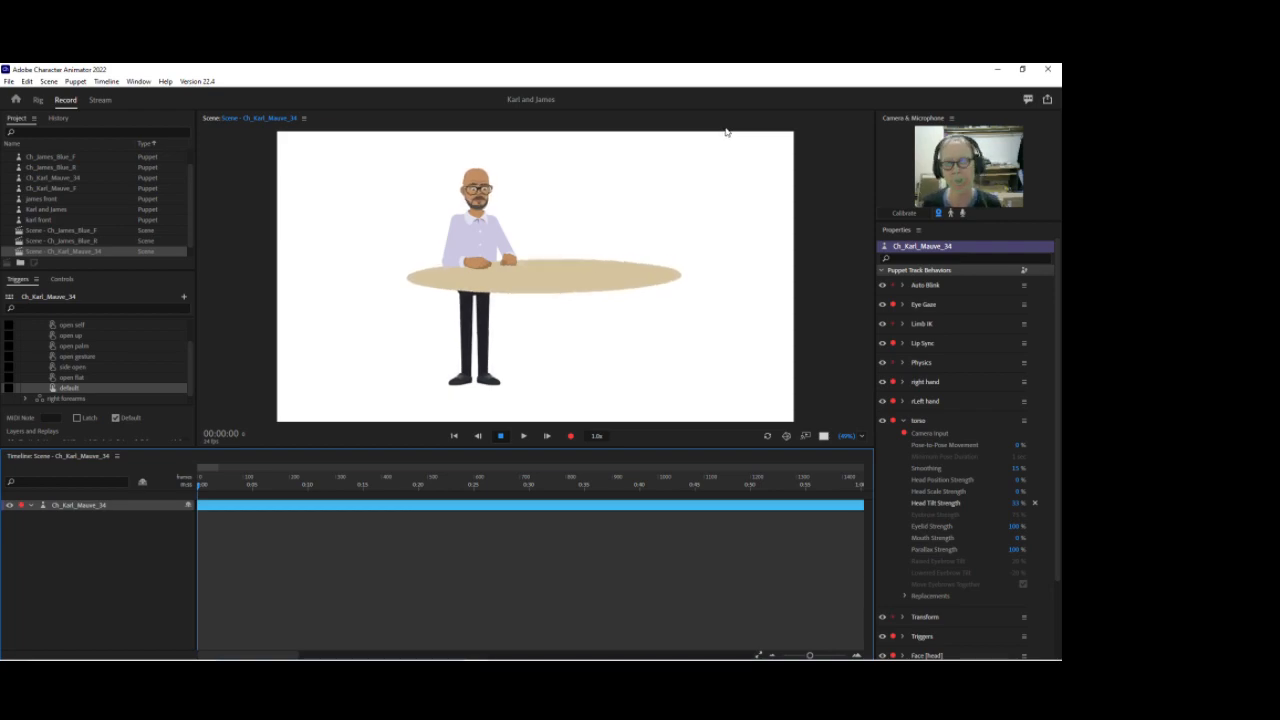
pyautogui.click(861, 437)
pyautogui.click(890, 449)
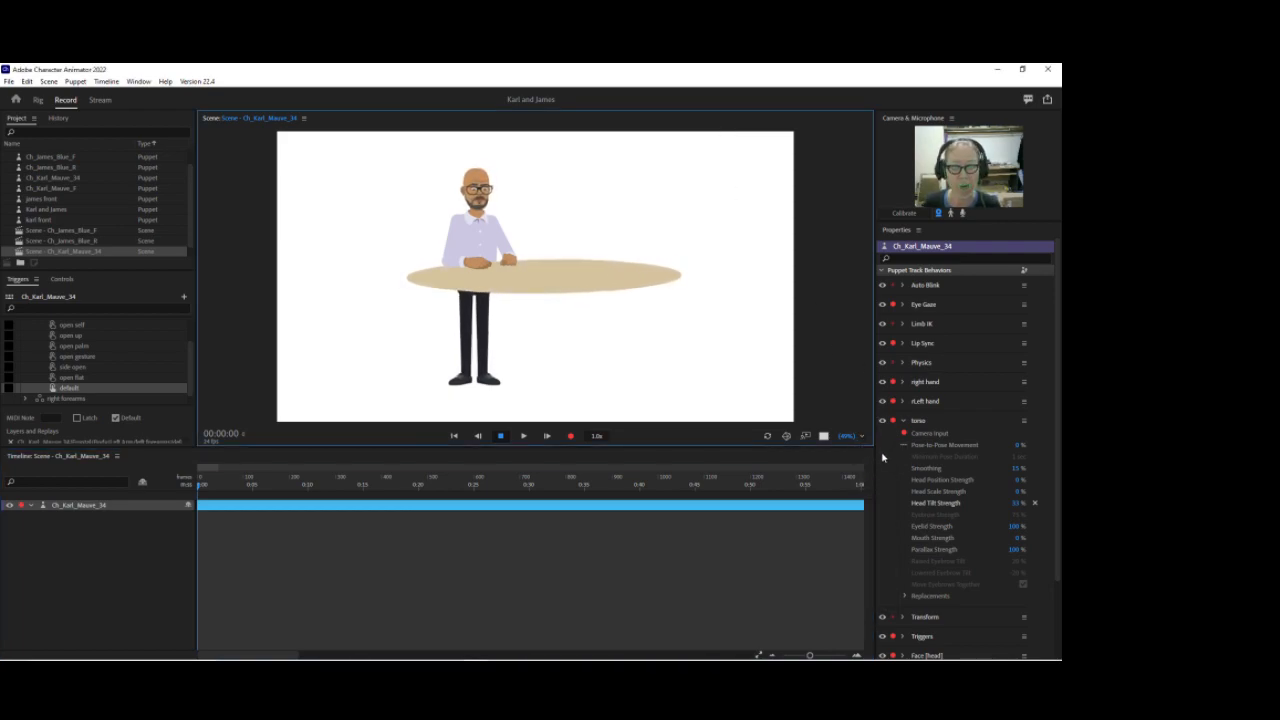
pyautogui.moveTo(850, 437); pyautogui.dragTo(848, 412)
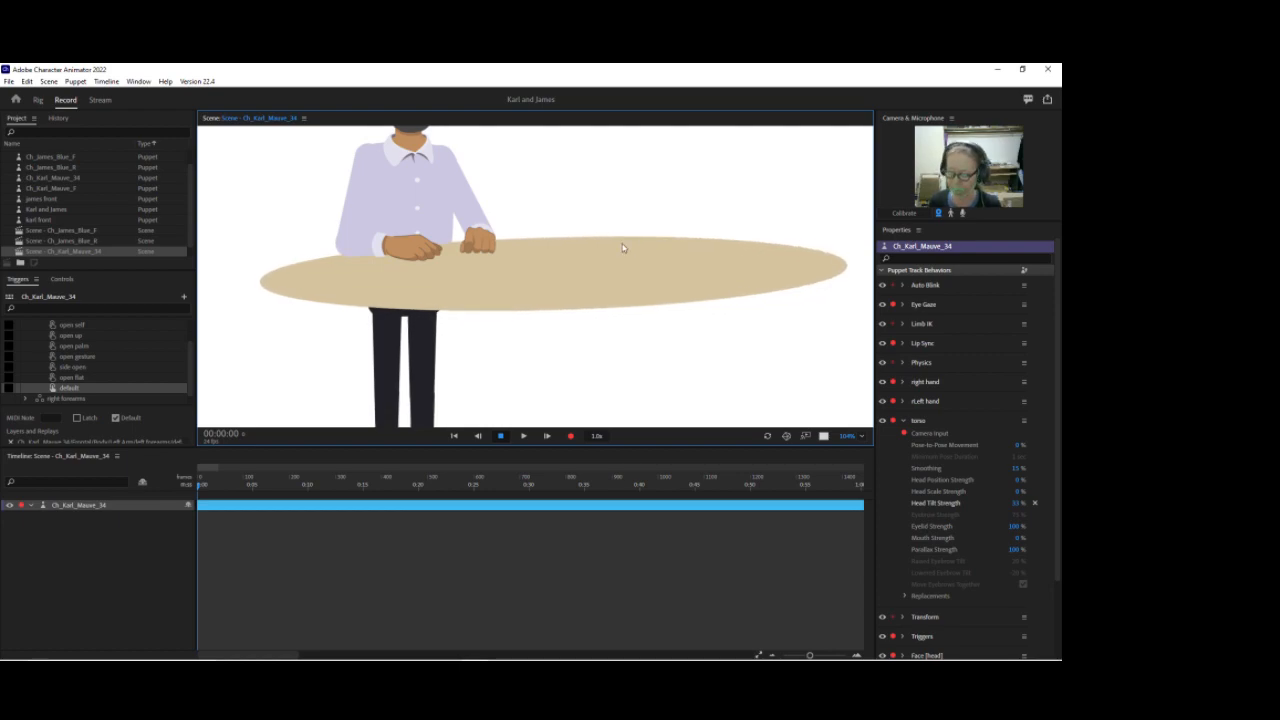
pyautogui.moveTo(557, 214); pyautogui.dragTo(574, 302)
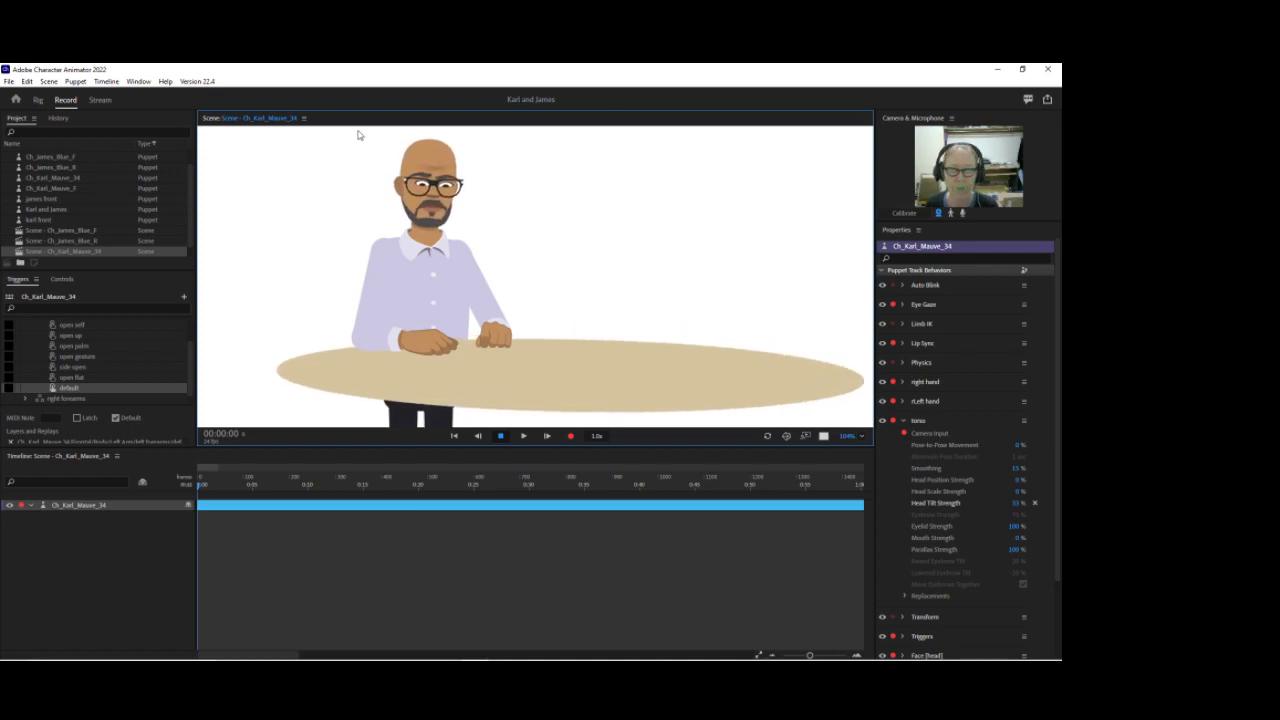
# Step: In Rig mode, select the Ch_Karl_Mauve_34 layer's torso handle and tag it as Fixed
pyautogui.click(40, 101)
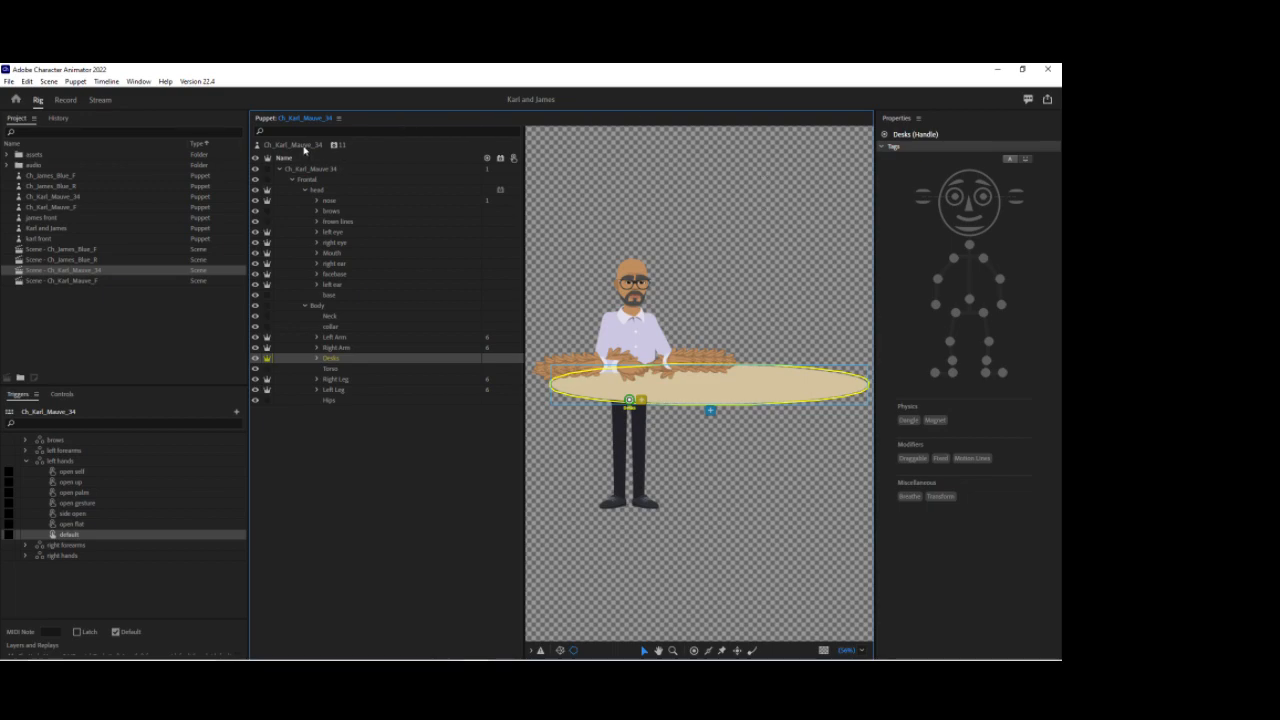
pyautogui.click(300, 146)
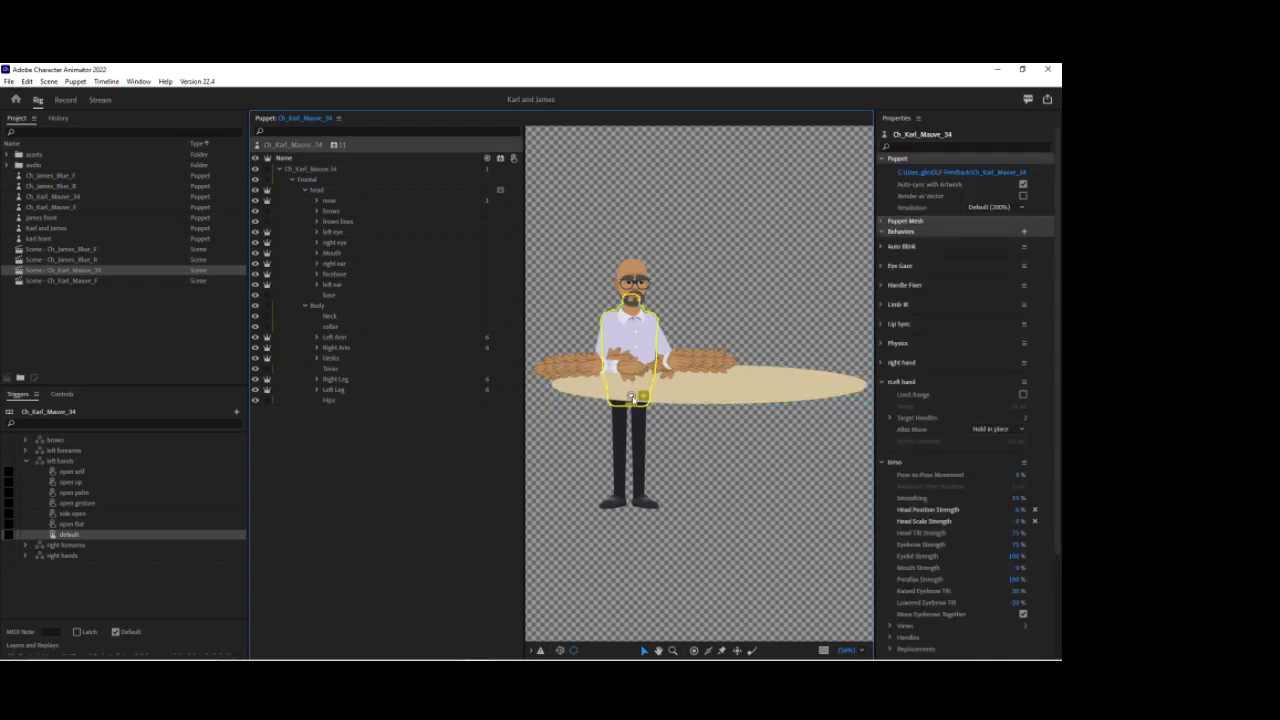
pyautogui.click(312, 169)
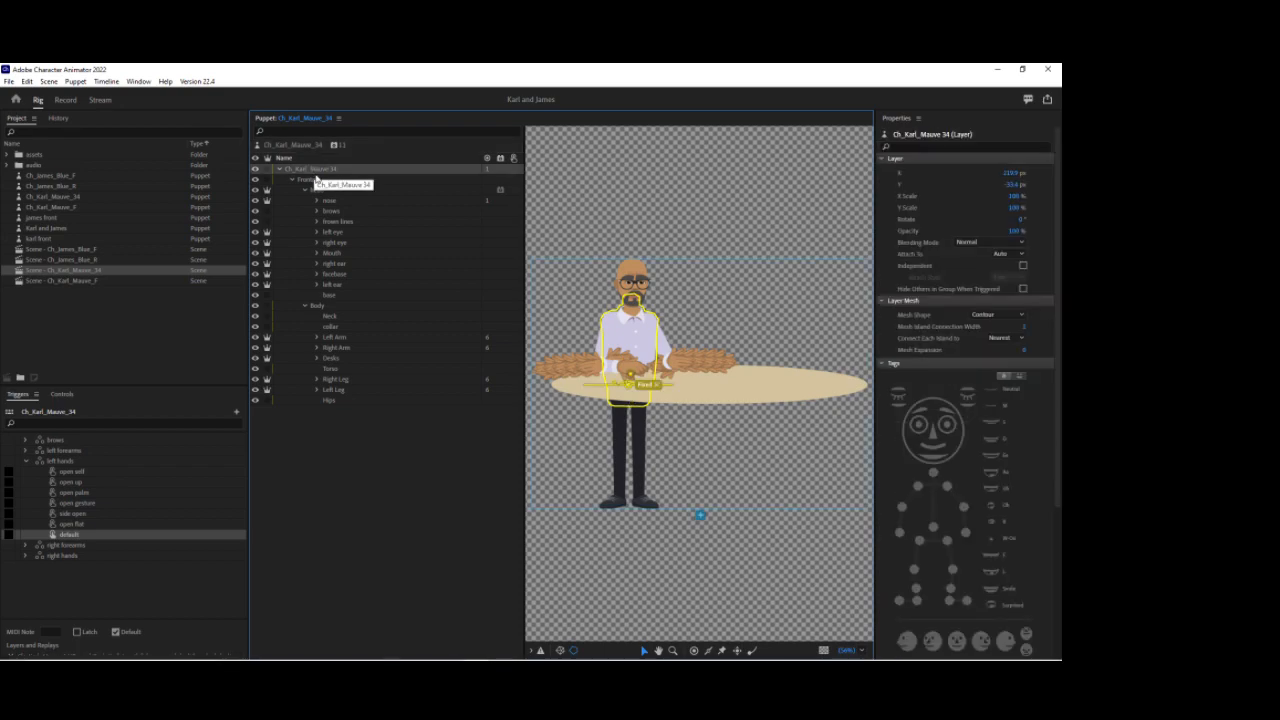
pyautogui.click(632, 389)
pyautogui.moveTo(631, 389); pyautogui.dragTo(629, 383)
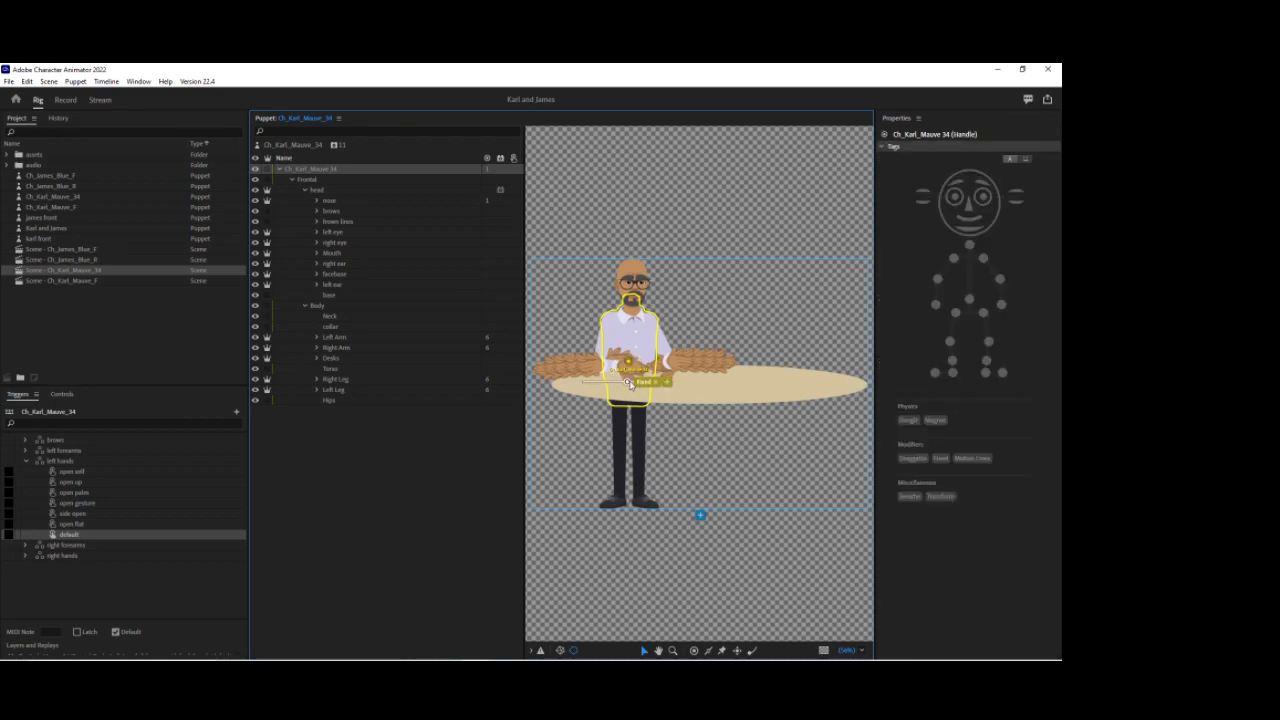
pyautogui.click(940, 458)
pyautogui.click(65, 99)
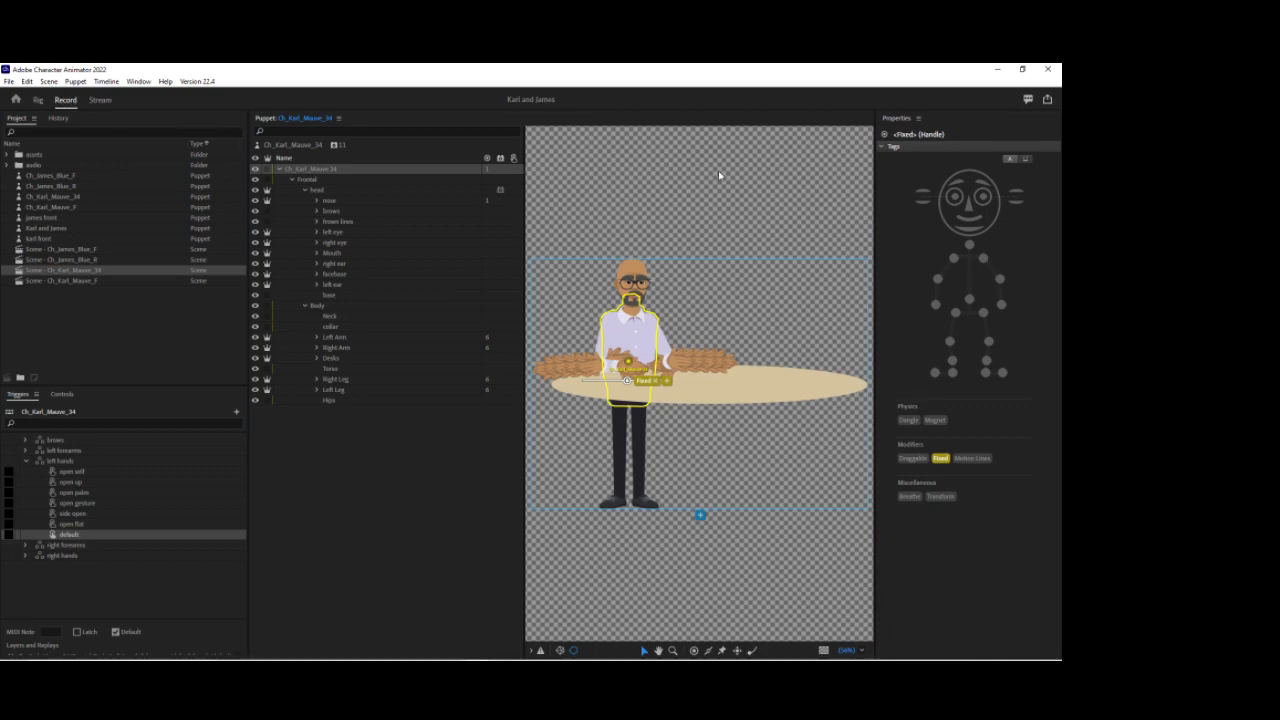
pyautogui.click(37, 100)
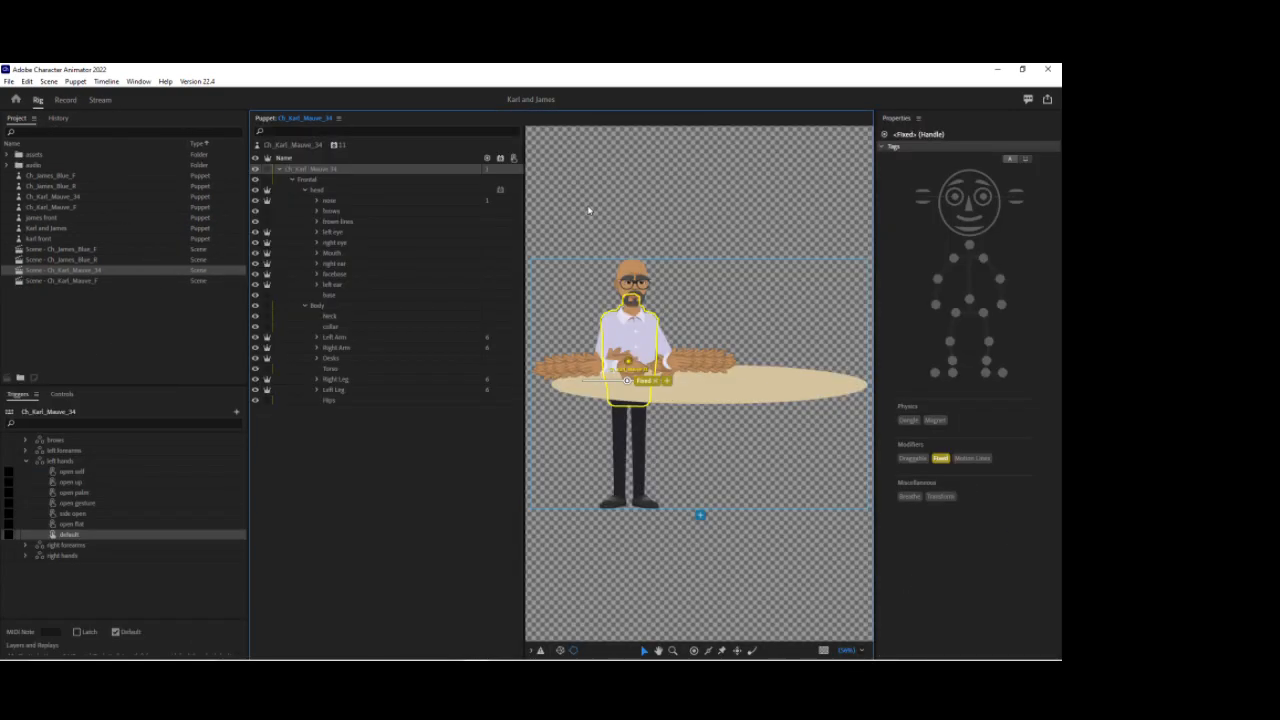
# Step: Inspect the Body layer's handle, the Desks layer and the puppet's root properties
pyautogui.click(327, 310)
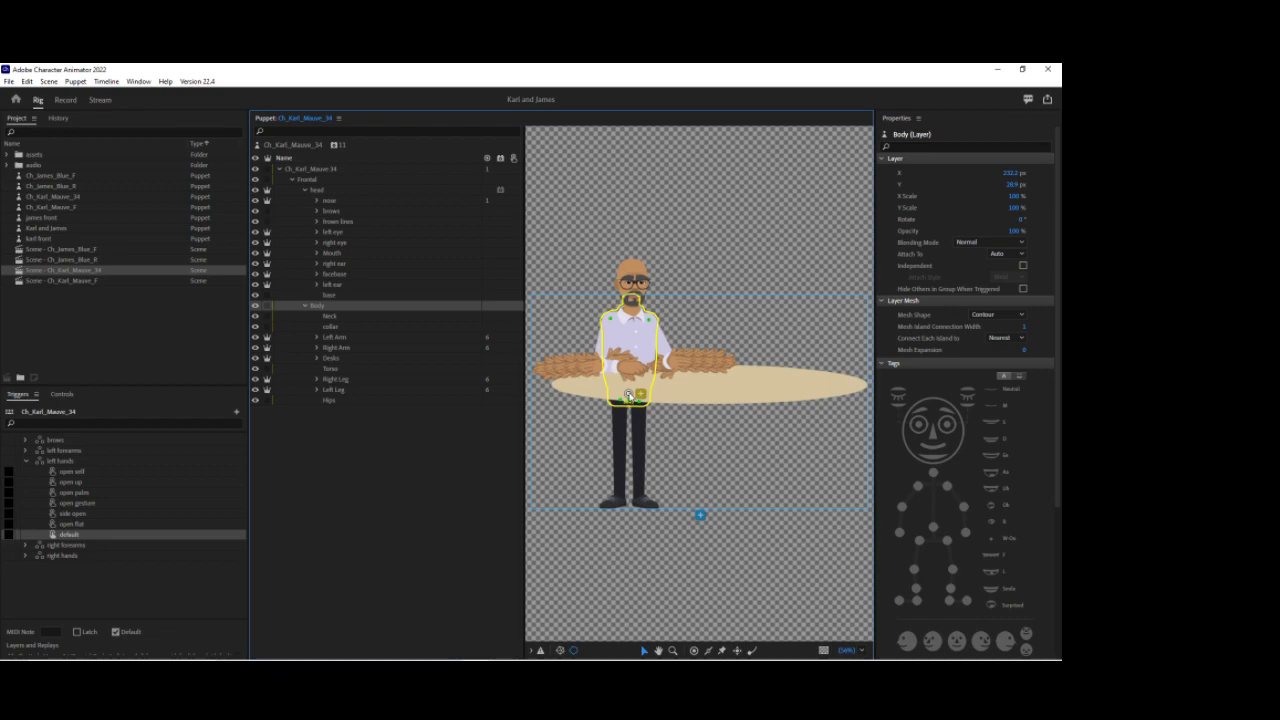
pyautogui.click(628, 395)
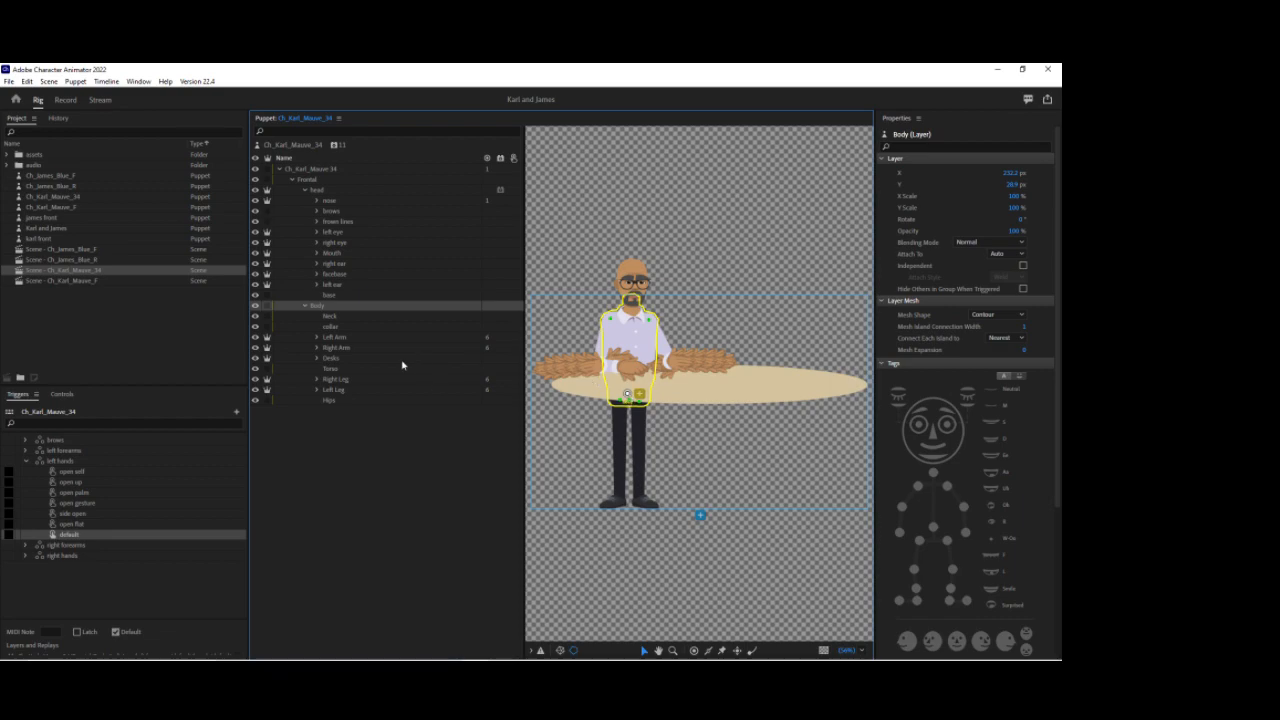
pyautogui.click(341, 360)
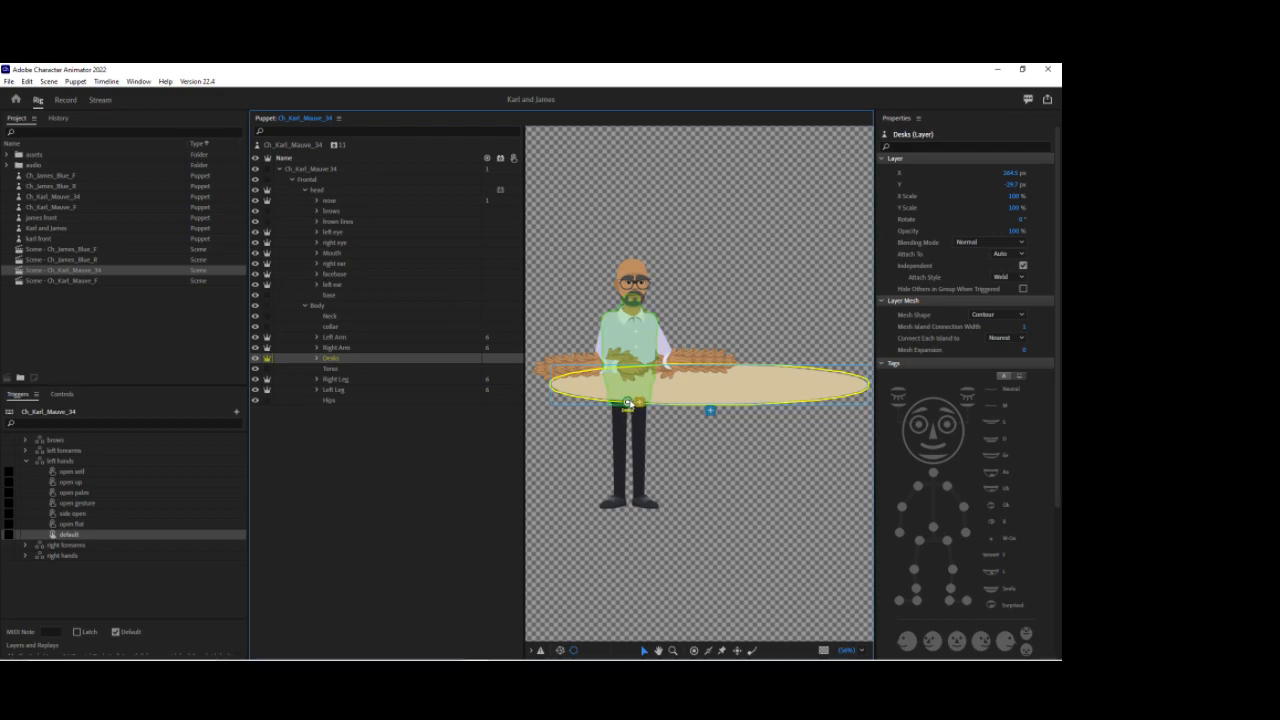
pyautogui.click(310, 149)
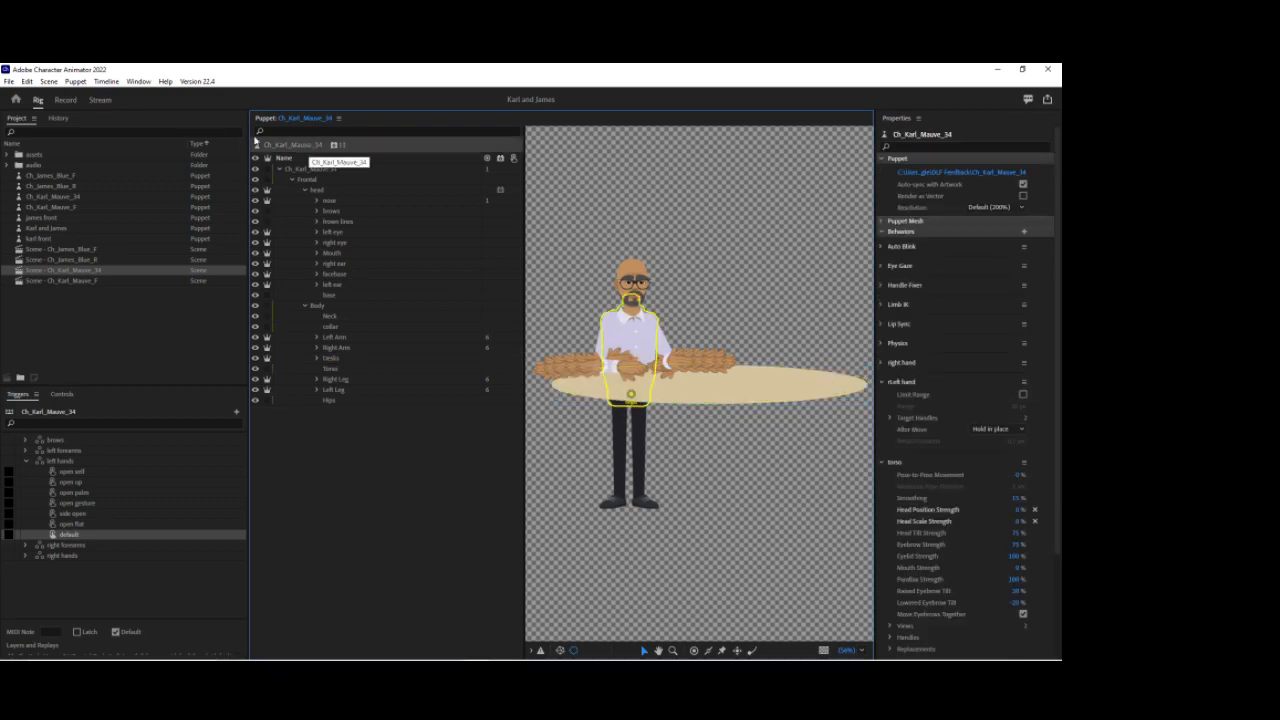
# Step: Preview the puppet in Record mode zoomed in on the upper body and desk
pyautogui.click(64, 100)
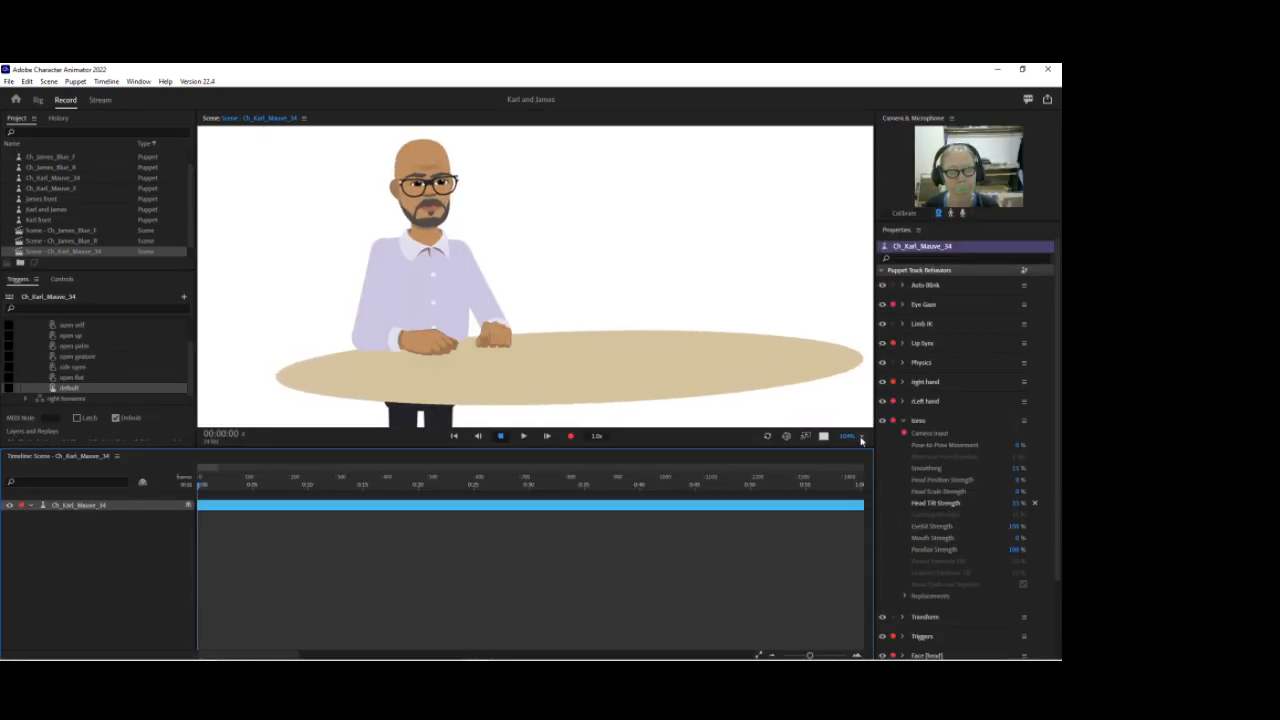
pyautogui.click(862, 437)
pyautogui.click(872, 451)
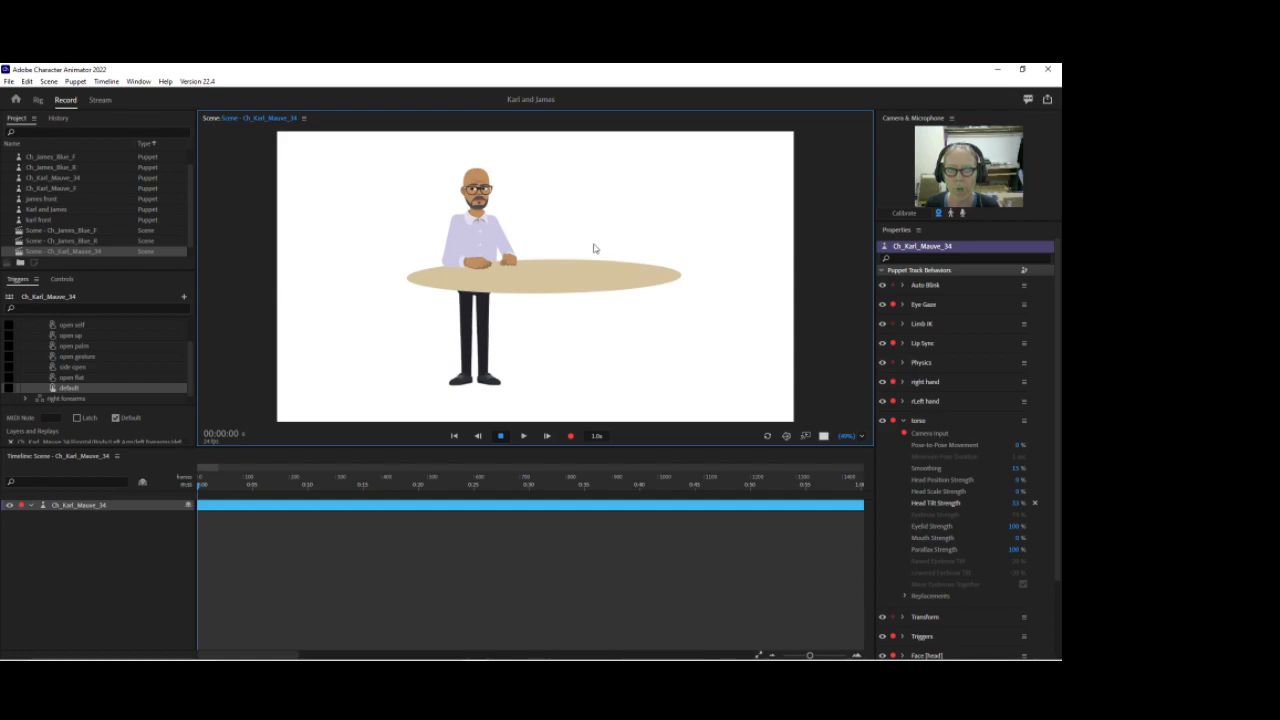
pyautogui.moveTo(848, 437); pyautogui.dragTo(843, 400)
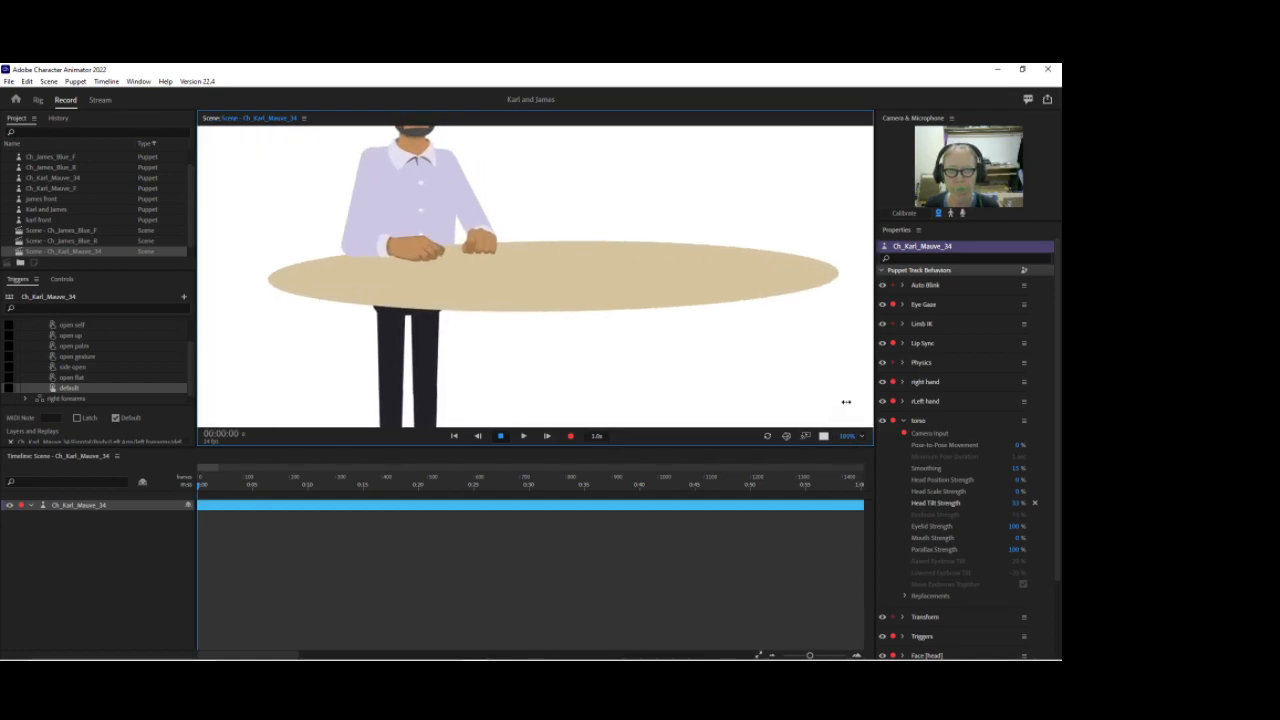
pyautogui.moveTo(575, 175); pyautogui.dragTo(575, 276)
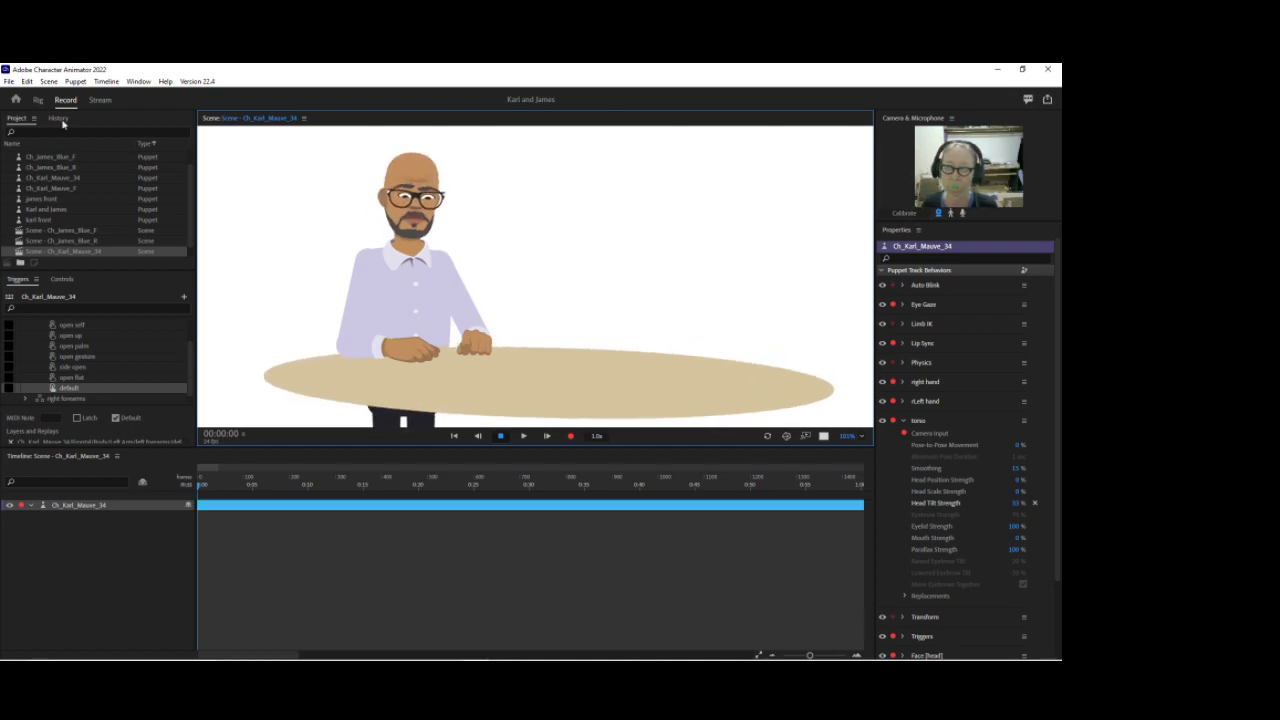
# Step: Move the Desks layer's handle slightly downward and check the result in Record mode
pyautogui.hotkey('ctrl', '1')
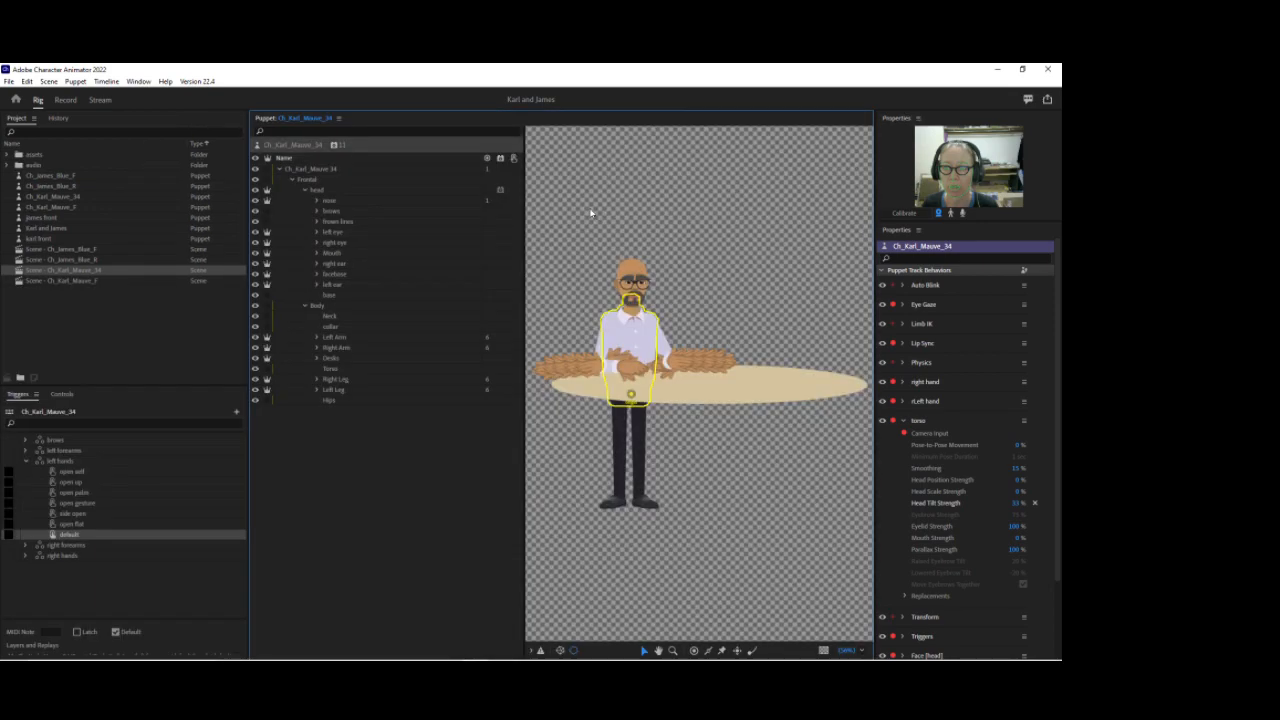
pyautogui.click(341, 359)
pyautogui.moveTo(628, 403); pyautogui.dragTo(627, 420)
pyautogui.click(70, 101)
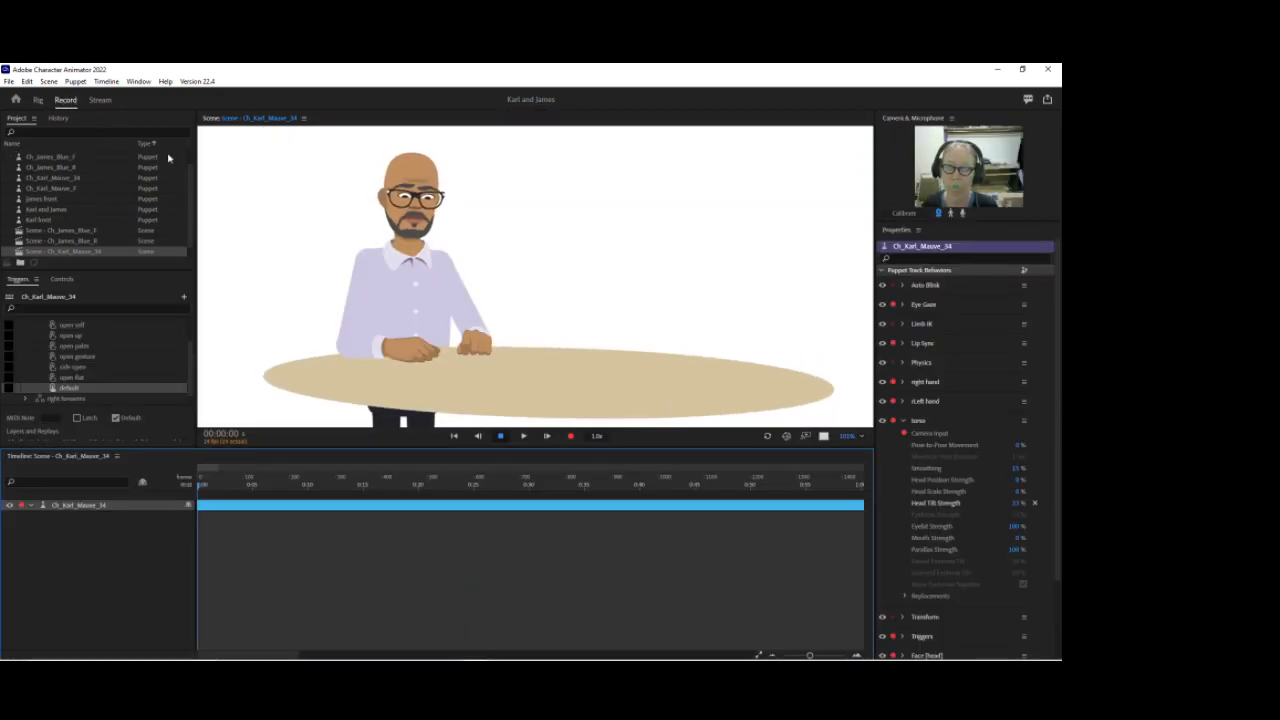
pyautogui.click(39, 101)
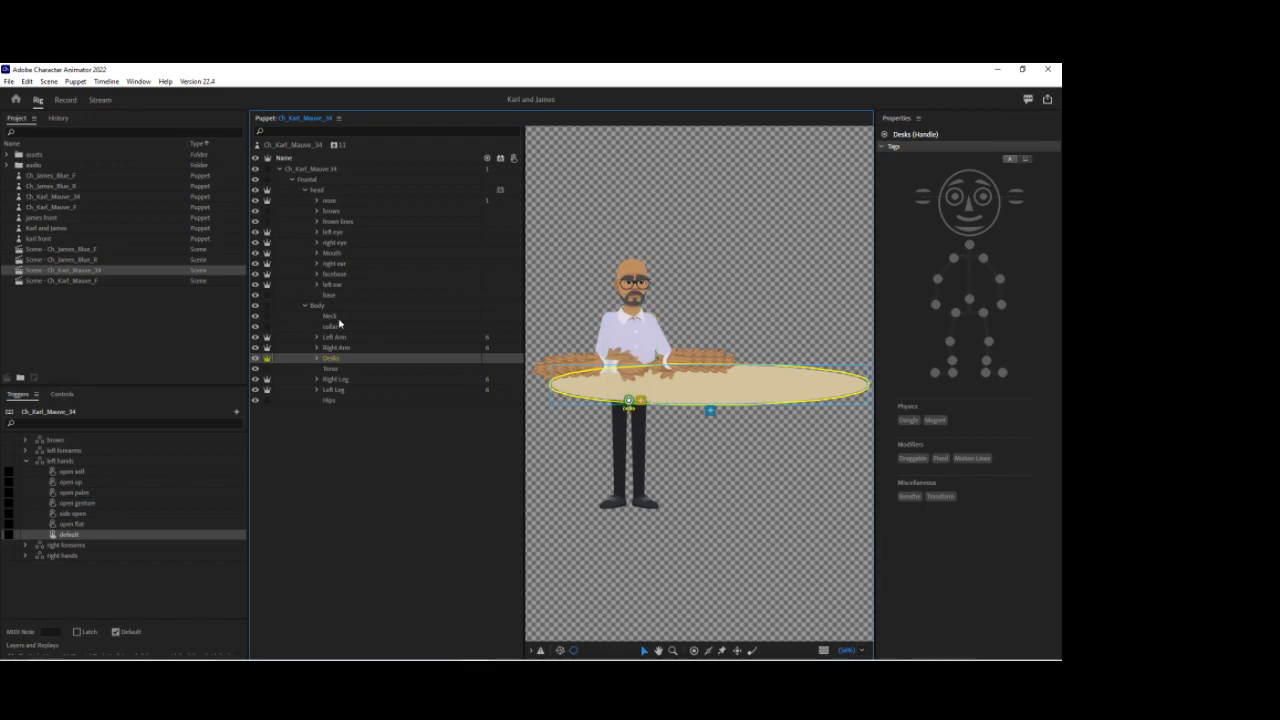
# Step: Select the Ch_Karl_Mauve_34 layer and its Fixed handle to check the rig
pyautogui.click(303, 147)
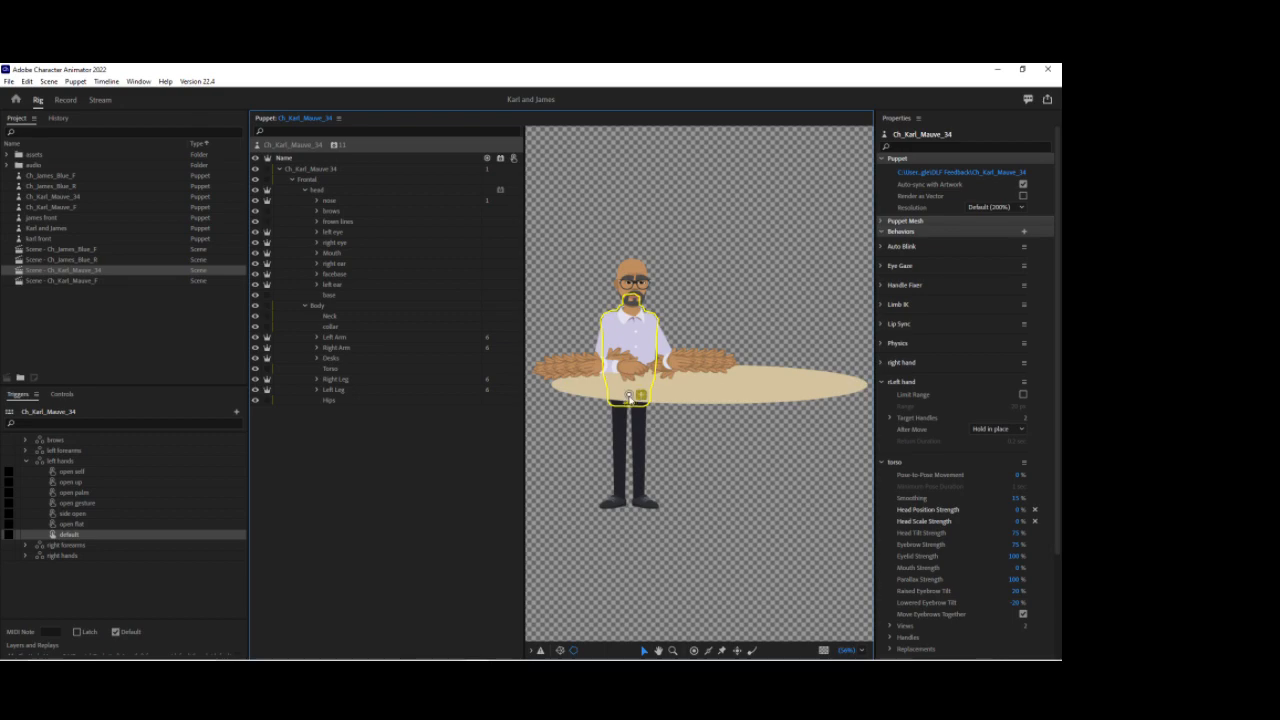
pyautogui.click(310, 169)
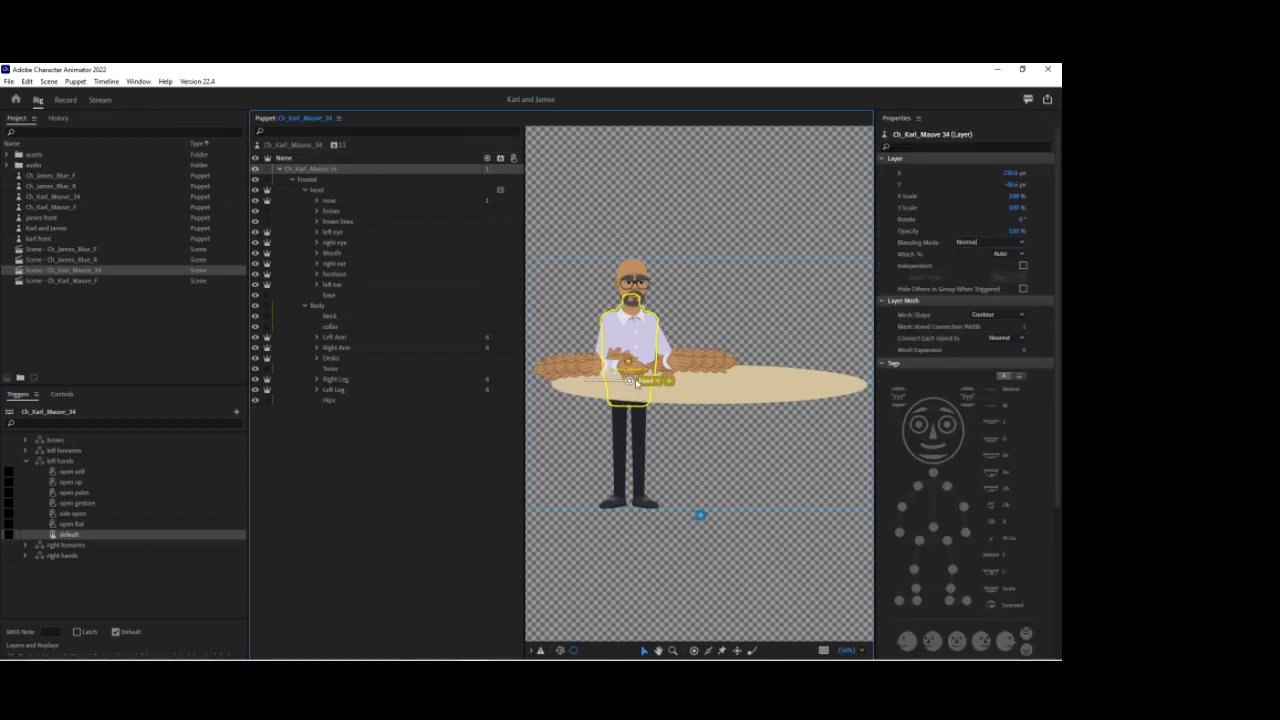
pyautogui.click(634, 360)
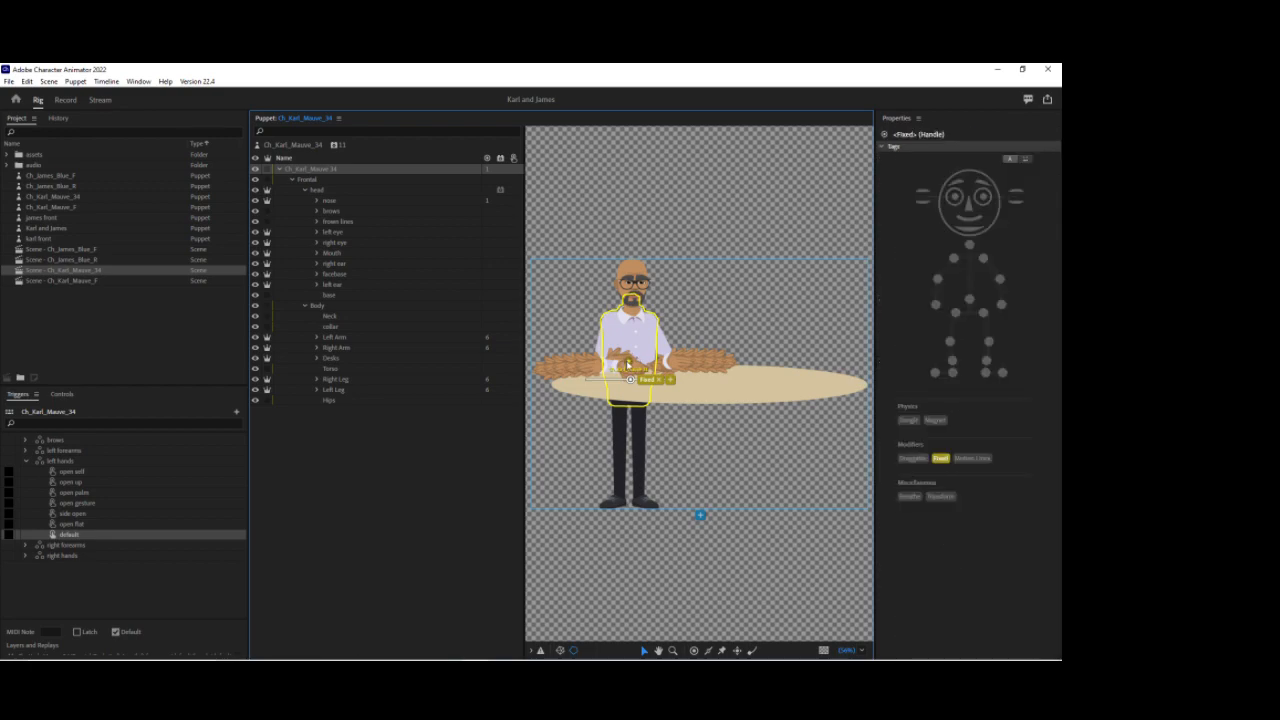
# Step: In Record mode, collapse the torso behavior and arm only the Triggers behavior for recording
pyautogui.click(65, 99)
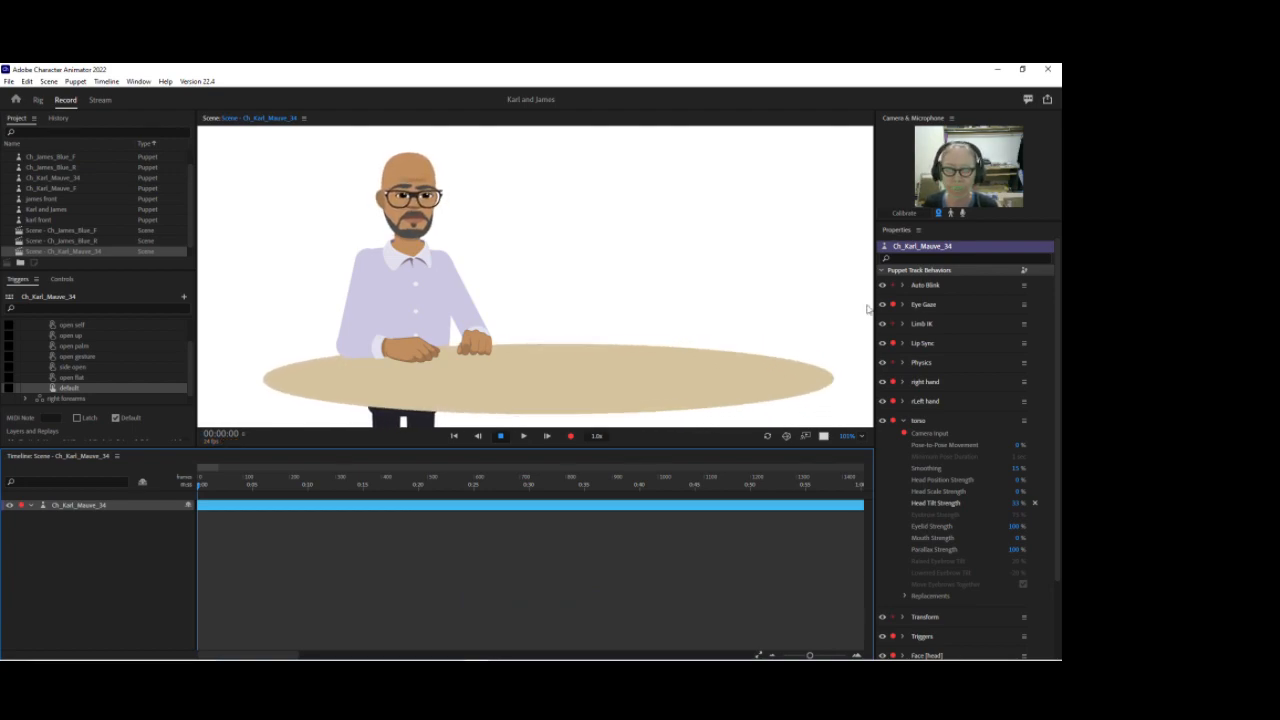
pyautogui.click(904, 421)
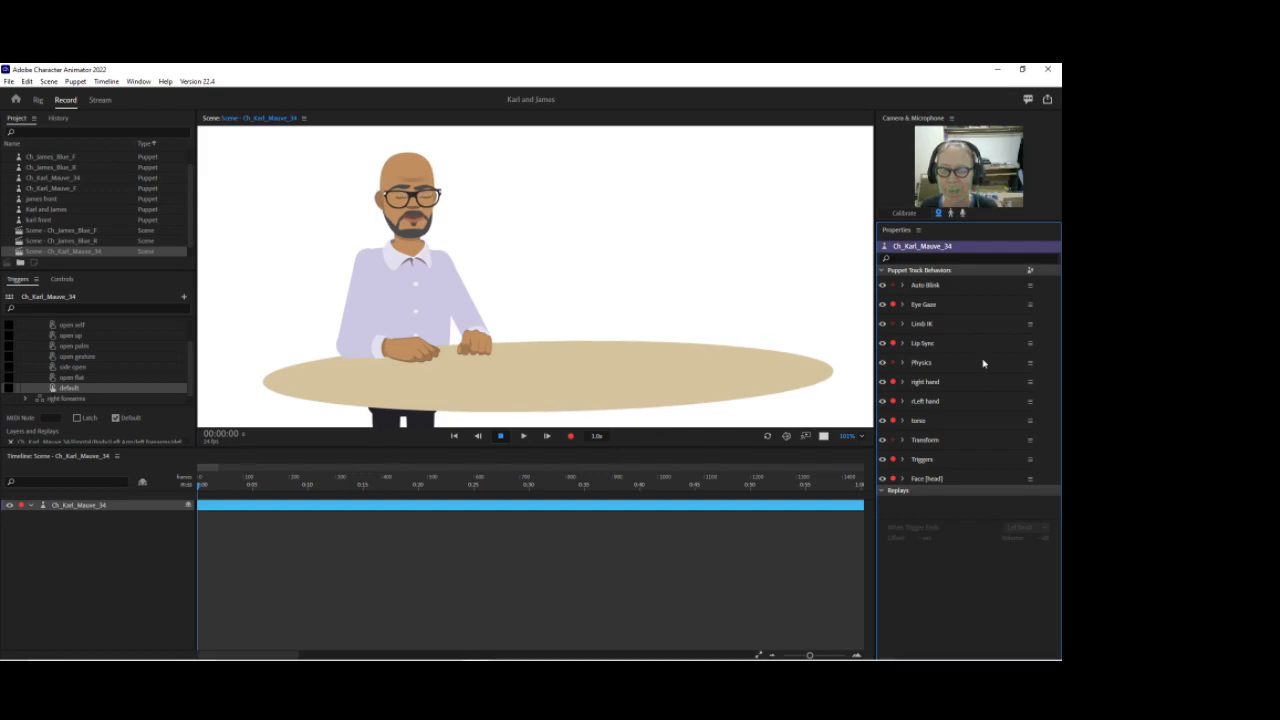
pyautogui.click(893, 478)
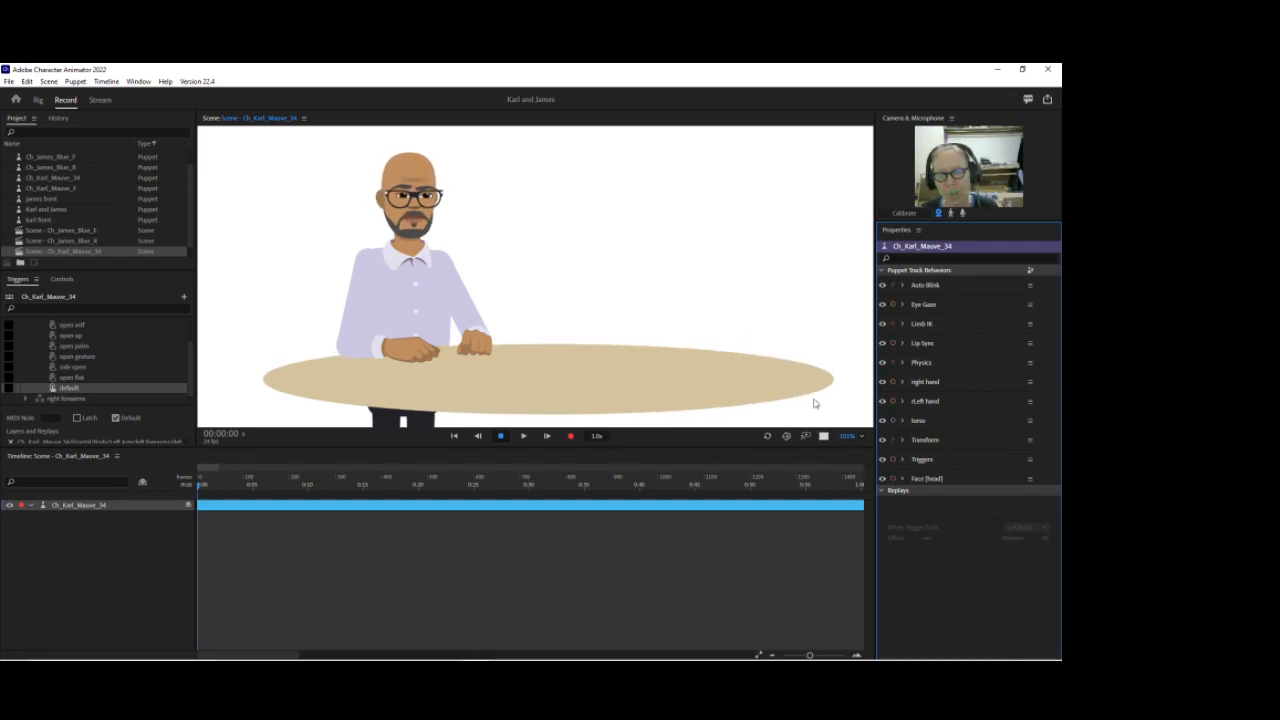
pyautogui.click(893, 459)
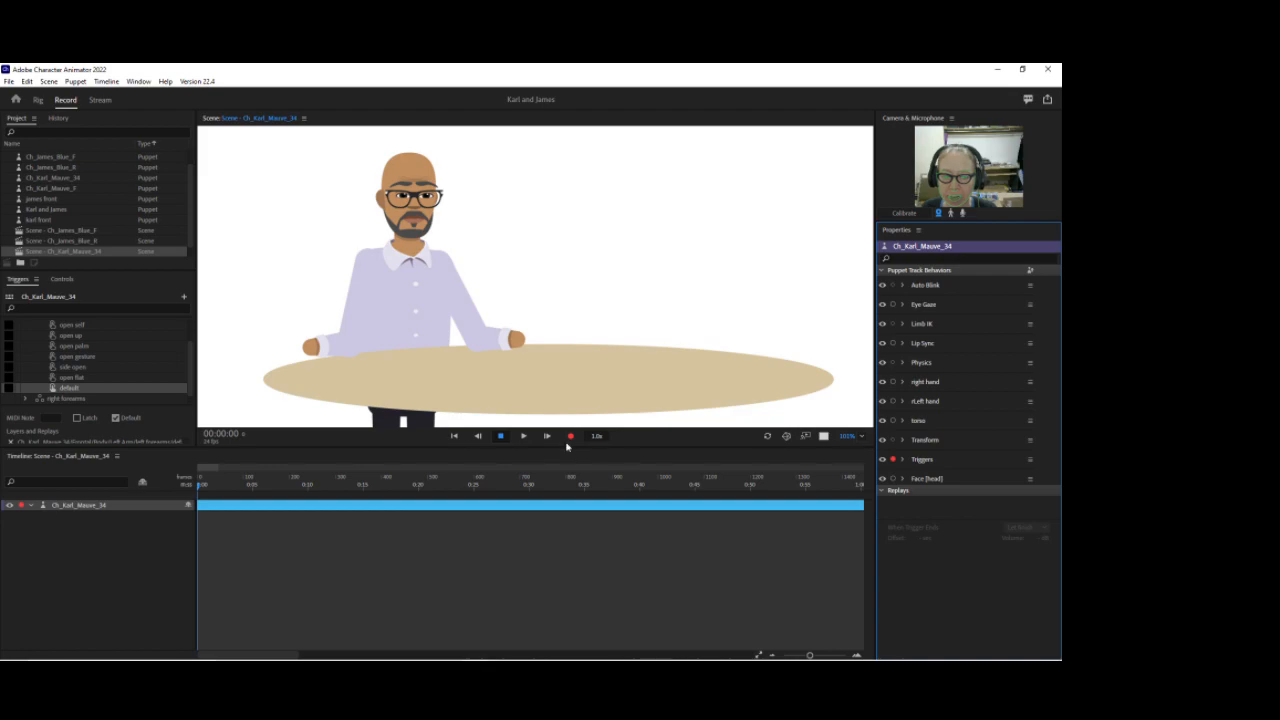
# Step: Select the open gesture triggers in the left hands and right hands swap sets and enable Latch on the right hands one
pyautogui.scroll(1, 59, 368)
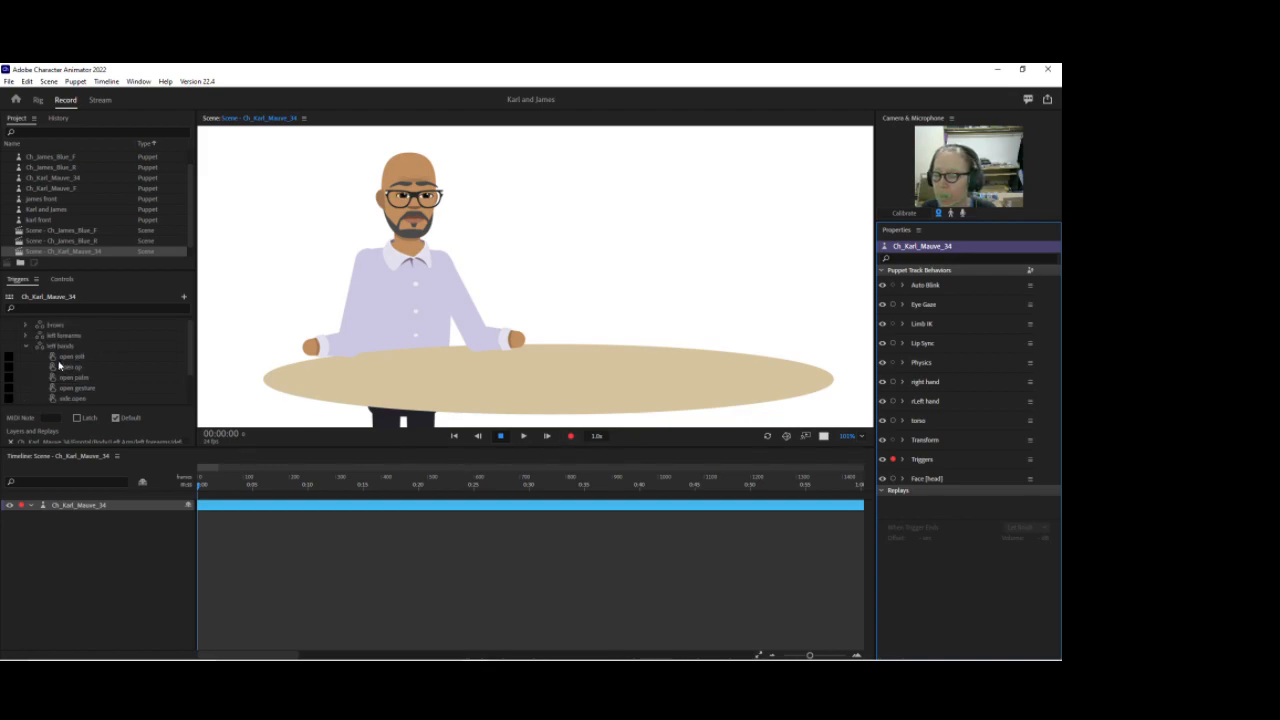
pyautogui.click(10, 388)
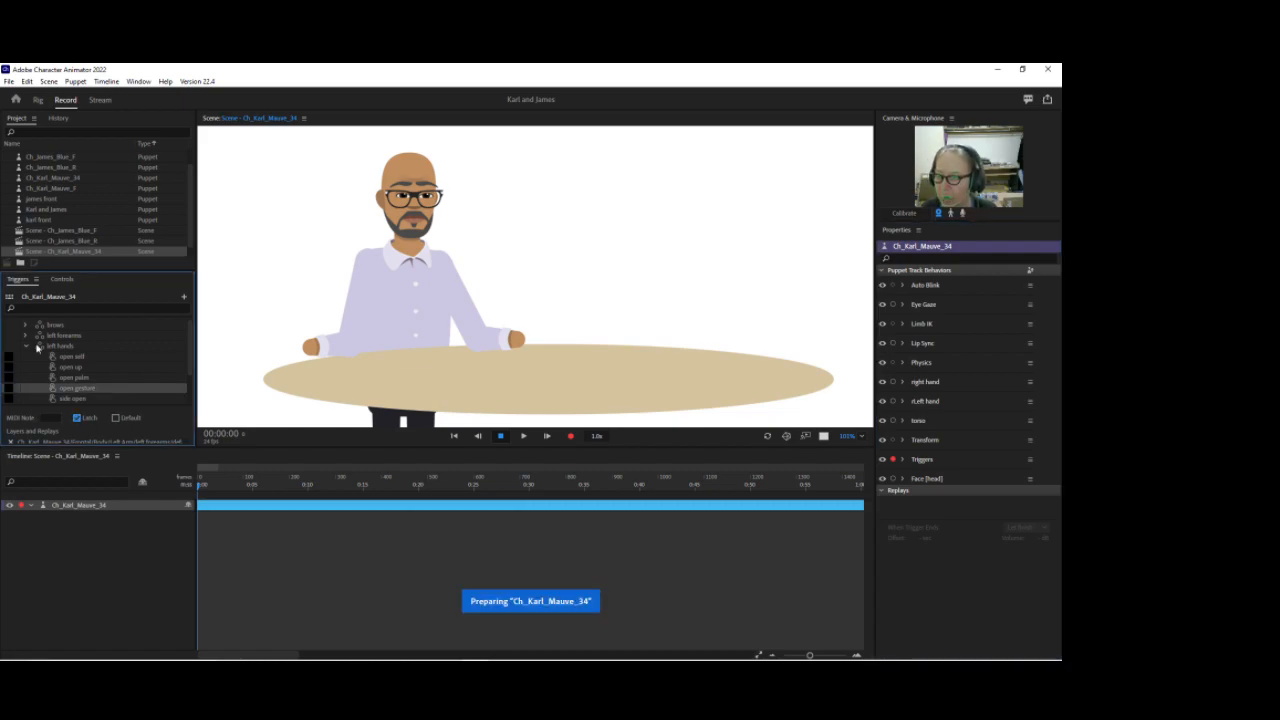
pyautogui.click(26, 346)
pyautogui.click(26, 367)
pyautogui.scroll(-1, 60, 383)
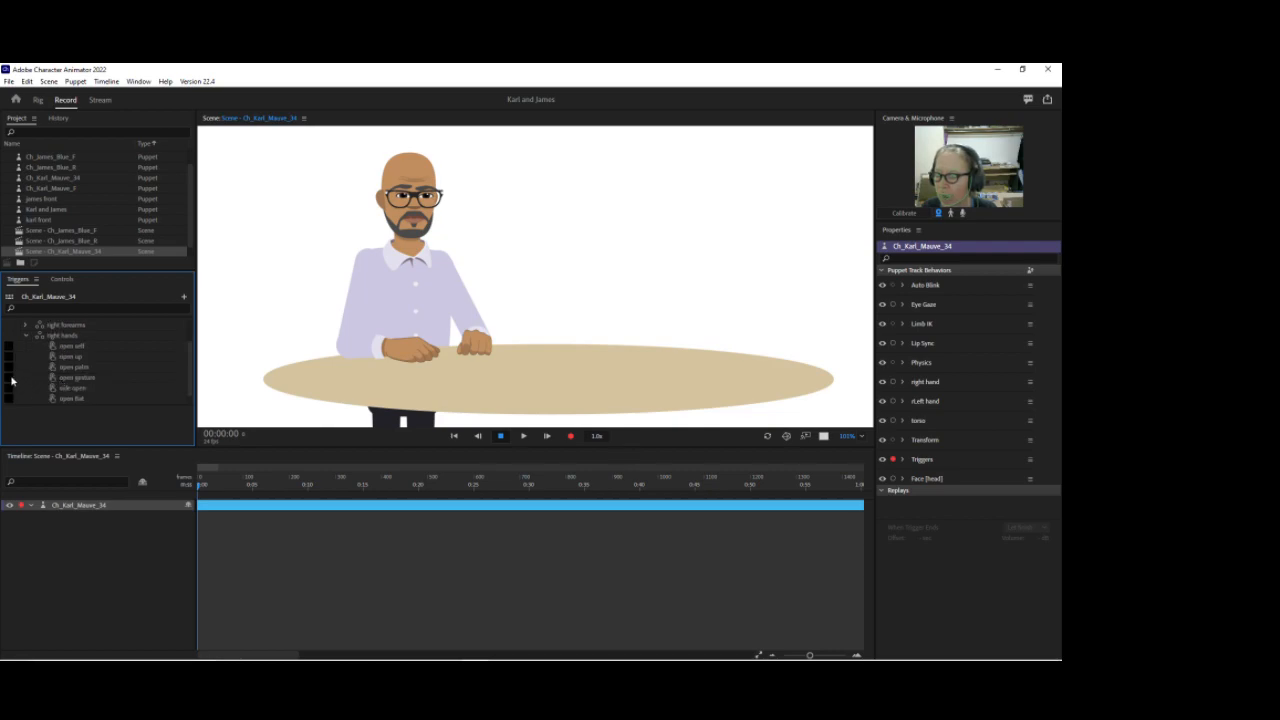
pyautogui.click(12, 380)
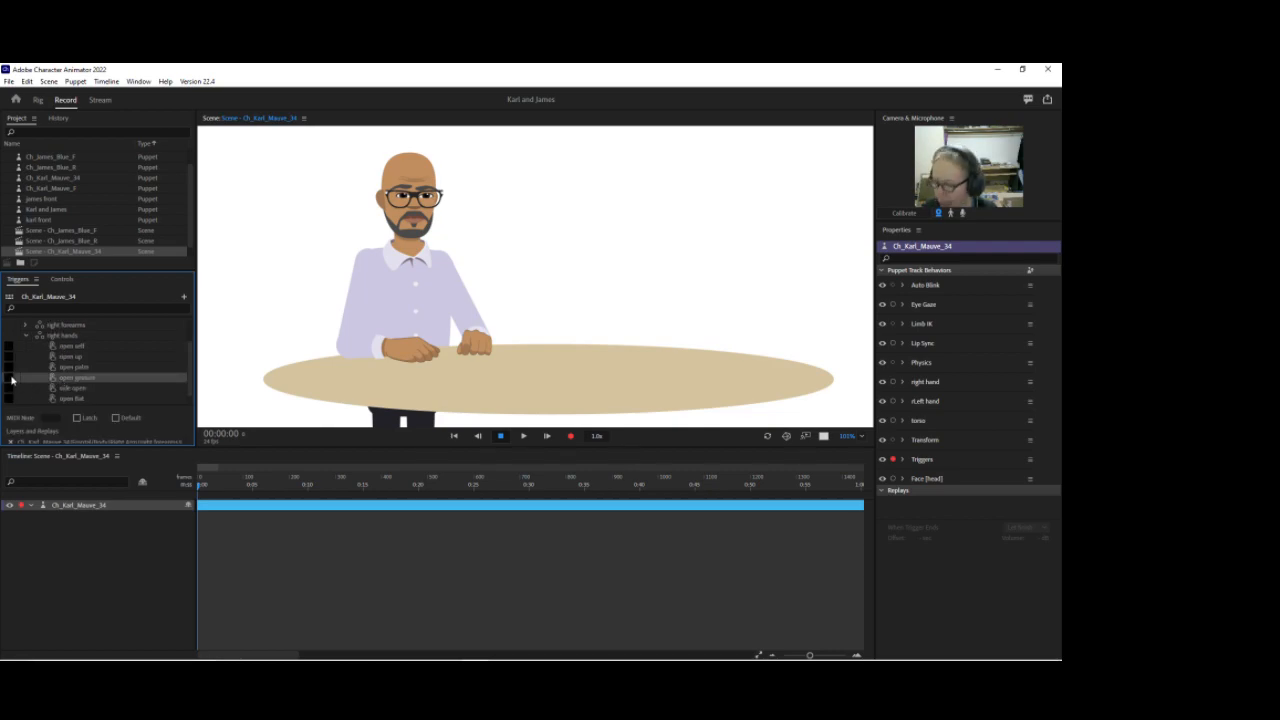
pyautogui.click(9, 376)
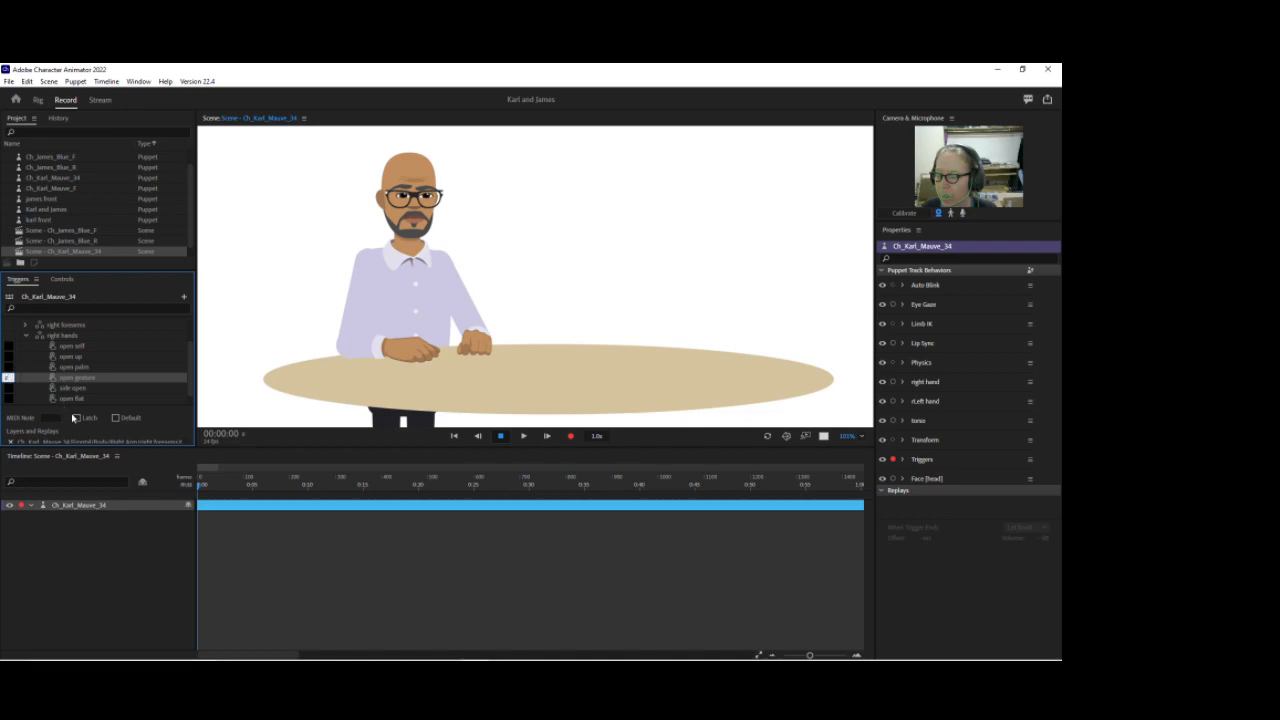
pyautogui.click(76, 418)
pyautogui.click(28, 336)
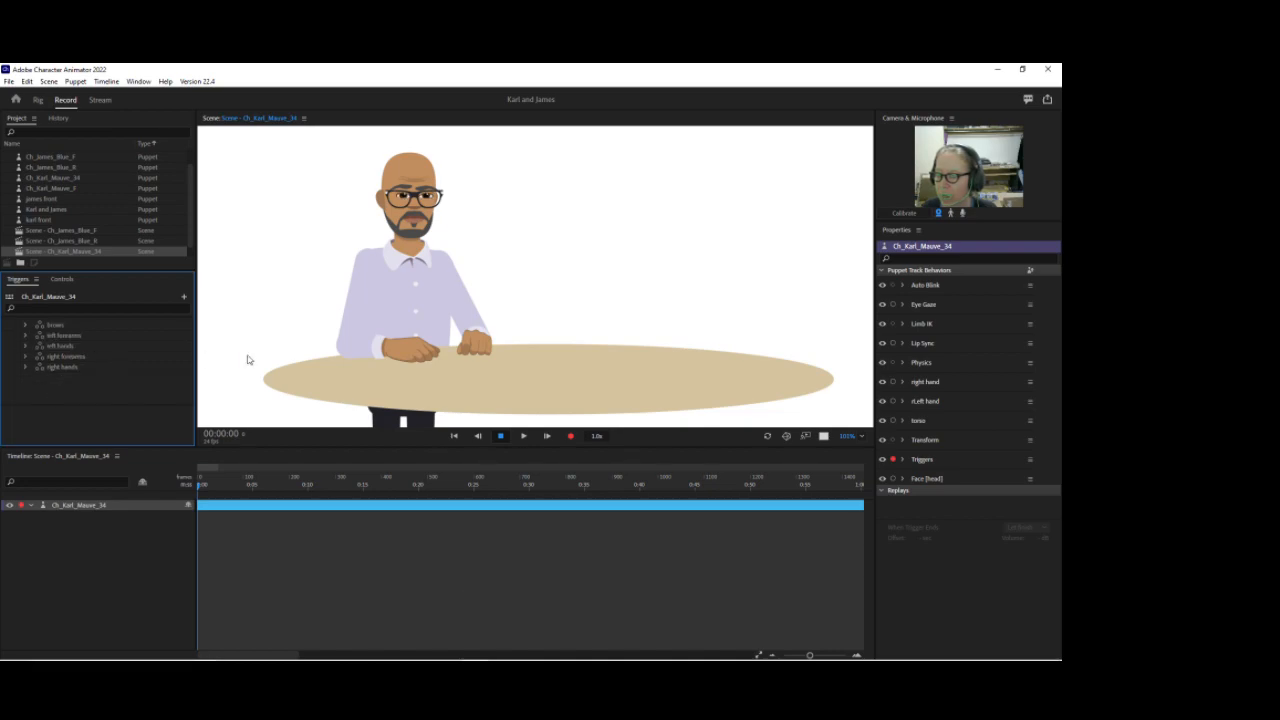
# Step: Test the q, w, a and s trigger keys to preview the hand swaps live on the puppet
pyautogui.press('q')
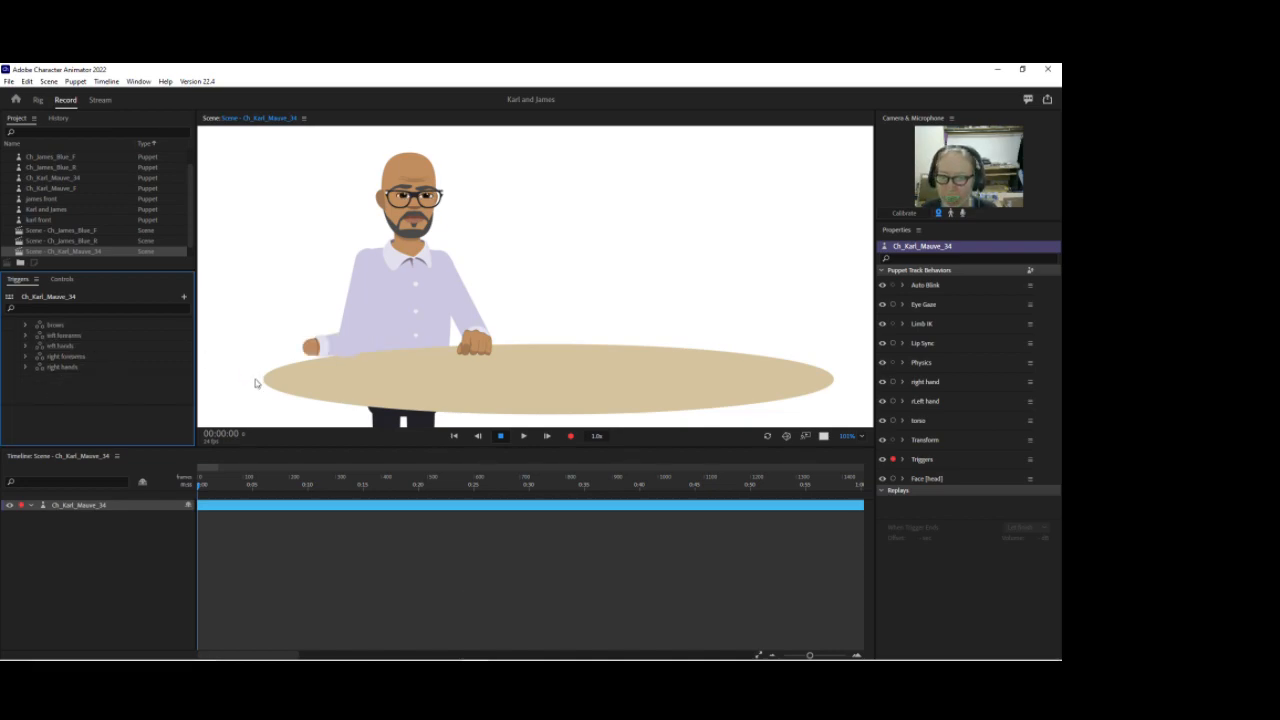
pyautogui.press('w')
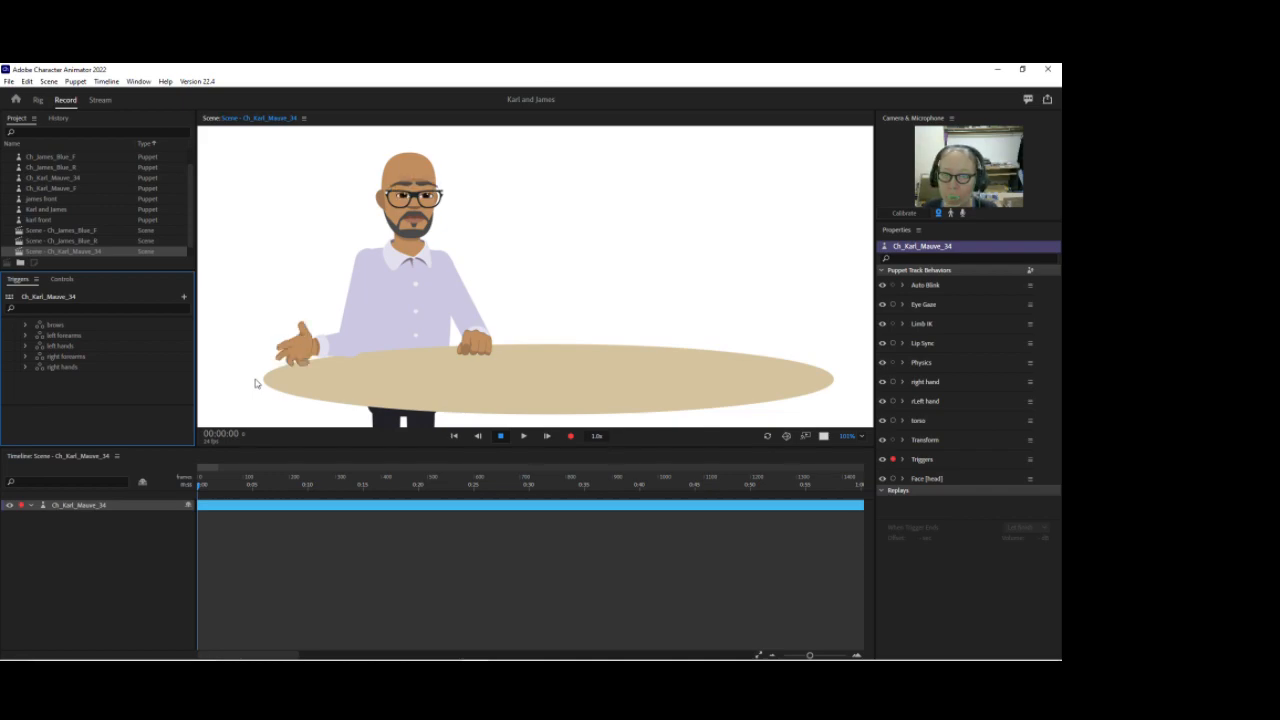
pyautogui.press('a')
pyautogui.press('s')
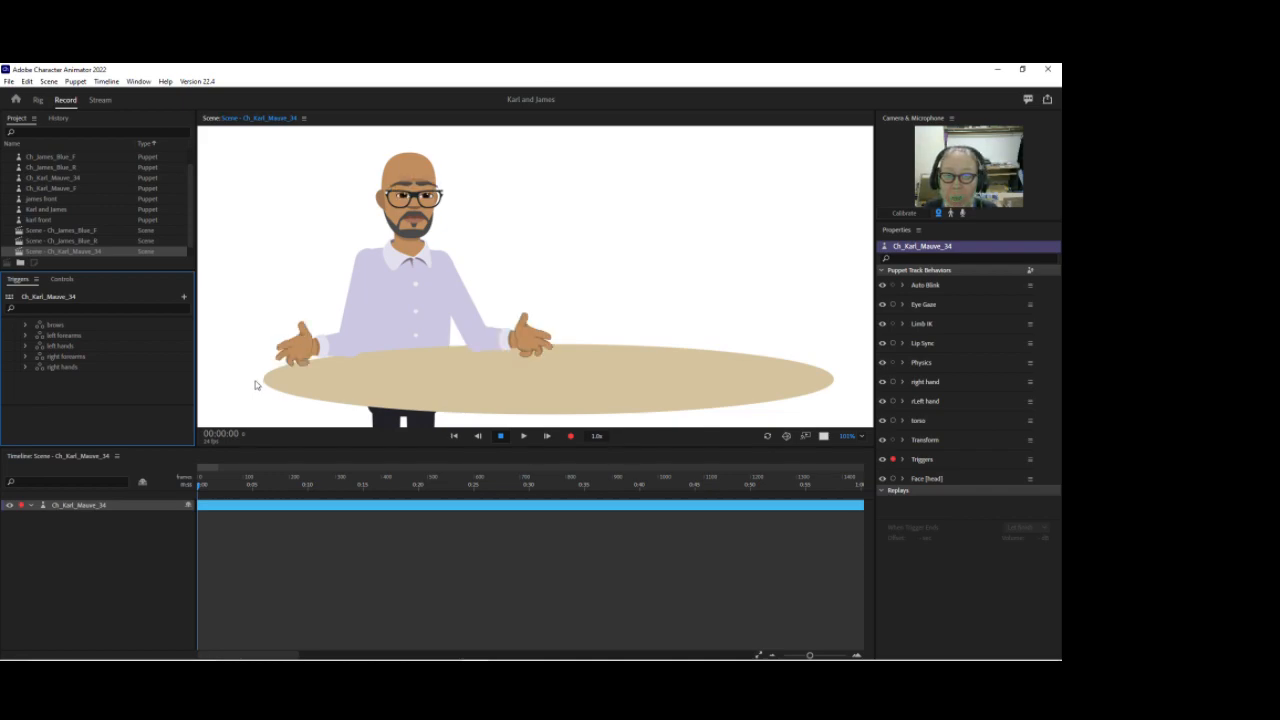
# Step: Record a brief take and undo the recording
pyautogui.click(570, 436)
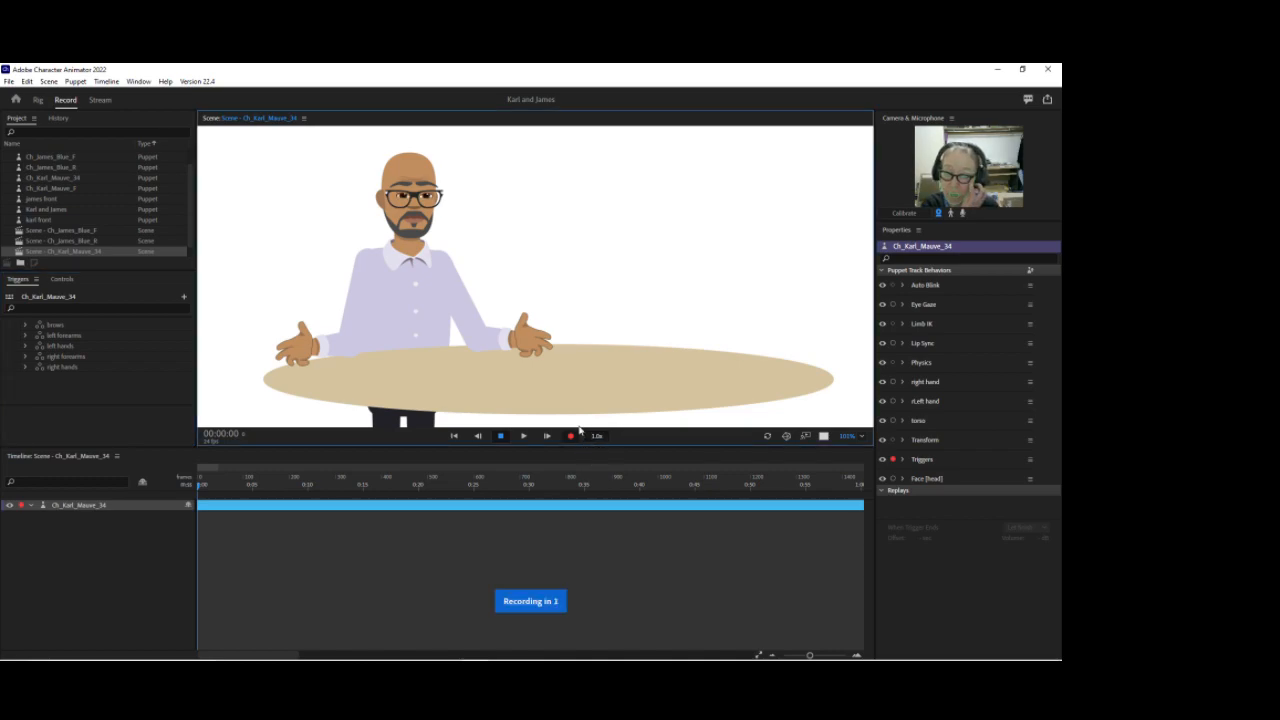
pyautogui.click(501, 436)
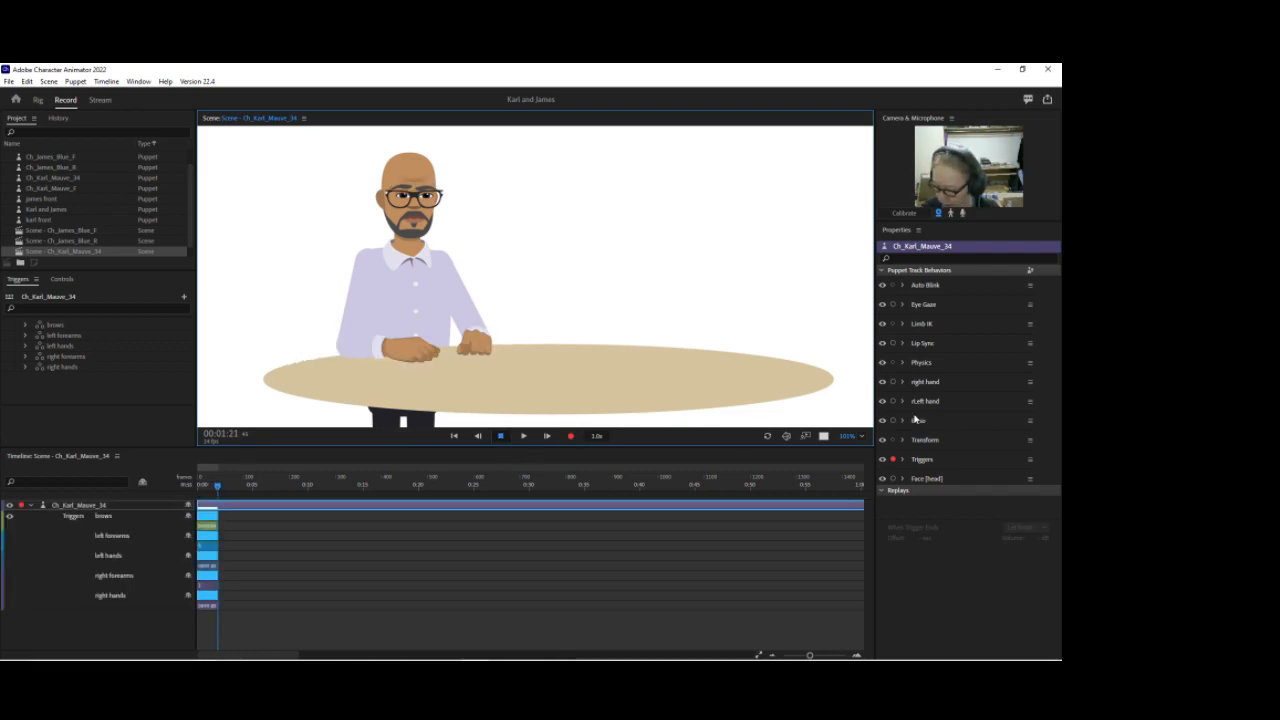
pyautogui.hotkey('ctrl', 'z')
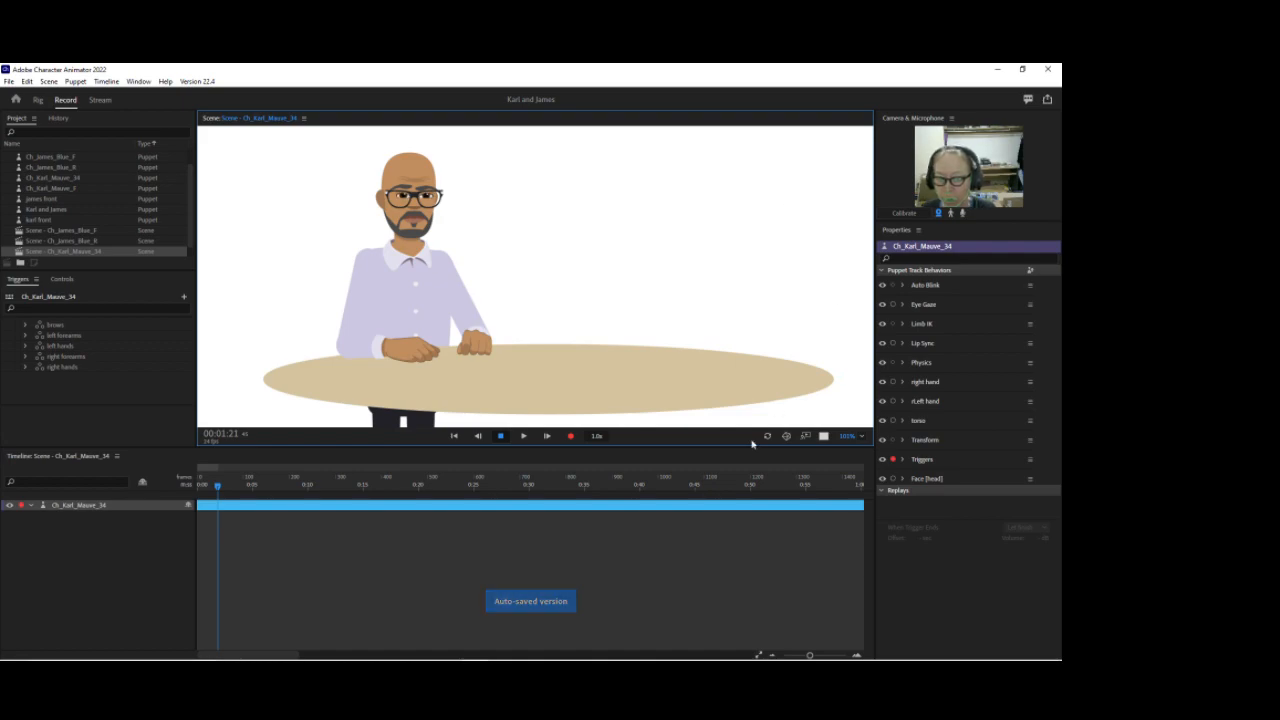
# Step: From the start of the scene, record a take triggering keys 1 to 4
pyautogui.click(204, 481)
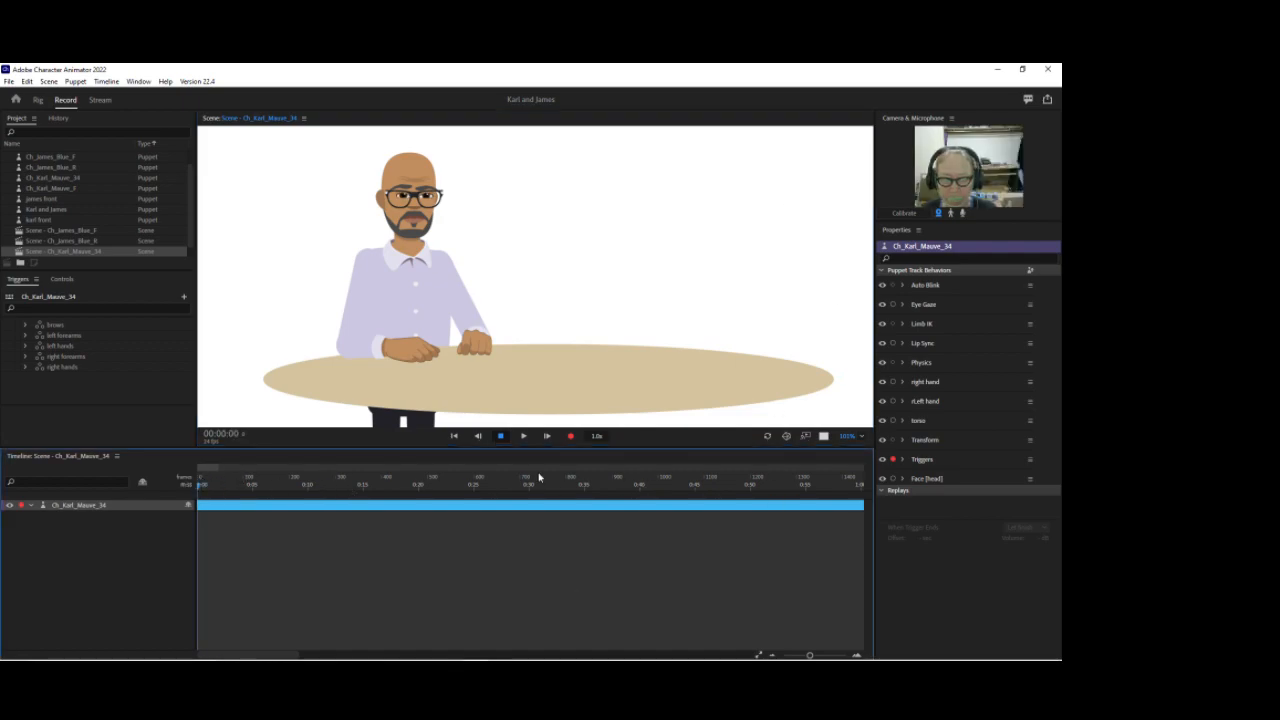
pyautogui.press('1')
pyautogui.press('2')
pyautogui.press('3')
pyautogui.press('4')
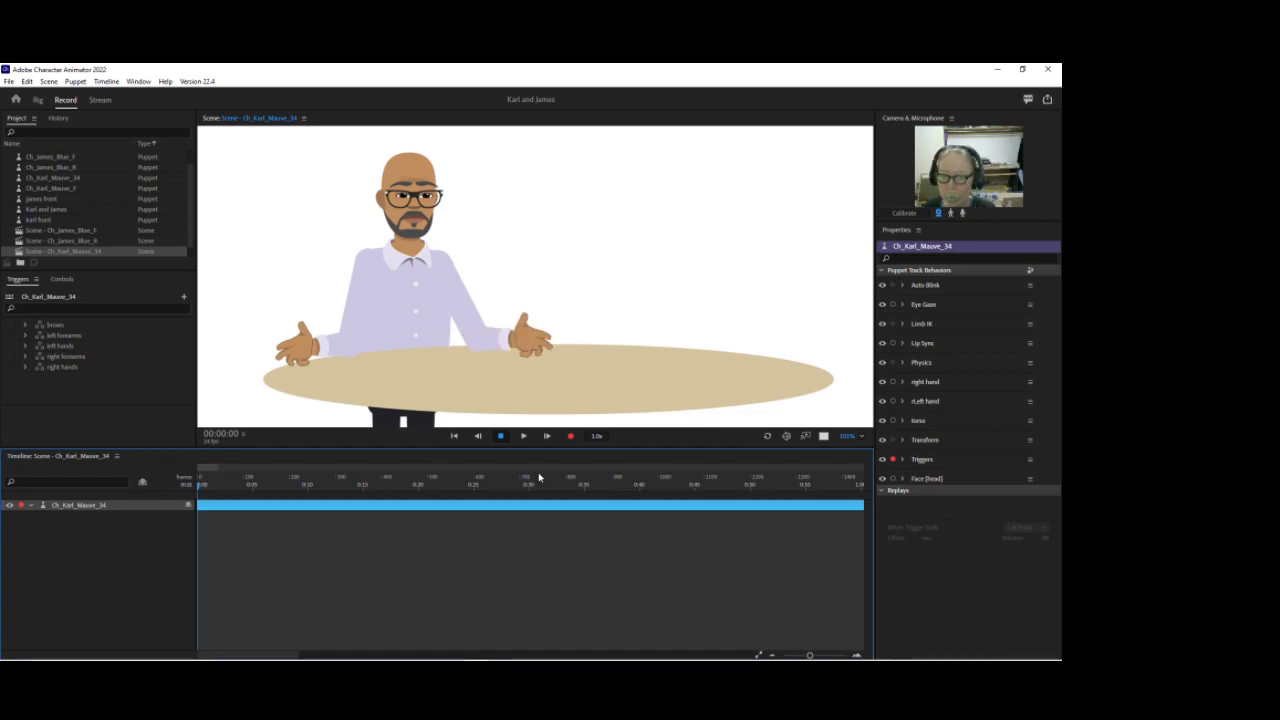
pyautogui.press('space')
# Step: Extend the recorded trigger takes further along the timeline
pyautogui.moveTo(810, 655); pyautogui.dragTo(835, 655)
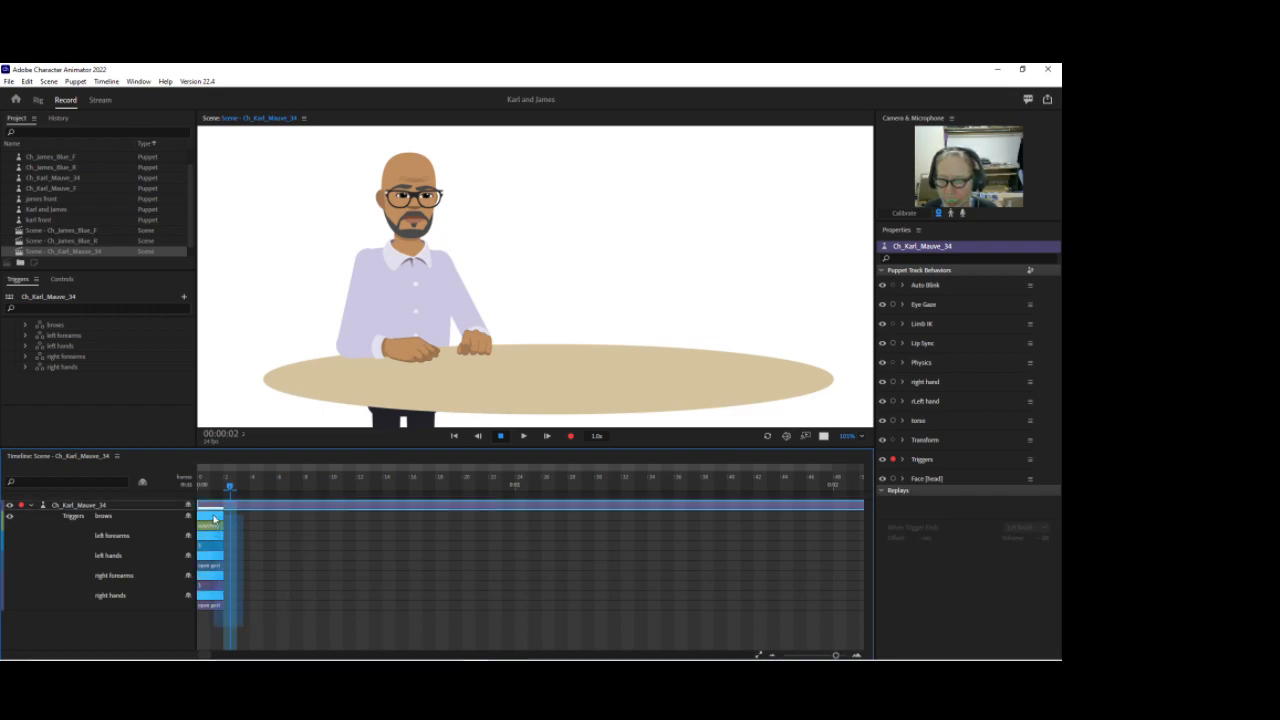
pyautogui.moveTo(224, 516); pyautogui.dragTo(512, 520)
pyautogui.moveTo(197, 650)
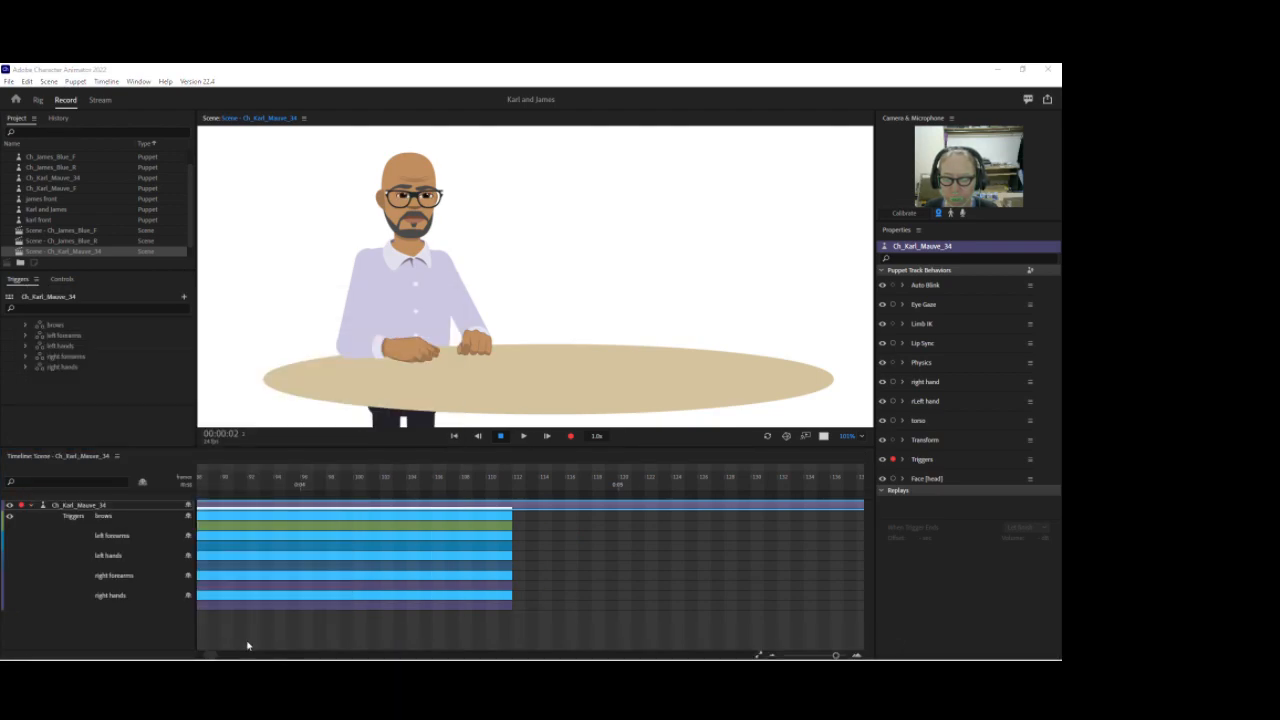
pyautogui.moveTo(212, 657); pyautogui.dragTo(203, 656)
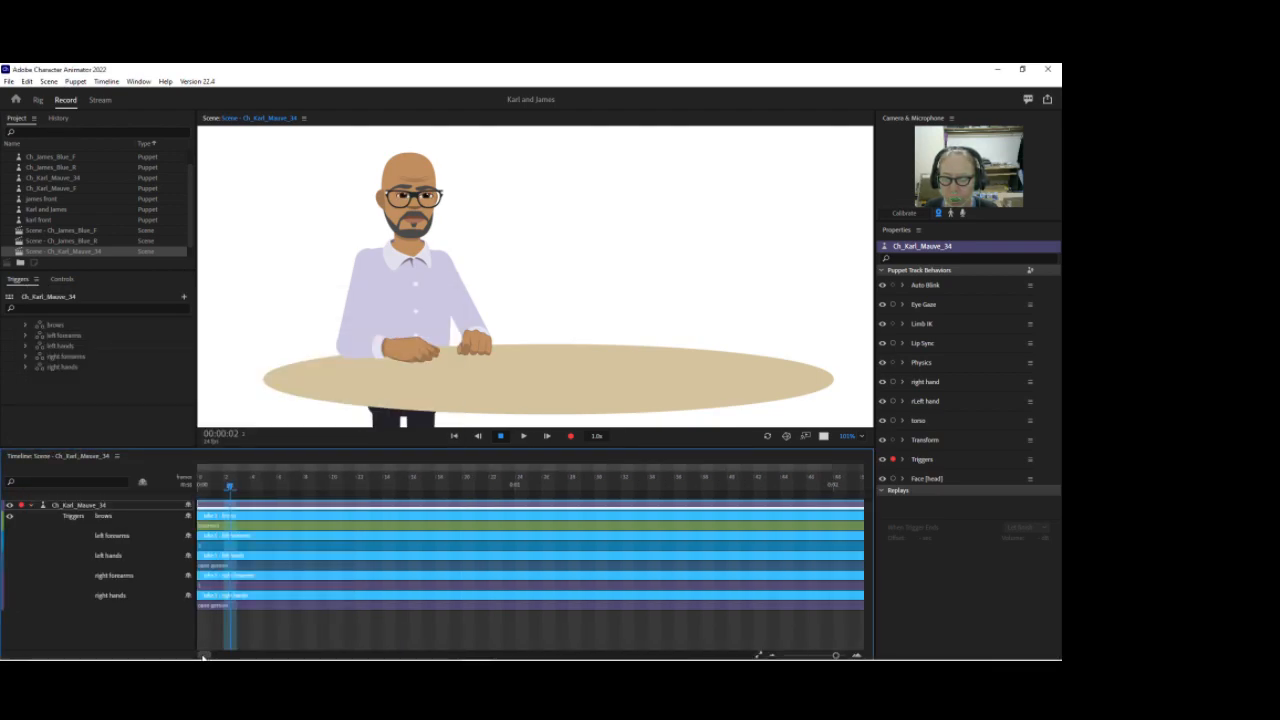
# Step: Delete the recorded takes on the right hands, right forearms, left hands and left forearms tracks
pyautogui.click(272, 608)
pyautogui.press('Delete')
pyautogui.click(267, 587)
pyautogui.press('Delete')
pyautogui.click(271, 566)
pyautogui.press('Delete')
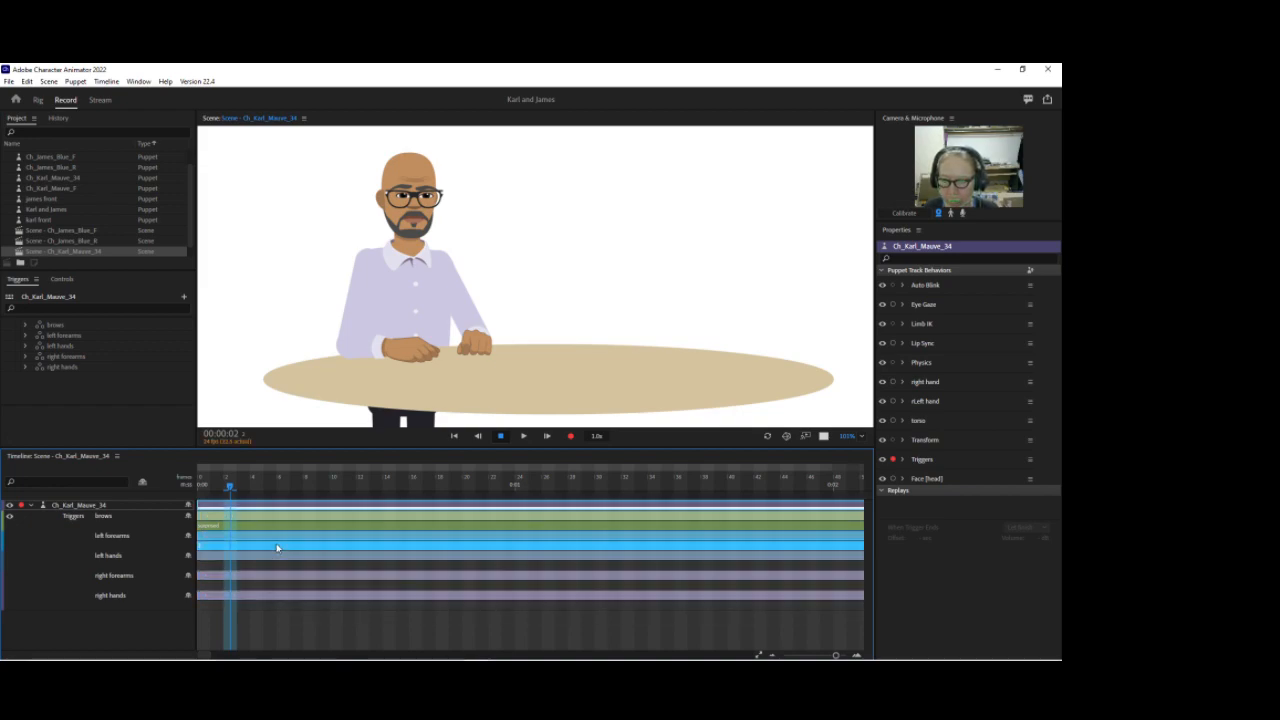
pyautogui.click(282, 527)
pyautogui.press('Delete')
# Step: Add a left forearms trigger bar set to 1 at frame 6 and extend it across the timeline
pyautogui.moveTo(230, 490); pyautogui.dragTo(283, 487)
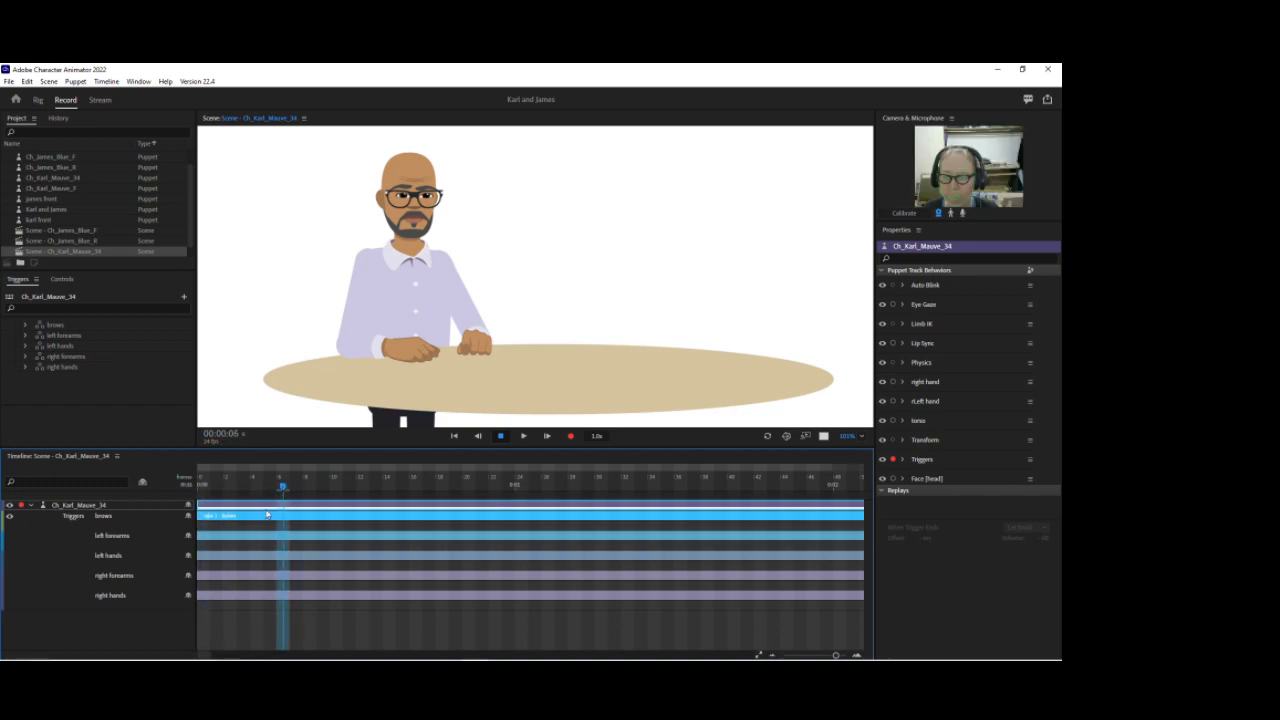
pyautogui.click(283, 550)
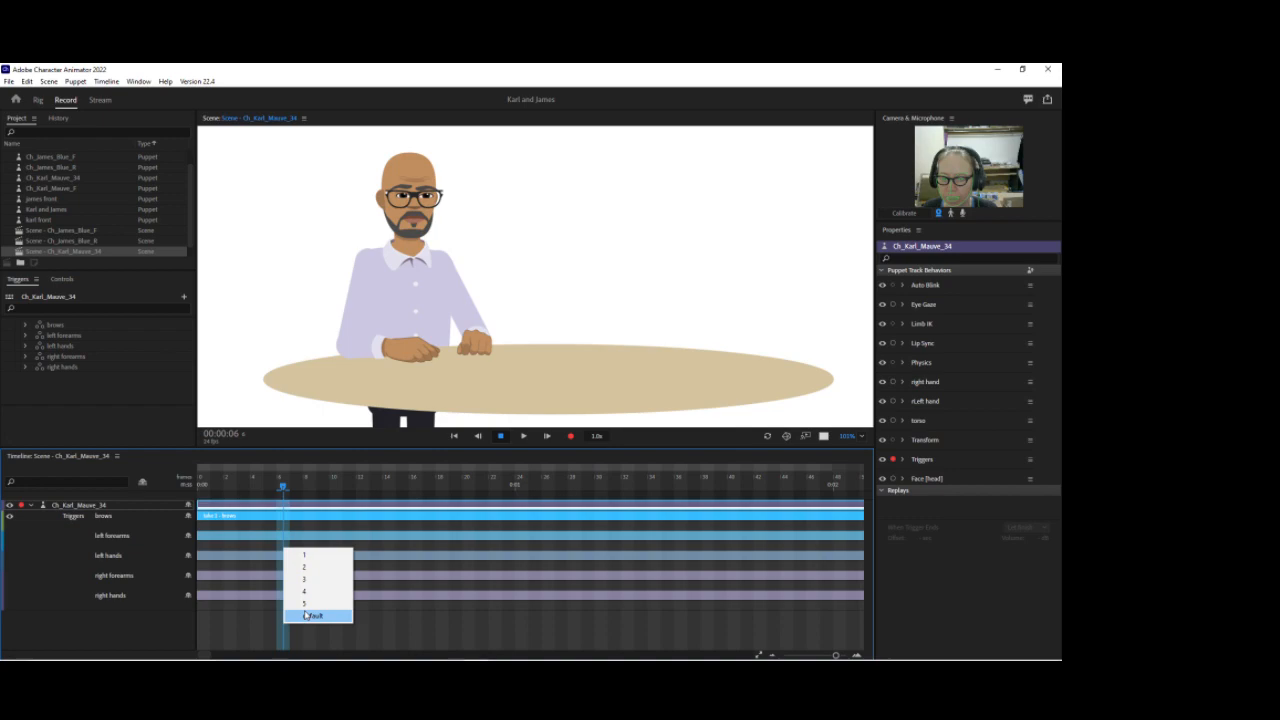
pyautogui.click(305, 555)
pyautogui.moveTo(338, 545); pyautogui.dragTo(660, 545)
# Step: Split the start of the left forearms bar into segments and set them to 2, 3, 4 and 5
pyautogui.moveTo(283, 489); pyautogui.dragTo(347, 488)
pyautogui.hotkey('ctrl', 'shift', 'd')
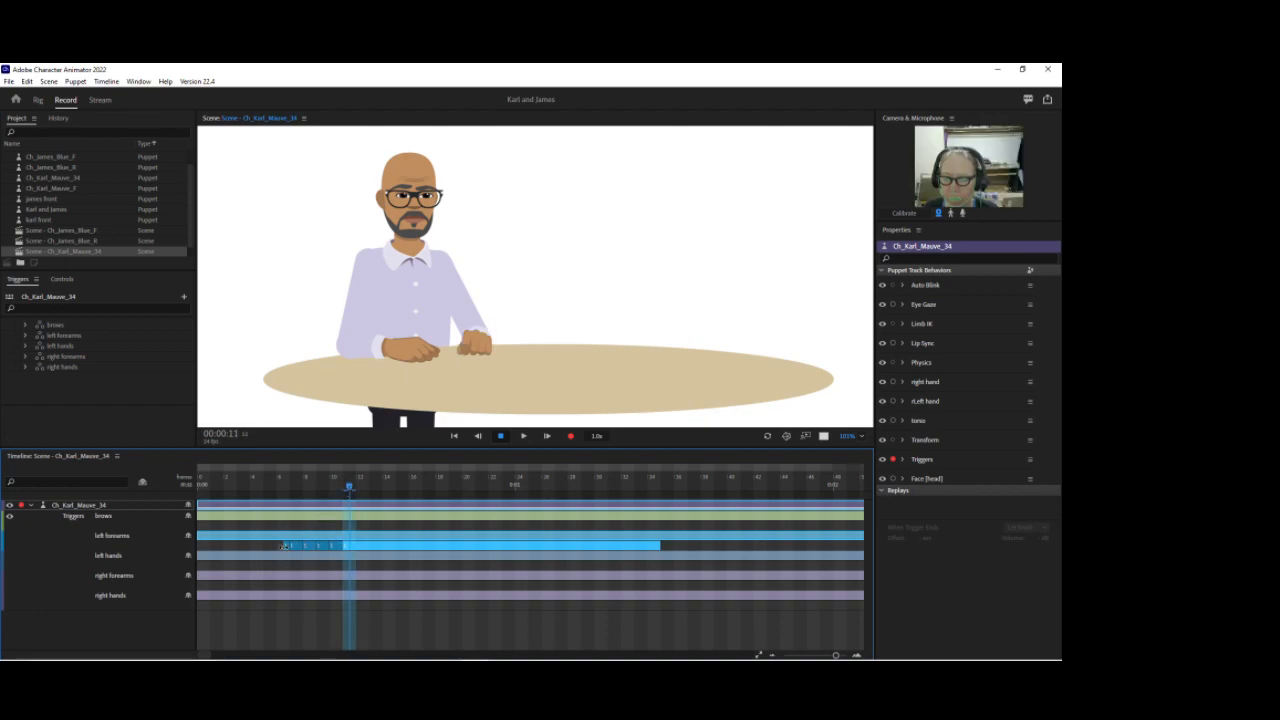
pyautogui.click(285, 547)
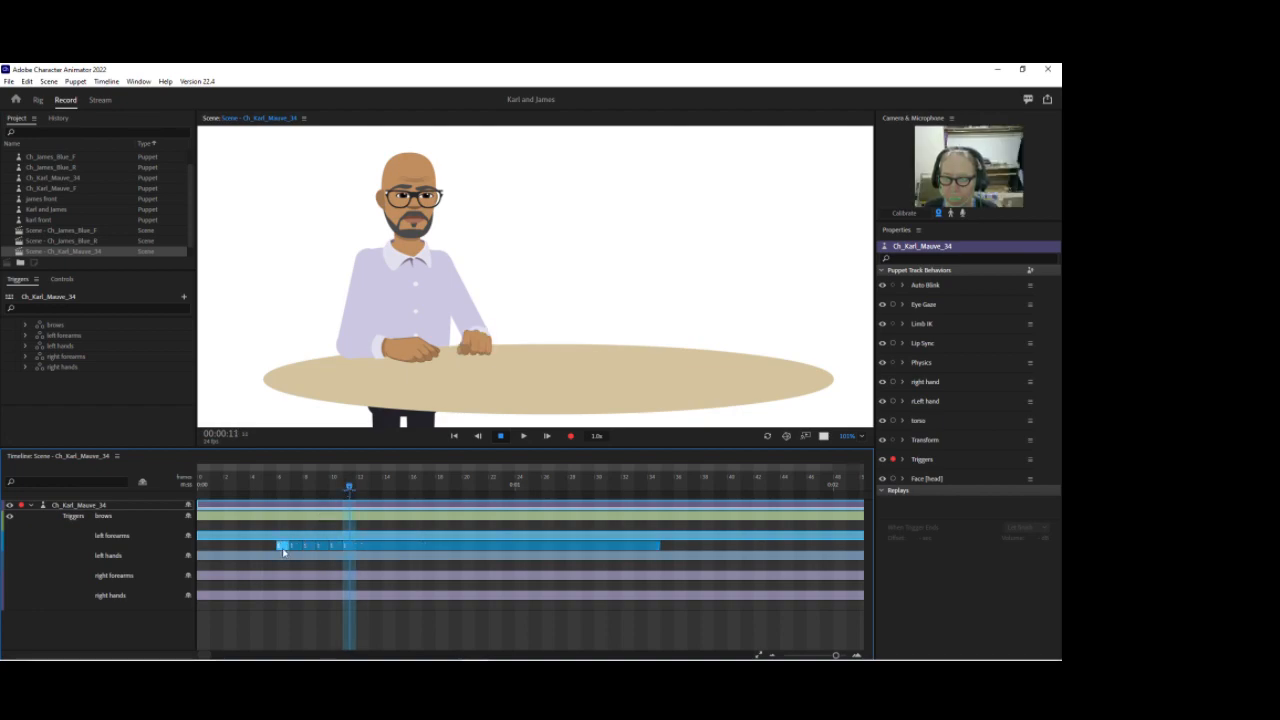
pyautogui.rightClick(295, 547)
pyautogui.click(307, 567)
pyautogui.rightClick(309, 547)
pyautogui.click(323, 577)
pyautogui.rightClick(322, 544)
pyautogui.click(341, 590)
pyautogui.rightClick(333, 545)
pyautogui.click(350, 599)
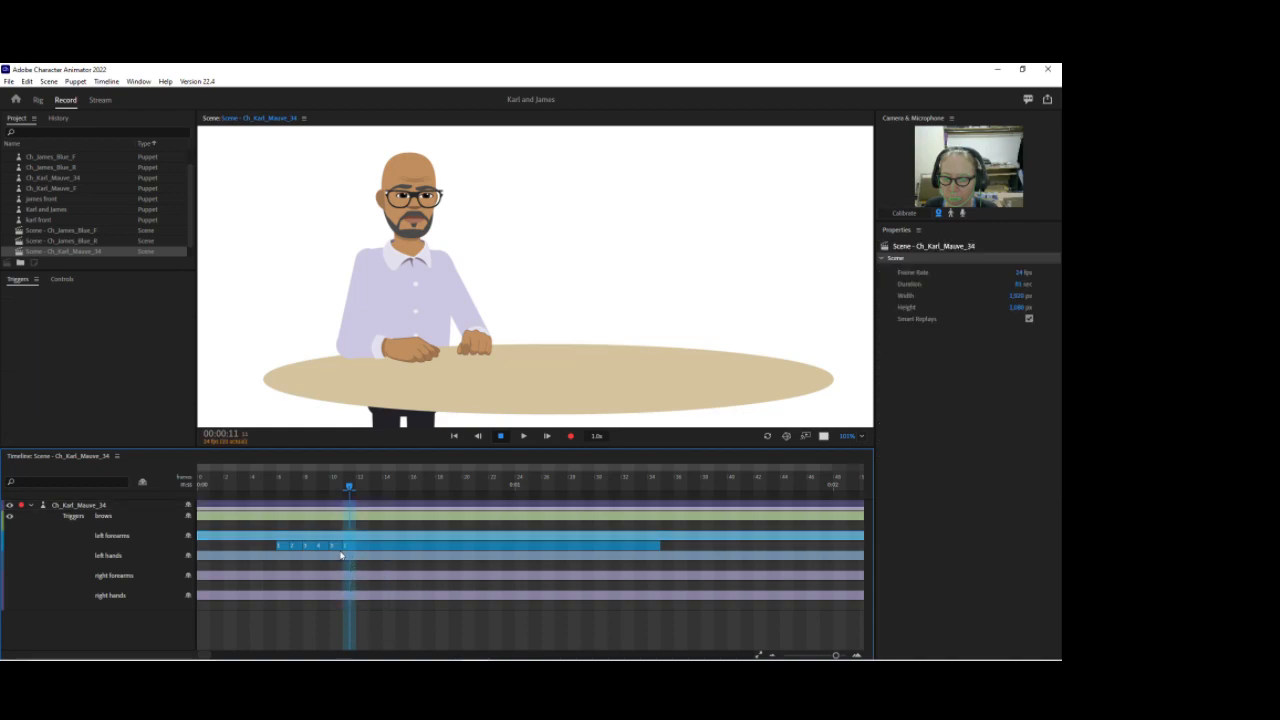
# Step: Set the later left forearms segments to 4, 3, 2 and 1, delete the remainder, and play back from the start
pyautogui.rightClick(538, 547)
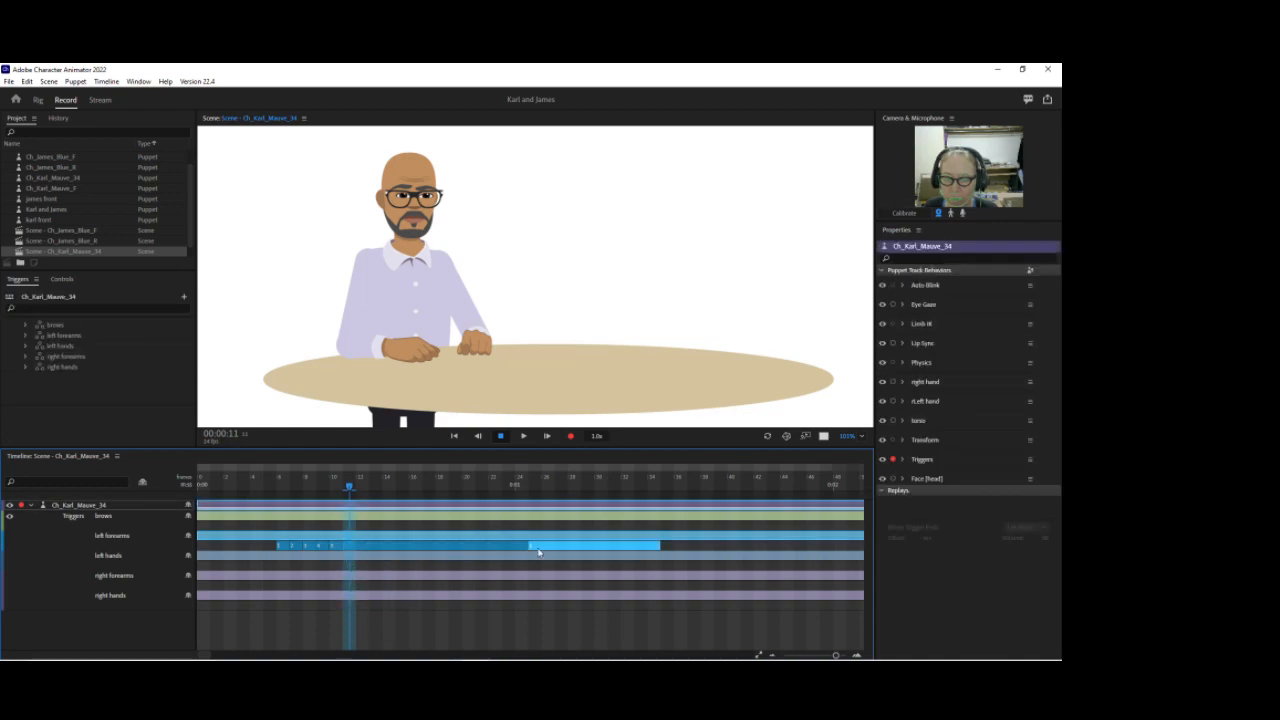
pyautogui.click(555, 591)
pyautogui.moveTo(453, 497); pyautogui.dragTo(587, 489)
pyautogui.rightClick(551, 546)
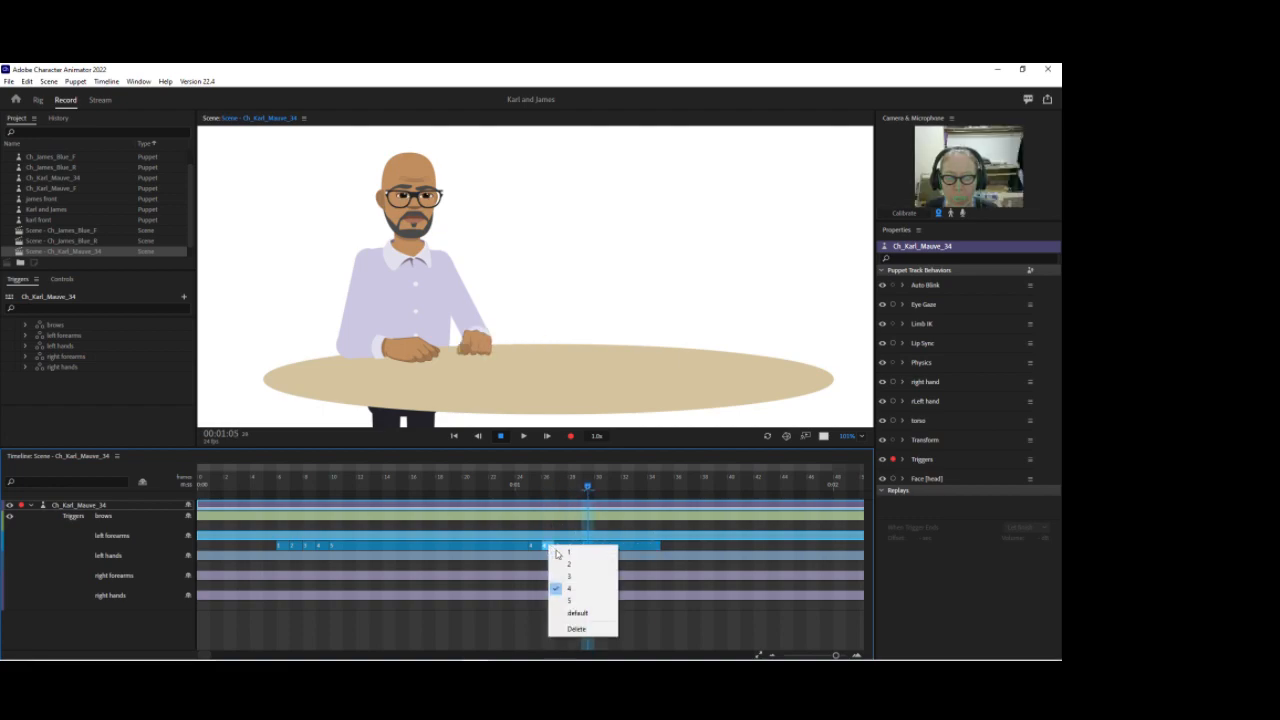
pyautogui.click(563, 578)
pyautogui.rightClick(558, 546)
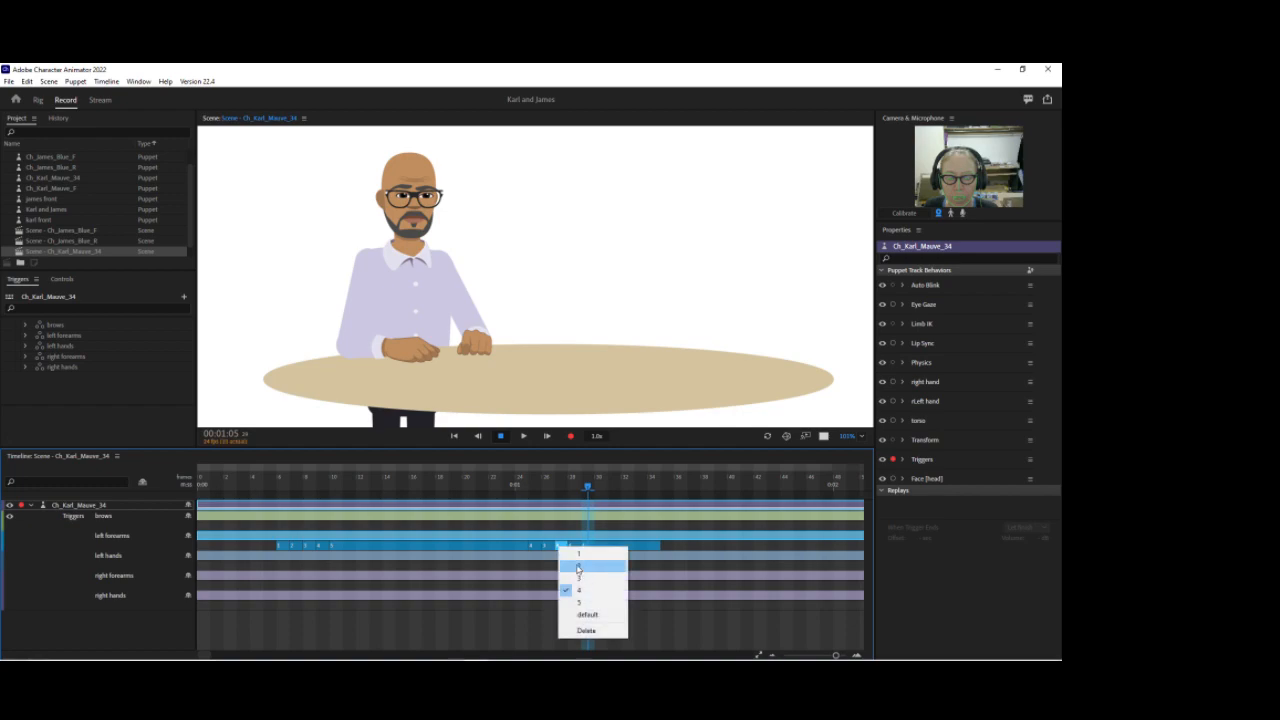
pyautogui.click(573, 549)
pyautogui.rightClick(573, 549)
pyautogui.click(592, 555)
pyautogui.rightClick(594, 551)
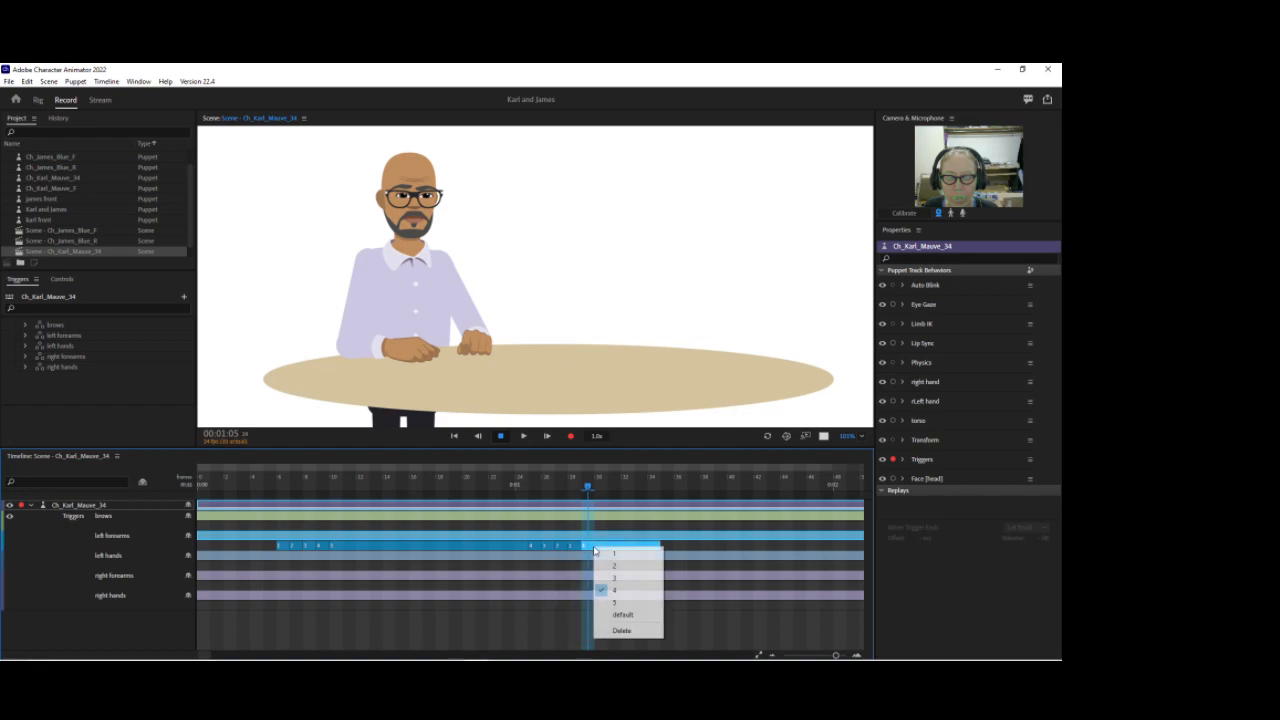
pyautogui.click(624, 631)
pyautogui.click(272, 486)
pyautogui.press('space')
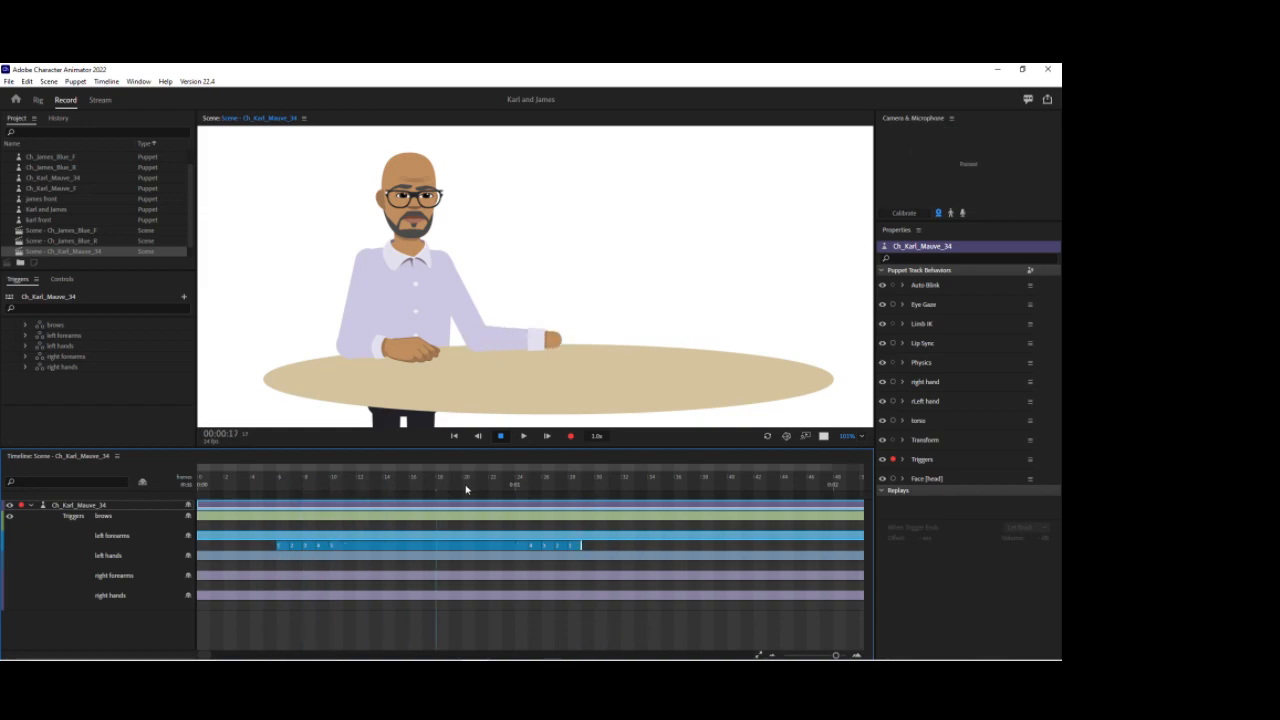
# Step: Add an open gesture trigger bar on the left hands track and extend it to the forearm cycle's end
pyautogui.rightClick(277, 565)
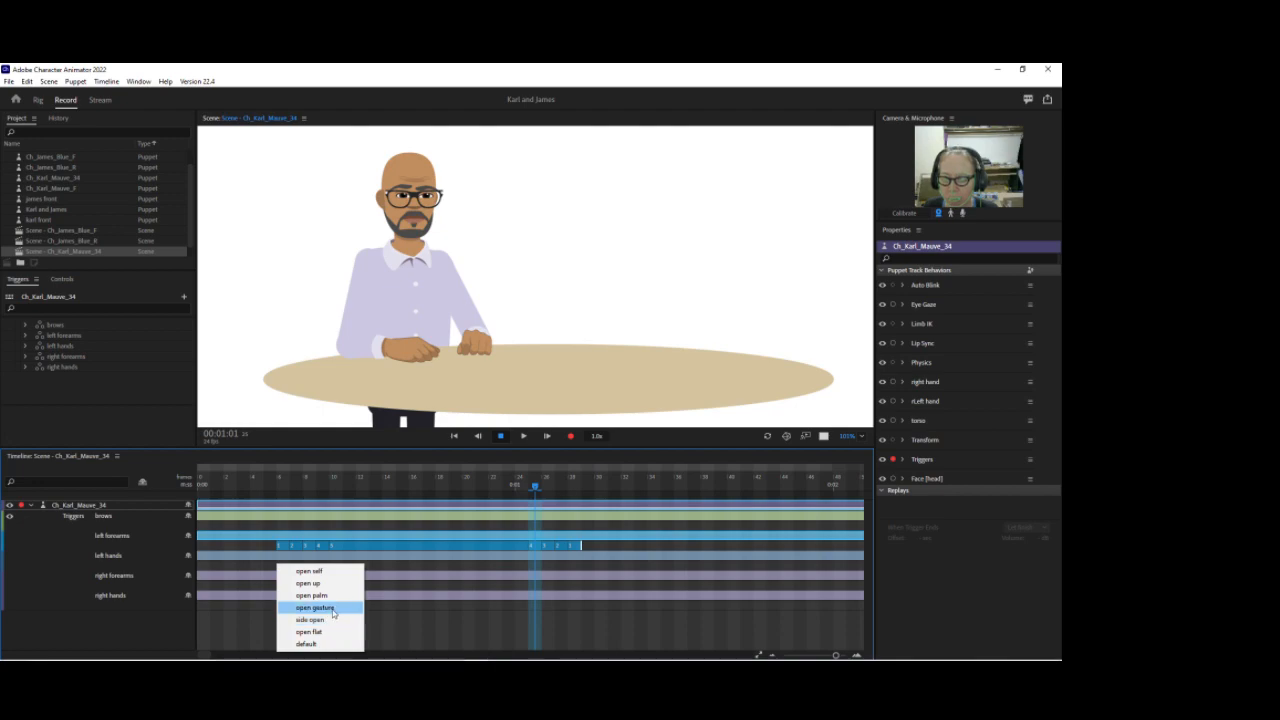
pyautogui.click(333, 609)
pyautogui.moveTo(330, 566); pyautogui.dragTo(578, 566)
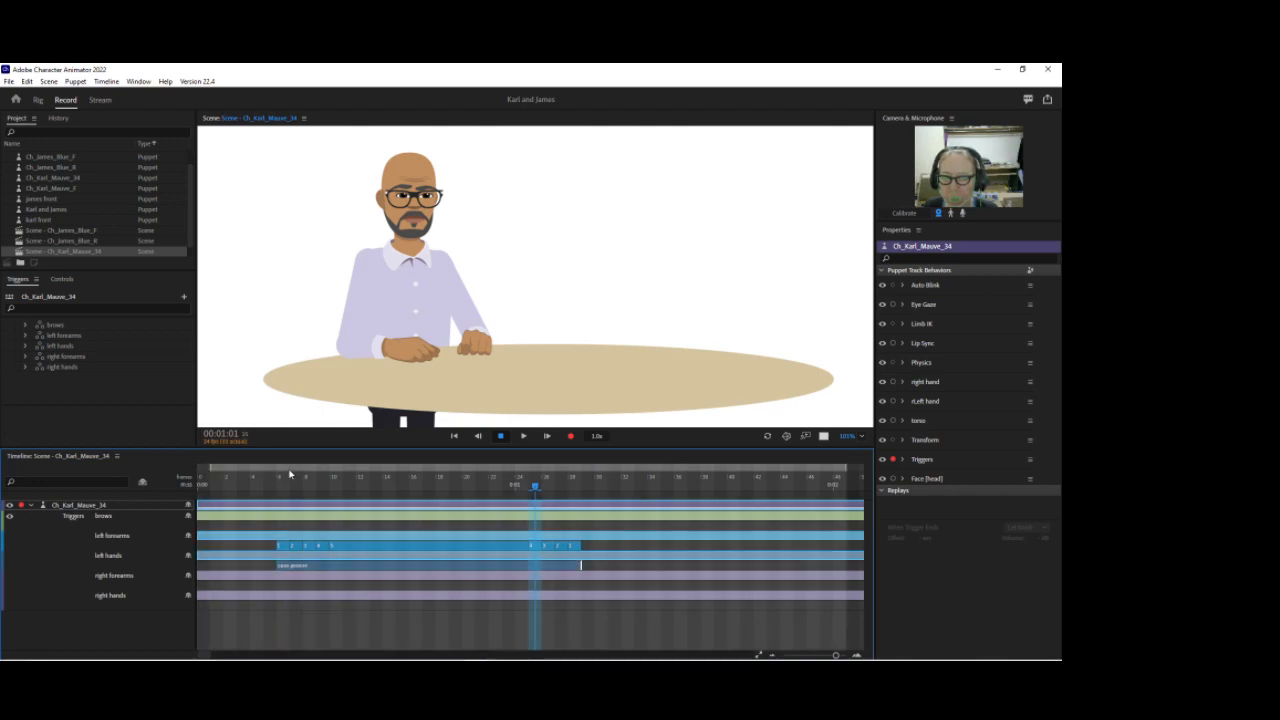
# Step: Try deleting the first left forearms segment and realigning the left hands bar, then undo both changes
pyautogui.moveTo(299, 472); pyautogui.dragTo(272, 470)
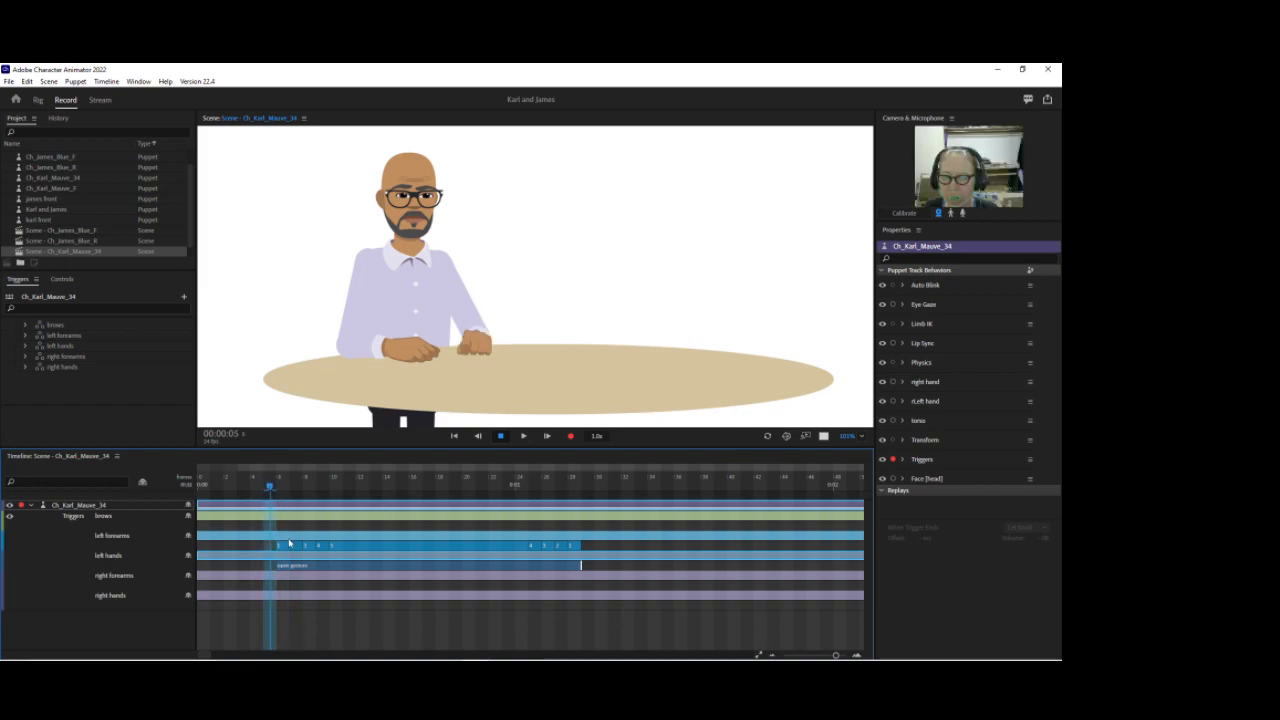
pyautogui.click(280, 565)
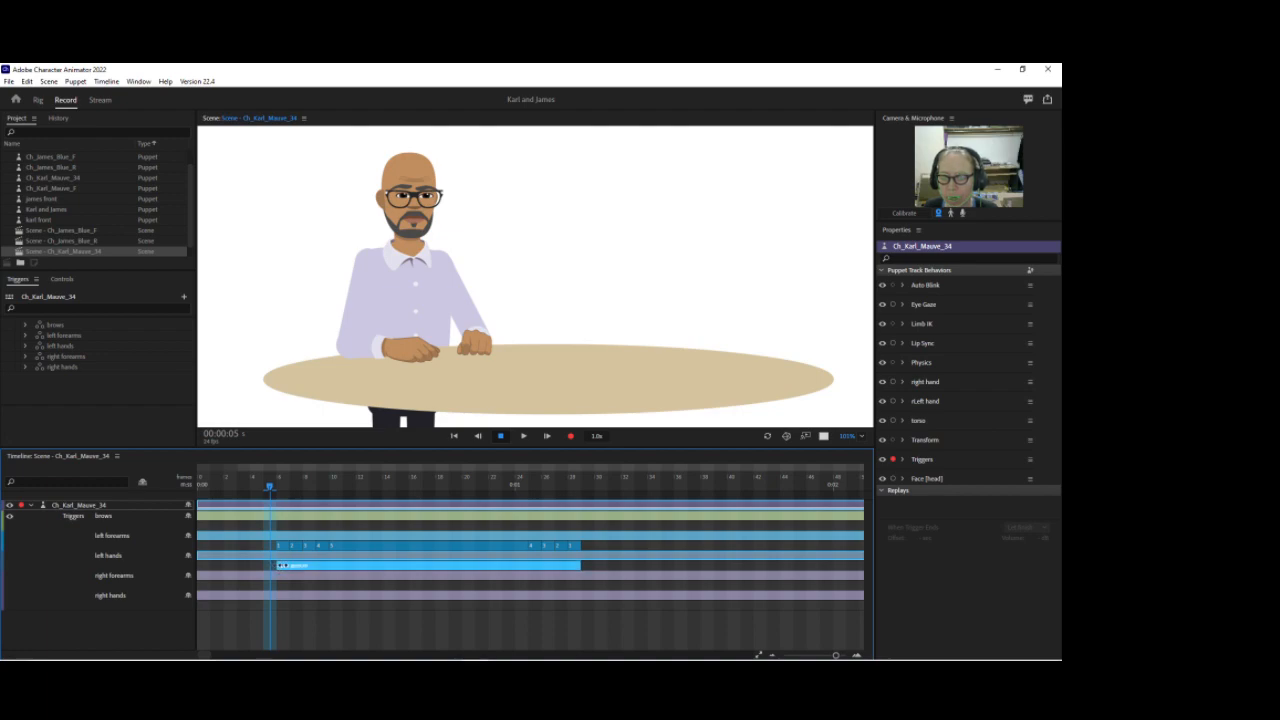
pyautogui.rightClick(283, 550)
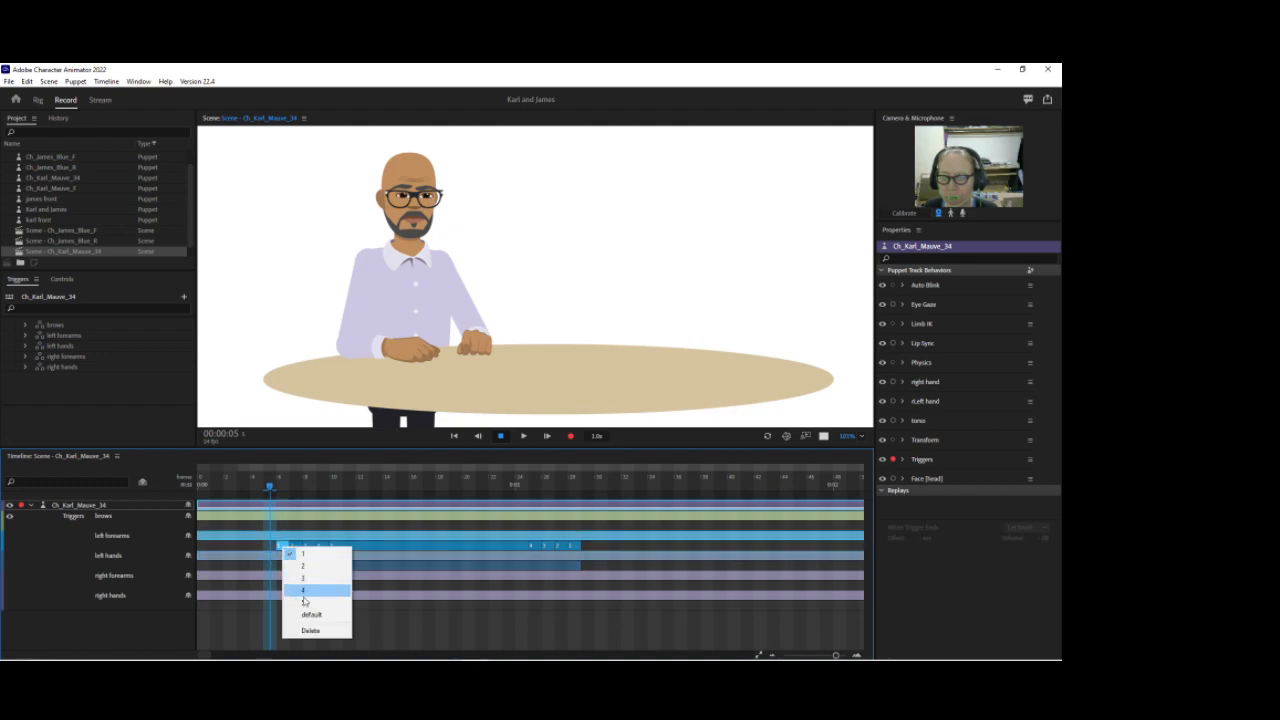
pyautogui.click(308, 631)
pyautogui.moveTo(268, 488)
pyautogui.mouseDown()
pyautogui.moveTo(294, 487)
pyautogui.moveTo(283, 487)
pyautogui.mouseUp()
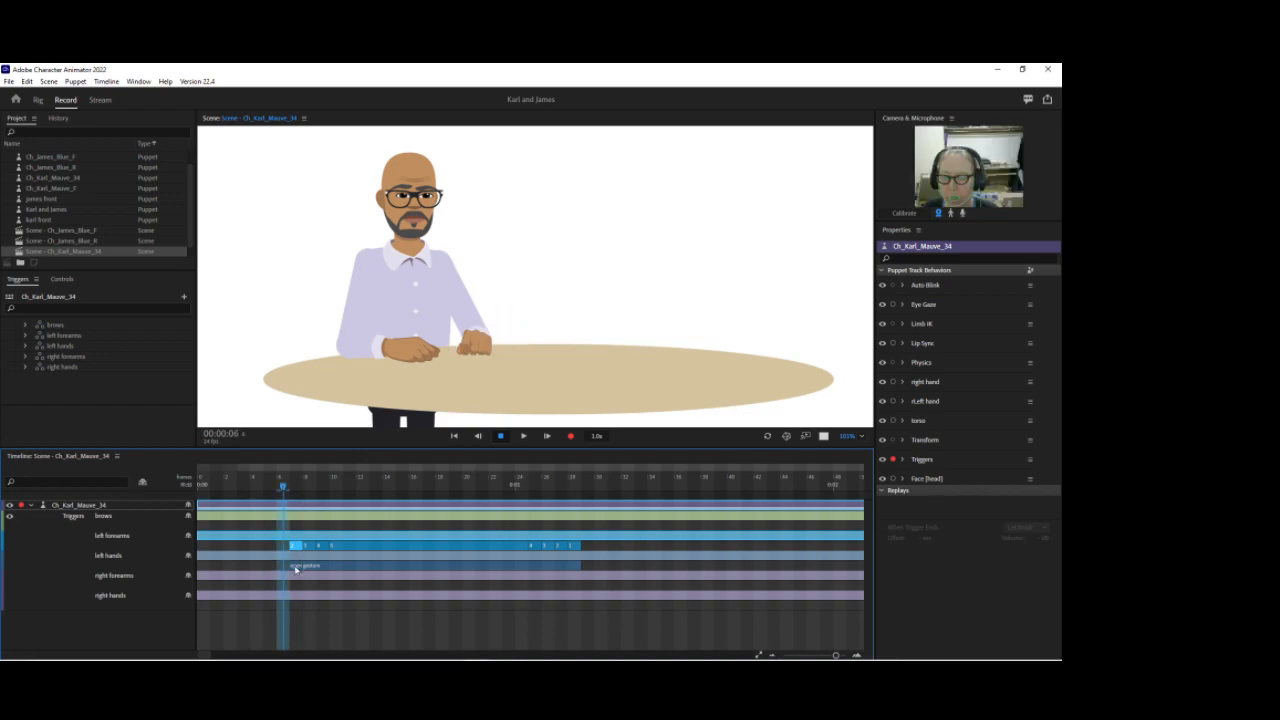
pyautogui.moveTo(288, 566); pyautogui.dragTo(280, 566)
pyautogui.moveTo(279, 488)
pyautogui.mouseDown()
pyautogui.moveTo(256, 488)
pyautogui.moveTo(297, 488)
pyautogui.moveTo(282, 489)
pyautogui.mouseUp()
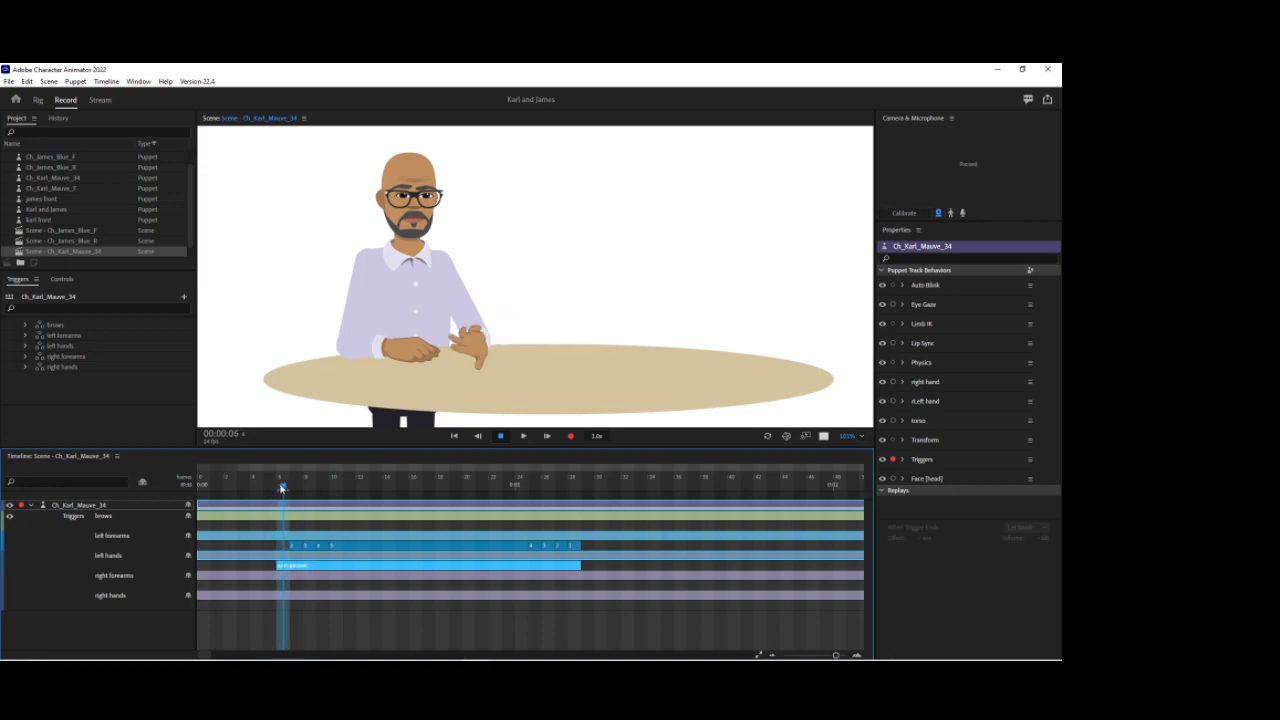
pyautogui.hotkey('ctrl', 'z')
pyautogui.hotkey('ctrl', 'z')
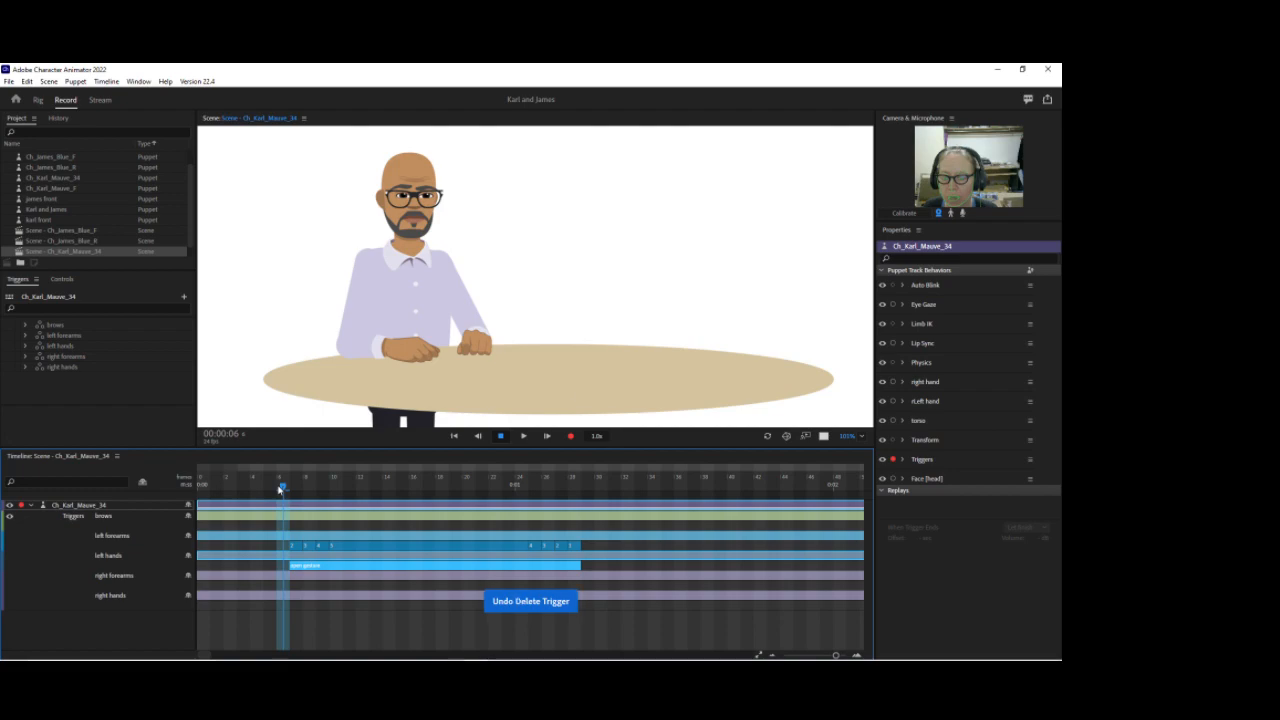
# Step: Change the hand pose of the left hands trigger bar and scrub through the result
pyautogui.click(289, 566)
pyautogui.moveTo(280, 489); pyautogui.dragTo(381, 491)
pyautogui.click(336, 488)
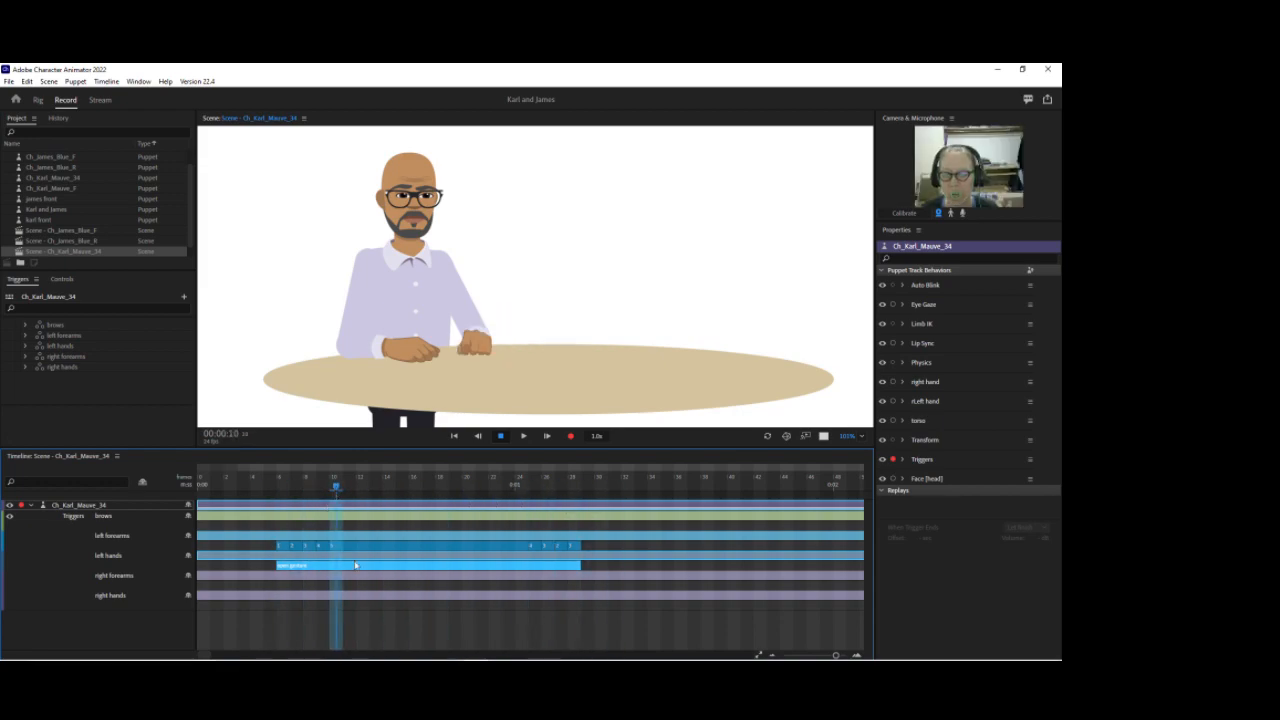
pyautogui.rightClick(370, 566)
pyautogui.click(381, 521)
pyautogui.moveTo(271, 487); pyautogui.dragTo(498, 478)
pyautogui.moveTo(548, 476); pyautogui.dragTo(283, 466)
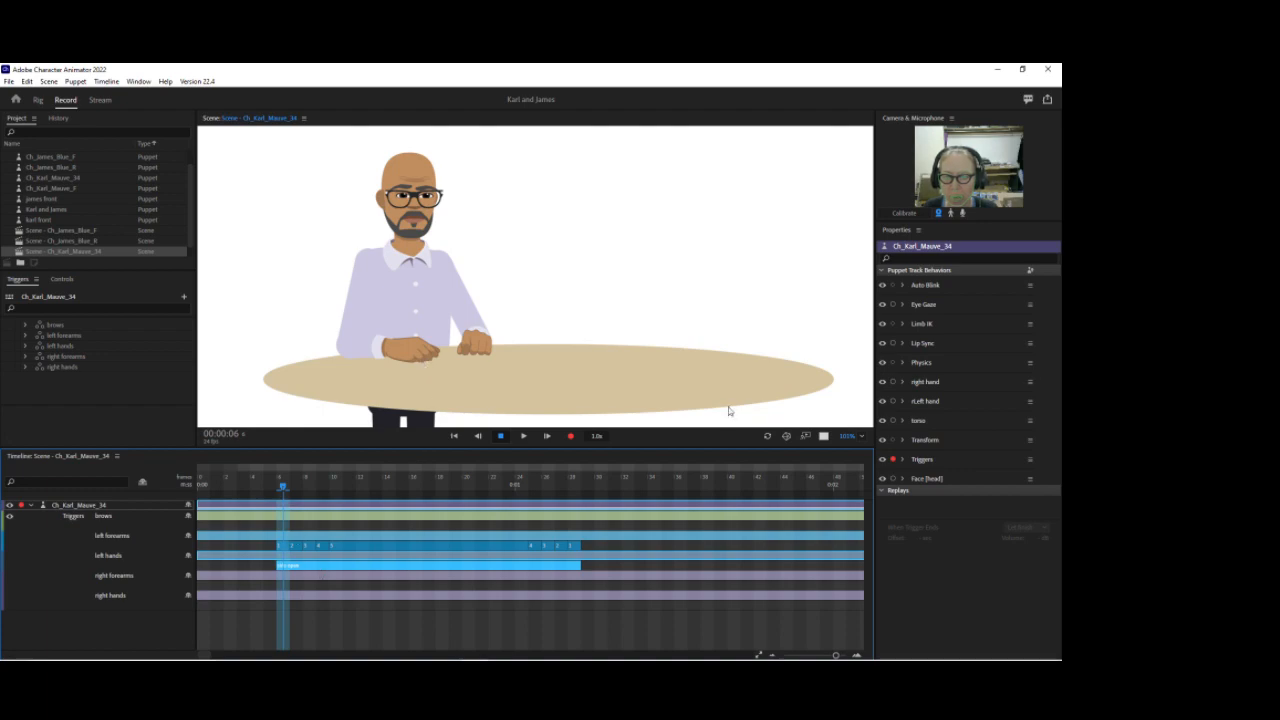
# Step: Disarm the Triggers behavior and switch to Illustrator
pyautogui.click(893, 460)
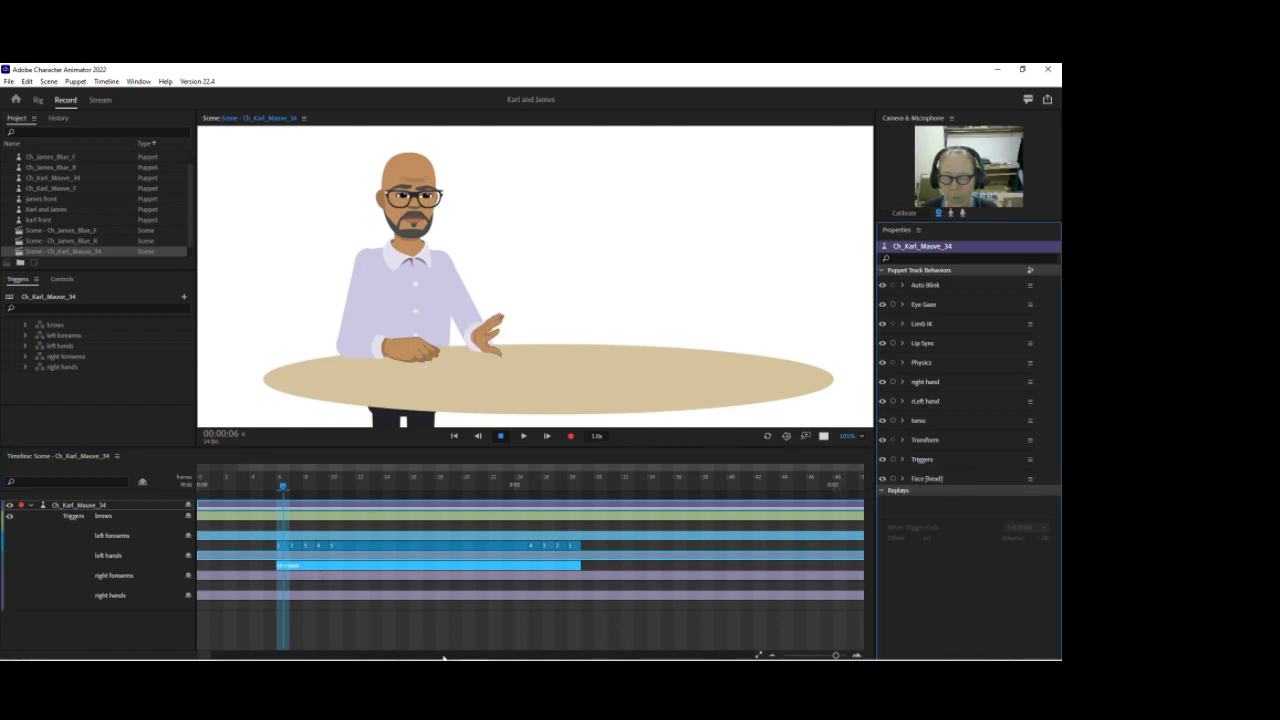
pyautogui.moveTo(463, 655)
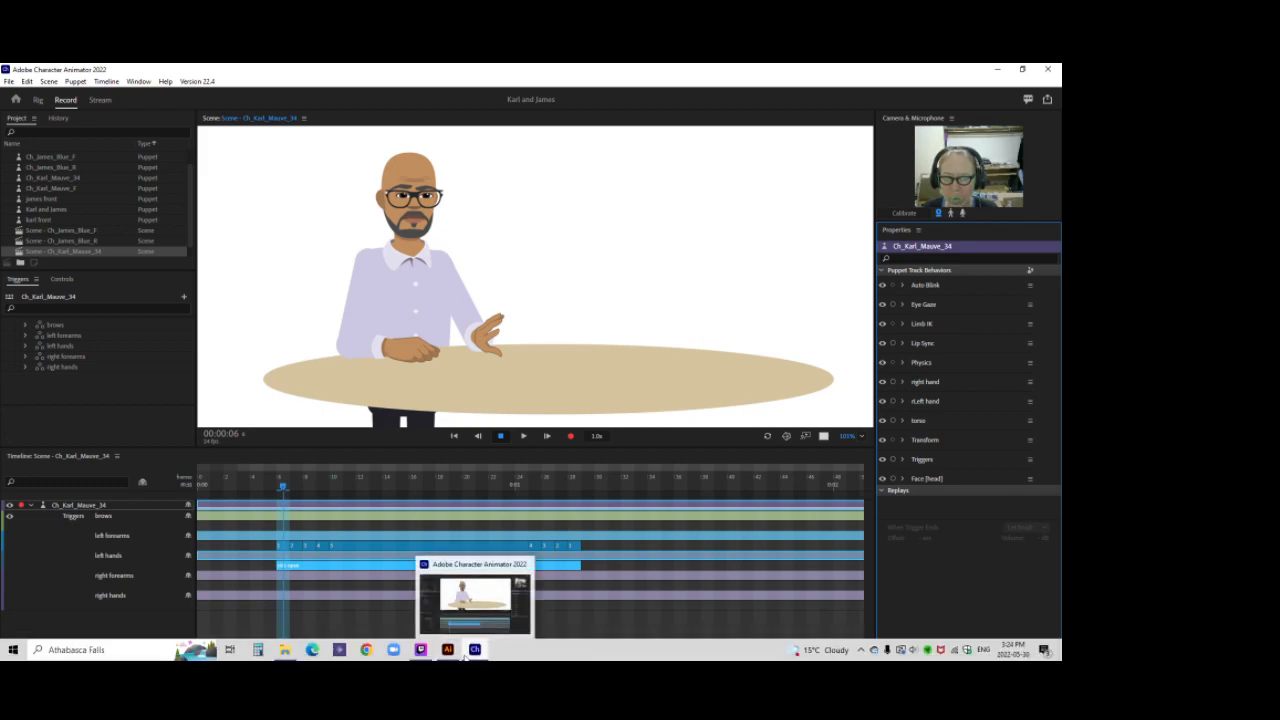
pyautogui.click(447, 649)
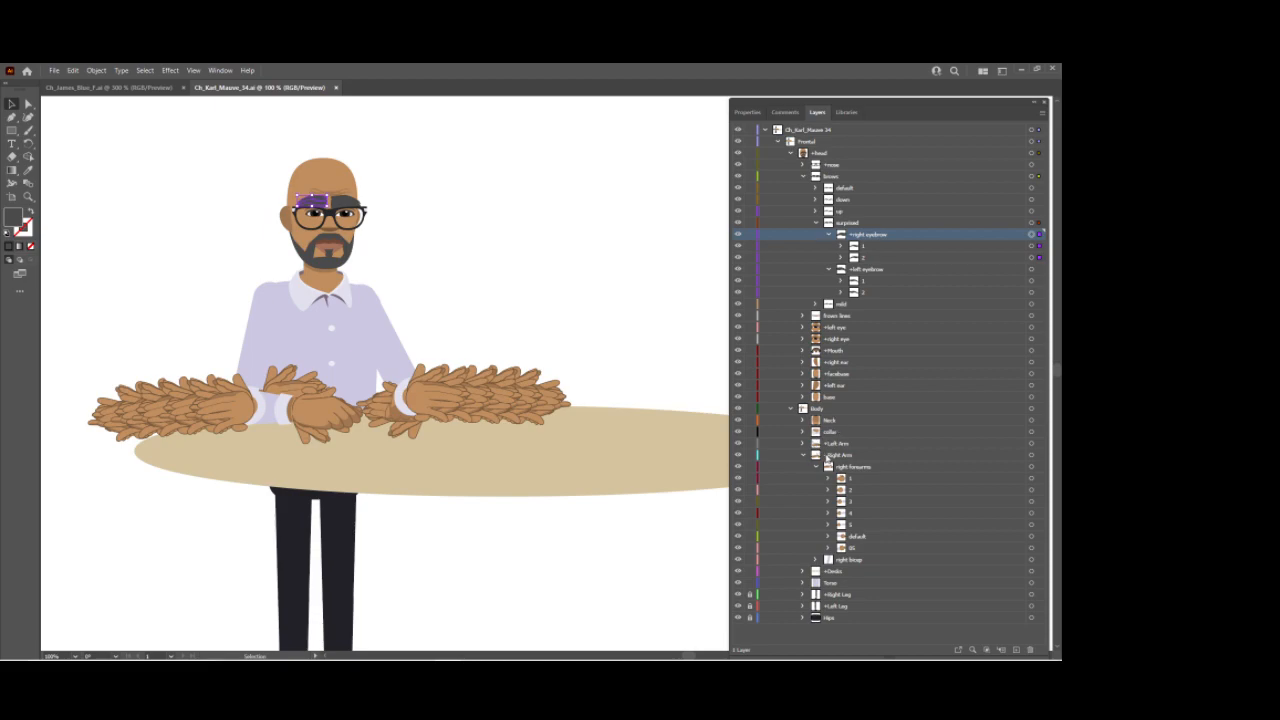
# Step: Isolate the first right forearms segment layer and expand its hands group
pyautogui.click(897, 478)
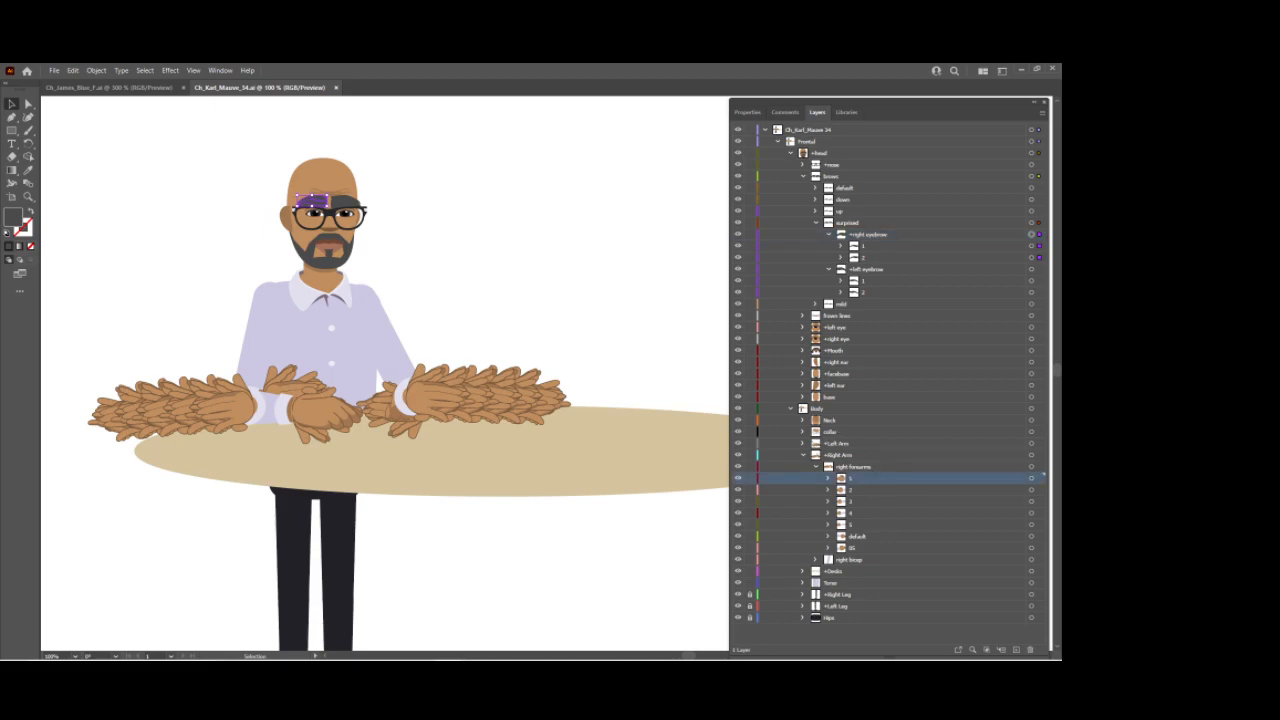
pyautogui.click(1032, 480)
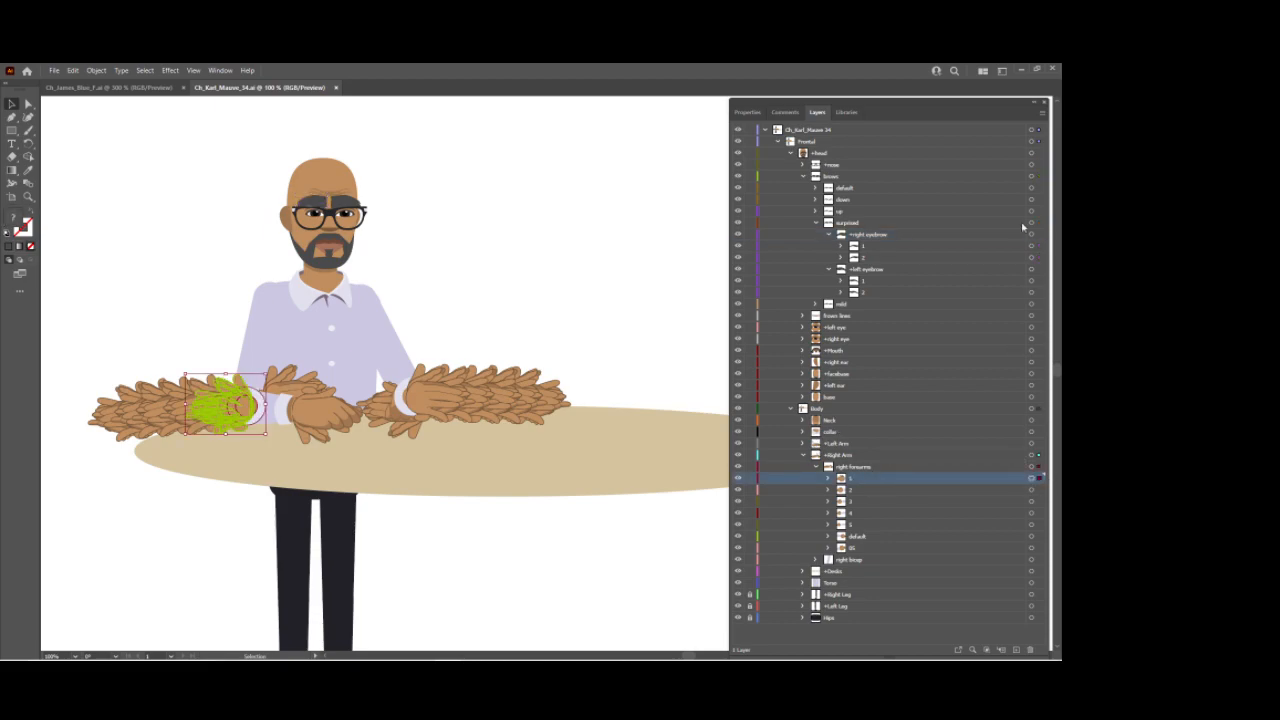
pyautogui.click(1044, 112)
pyautogui.click(906, 209)
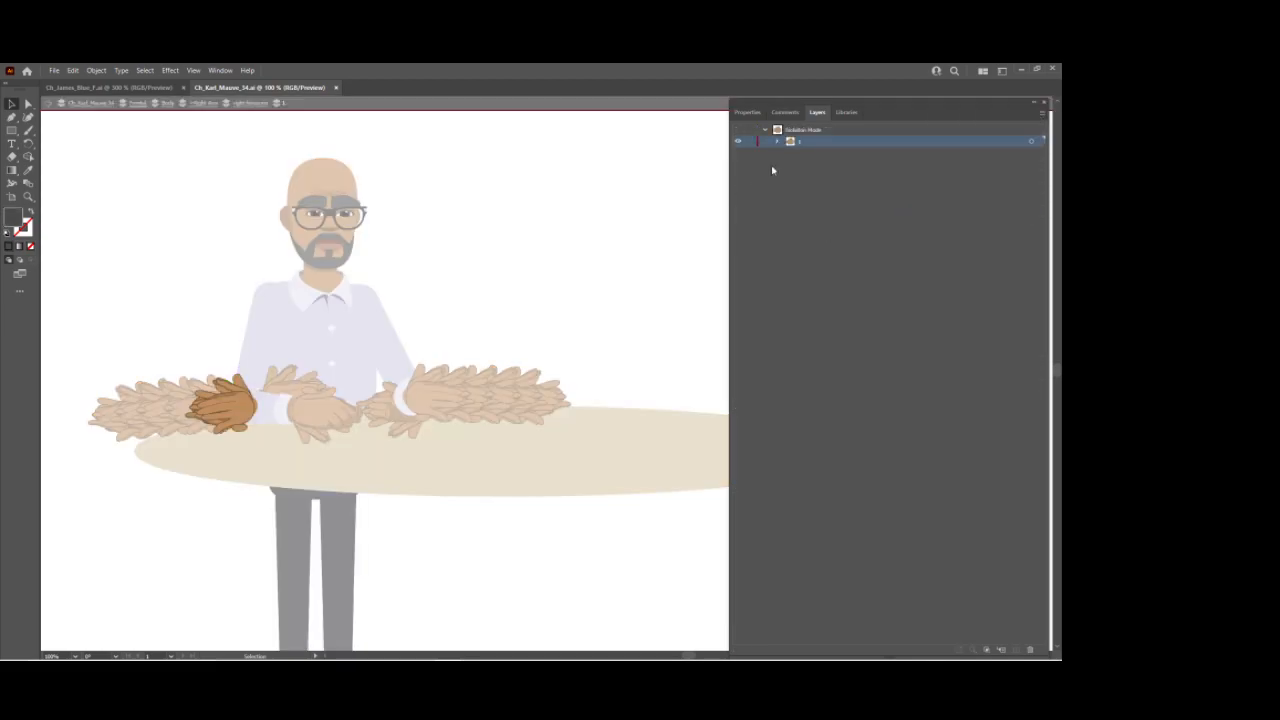
pyautogui.click(779, 142)
pyautogui.click(790, 153)
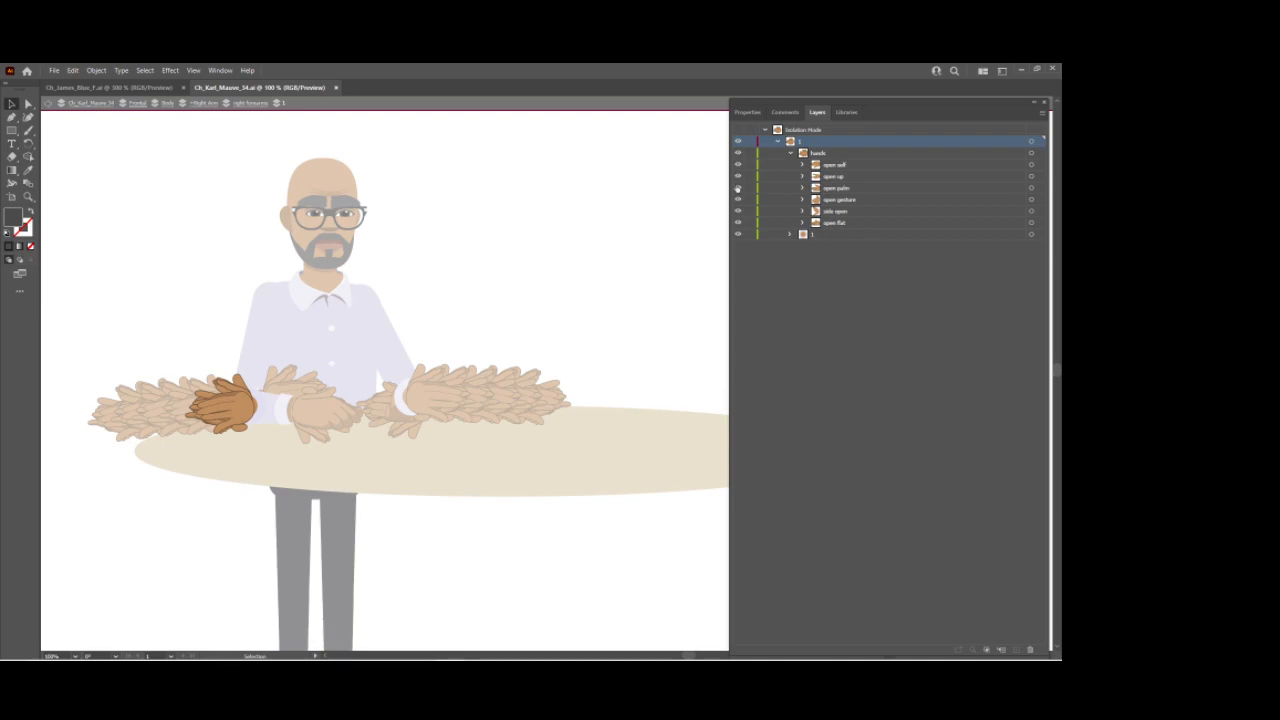
# Step: Show only the side open hand and rotate it toward the forearm with the Rotate tool
pyautogui.moveTo(738, 166); pyautogui.dragTo(733, 216)
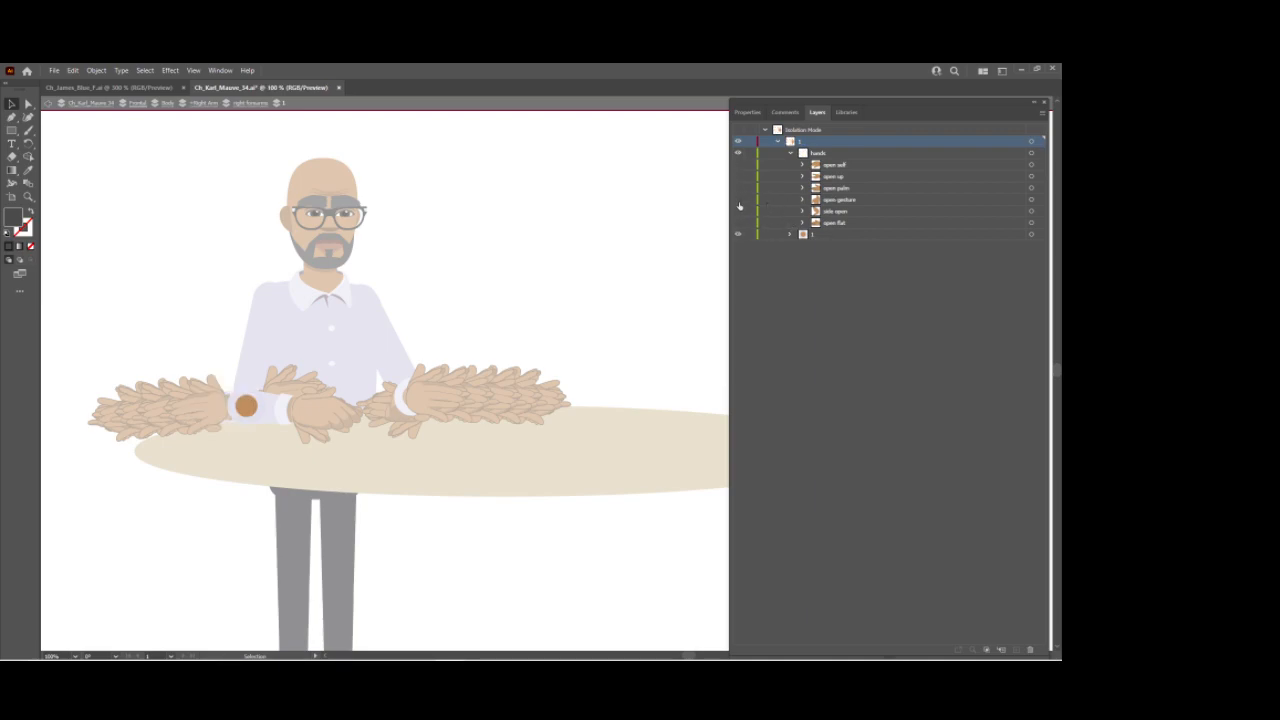
pyautogui.click(737, 211)
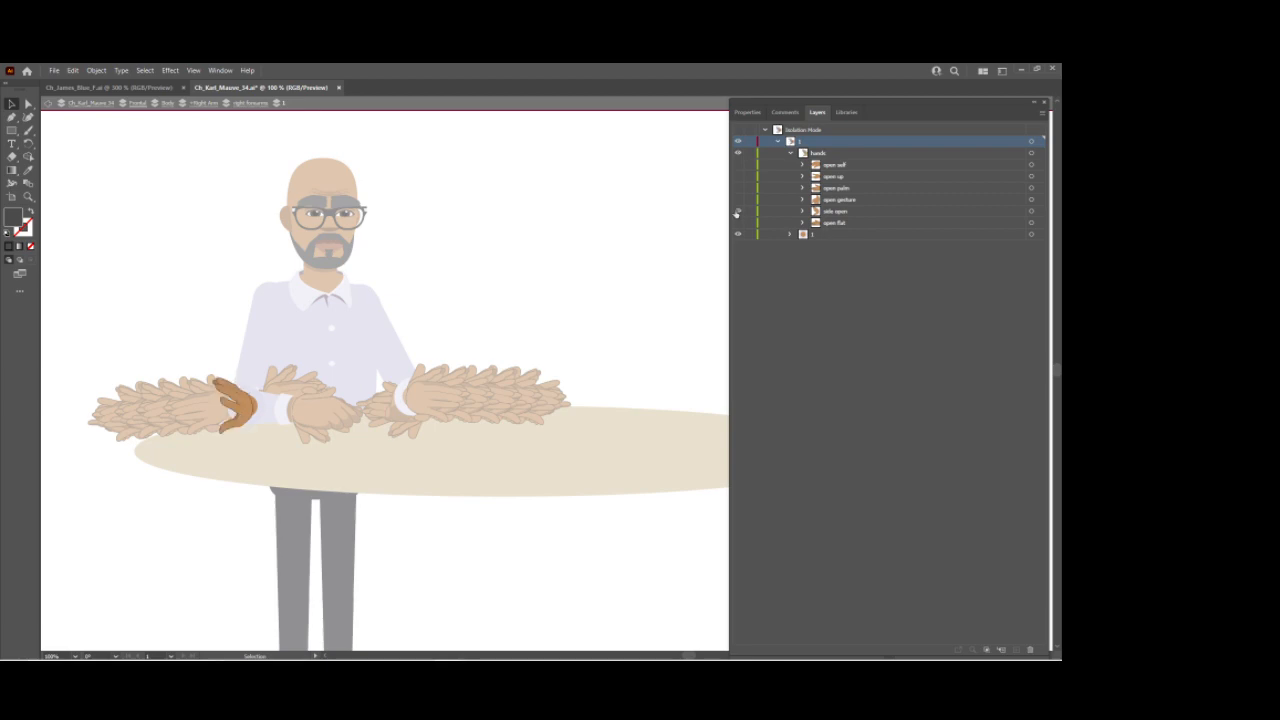
pyautogui.click(867, 214)
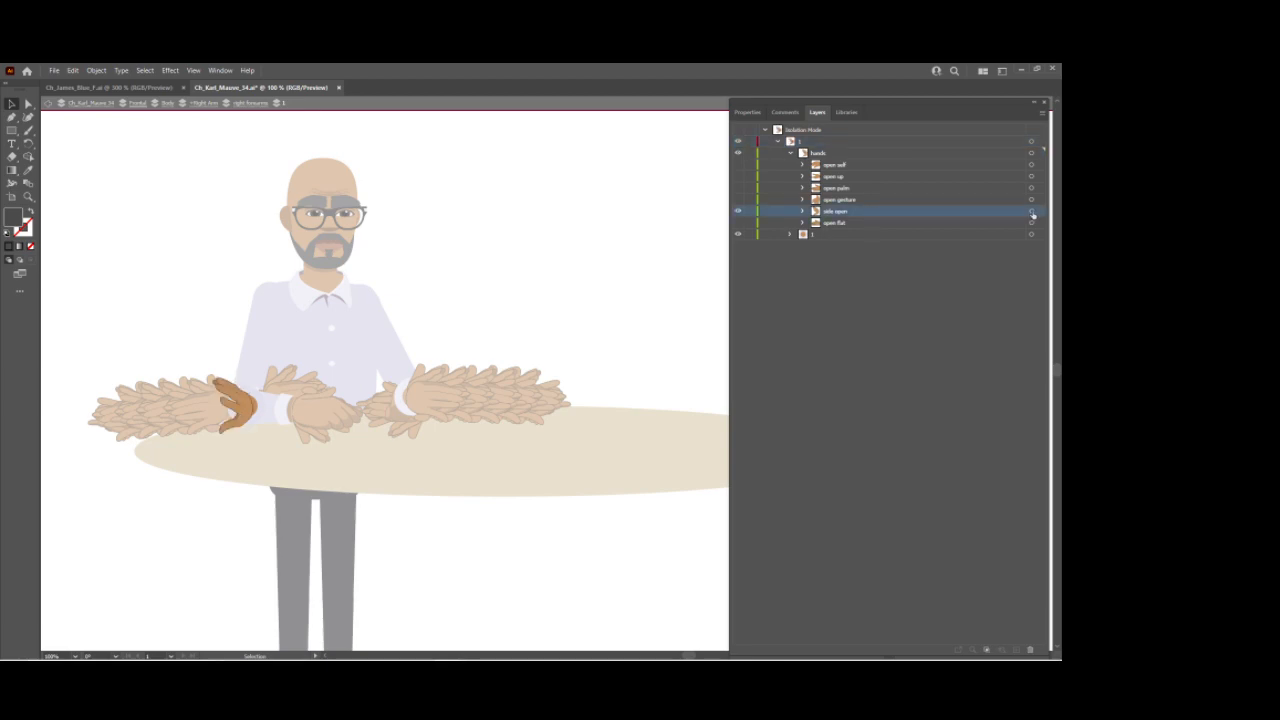
pyautogui.click(1031, 211)
pyautogui.click(28, 143)
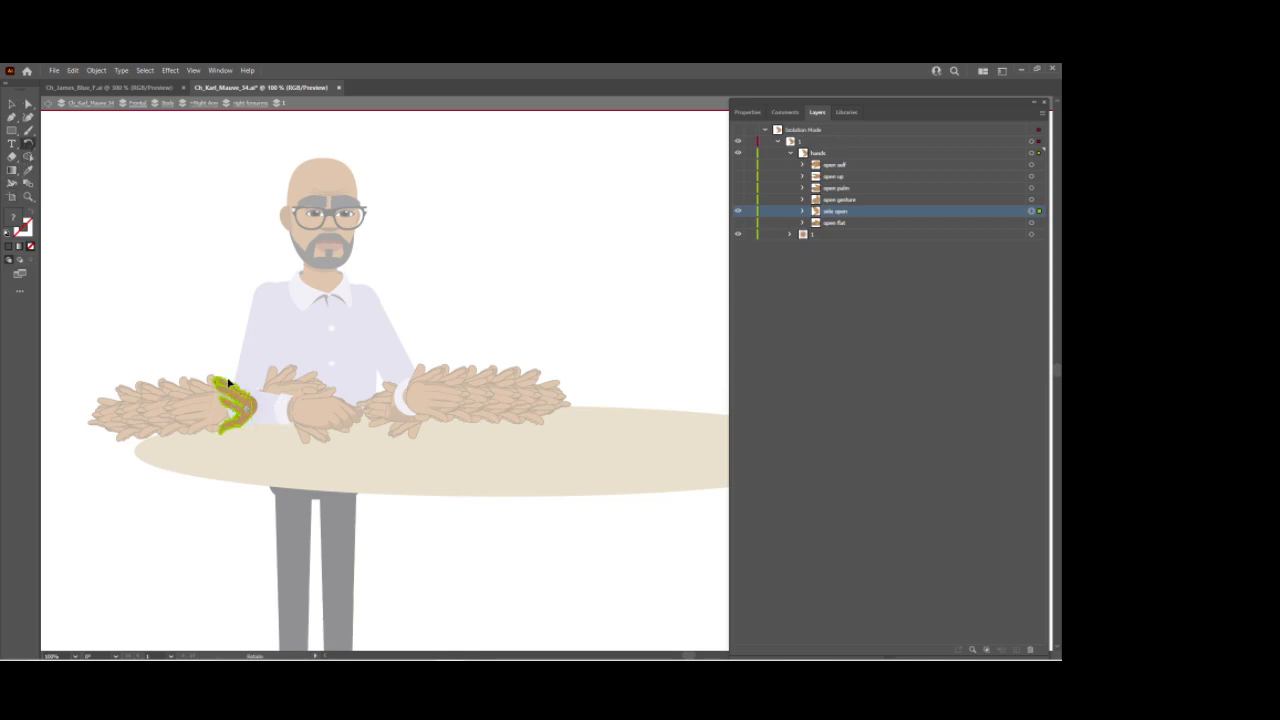
pyautogui.moveTo(230, 383); pyautogui.dragTo(274, 416)
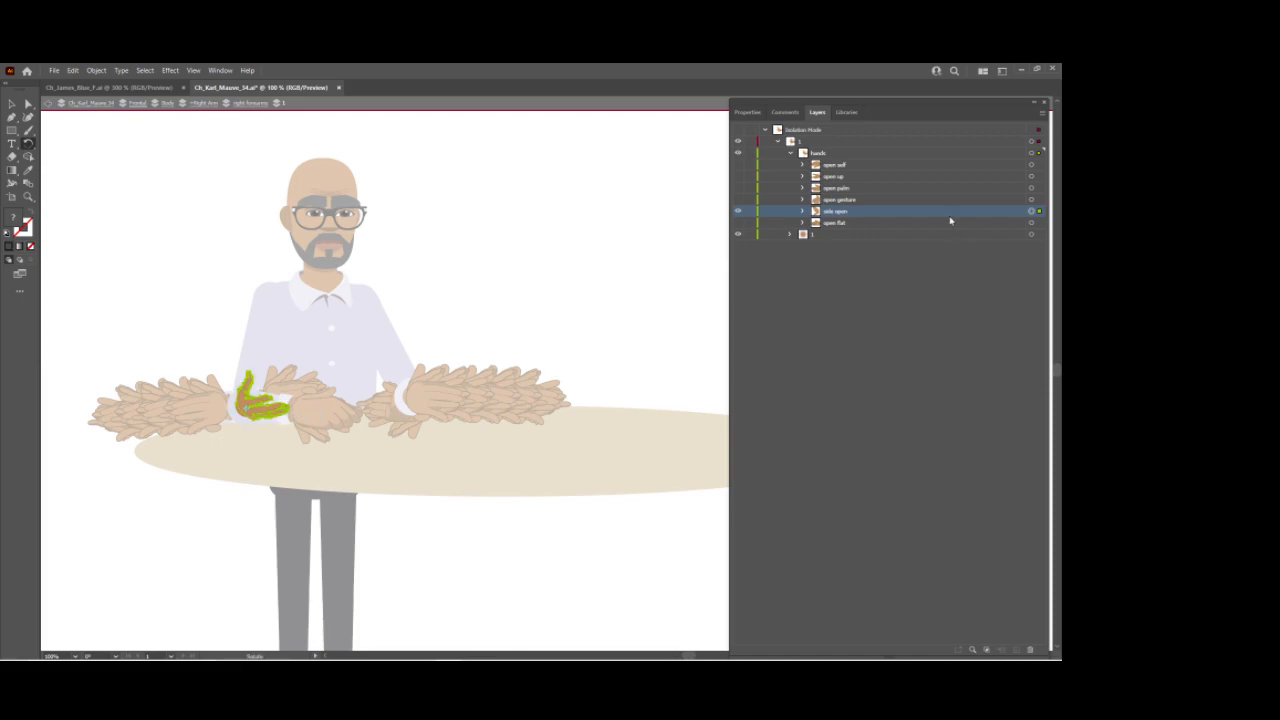
# Step: Show the open self hand instead, rotate it upright, and leave isolation mode
pyautogui.click(739, 211)
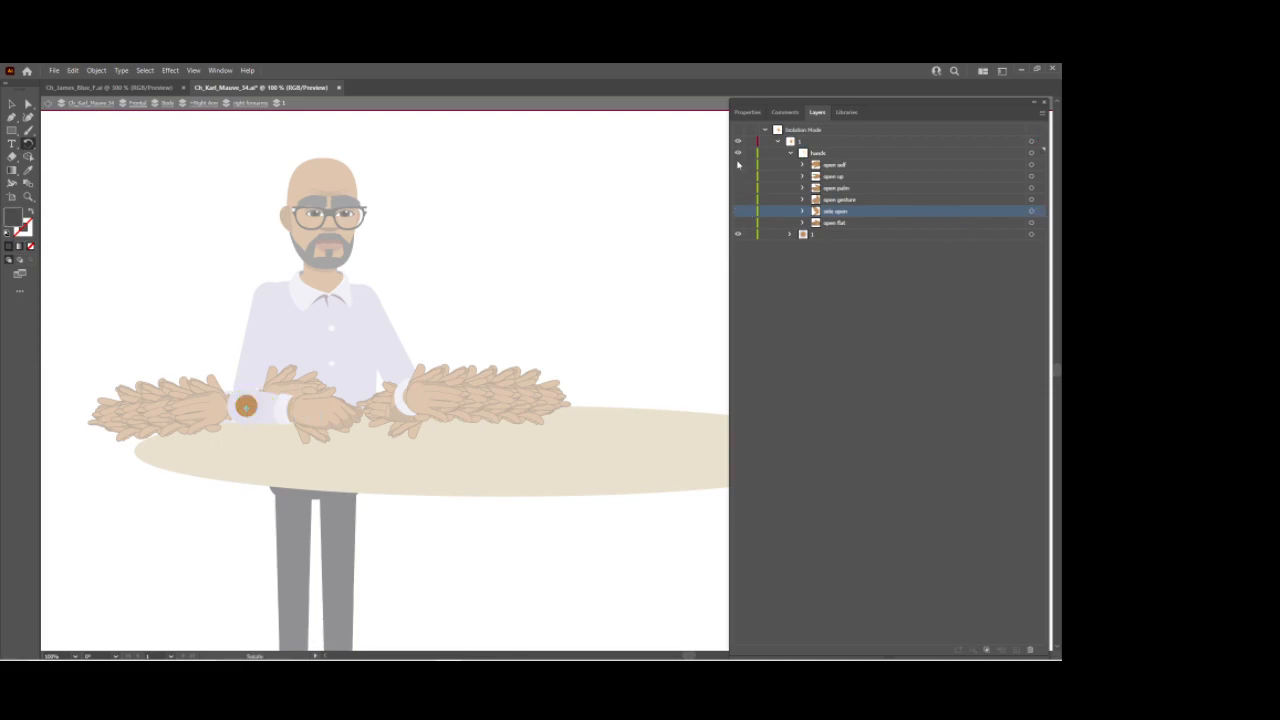
pyautogui.click(739, 164)
pyautogui.click(1033, 164)
pyautogui.click(1038, 164)
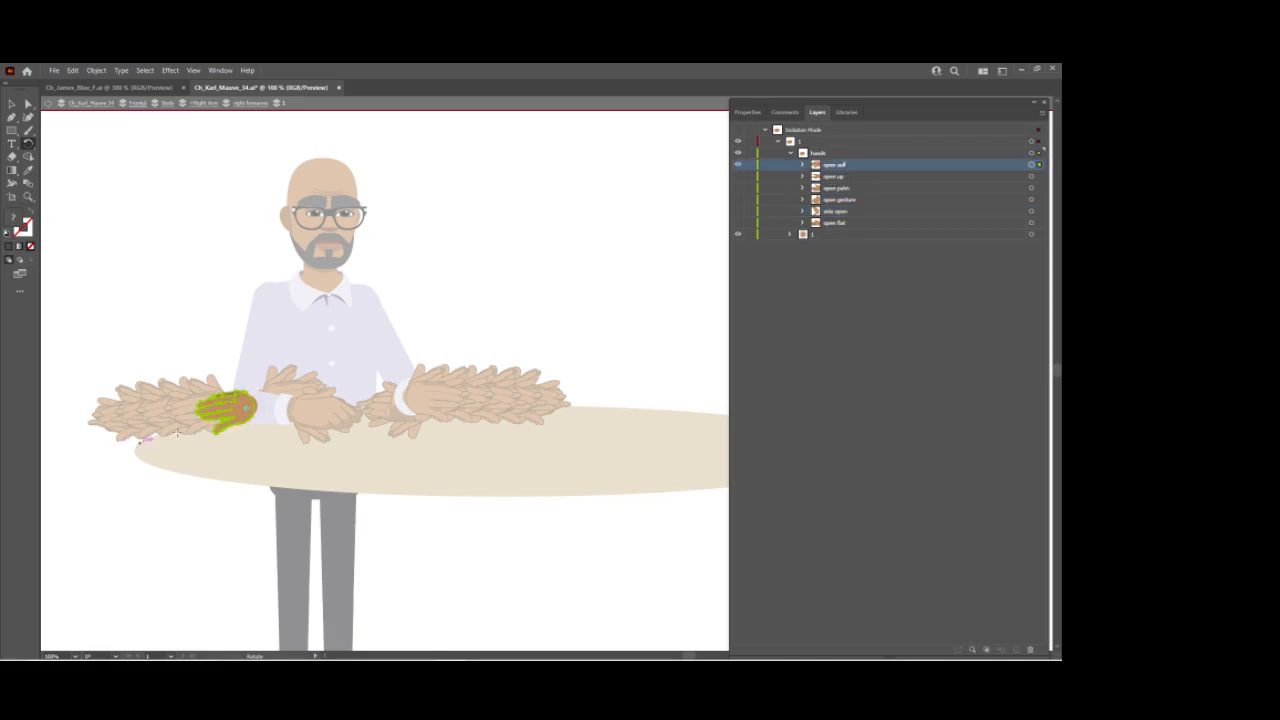
pyautogui.moveTo(200, 418); pyautogui.dragTo(295, 383)
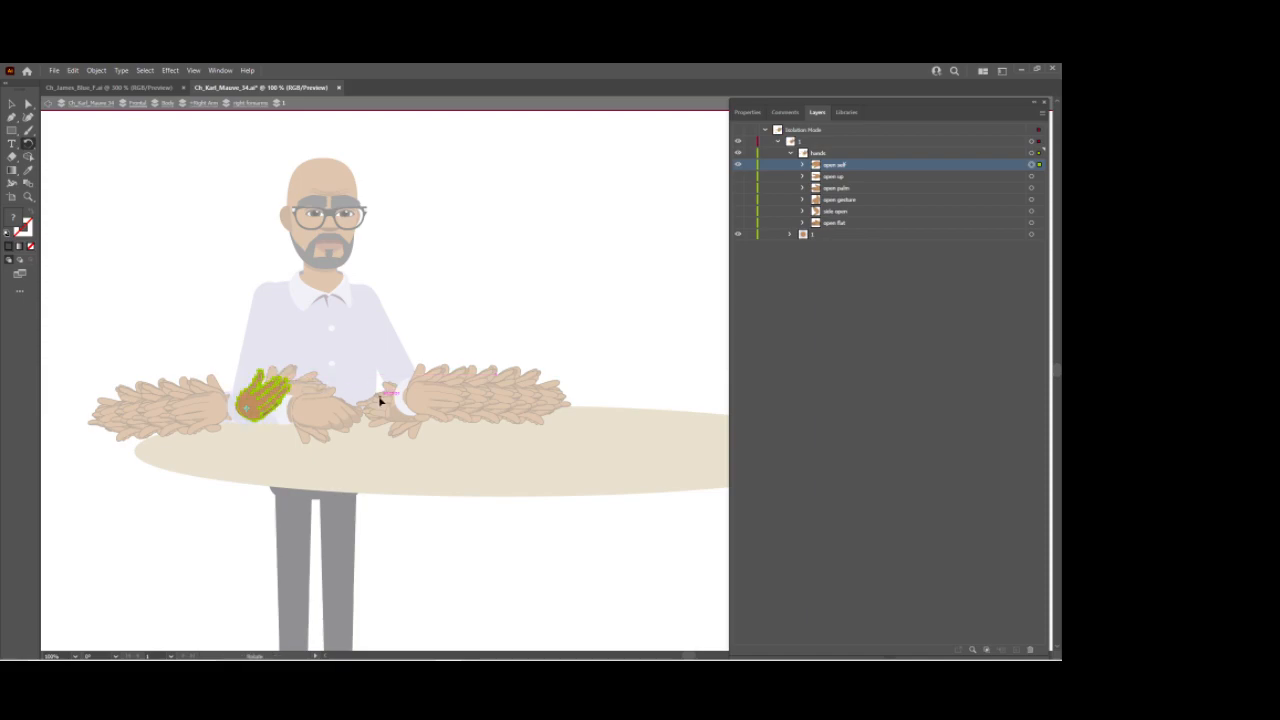
pyautogui.press('Escape')
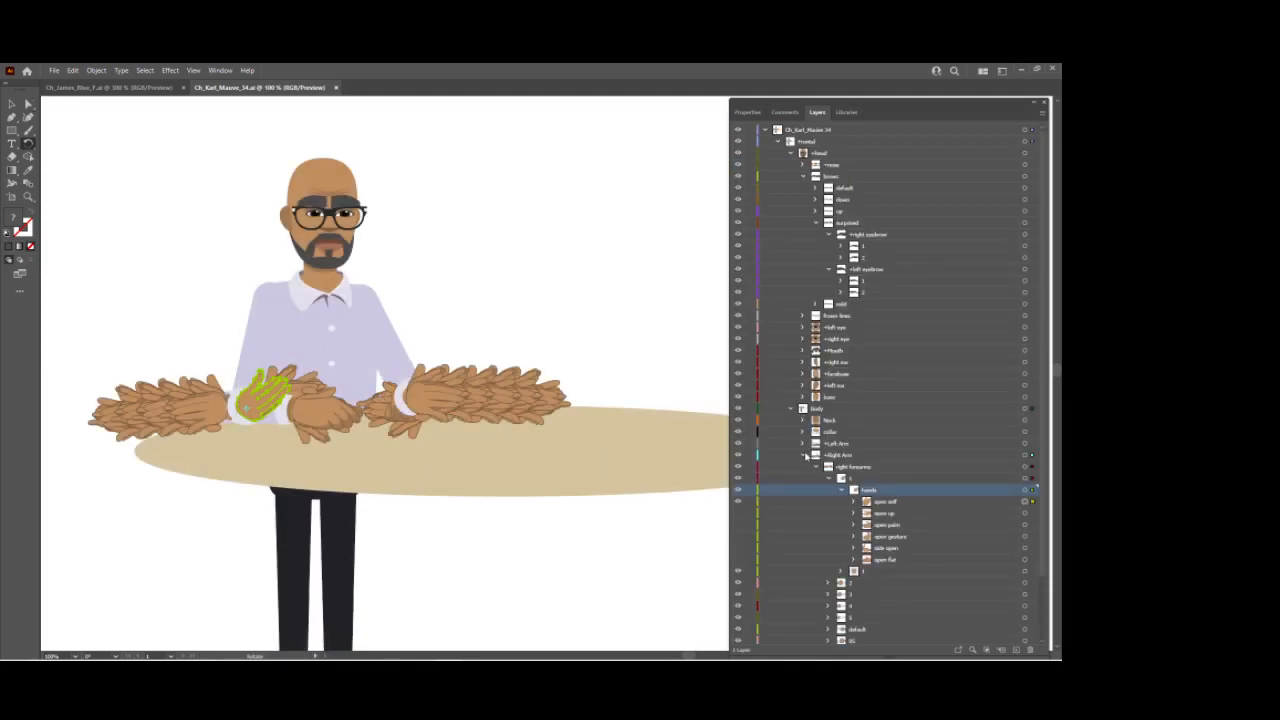
# Step: Isolate the first left forearms segment layer and expand its hands group
pyautogui.click(806, 455)
pyautogui.click(846, 444)
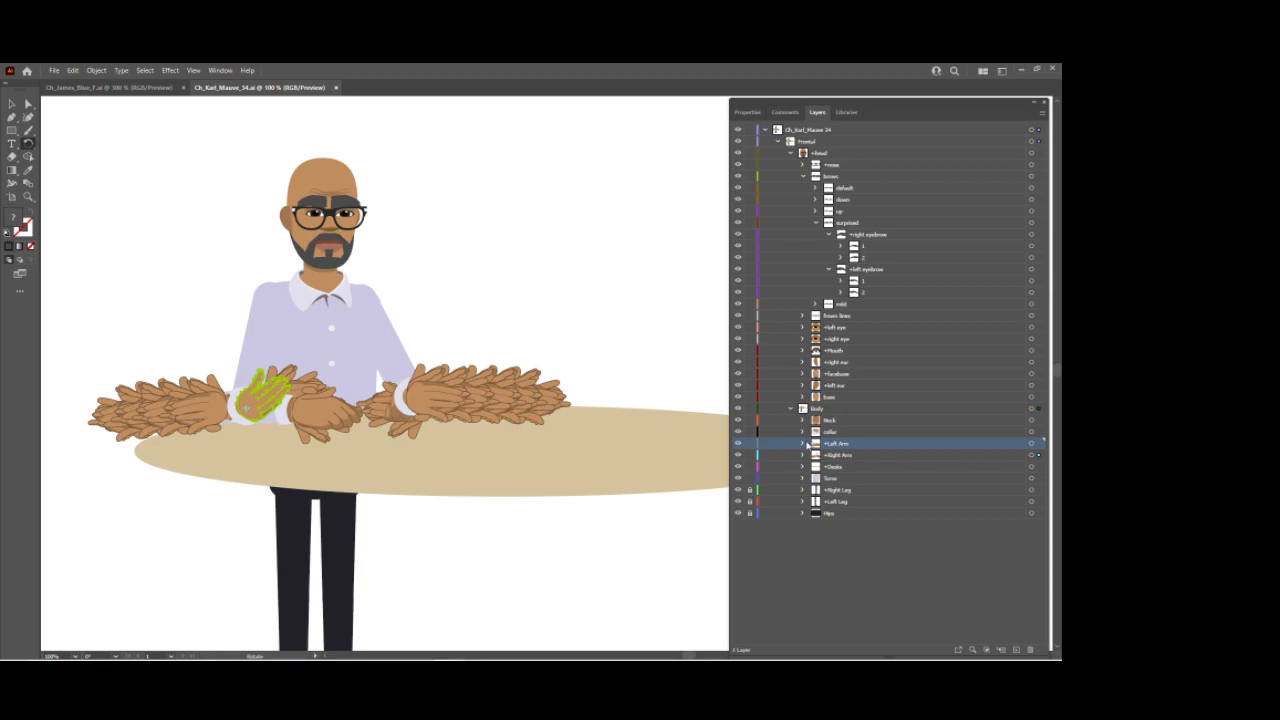
pyautogui.click(1033, 444)
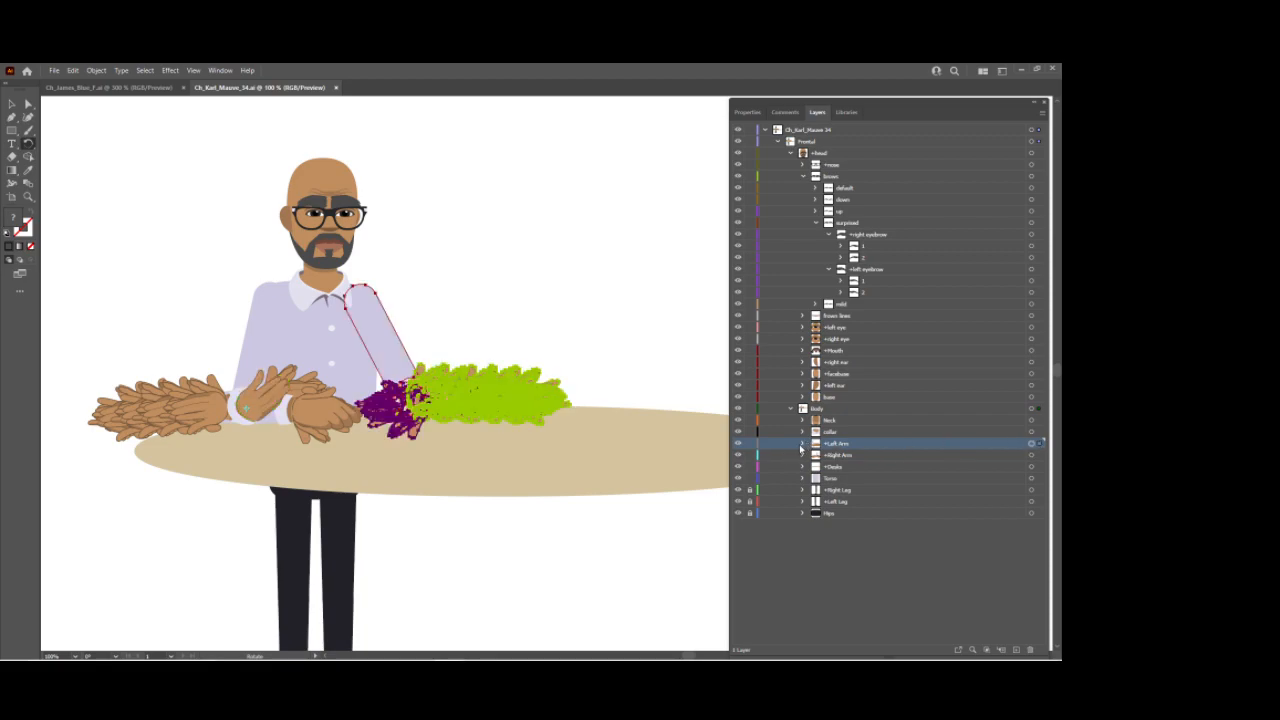
pyautogui.click(802, 444)
pyautogui.click(856, 455)
pyautogui.click(917, 466)
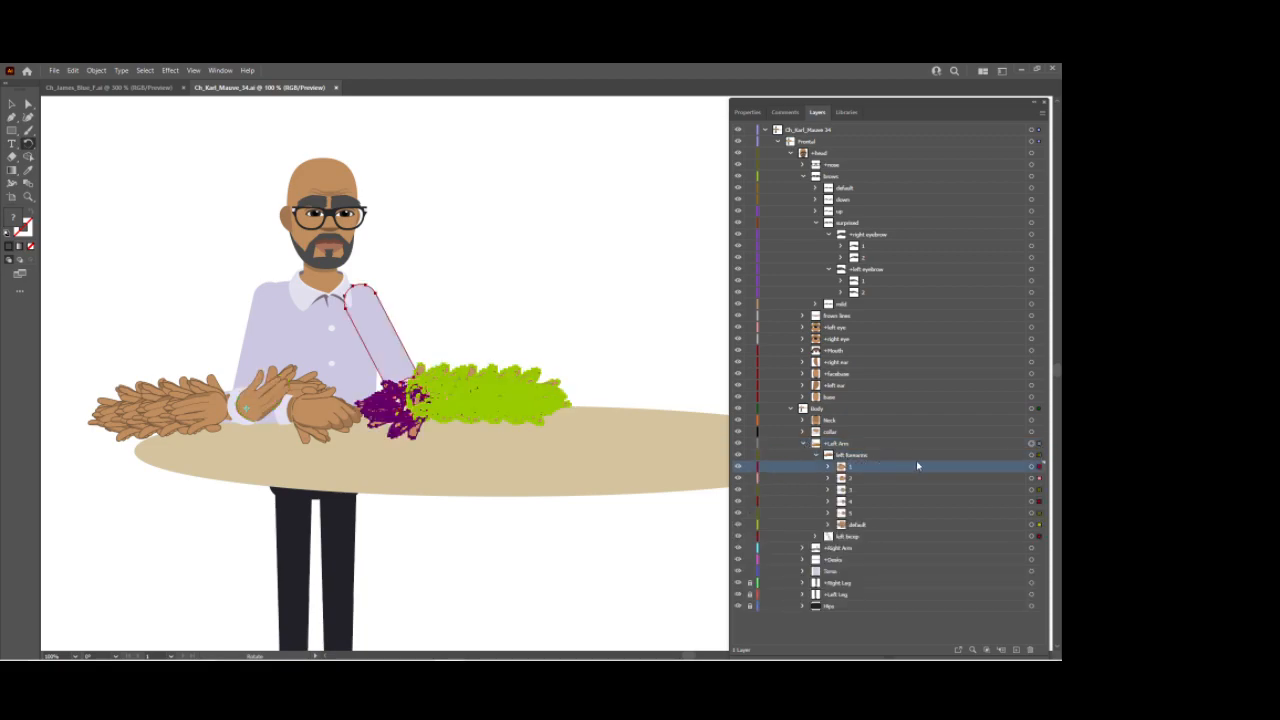
pyautogui.click(1035, 465)
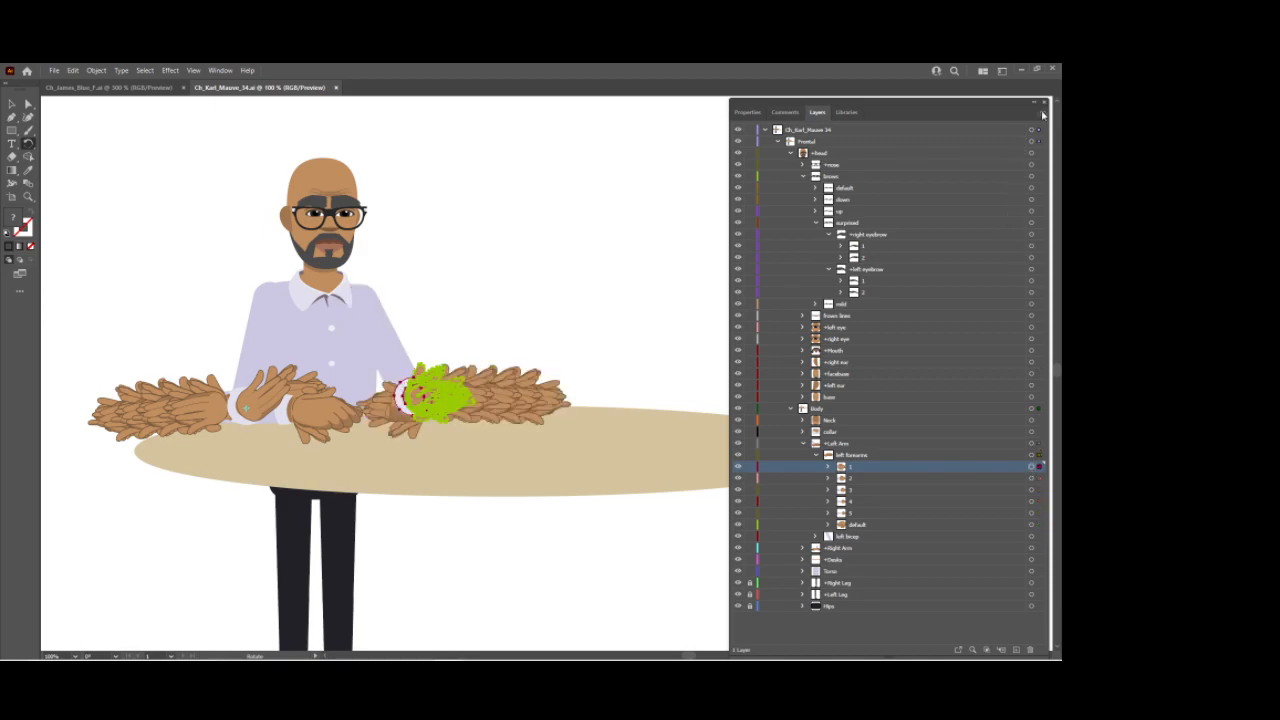
pyautogui.click(1043, 113)
pyautogui.click(925, 207)
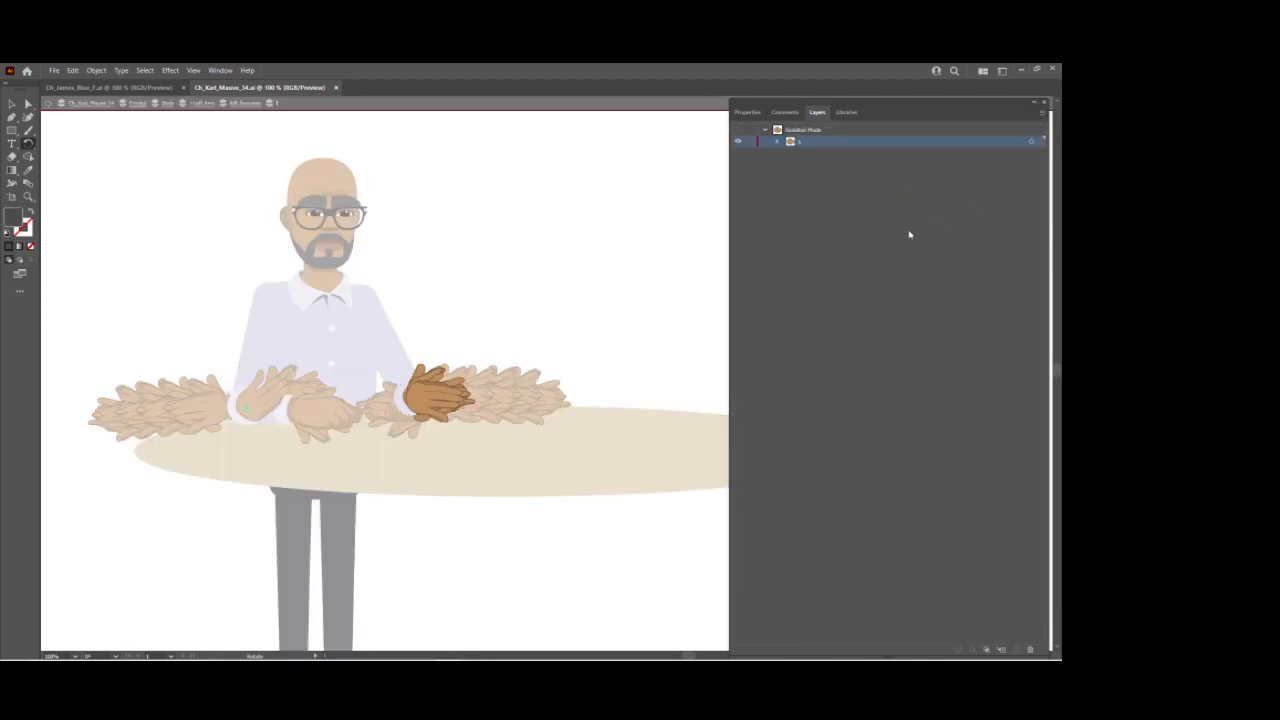
pyautogui.click(778, 142)
pyautogui.click(790, 154)
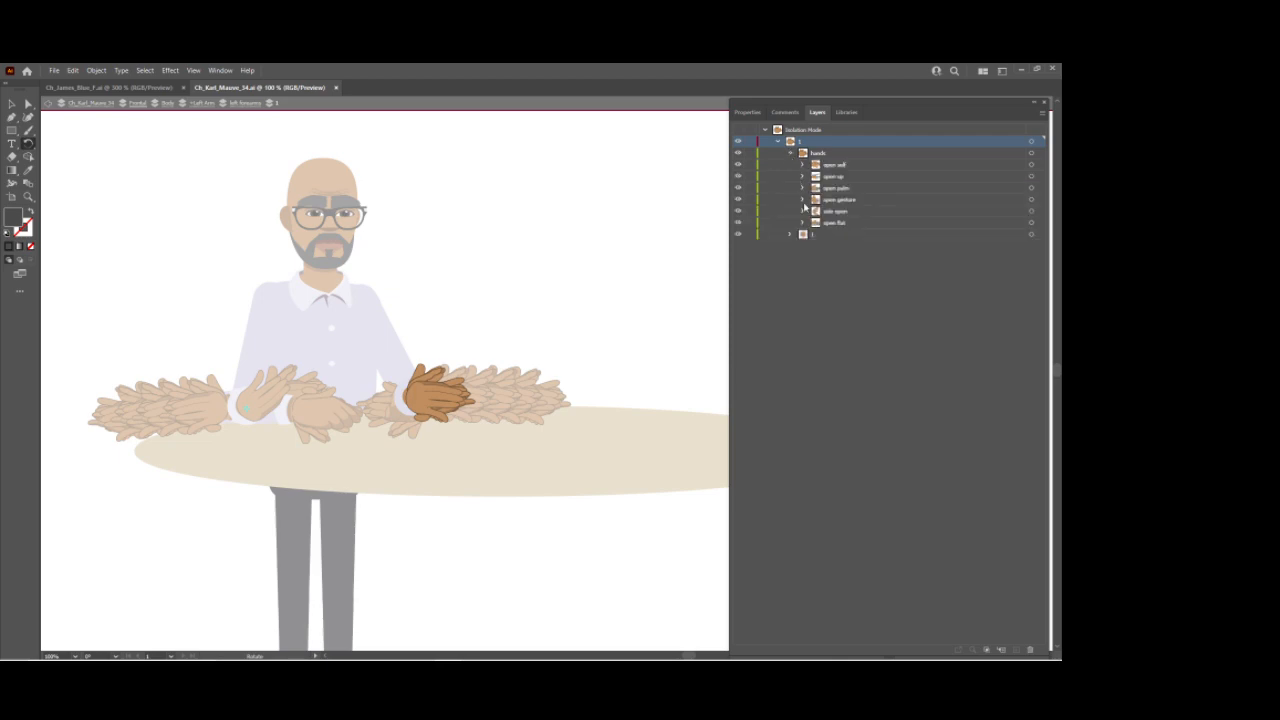
# Step: Show the open self hand on the left forearm and rotate it toward the body
pyautogui.click(738, 166)
pyautogui.click(1031, 165)
pyautogui.moveTo(450, 394); pyautogui.dragTo(381, 385)
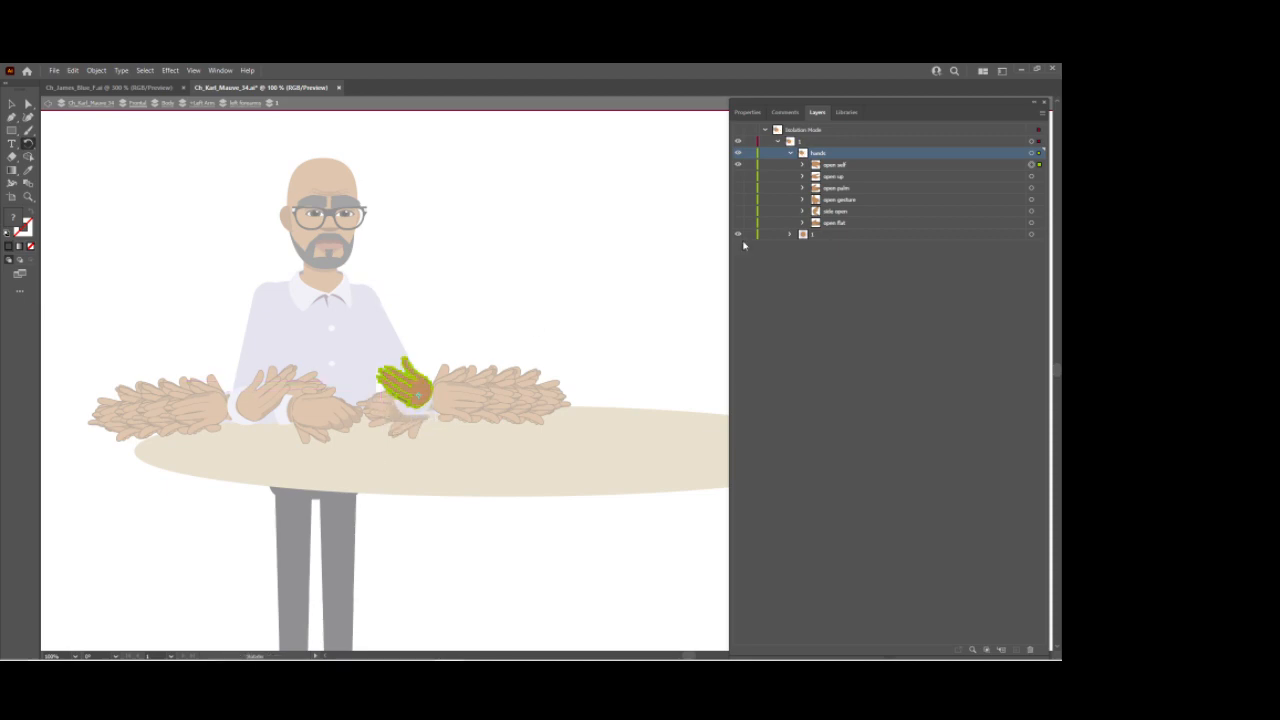
# Step: Show the side open hand instead, rotate it inward, and leave isolation mode
pyautogui.click(738, 165)
pyautogui.click(738, 212)
pyautogui.click(858, 213)
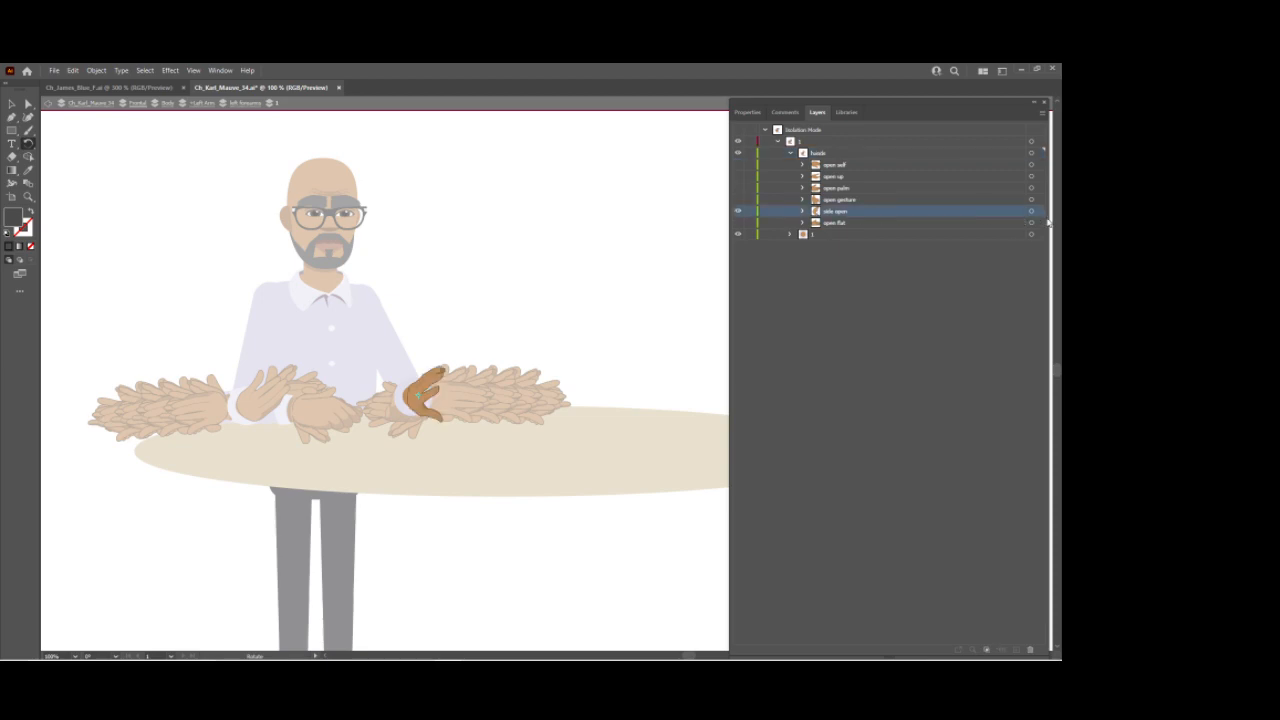
pyautogui.click(1033, 213)
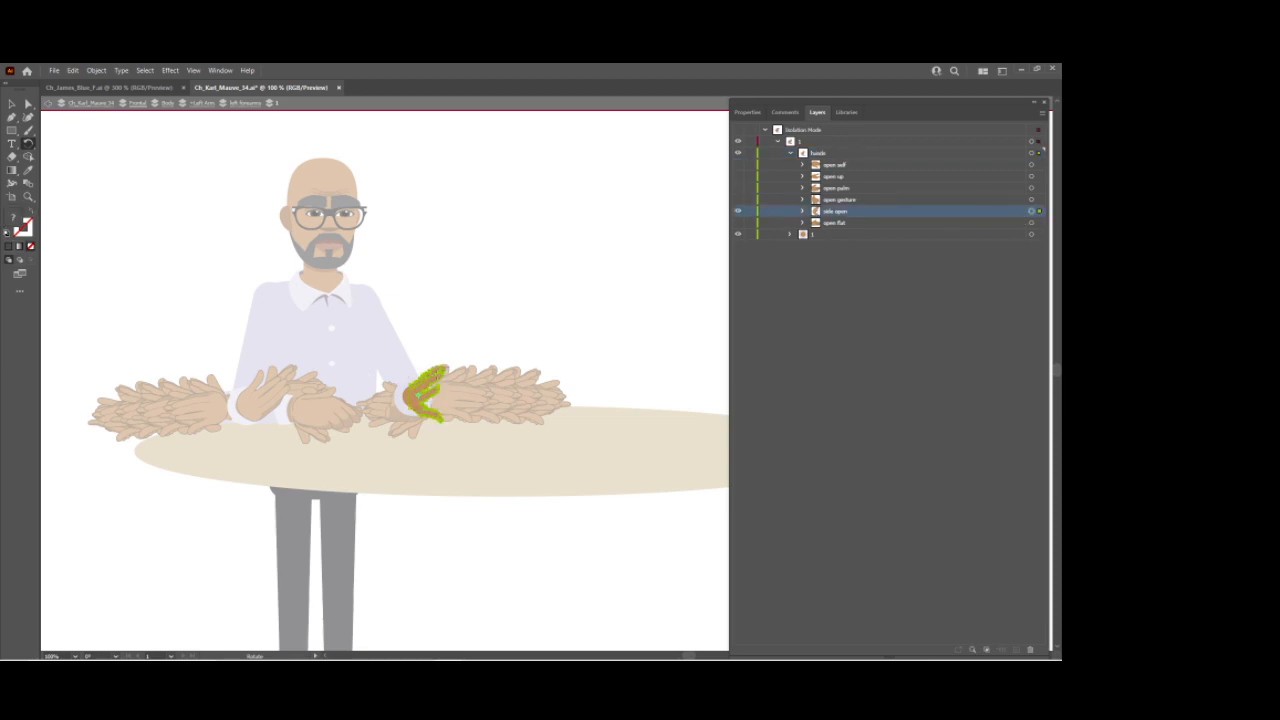
pyautogui.moveTo(452, 372); pyautogui.dragTo(374, 400)
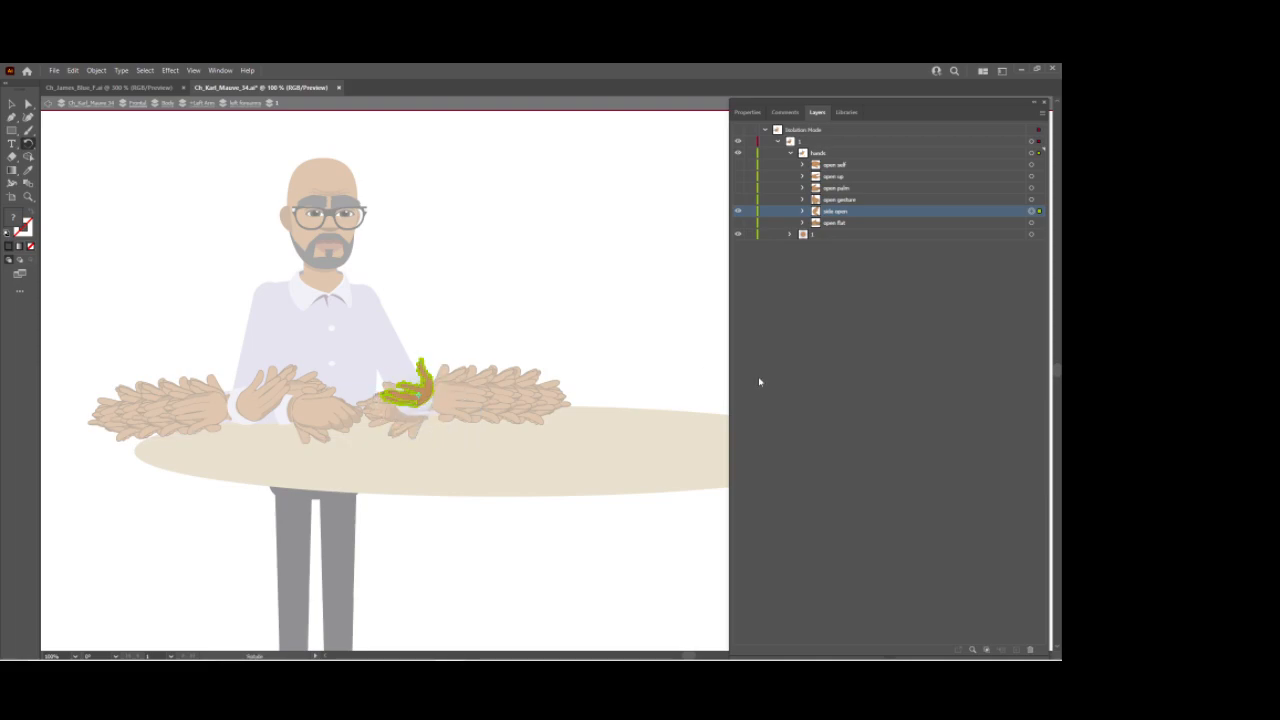
pyautogui.press('Escape')
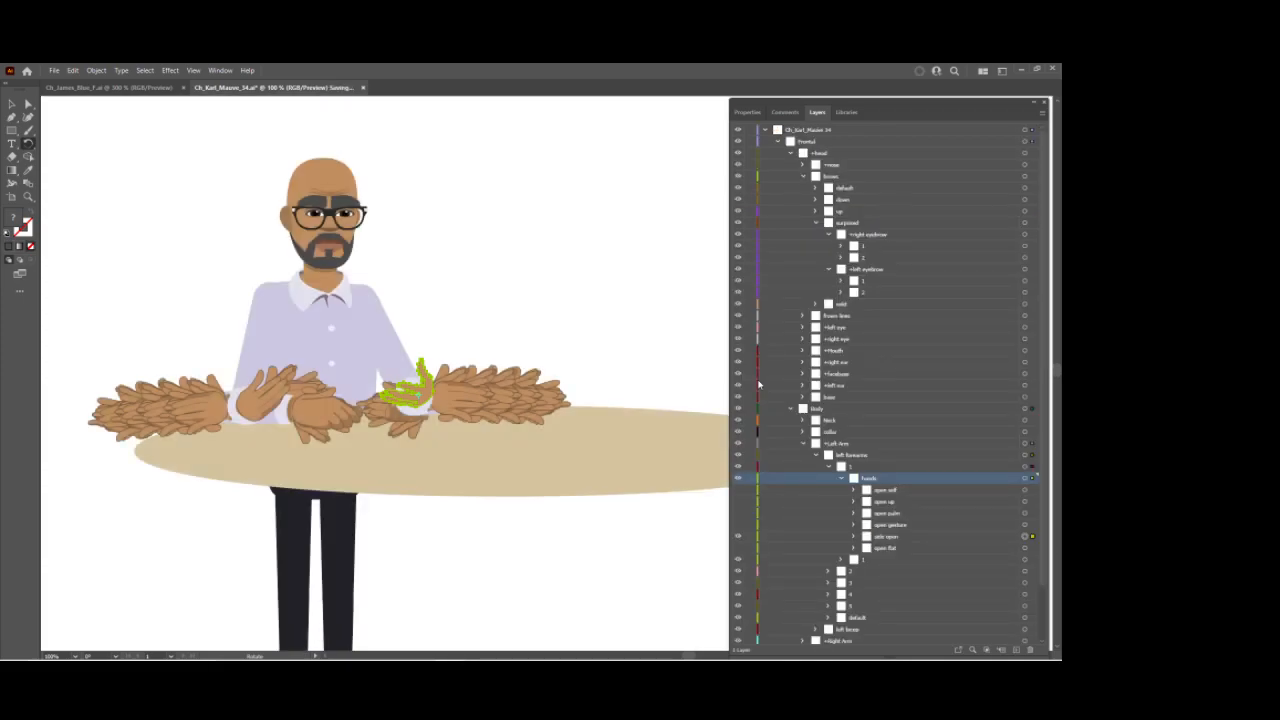
# Step: Collapse the Left Arm layer and return to Character Animator
pyautogui.click(803, 443)
pyautogui.click(830, 443)
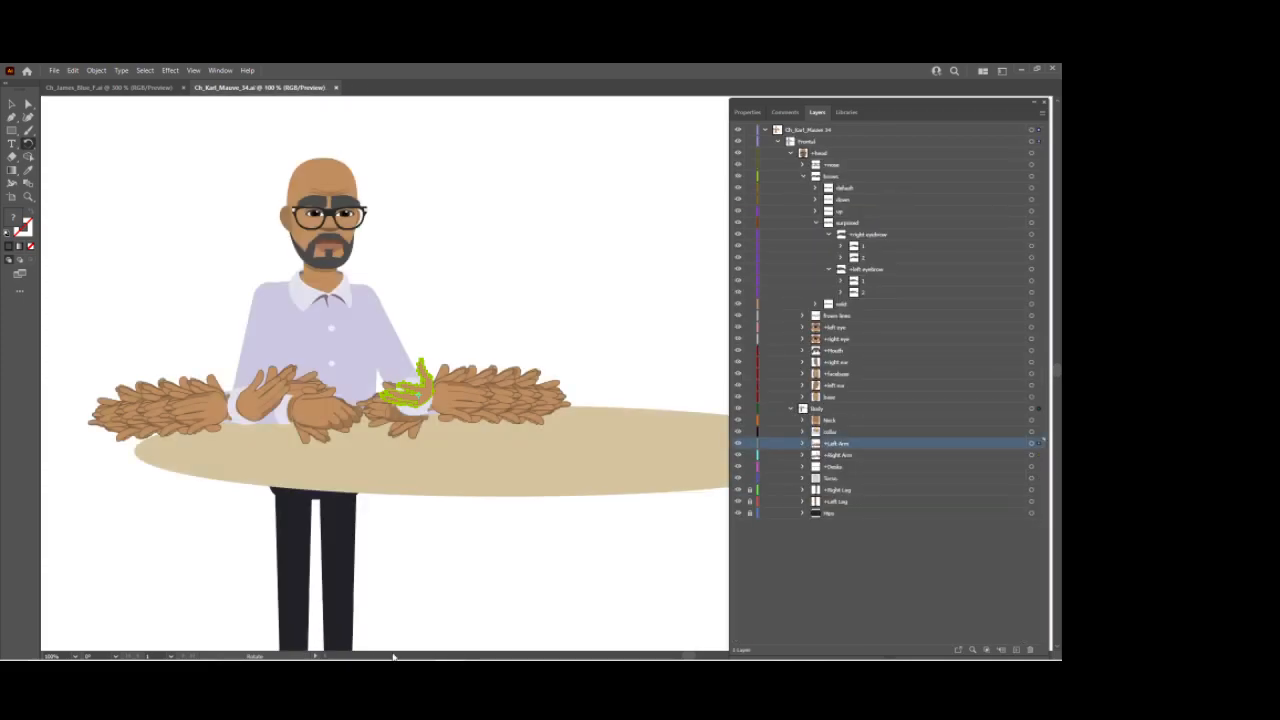
pyautogui.click(475, 649)
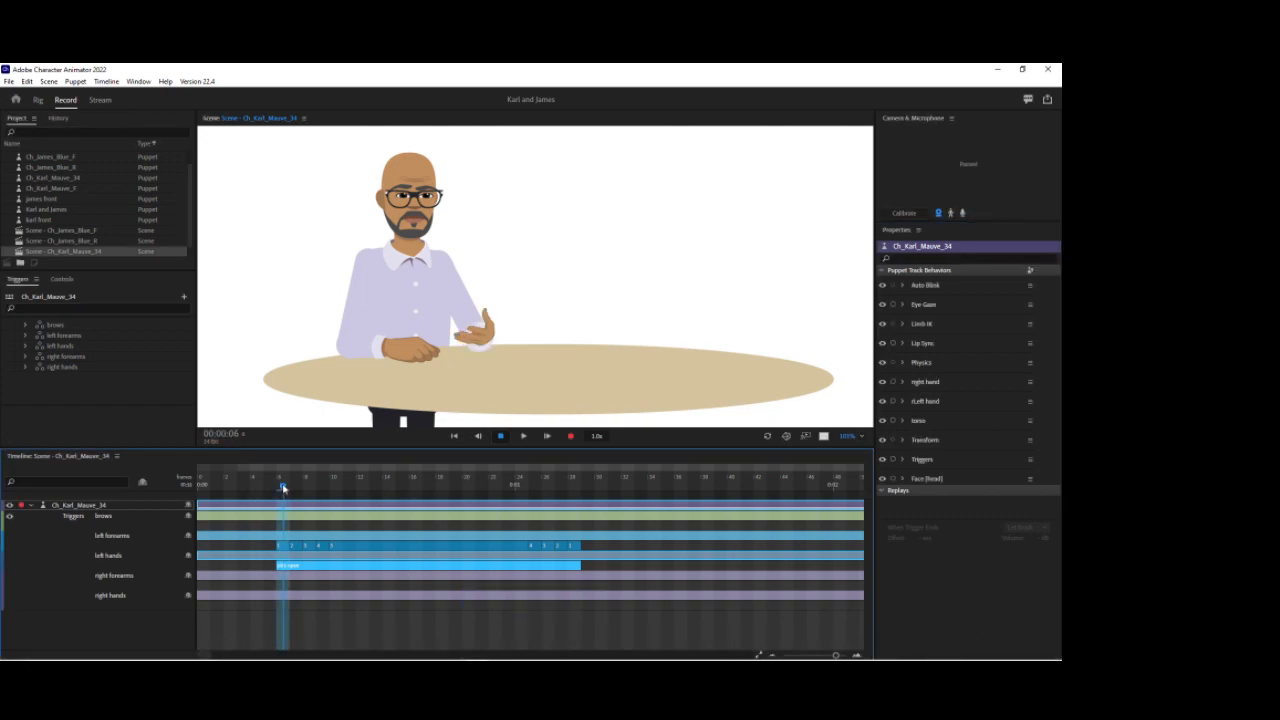
# Step: Arm the right hand and left hand behaviors
pyautogui.click(893, 382)
pyautogui.click(893, 401)
pyautogui.click(476, 342)
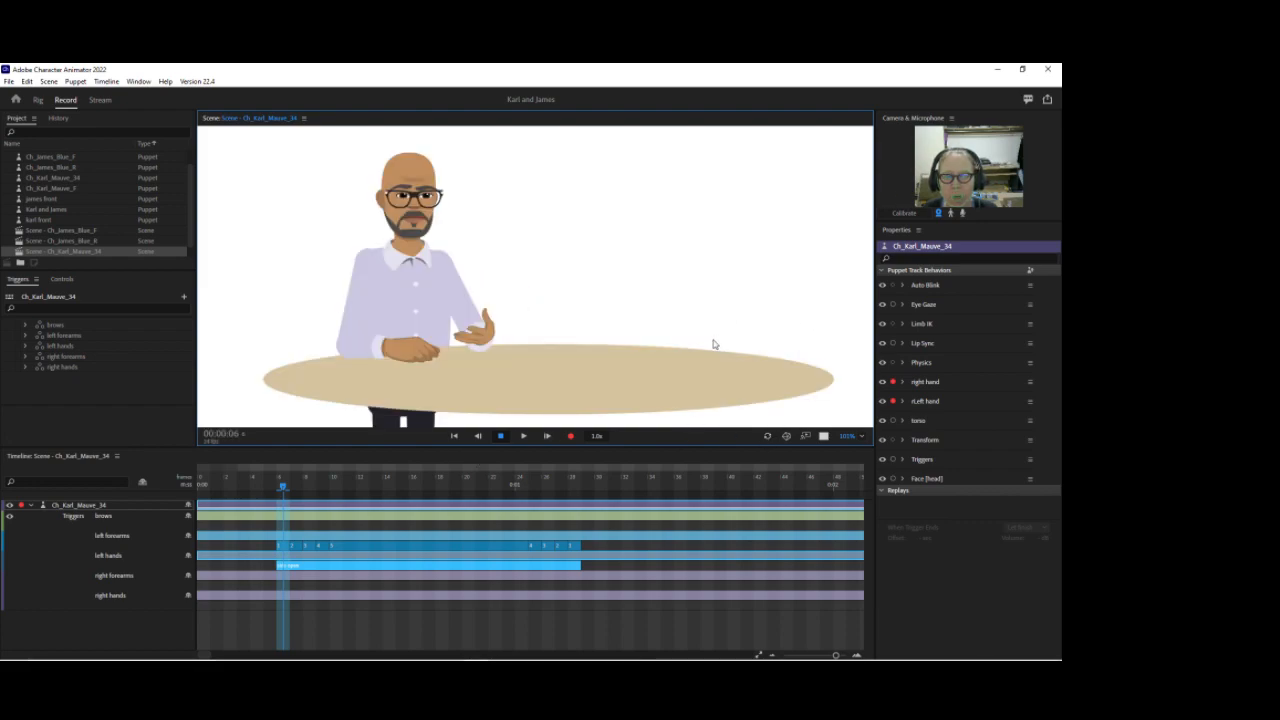
# Step: Set the left hands trigger bar to open palm at frame 16
pyautogui.click(412, 484)
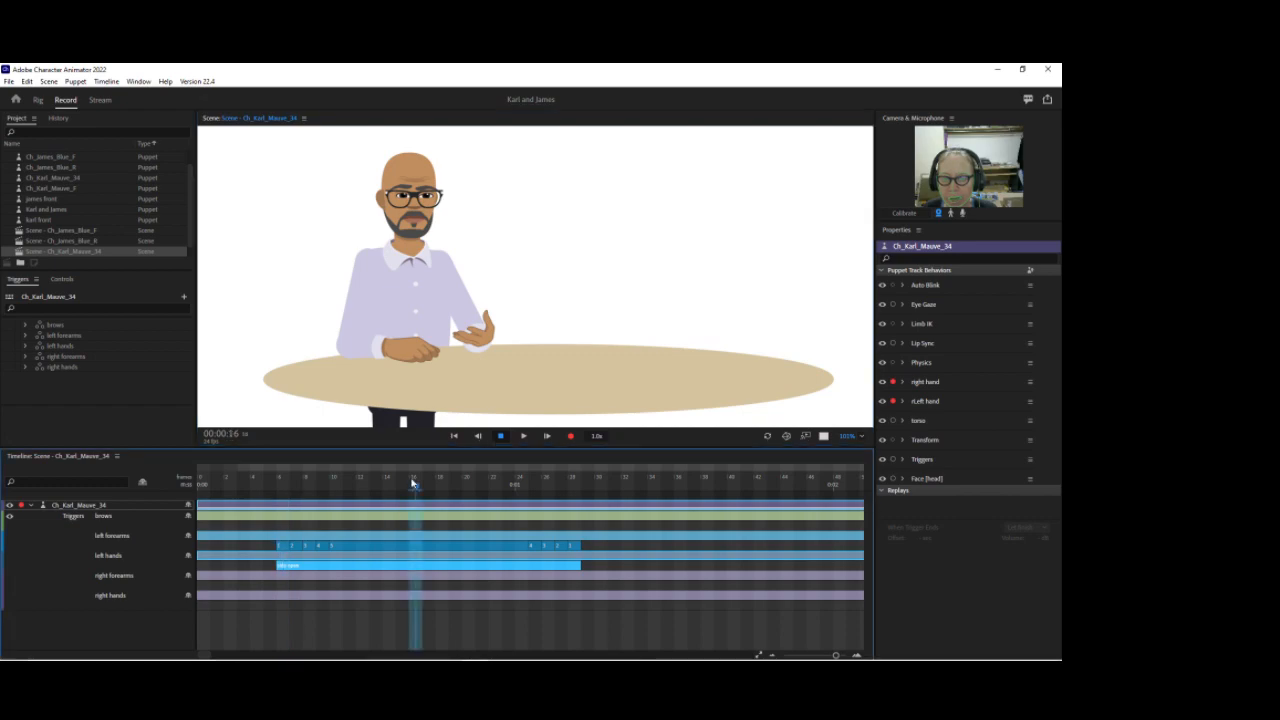
pyautogui.rightClick(392, 566)
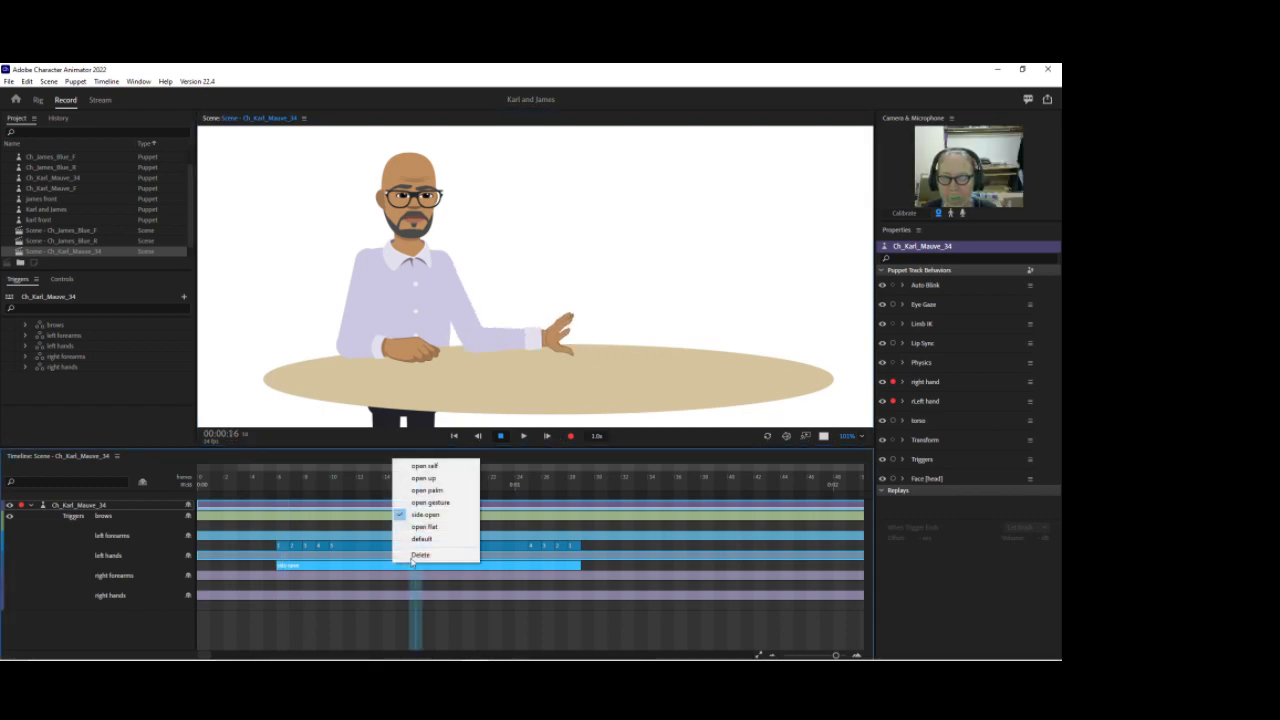
pyautogui.click(430, 490)
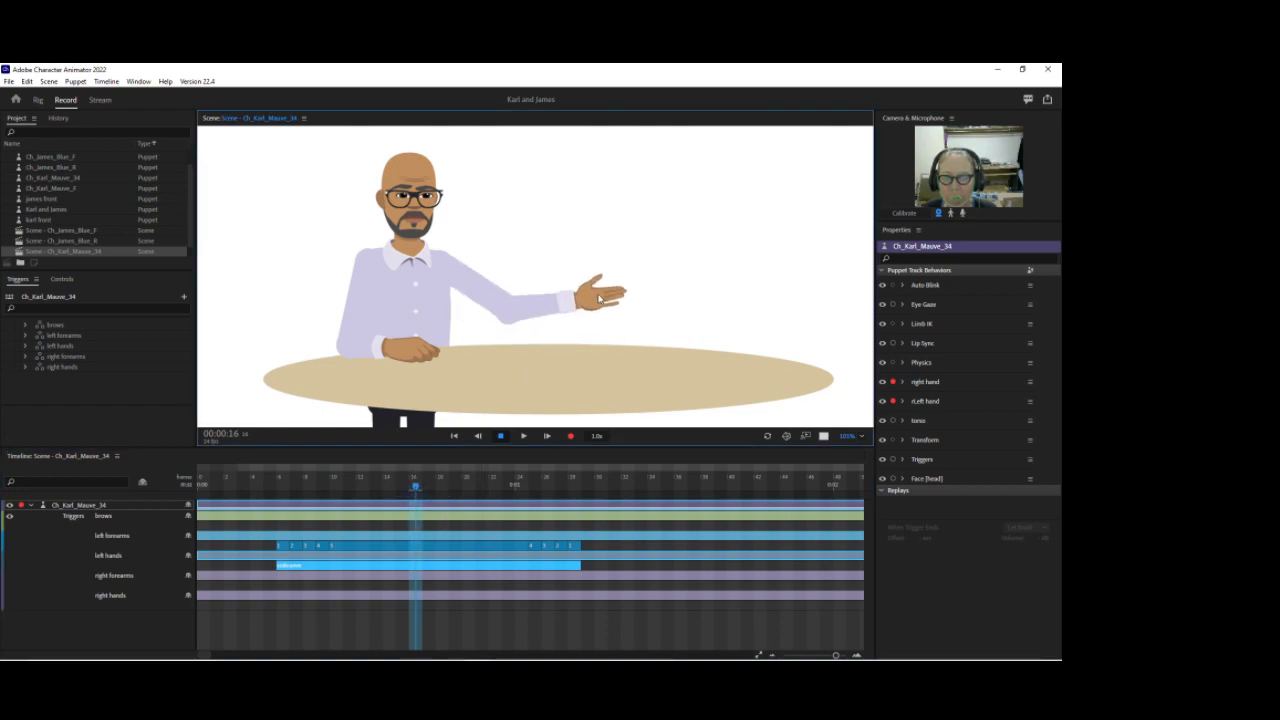
# Step: Drag the left forearms segments to shift the forearm poses later along the bar
pyautogui.moveTo(328, 546); pyautogui.dragTo(538, 546)
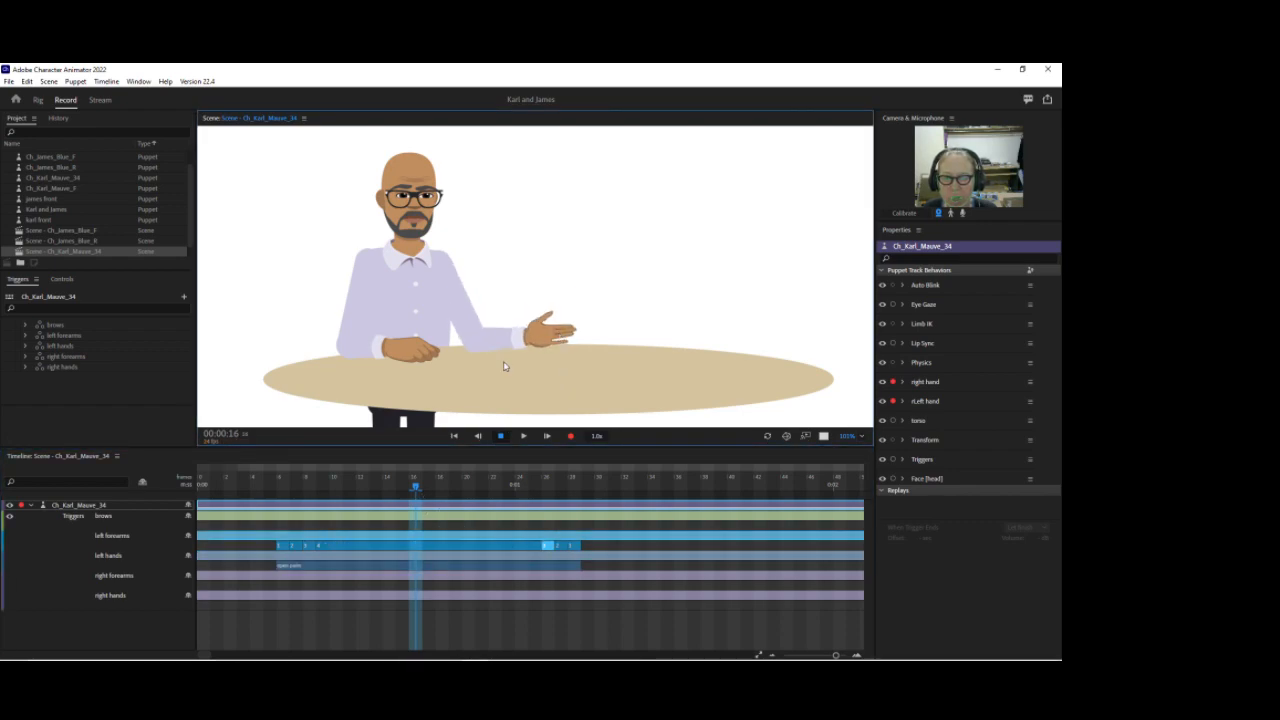
pyautogui.moveTo(313, 546); pyautogui.dragTo(545, 545)
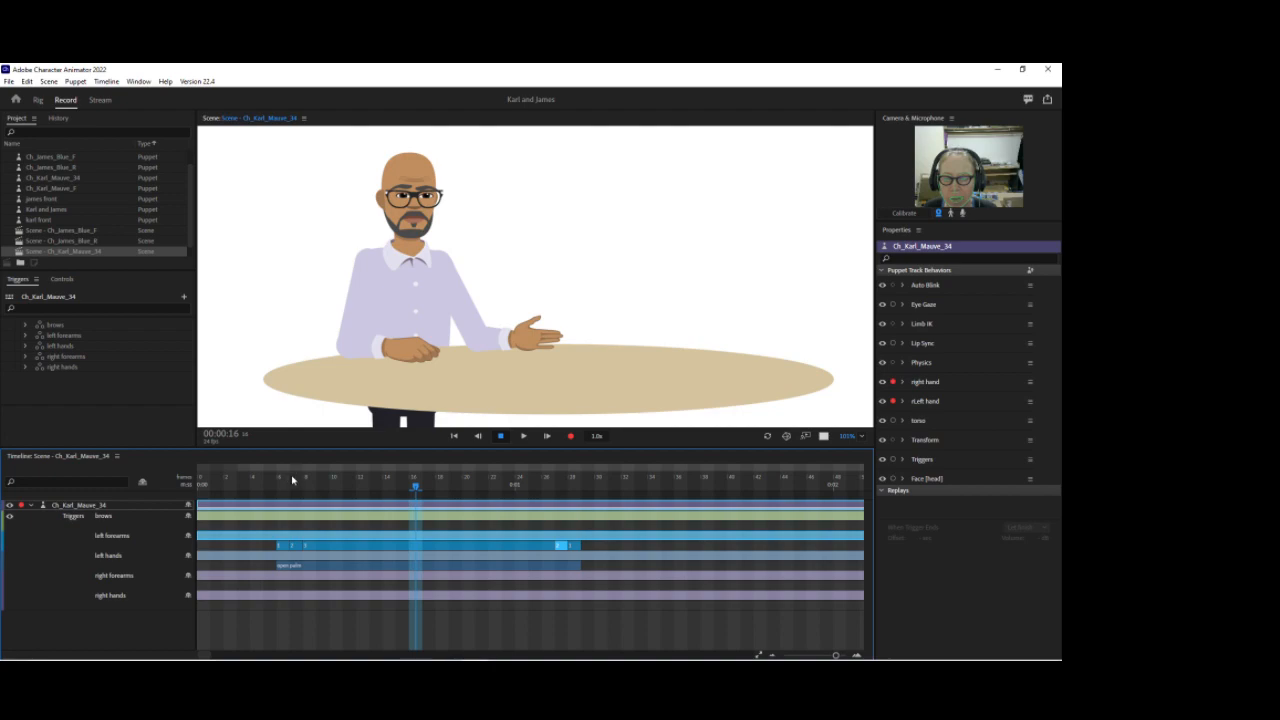
# Step: Set the left hands trigger bar to open gesture
pyautogui.moveTo(552, 333)
pyautogui.mouseDown()
pyautogui.moveTo(545, 309)
pyautogui.moveTo(549, 348)
pyautogui.moveTo(572, 343)
pyautogui.moveTo(546, 280)
pyautogui.moveTo(528, 332)
pyautogui.moveTo(540, 322)
pyautogui.mouseUp()
pyautogui.rightClick(381, 566)
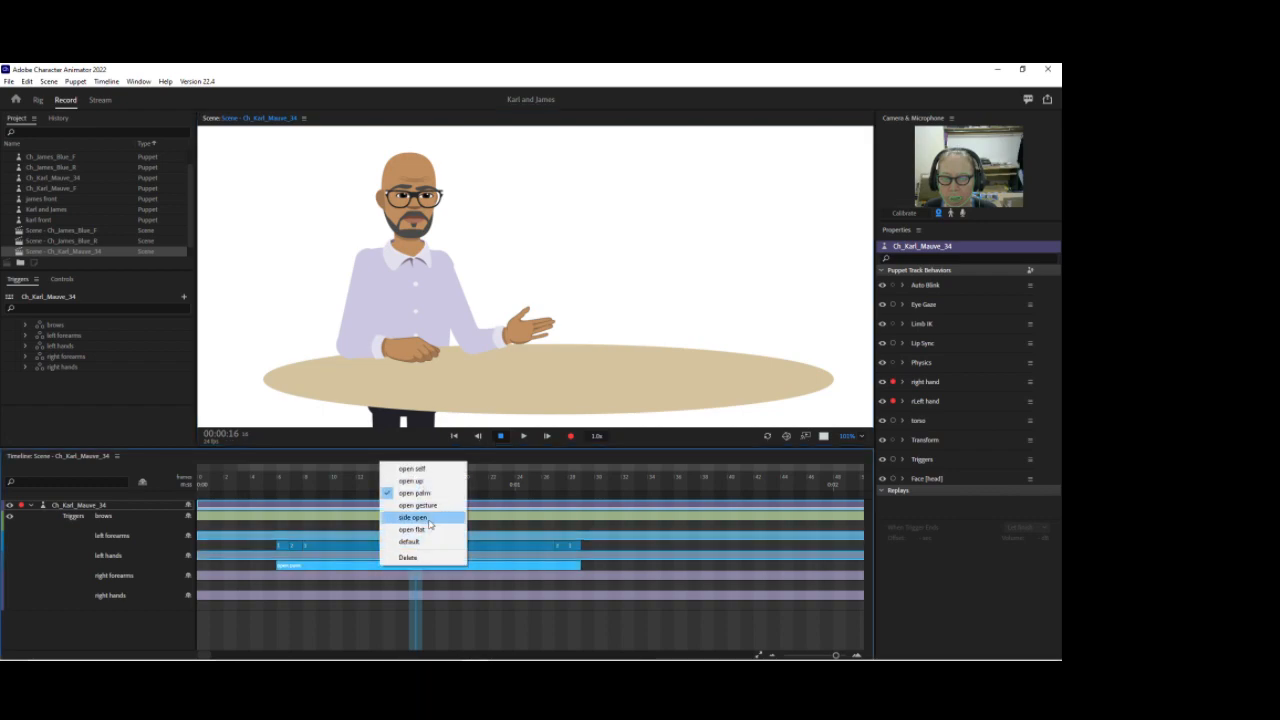
pyautogui.click(432, 507)
# Step: Set the left hands trigger bar to side open
pyautogui.moveTo(539, 330)
pyautogui.mouseDown()
pyautogui.moveTo(538, 343)
pyautogui.moveTo(536, 322)
pyautogui.mouseUp()
pyautogui.rightClick(424, 563)
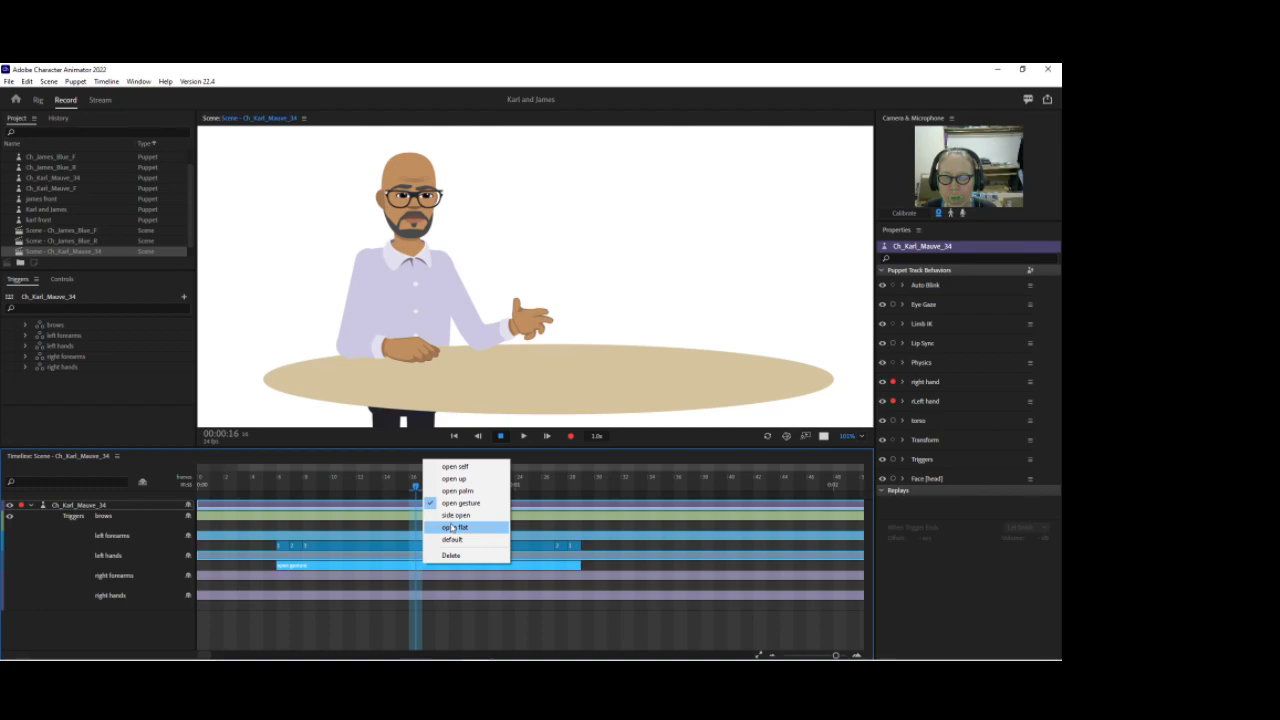
pyautogui.click(452, 518)
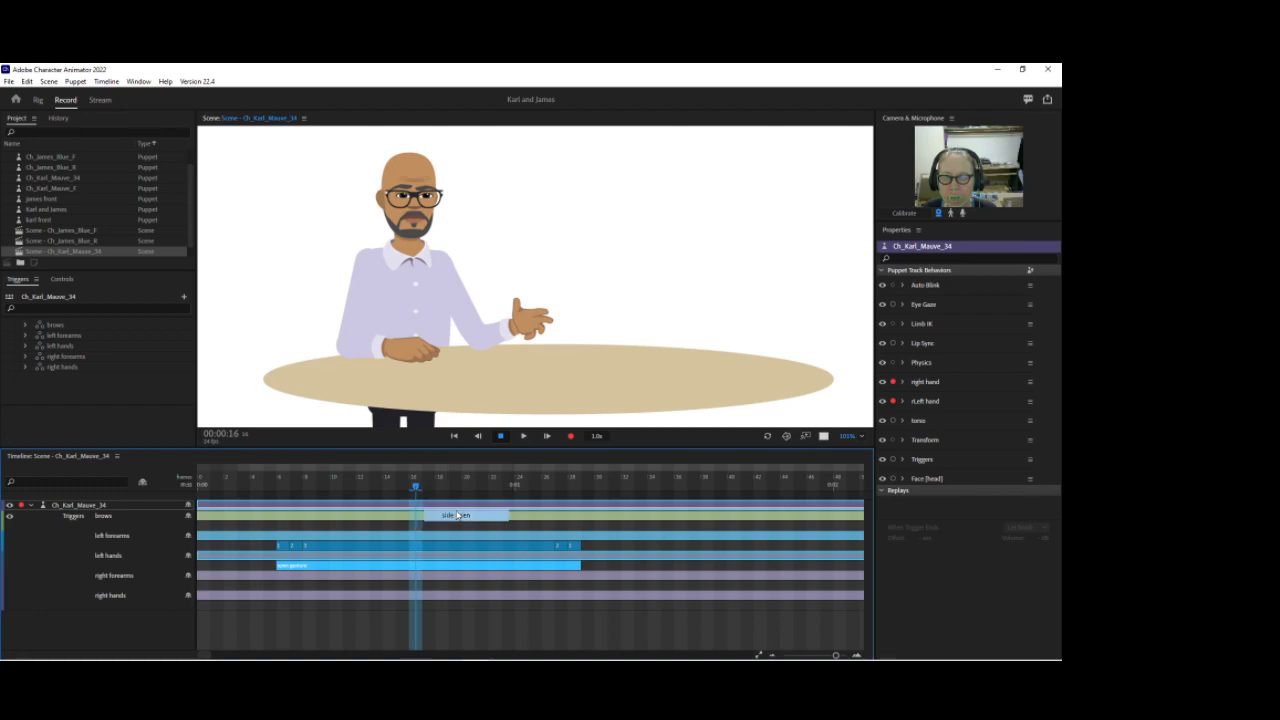
# Step: Set the left hands trigger bar at frame 16 to the open up pose
pyautogui.rightClick(427, 566)
pyautogui.click(437, 535)
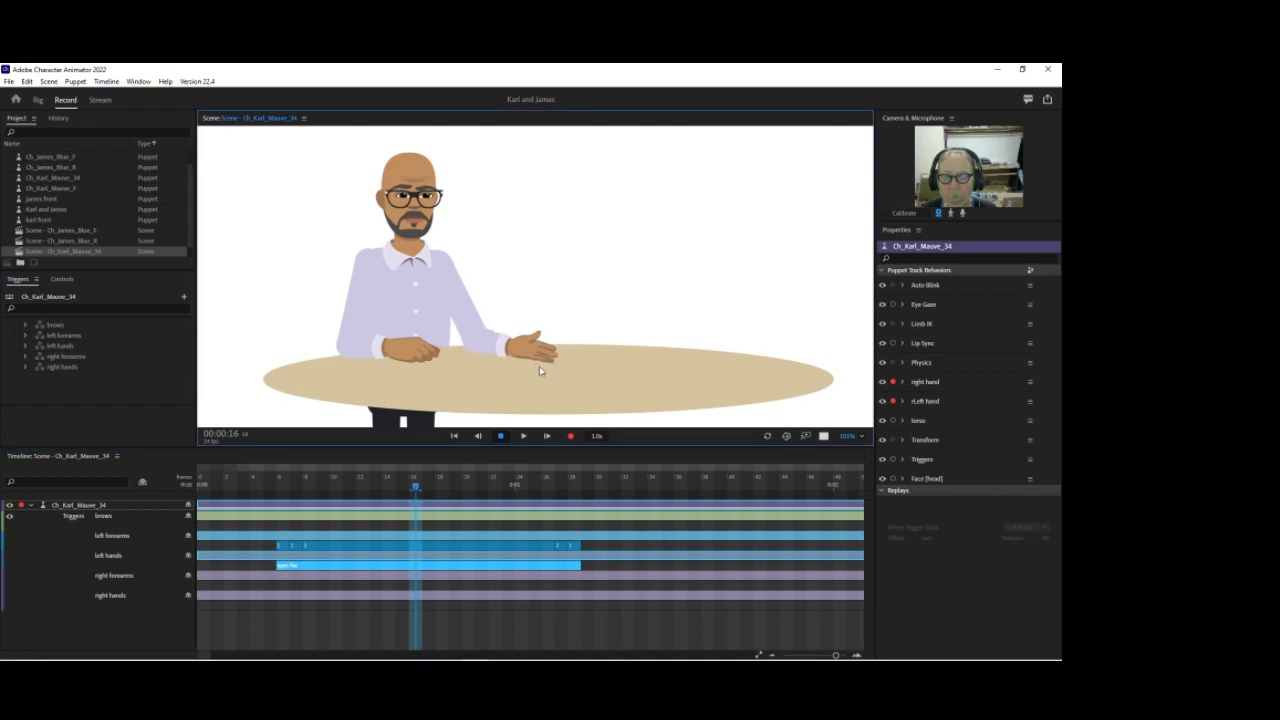
pyautogui.rightClick(432, 567)
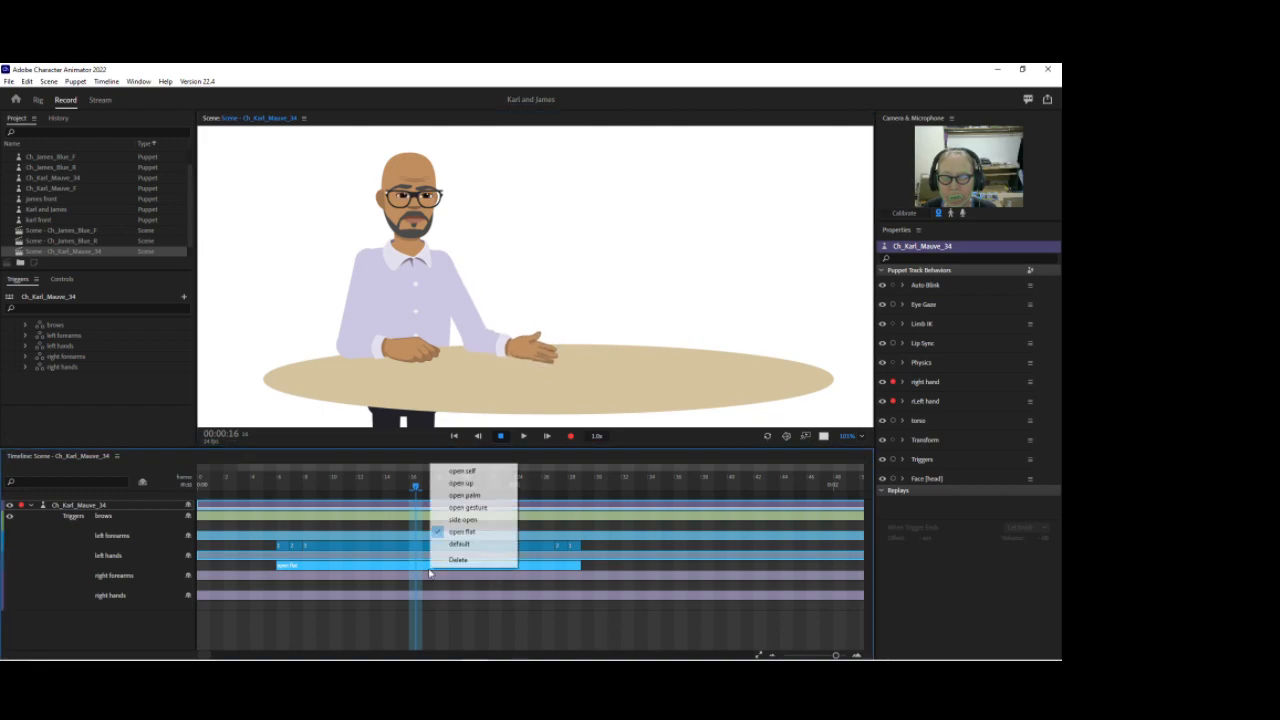
pyautogui.click(468, 485)
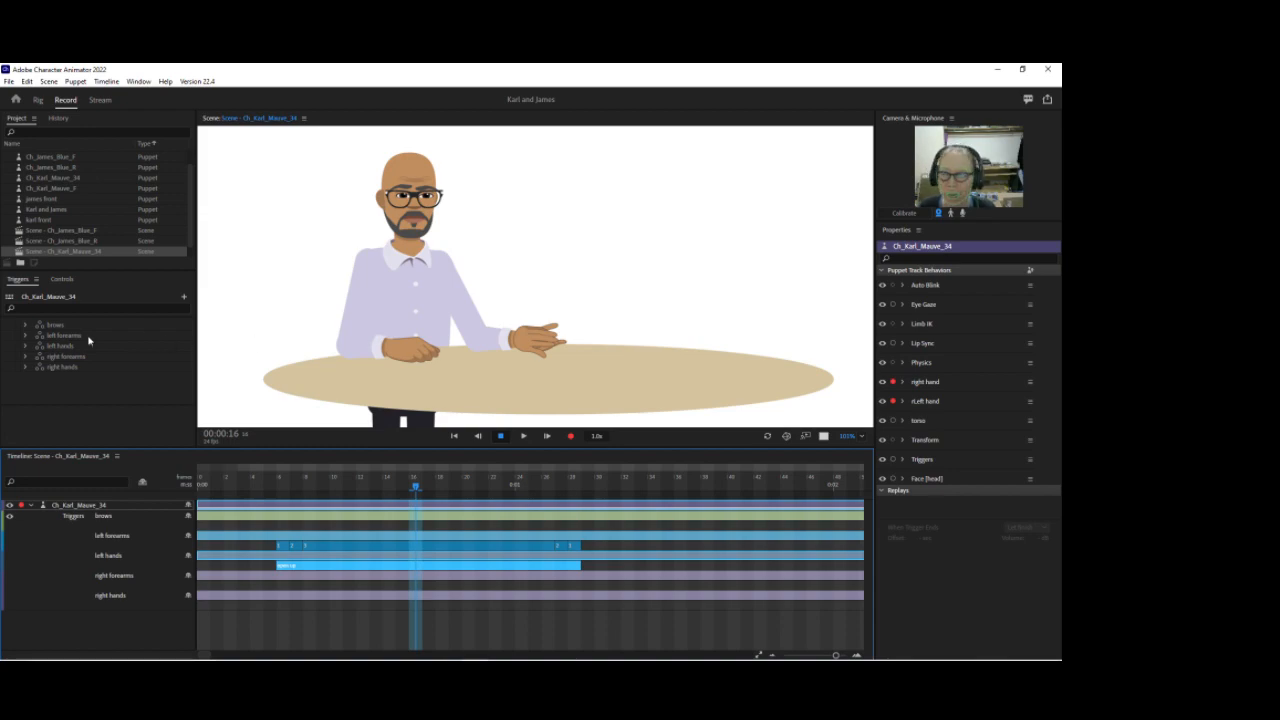
# Step: Examine the layers and replays assigned to the left hands trigger's open up swap
pyautogui.click(26, 351)
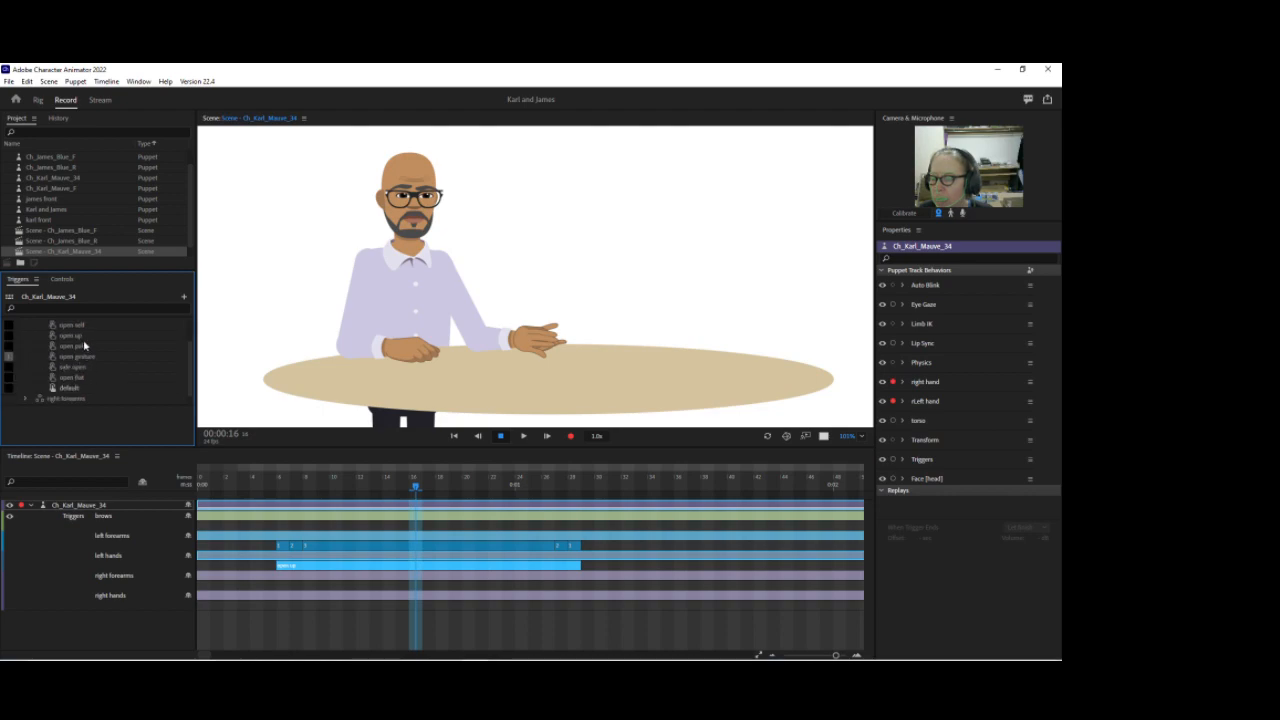
pyautogui.click(78, 336)
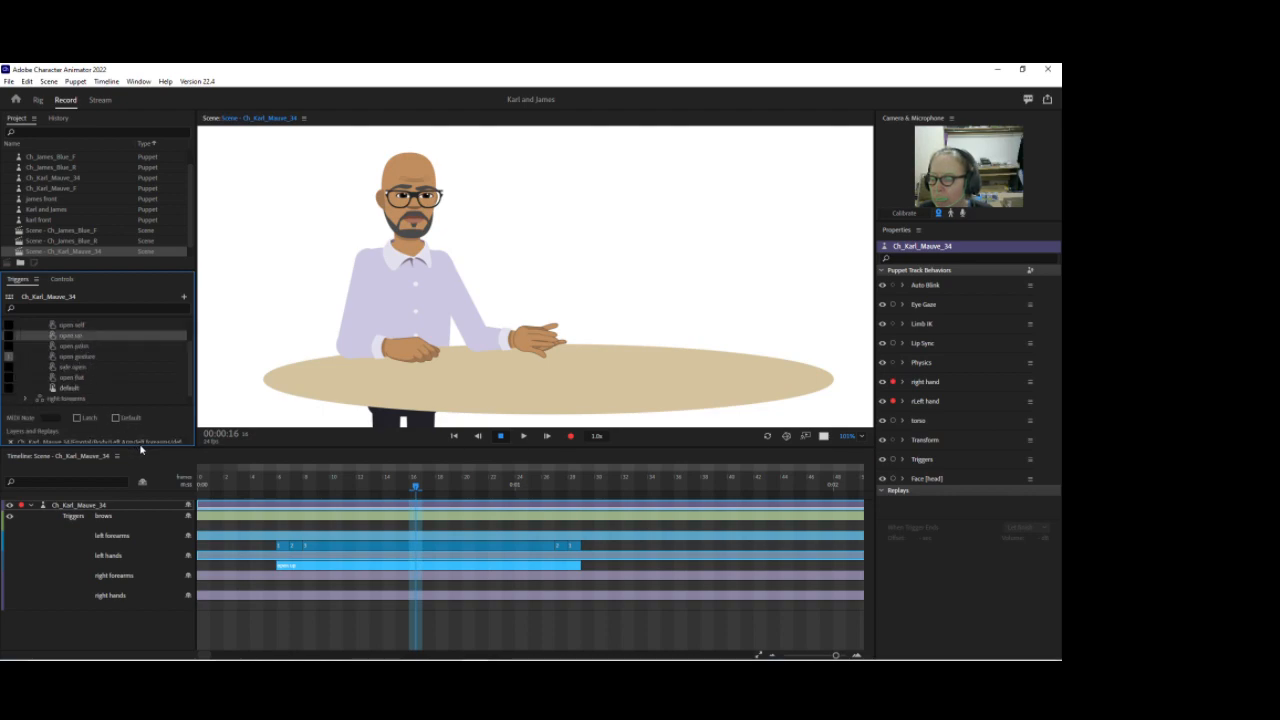
pyautogui.moveTo(155, 403); pyautogui.dragTo(279, 385)
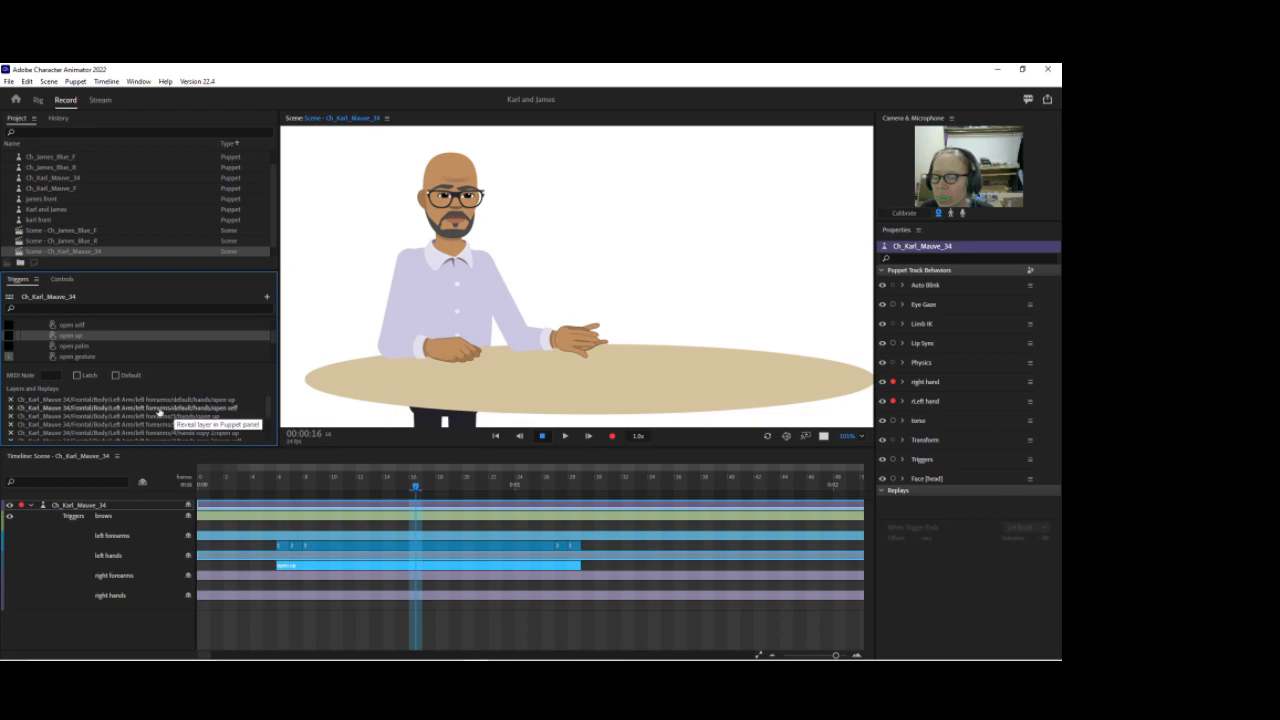
pyautogui.click(10, 408)
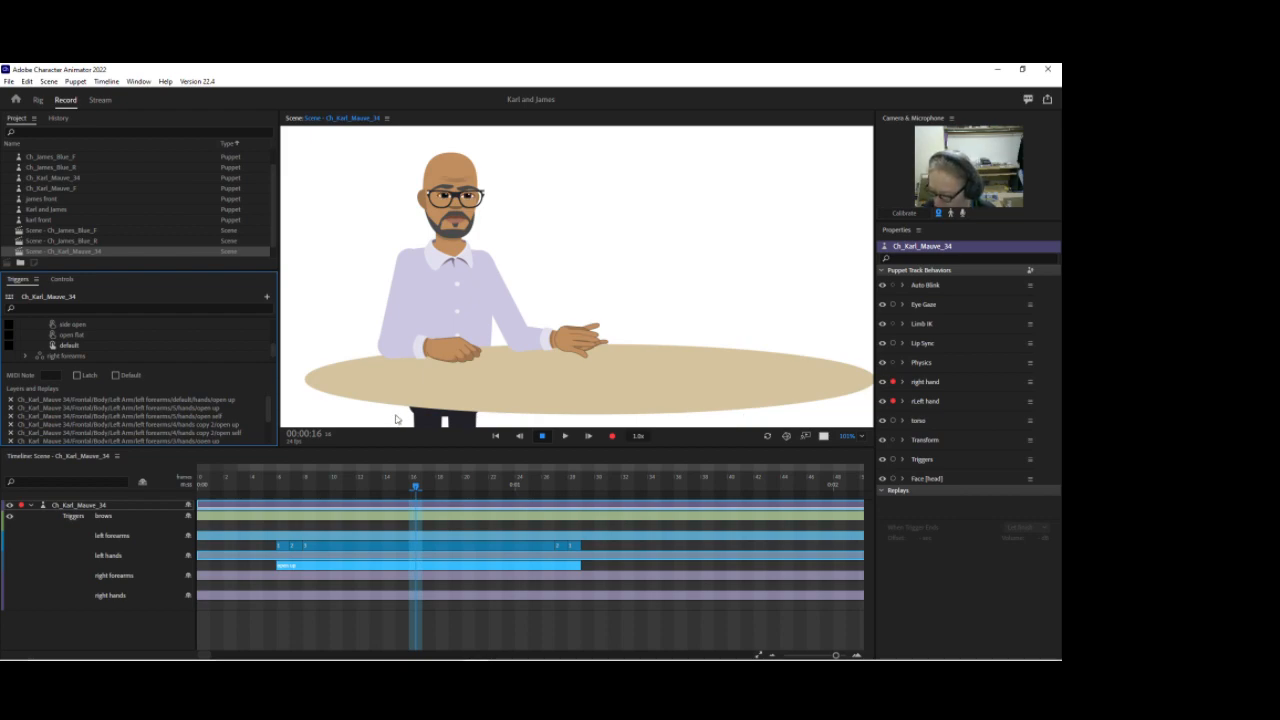
pyautogui.click(224, 408)
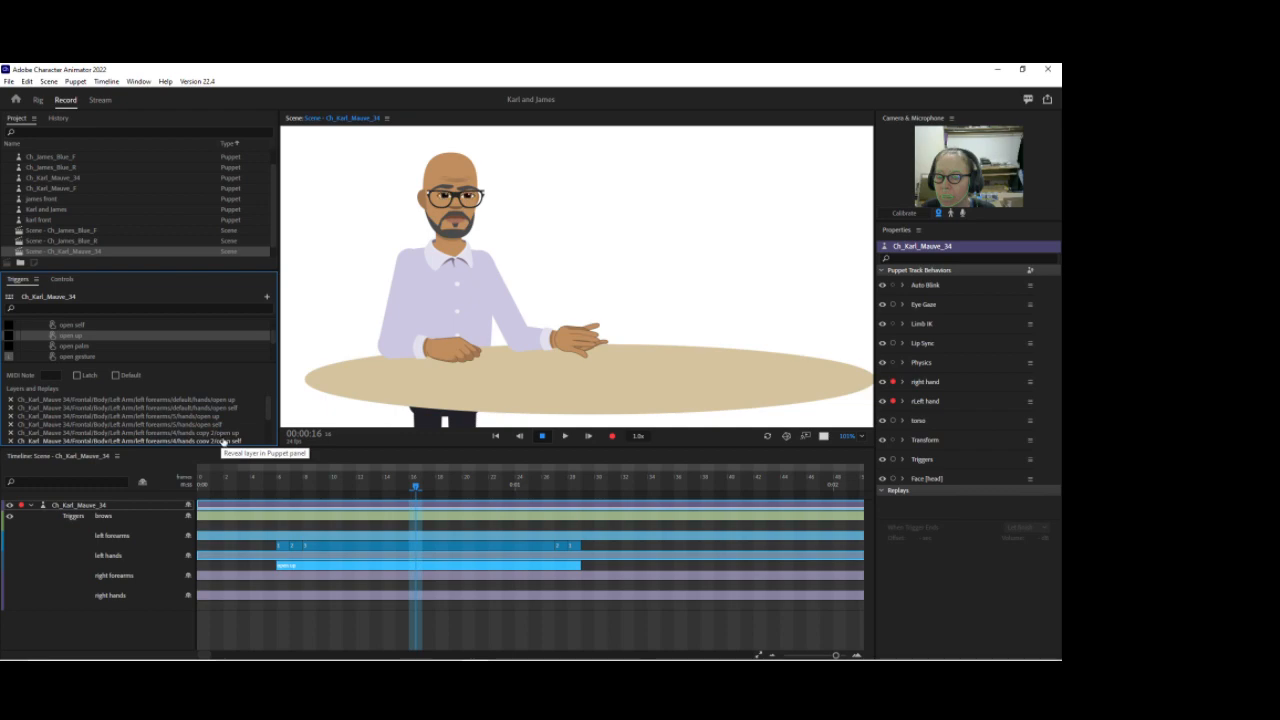
pyautogui.scroll(-1, 245, 438)
pyautogui.scroll(-2, 245, 438)
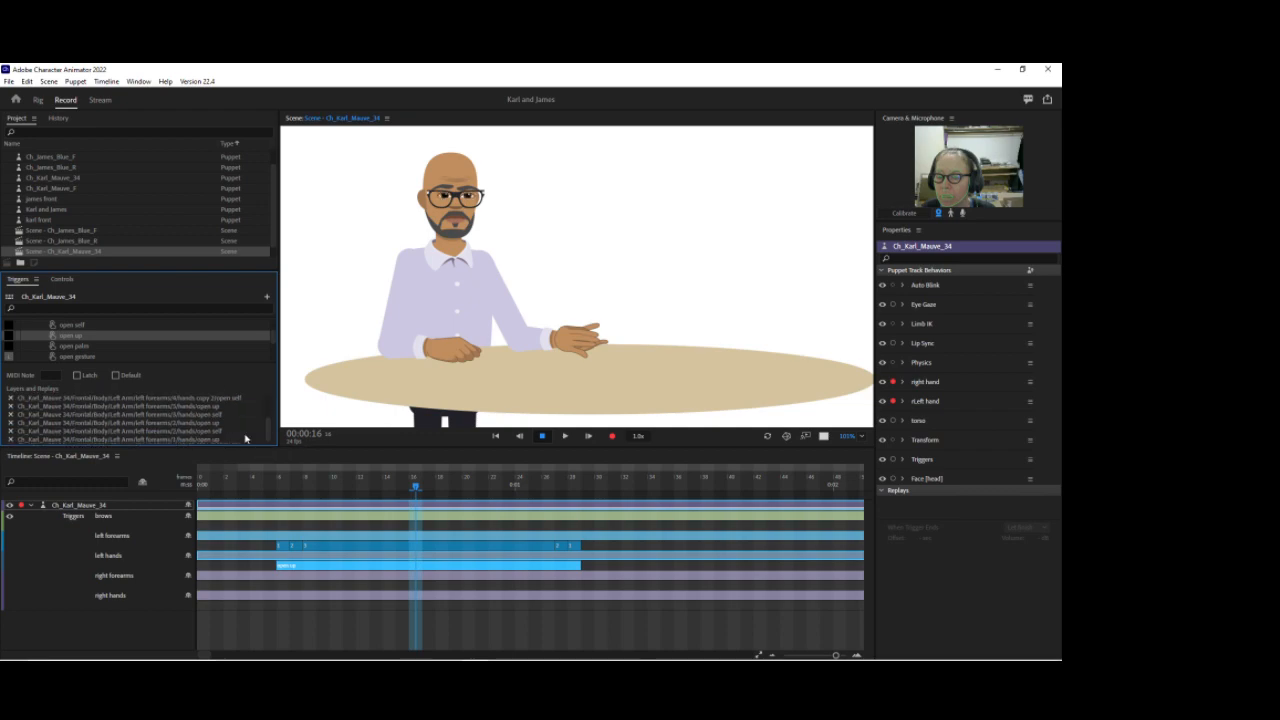
pyautogui.scroll(2, 245, 438)
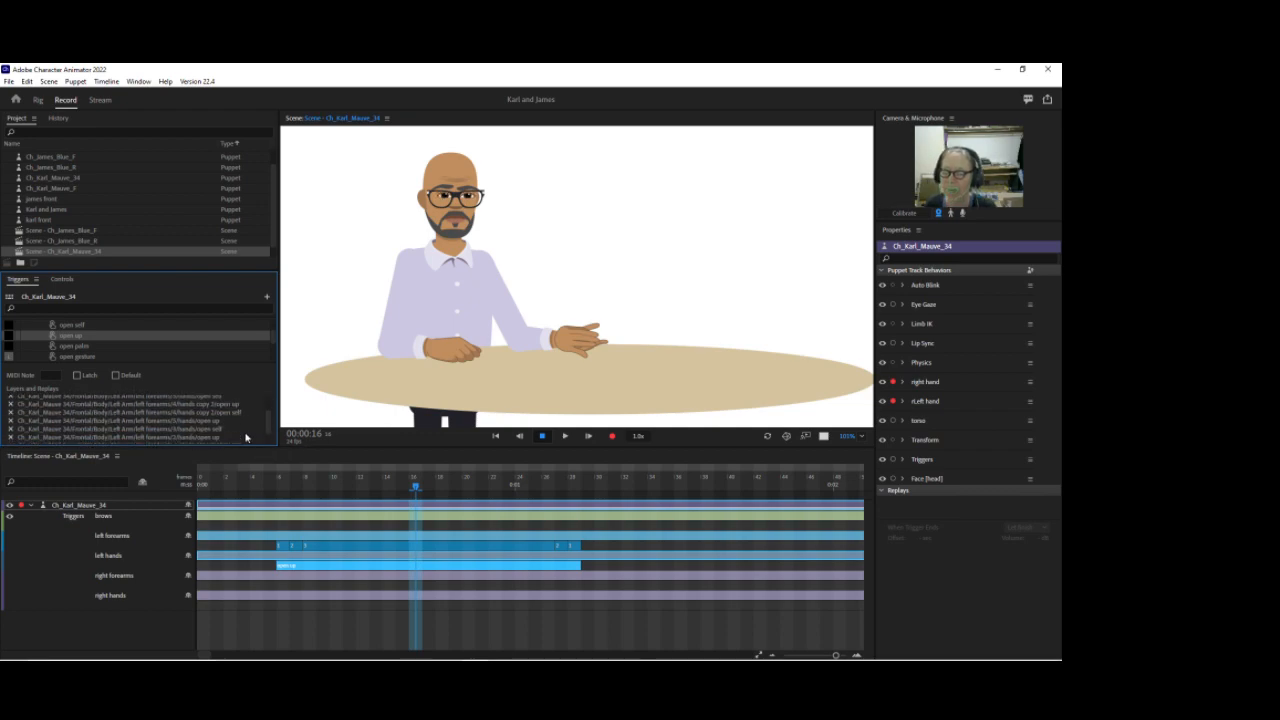
pyautogui.scroll(1, 245, 438)
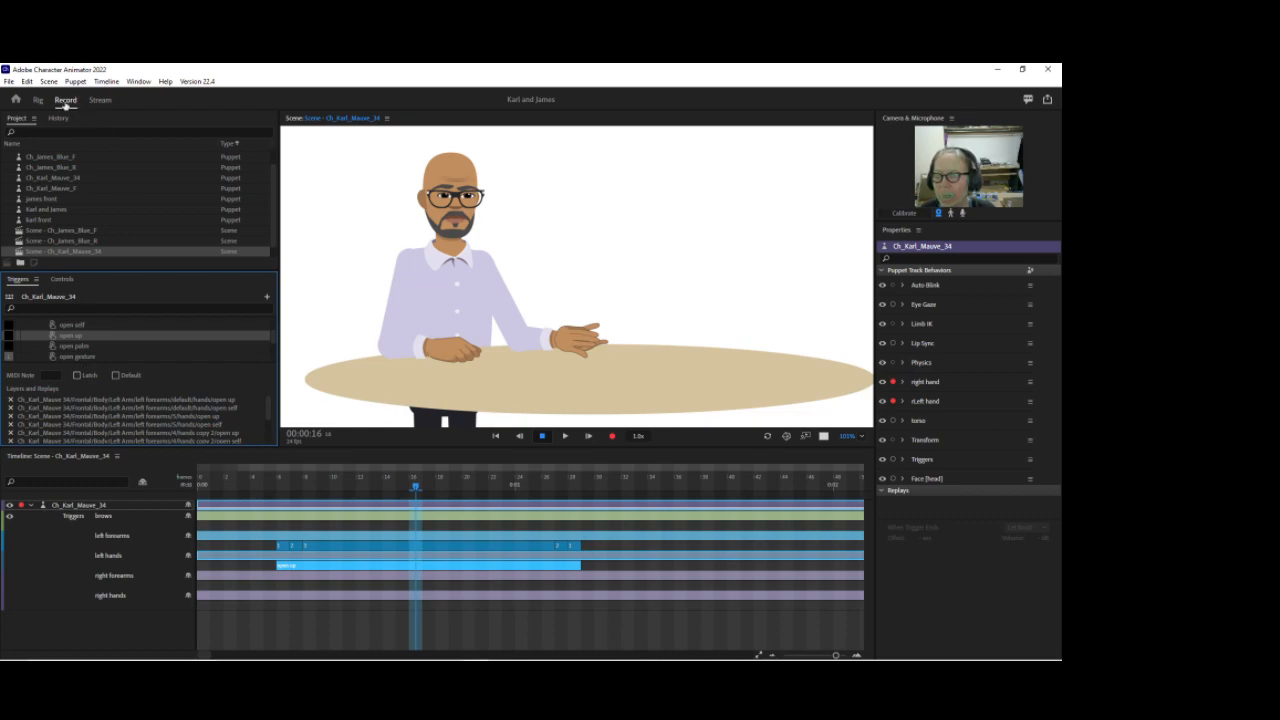
# Step: Switch to Rig mode and remove several layers from the left hands open up swap's layer list
pyautogui.click(38, 101)
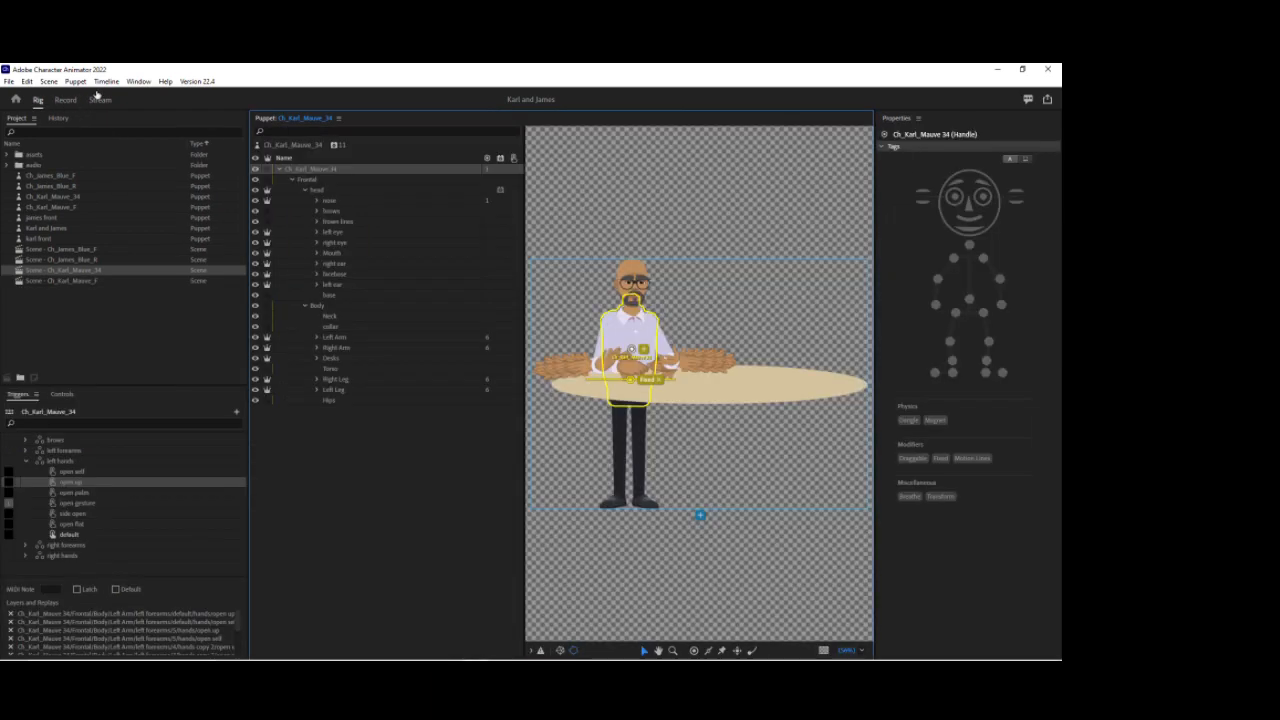
pyautogui.click(316, 347)
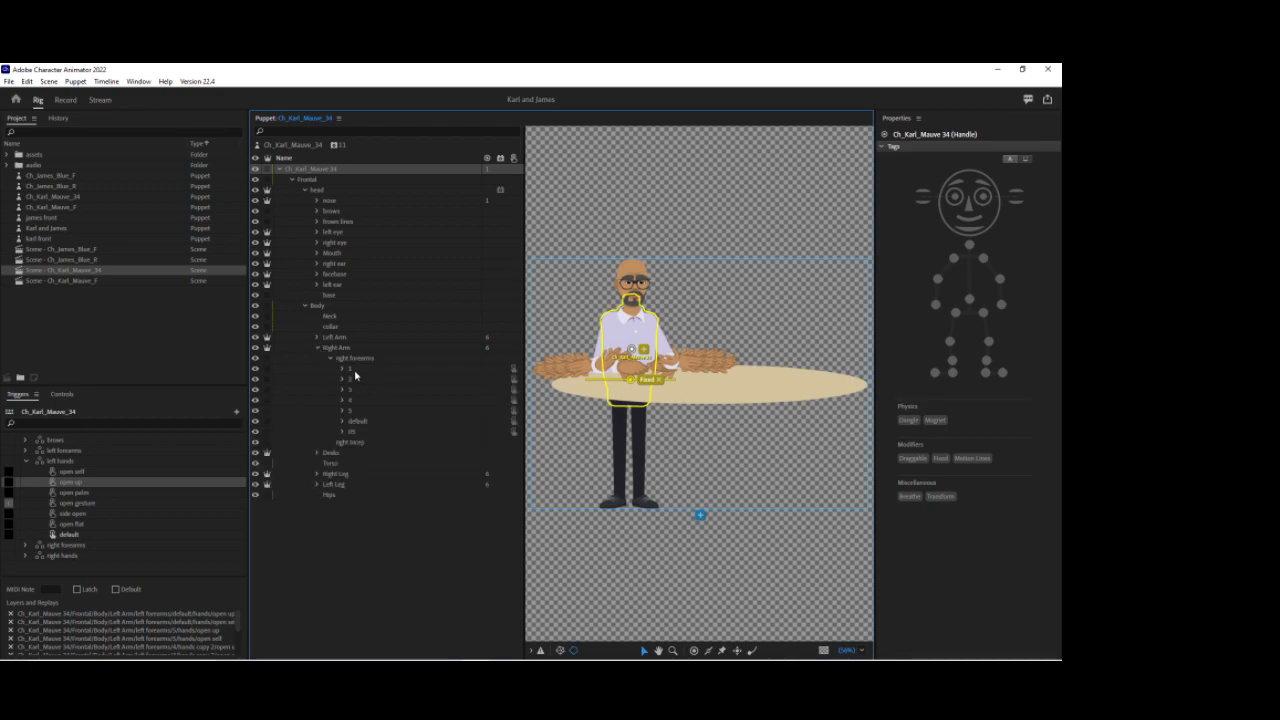
pyautogui.click(343, 369)
pyautogui.click(356, 380)
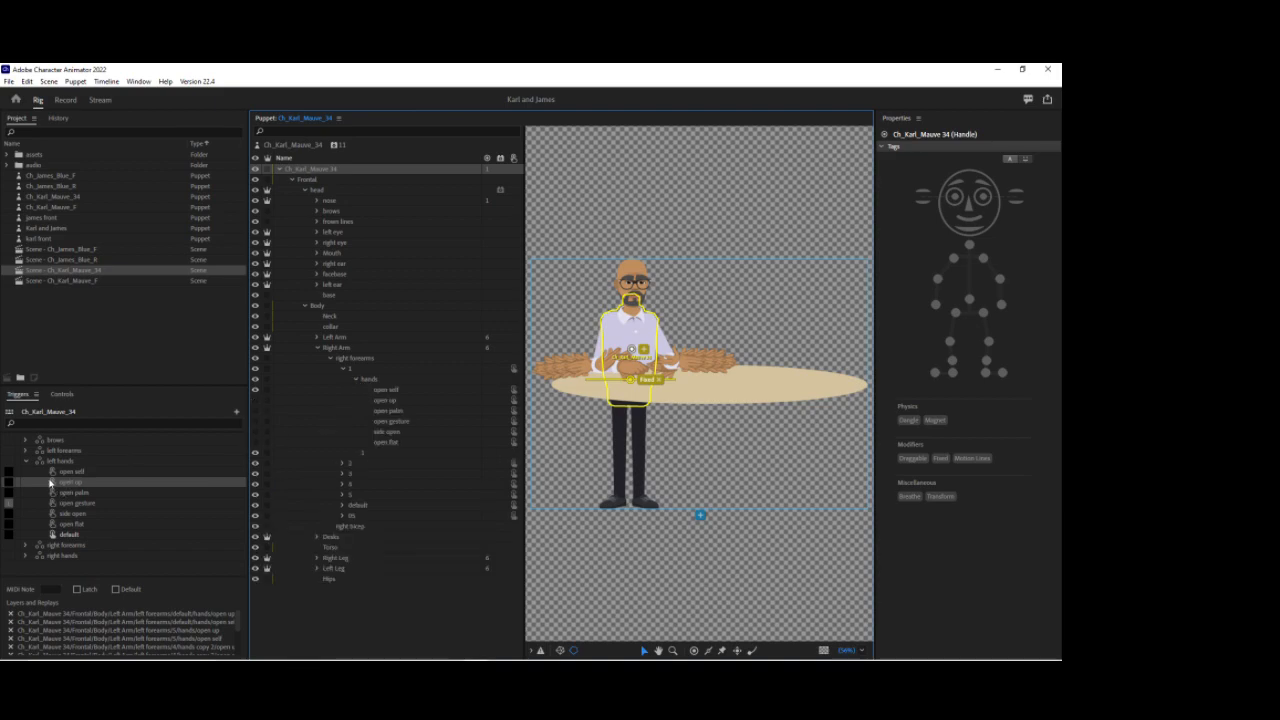
pyautogui.click(63, 484)
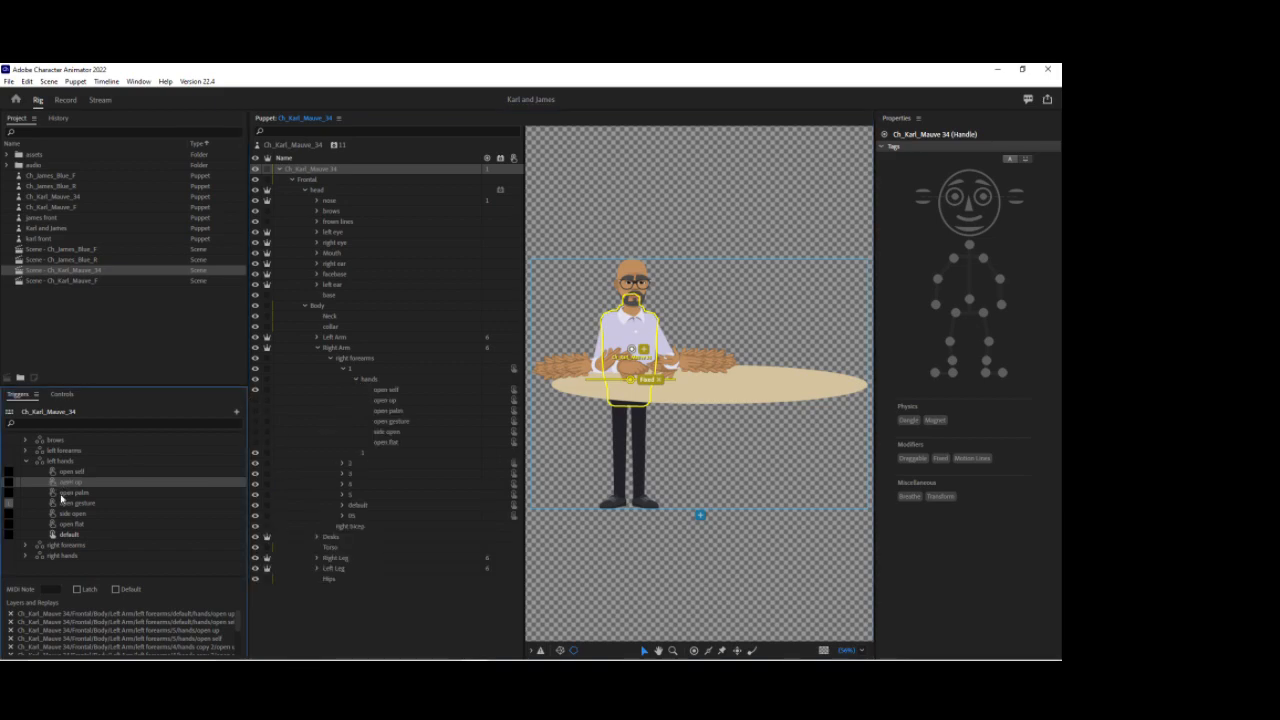
pyautogui.click(11, 622)
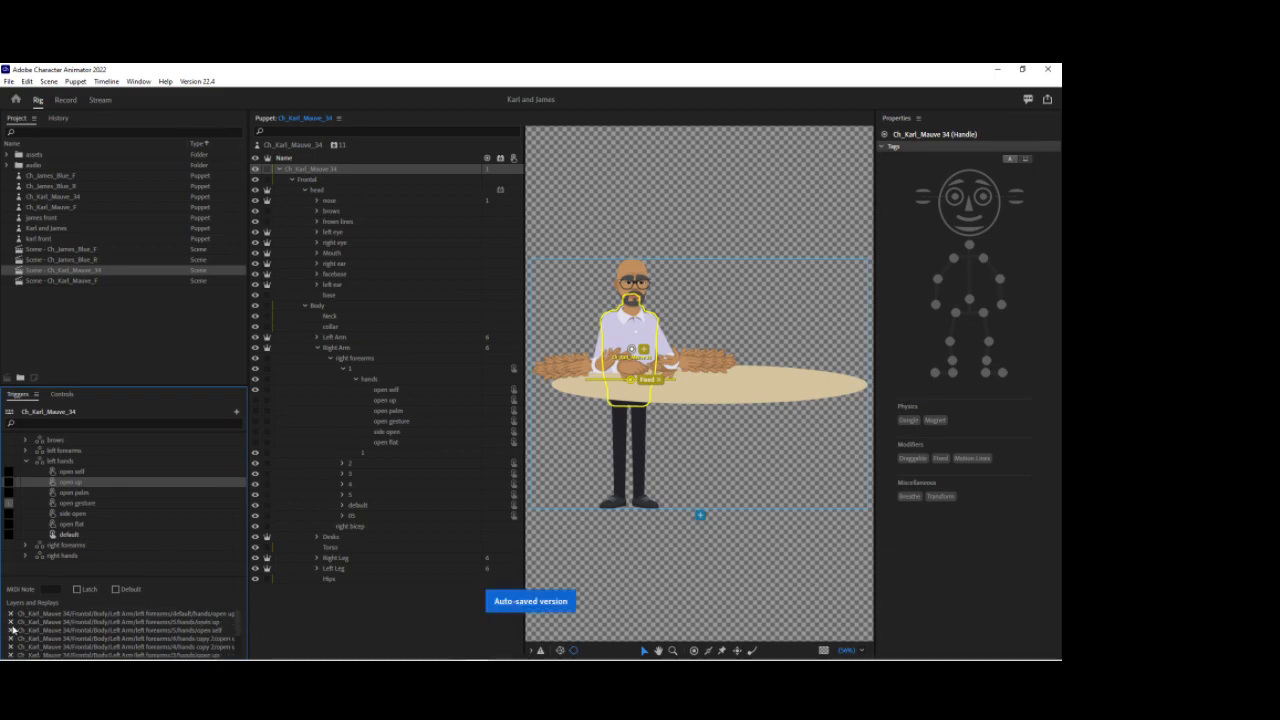
pyautogui.click(11, 632)
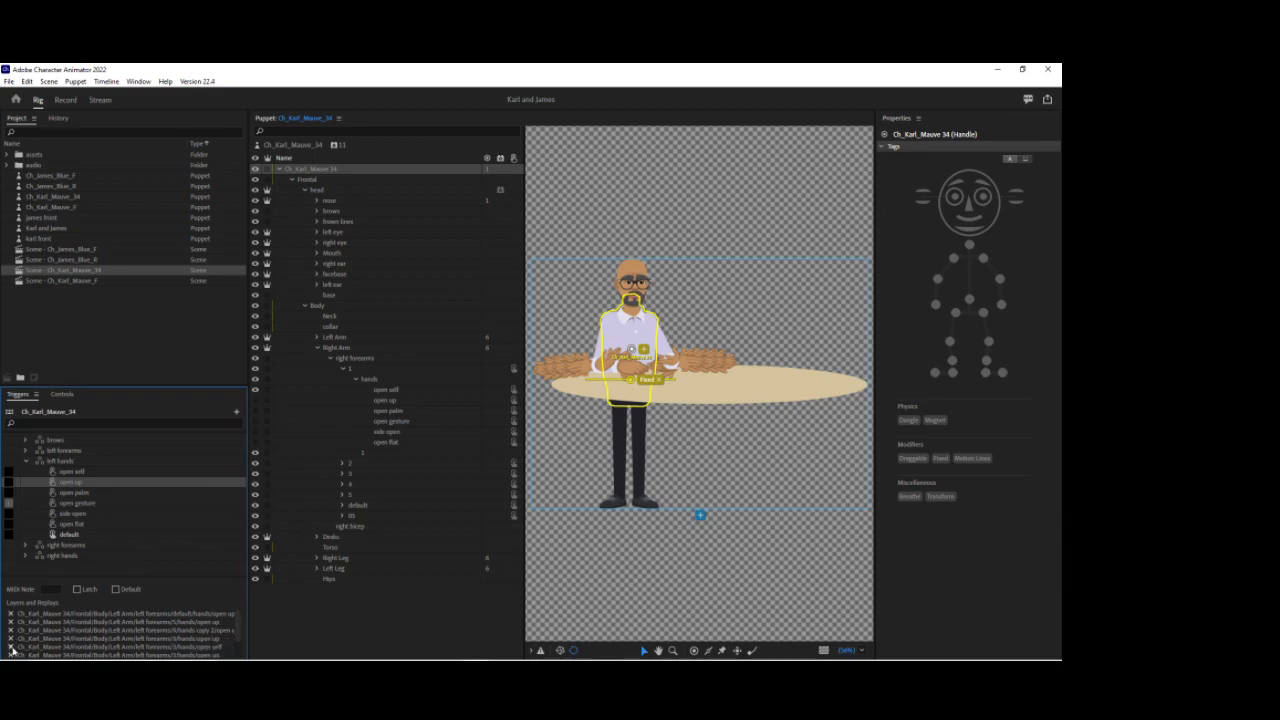
pyautogui.click(11, 647)
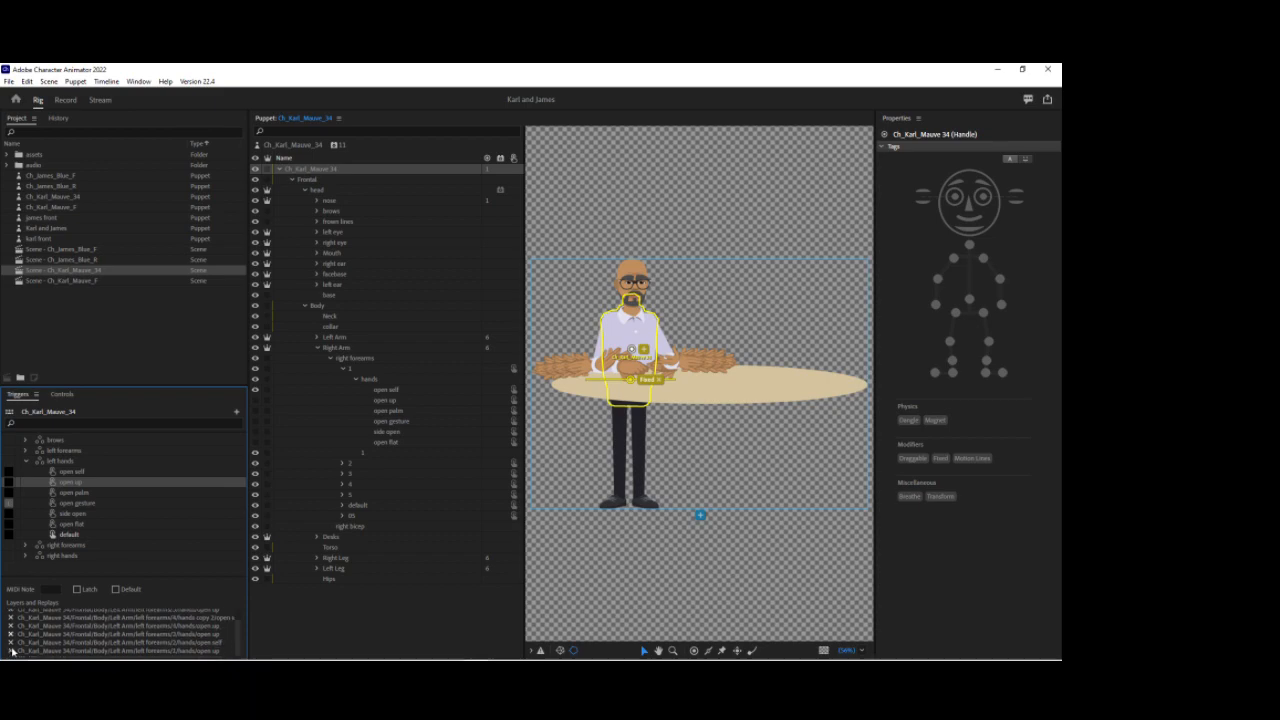
pyautogui.click(11, 647)
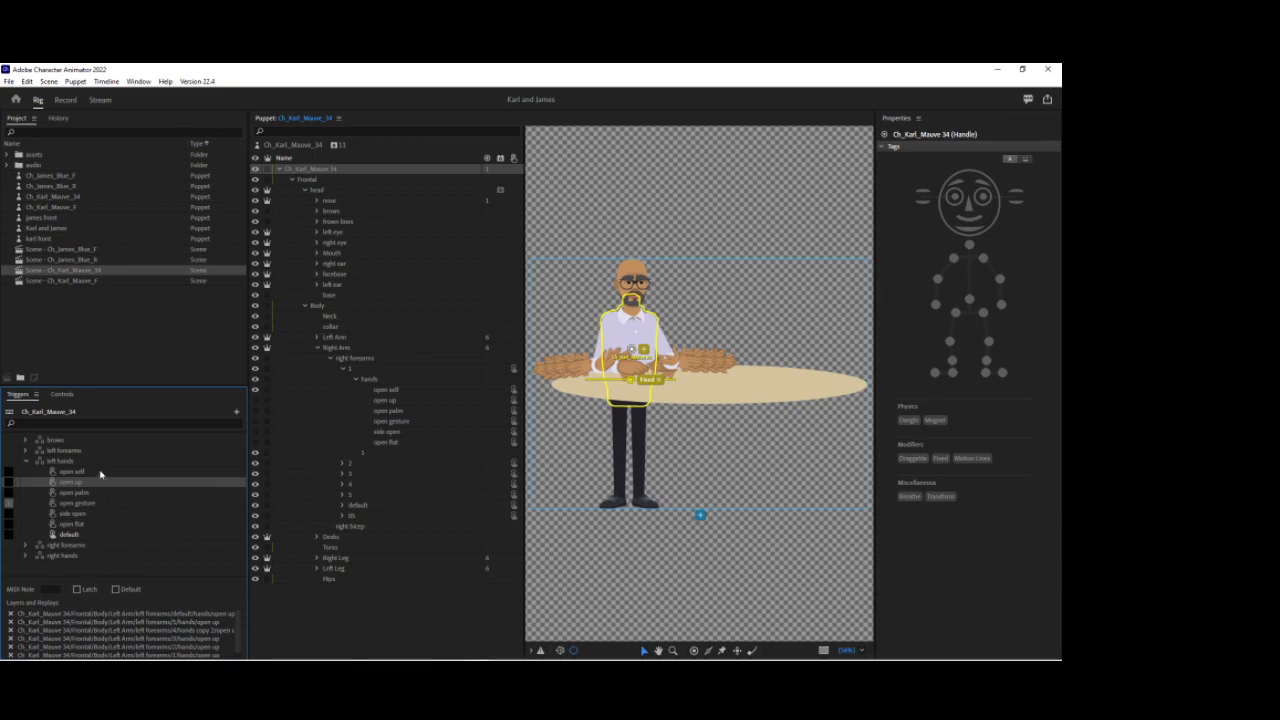
# Step: Select the open self swap and expand the right forearm pose groups and their hands layers in the puppet
pyautogui.click(100, 473)
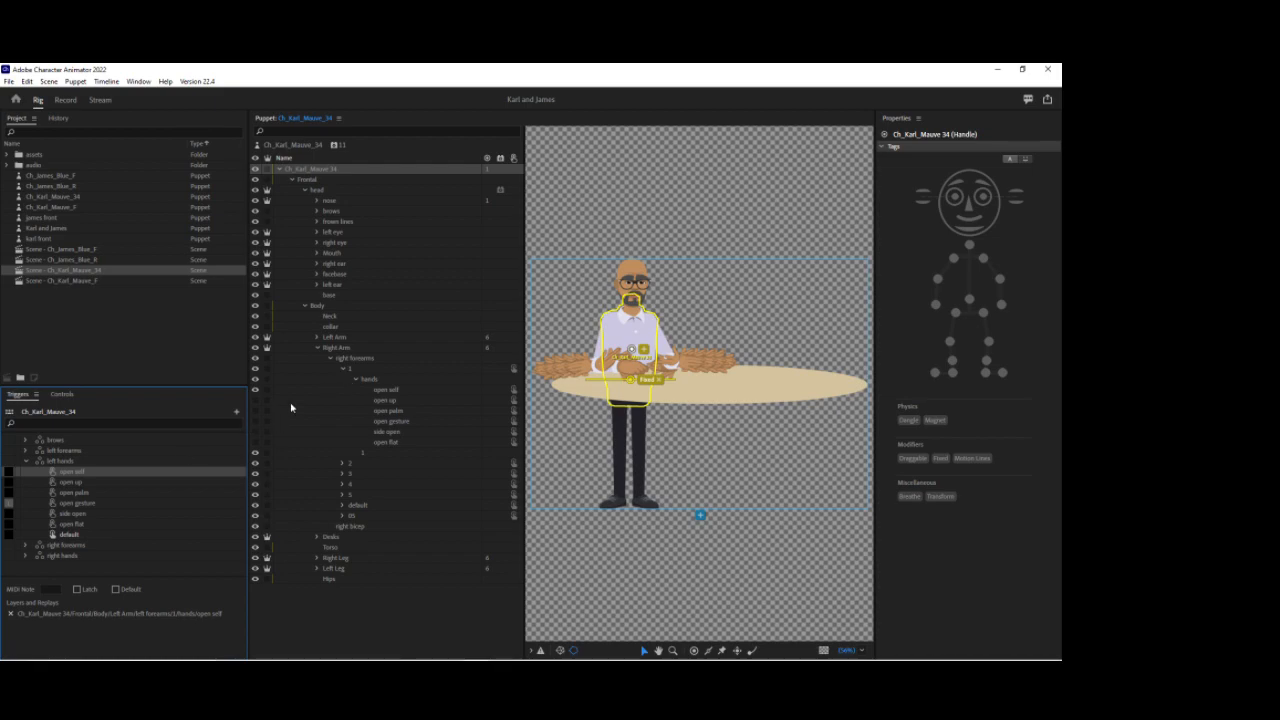
pyautogui.click(342, 369)
pyautogui.click(343, 379)
pyautogui.click(343, 410)
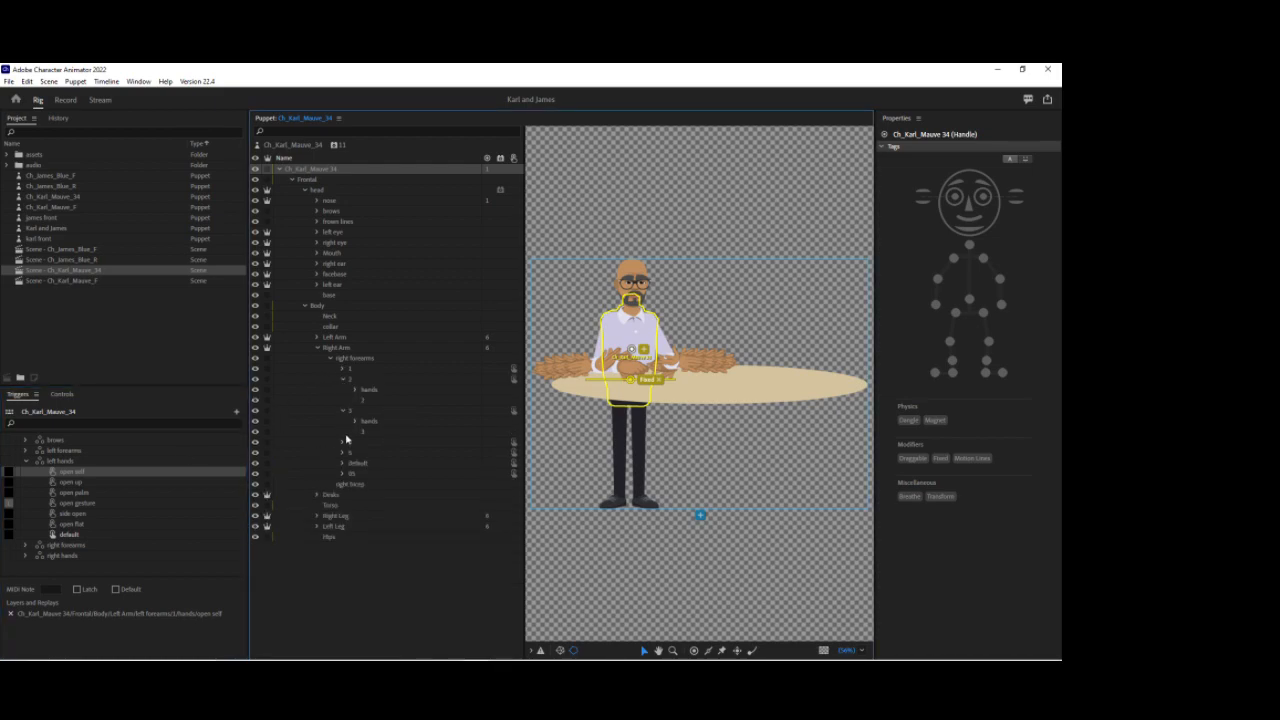
pyautogui.click(343, 441)
pyautogui.click(343, 473)
pyautogui.click(343, 505)
pyautogui.click(343, 537)
pyautogui.click(354, 390)
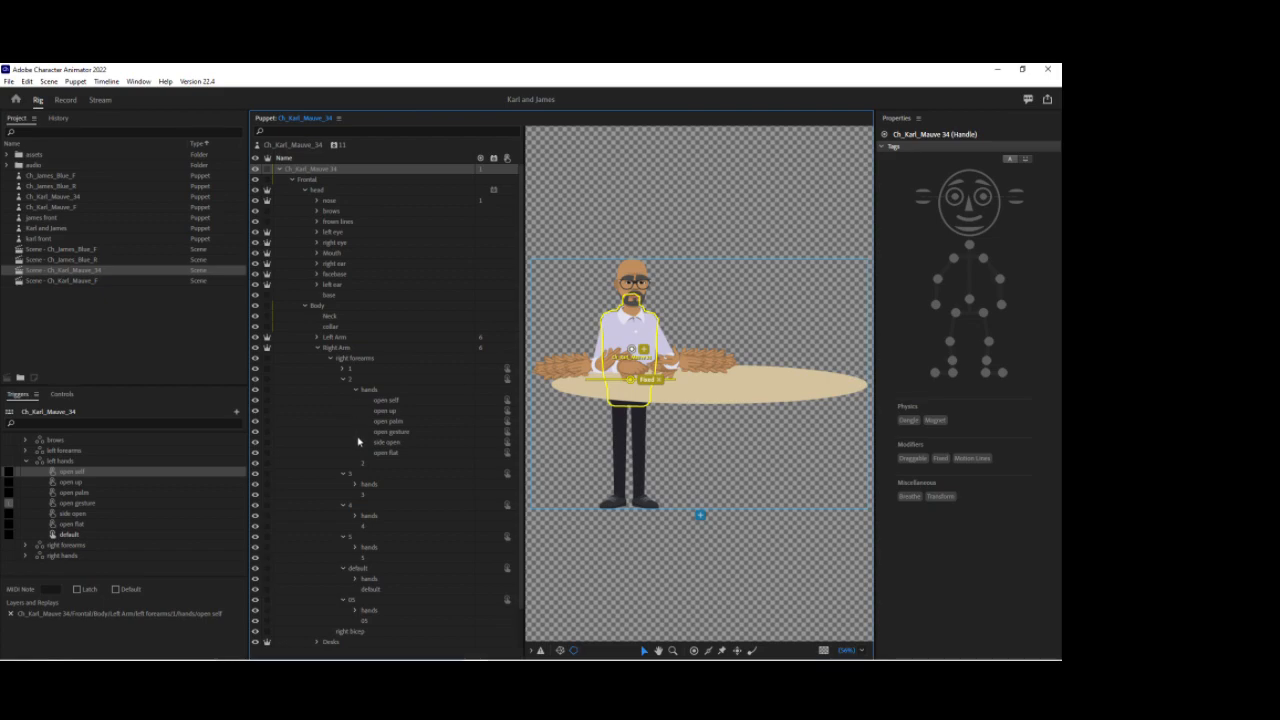
pyautogui.scroll(-1, 387, 432)
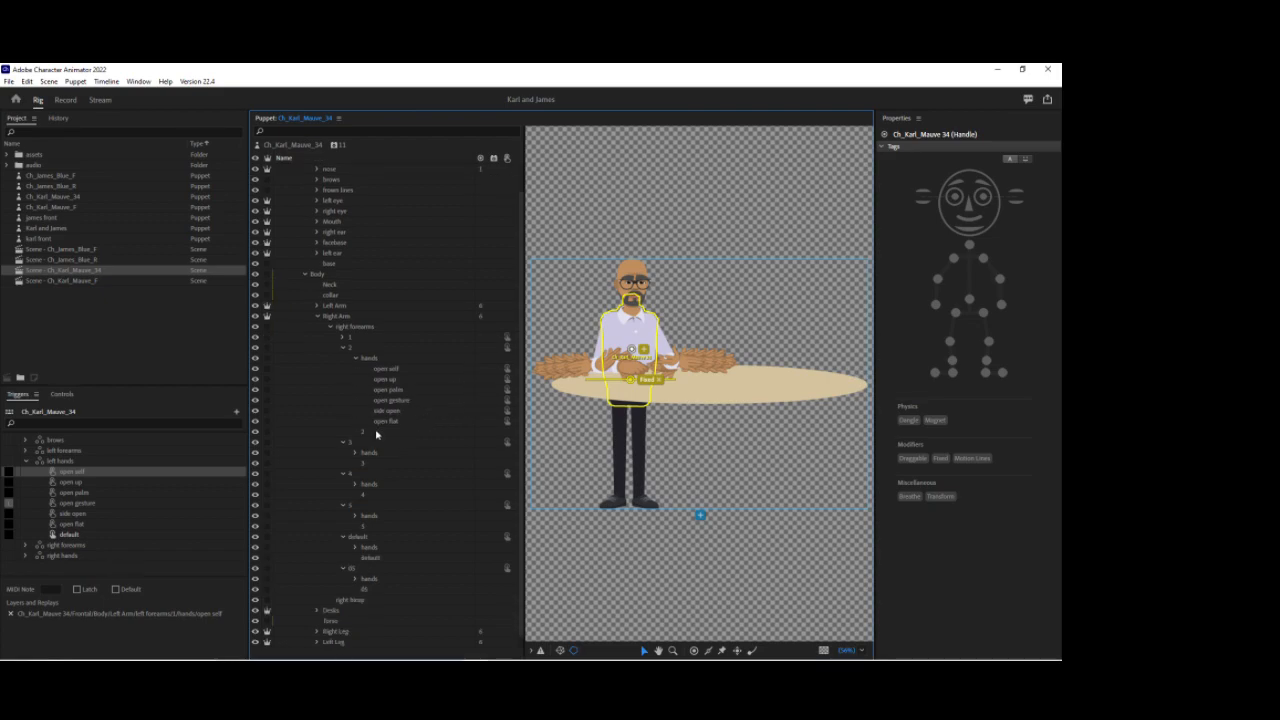
pyautogui.click(354, 453)
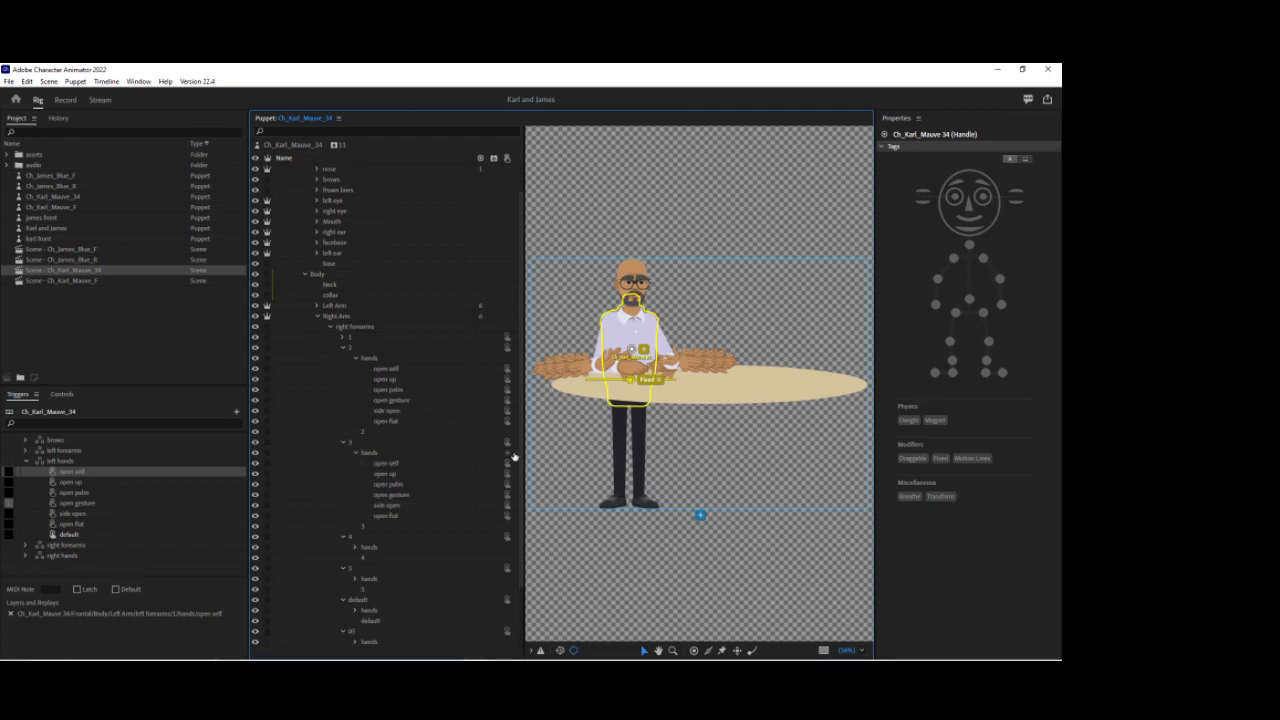
pyautogui.scroll(-2, 449, 491)
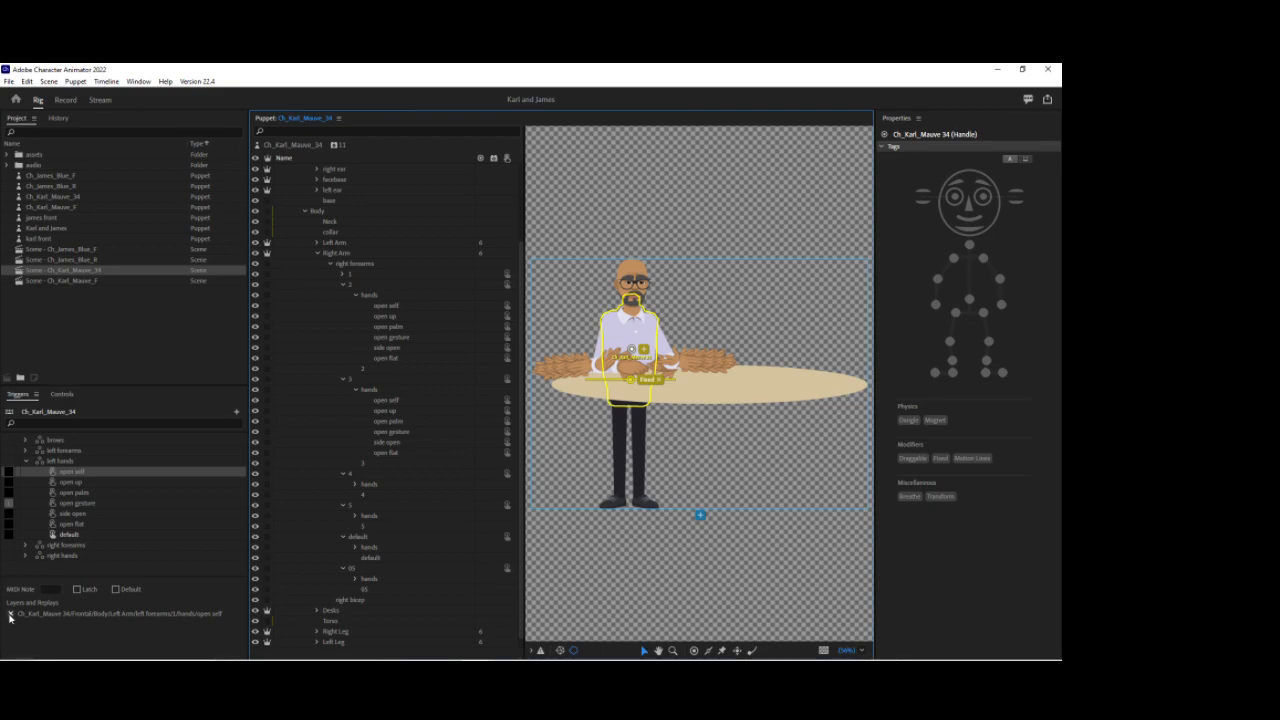
# Step: Expand the remaining right forearm hands groups, including default and 05, and reselect the open self swap
pyautogui.click(50, 461)
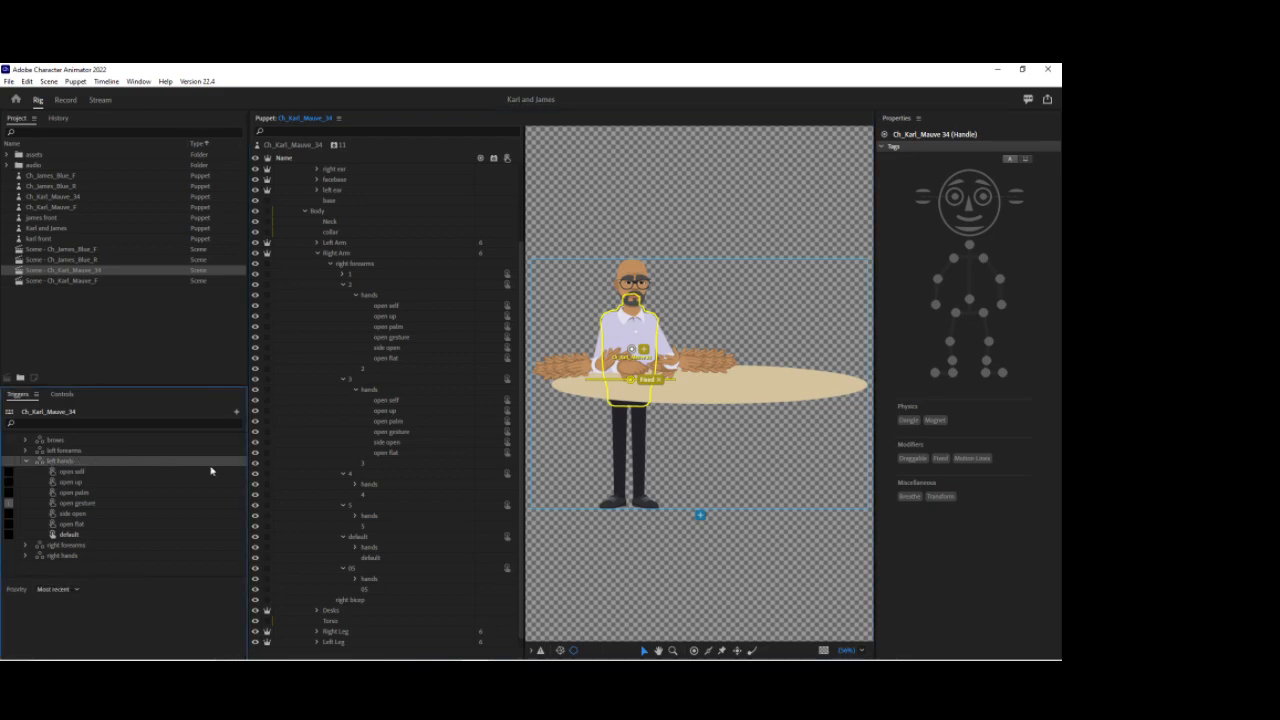
pyautogui.click(356, 485)
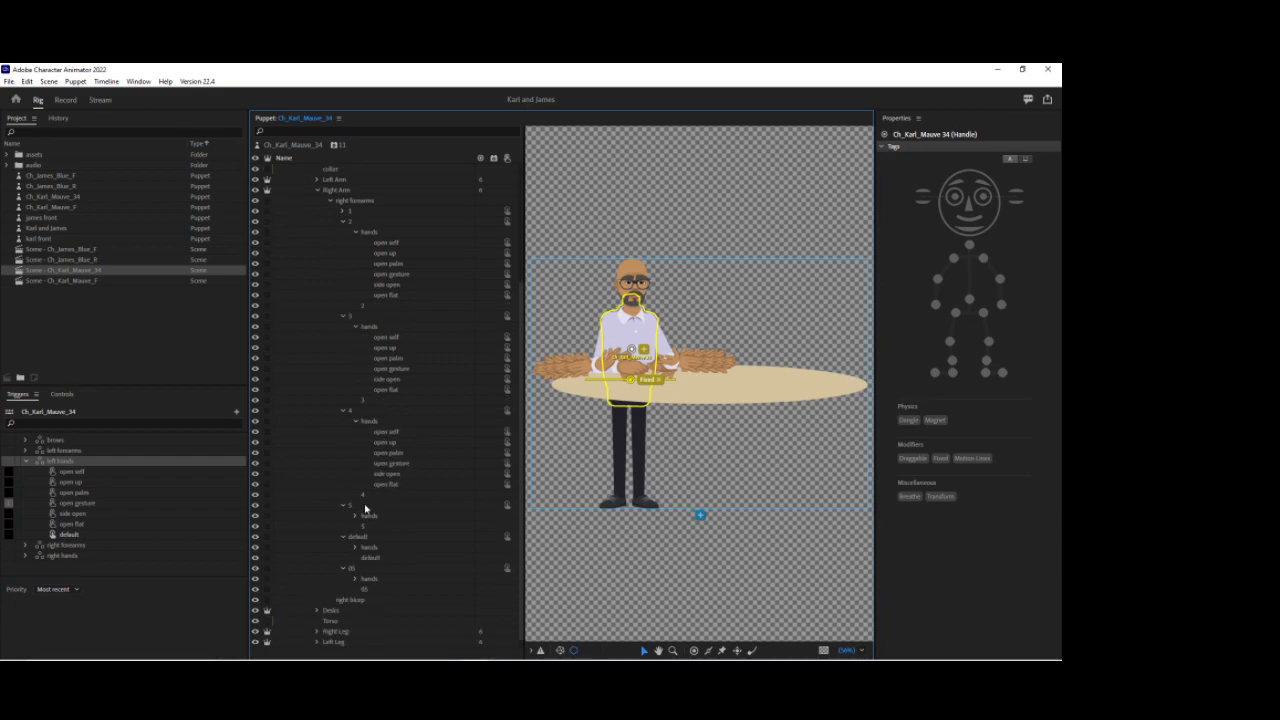
pyautogui.click(355, 516)
pyautogui.scroll(-2, 357, 551)
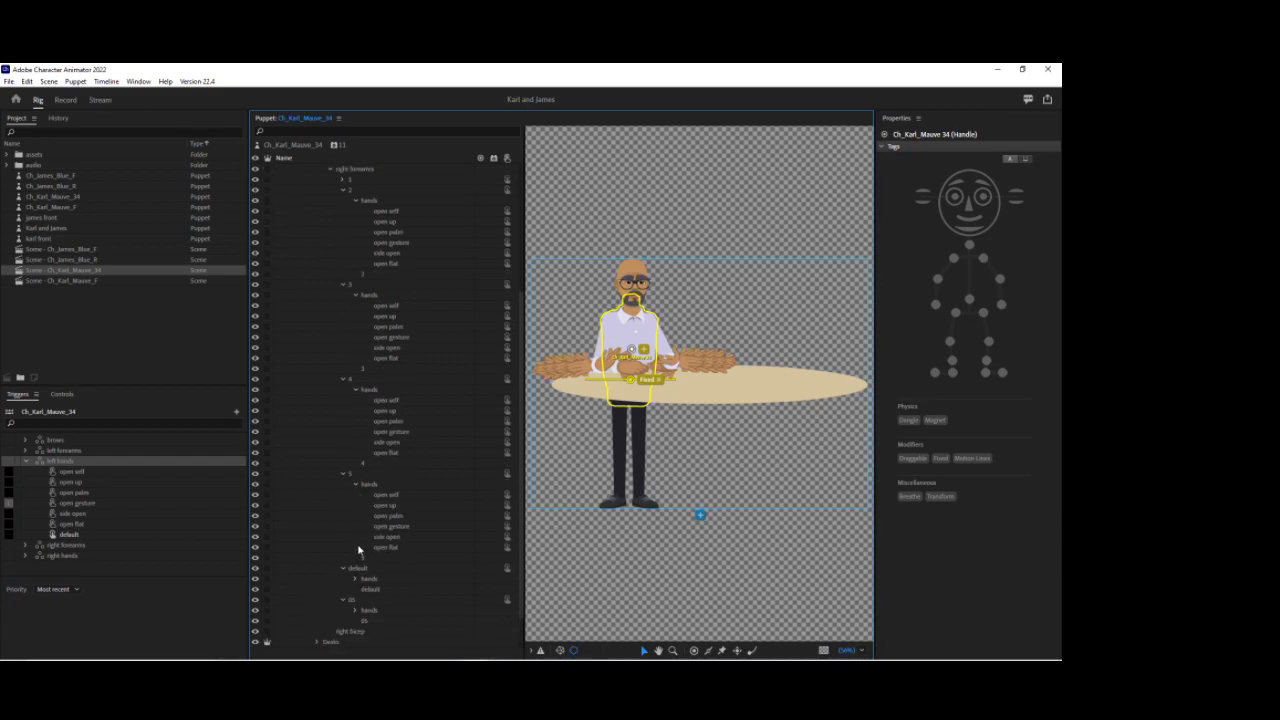
pyautogui.click(355, 547)
pyautogui.scroll(-1, 390, 549)
pyautogui.scroll(-2, 400, 553)
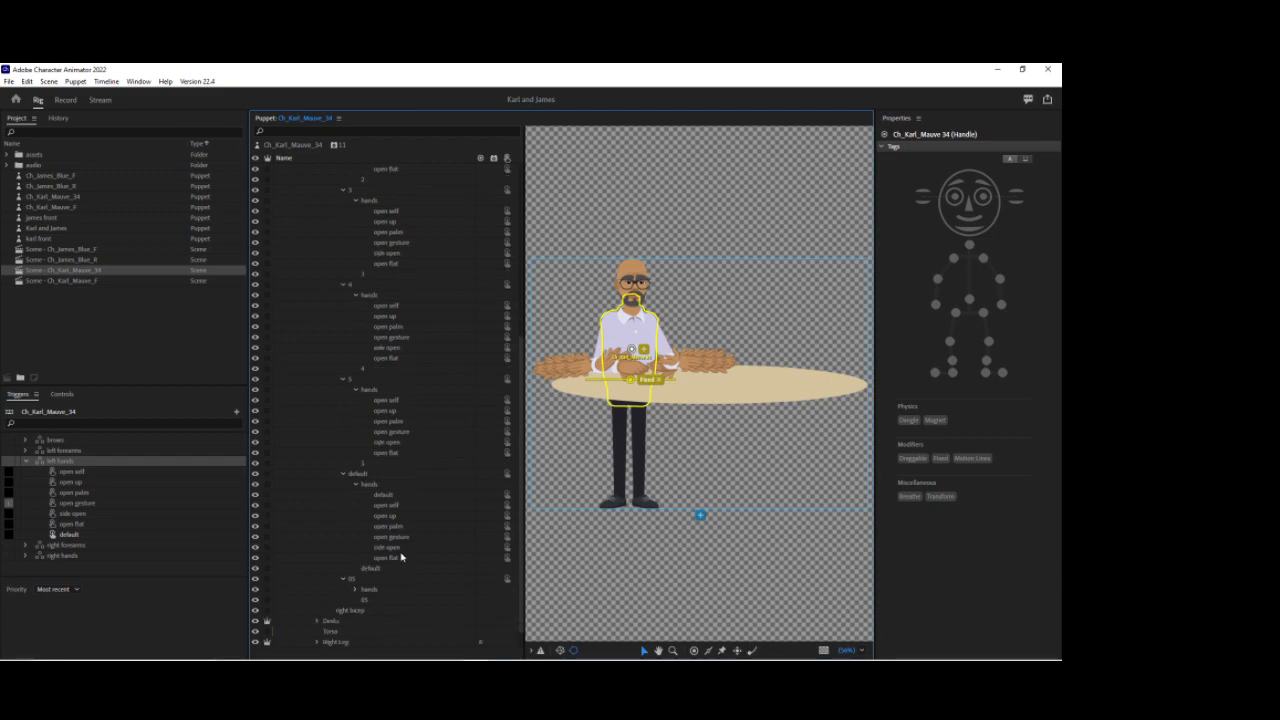
pyautogui.click(355, 569)
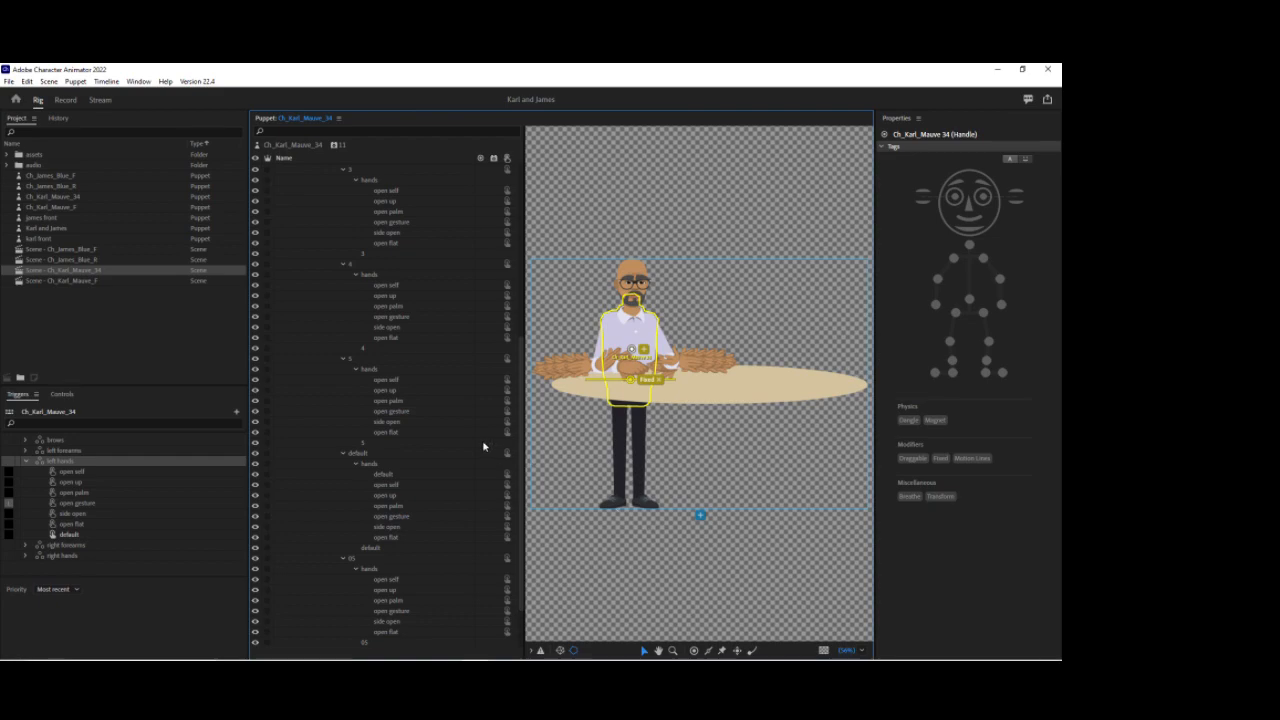
pyautogui.click(71, 473)
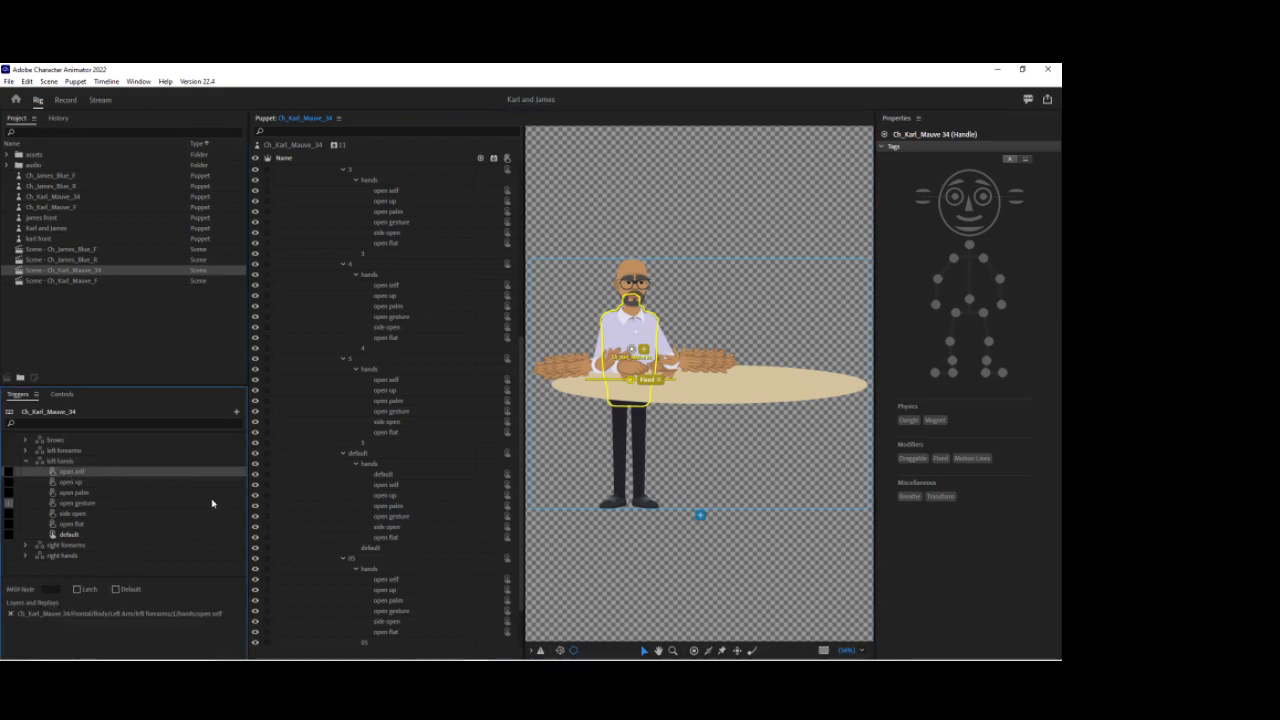
pyautogui.scroll(5, 349, 266)
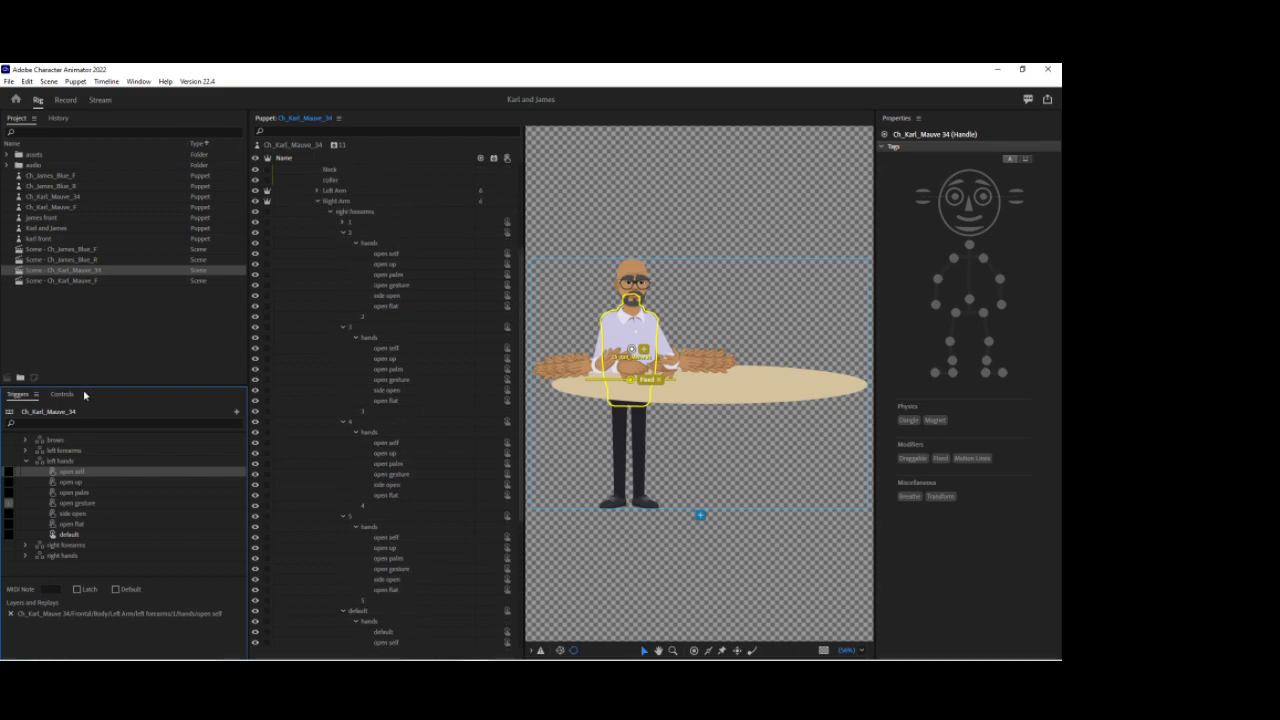
# Step: Expand the Left Arm's left forearms groups 1 and 2 and their hands layers in the puppet
pyautogui.click(318, 201)
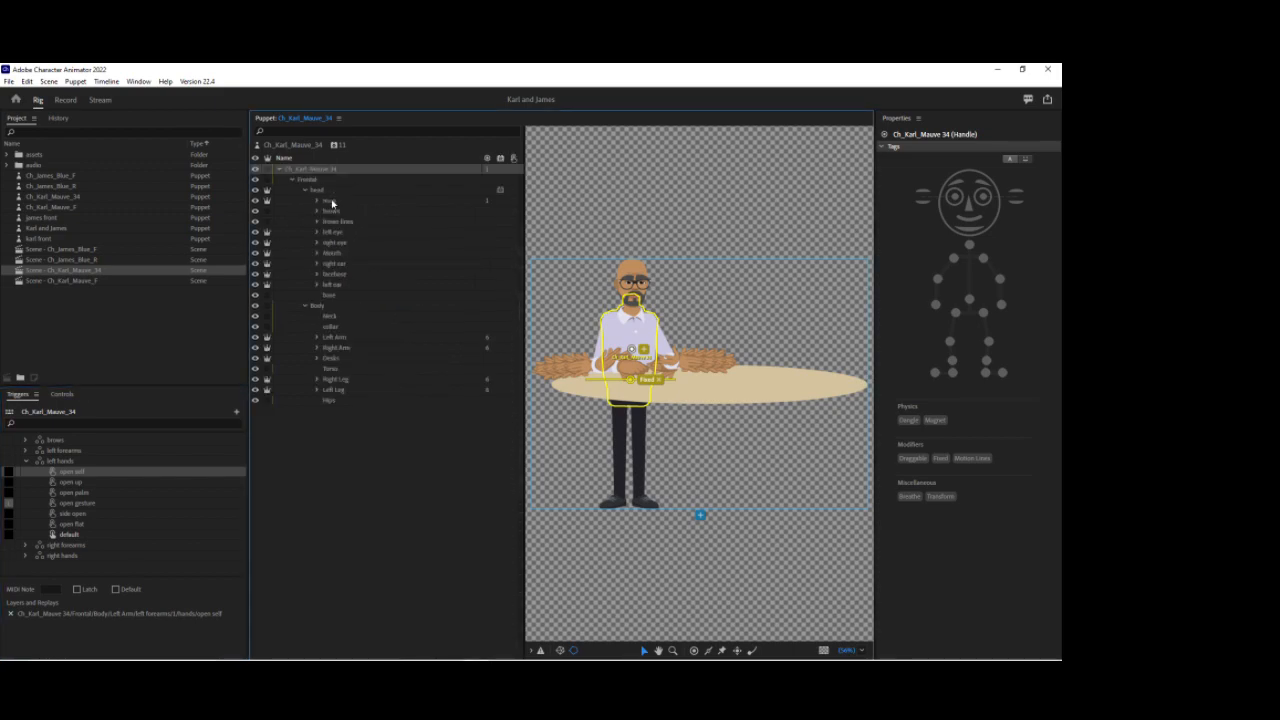
pyautogui.click(318, 337)
pyautogui.click(333, 348)
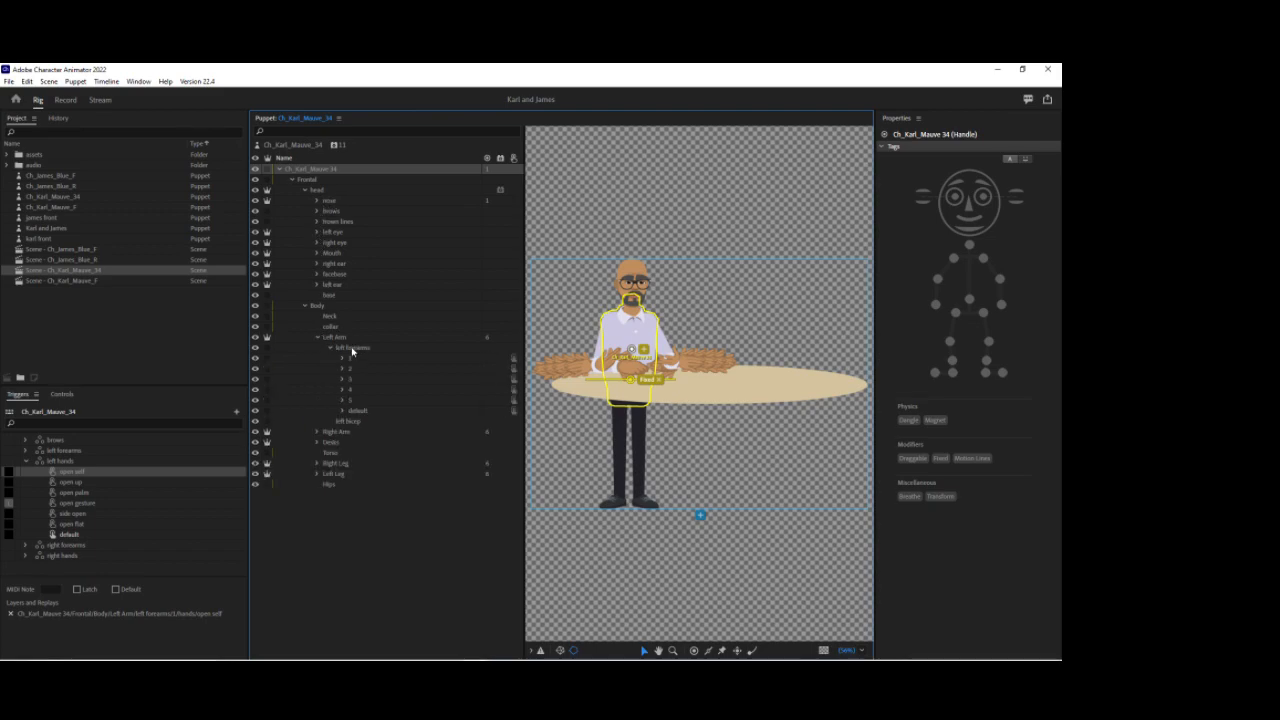
pyautogui.click(343, 359)
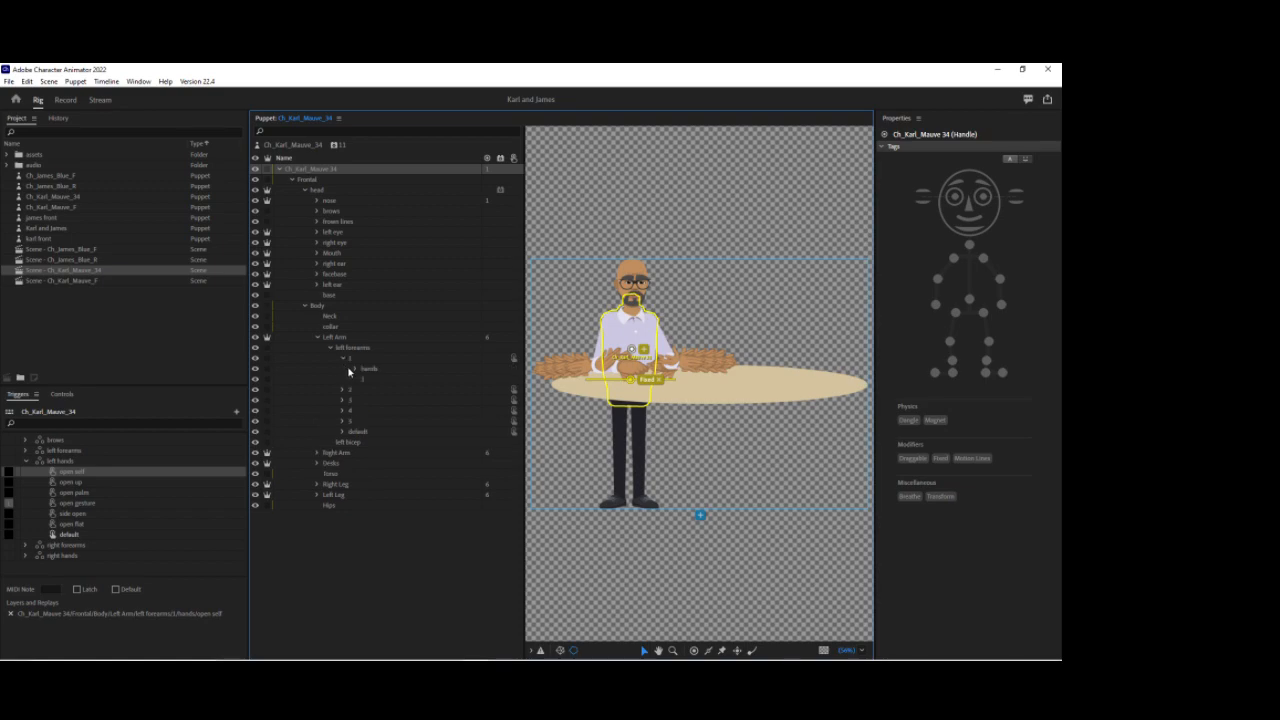
pyautogui.click(355, 368)
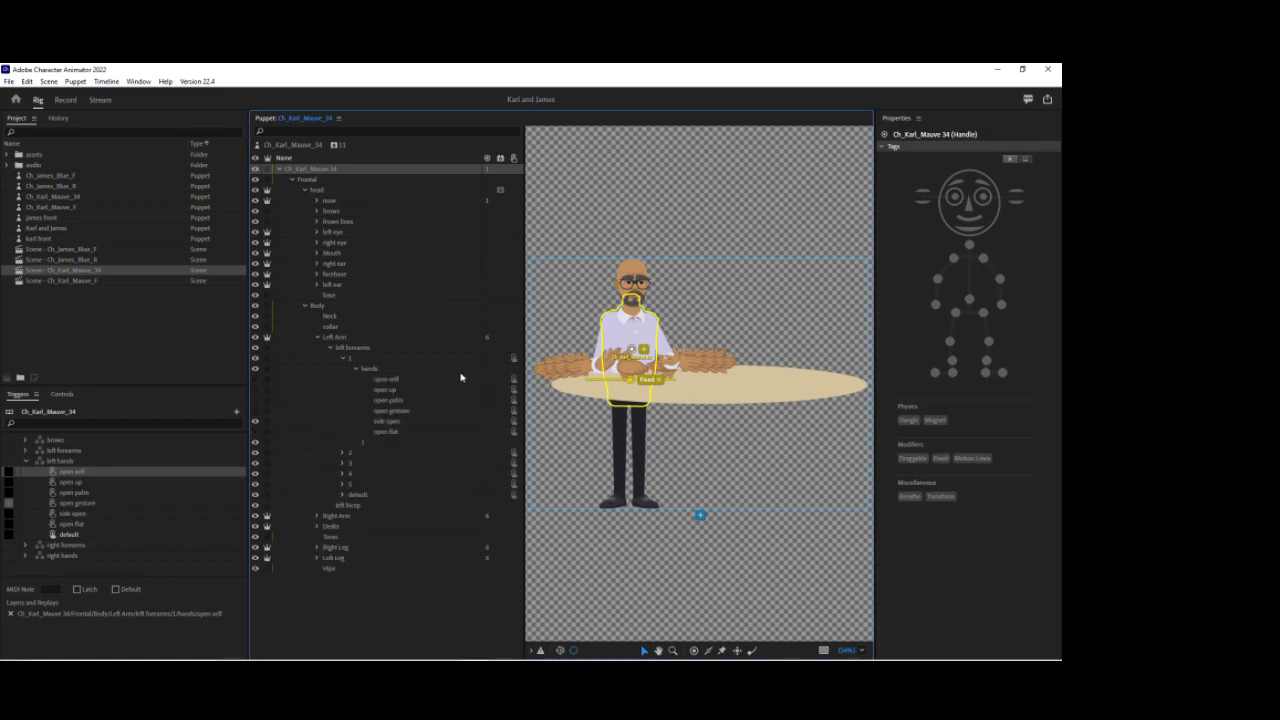
pyautogui.click(355, 368)
pyautogui.click(343, 391)
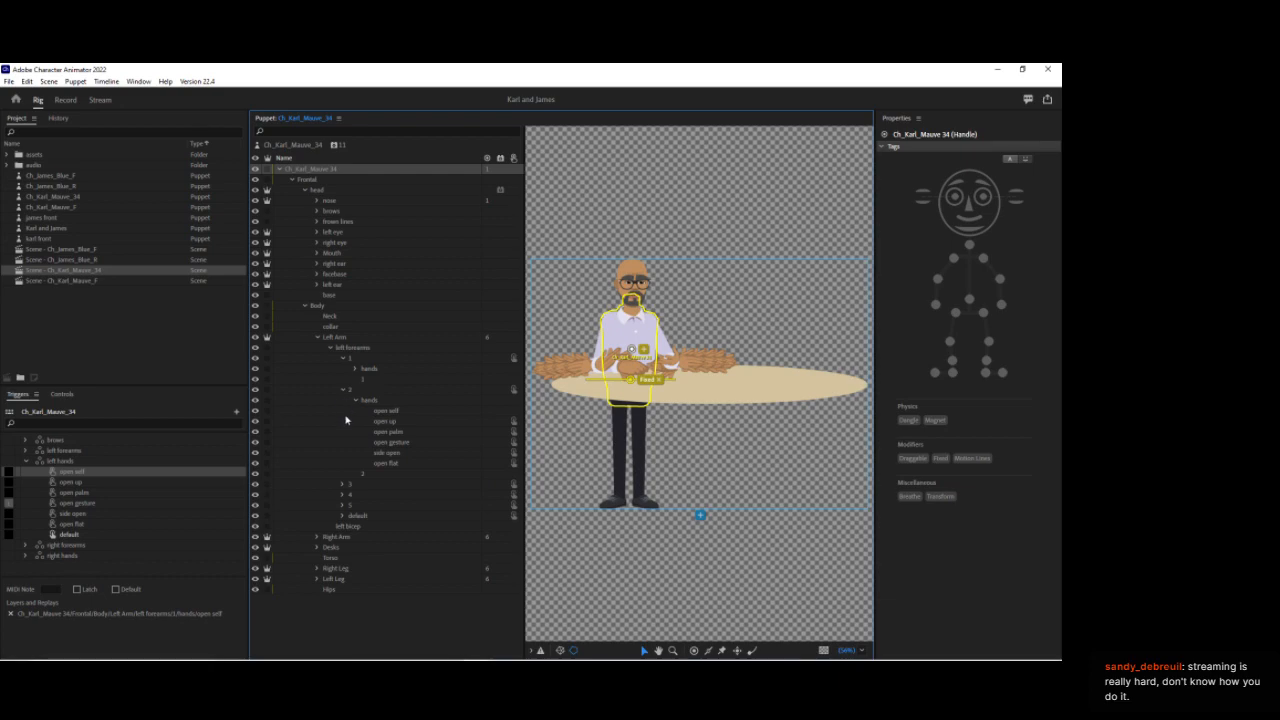
# Step: Select the open up and open self layers and expand the left forearms groups 3, 4 and 5 with their hands
pyautogui.click(511, 421)
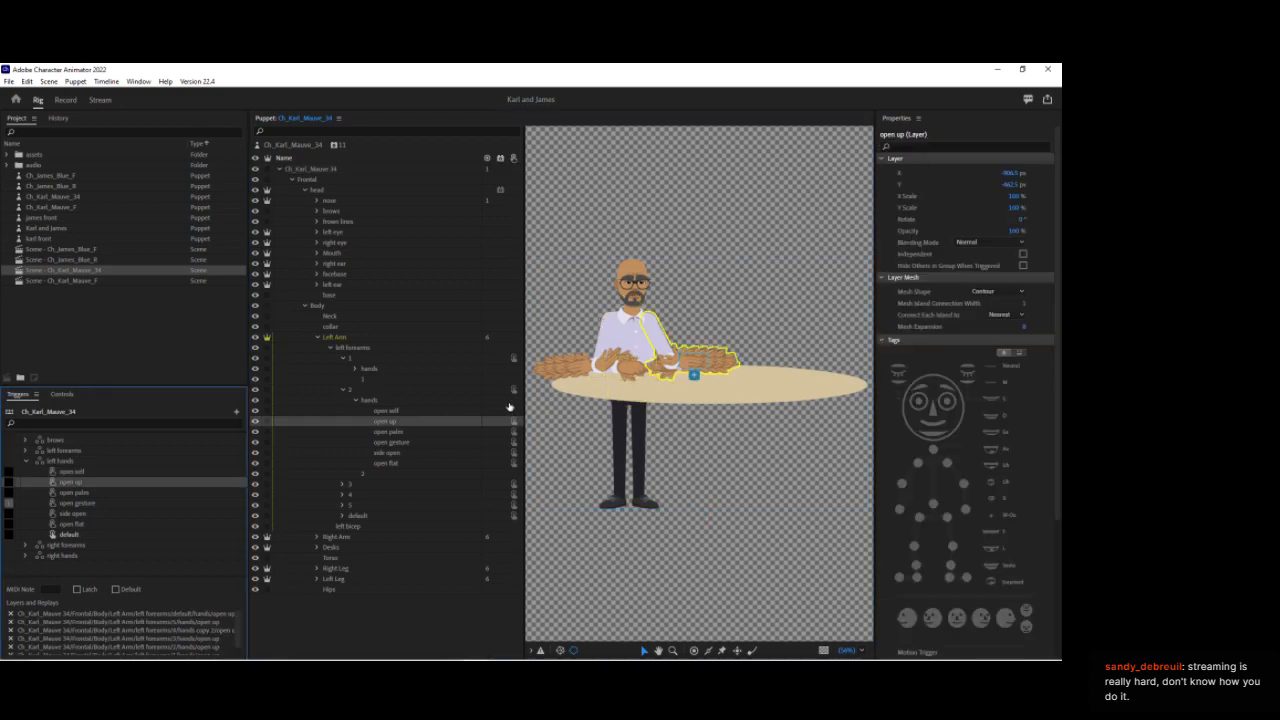
pyautogui.click(436, 412)
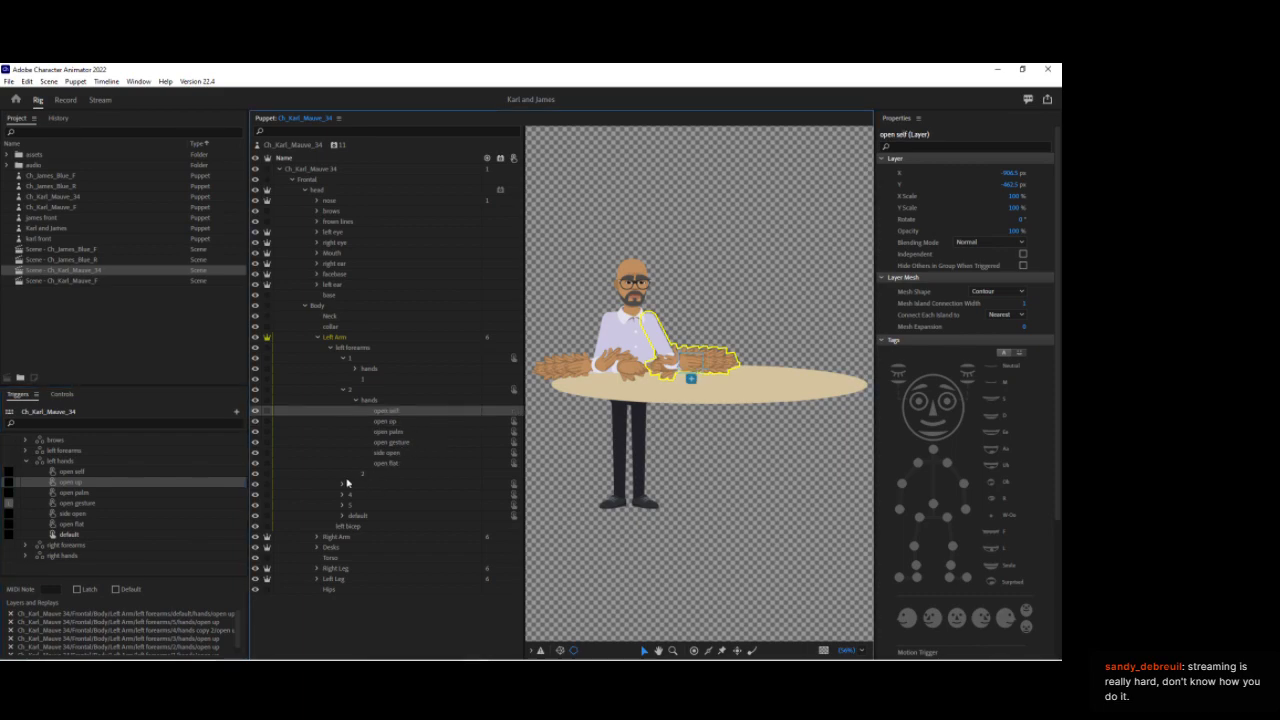
pyautogui.click(342, 485)
pyautogui.click(342, 579)
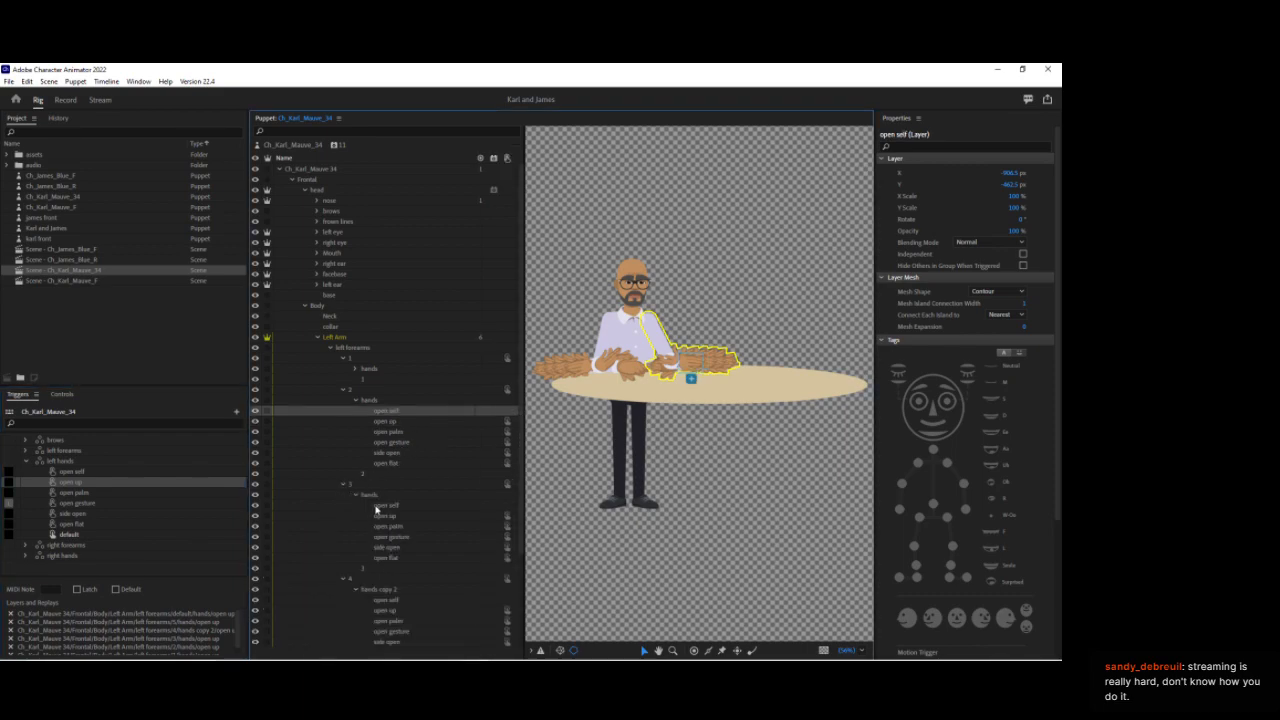
pyautogui.scroll(-3, 365, 515)
pyautogui.click(342, 579)
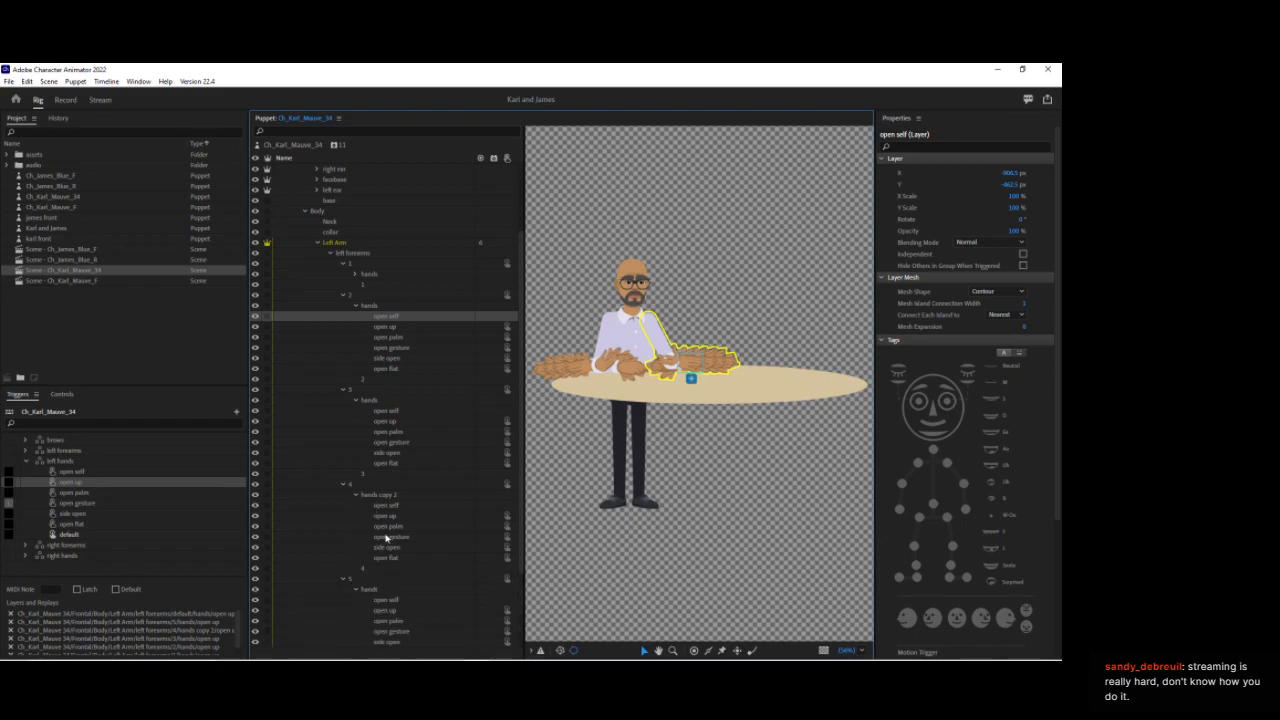
pyautogui.scroll(-3, 337, 566)
pyautogui.click(342, 579)
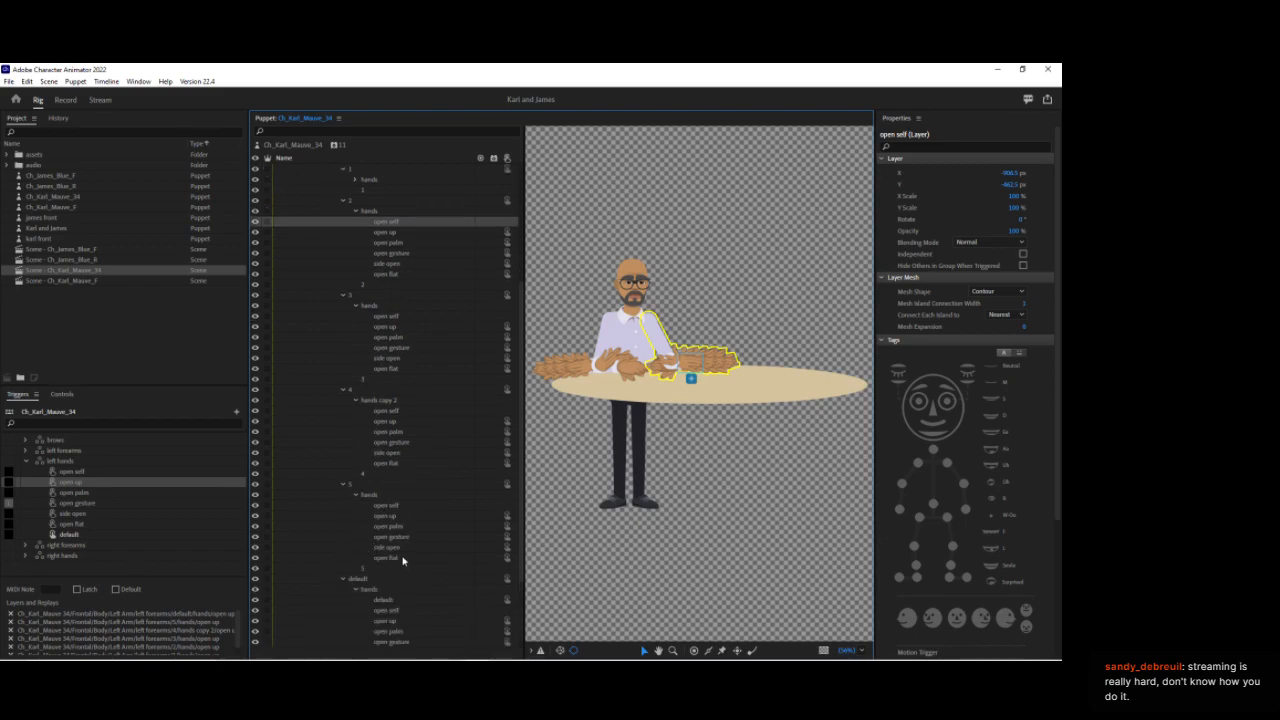
pyautogui.scroll(2, 398, 545)
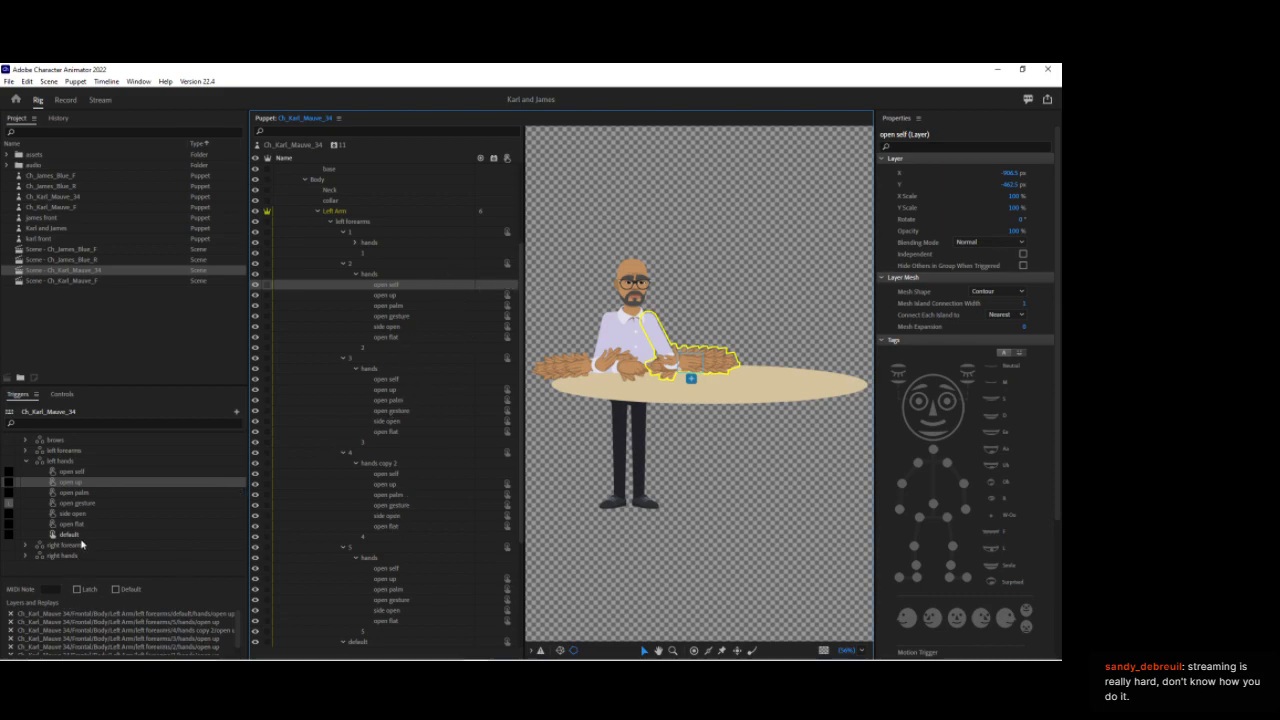
# Step: Select the open self swap and add the open self layers from left forearms groups 3, 4, 5 and default to it
pyautogui.click(88, 485)
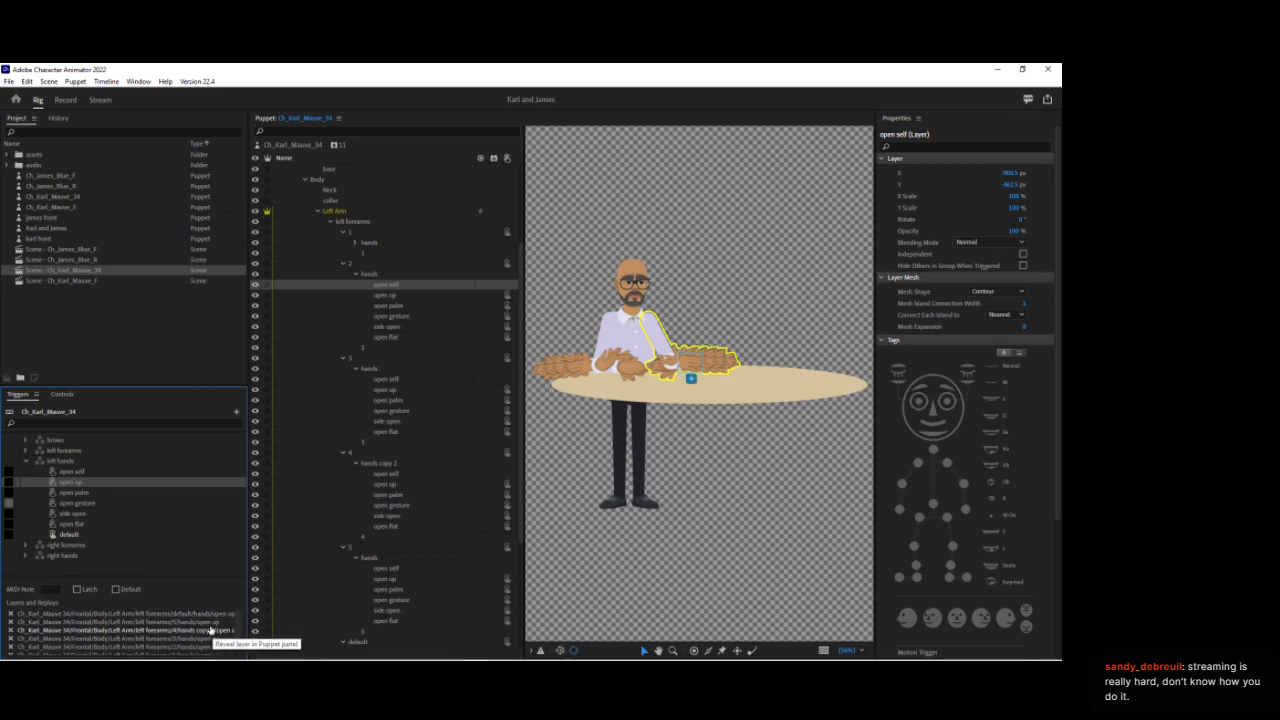
pyautogui.click(82, 471)
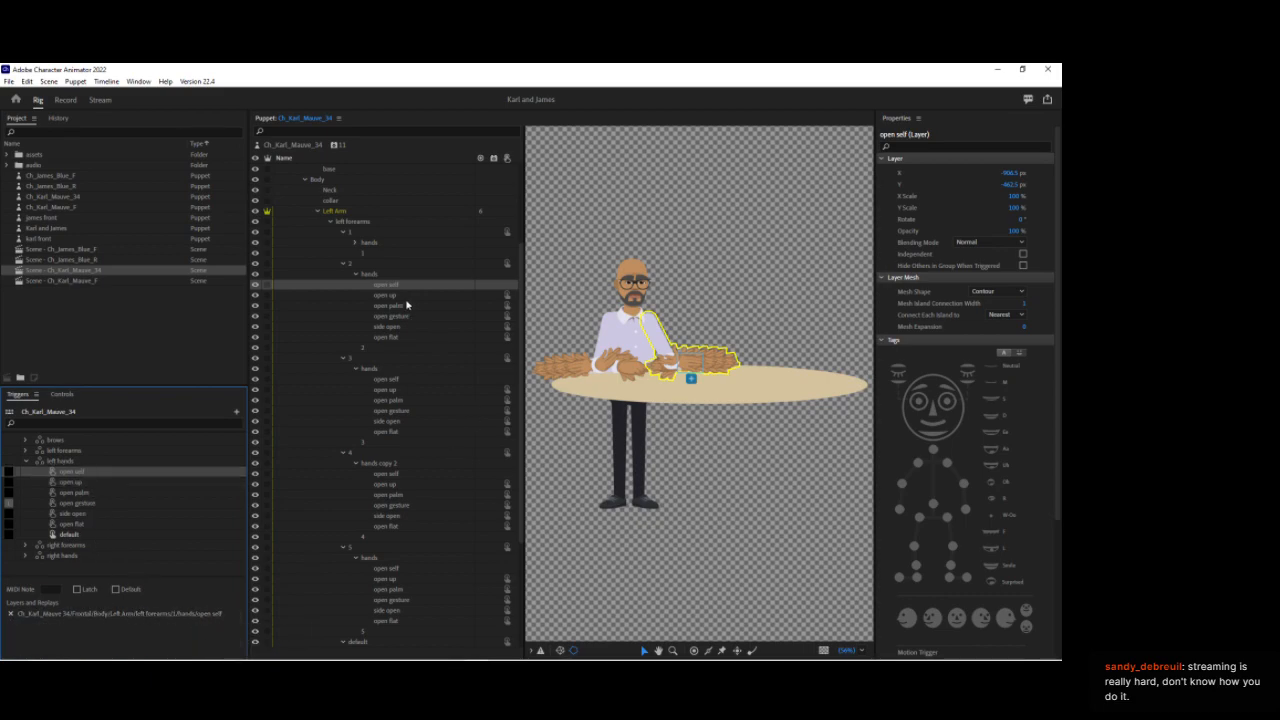
pyautogui.click(385, 381)
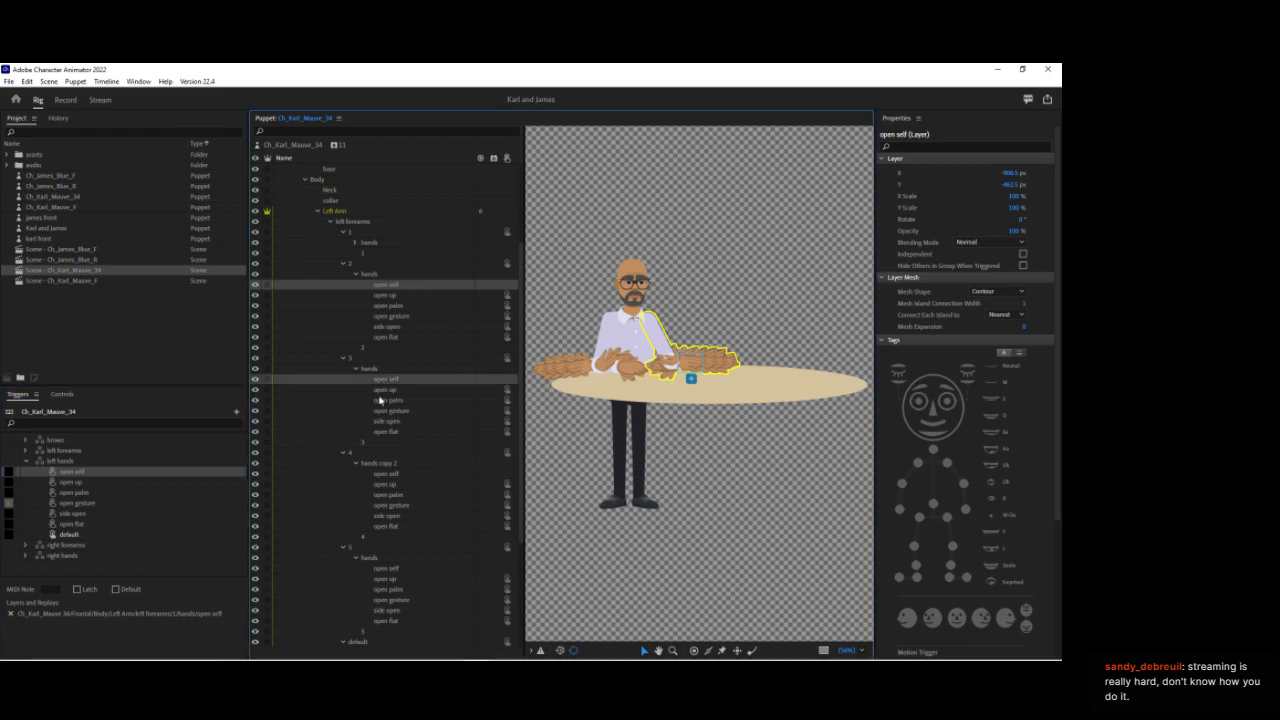
pyautogui.keyDown('ctrl'); pyautogui.click(388, 474); pyautogui.keyUp('ctrl')
pyautogui.keyDown('ctrl'); pyautogui.click(400, 568); pyautogui.keyUp('ctrl')
pyautogui.scroll(-3, 440, 525)
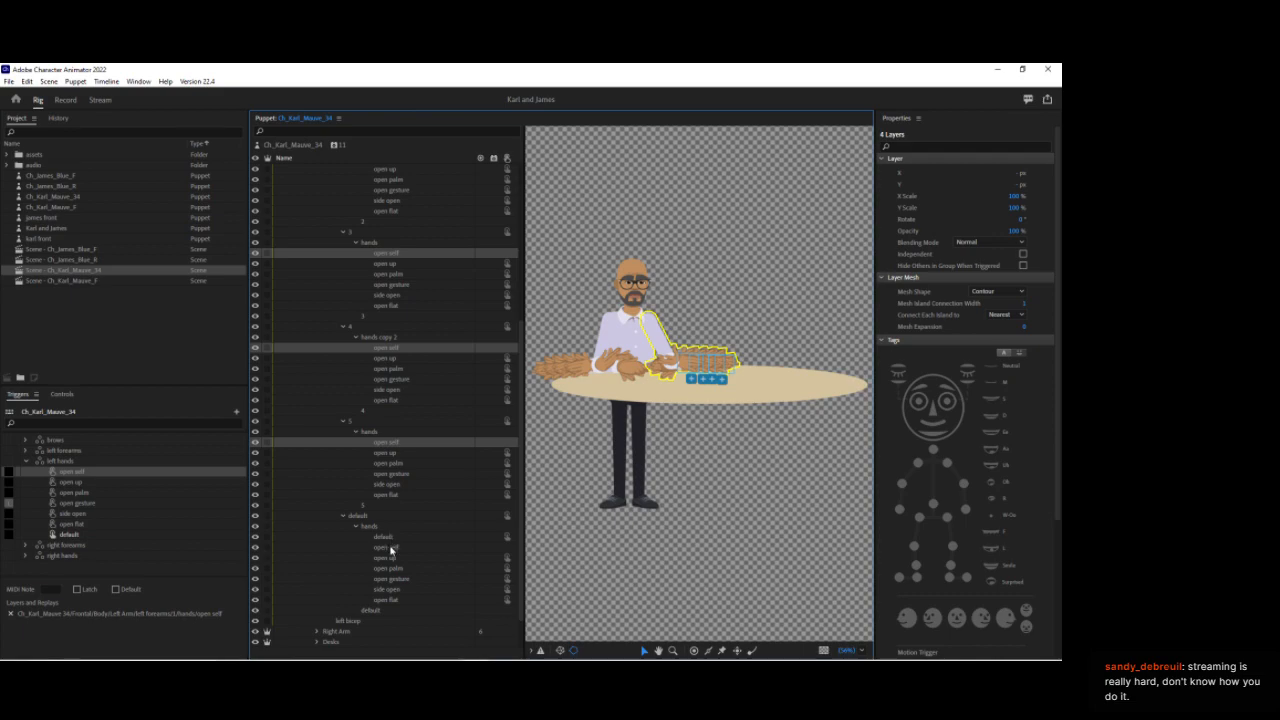
pyautogui.keyDown('ctrl'); pyautogui.click(390, 549); pyautogui.keyUp('ctrl')
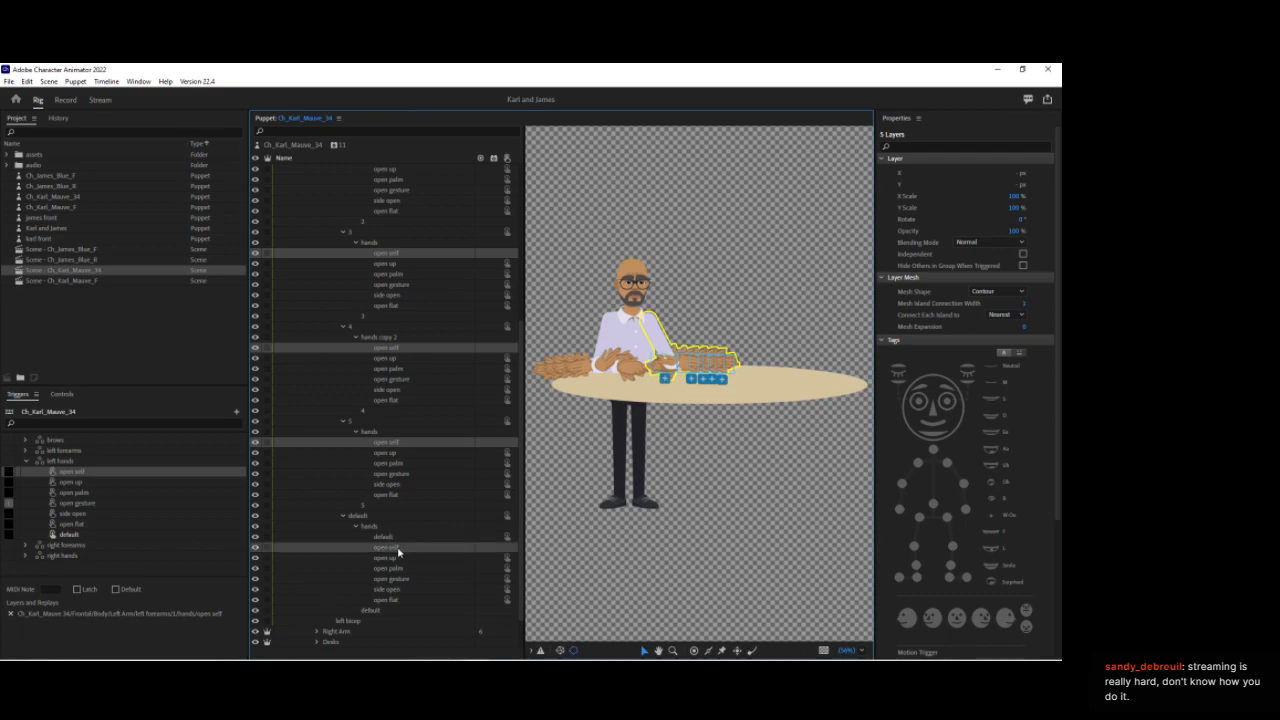
pyautogui.doubleClick(145, 474)
pyautogui.moveTo(144, 475); pyautogui.dragTo(146, 474)
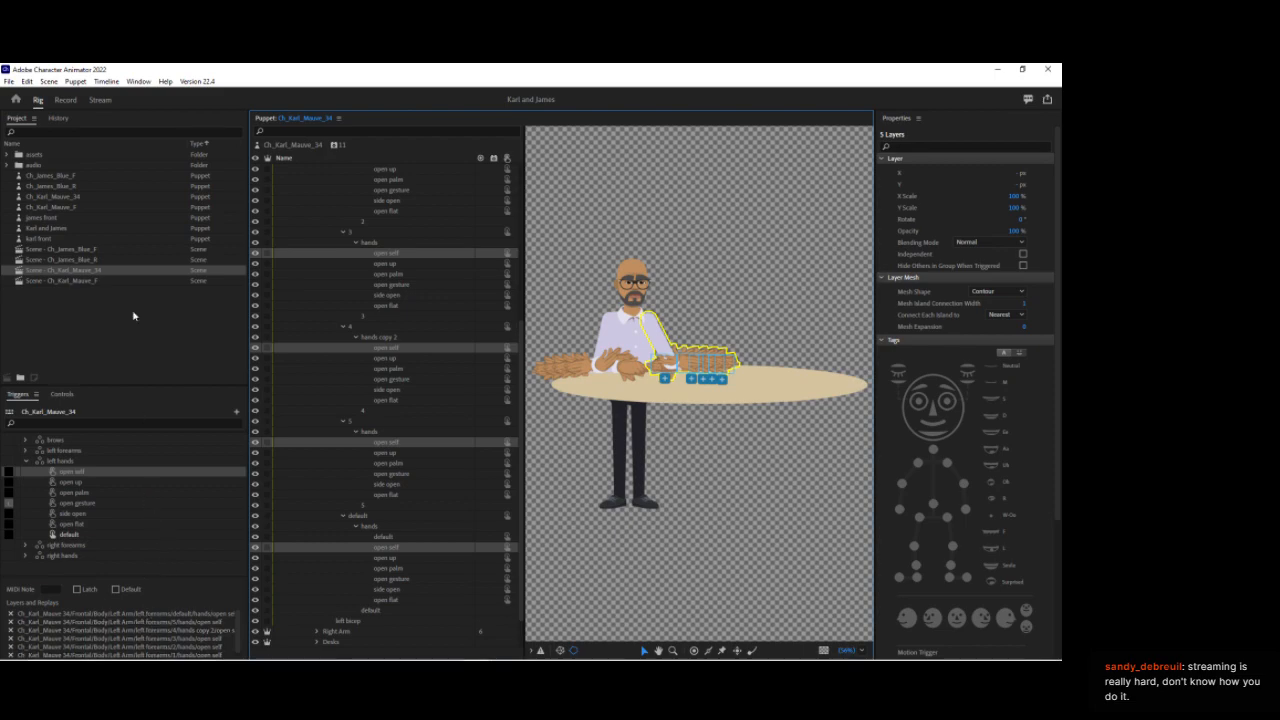
# Step: Switch to Record mode and change the left hands trigger take to open self
pyautogui.click(65, 100)
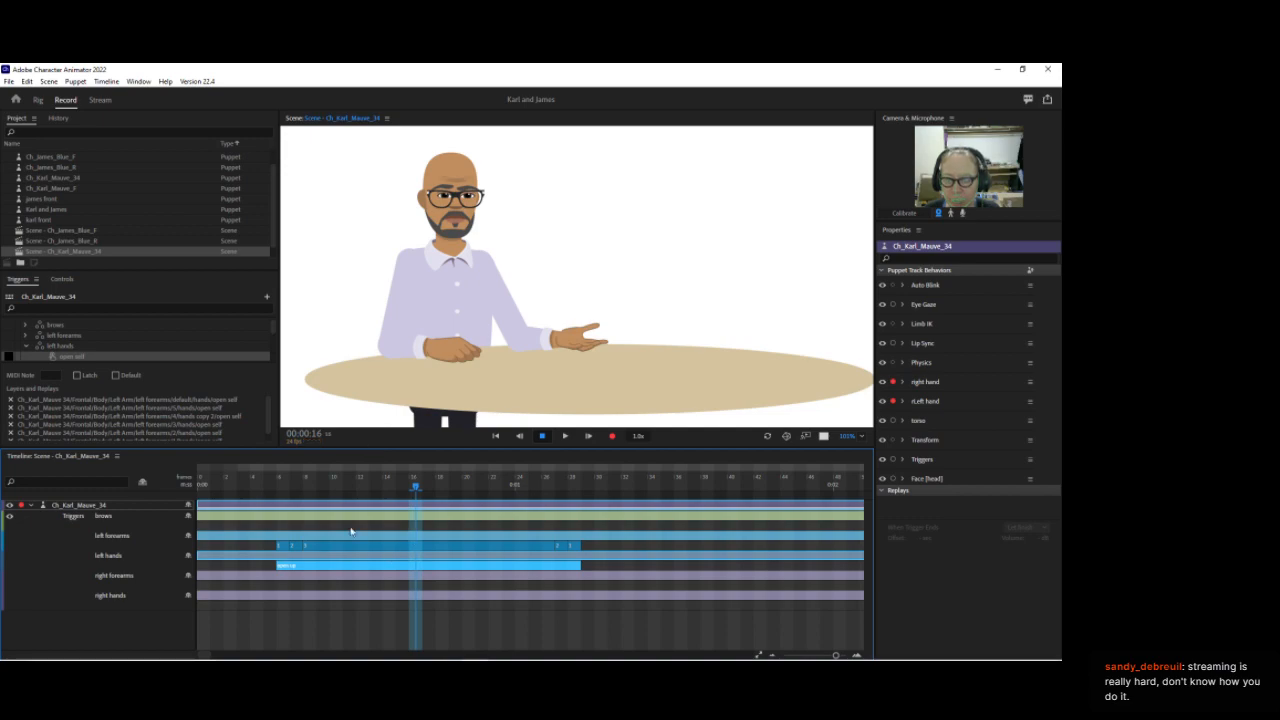
pyautogui.moveTo(323, 482); pyautogui.dragTo(360, 480)
pyautogui.rightClick(359, 566)
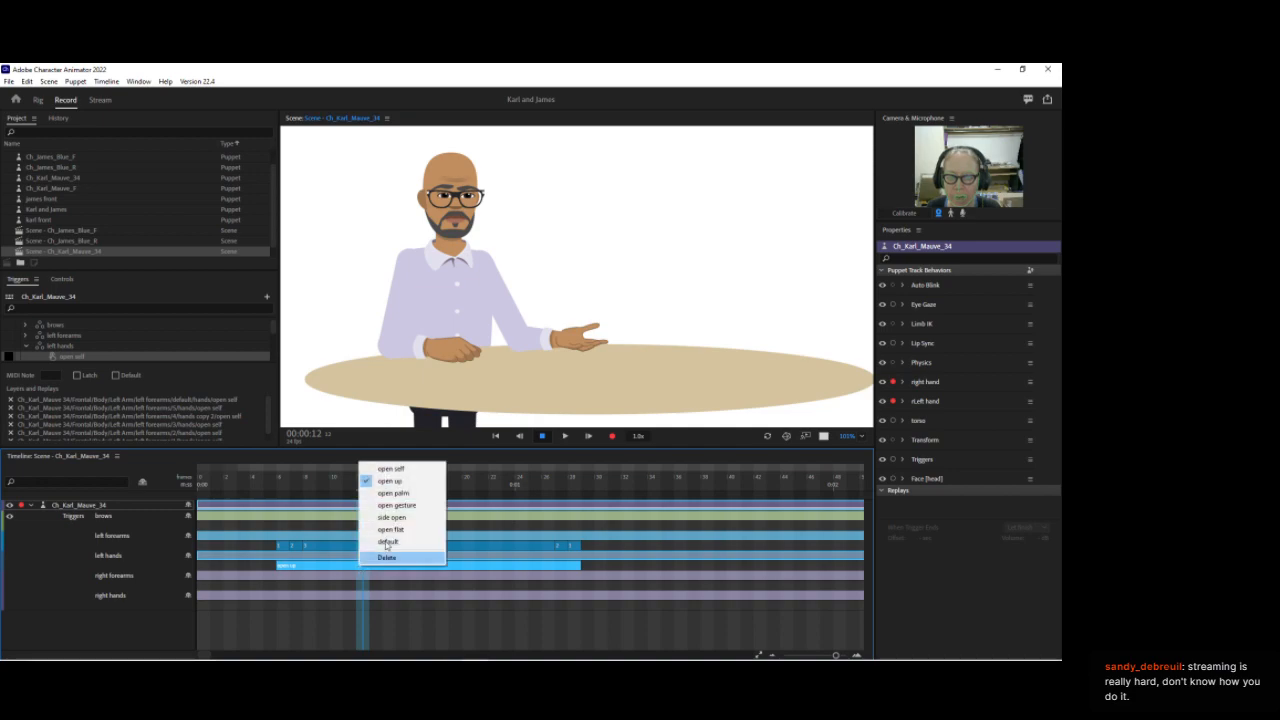
pyautogui.click(390, 468)
# Step: Scrub the timeline to preview the open self hand pose on the puppet
pyautogui.moveTo(277, 485)
pyautogui.mouseDown()
pyautogui.moveTo(287, 479)
pyautogui.moveTo(268, 479)
pyautogui.mouseUp()
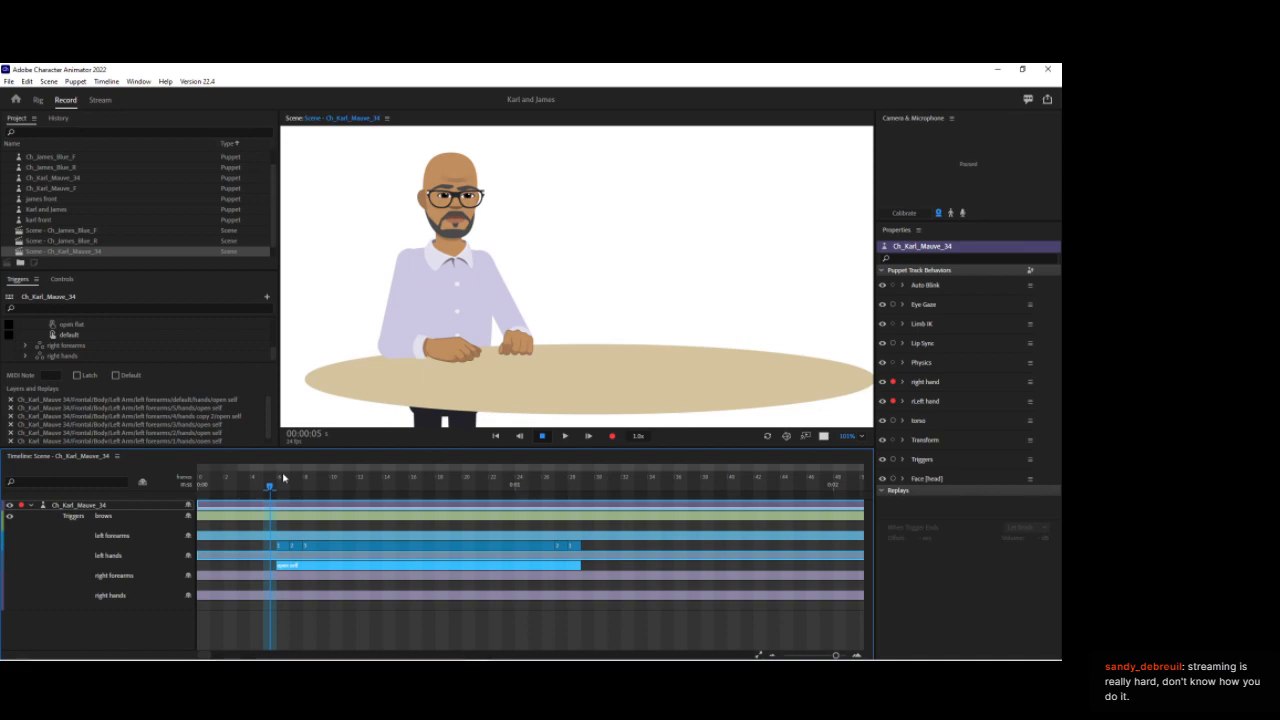
pyautogui.click(283, 478)
pyautogui.click(663, 330)
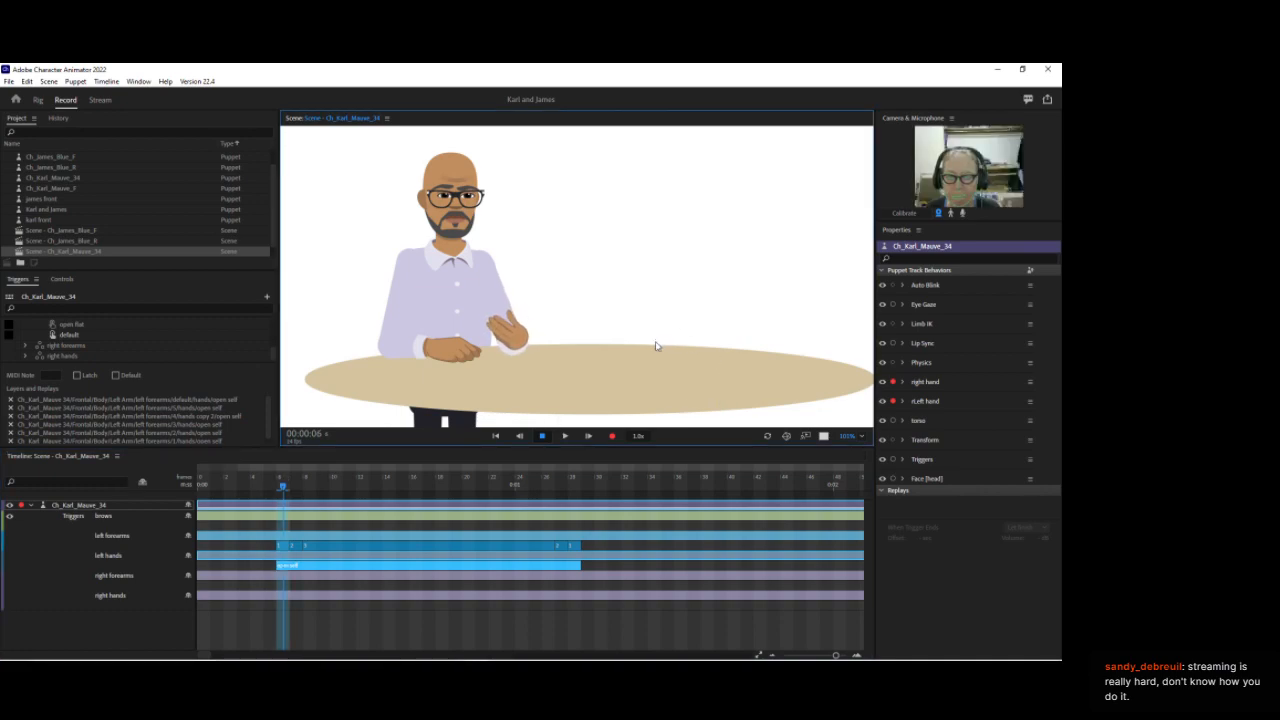
pyautogui.click(597, 416)
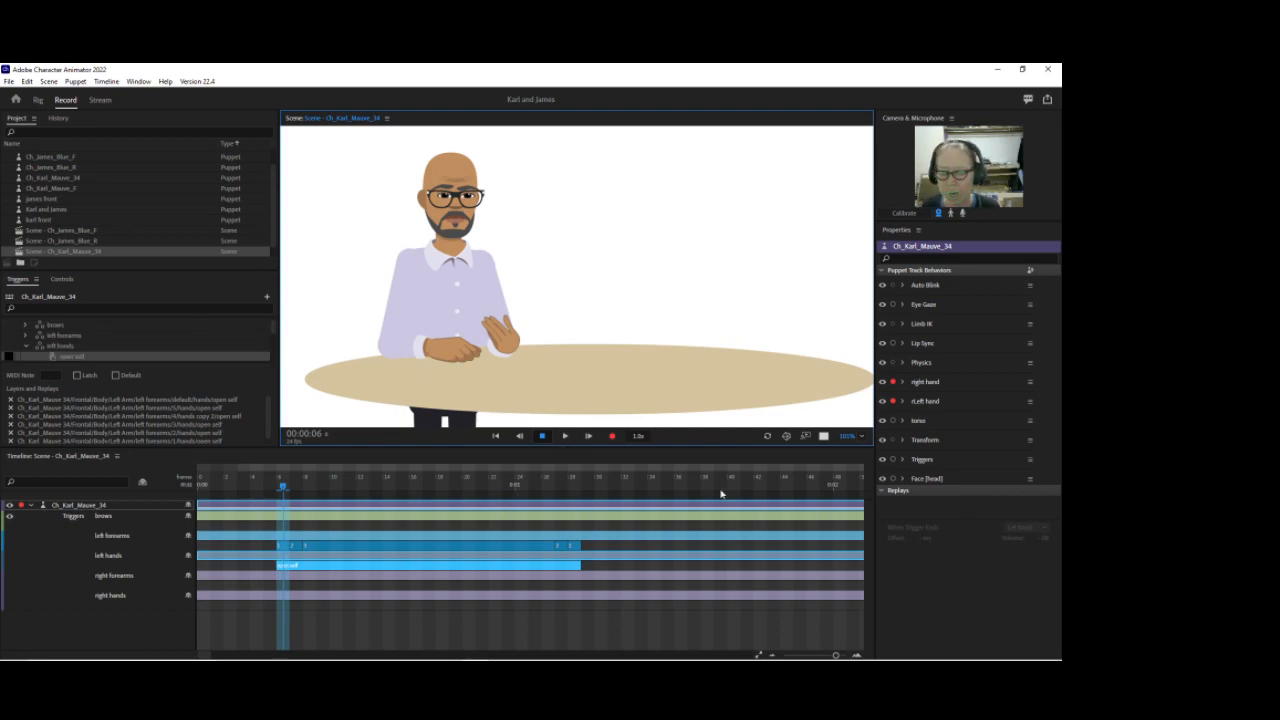
# Step: Add a trigger take on the right forearms track starting near the 1:09 mark
pyautogui.click(641, 483)
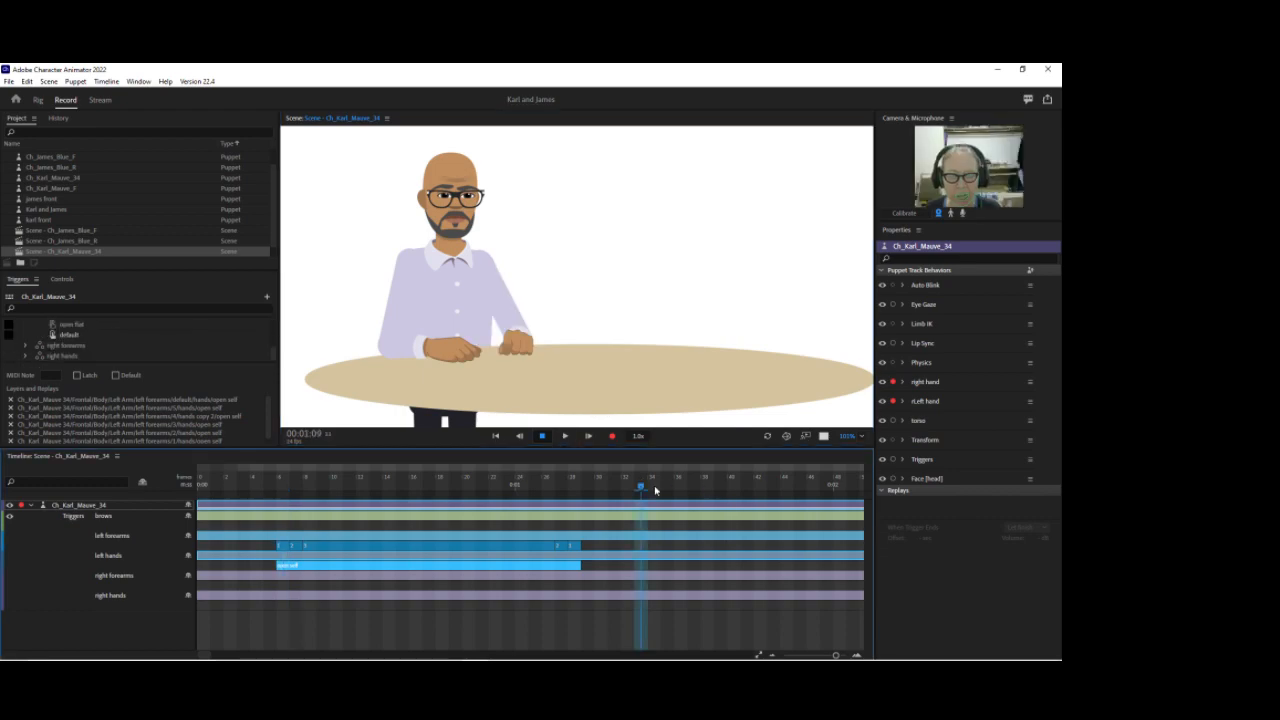
pyautogui.rightClick(643, 593)
pyautogui.click(674, 577)
pyautogui.moveTo(697, 586); pyautogui.dragTo(880, 574)
pyautogui.moveTo(204, 656); pyautogui.dragTo(206, 658)
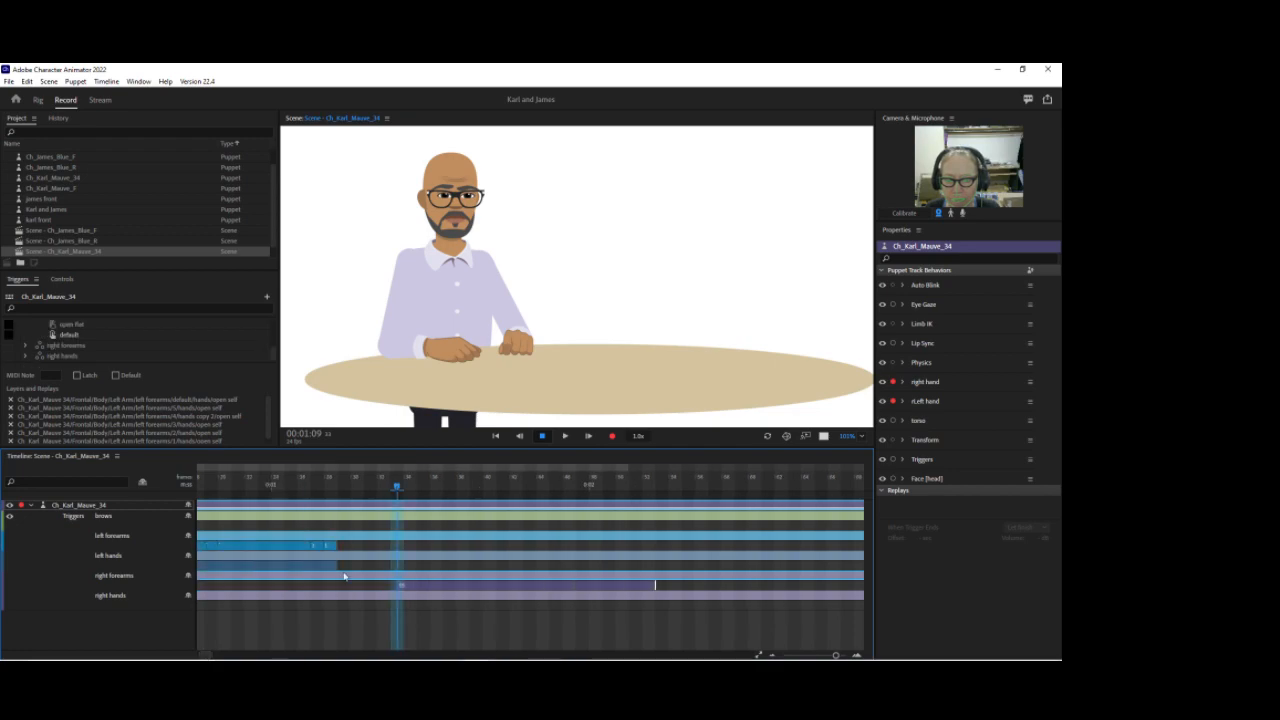
# Step: Select the right forearms take and set its first segments to poses 1 and 2
pyautogui.moveTo(399, 489); pyautogui.dragTo(414, 490)
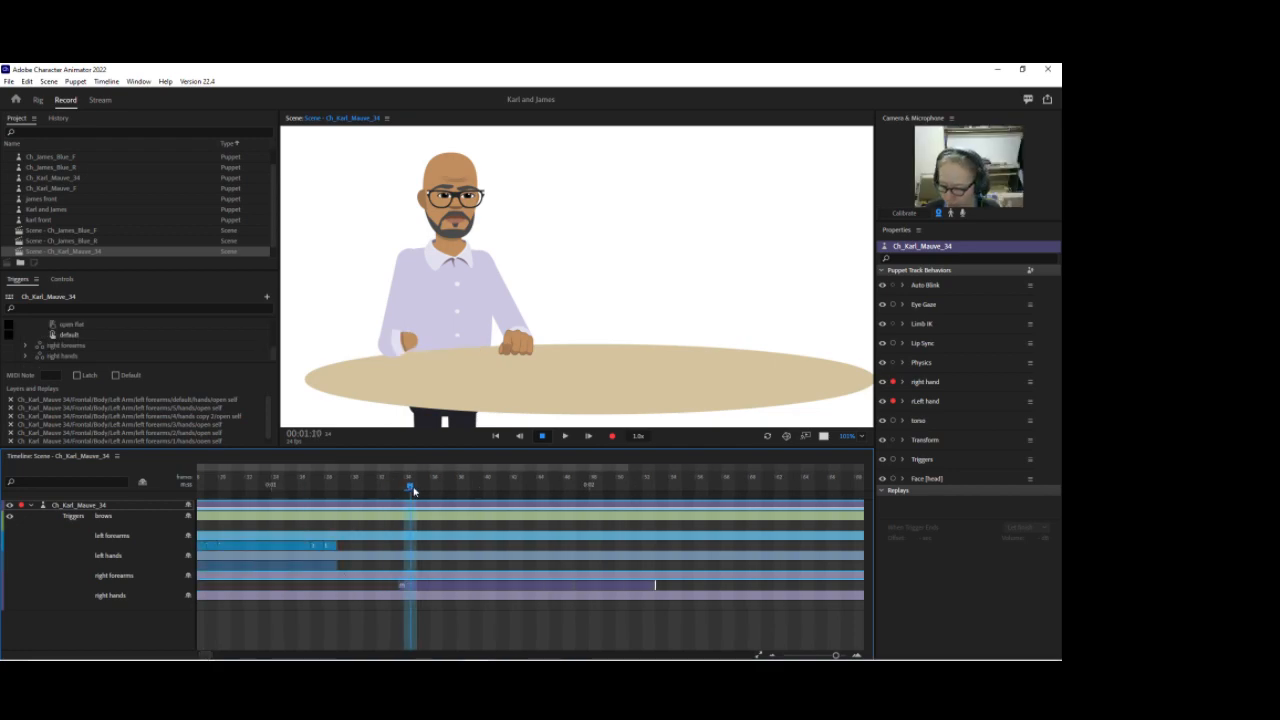
pyautogui.click(655, 585)
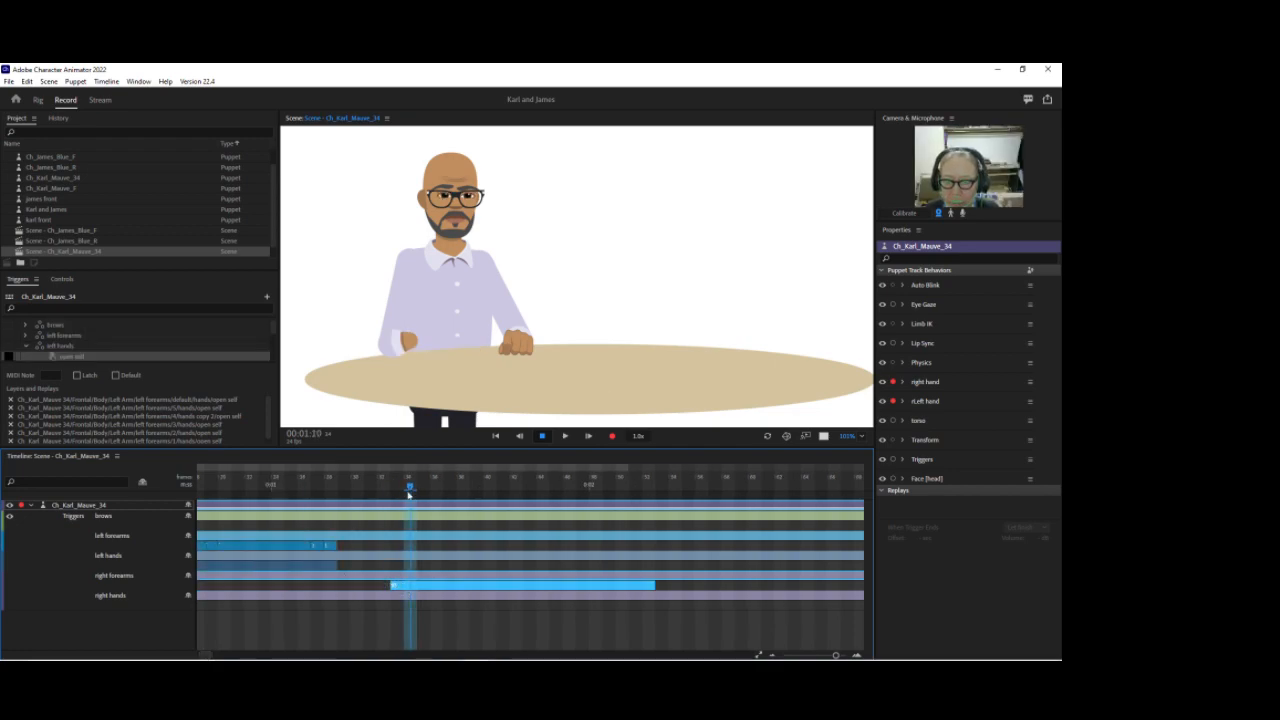
pyautogui.moveTo(417, 486); pyautogui.dragTo(462, 487)
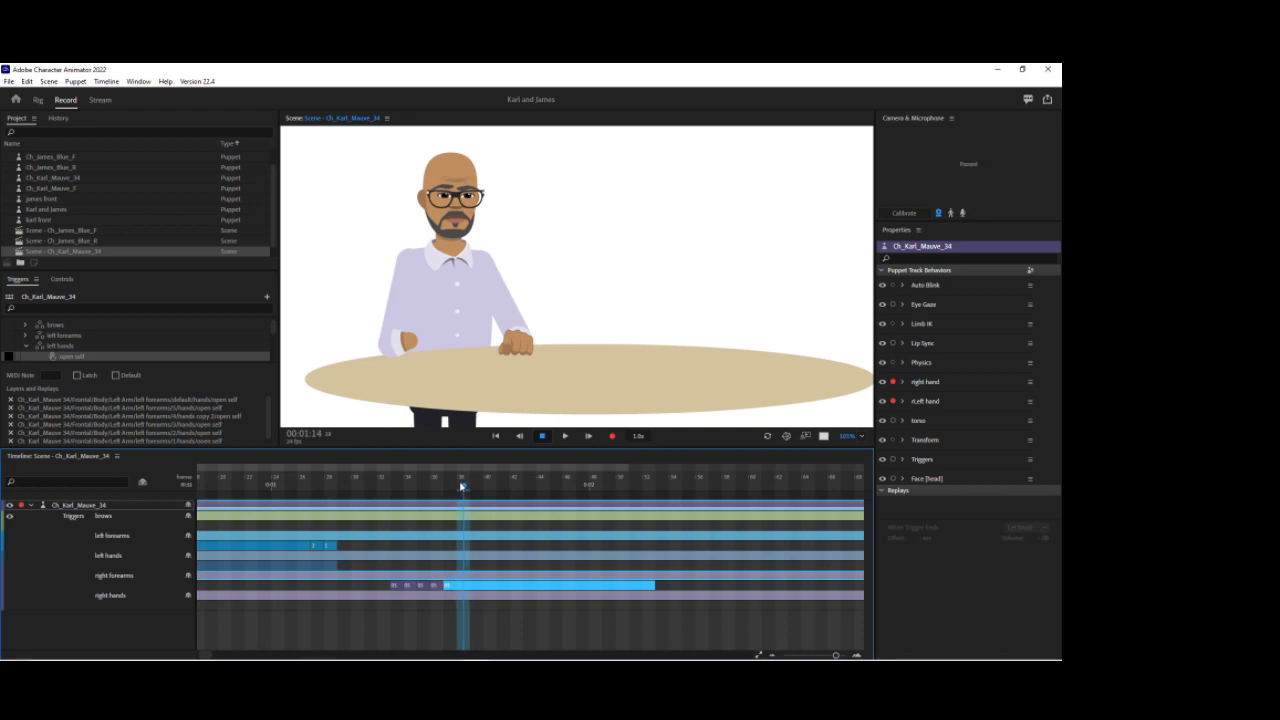
pyautogui.click(409, 589)
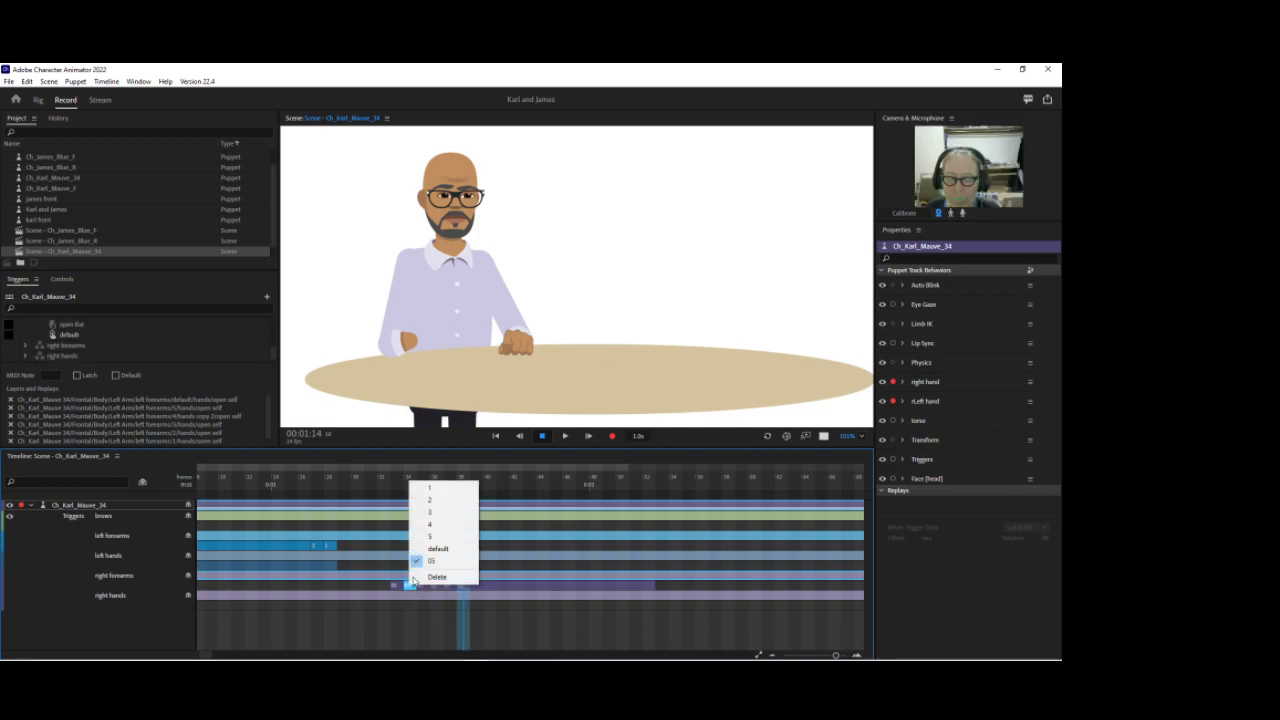
pyautogui.click(430, 487)
pyautogui.click(424, 586)
pyautogui.click(452, 508)
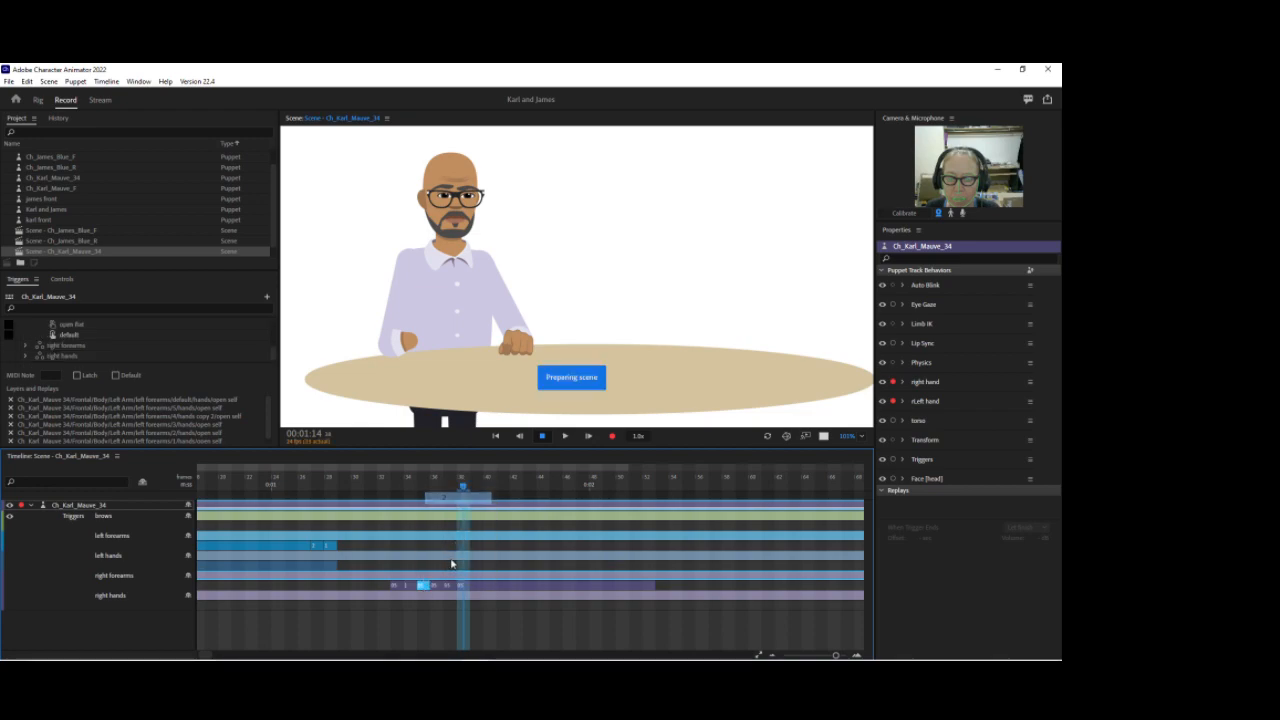
# Step: Set the following right forearms take segments to poses 3, 4 and 5
pyautogui.click(437, 585)
pyautogui.click(458, 513)
pyautogui.click(450, 585)
pyautogui.click(471, 528)
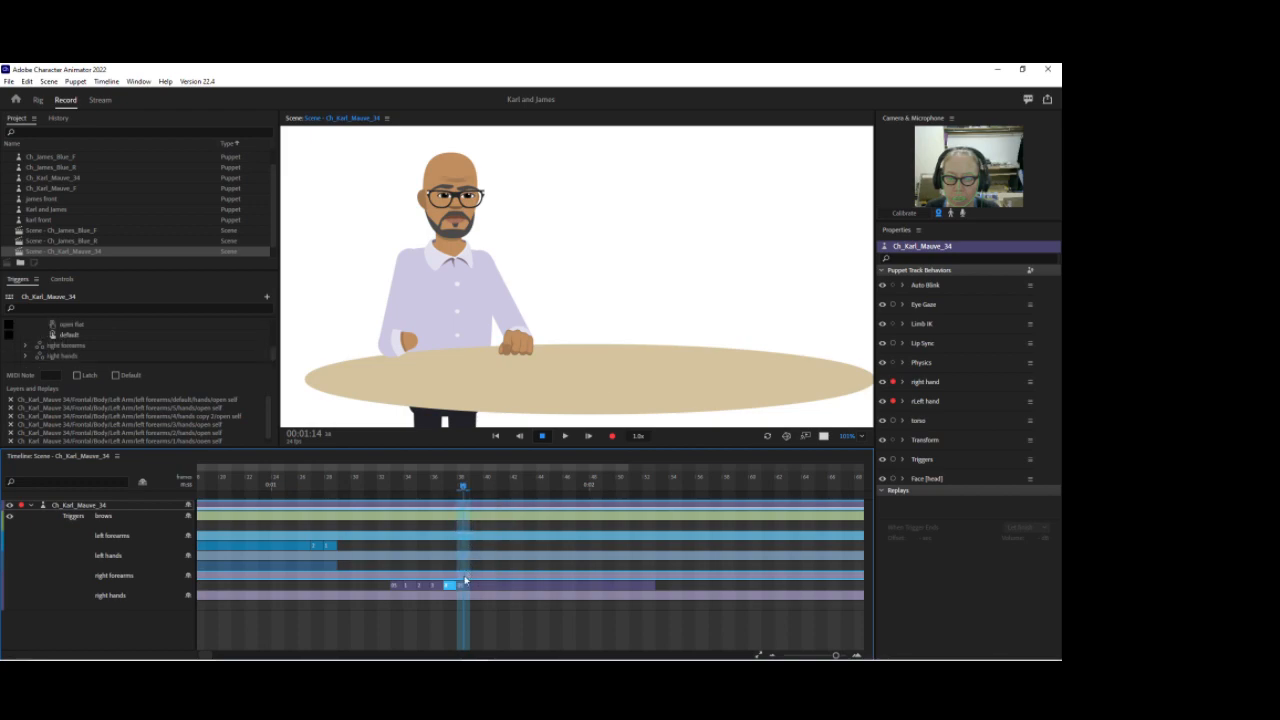
pyautogui.click(466, 585)
pyautogui.click(471, 539)
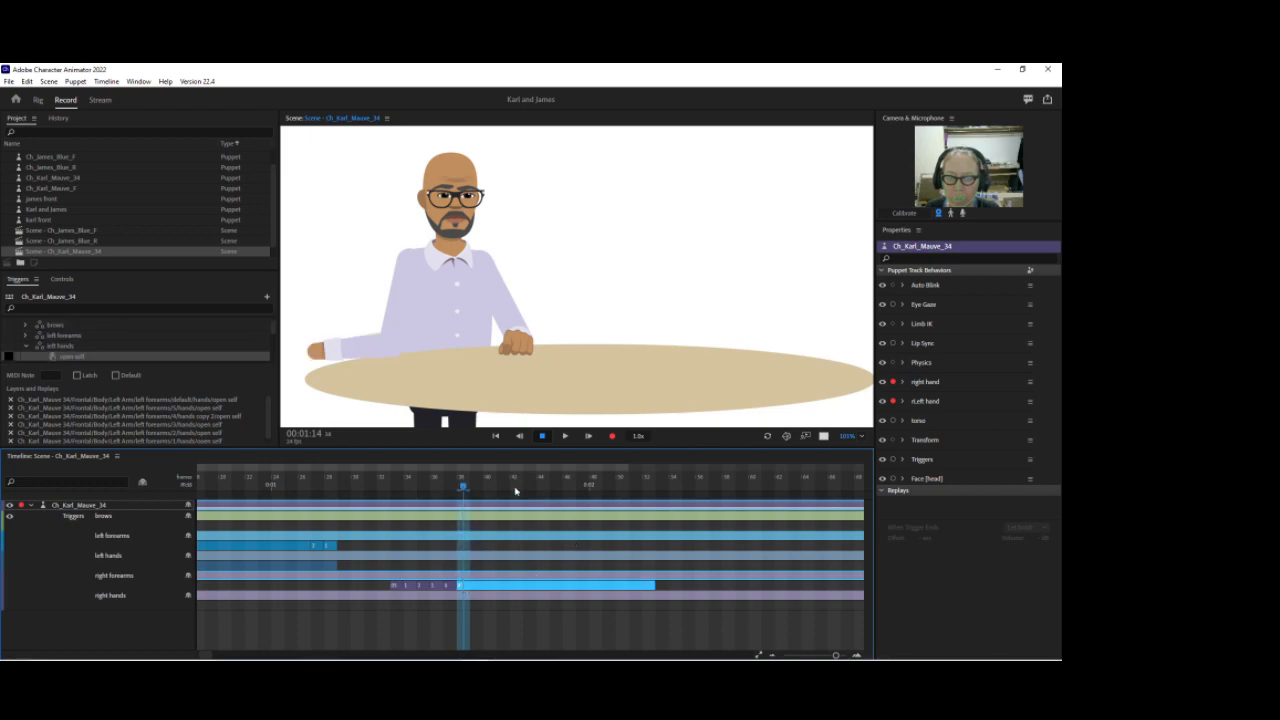
# Step: Set the right forearms take segment near 1:21 to pose 4
pyautogui.moveTo(465, 488); pyautogui.dragTo(556, 488)
pyautogui.click(559, 585)
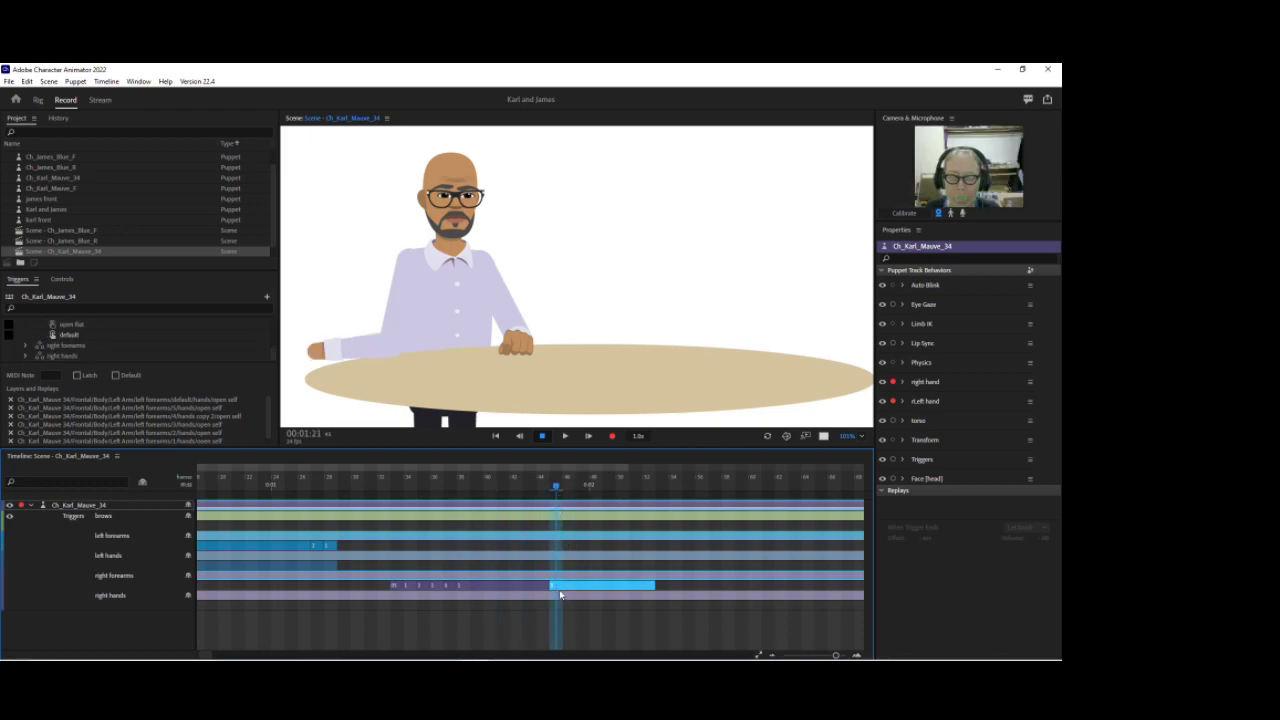
pyautogui.rightClick(566, 588)
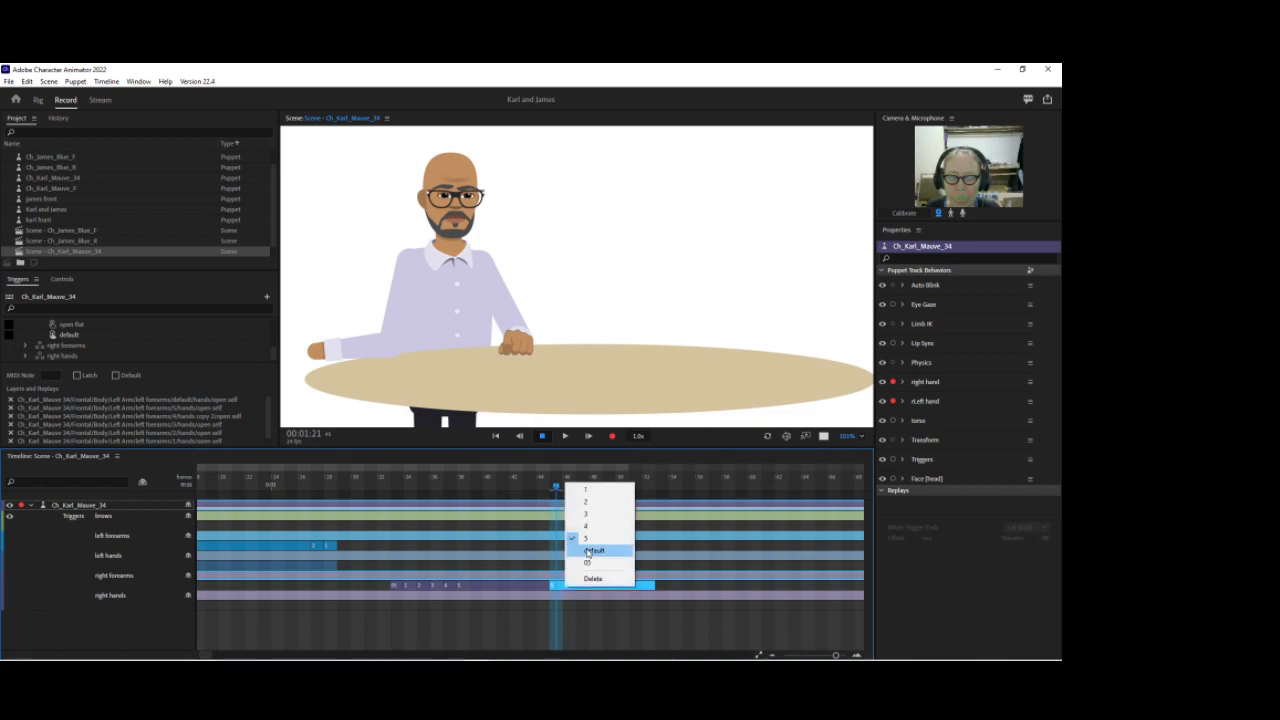
pyautogui.click(572, 529)
# Step: Delete the right forearms take segment near the 2:02 mark
pyautogui.moveTo(557, 487); pyautogui.dragTo(622, 487)
pyautogui.rightClick(643, 588)
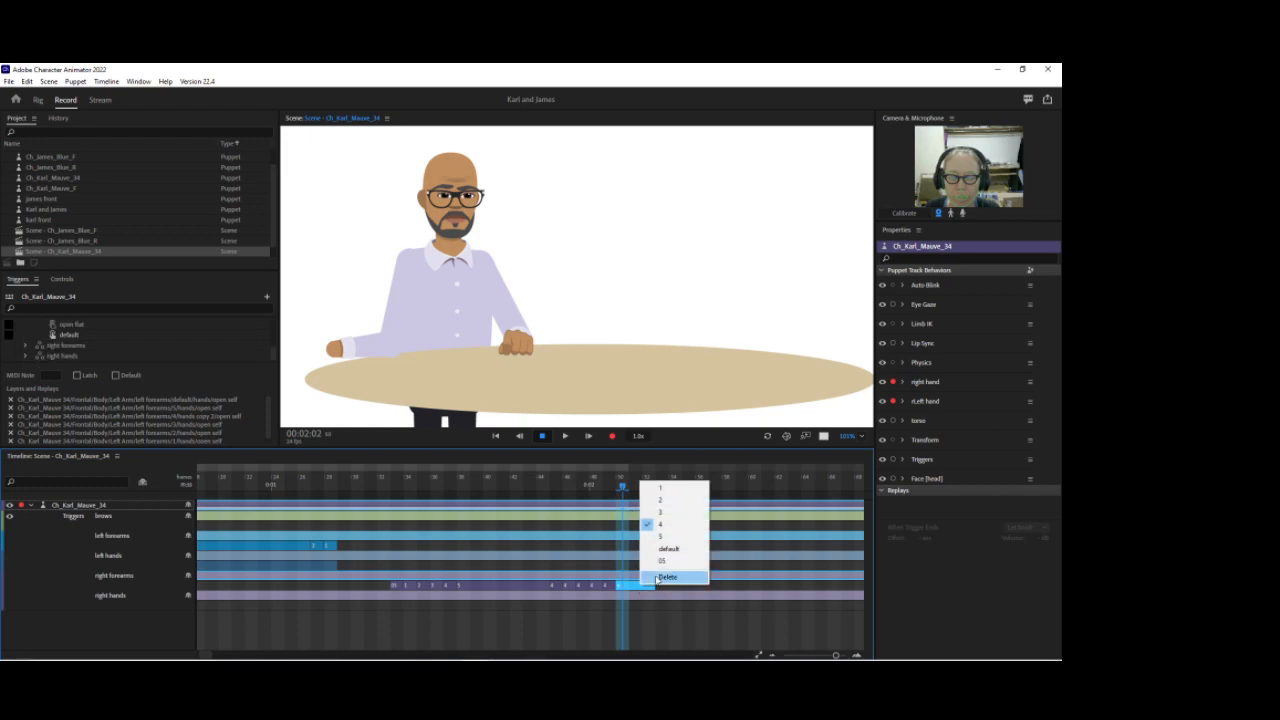
pyautogui.click(668, 577)
# Step: Reassign the poses of the final right forearms take segments, ending with pose 01
pyautogui.rightClick(568, 587)
pyautogui.click(587, 514)
pyautogui.rightClick(580, 586)
pyautogui.click(601, 552)
pyautogui.rightClick(595, 586)
pyautogui.click(612, 560)
pyautogui.rightClick(604, 585)
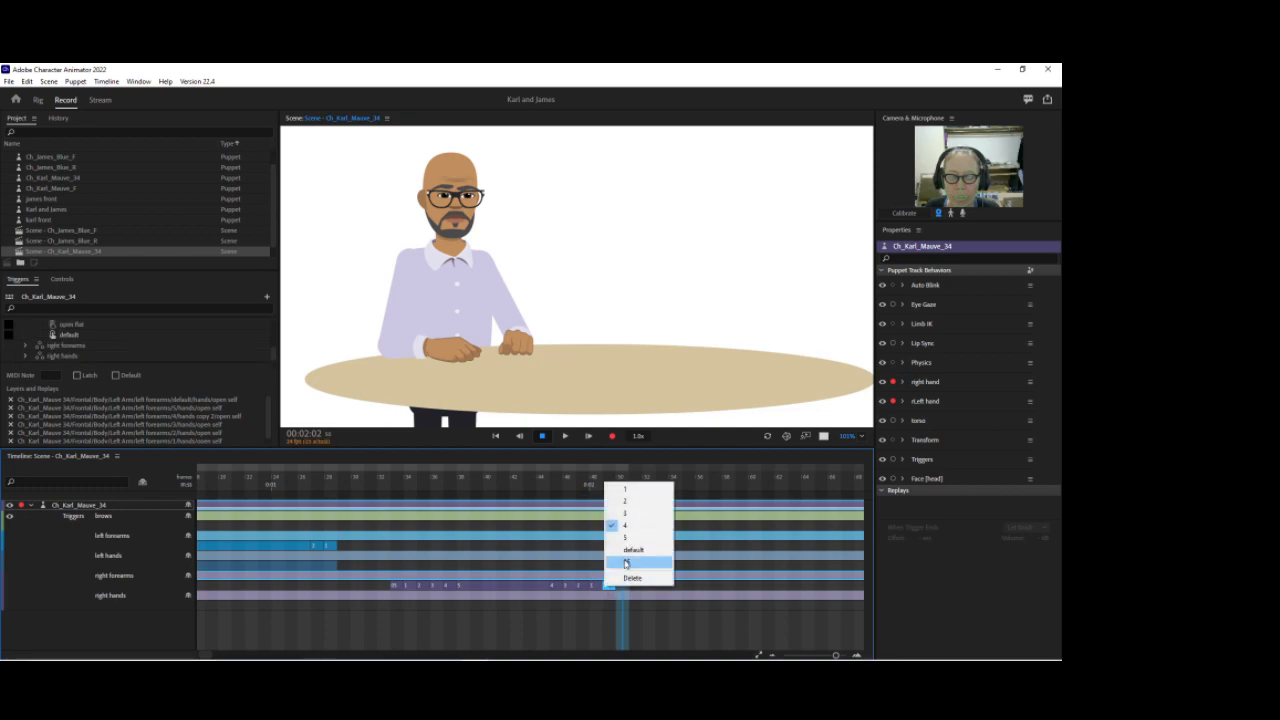
pyautogui.click(628, 563)
# Step: Add an open gesture segment to the right hands take at about 1:07
pyautogui.moveTo(621, 489); pyautogui.dragTo(370, 482)
pyautogui.rightClick(399, 600)
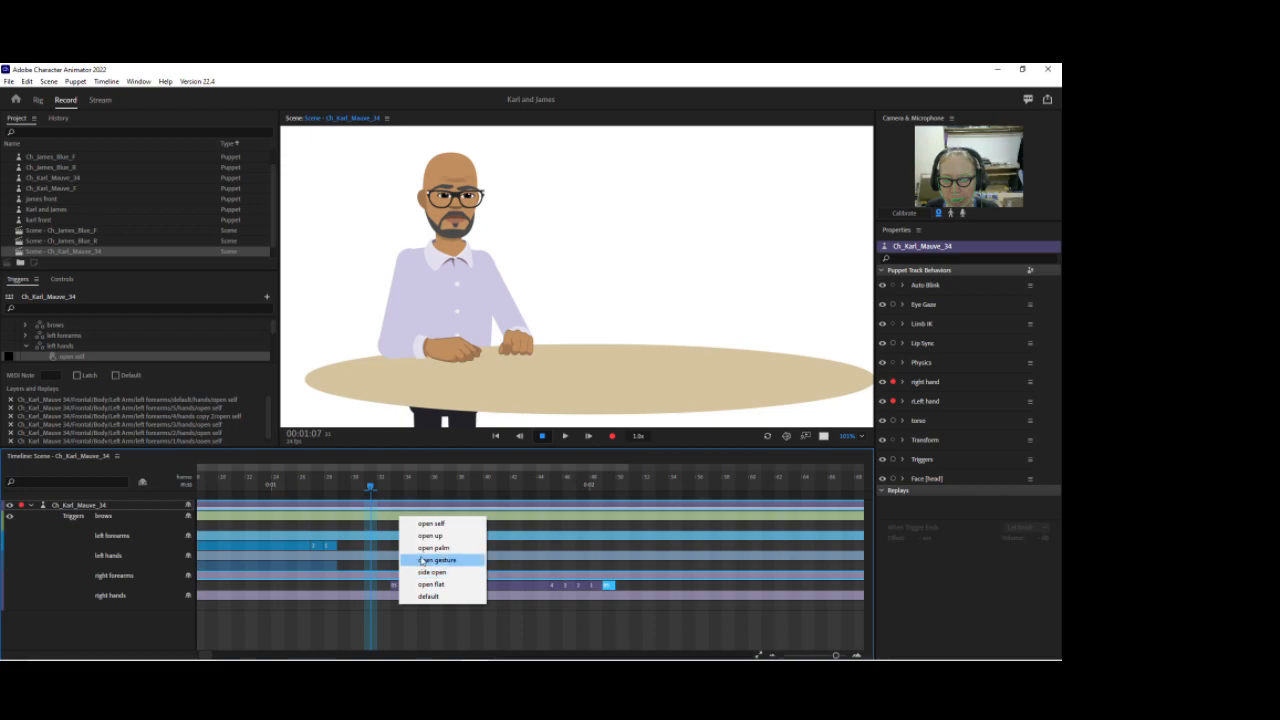
pyautogui.click(412, 560)
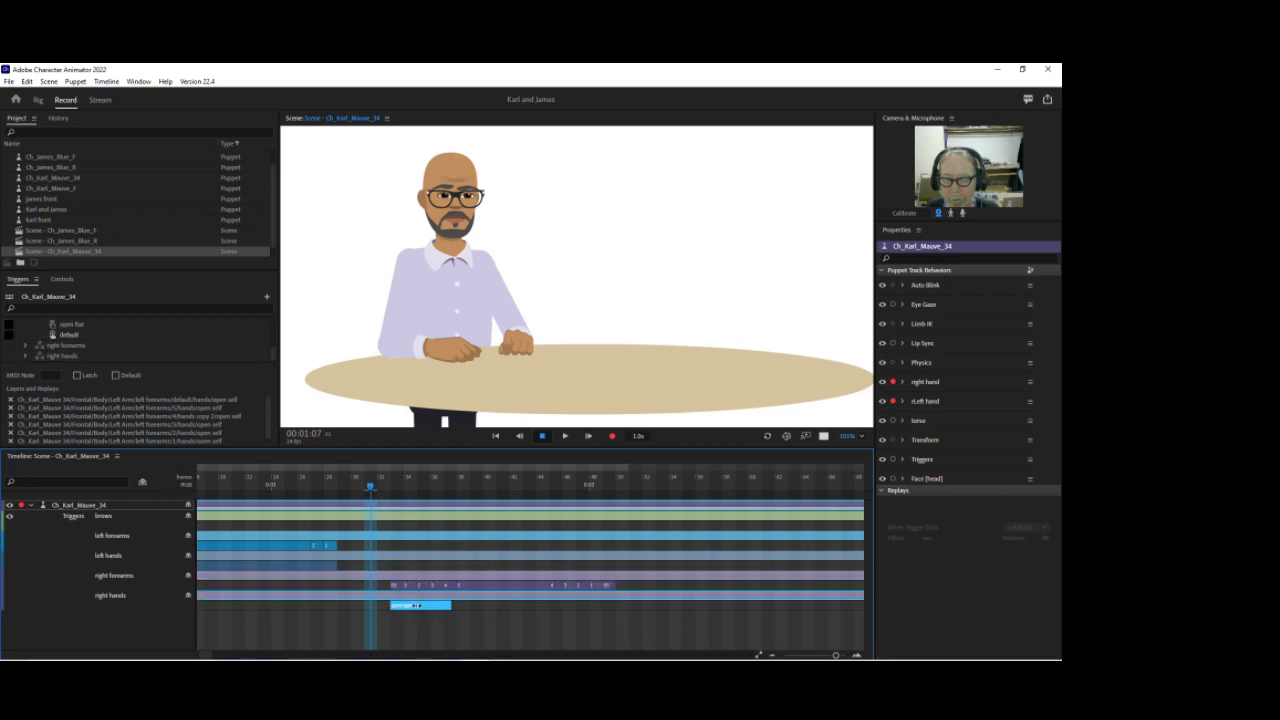
# Step: Trim the open gesture segment so it spans the right forearms segments from about 1:10 onward
pyautogui.moveTo(451, 605); pyautogui.dragTo(615, 605)
pyautogui.moveTo(371, 487); pyautogui.dragTo(410, 496)
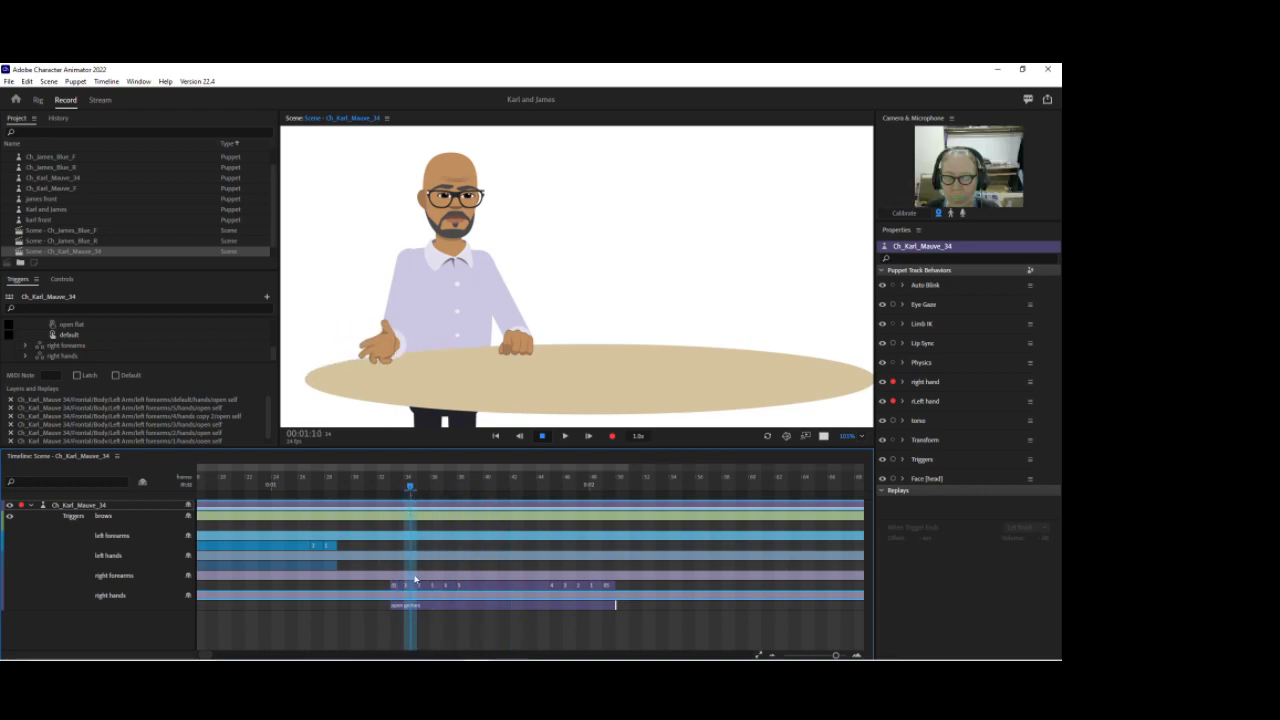
pyautogui.moveTo(399, 607); pyautogui.dragTo(414, 608)
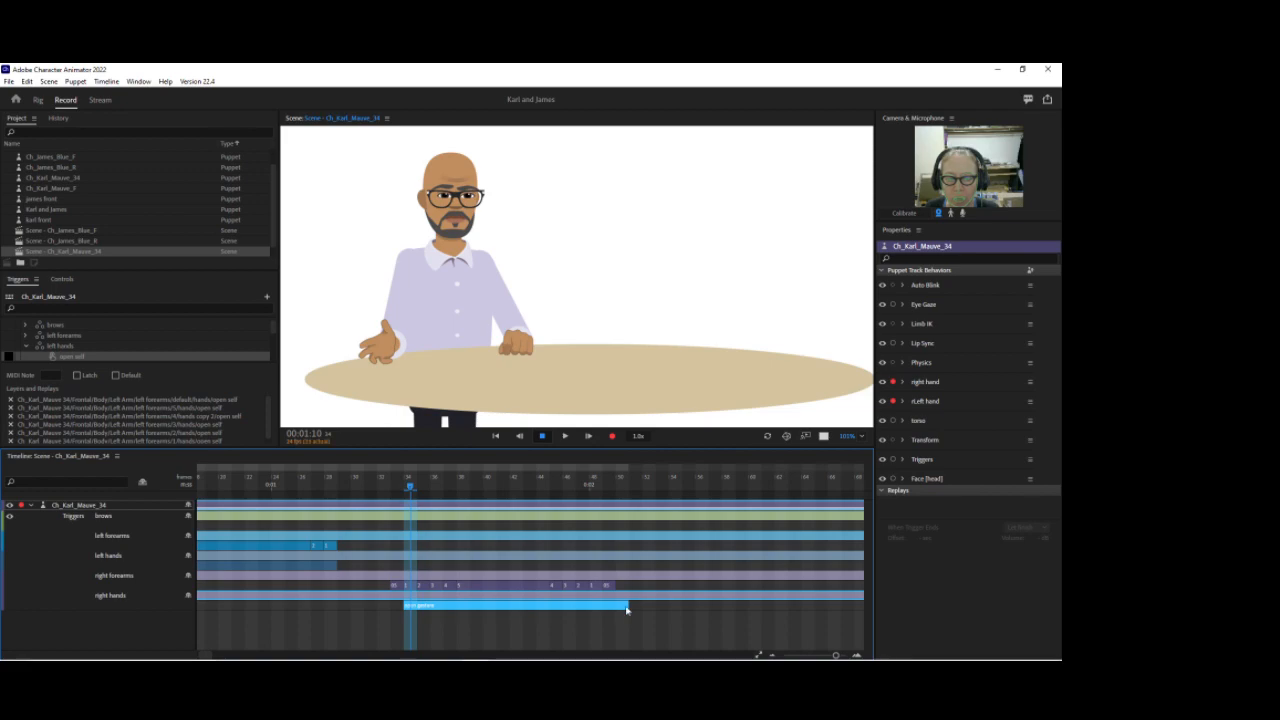
pyautogui.moveTo(628, 607)
pyautogui.mouseDown()
pyautogui.moveTo(591, 607)
pyautogui.moveTo(603, 607)
pyautogui.mouseUp()
pyautogui.moveTo(409, 489); pyautogui.dragTo(394, 488)
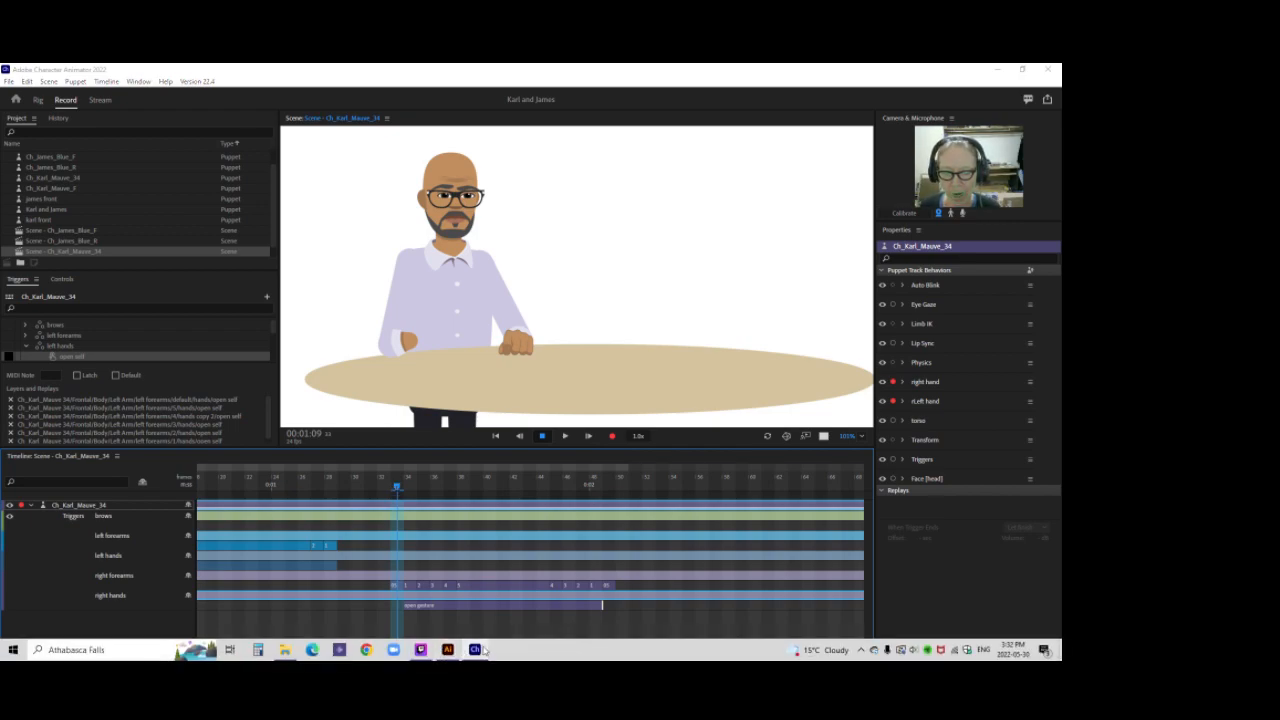
# Step: Switch to Illustrator and copy the default hand layer into the hands group of the right forearms' 01 layer
pyautogui.click(447, 659)
pyautogui.click(816, 223)
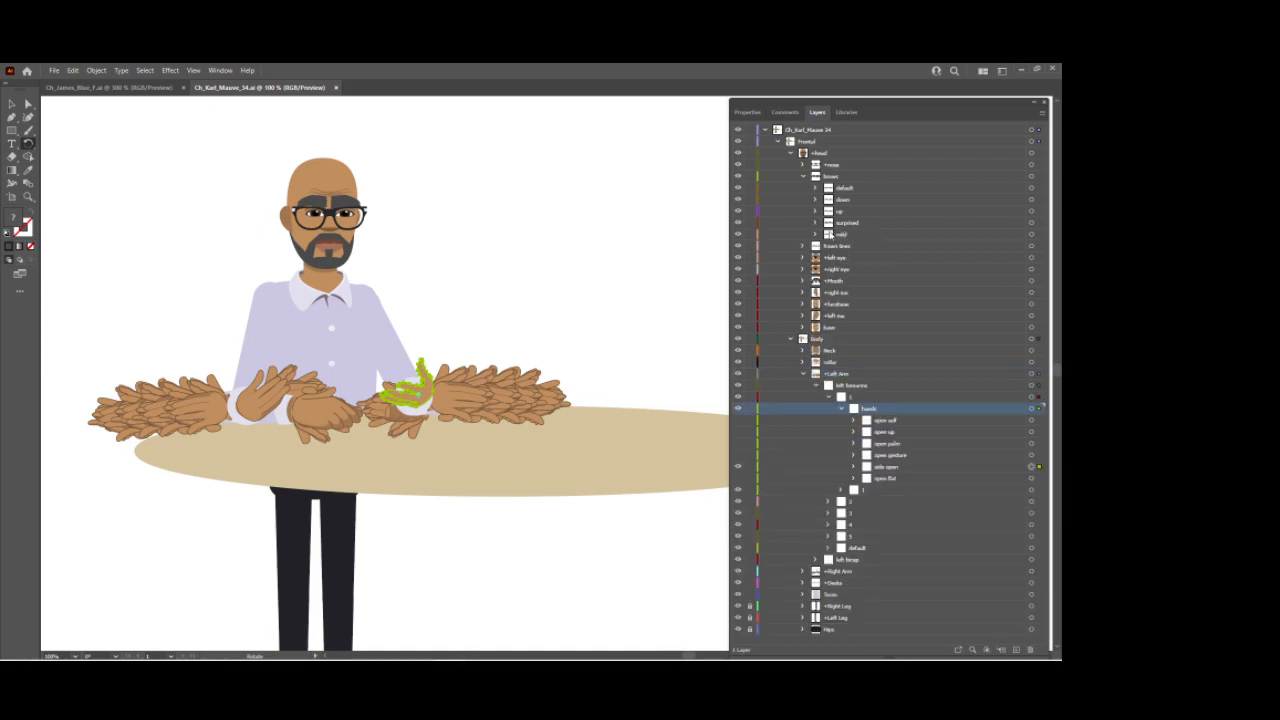
pyautogui.click(804, 375)
pyautogui.click(840, 389)
pyautogui.click(1032, 385)
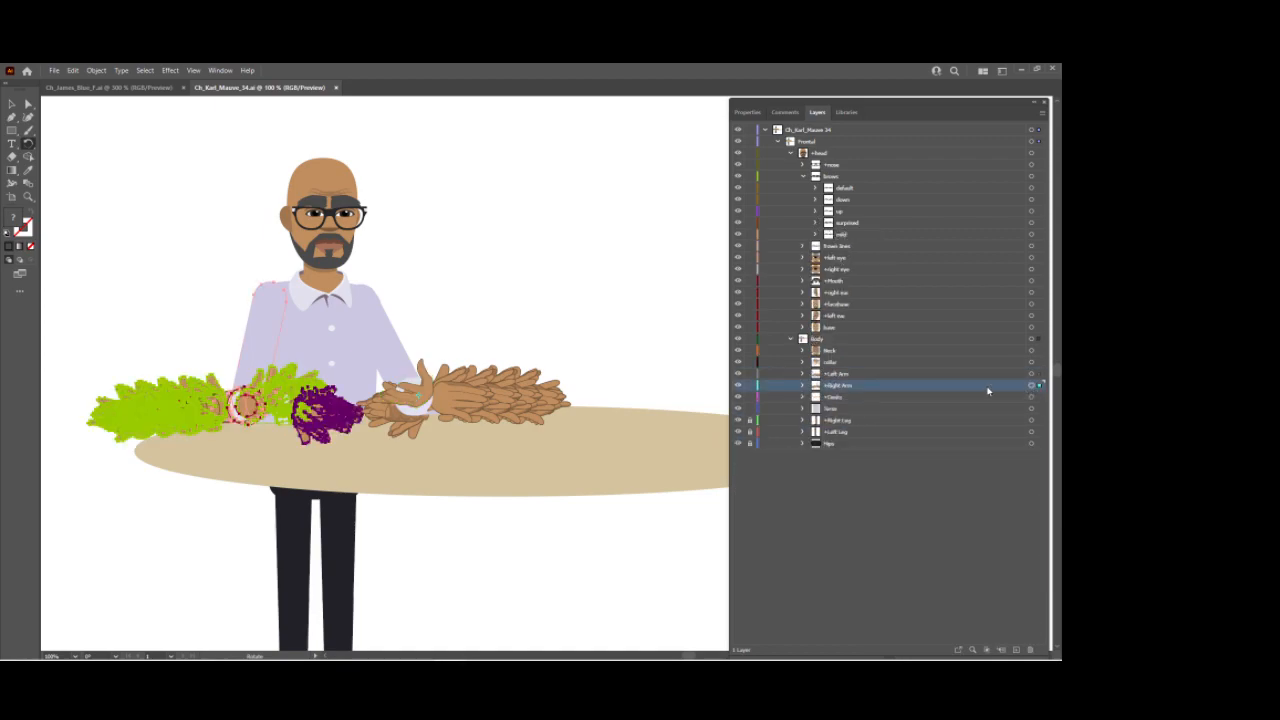
pyautogui.click(803, 387)
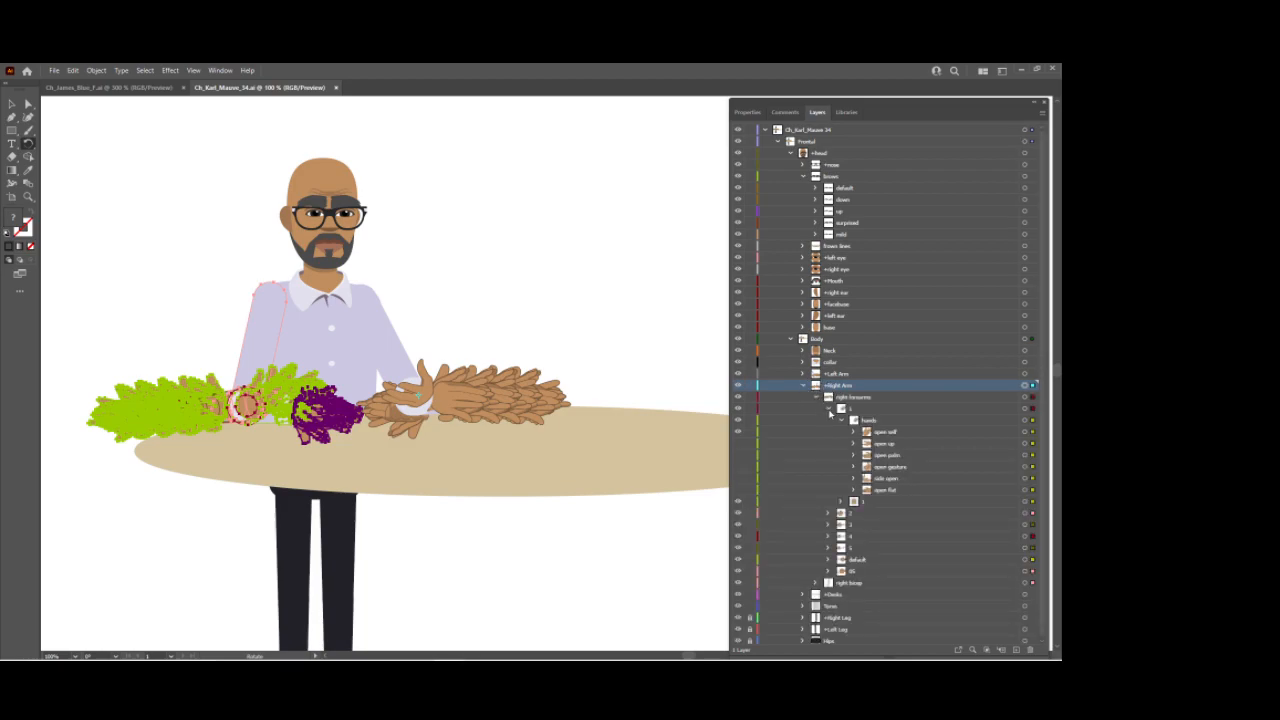
pyautogui.click(842, 585)
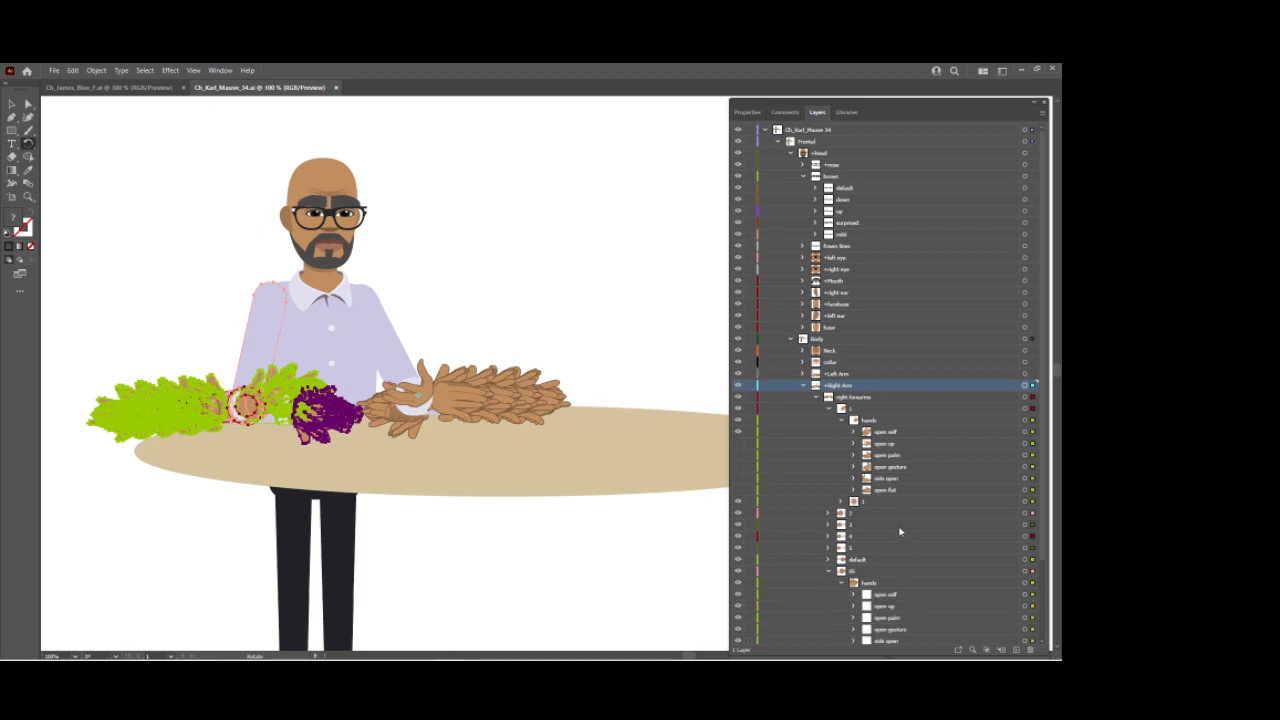
pyautogui.scroll(-3, 873, 505)
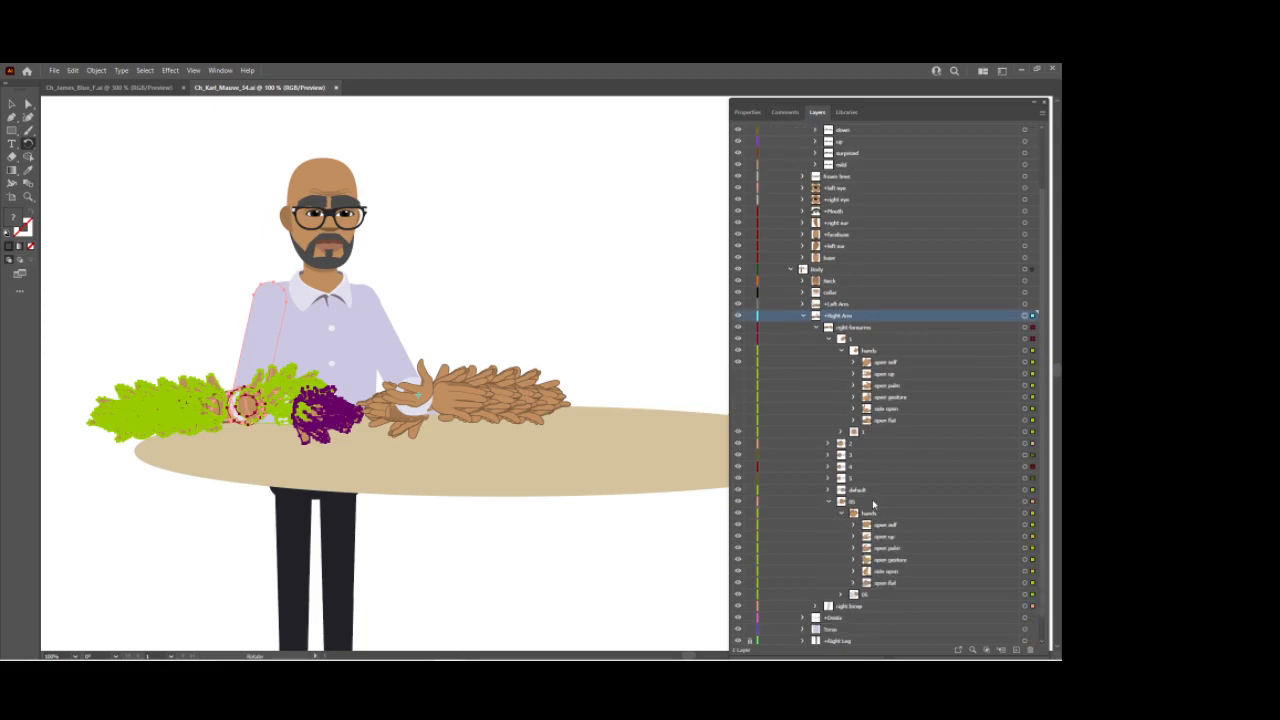
pyautogui.click(842, 351)
pyautogui.scroll(2, 843, 352)
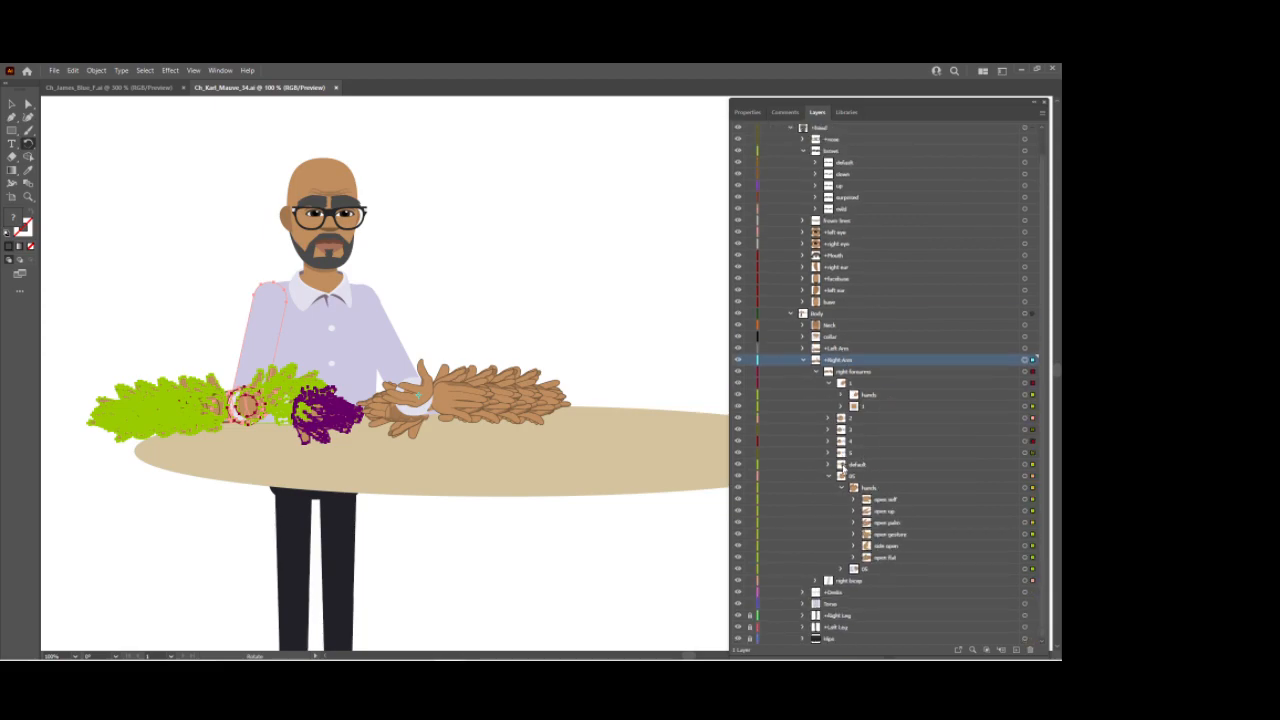
pyautogui.click(830, 465)
pyautogui.scroll(-1, 845, 455)
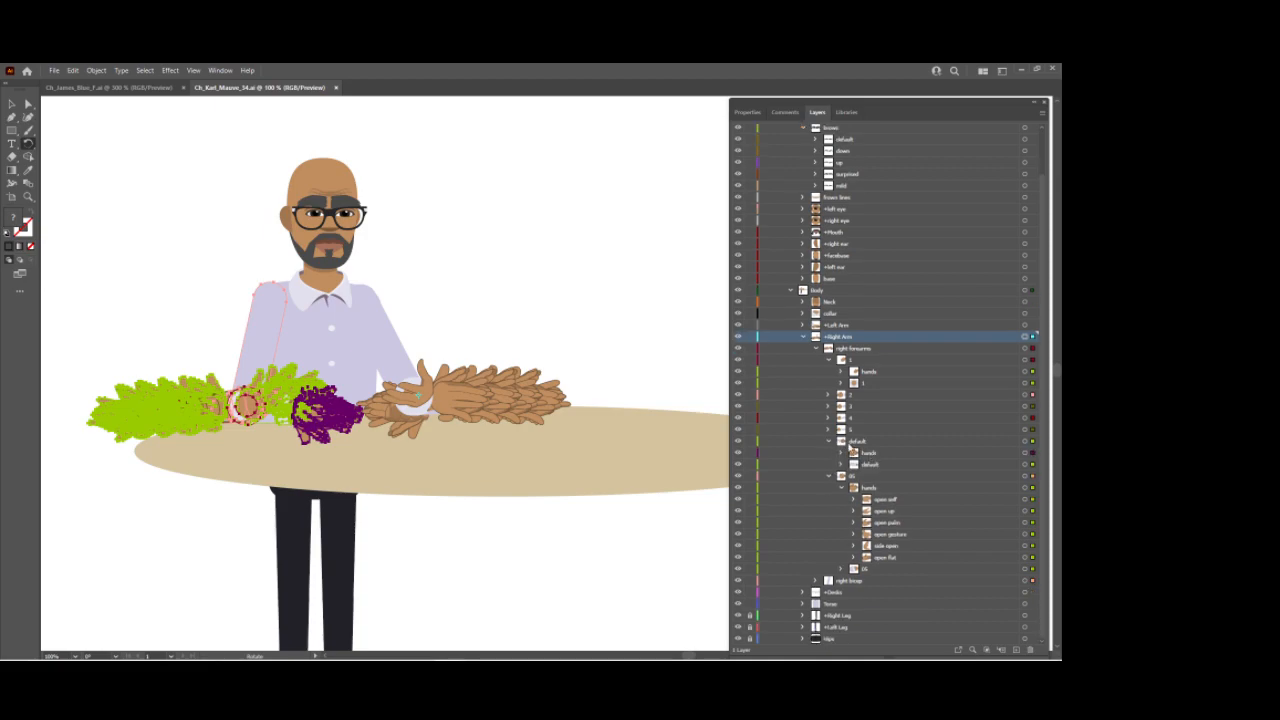
pyautogui.click(842, 452)
pyautogui.scroll(-2, 860, 440)
pyautogui.click(880, 398)
pyautogui.moveTo(881, 401); pyautogui.dragTo(886, 510)
pyautogui.click(903, 512)
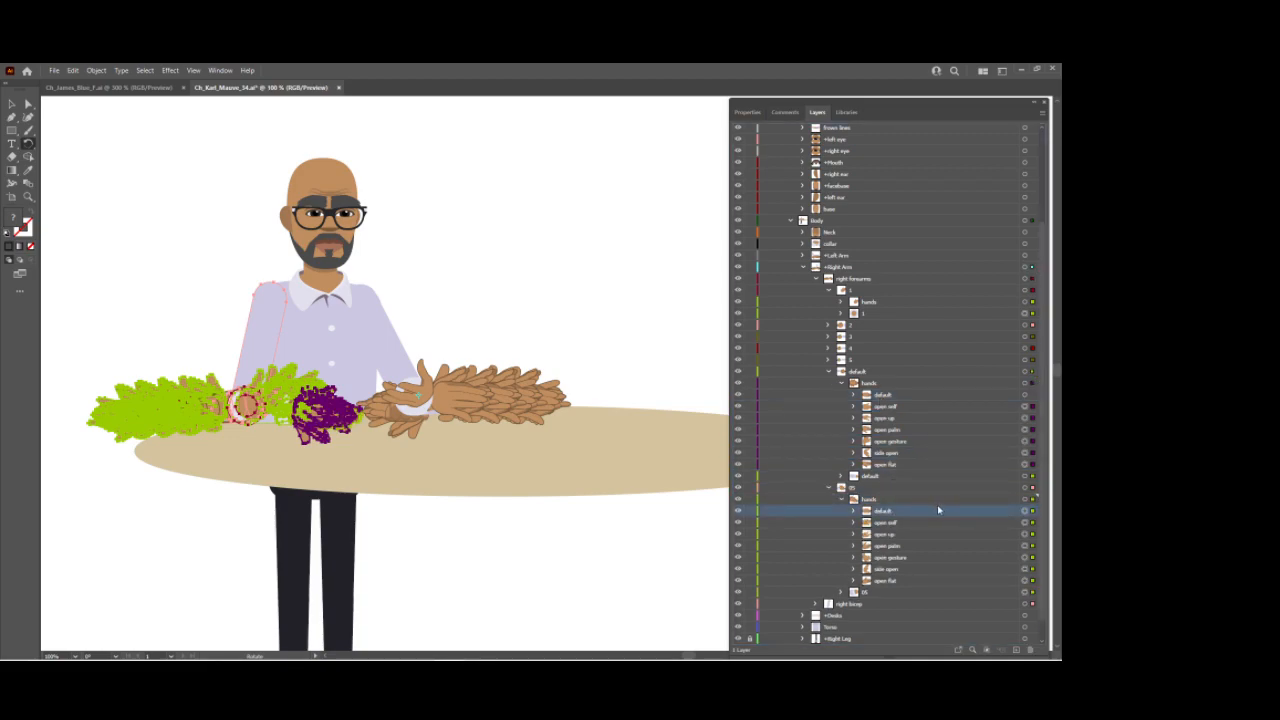
# Step: Save the Illustrator file and return to Character Animator
pyautogui.hotkey('ctrl', 's')
pyautogui.moveTo(362, 657)
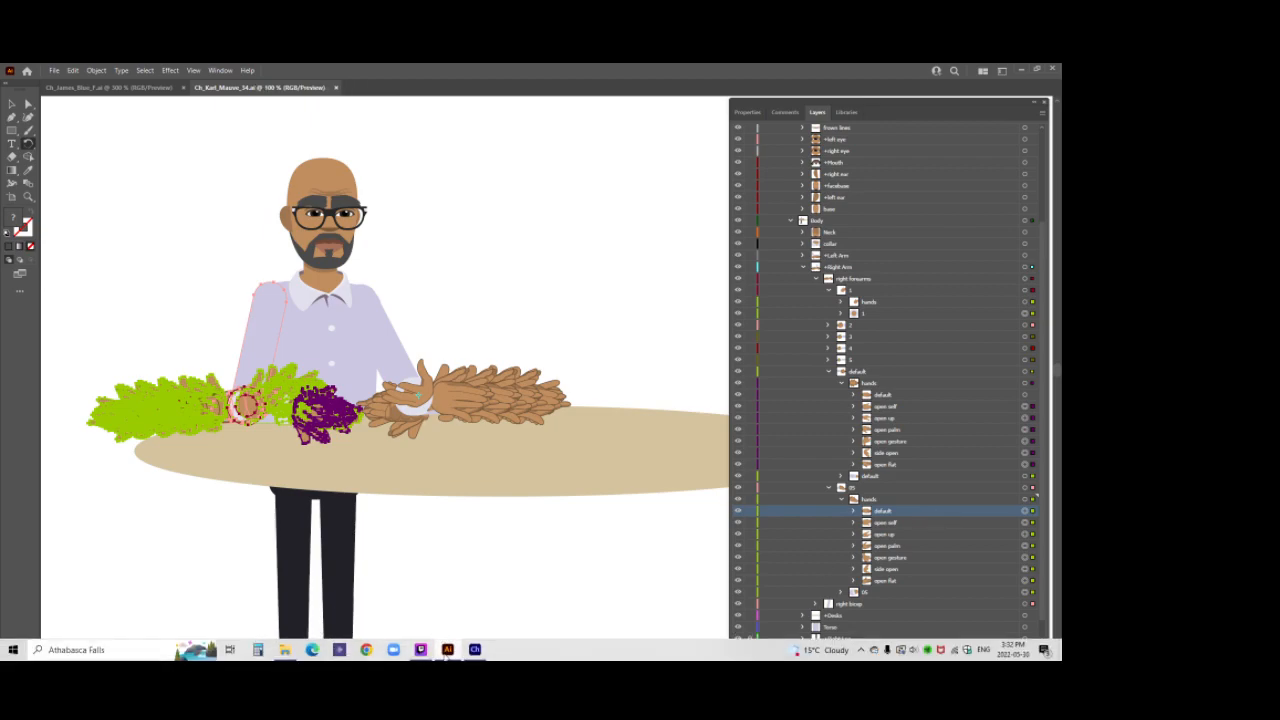
pyautogui.click(474, 650)
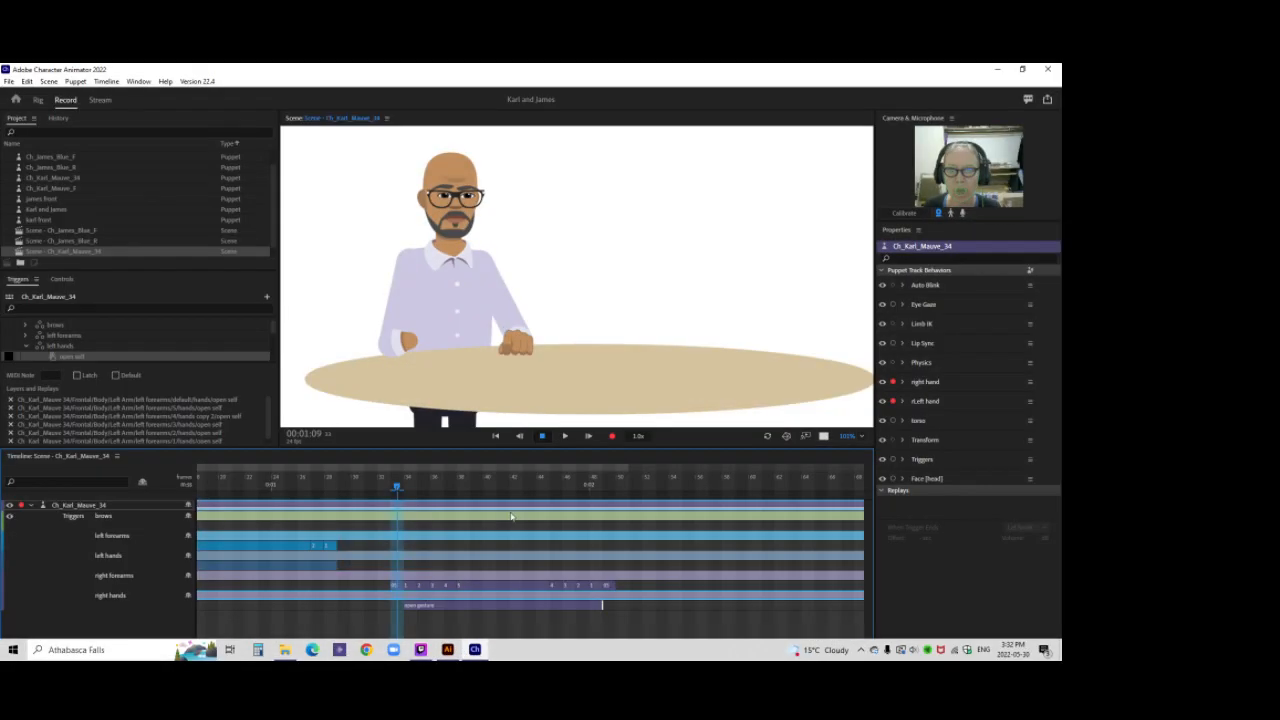
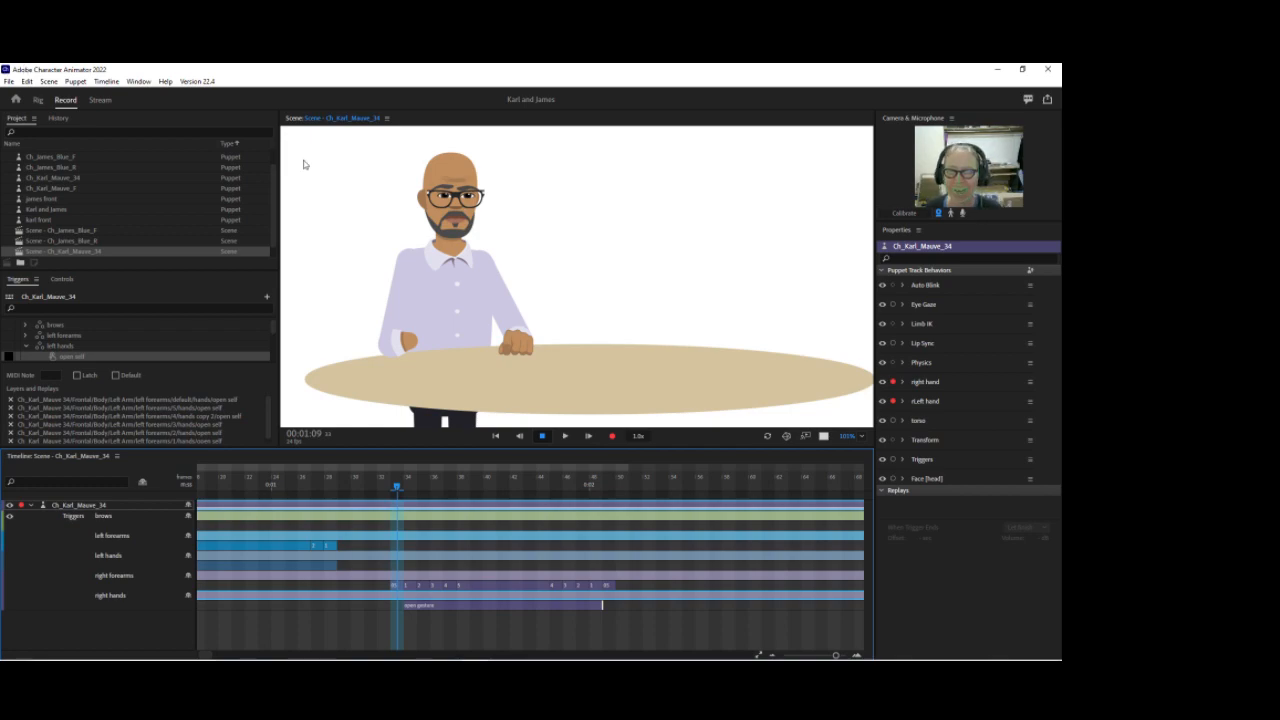
# Step: Open the puppet in Rig mode, widen the puppet panel and expand the right arm's forearm layers down to the 05 hands group
pyautogui.click(38, 100)
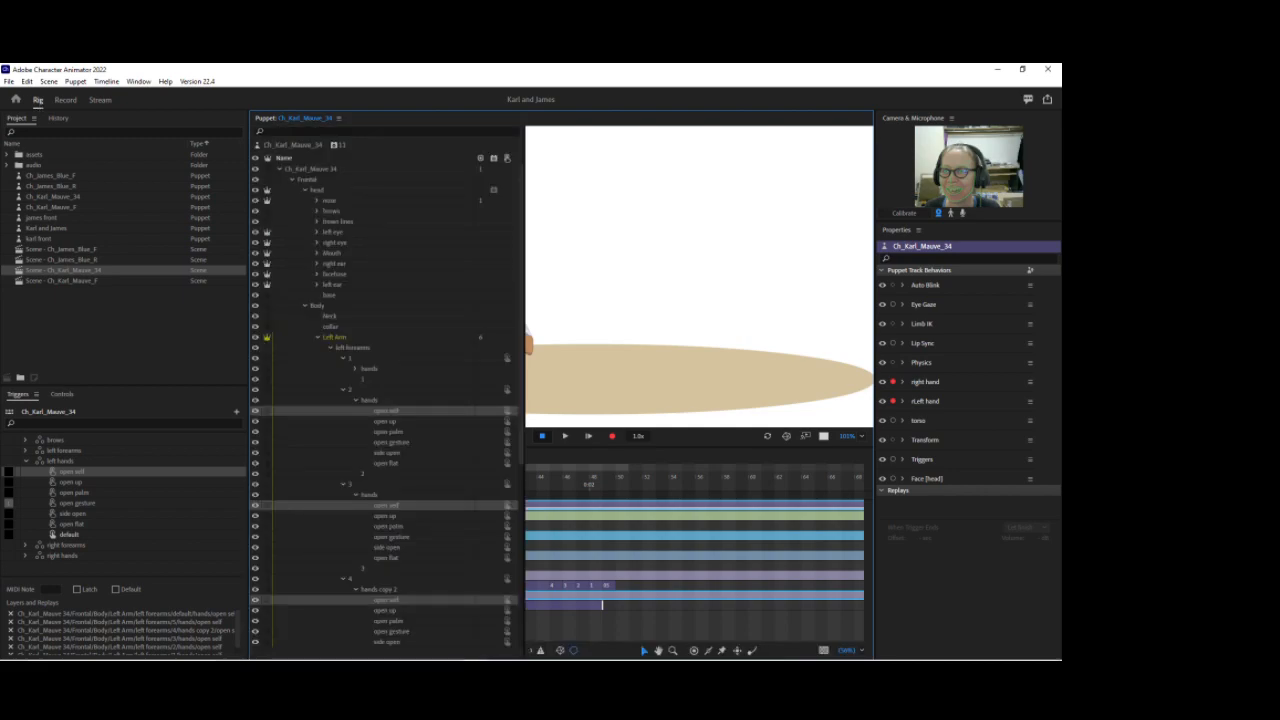
pyautogui.click(327, 338)
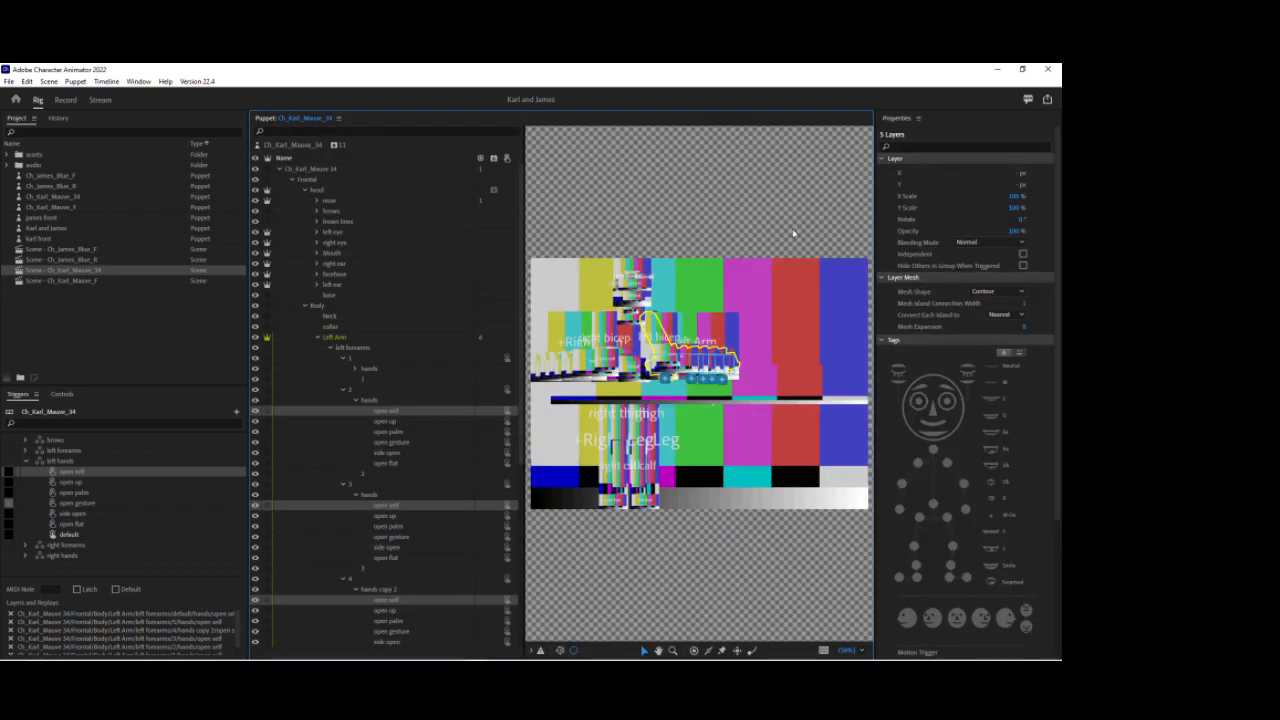
pyautogui.click(1052, 69)
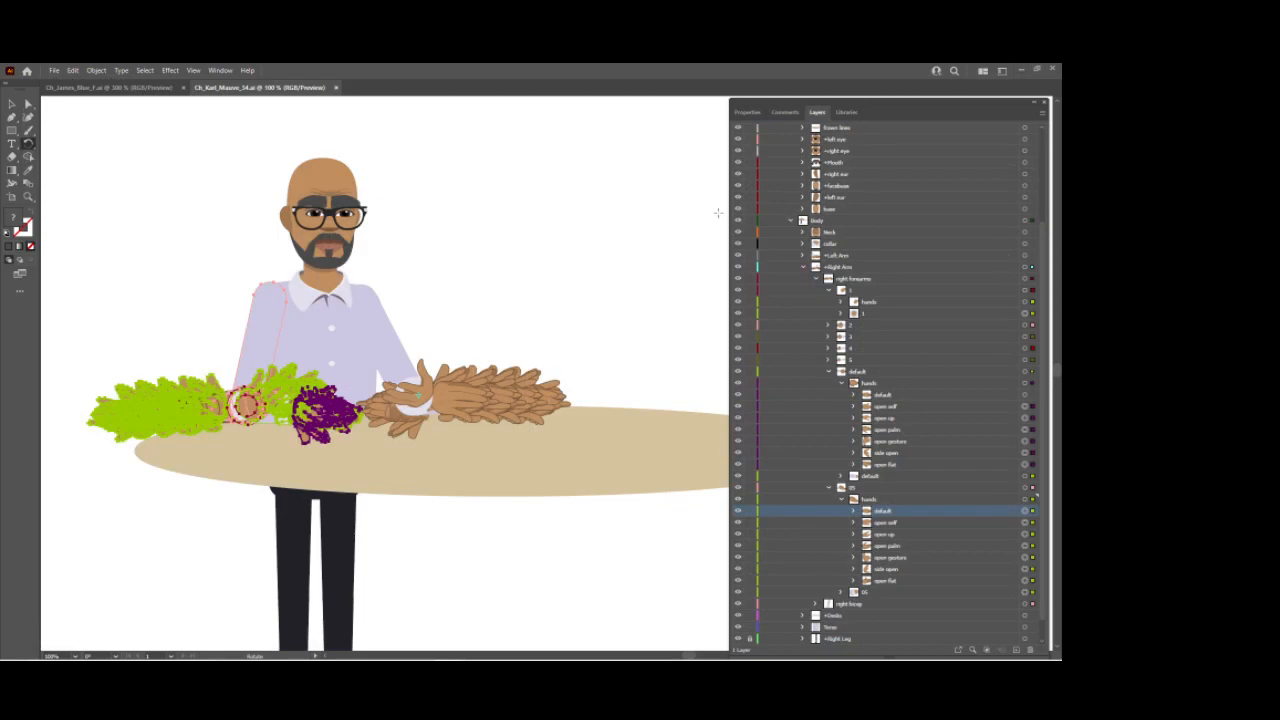
pyautogui.click(13, 650)
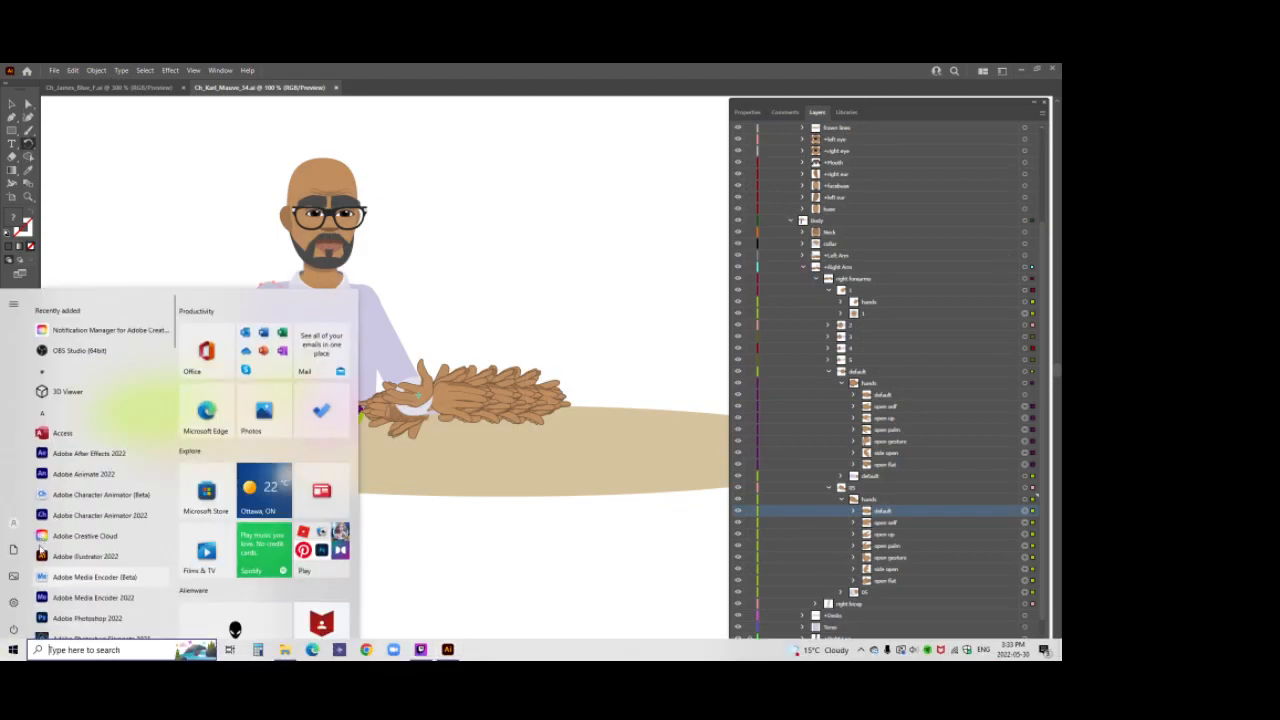
pyautogui.click(808, 429)
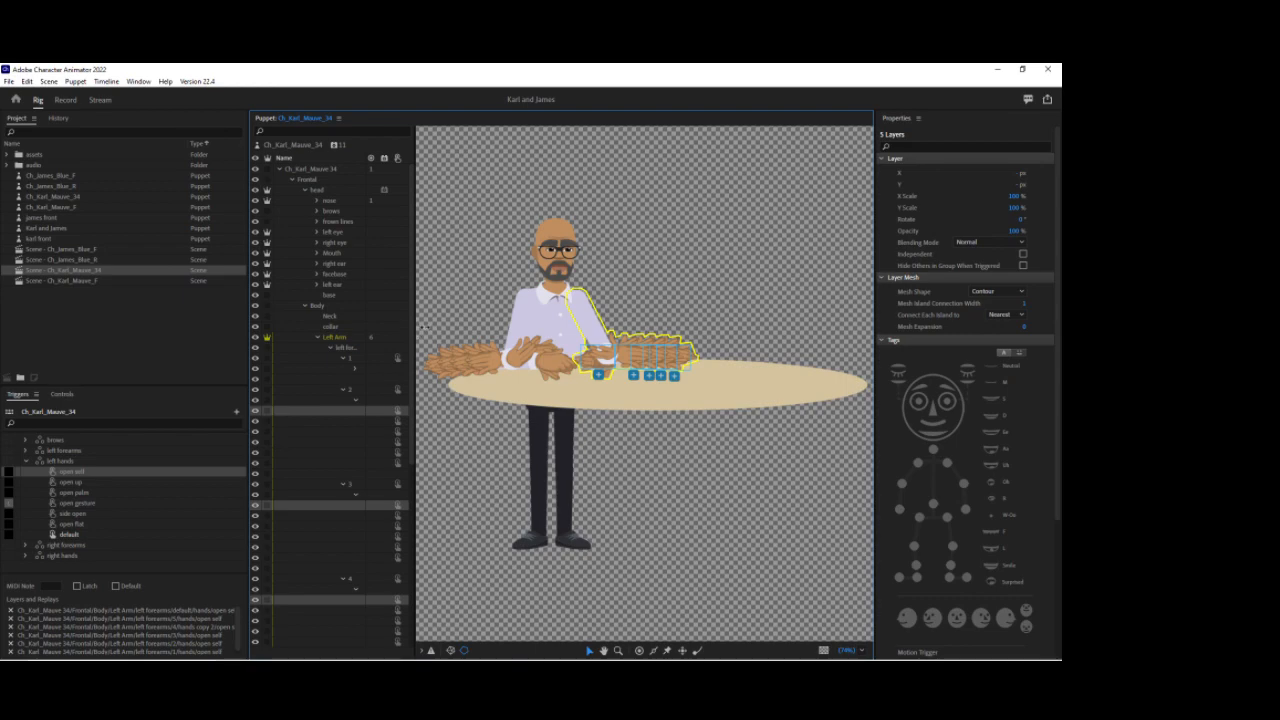
pyautogui.moveTo(414, 326); pyautogui.dragTo(476, 326)
pyautogui.click(318, 338)
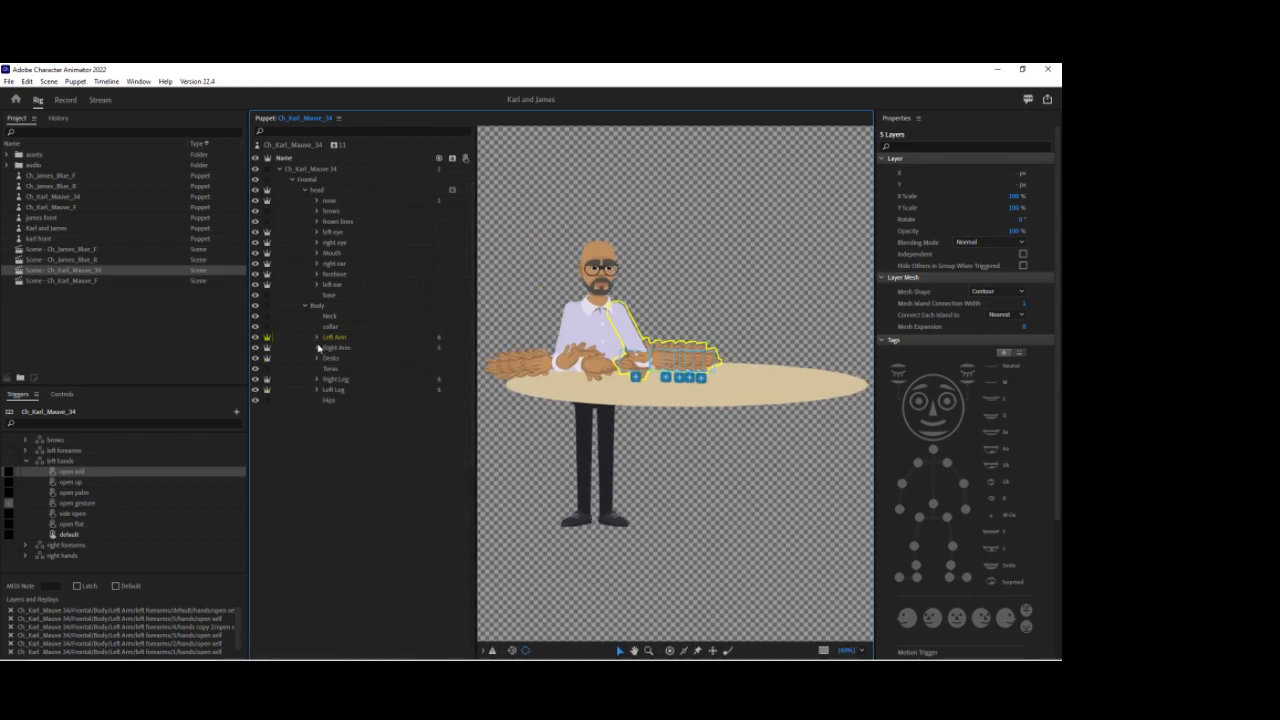
pyautogui.click(336, 347)
pyautogui.click(318, 348)
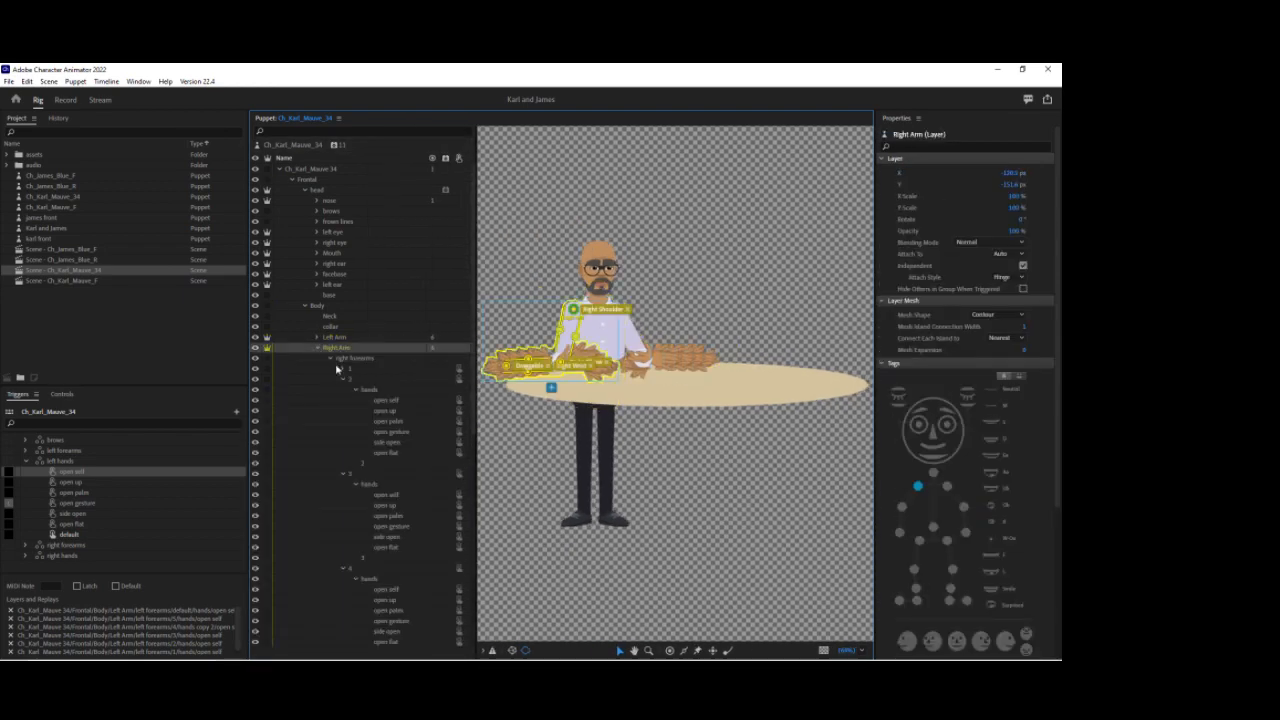
pyautogui.click(343, 380)
pyautogui.click(343, 390)
pyautogui.click(343, 400)
pyautogui.click(343, 410)
pyautogui.click(344, 422)
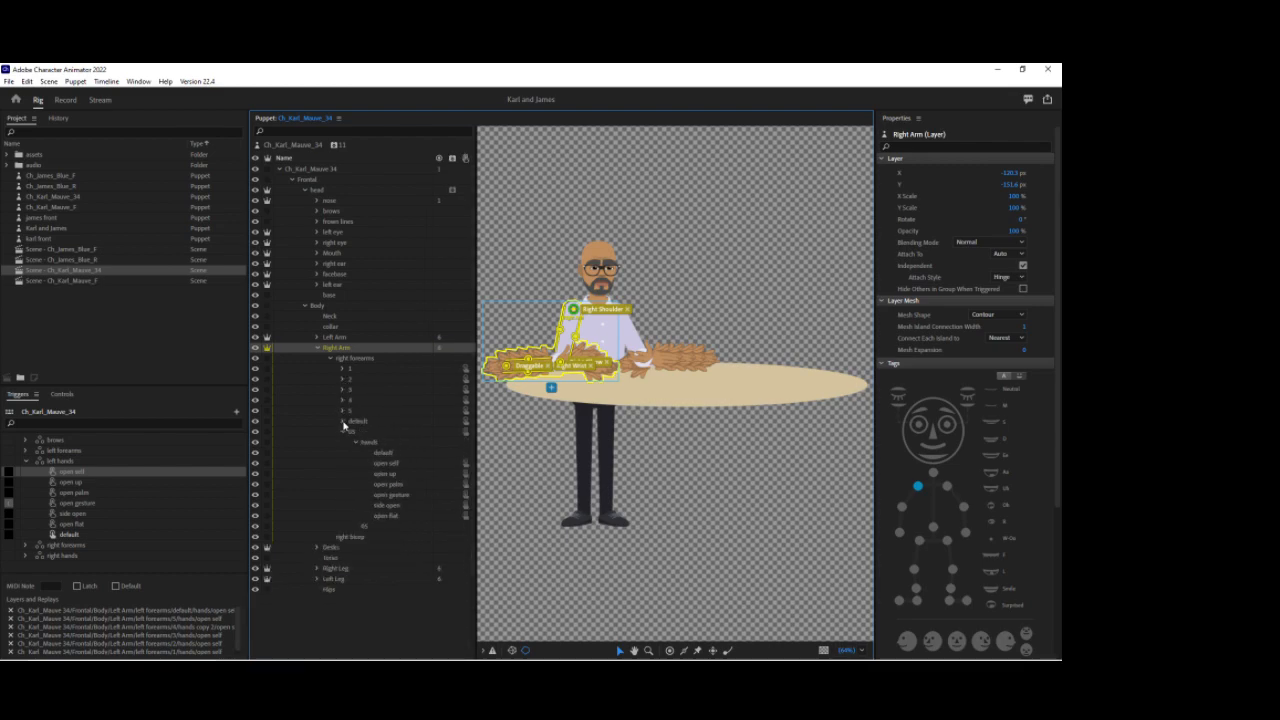
# Step: Select the new default hand layer in 05 and inspect the right hands default trigger's assigned layers
pyautogui.click(393, 455)
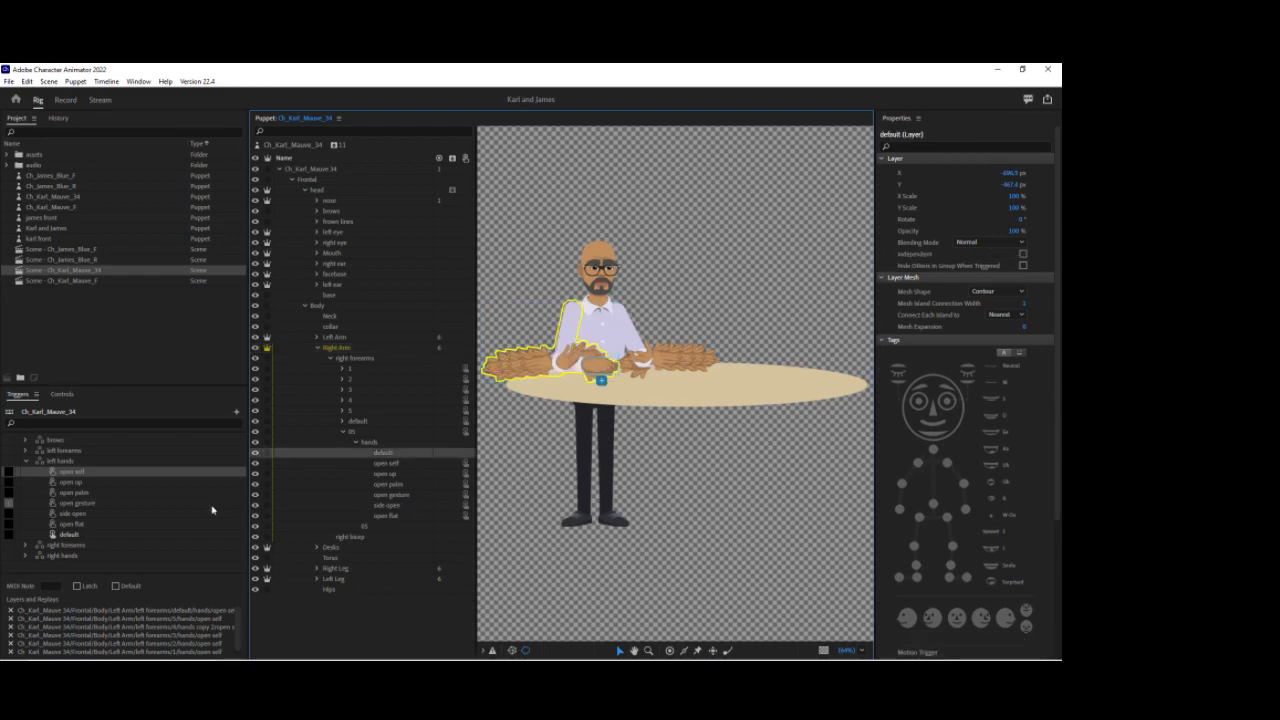
pyautogui.click(28, 461)
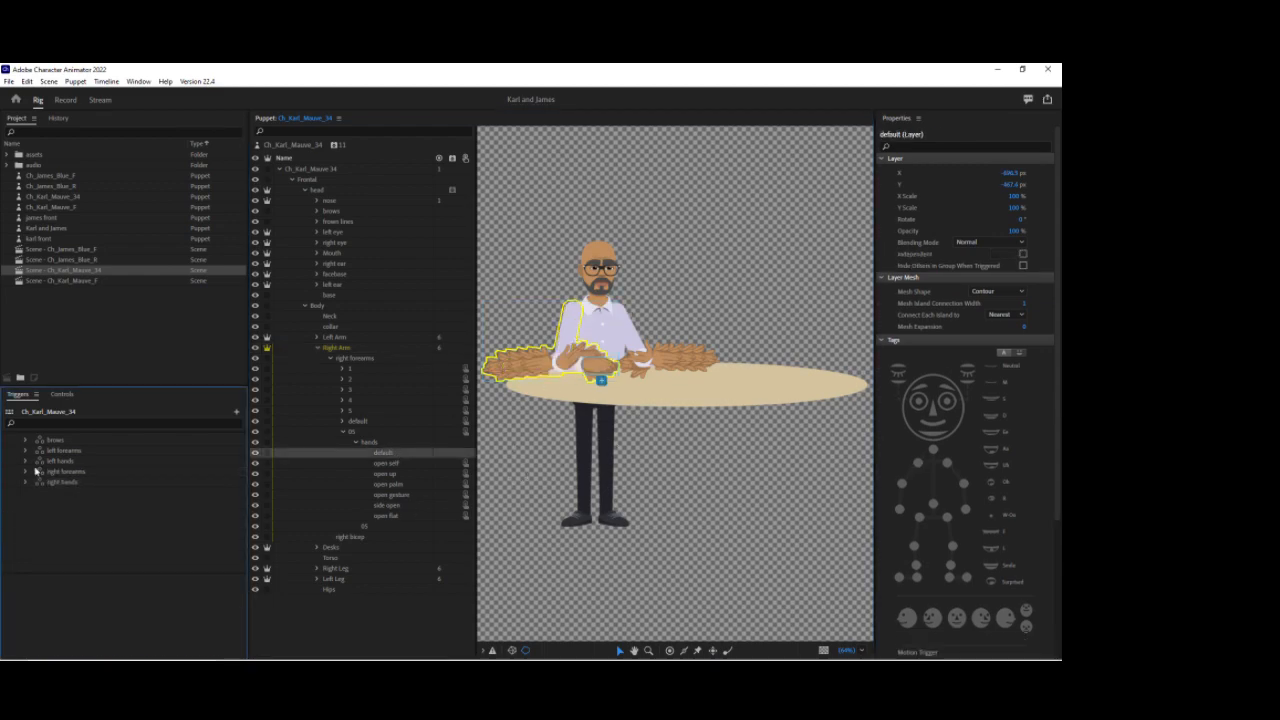
pyautogui.click(26, 482)
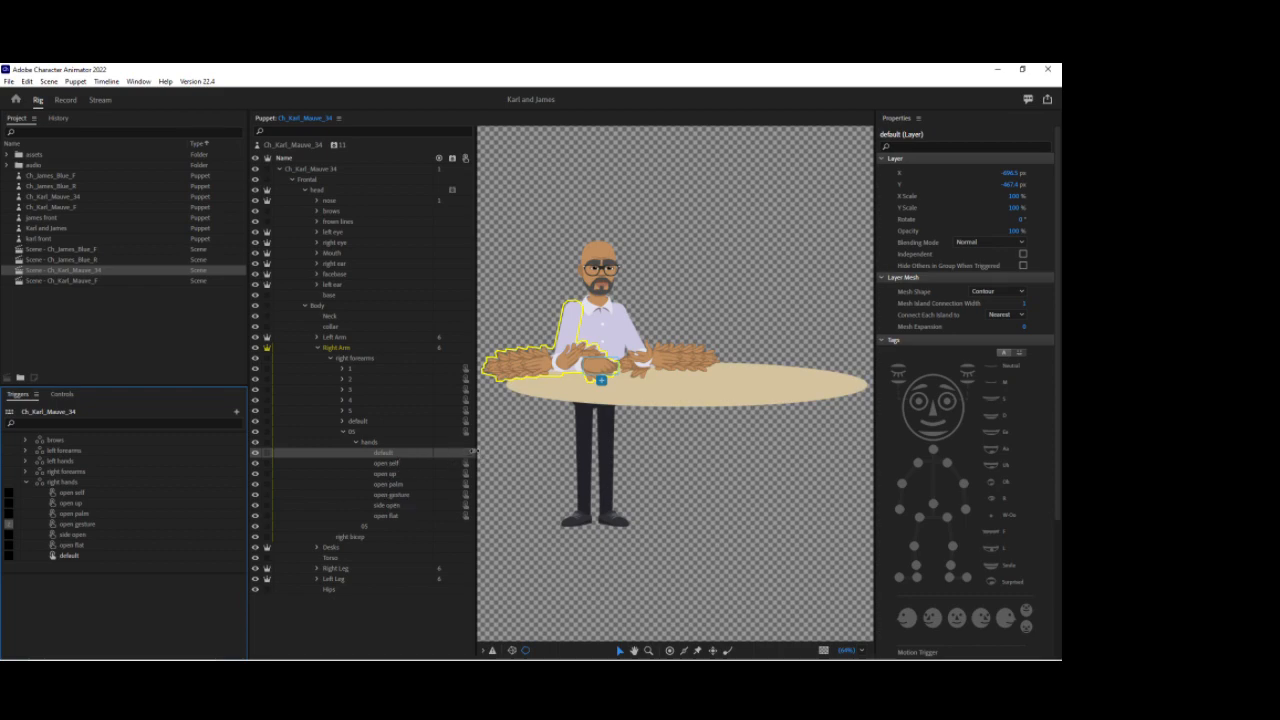
pyautogui.click(119, 556)
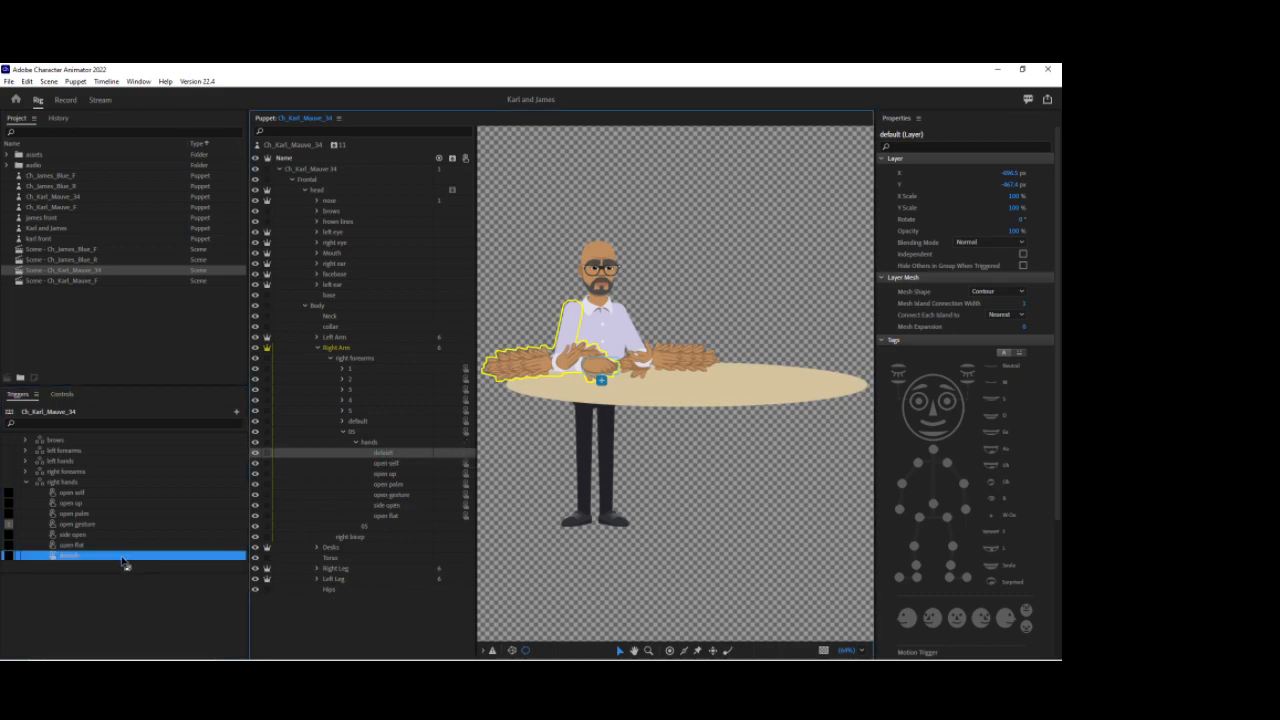
pyautogui.click(27, 482)
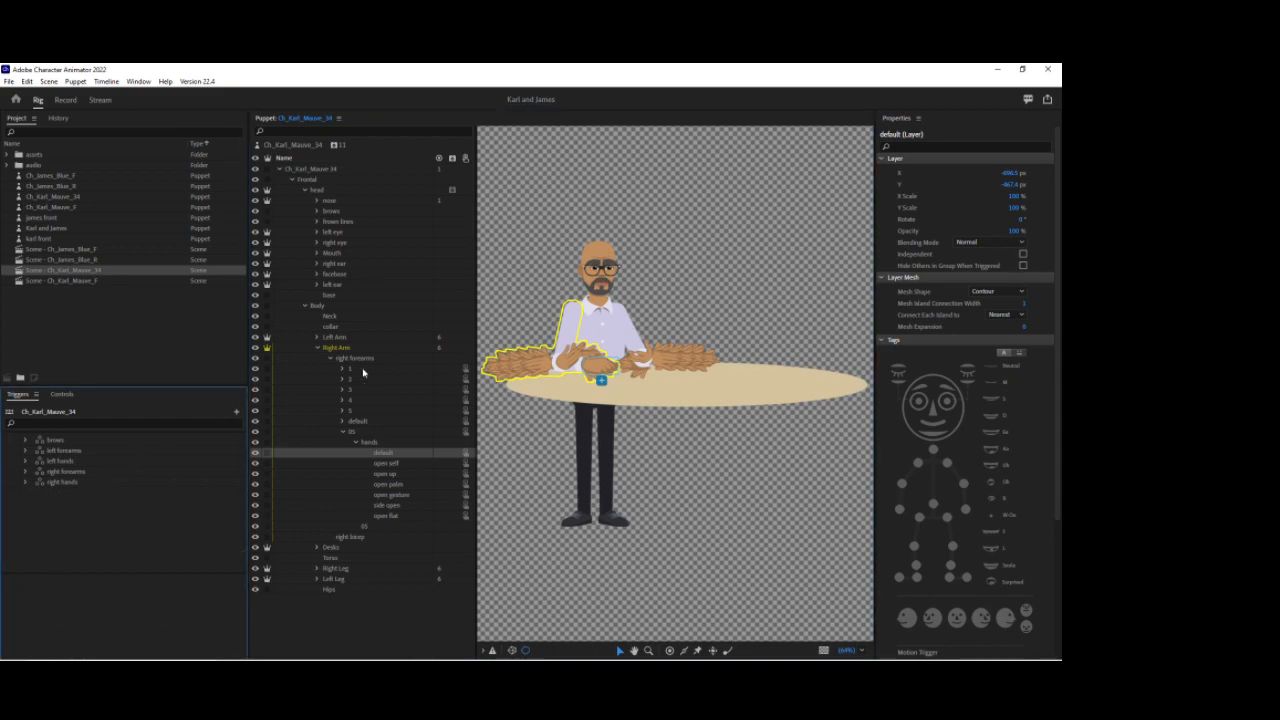
# Step: Return to Record mode and review the scene at about 1:09
pyautogui.click(61, 101)
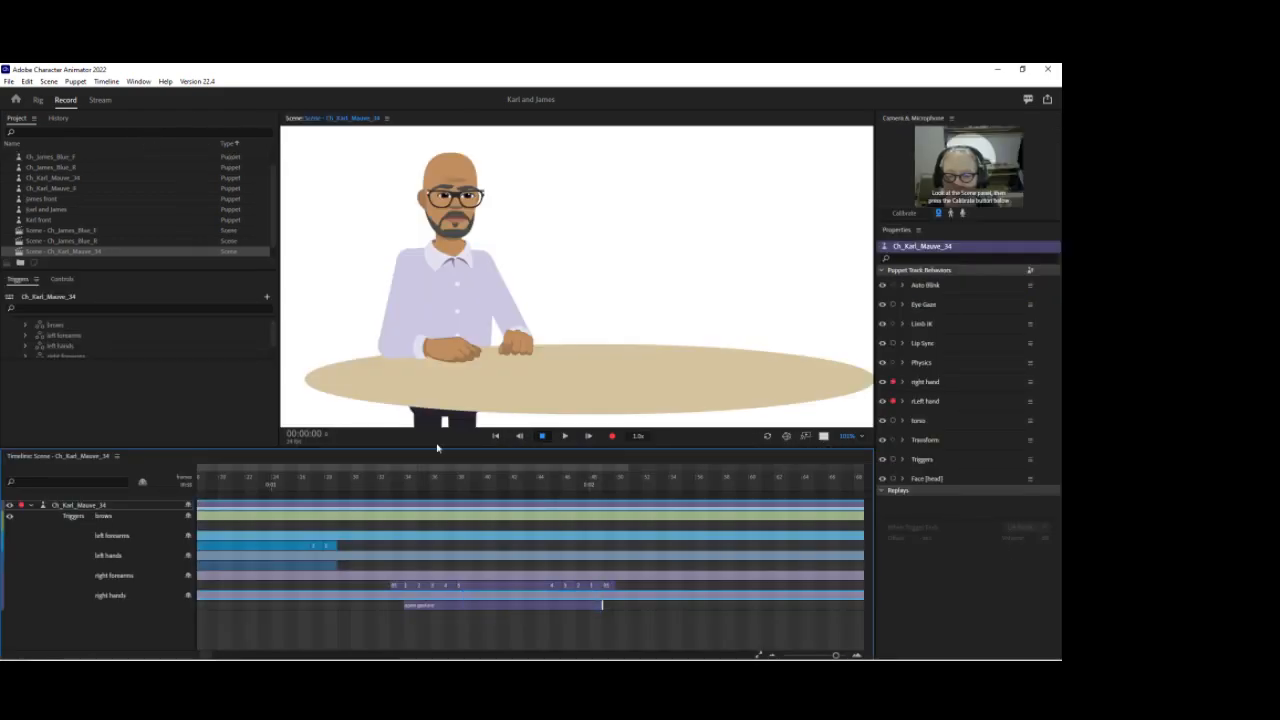
pyautogui.moveTo(391, 490)
pyautogui.mouseDown()
pyautogui.moveTo(408, 484)
pyautogui.moveTo(397, 484)
pyautogui.mouseUp()
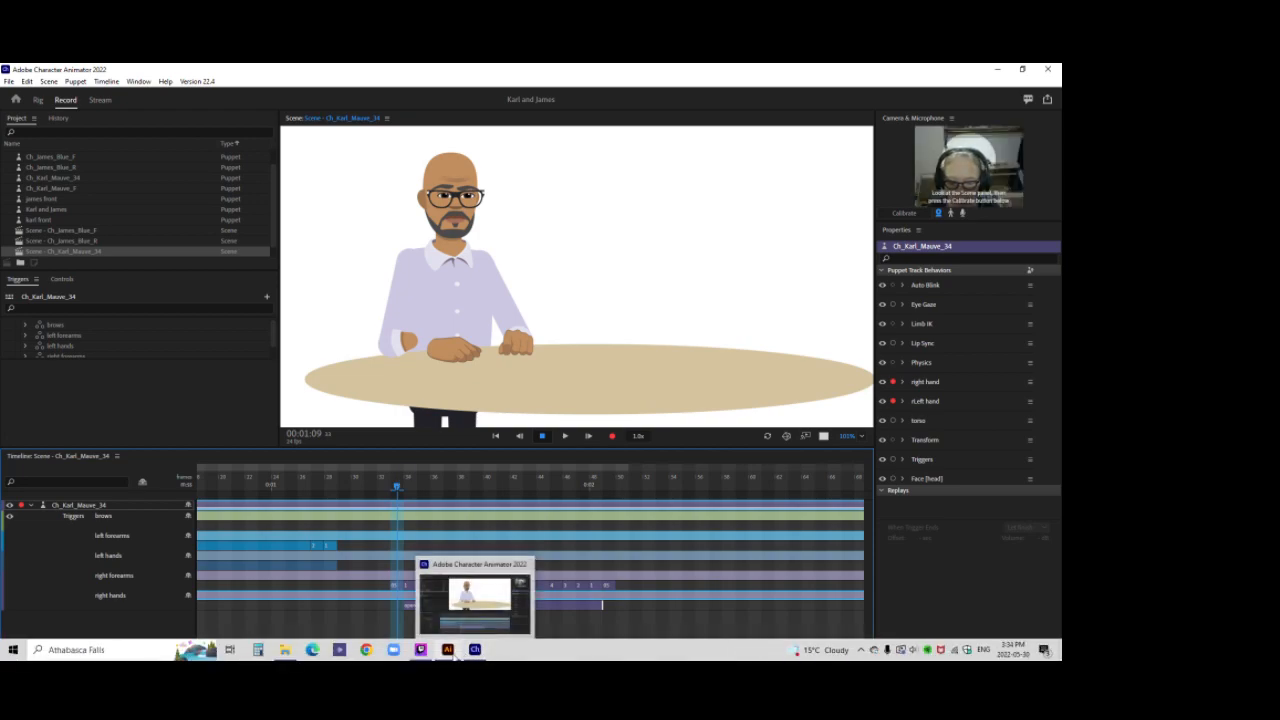
# Step: Switch to Illustrator, isolate the 05 layer and move its default hand slightly up and to the left
pyautogui.click(447, 650)
pyautogui.click(875, 488)
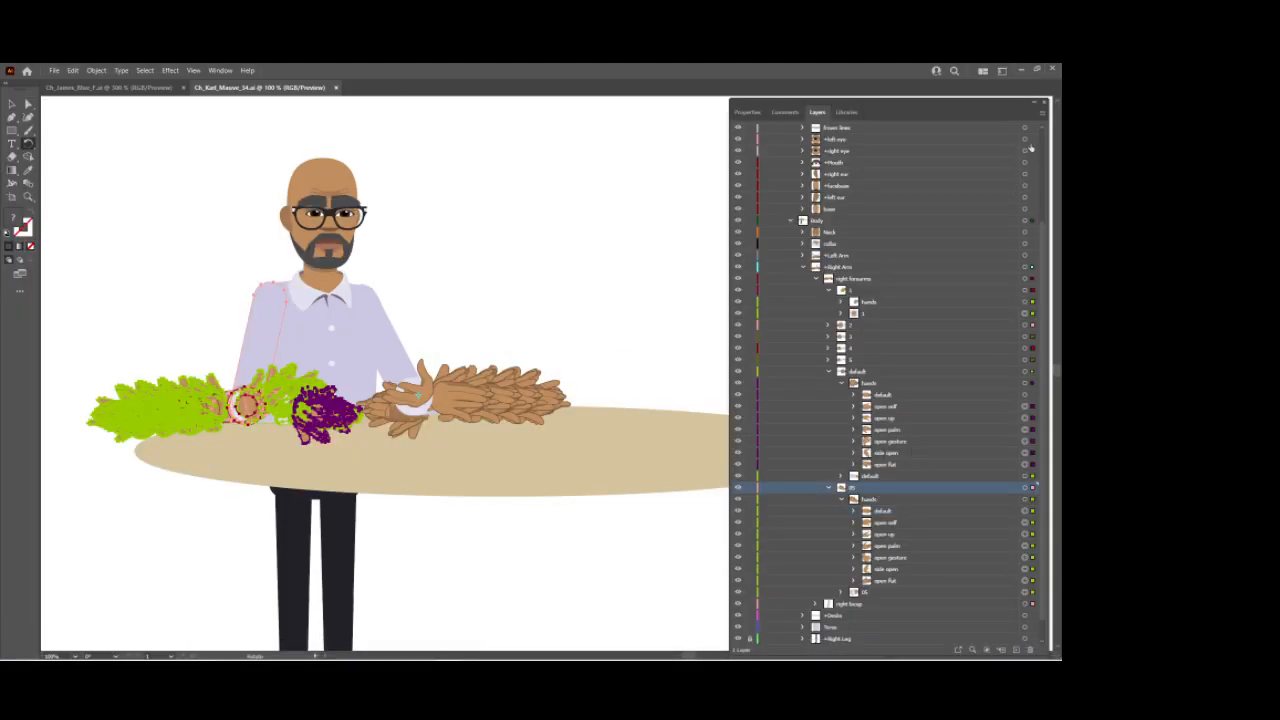
pyautogui.click(1045, 115)
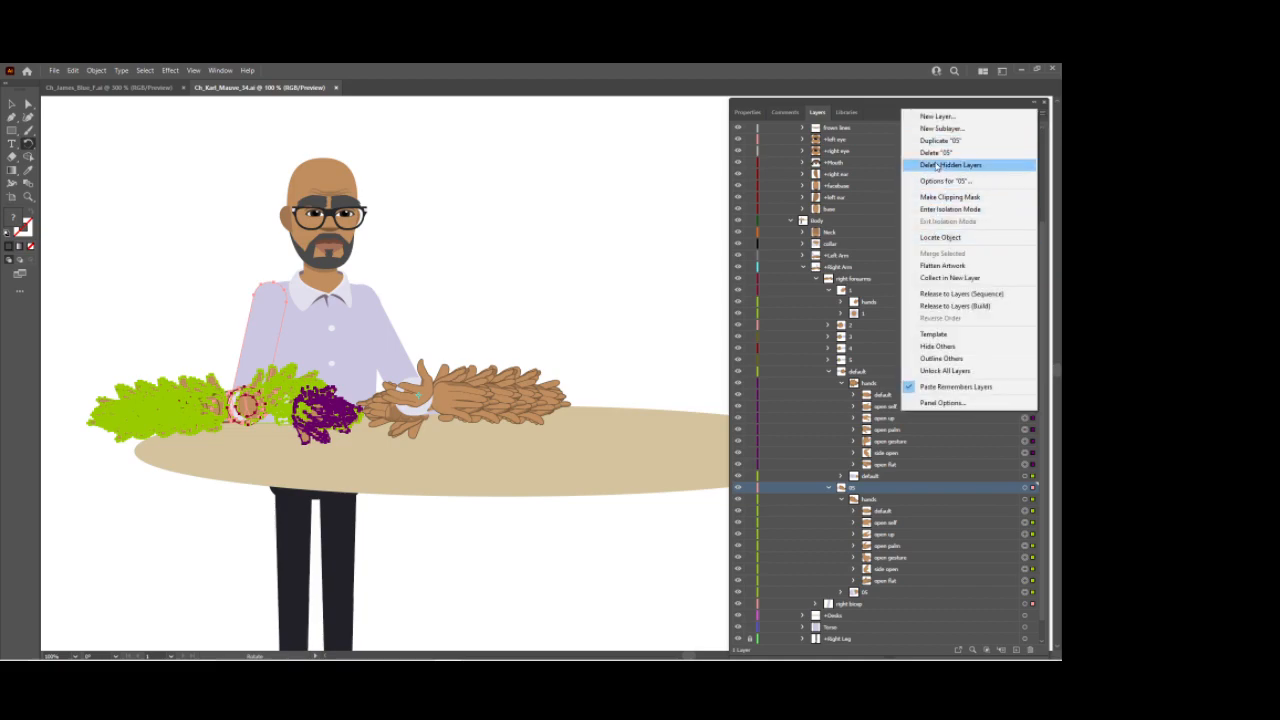
pyautogui.click(930, 209)
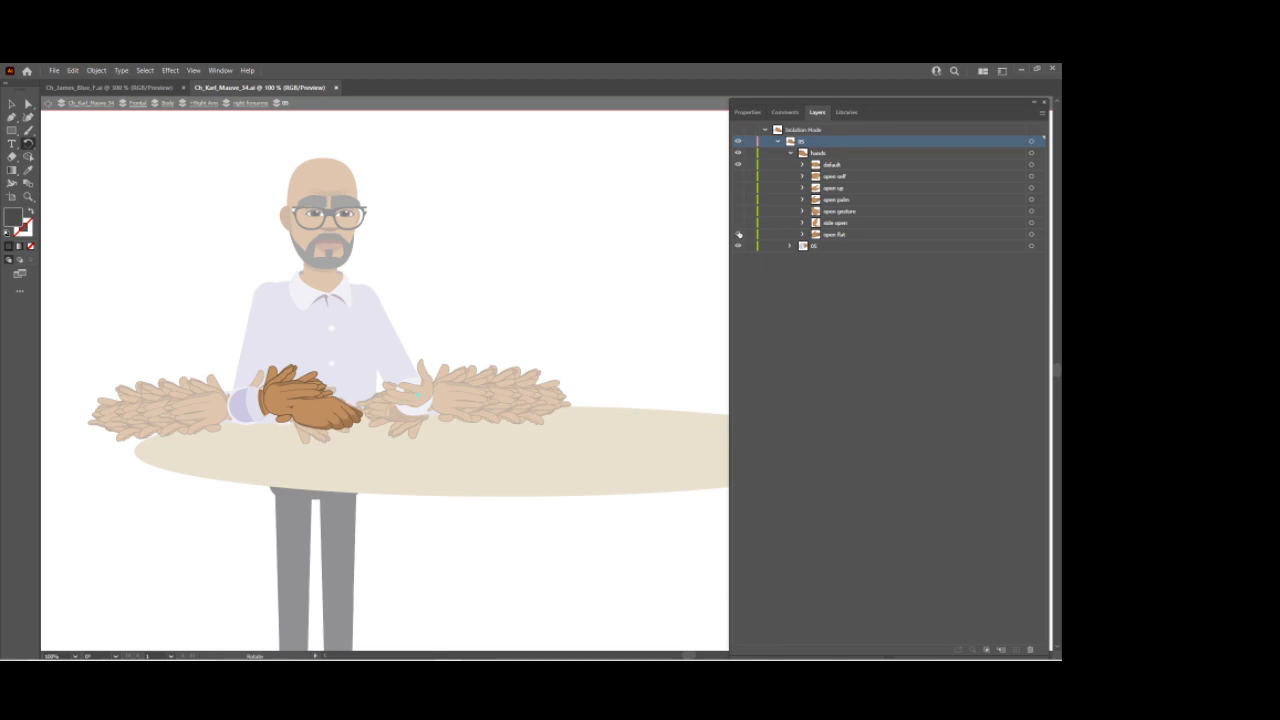
pyautogui.click(856, 164)
pyautogui.click(1039, 164)
pyautogui.click(12, 104)
pyautogui.moveTo(310, 417); pyautogui.dragTo(286, 408)
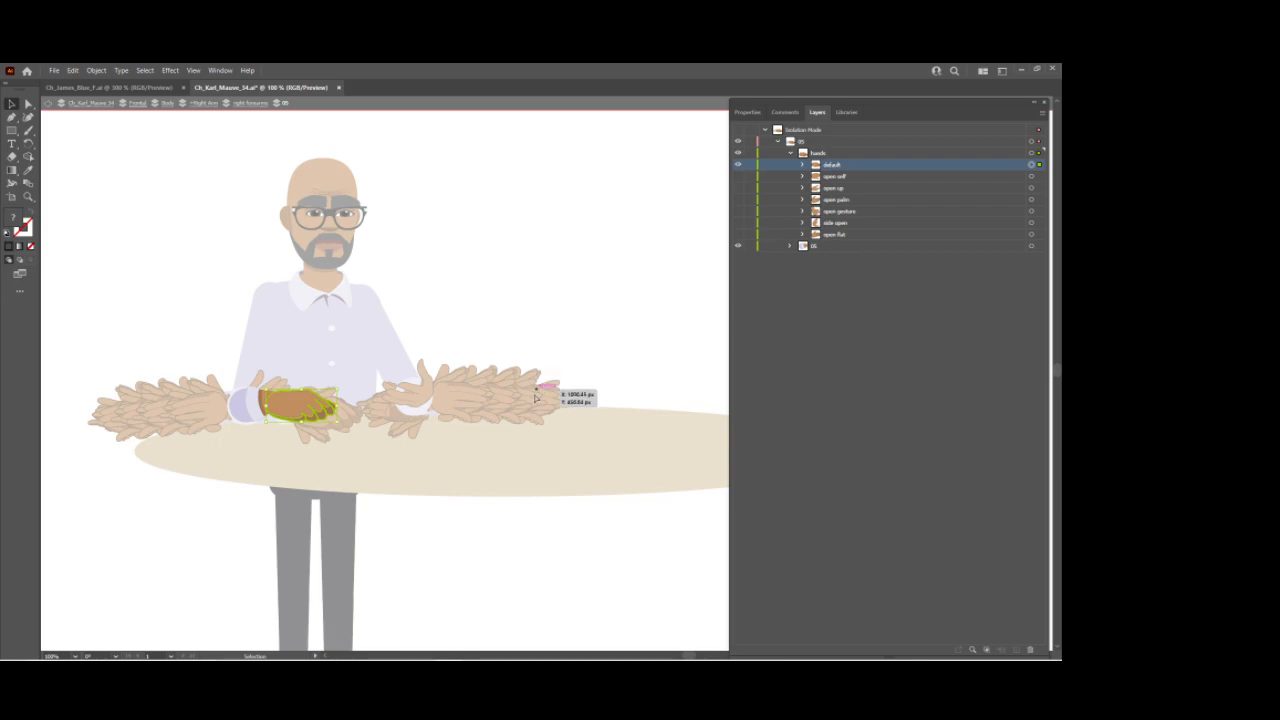
pyautogui.press('Escape')
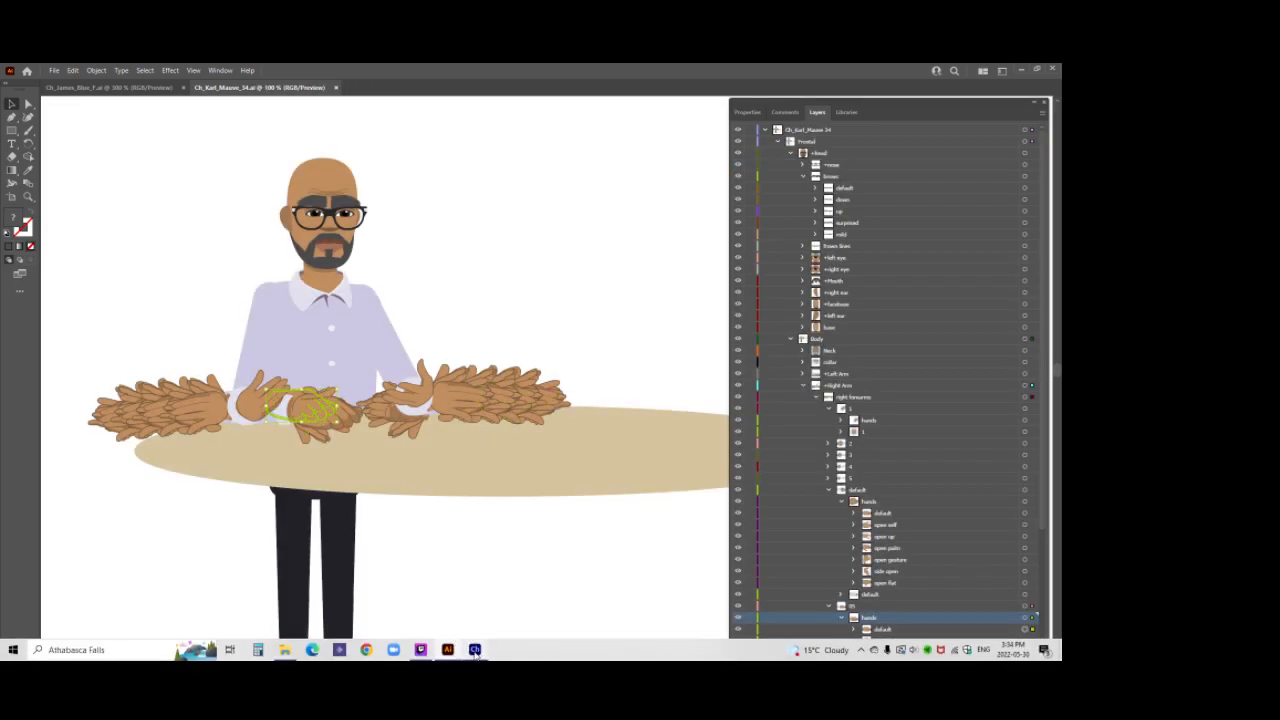
# Step: Back in Character Animator, move the start of the right forearms 05 trigger segment earlier to about 1:08
pyautogui.moveTo(475, 650)
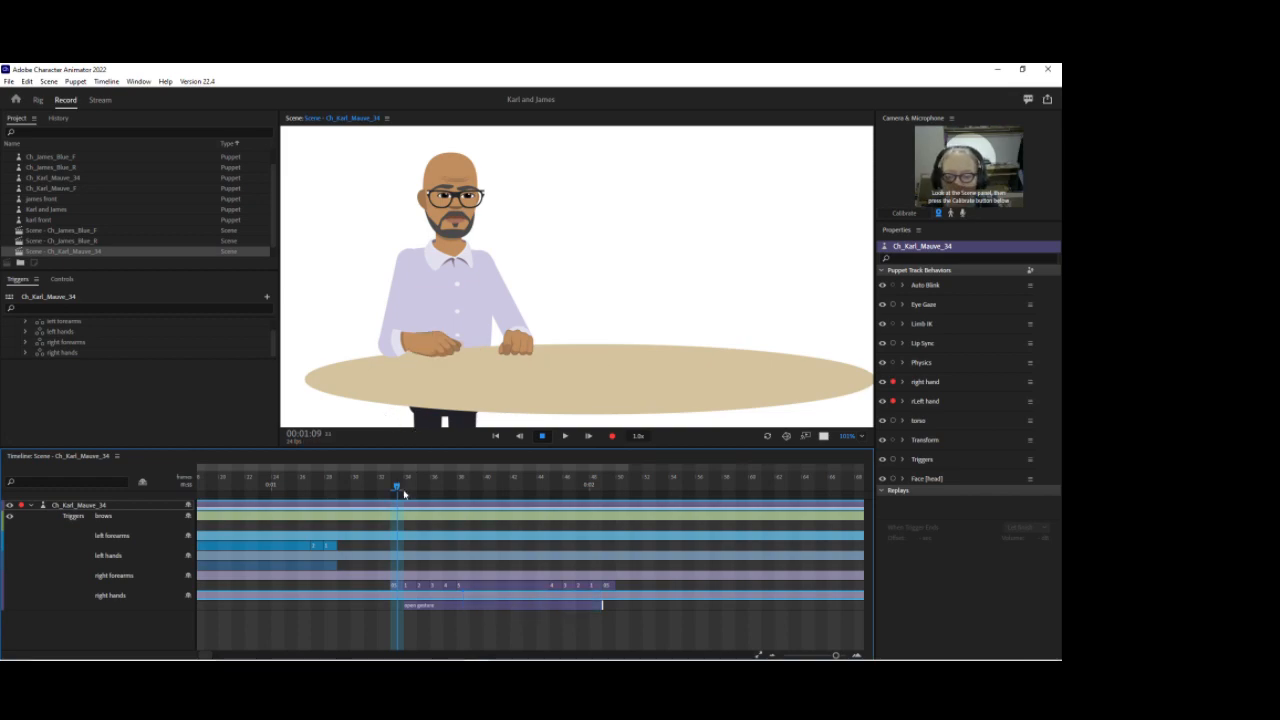
pyautogui.moveTo(397, 489)
pyautogui.mouseDown()
pyautogui.moveTo(465, 490)
pyautogui.moveTo(371, 490)
pyautogui.moveTo(638, 497)
pyautogui.moveTo(401, 494)
pyautogui.mouseUp()
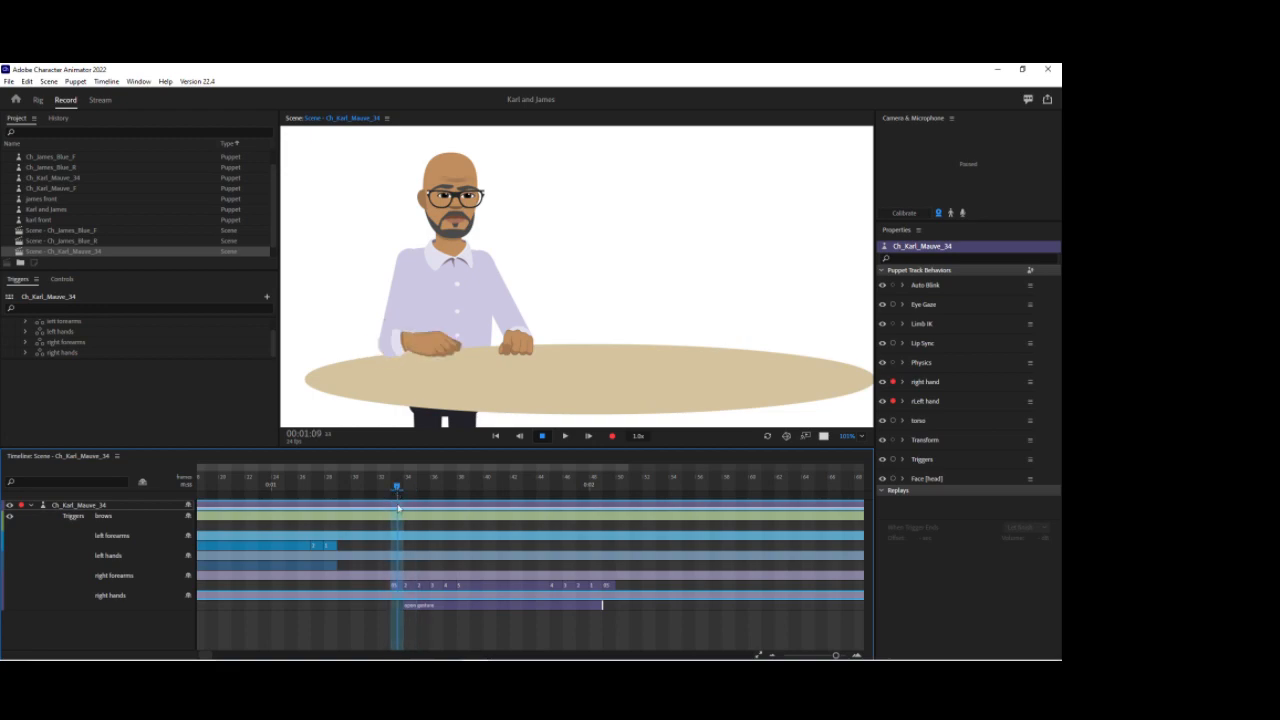
pyautogui.click(621, 586)
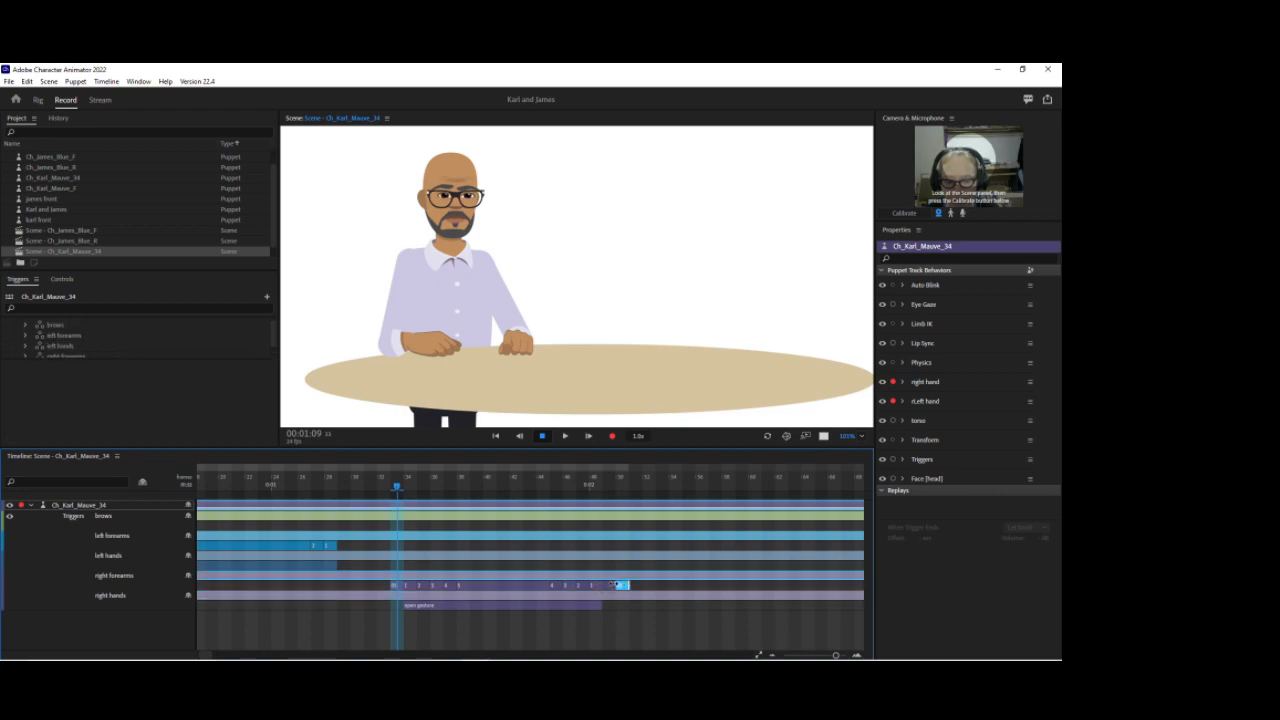
pyautogui.click(397, 587)
pyautogui.moveTo(404, 587); pyautogui.dragTo(391, 587)
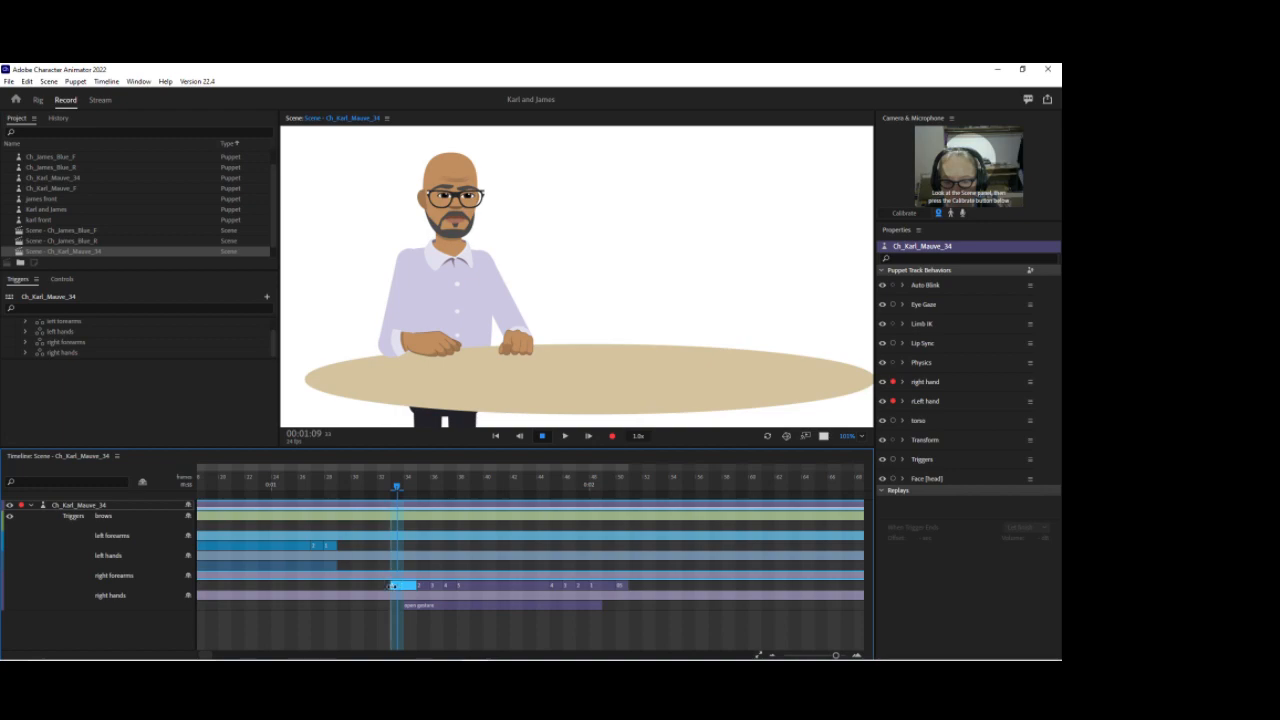
pyautogui.hotkey('ctrl', 'z')
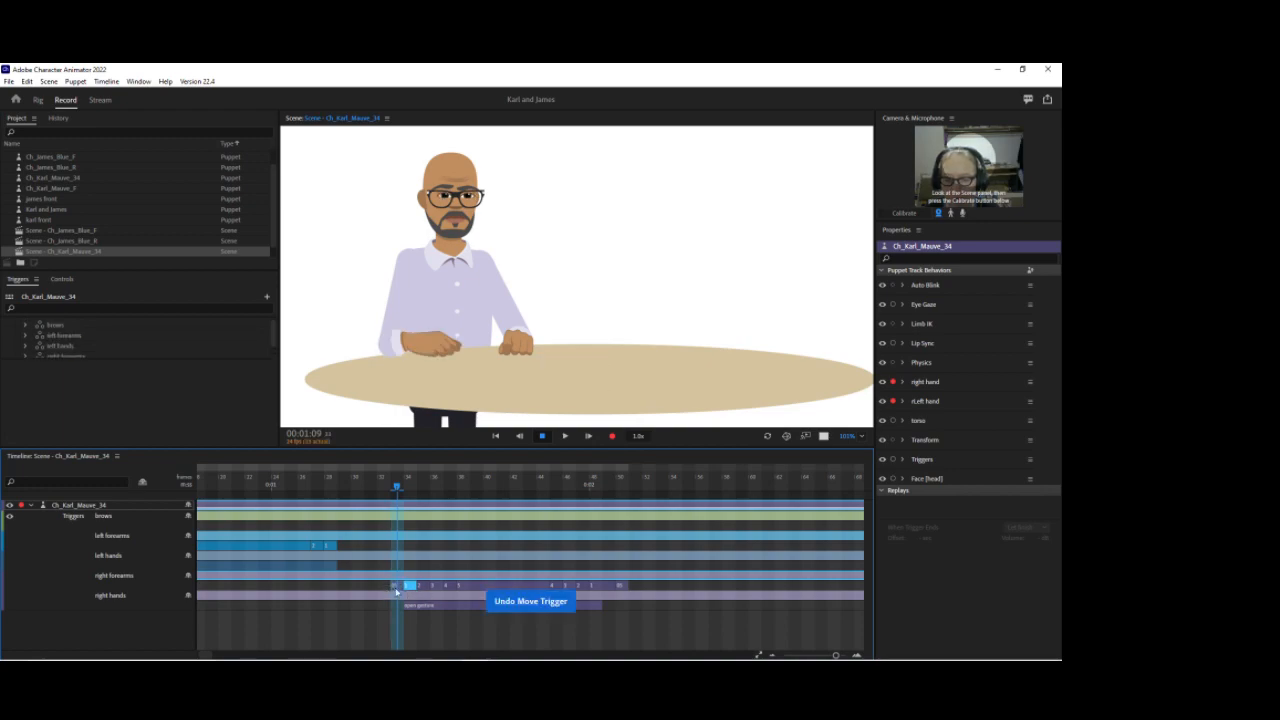
pyautogui.keyDown('shift'); pyautogui.click(398, 587); pyautogui.keyUp('shift')
pyautogui.moveTo(391, 587); pyautogui.dragTo(378, 587)
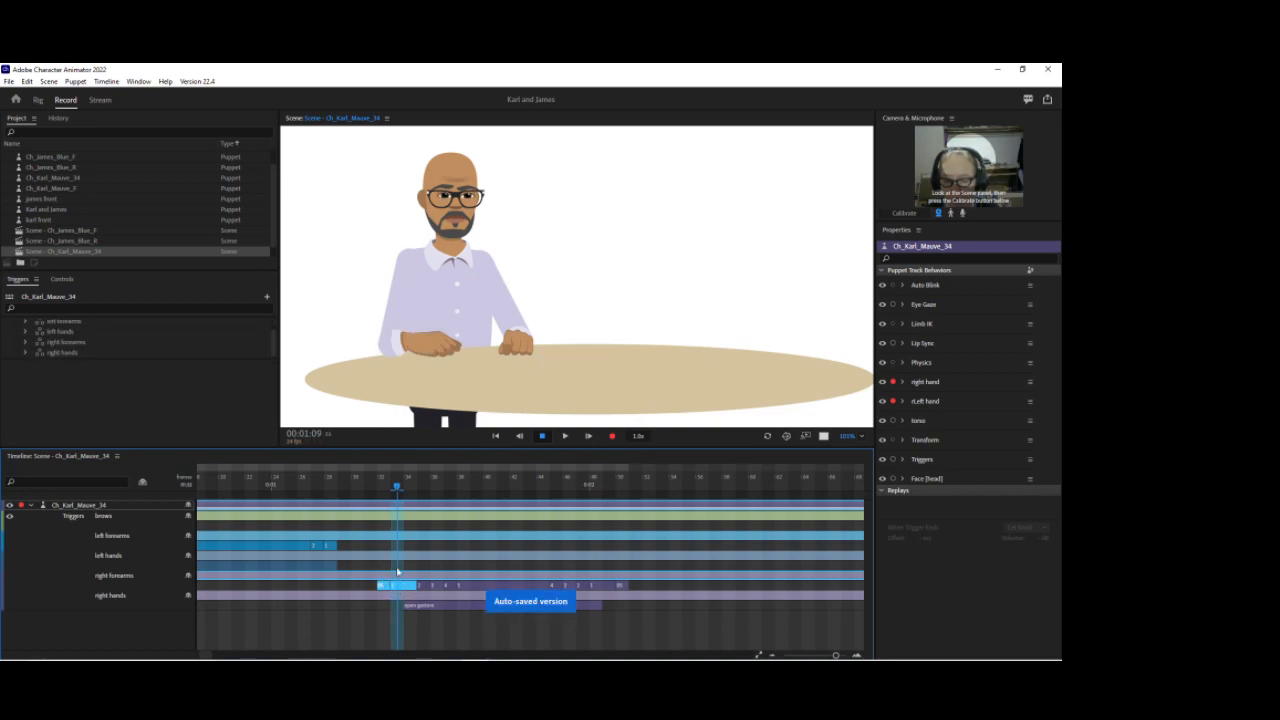
# Step: Review the right forearm pose between about 1:08 and 1:16, then save the project
pyautogui.moveTo(397, 490)
pyautogui.mouseDown()
pyautogui.moveTo(360, 491)
pyautogui.moveTo(381, 490)
pyautogui.mouseUp()
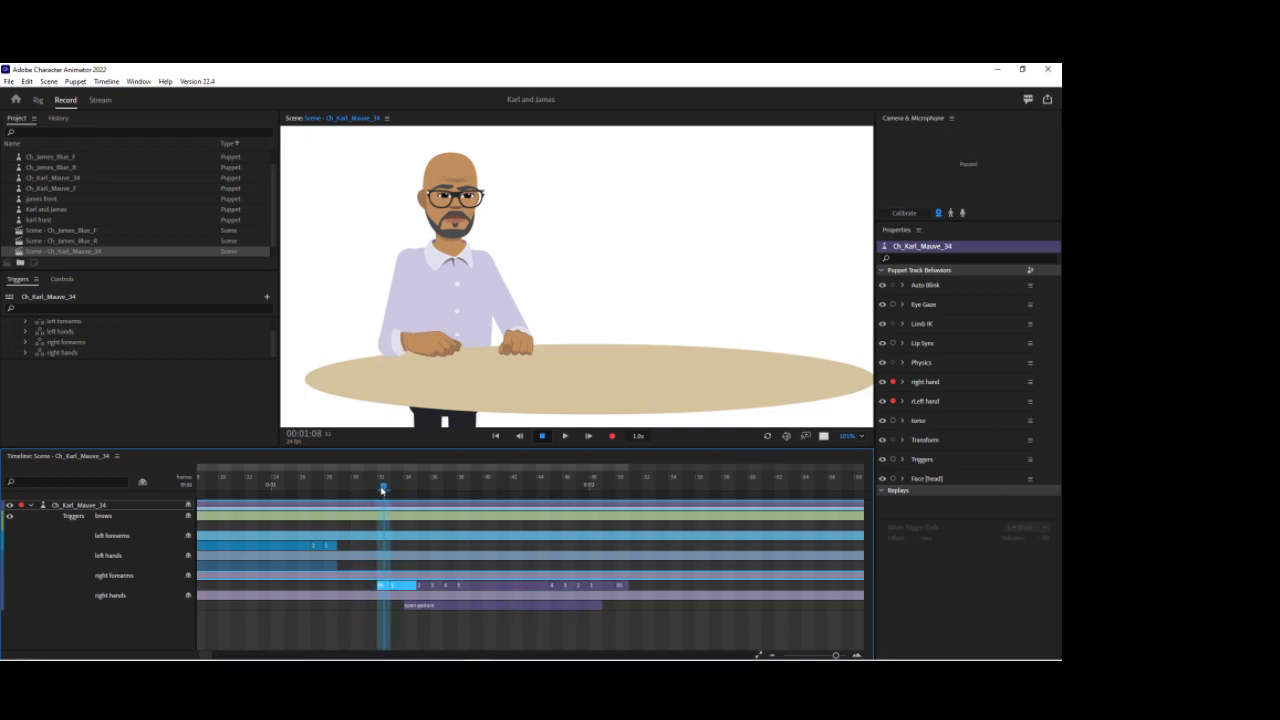
pyautogui.click(393, 490)
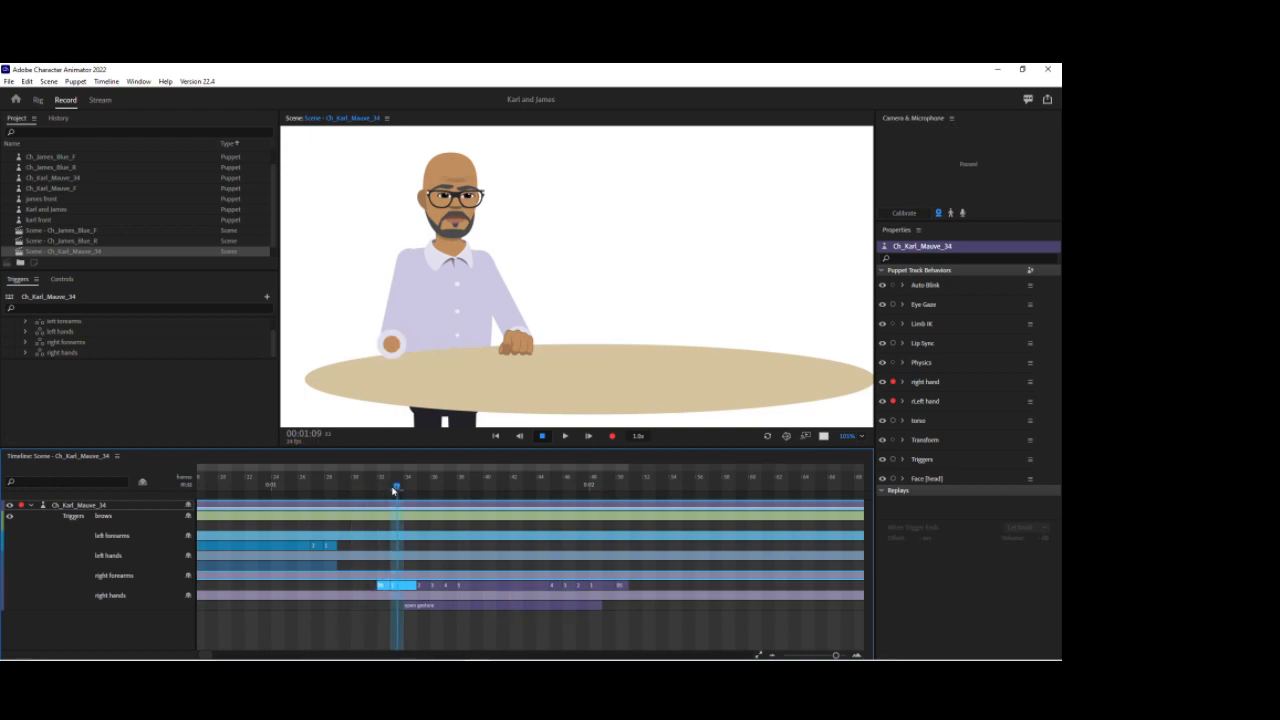
pyautogui.moveTo(396, 490); pyautogui.dragTo(487, 490)
pyautogui.hotkey('ctrl', 's')
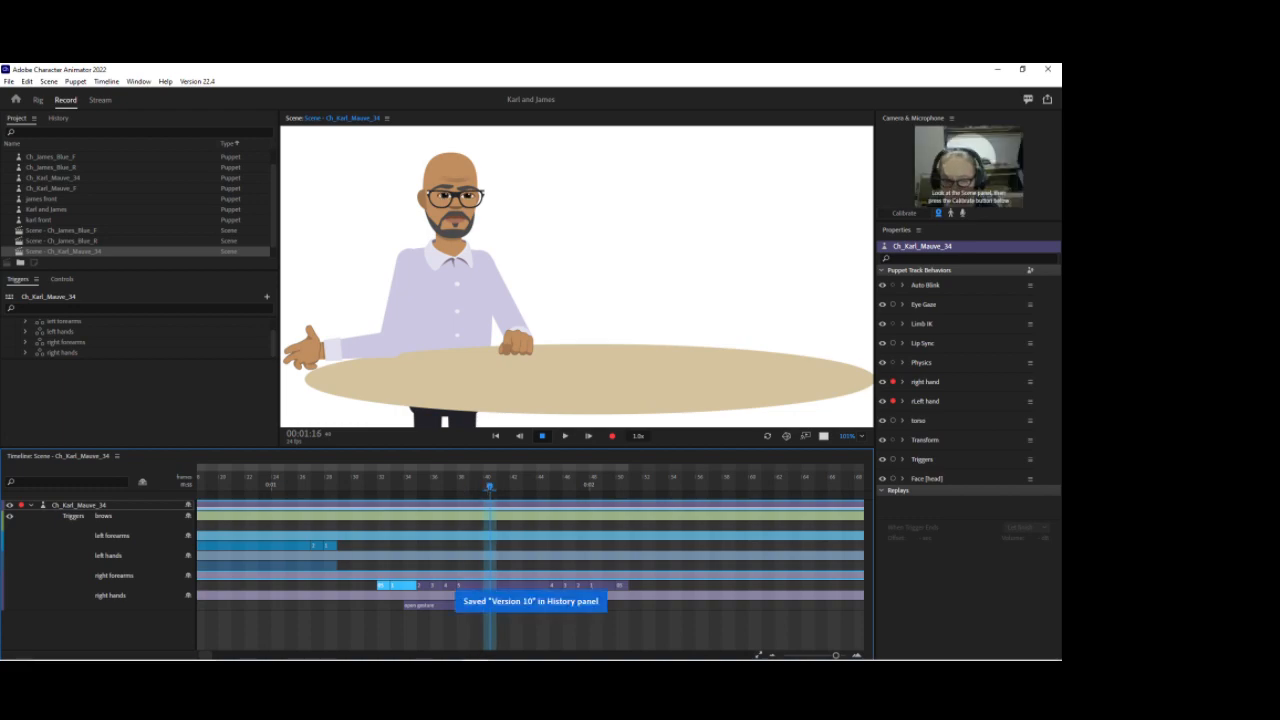
# Step: In Illustrator, copy the default hand layer from the 05 hands group into the 01 hands group
pyautogui.click(447, 650)
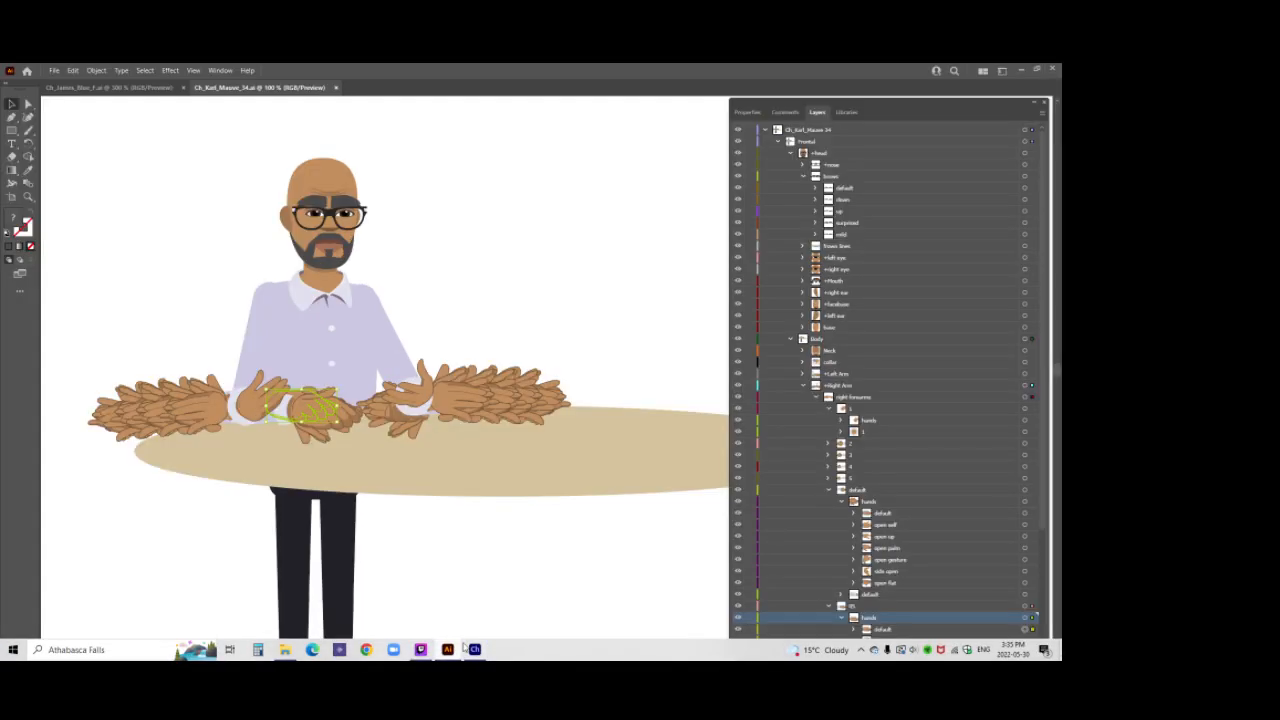
pyautogui.scroll(-3, 873, 458)
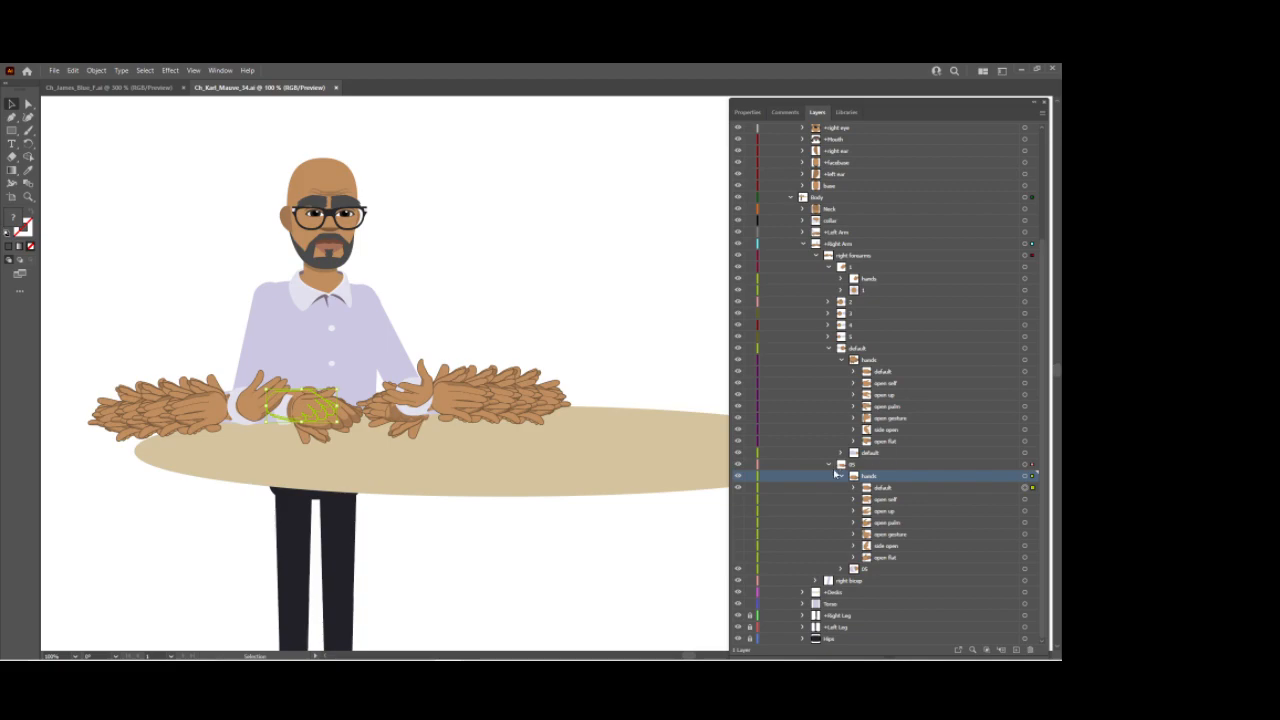
pyautogui.click(829, 346)
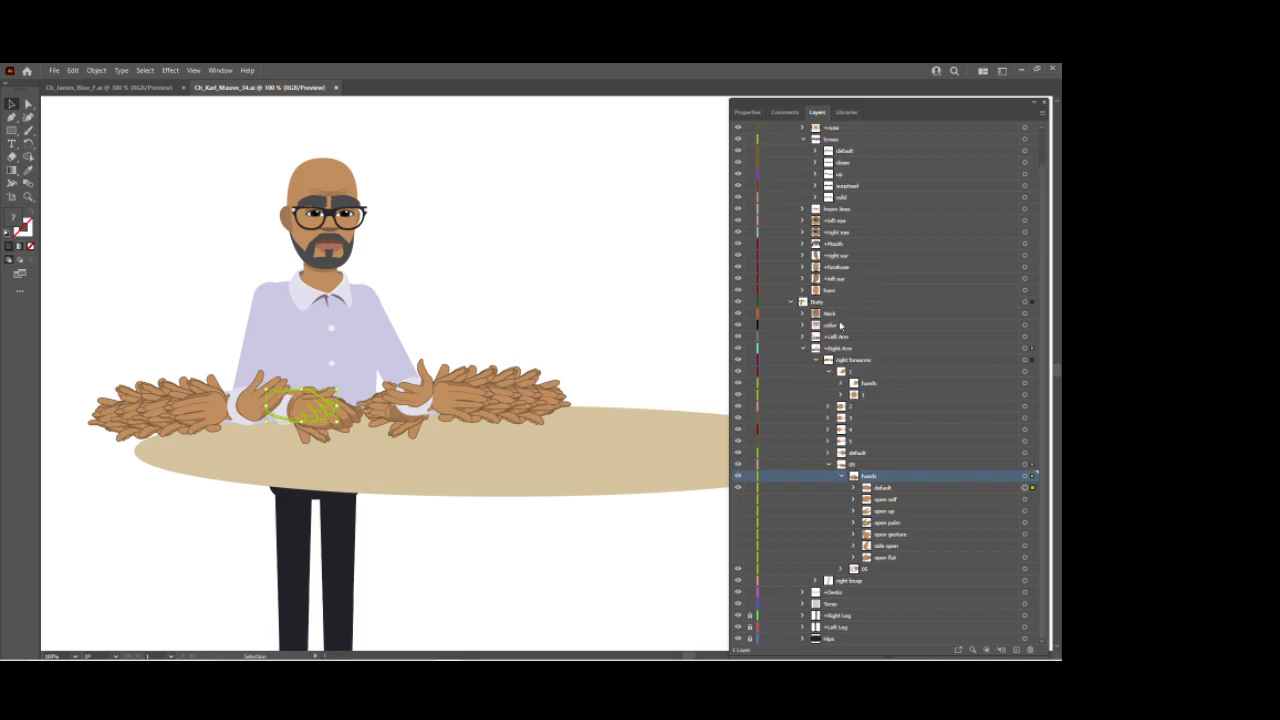
pyautogui.click(841, 383)
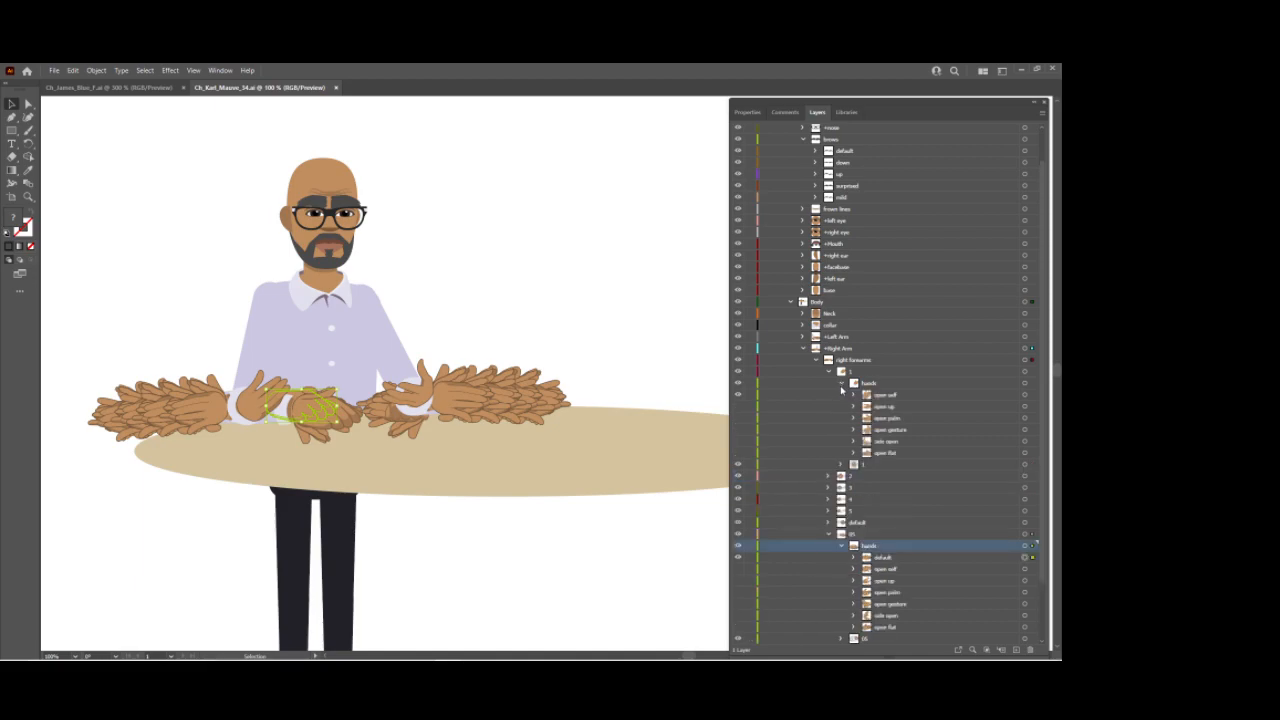
pyautogui.scroll(-2, 843, 385)
pyautogui.click(890, 487)
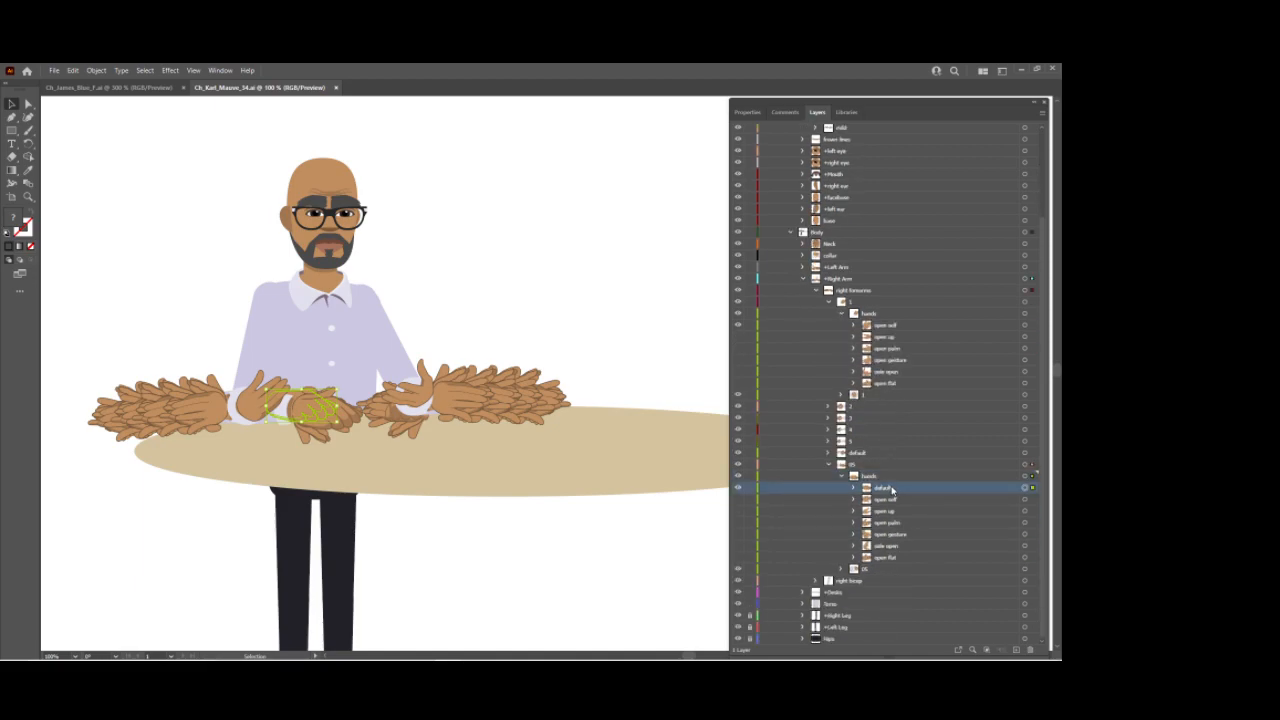
pyautogui.moveTo(892, 487); pyautogui.dragTo(908, 320)
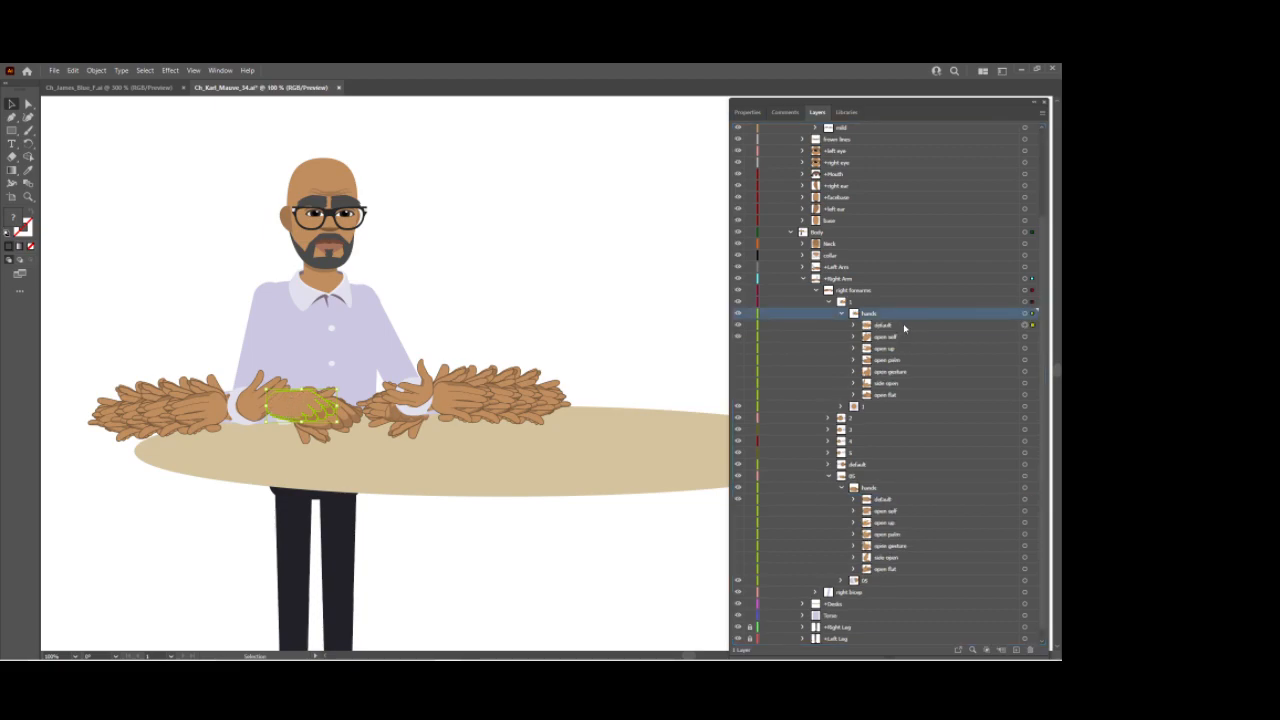
# Step: In Illustrator, isolate the 1 forearm's hands group, move its default hand slightly left, exit isolation and toggle the 05 layer's visibility
pyautogui.click(911, 304)
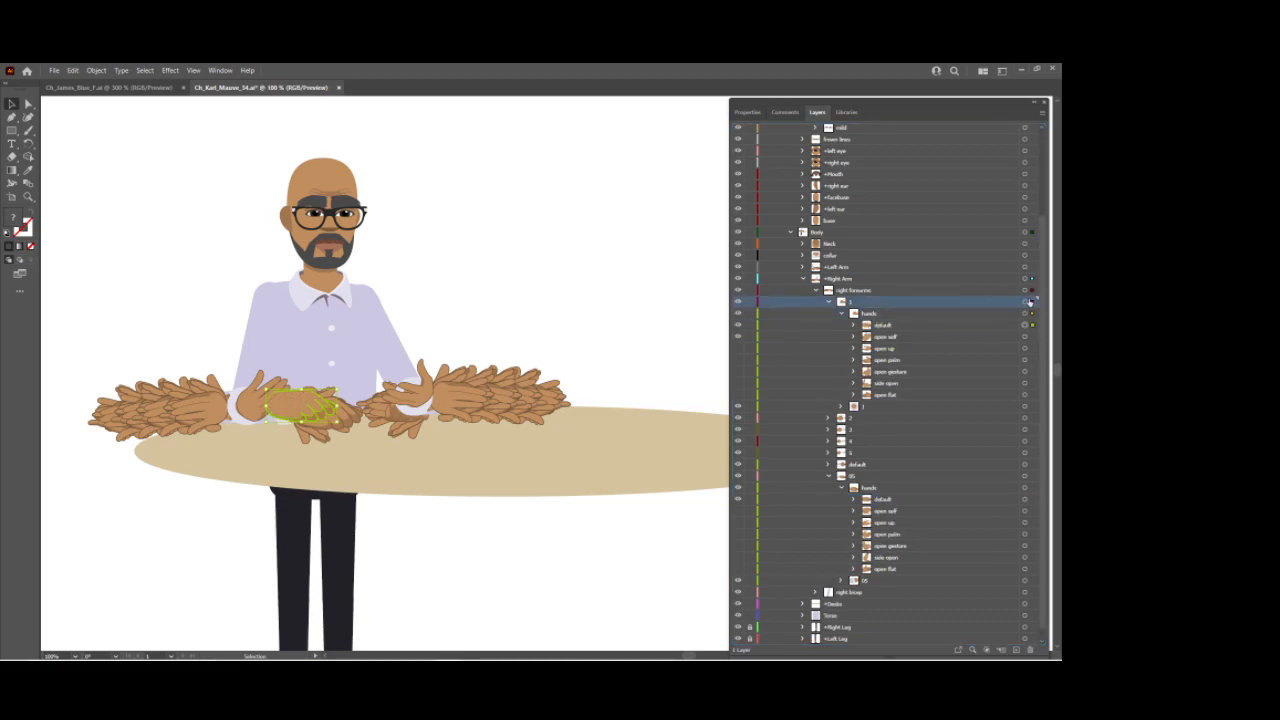
pyautogui.click(1031, 301)
pyautogui.click(1042, 116)
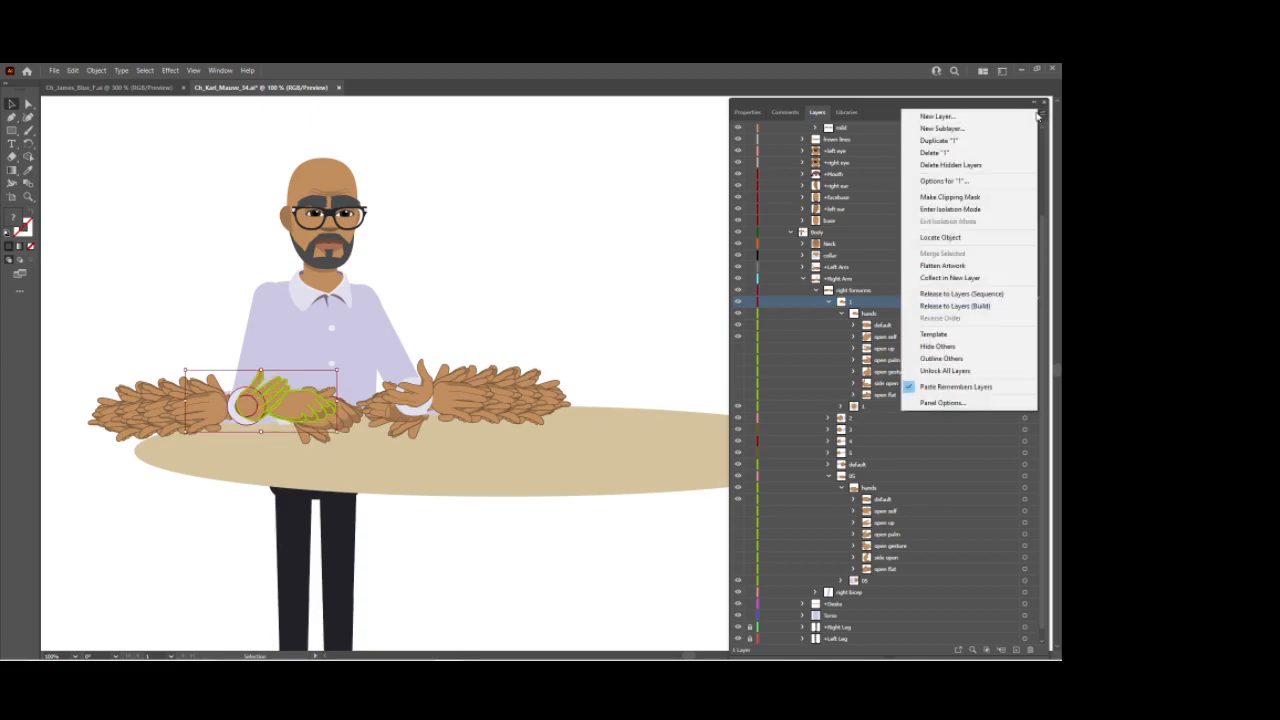
pyautogui.click(945, 198)
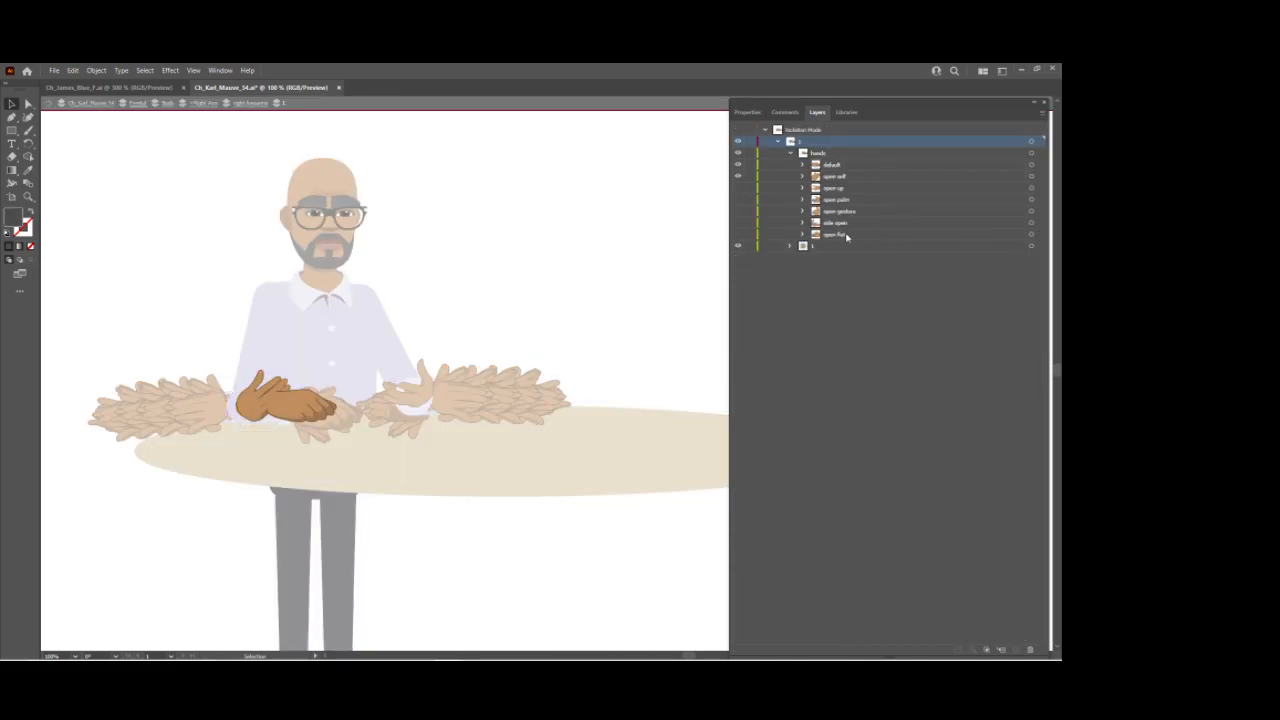
pyautogui.click(739, 176)
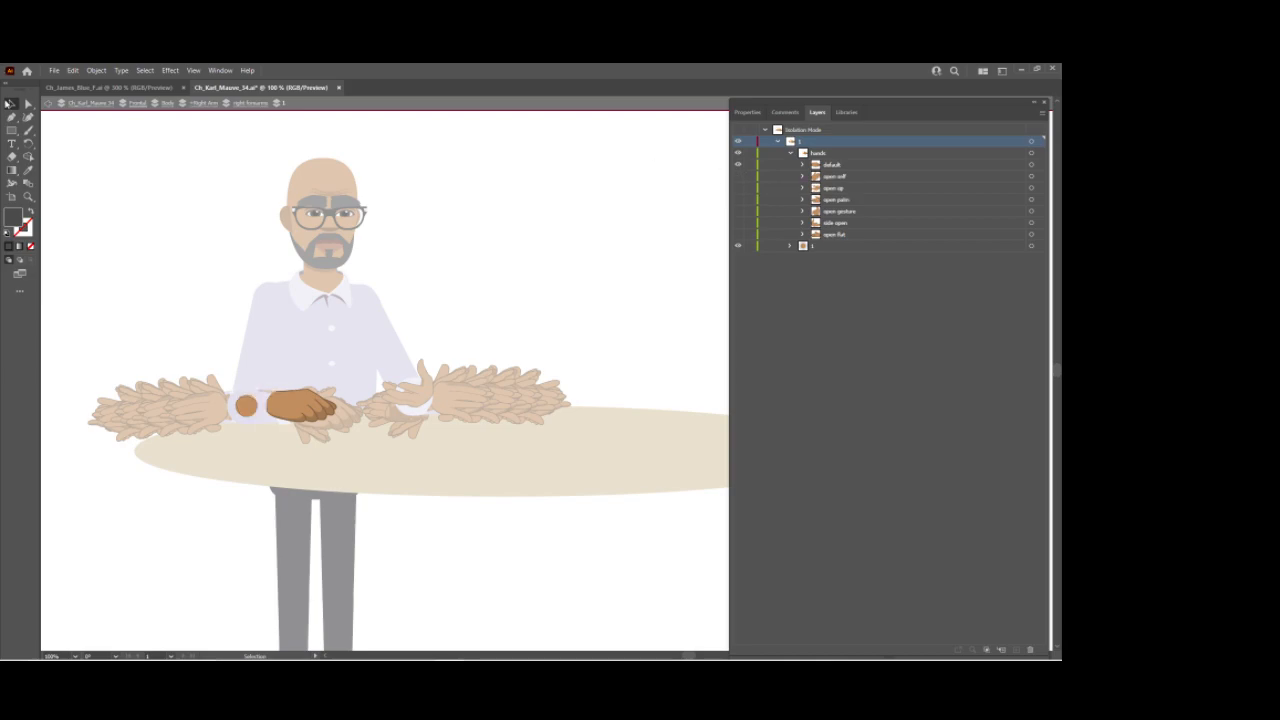
pyautogui.click(841, 167)
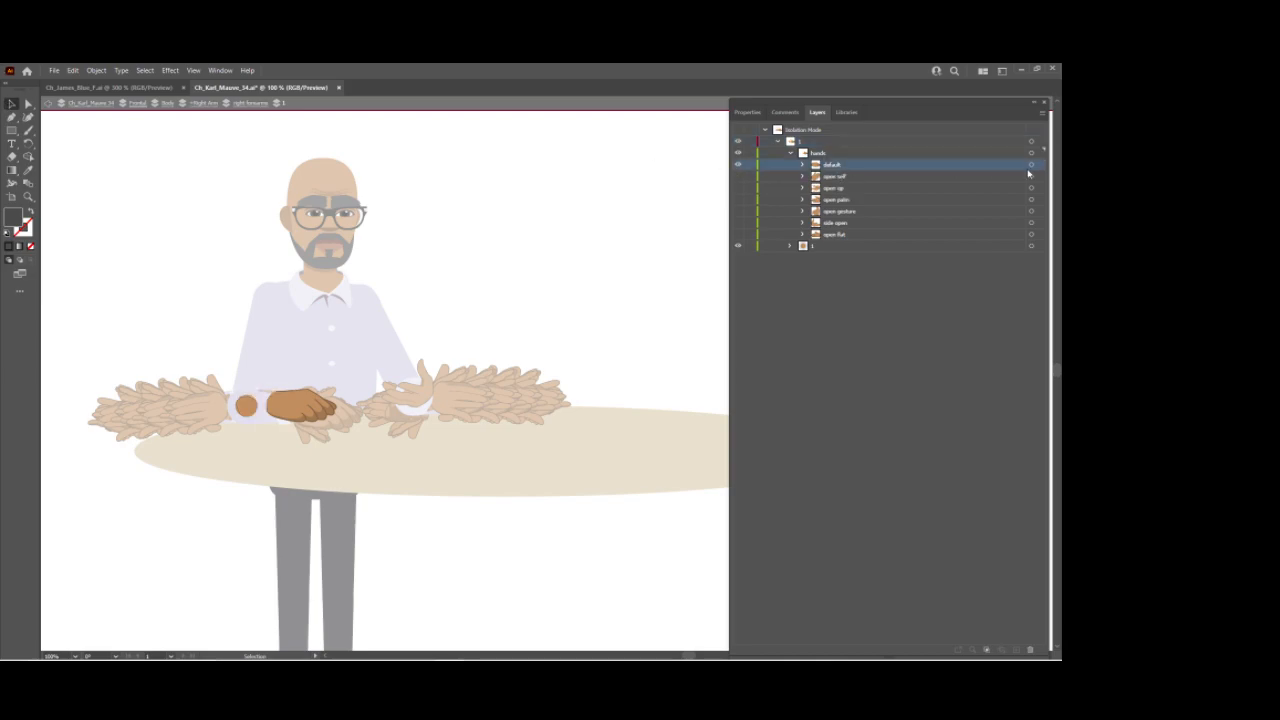
pyautogui.click(1032, 165)
pyautogui.moveTo(298, 408); pyautogui.dragTo(271, 411)
pyautogui.doubleClick(572, 335)
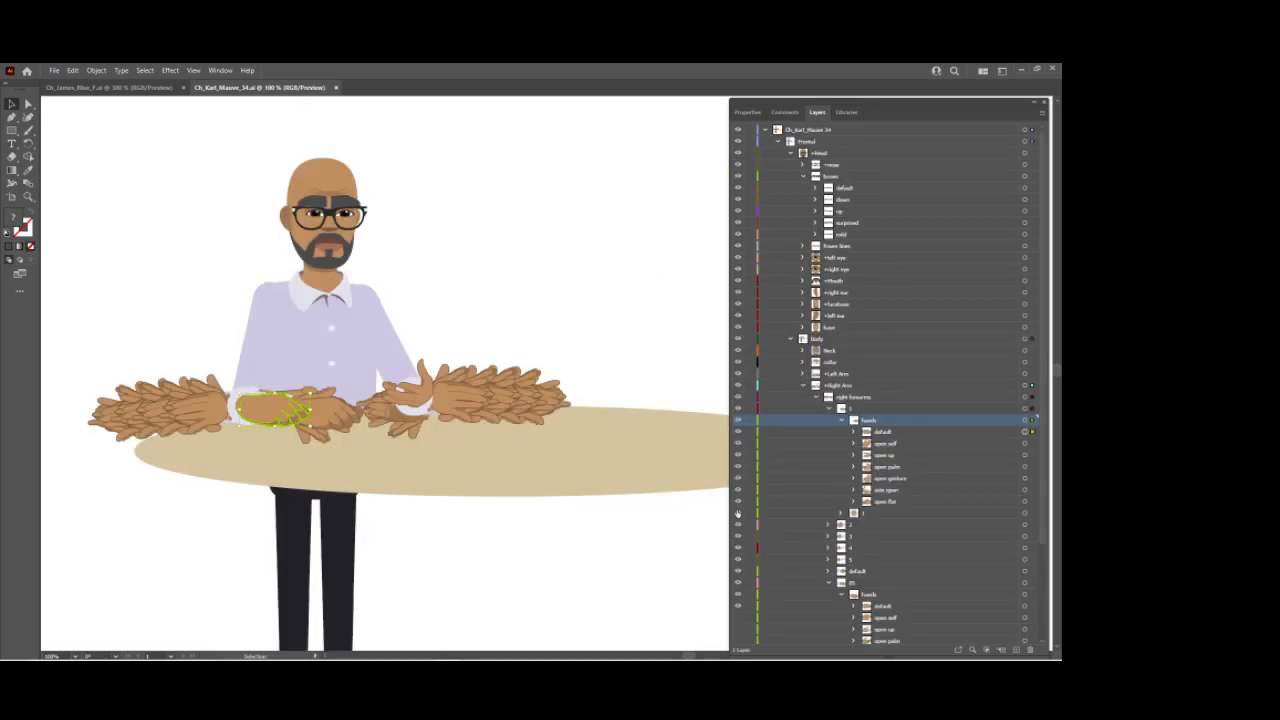
pyautogui.scroll(-3, 737, 513)
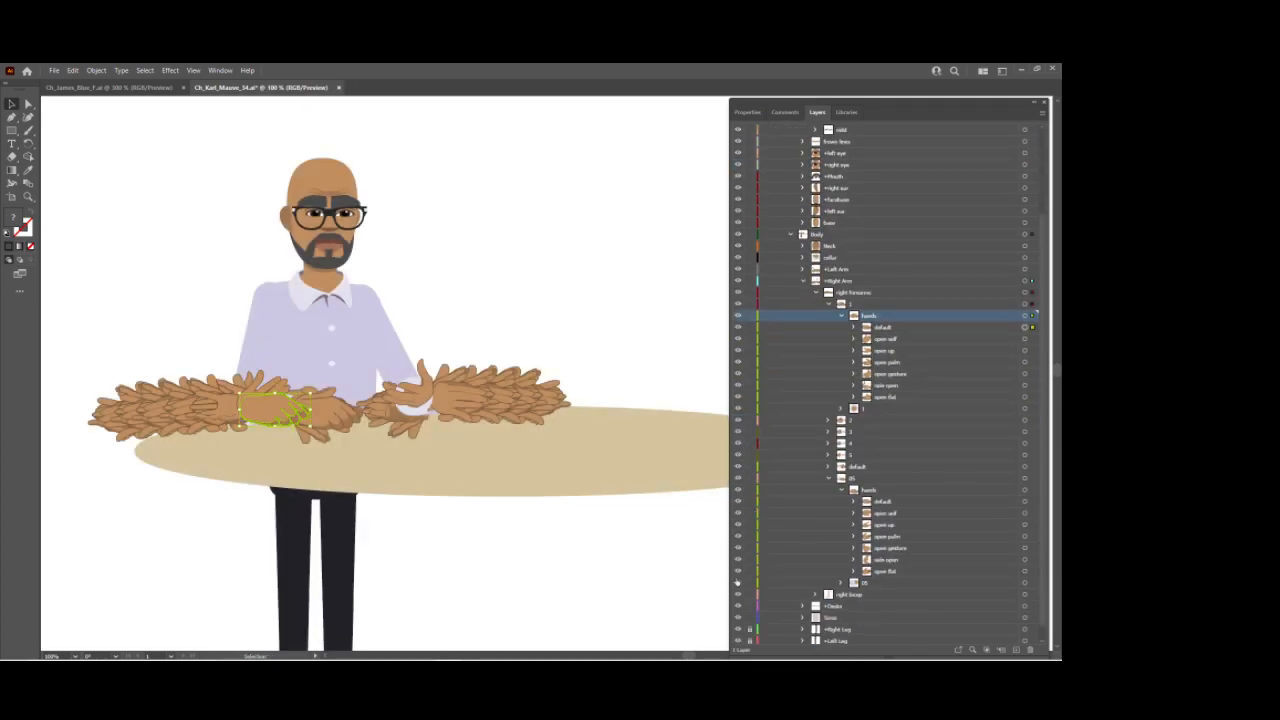
pyautogui.click(738, 582)
# Step: Back in Character Animator, add the 1 forearm's default hand layer to the right hands trigger's default swap set
pyautogui.moveTo(392, 655)
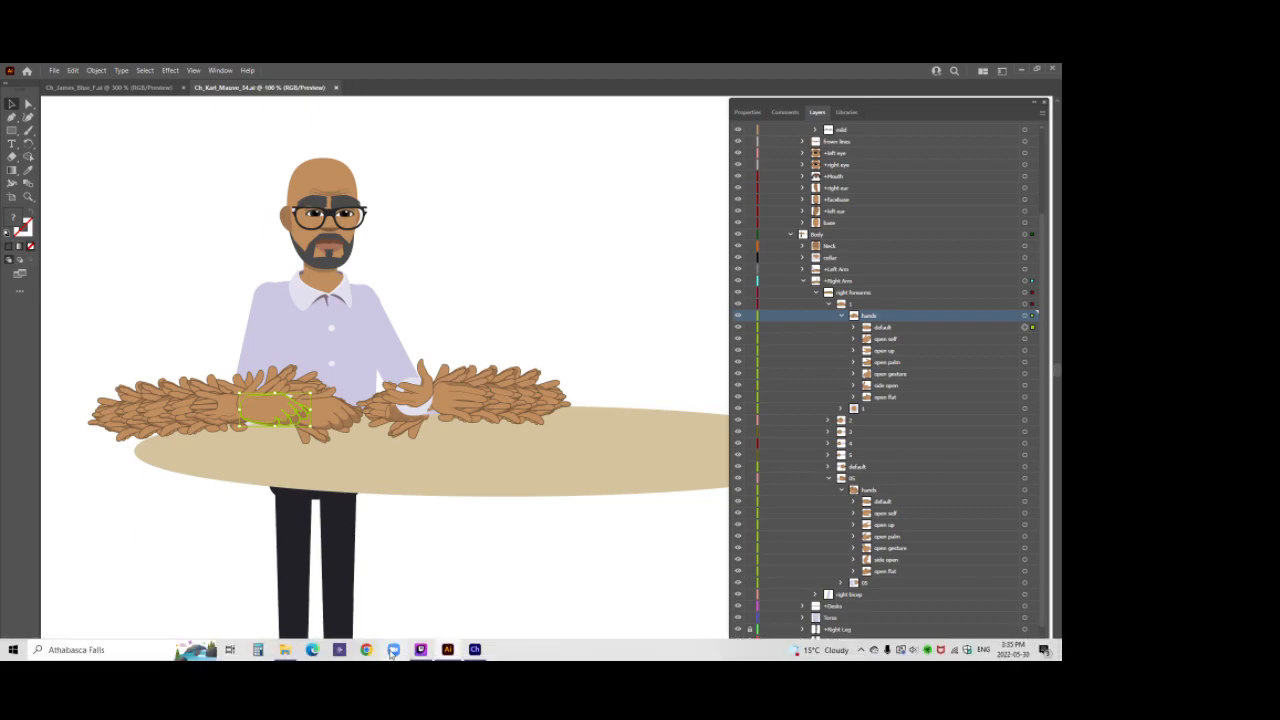
pyautogui.moveTo(477, 651)
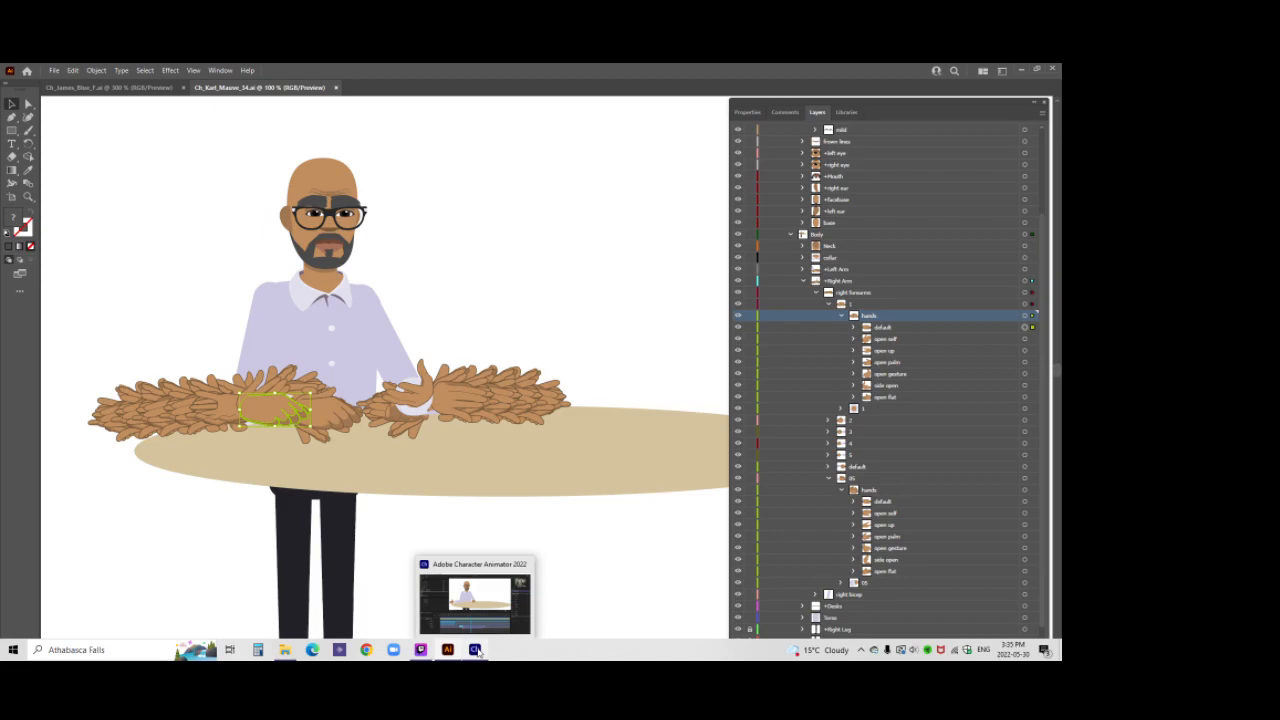
pyautogui.click(478, 650)
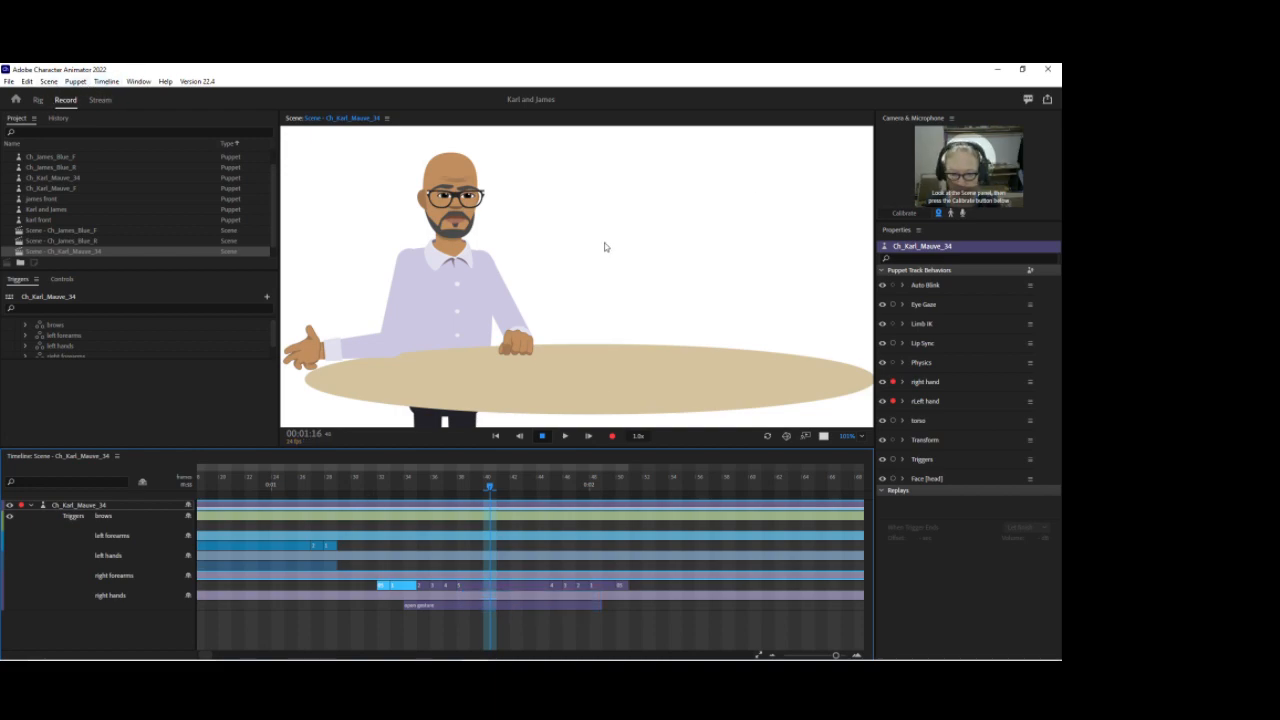
pyautogui.click(37, 100)
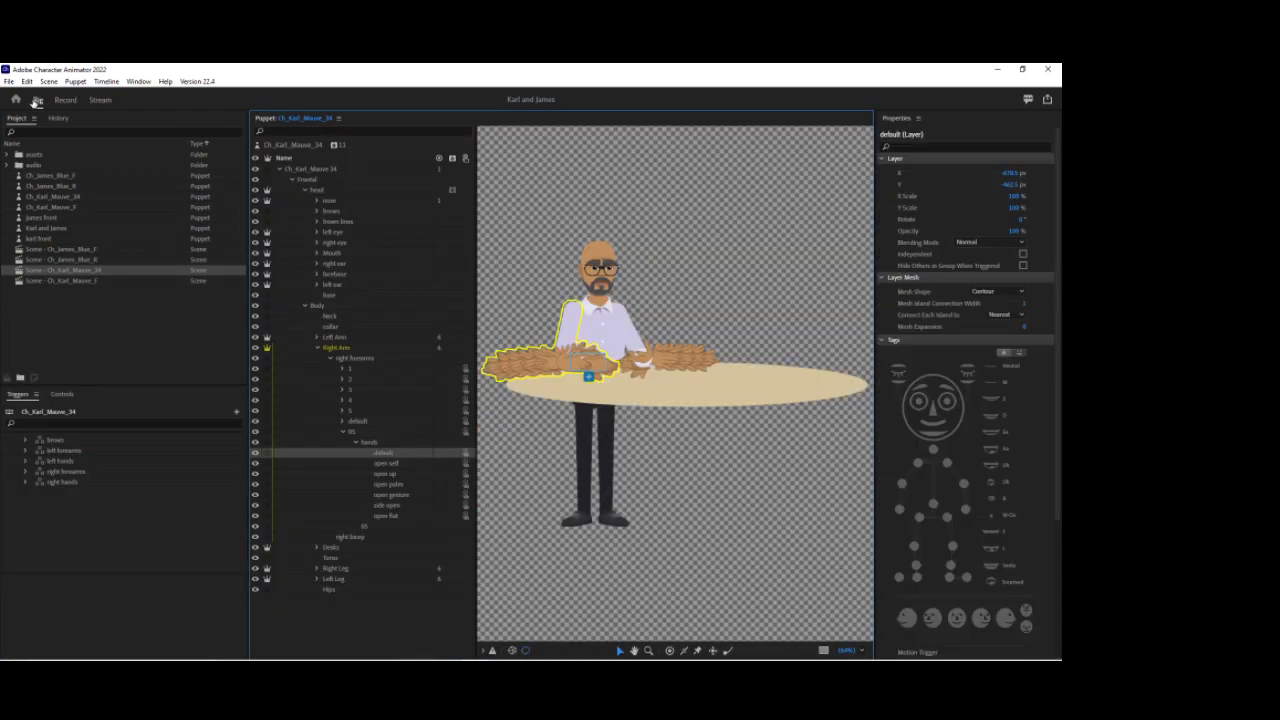
pyautogui.click(340, 369)
pyautogui.click(26, 483)
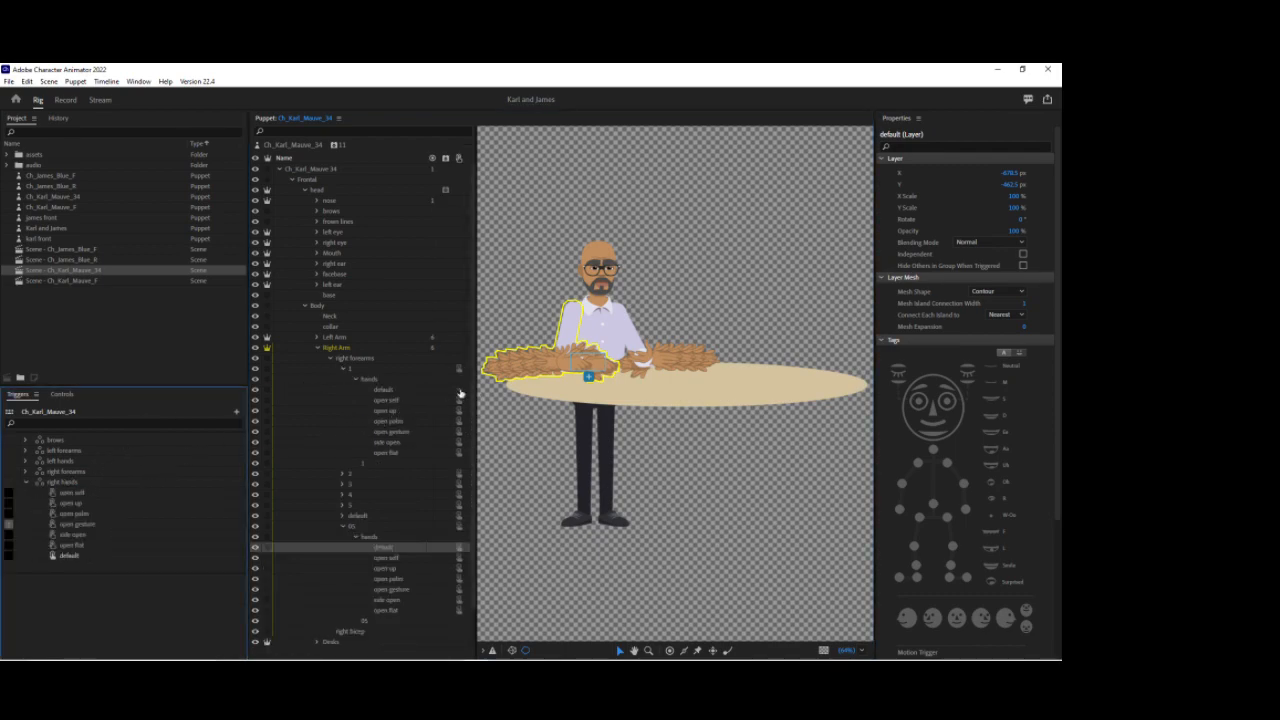
pyautogui.moveTo(389, 392); pyautogui.dragTo(170, 562)
# Step: In the scene, scrub the timeline to check the hands and arm the left hand and Face behaviors for recording
pyautogui.click(64, 100)
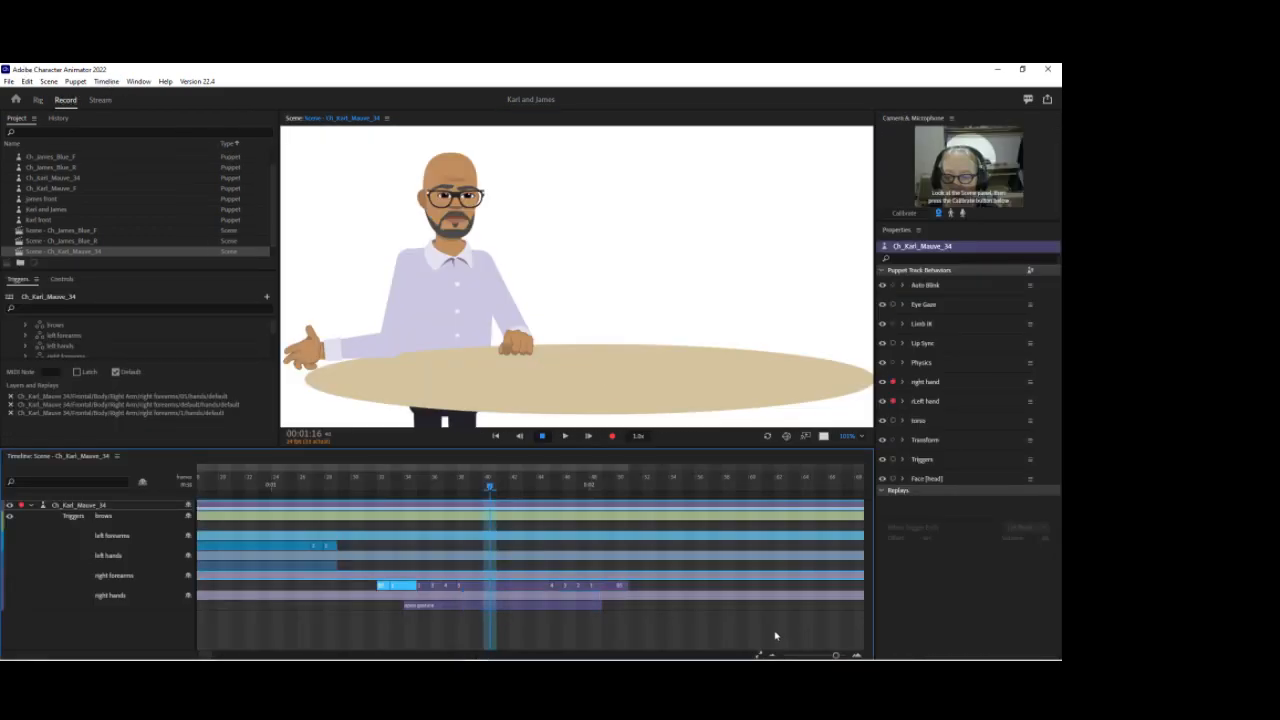
pyautogui.moveTo(351, 480); pyautogui.dragTo(569, 470)
pyautogui.moveTo(409, 483); pyautogui.dragTo(244, 470)
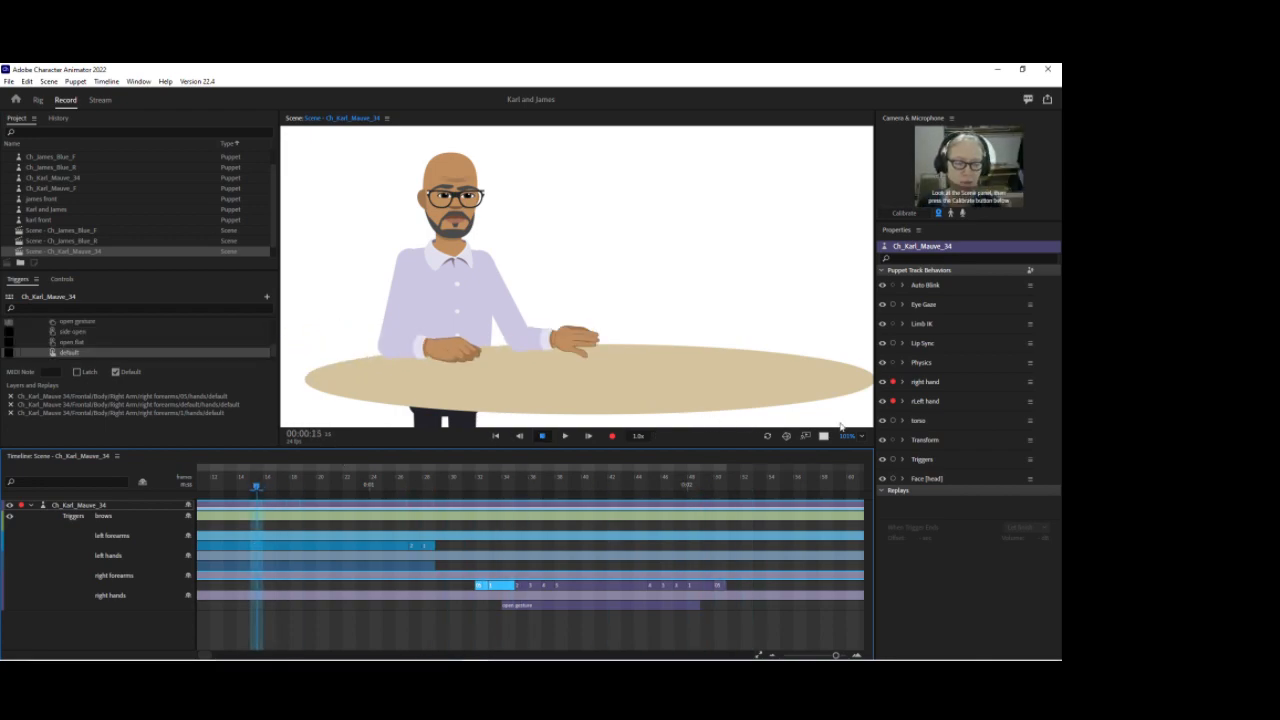
pyautogui.click(892, 403)
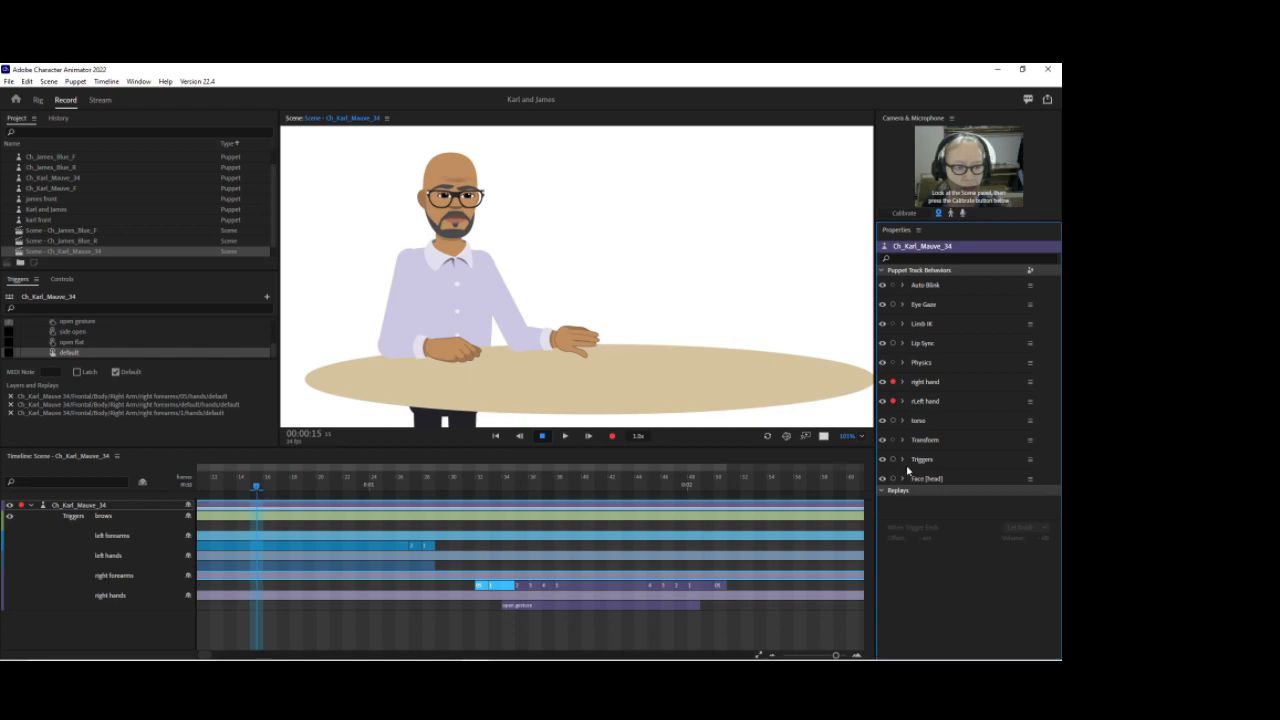
pyautogui.keyDown('ctrl'); pyautogui.click(893, 479); pyautogui.keyUp('ctrl')
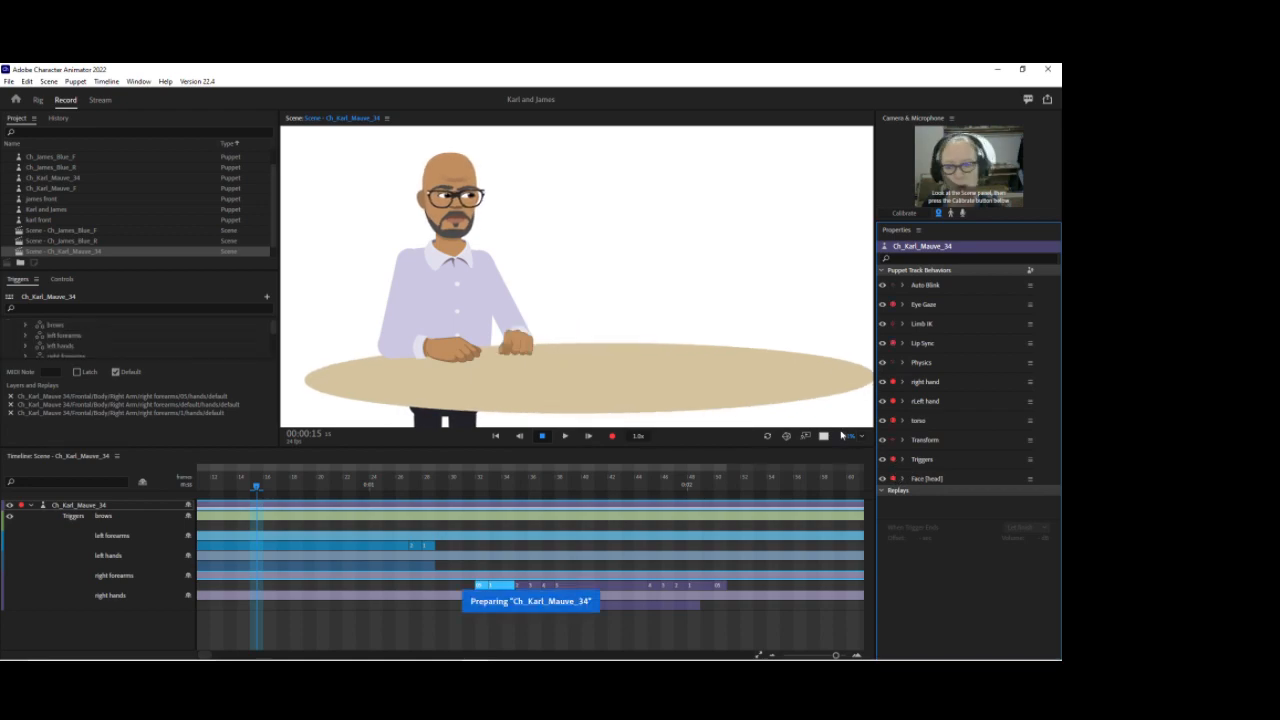
# Step: Inspect the puppet's Body, Right Leg and Left Leg layers and their handles
pyautogui.click(38, 100)
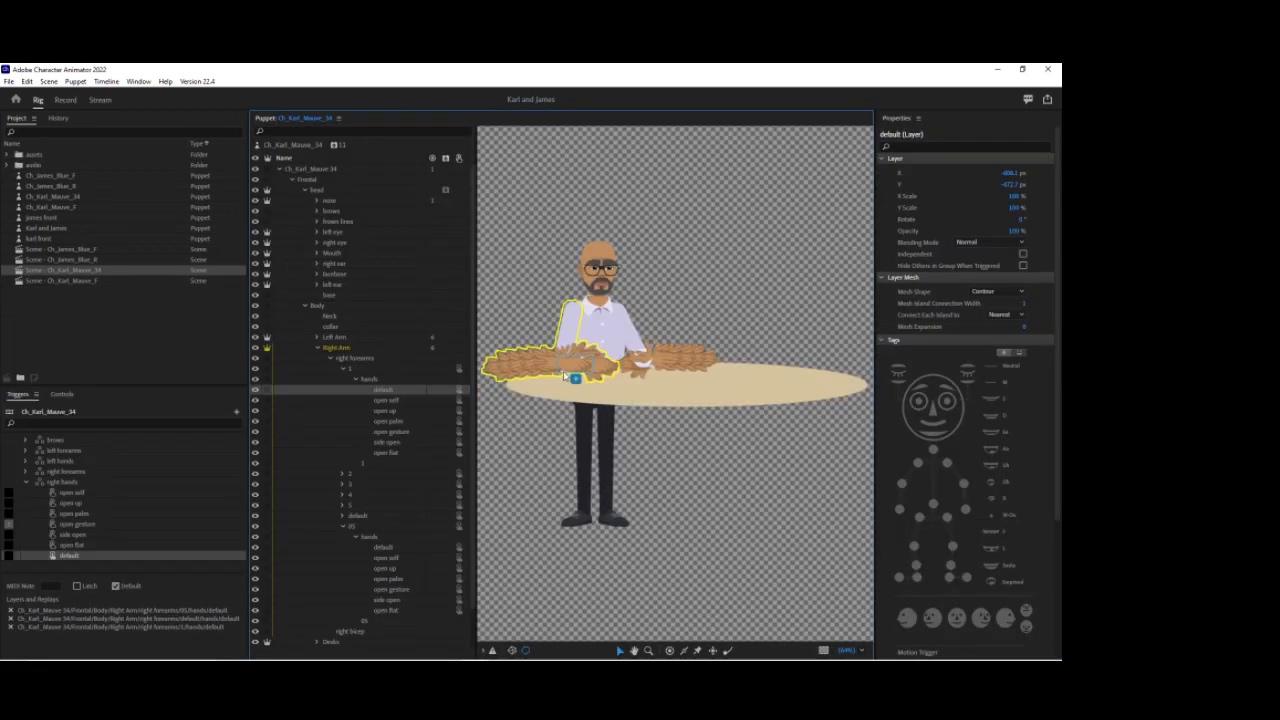
pyautogui.click(343, 369)
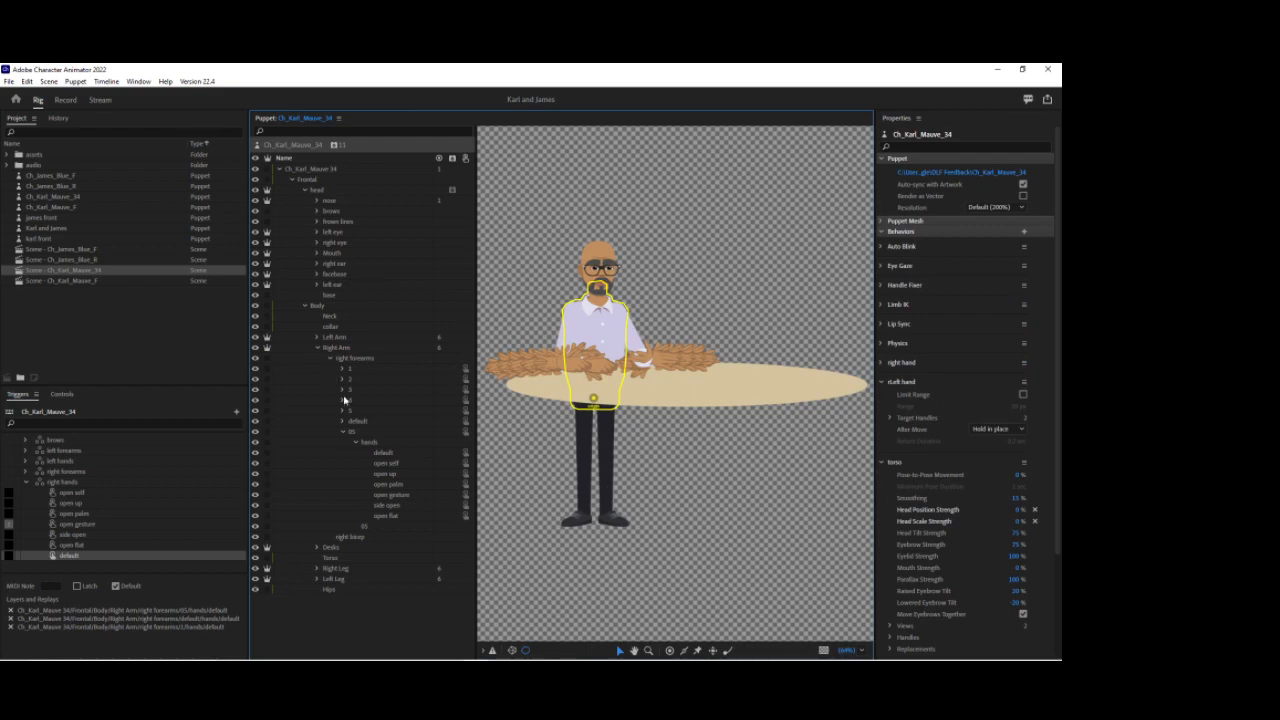
pyautogui.click(343, 434)
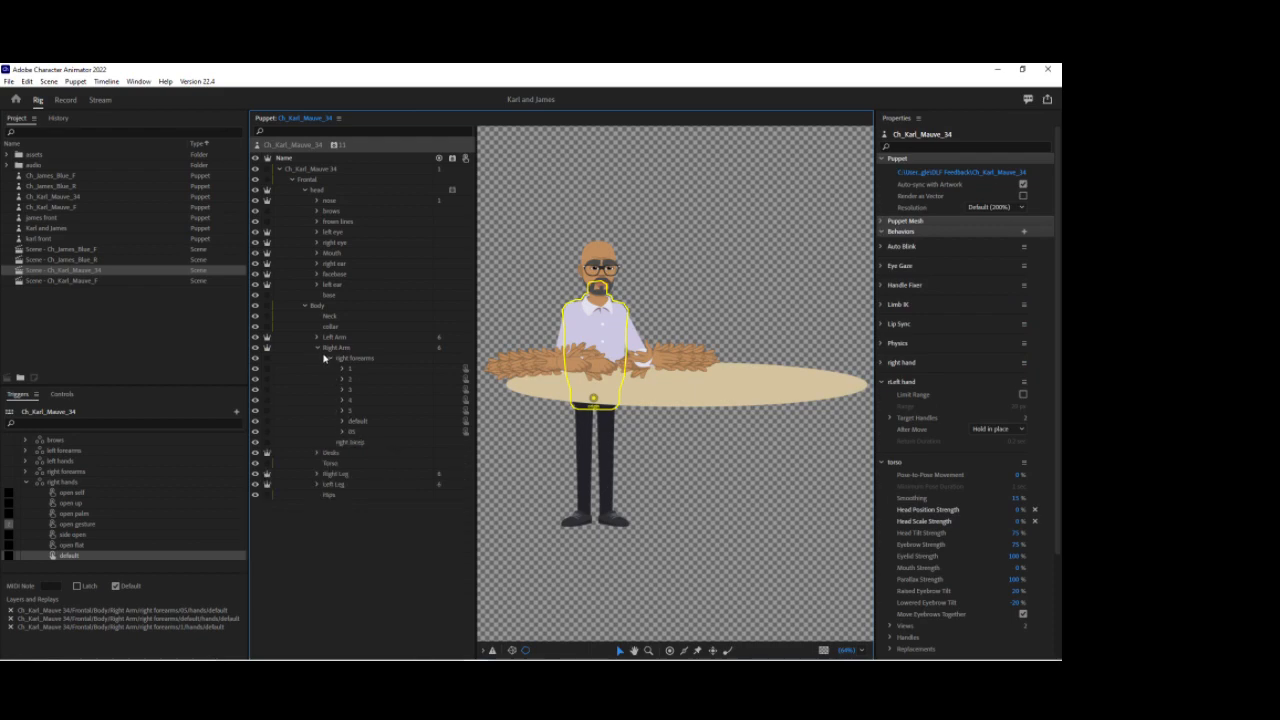
pyautogui.click(317, 348)
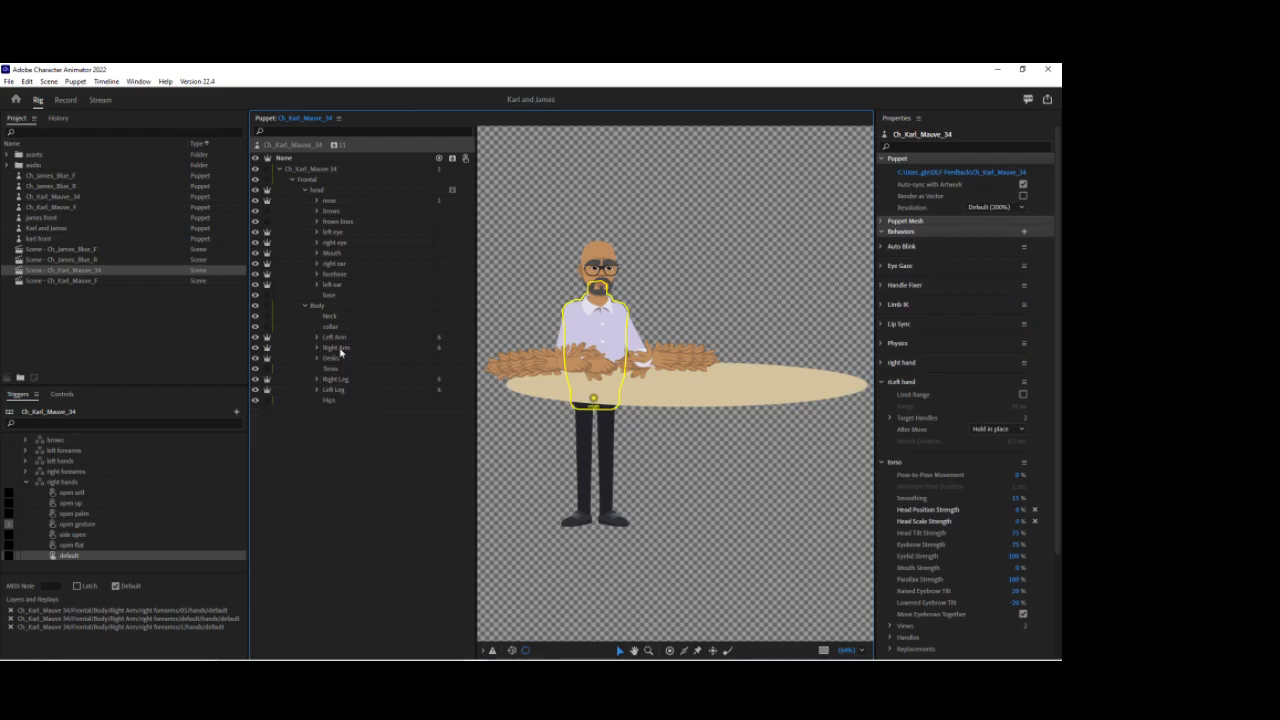
pyautogui.click(322, 306)
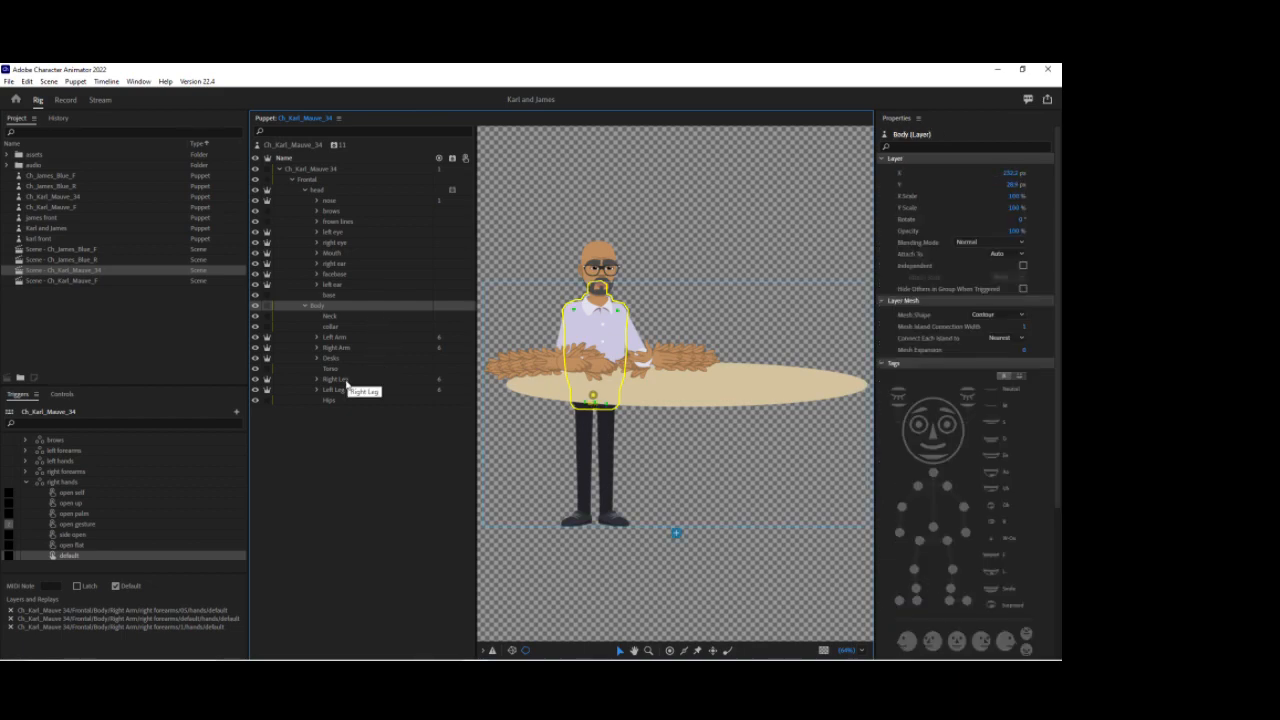
pyautogui.click(347, 383)
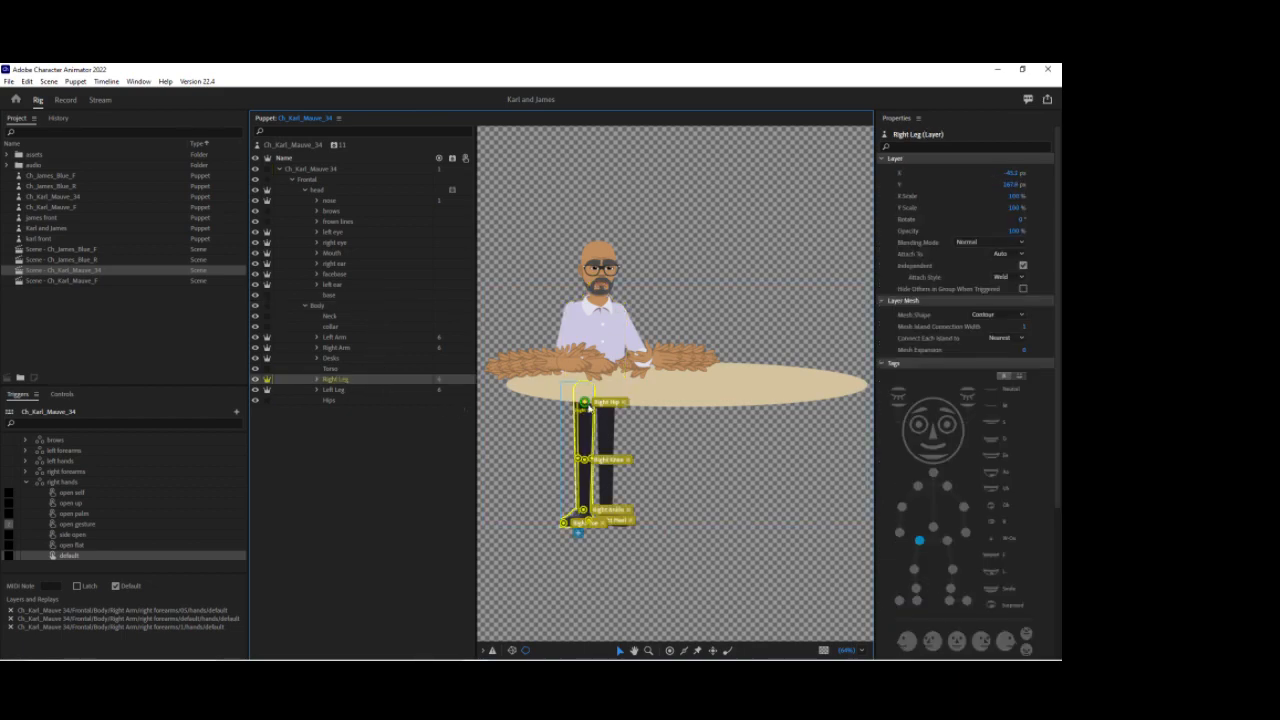
pyautogui.click(587, 404)
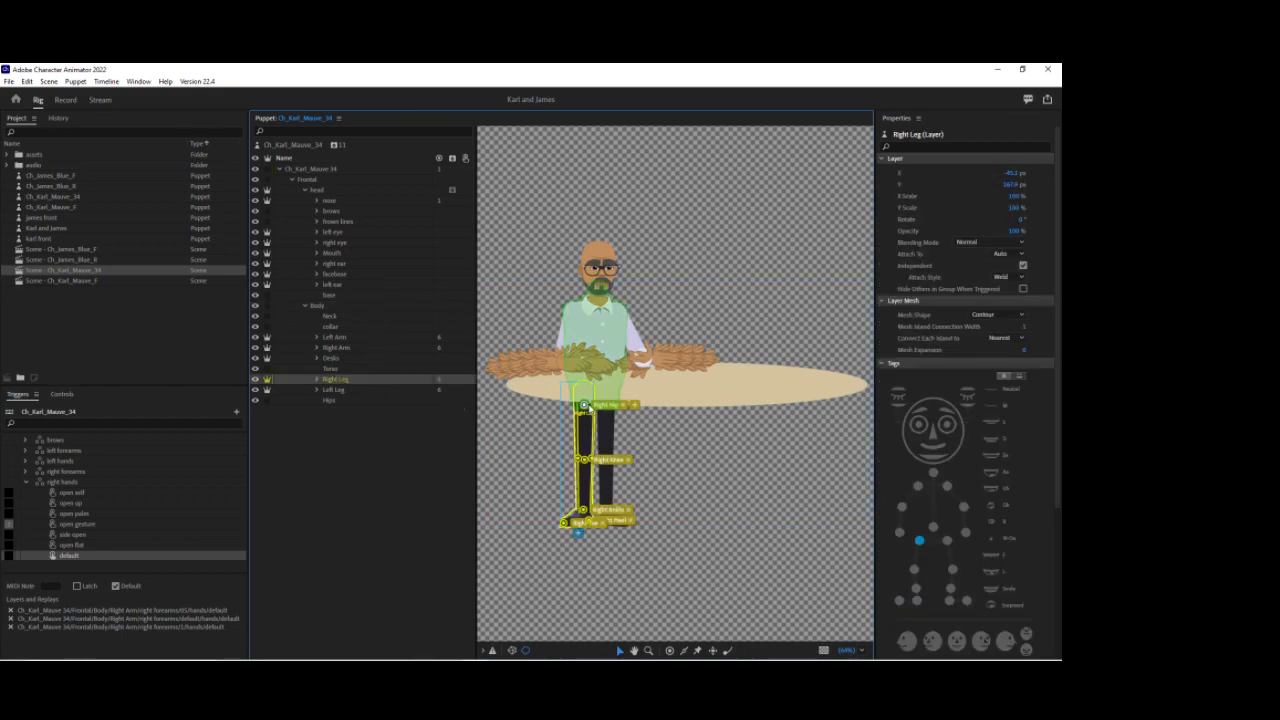
pyautogui.click(343, 391)
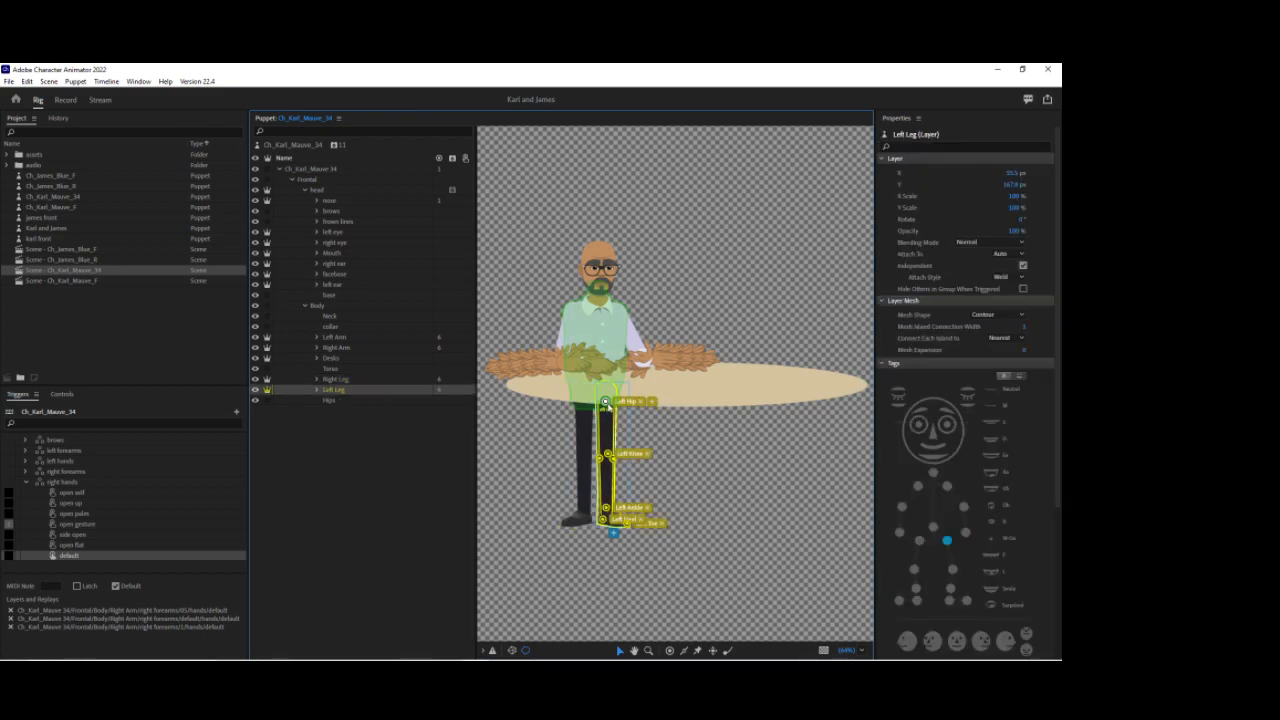
# Step: Select the Frontal layer and move its Head handle up onto the upper torso, then check it in the scene
pyautogui.click(65, 99)
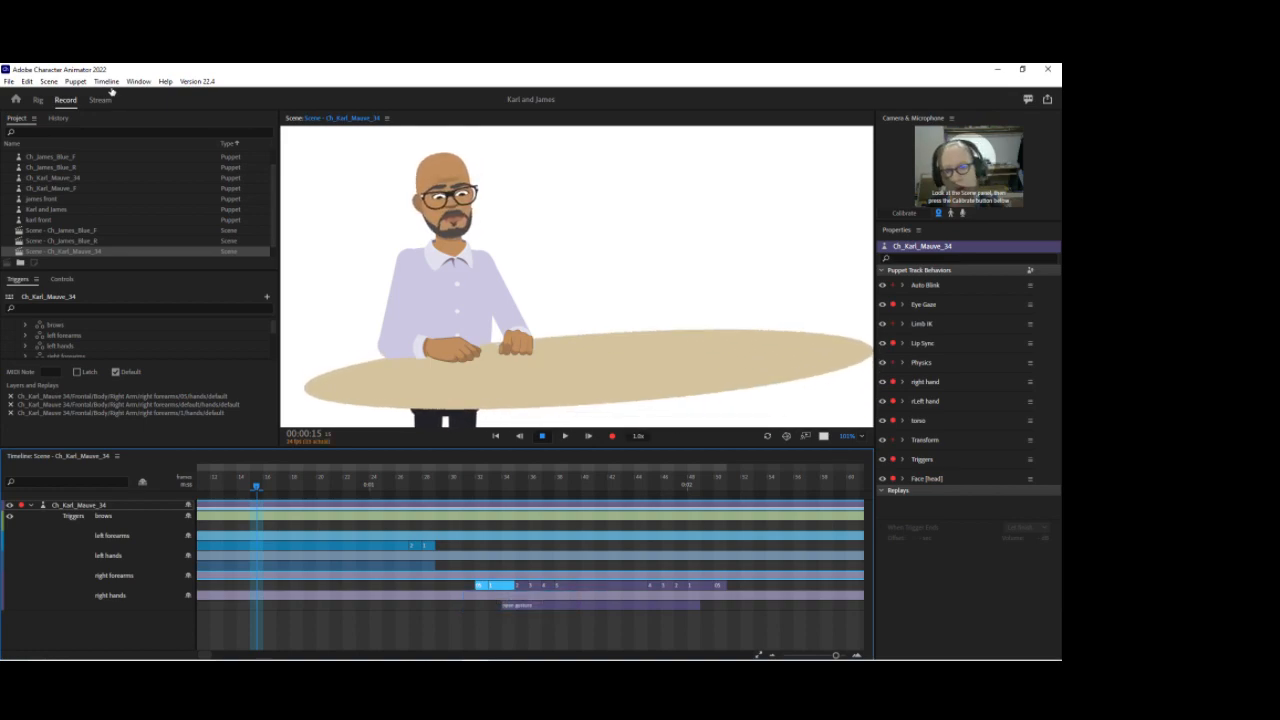
pyautogui.click(38, 99)
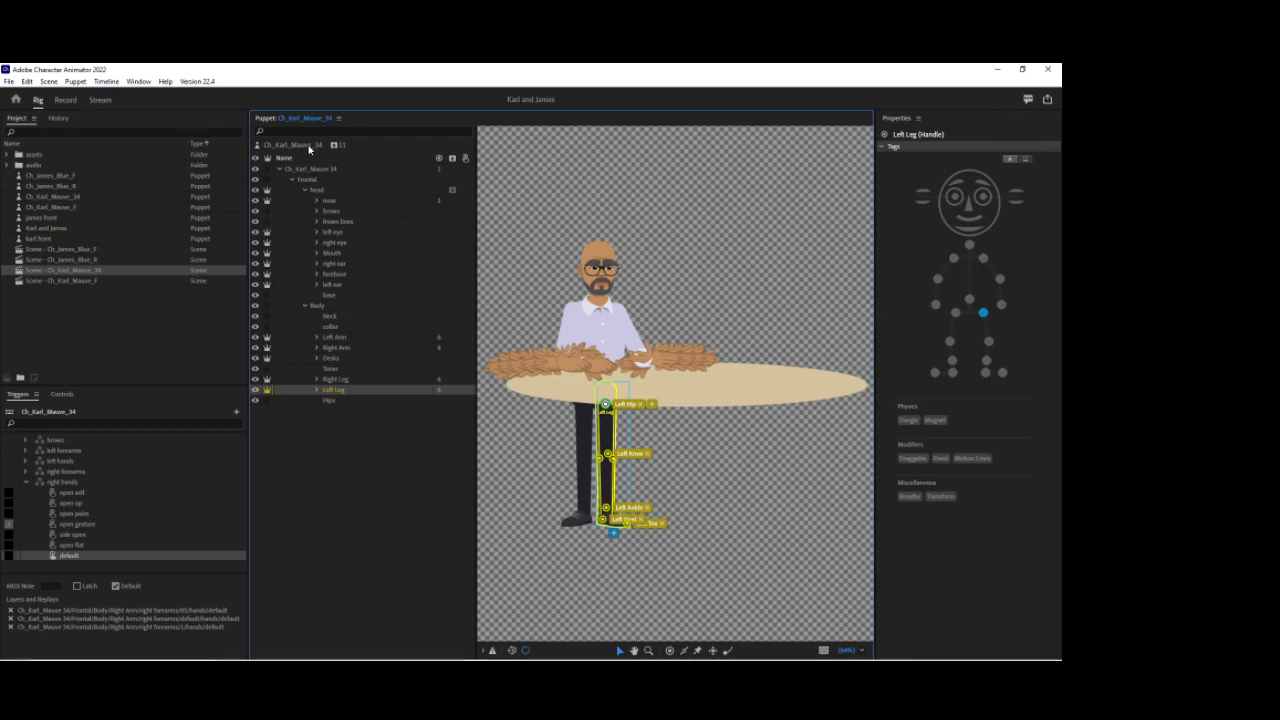
pyautogui.click(318, 166)
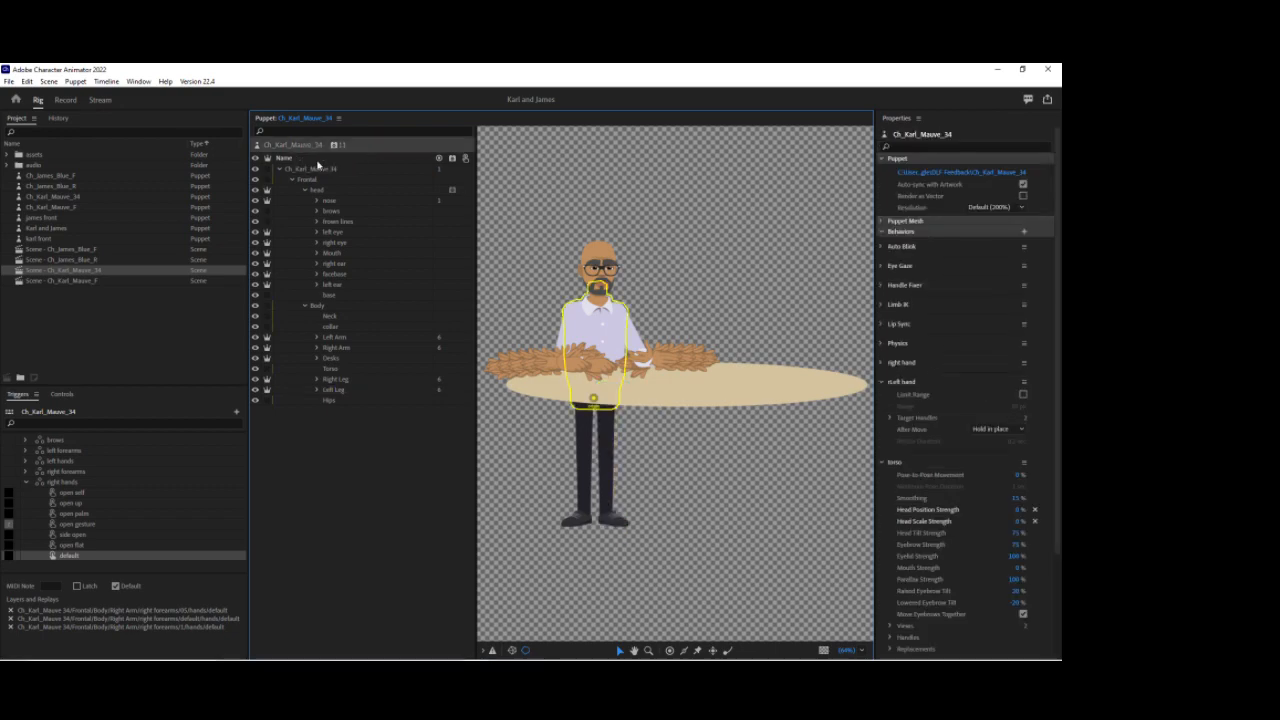
pyautogui.click(596, 397)
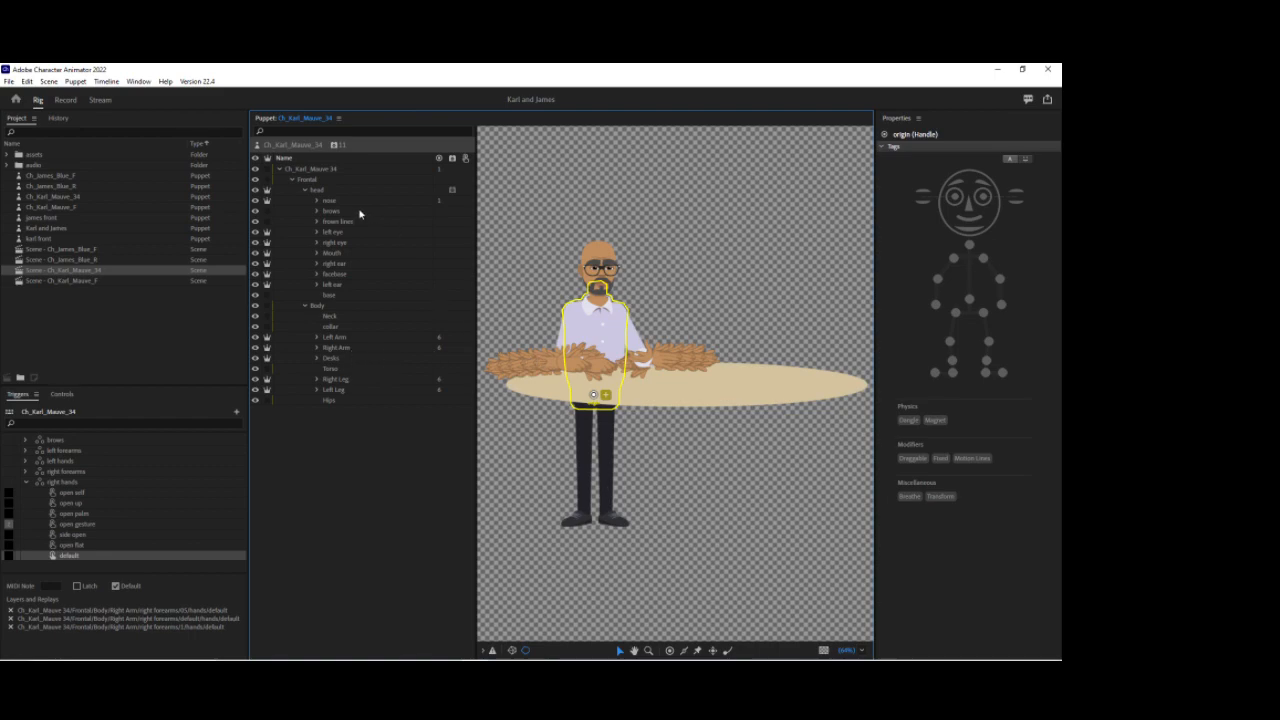
pyautogui.click(310, 169)
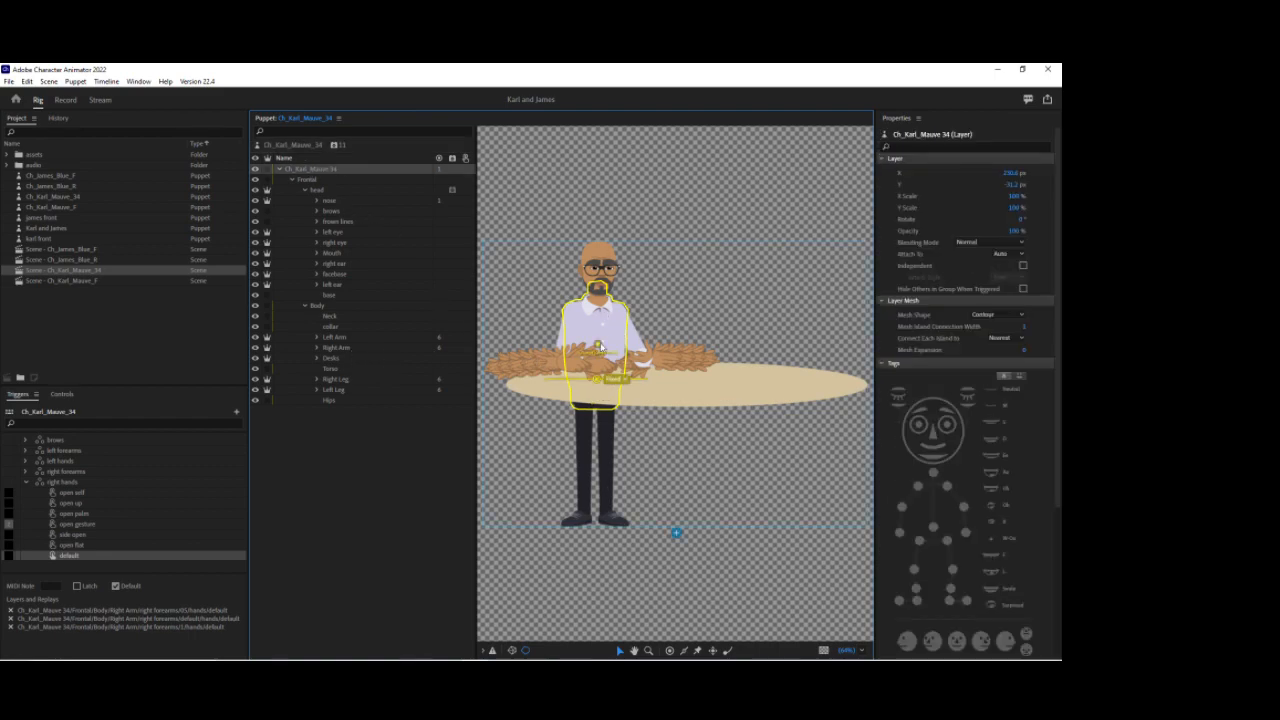
pyautogui.click(595, 382)
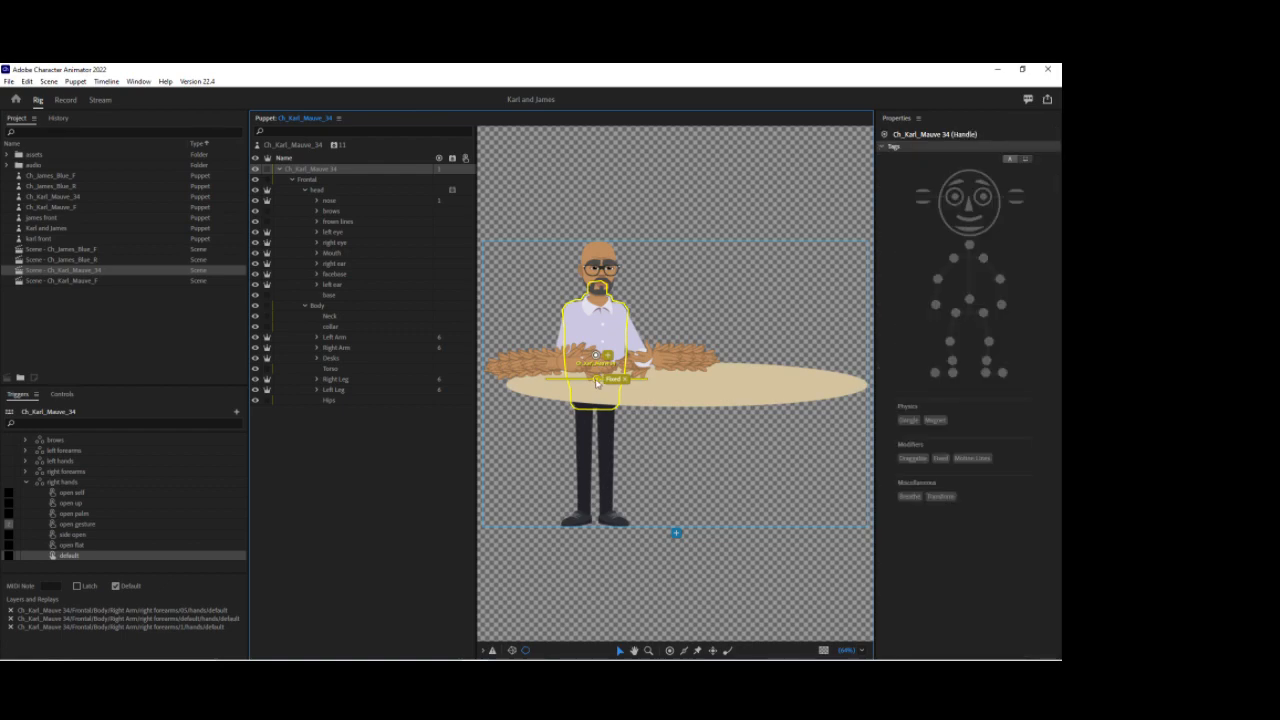
pyautogui.click(595, 359)
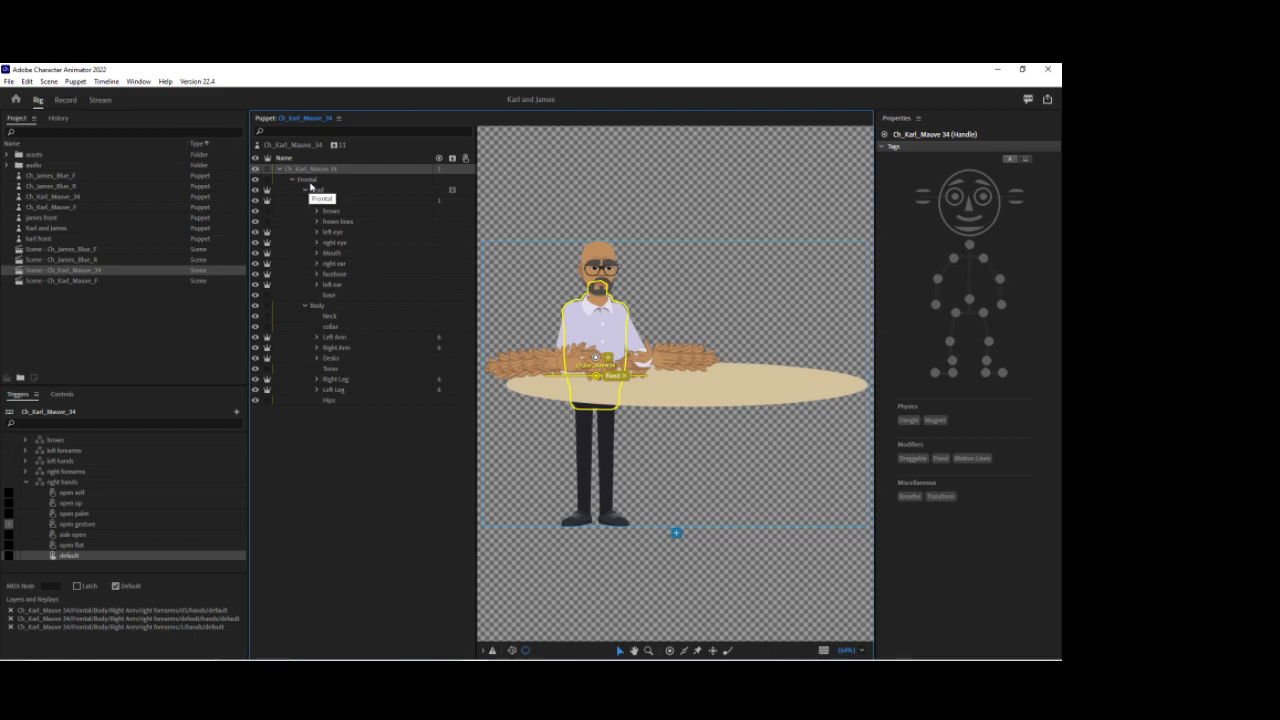
pyautogui.click(312, 186)
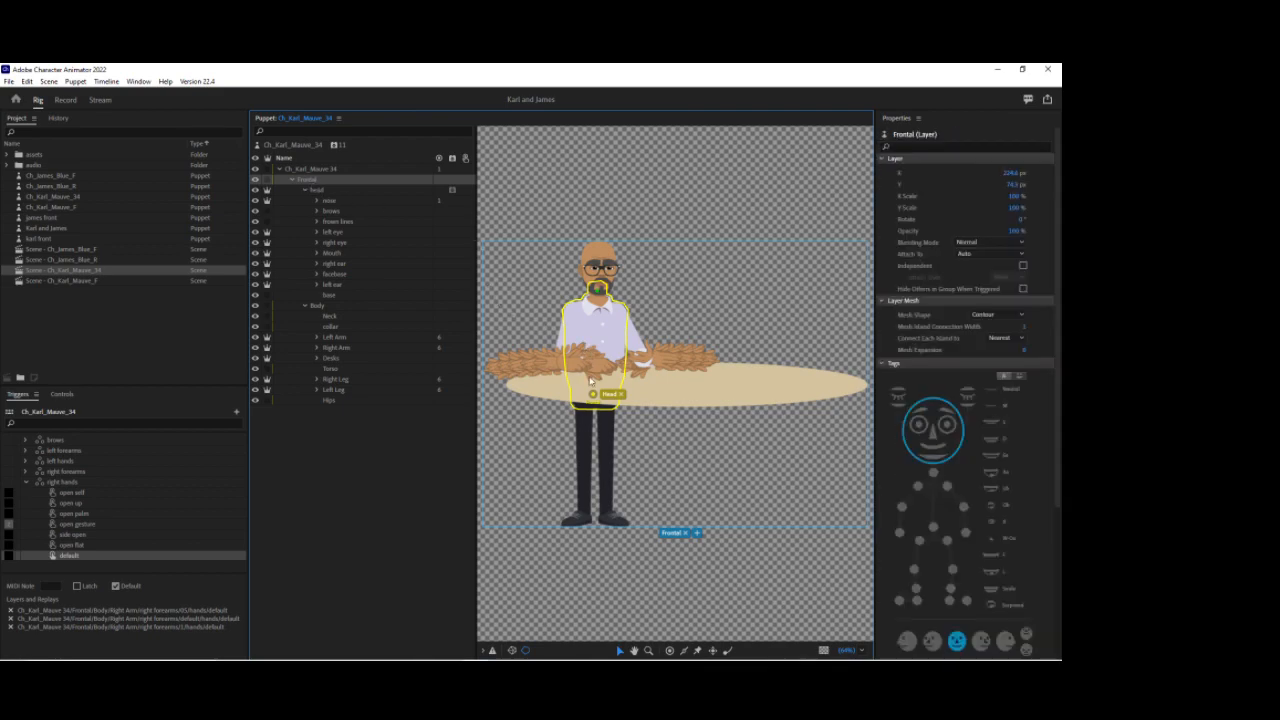
pyautogui.moveTo(596, 400); pyautogui.dragTo(594, 346)
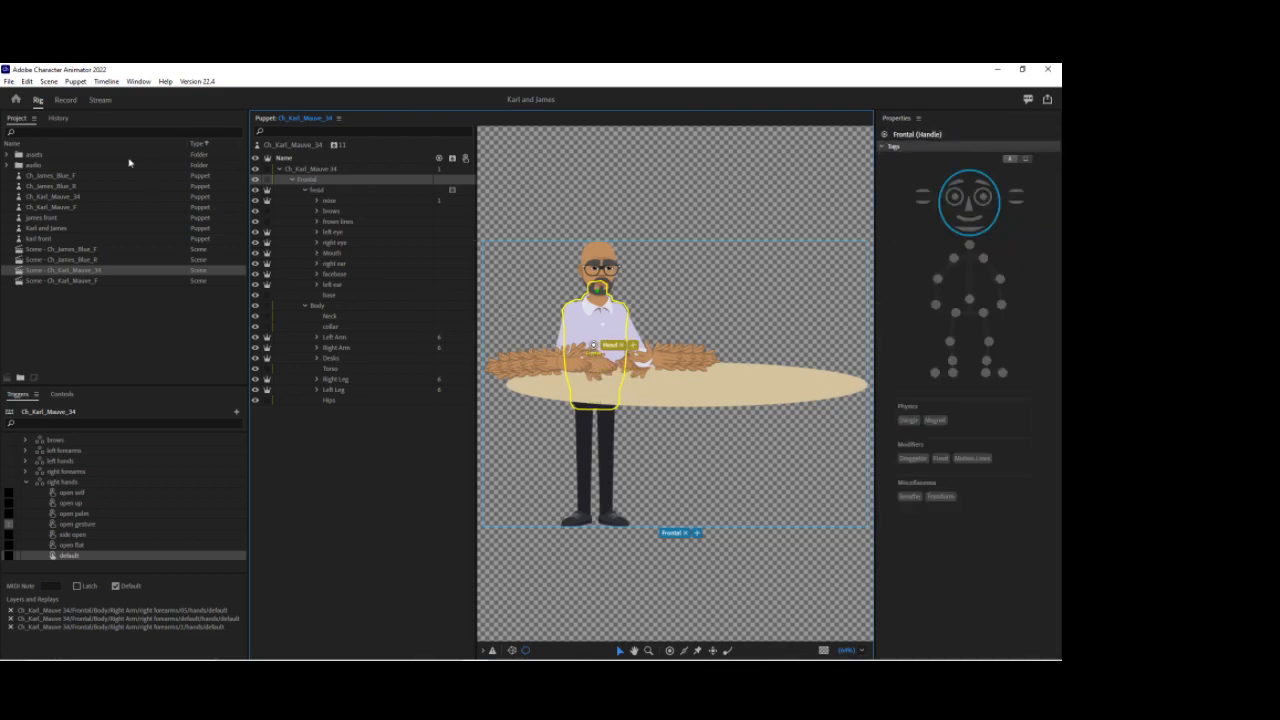
pyautogui.click(64, 101)
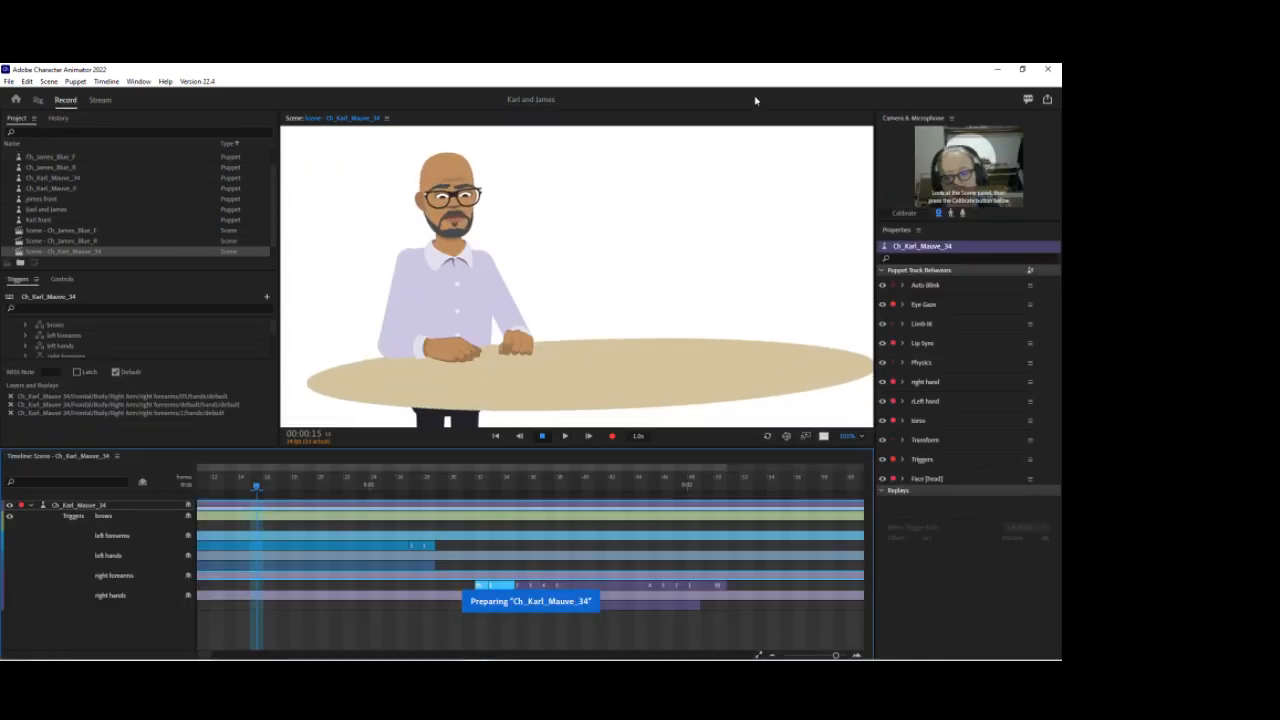
pyautogui.click(39, 102)
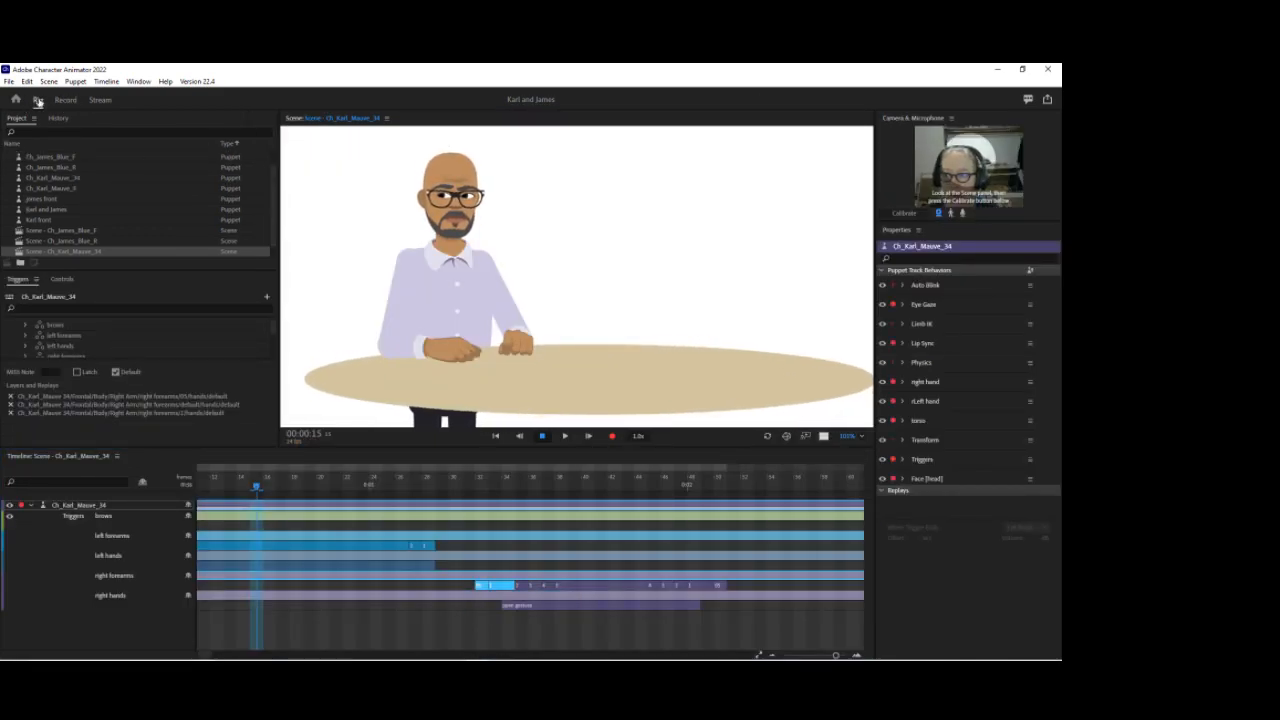
# Step: Undo the Head handle move and raise the Desks layer's handle slightly onto the table edge
pyautogui.hotkey('ctrl', 'z')
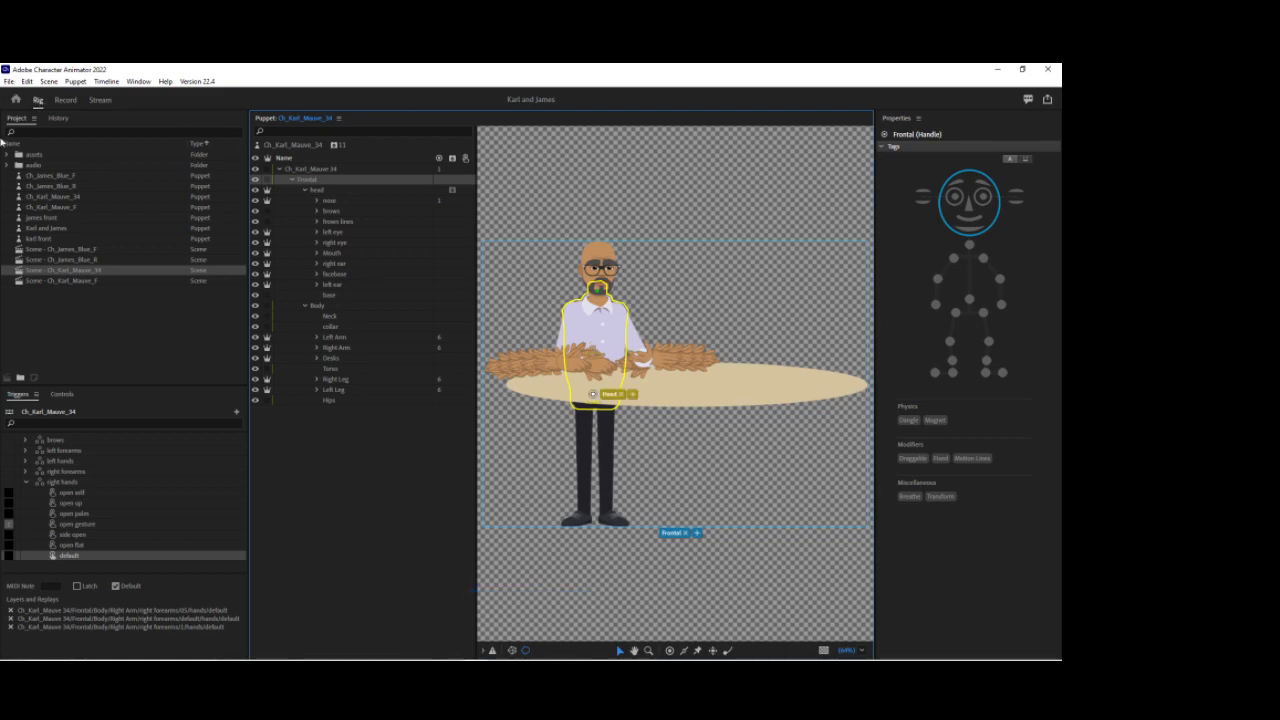
pyautogui.click(330, 358)
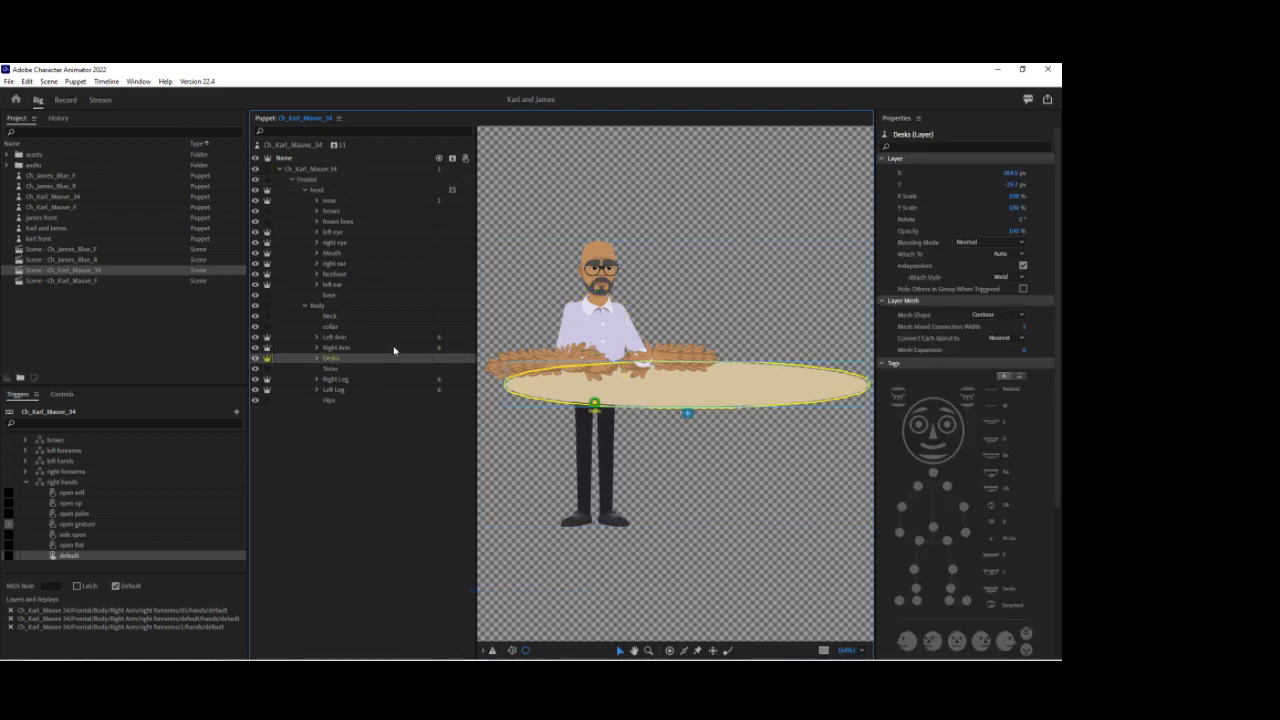
pyautogui.click(598, 428)
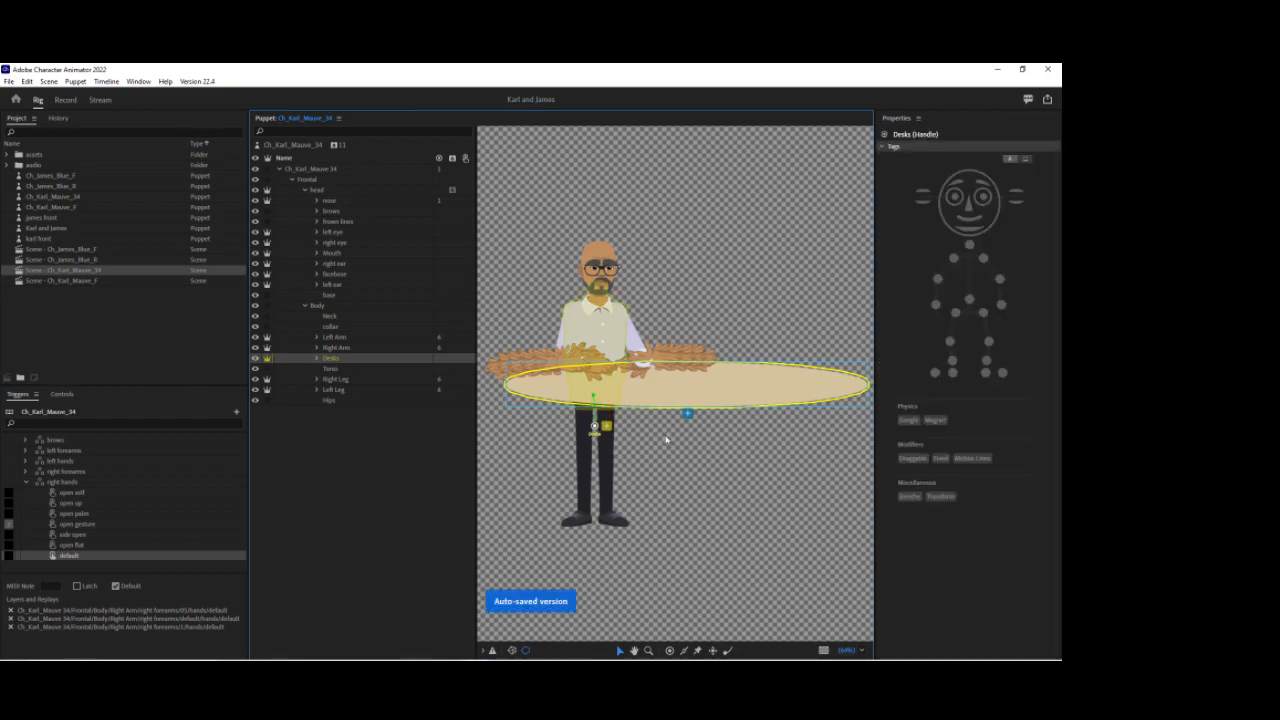
pyautogui.moveTo(597, 427); pyautogui.dragTo(592, 408)
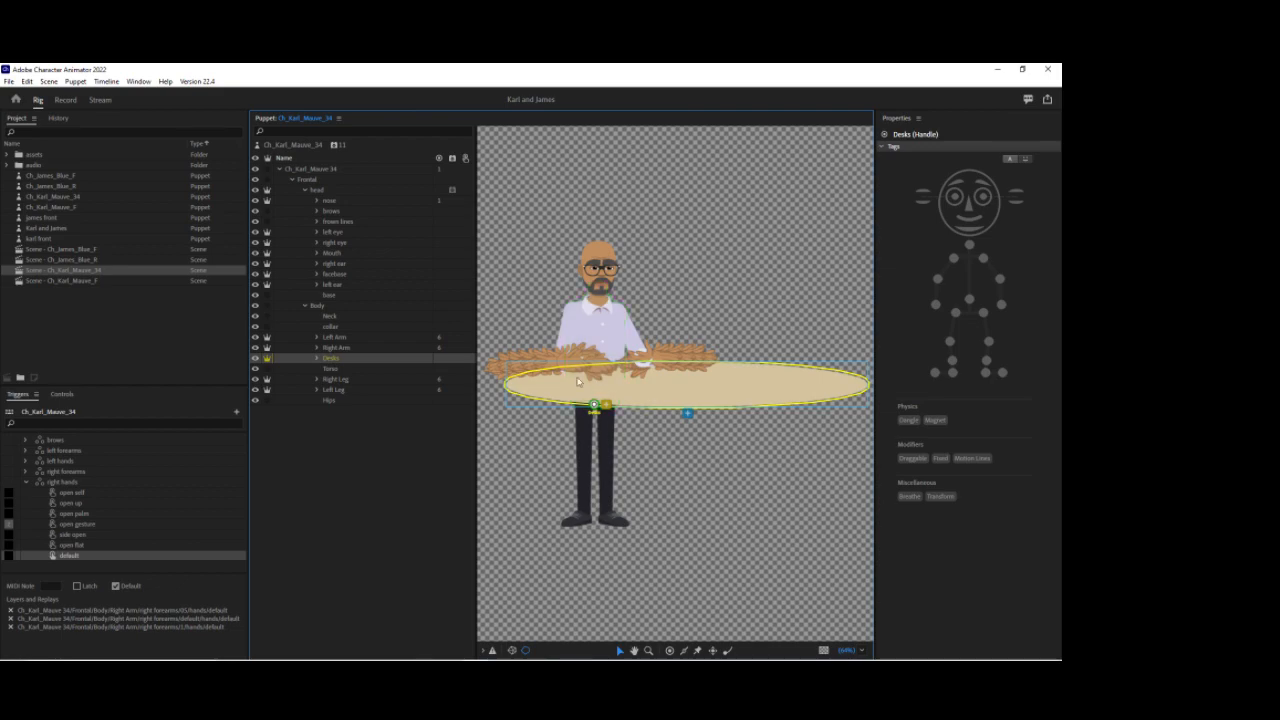
pyautogui.click(65, 100)
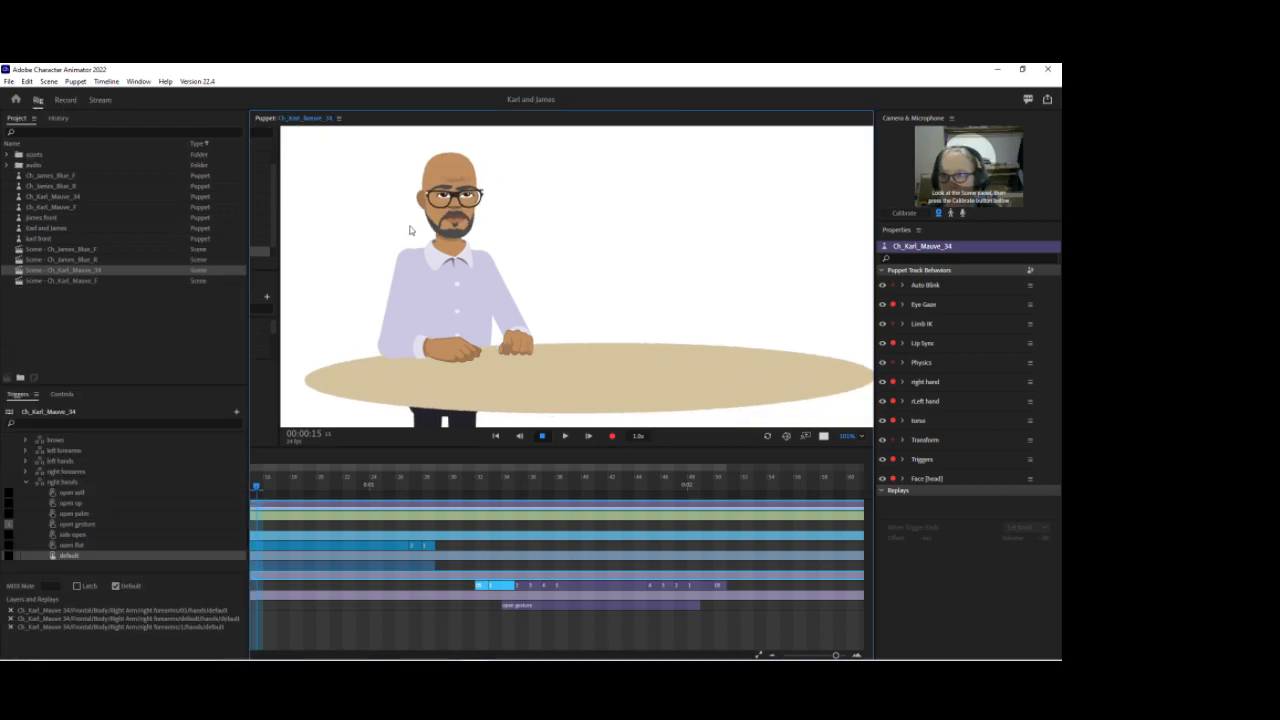
# Step: Inspect the Frontal and root puppet layers and the Fixed handle on the torso
pyautogui.click(318, 185)
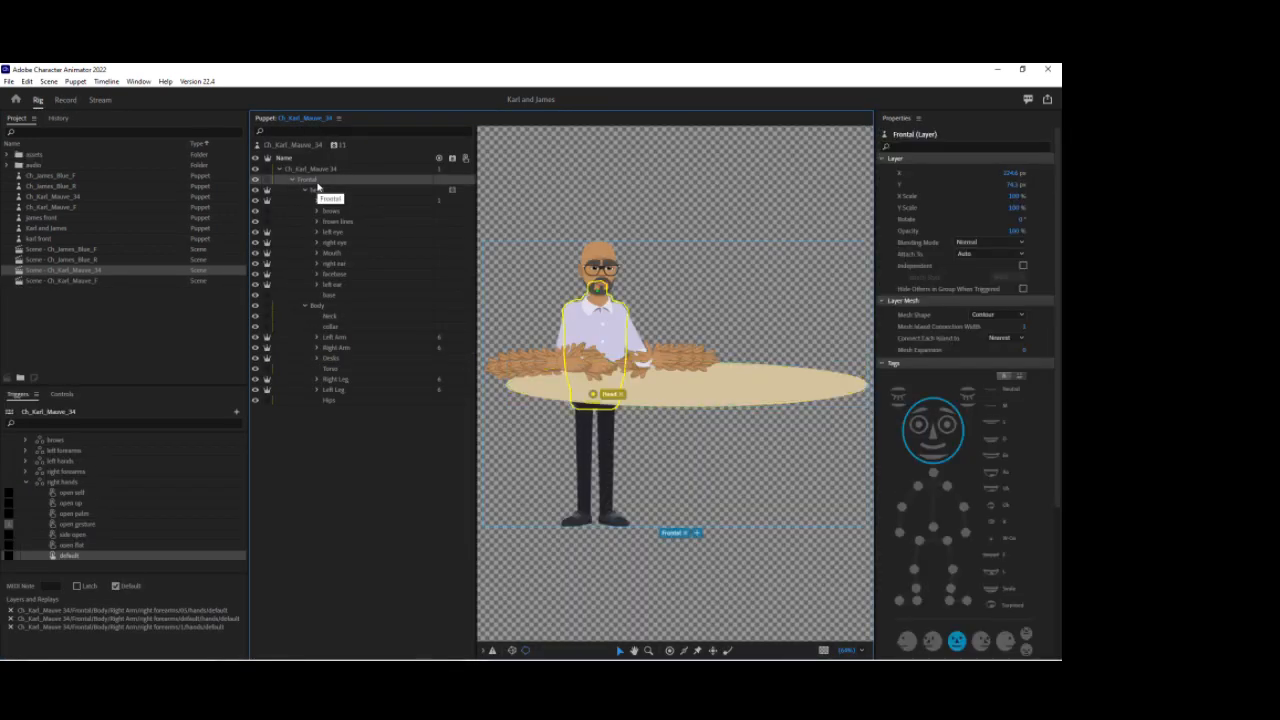
pyautogui.click(311, 169)
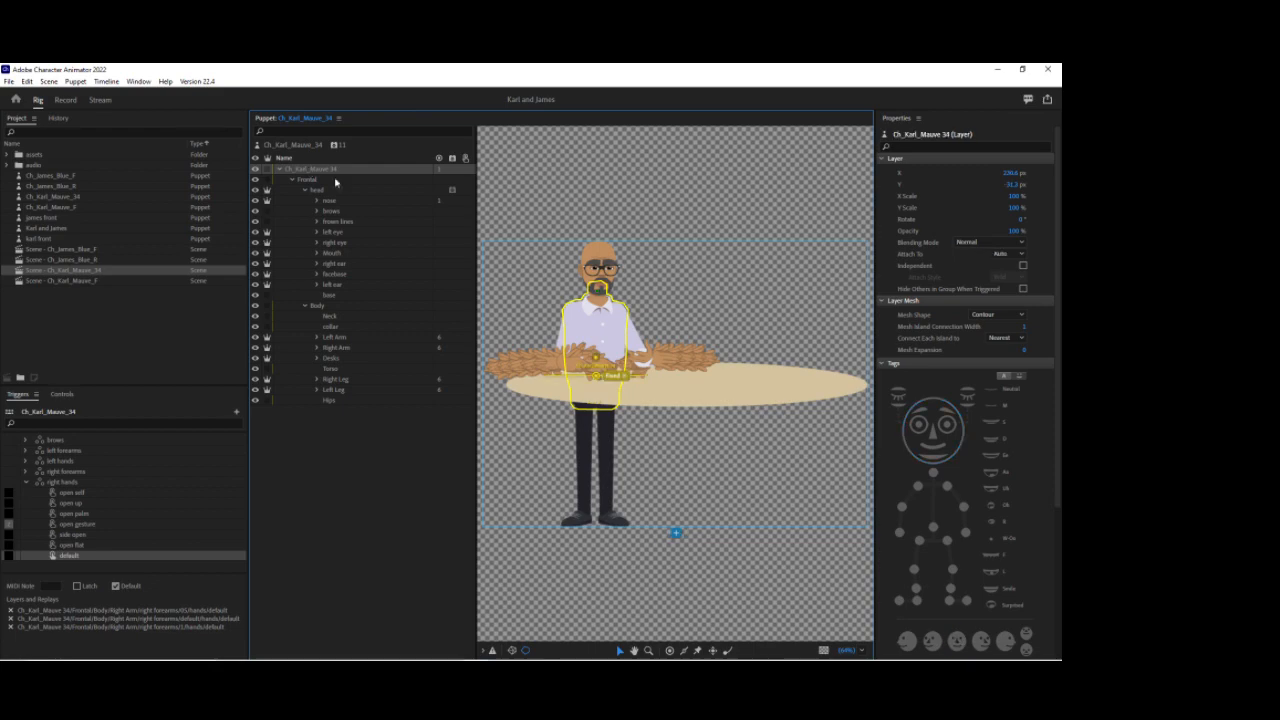
pyautogui.click(624, 384)
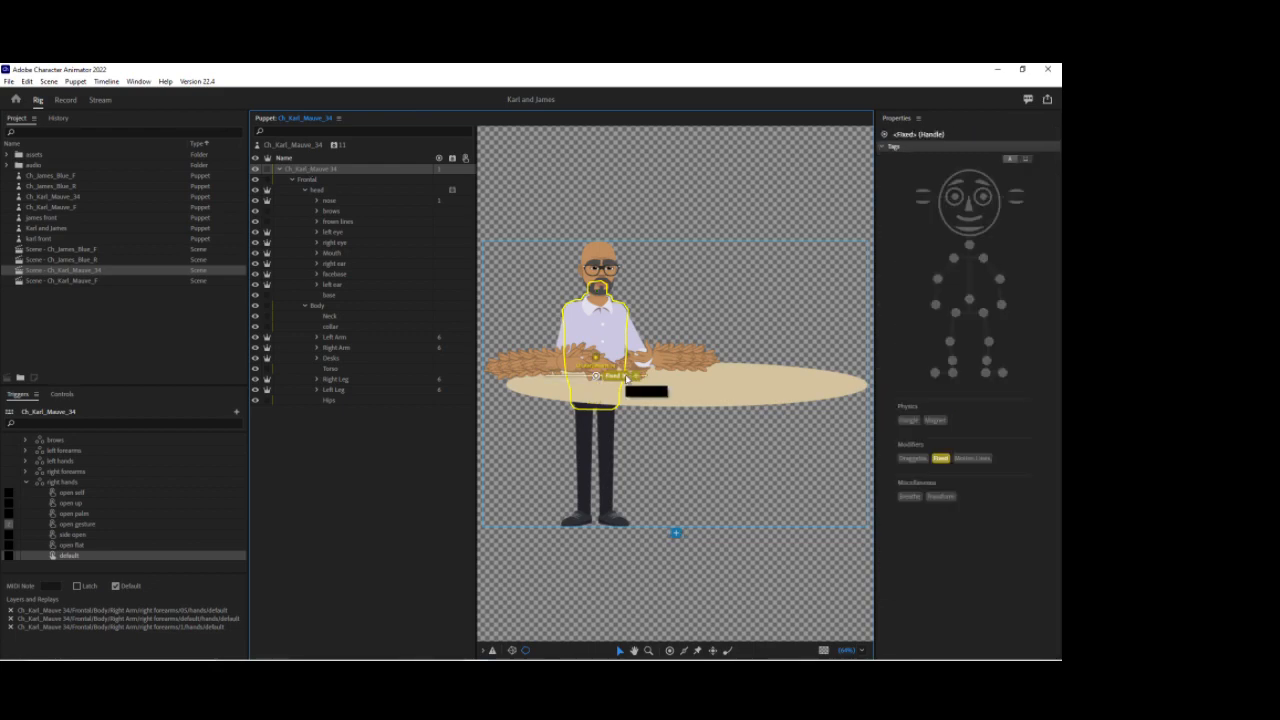
pyautogui.click(311, 169)
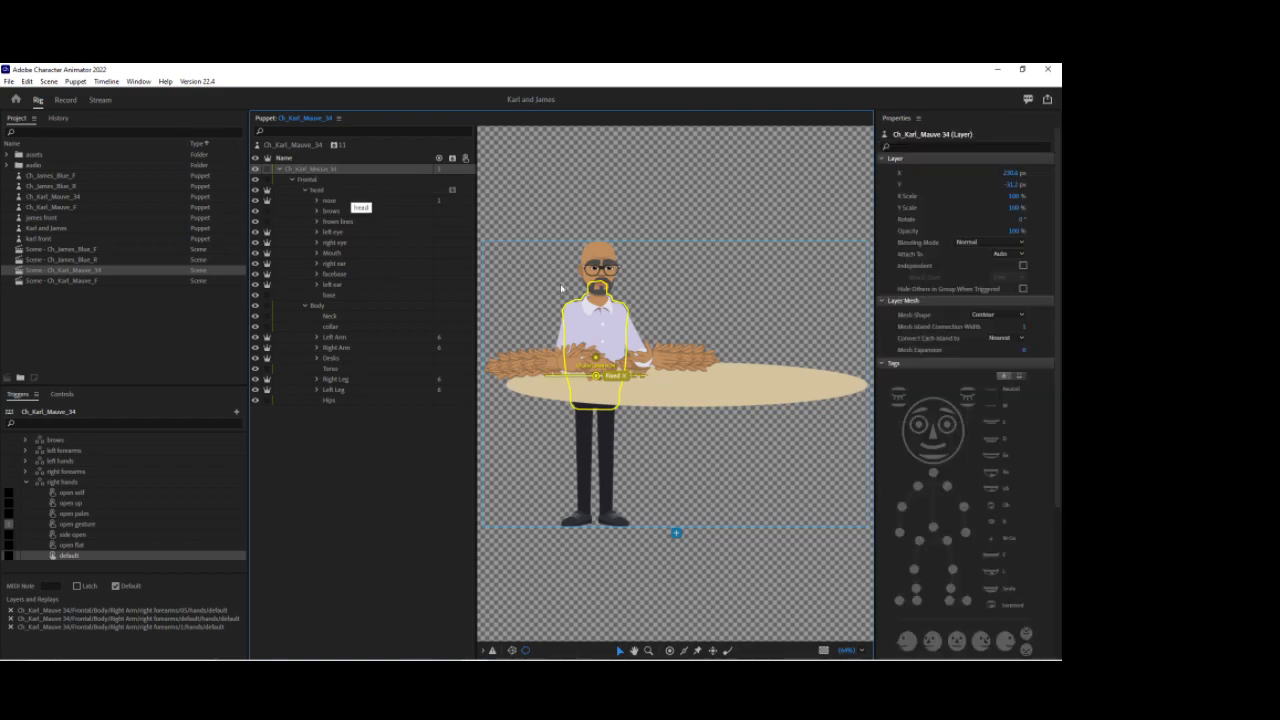
pyautogui.click(614, 385)
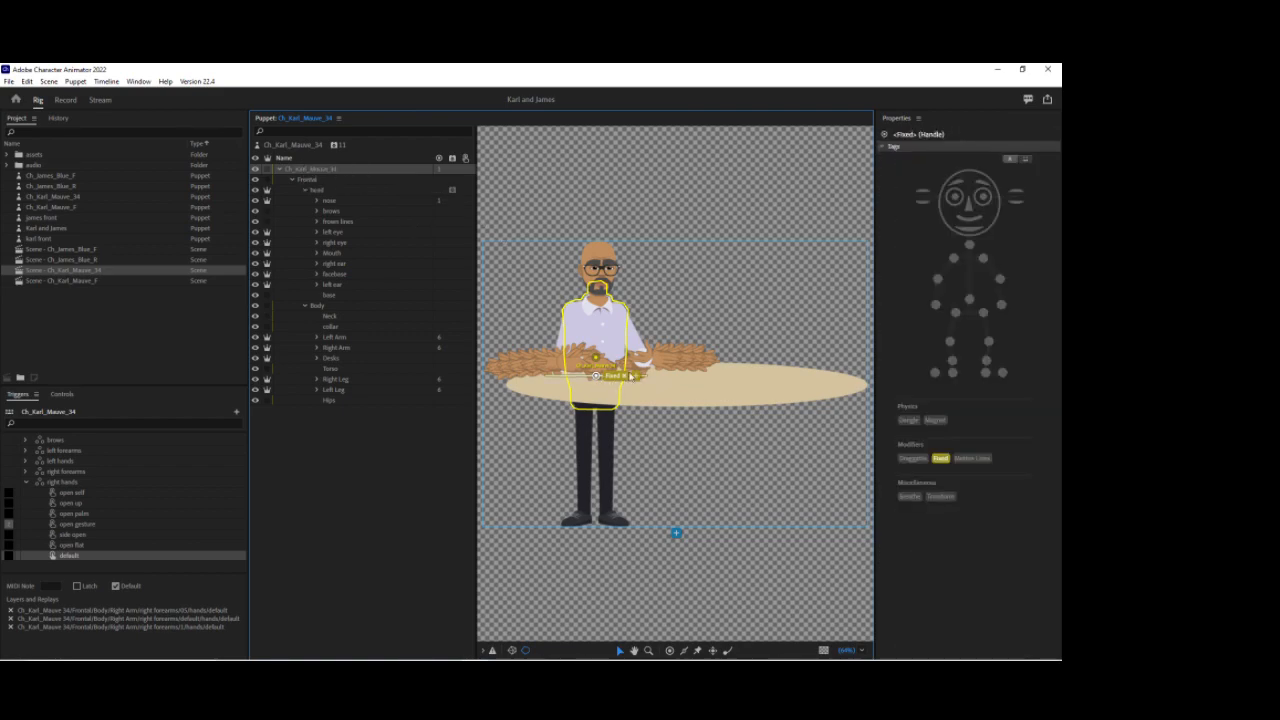
pyautogui.click(597, 377)
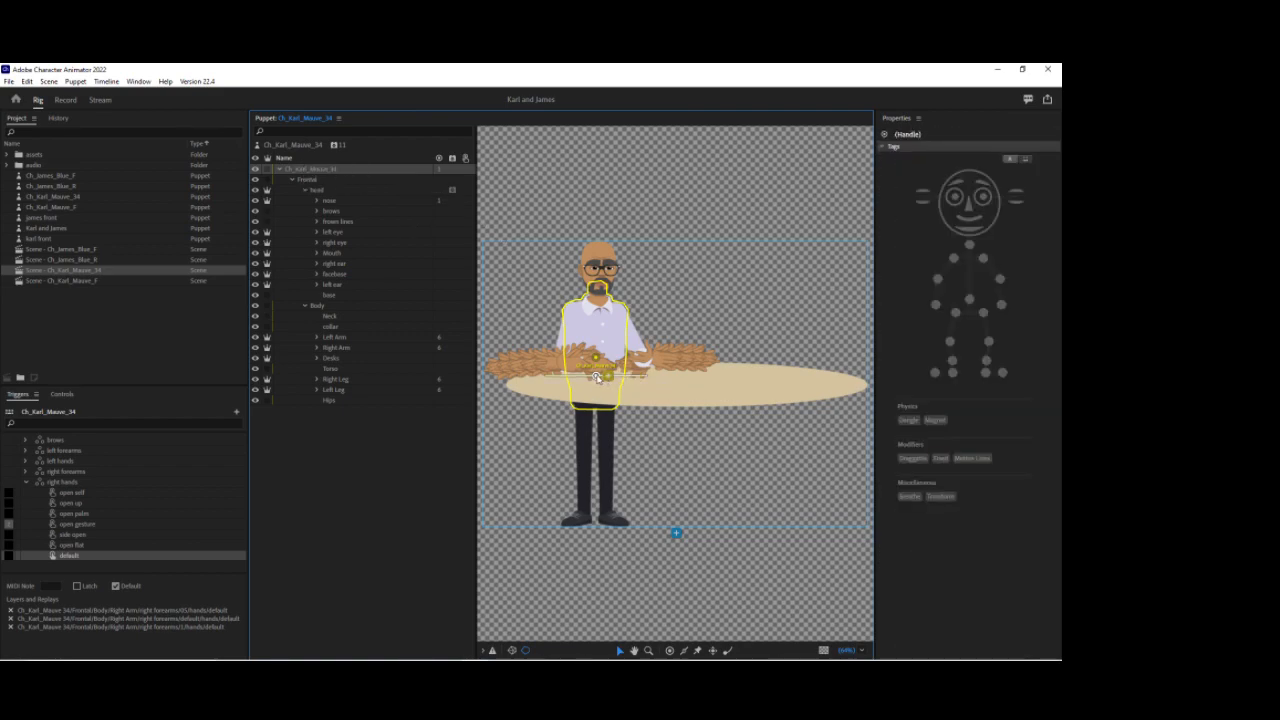
pyautogui.click(728, 385)
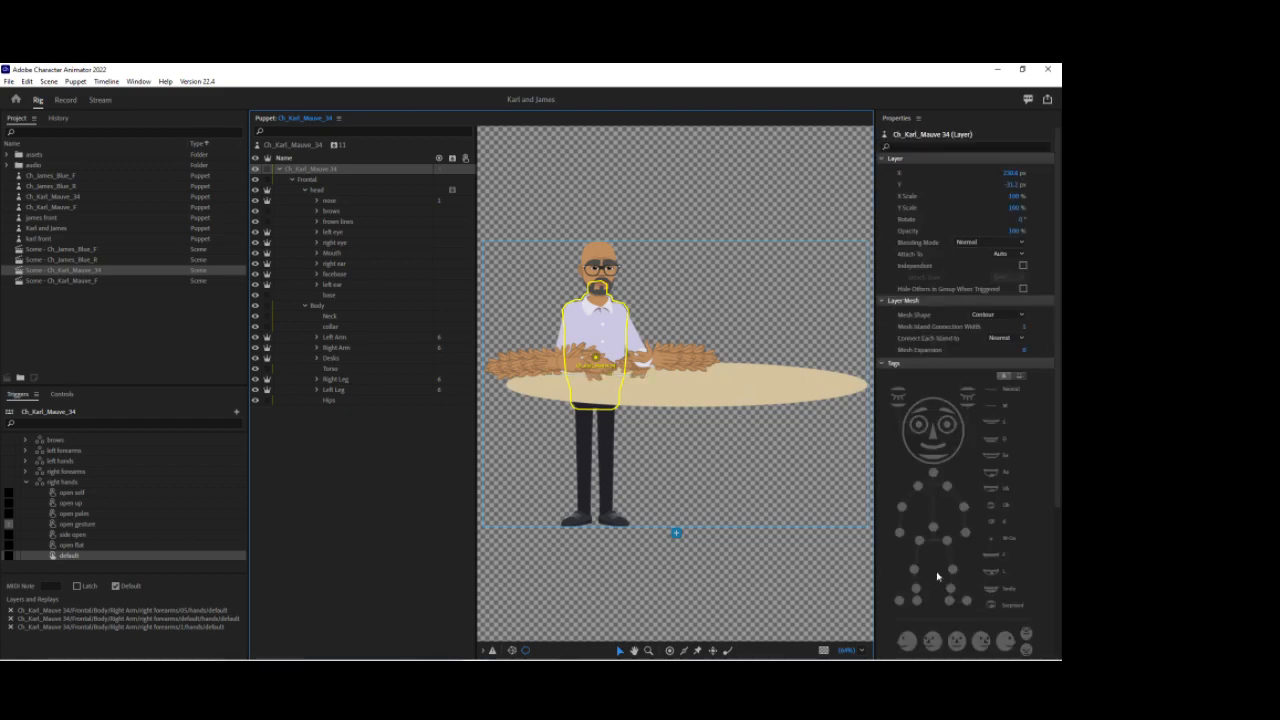
# Step: Add a handle across the torso on the root puppet layer and tag it Fixed
pyautogui.click(682, 650)
pyautogui.moveTo(567, 376); pyautogui.dragTo(643, 375)
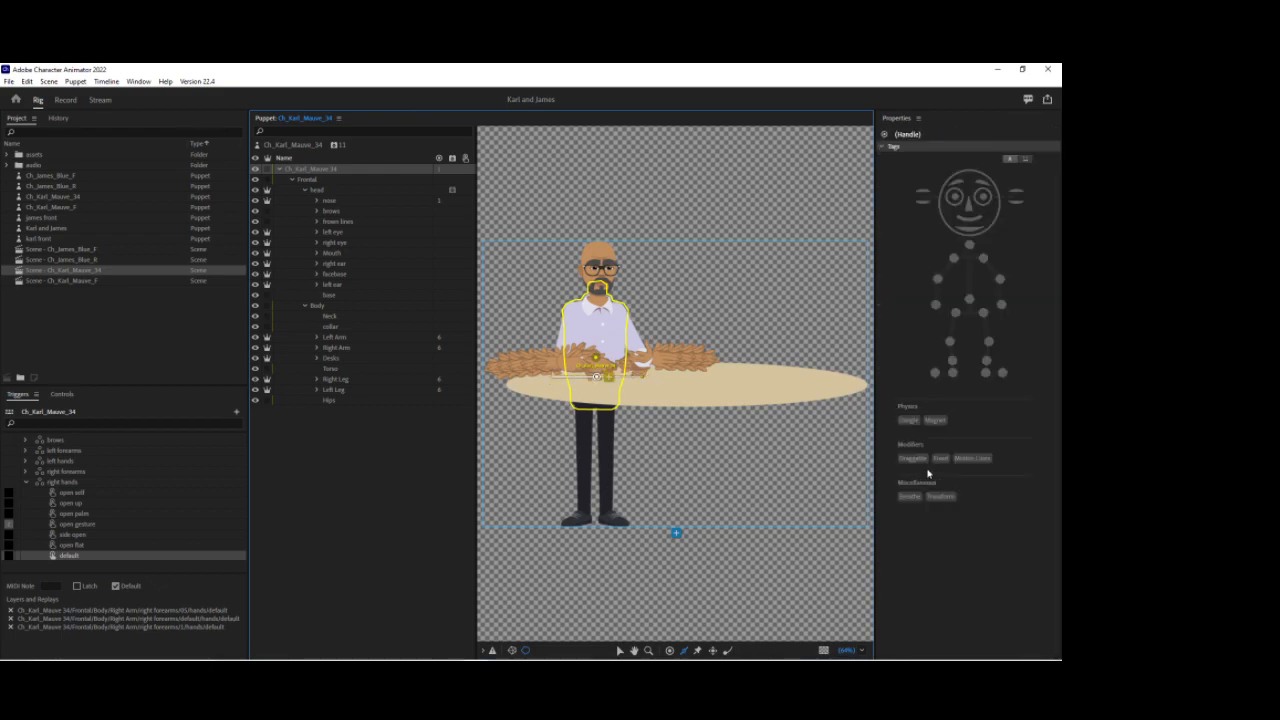
pyautogui.click(941, 458)
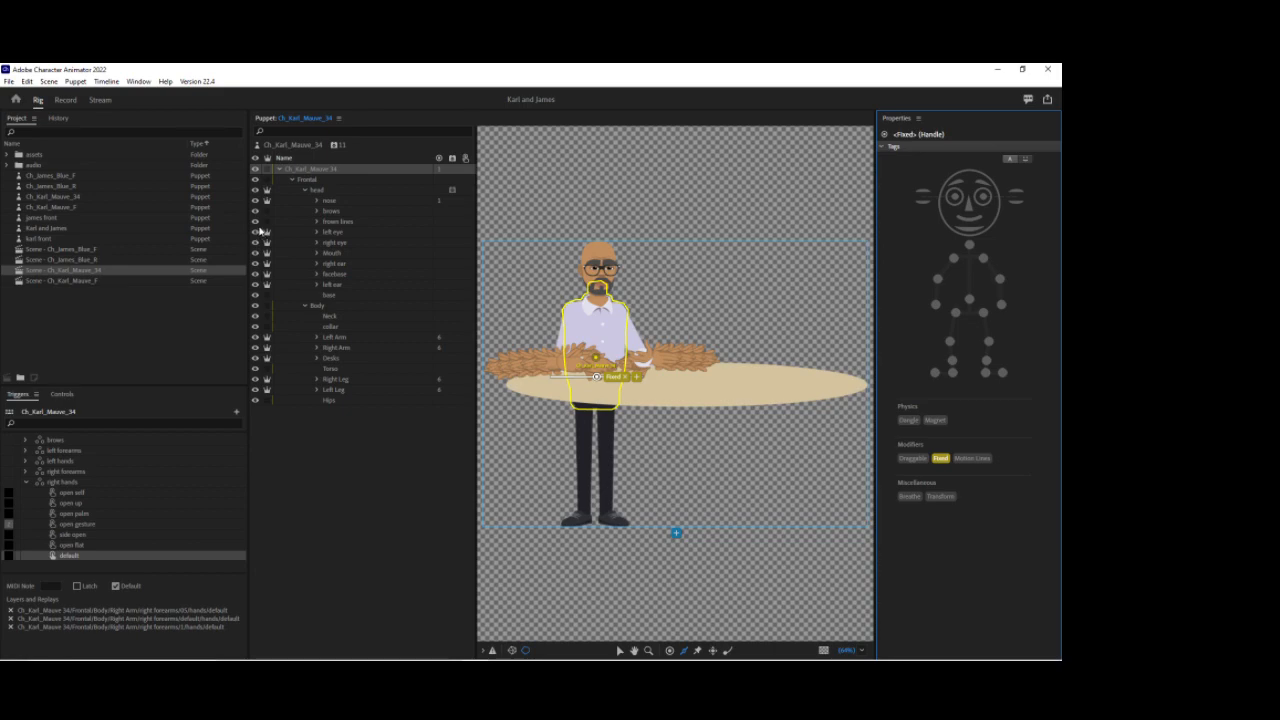
# Step: Check the scene and inspect the Frontal layer and the puppet's behavior properties
pyautogui.click(65, 100)
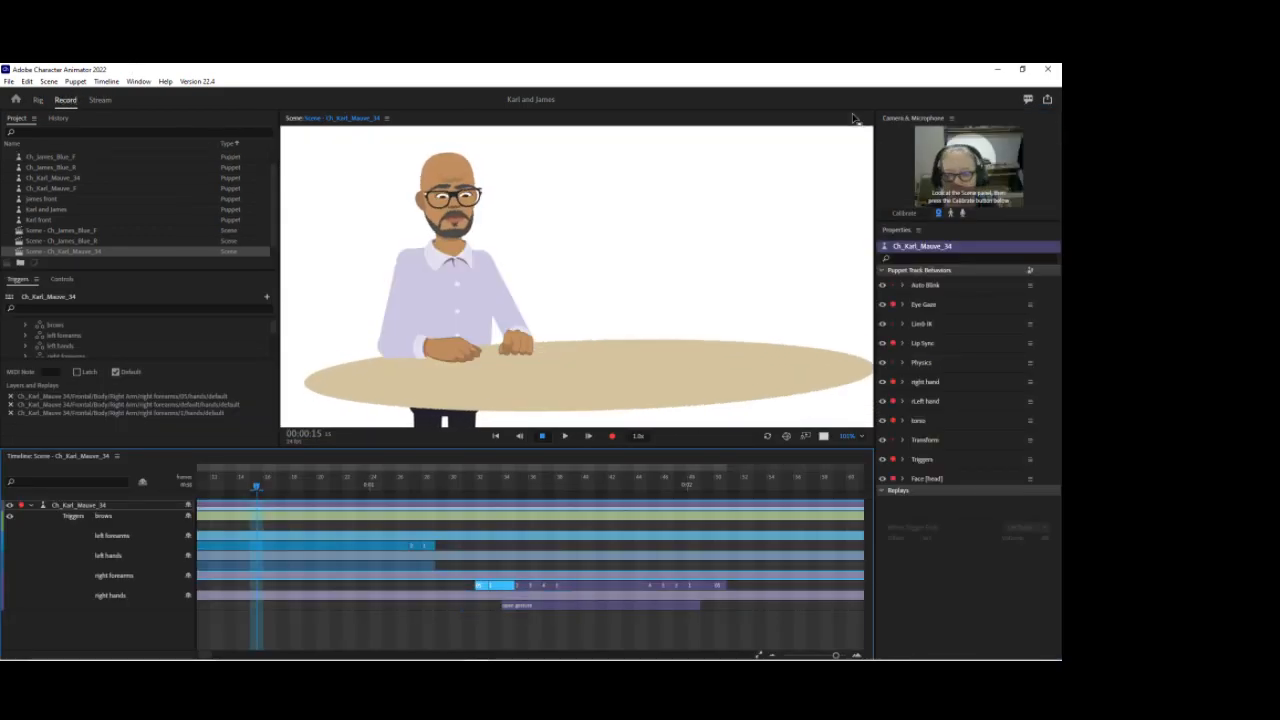
pyautogui.click(38, 100)
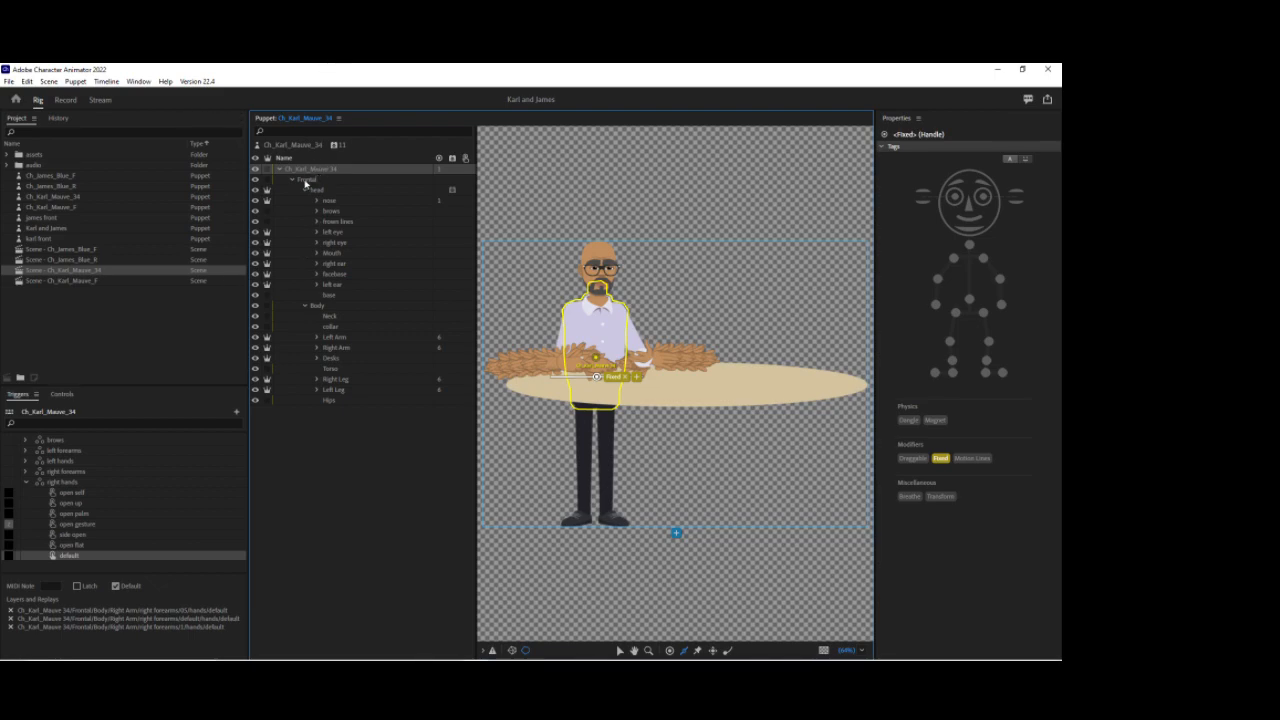
pyautogui.click(306, 180)
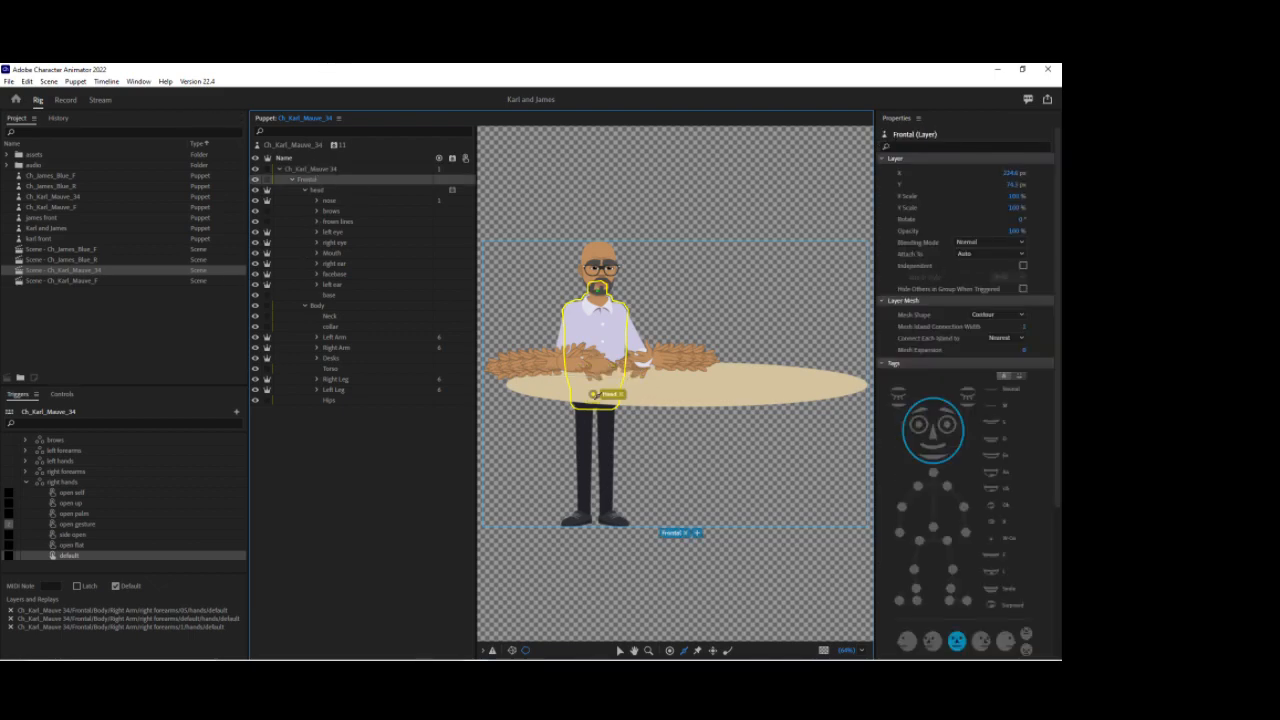
pyautogui.click(300, 147)
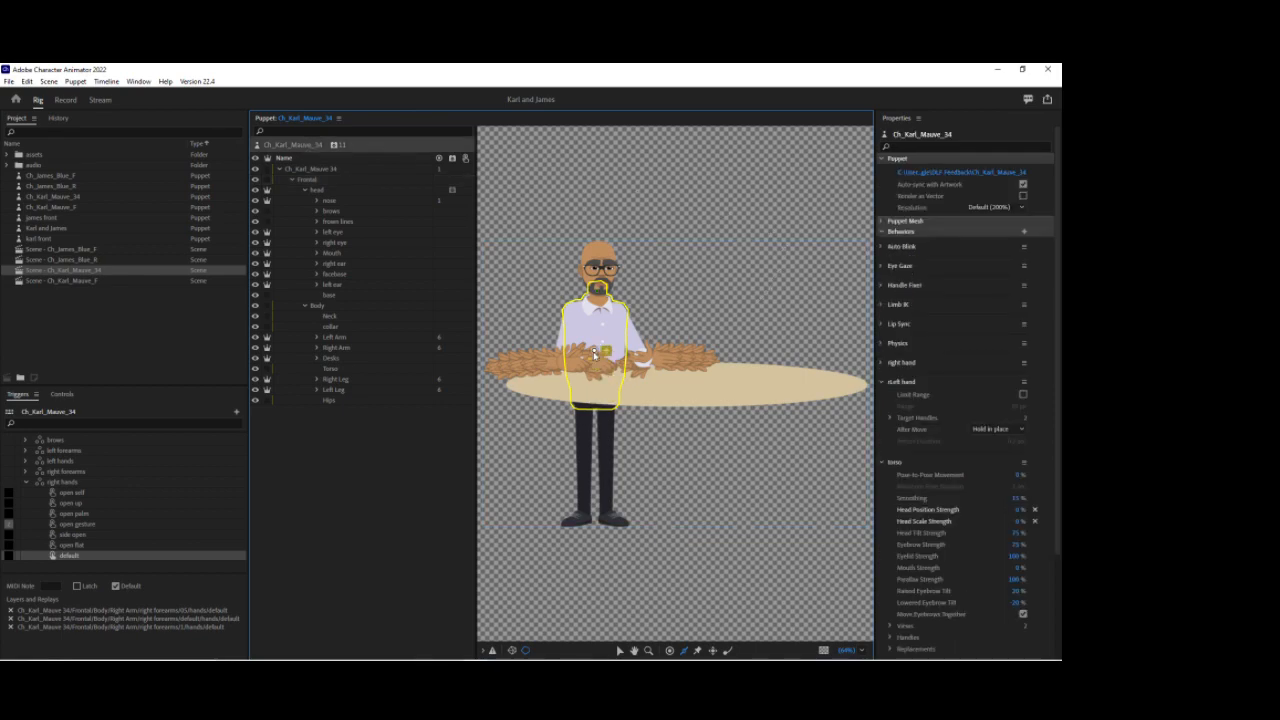
pyautogui.click(71, 101)
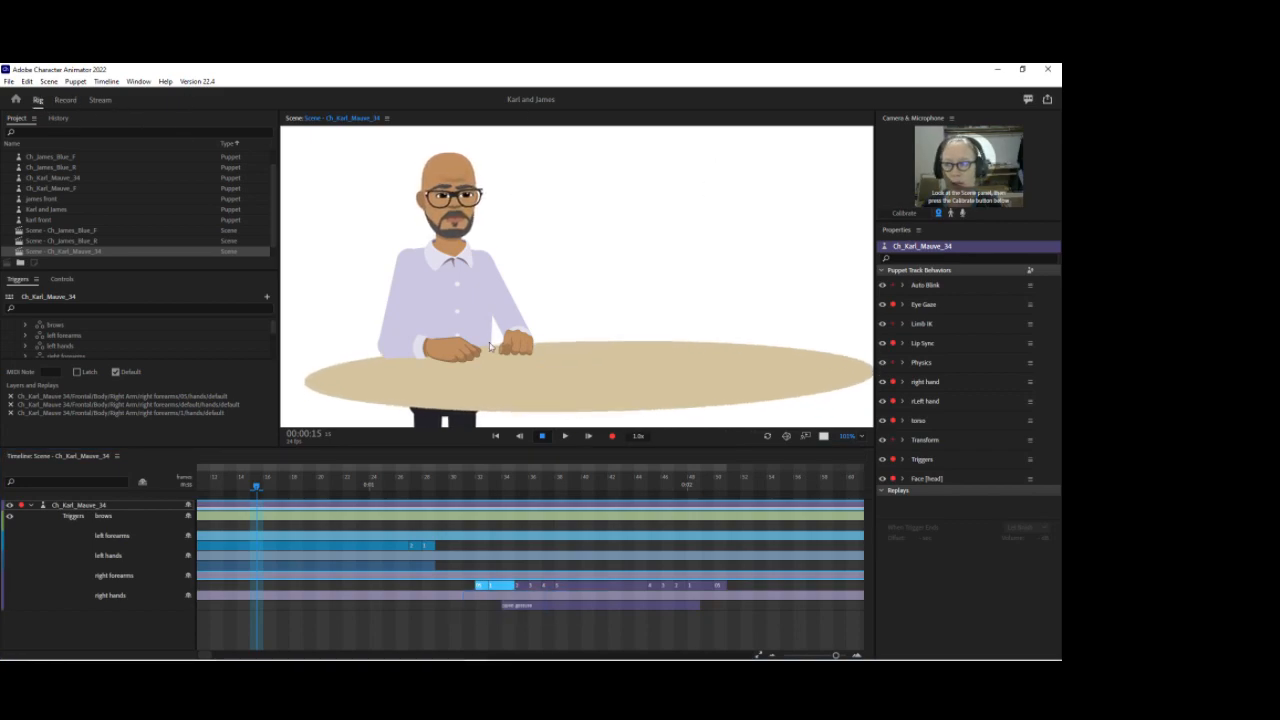
# Step: Move the root origin handle down to the desk and the Body layer's handle up onto the chest
pyautogui.click(38, 100)
pyautogui.moveTo(596, 351); pyautogui.dragTo(592, 391)
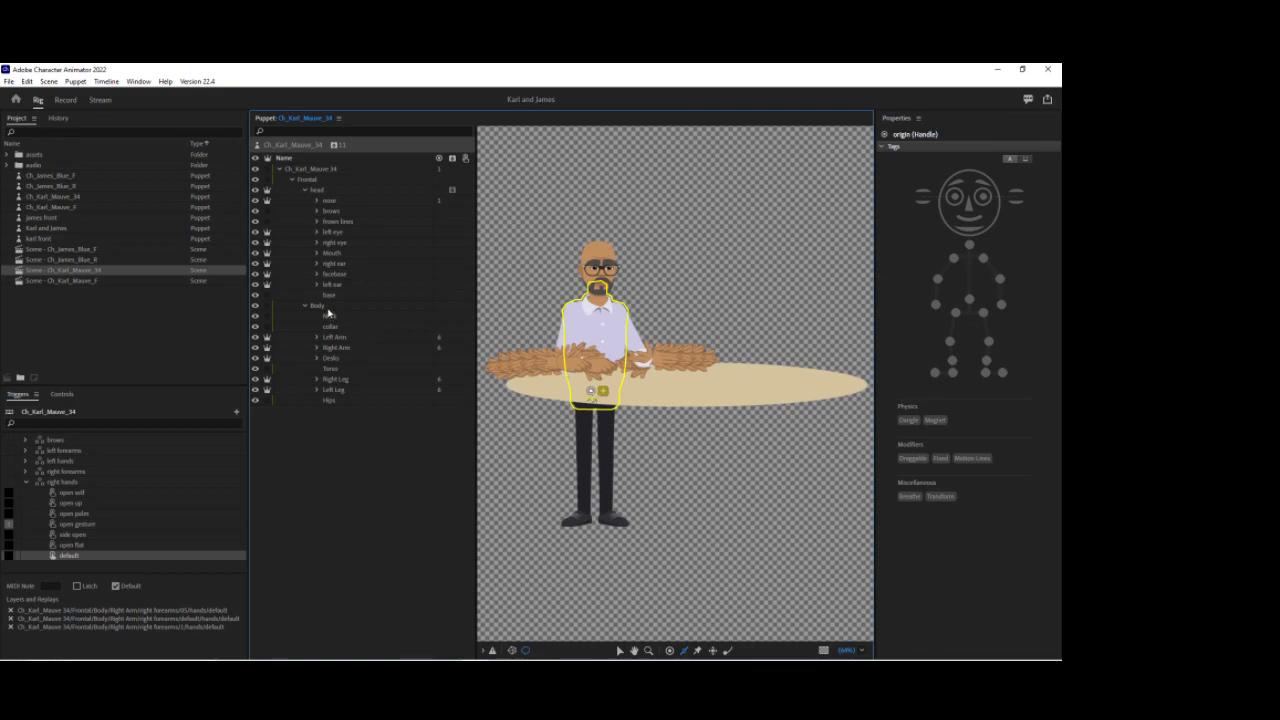
pyautogui.click(327, 308)
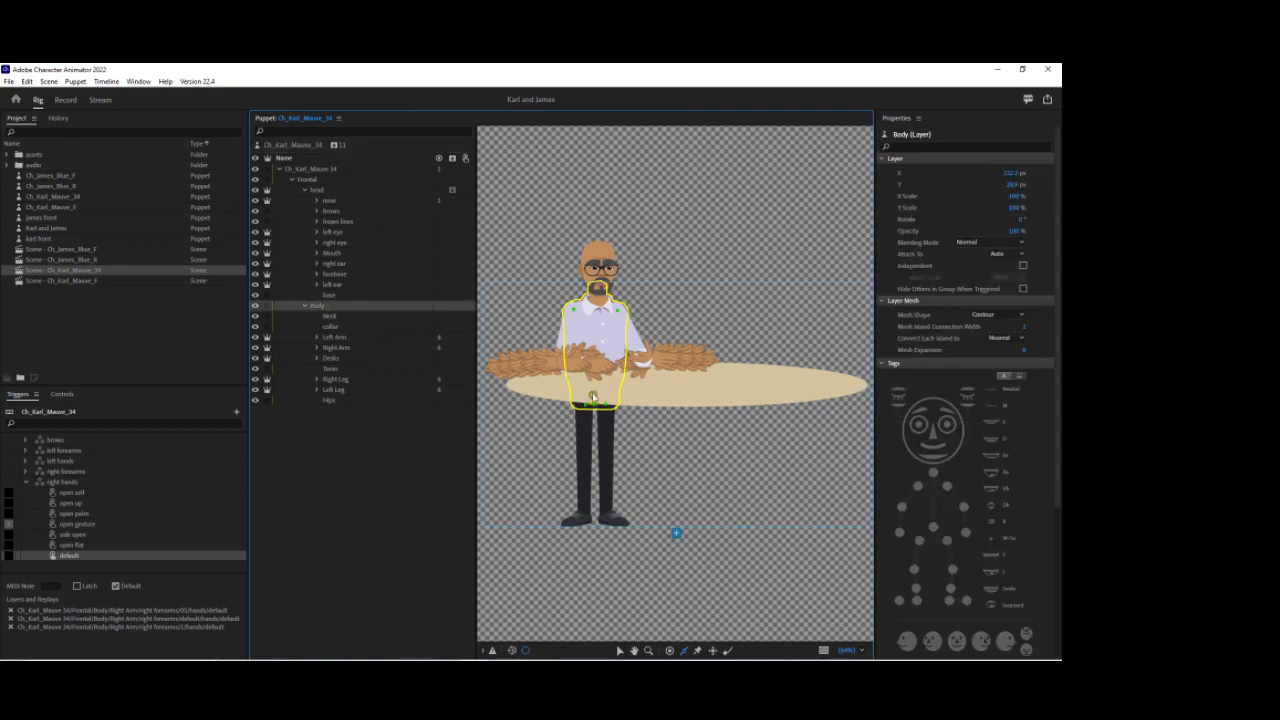
pyautogui.moveTo(594, 399); pyautogui.dragTo(595, 358)
pyautogui.click(65, 99)
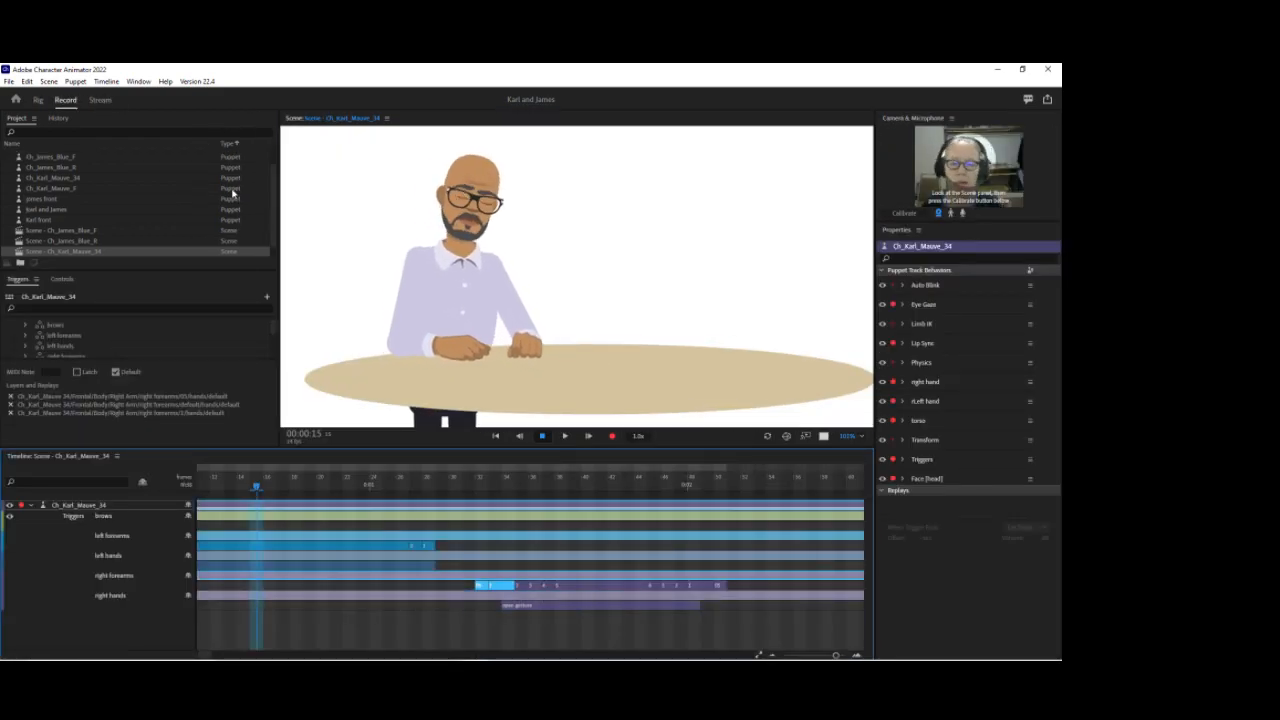
# Step: Select the handles on the Body layer's torso and check the puppet in the scene
pyautogui.click(38, 100)
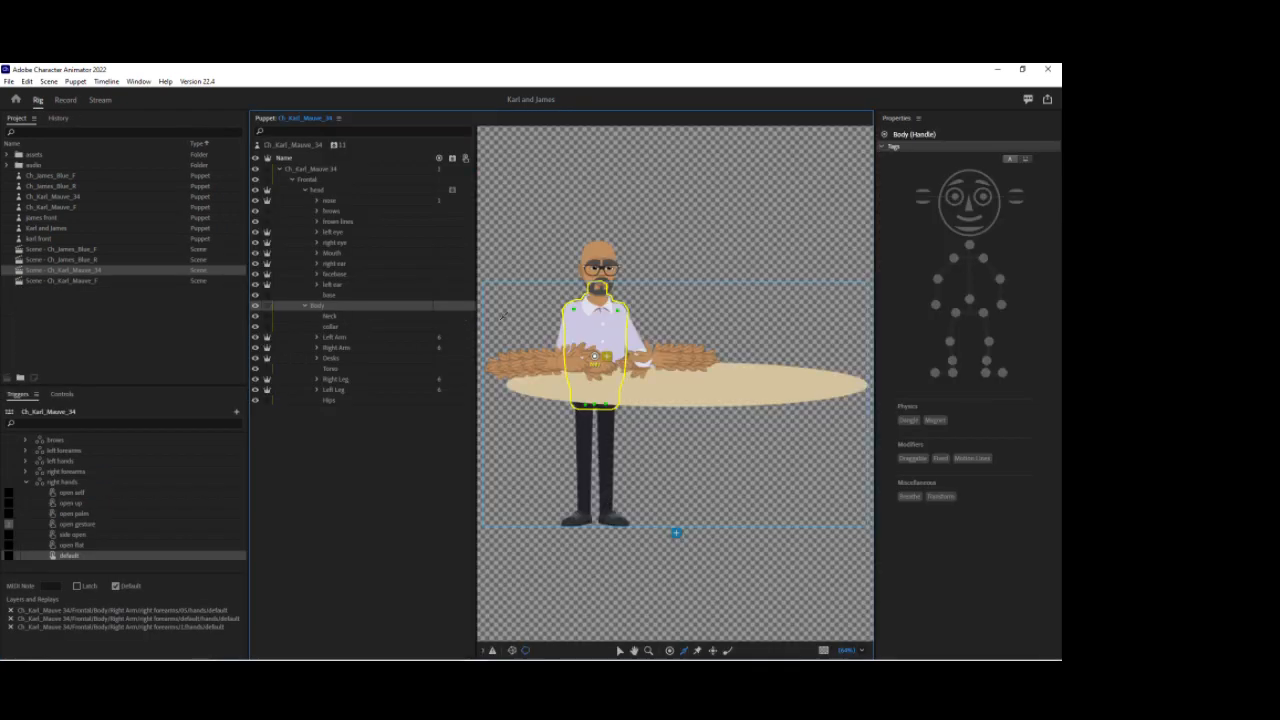
pyautogui.click(593, 362)
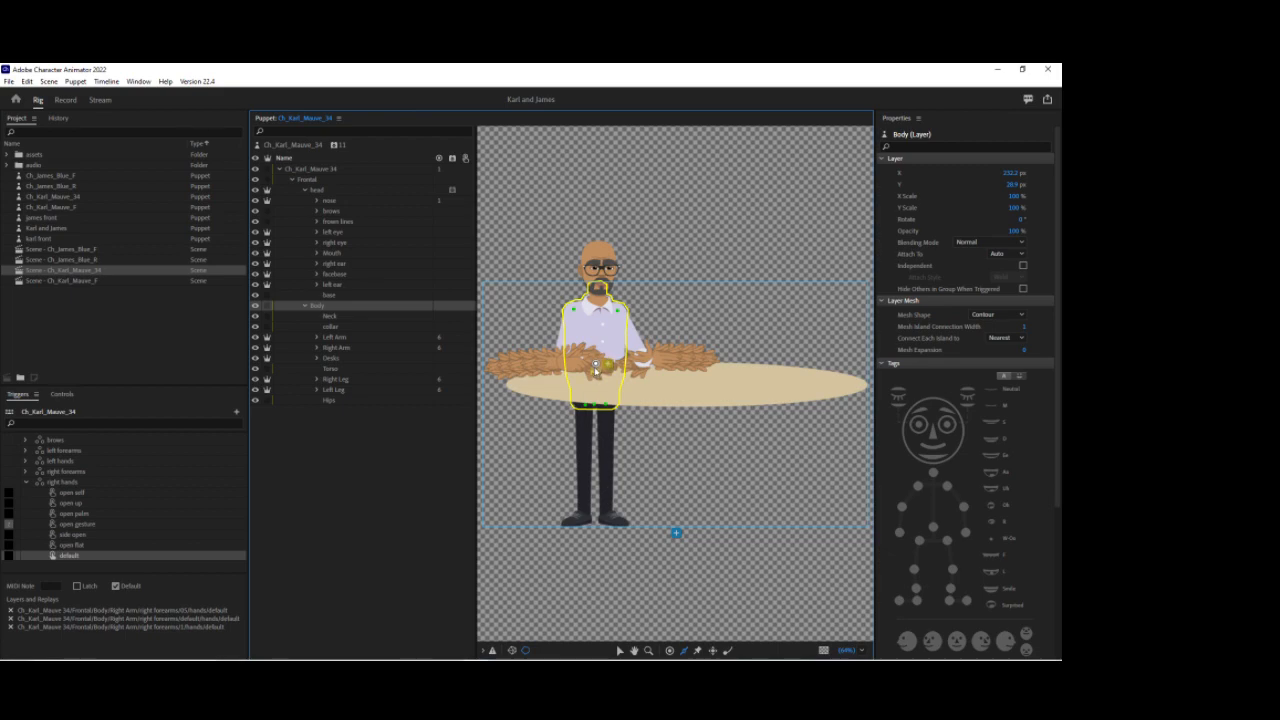
pyautogui.click(596, 366)
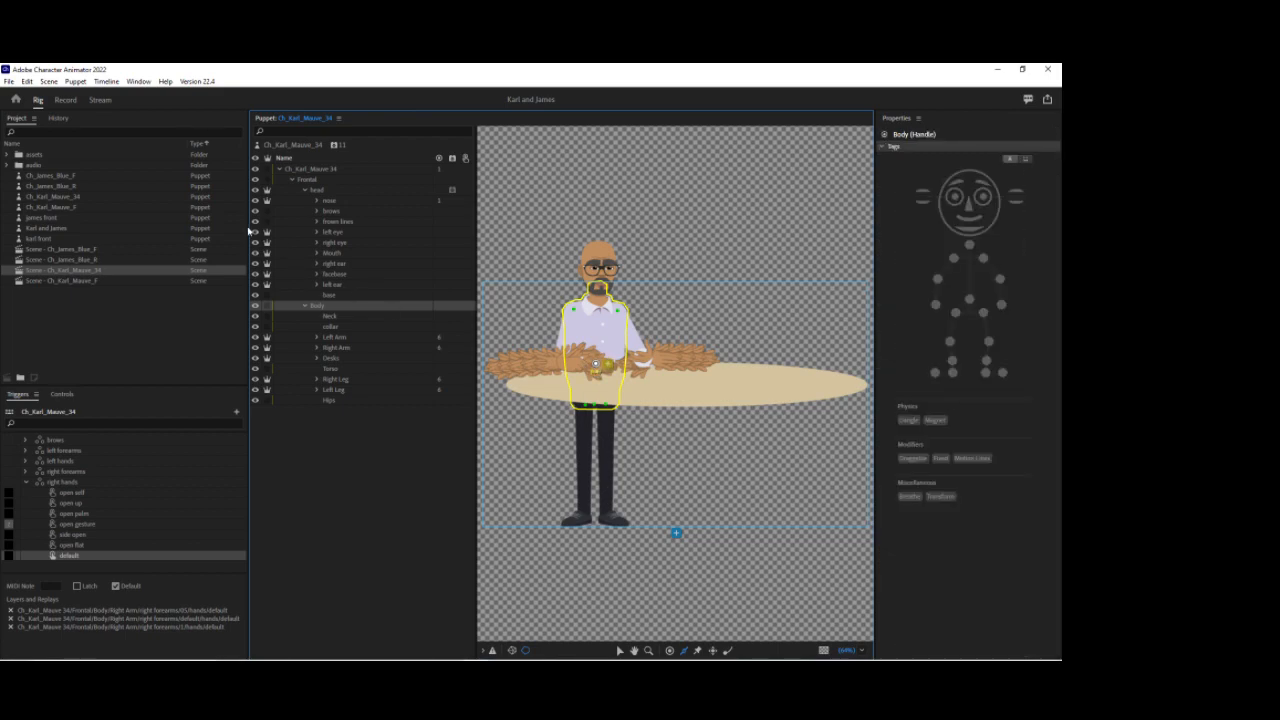
pyautogui.click(66, 100)
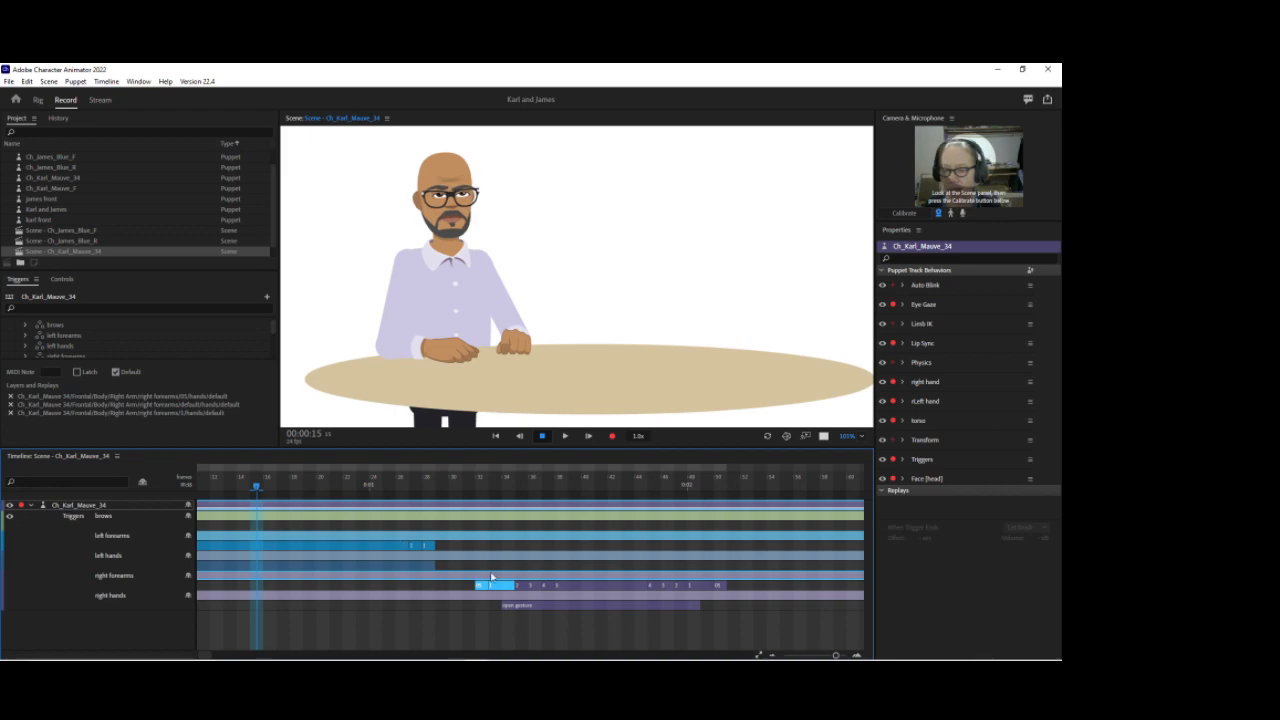
# Step: Add the 05_James_Karl_01.mp3 audio file from the audio folder to the scene's timeline
pyautogui.moveTo(836, 656); pyautogui.dragTo(829, 655)
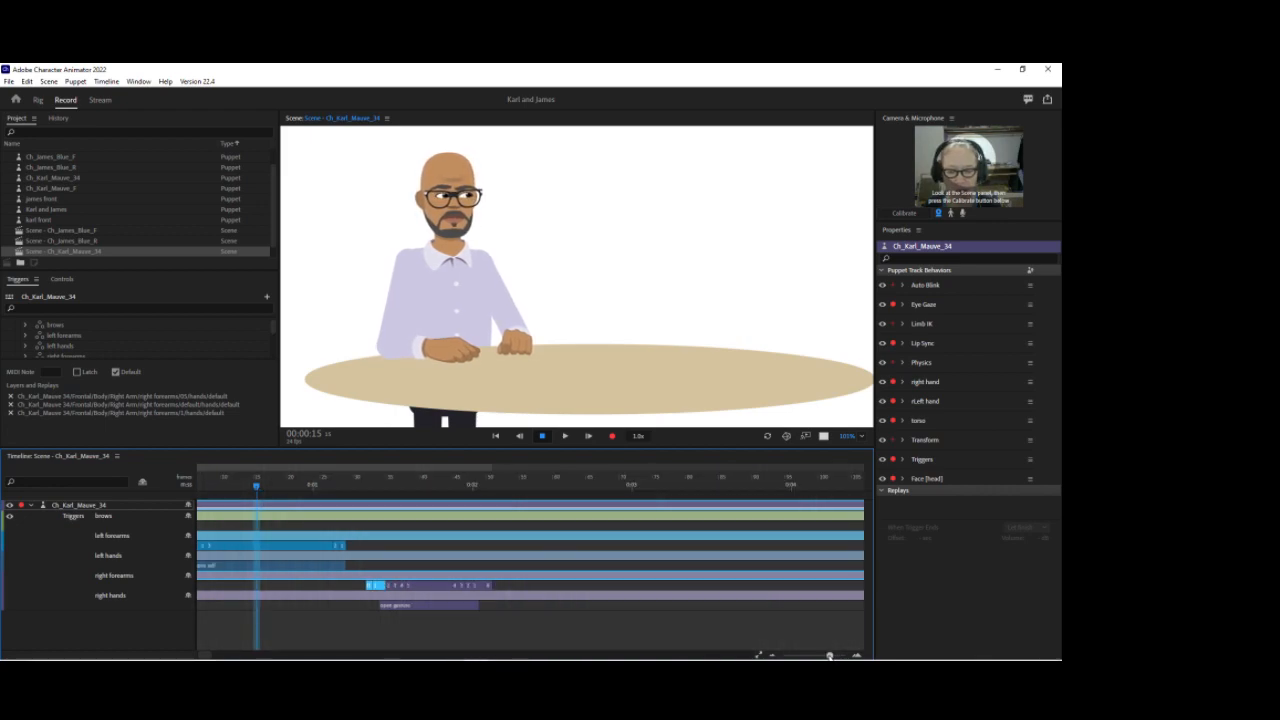
pyautogui.click(596, 607)
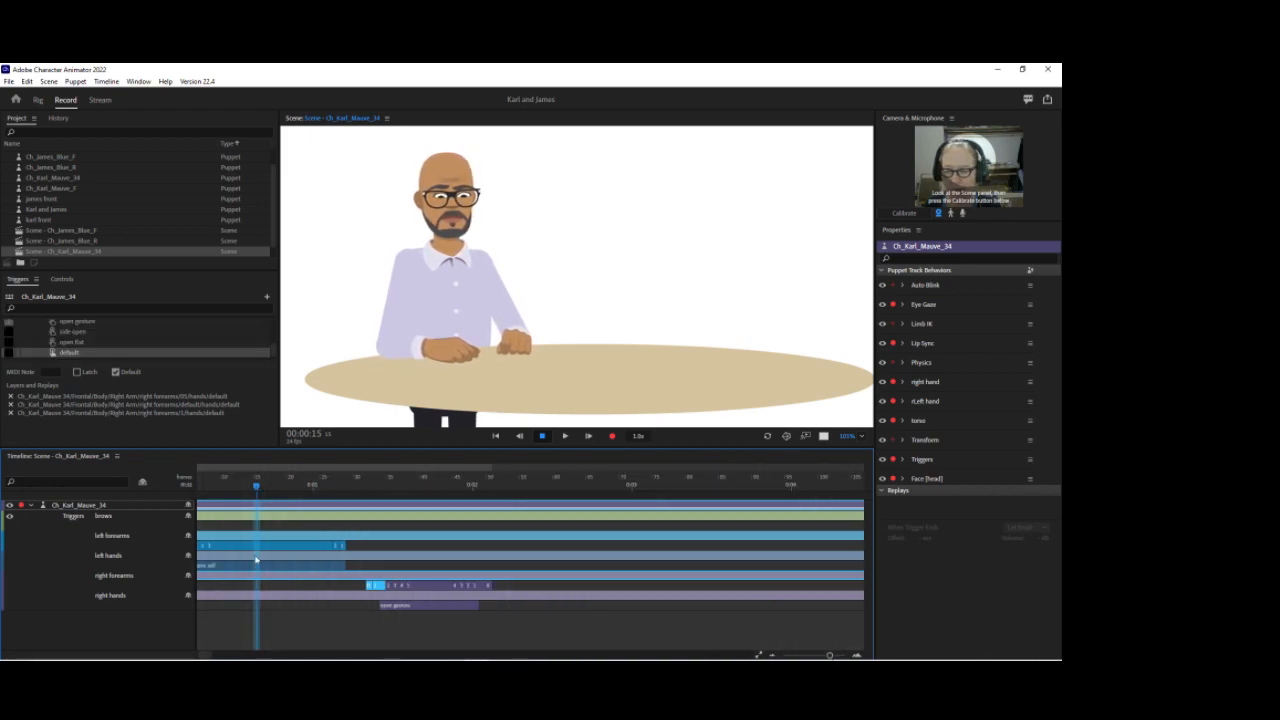
pyautogui.moveTo(361, 551); pyautogui.dragTo(216, 544)
pyautogui.click(329, 528)
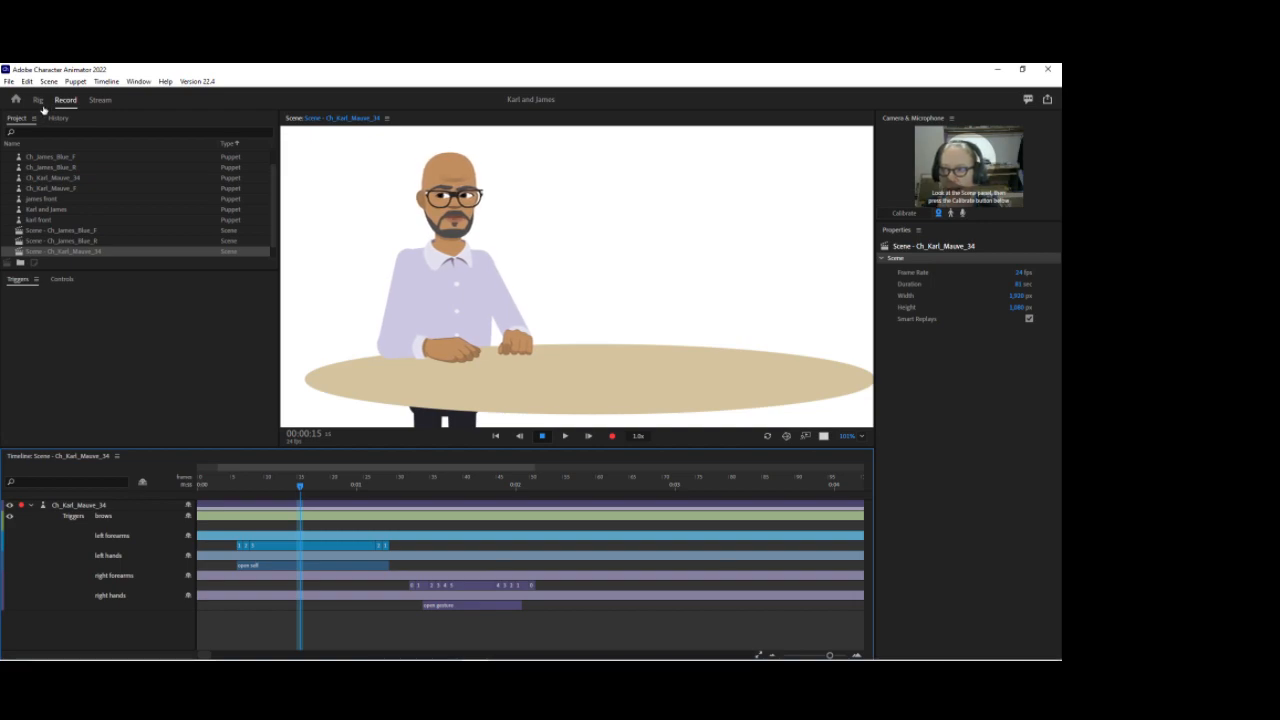
pyautogui.scroll(1, 27, 172)
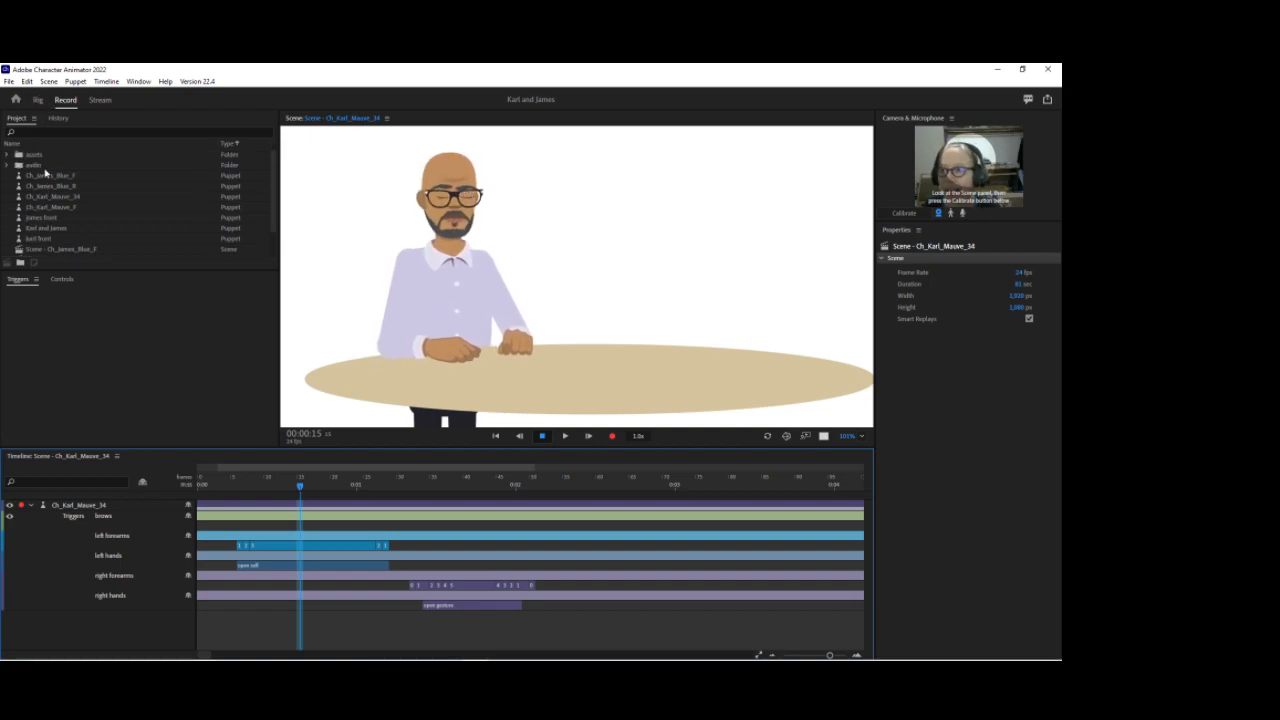
pyautogui.click(50, 175)
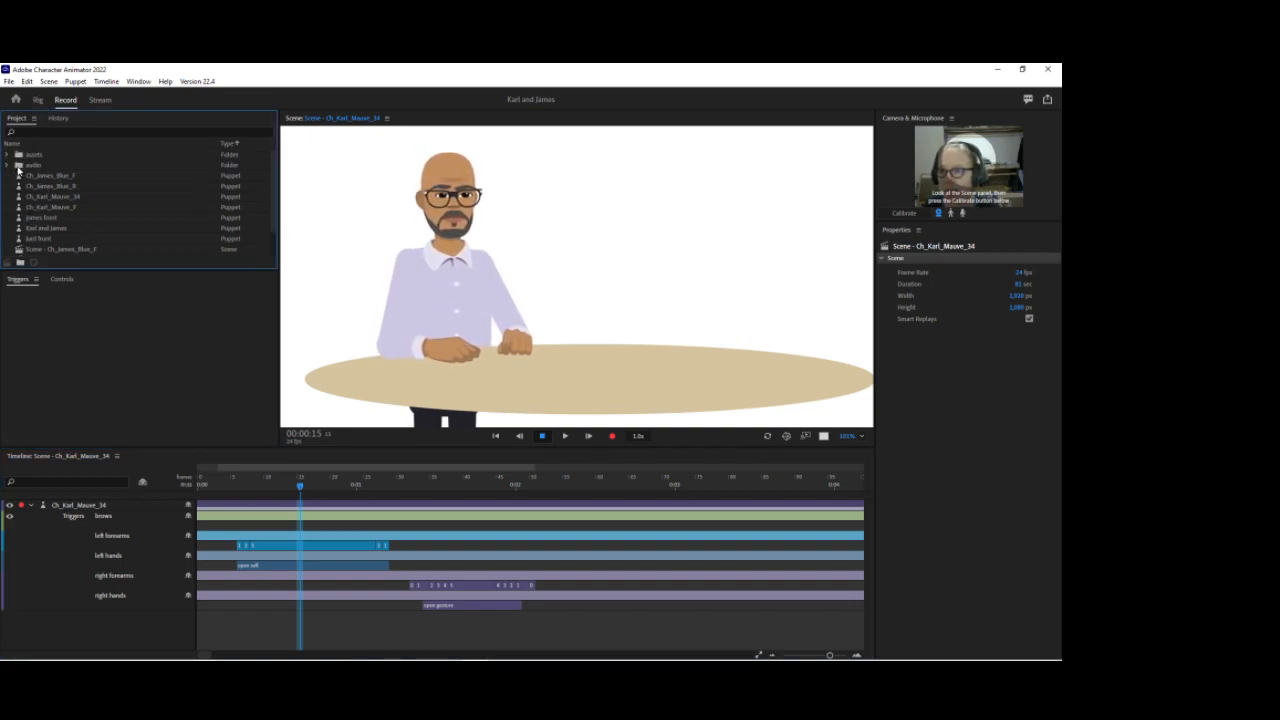
pyautogui.click(9, 166)
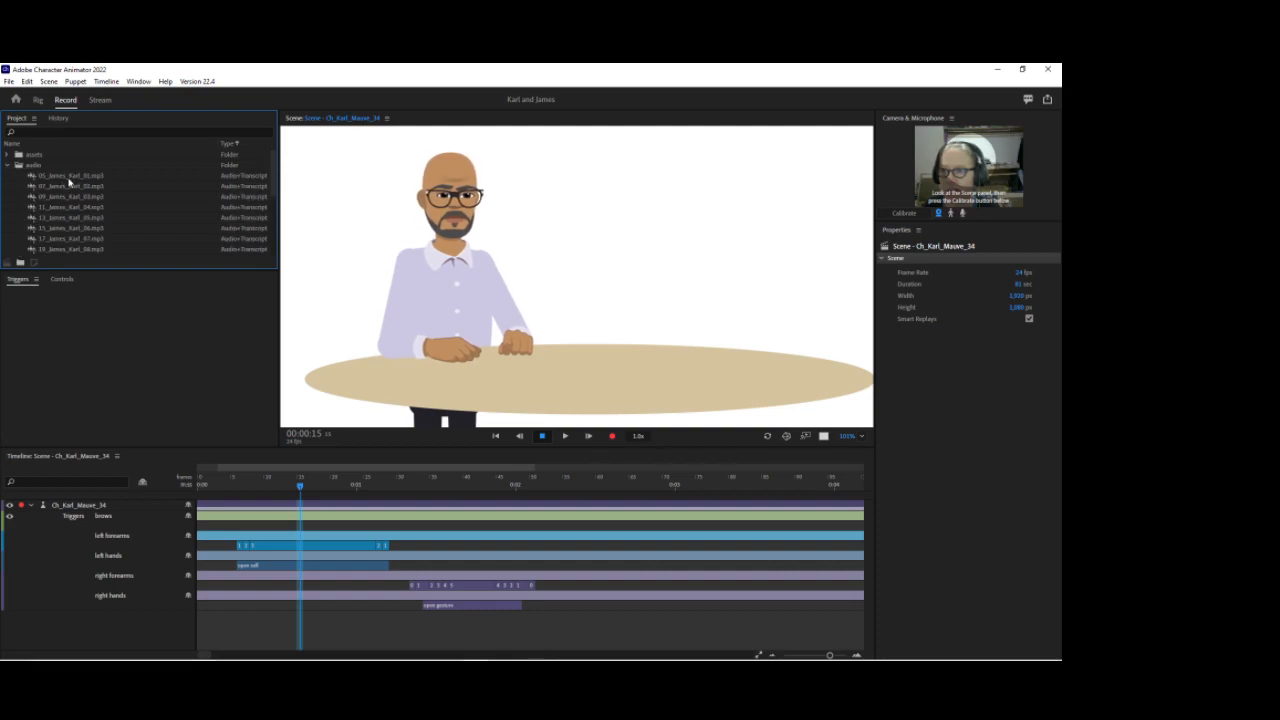
pyautogui.moveTo(69, 178); pyautogui.dragTo(105, 189)
pyautogui.moveTo(368, 243); pyautogui.dragTo(560, 498)
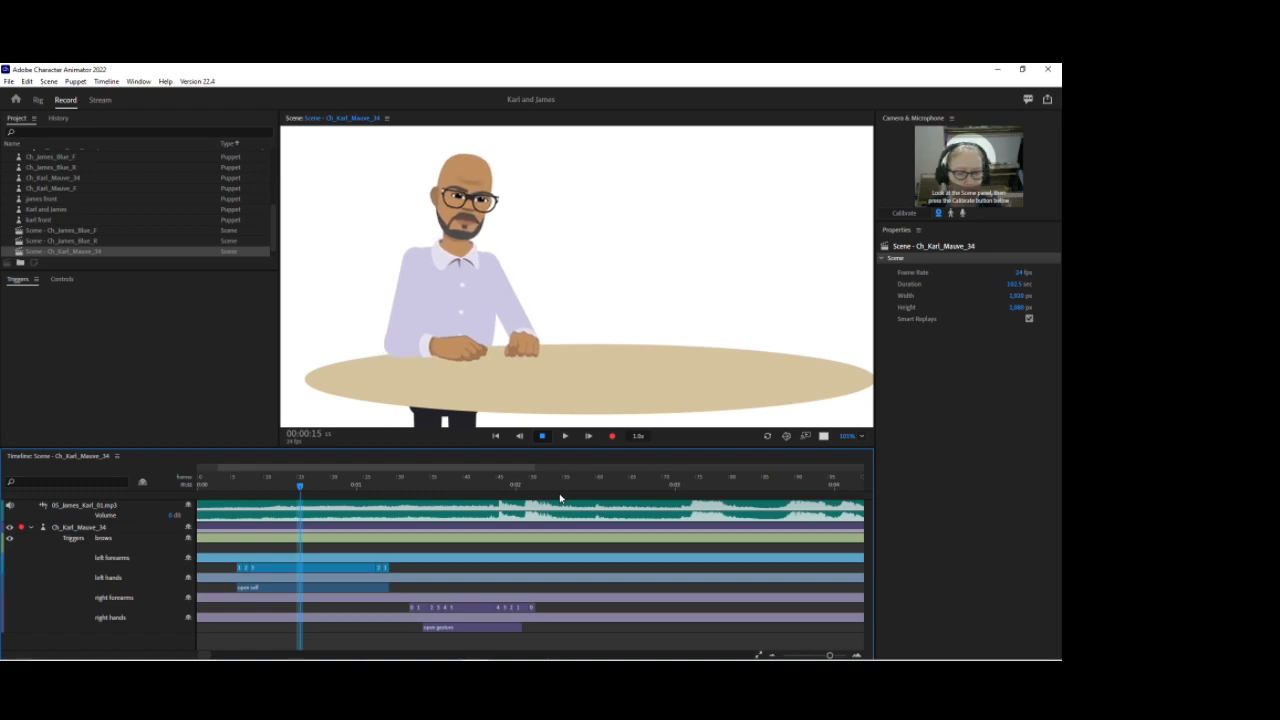
# Step: Play the scene with the audio from different points on the timeline
pyautogui.press('space')
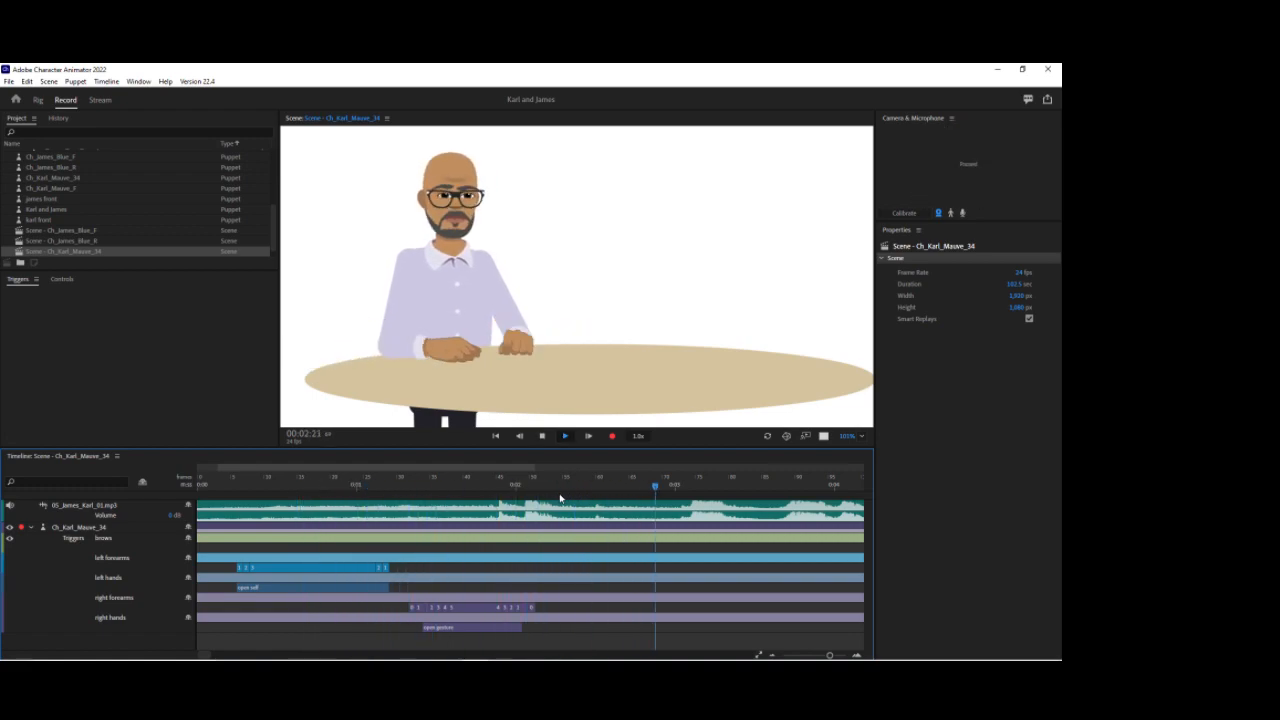
pyautogui.press('space')
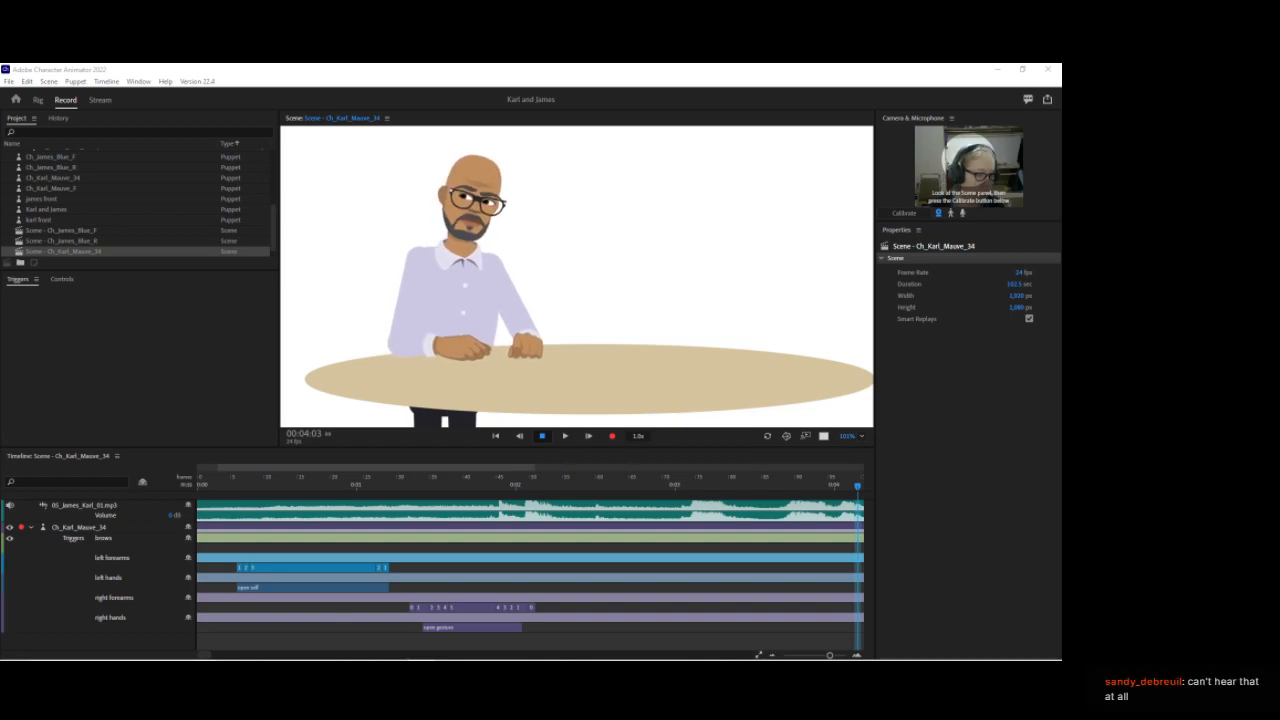
pyautogui.click(444, 487)
pyautogui.press('space')
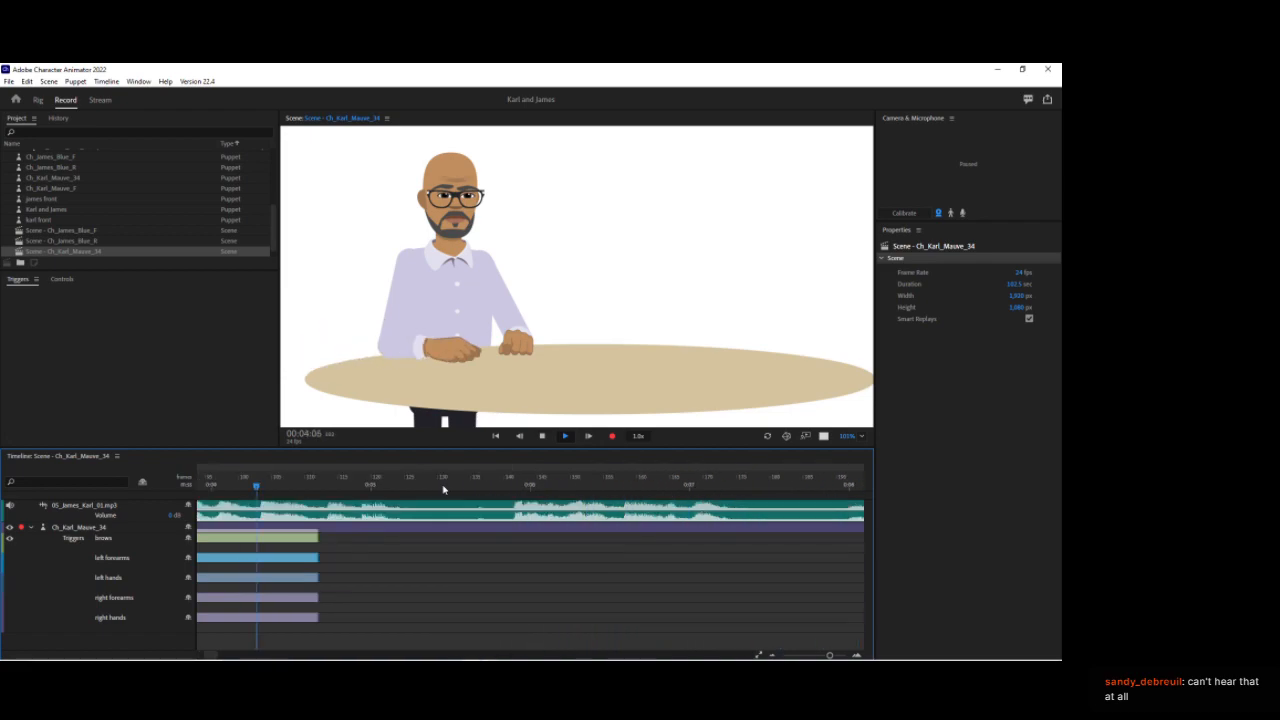
# Step: Stop playback and return the playhead to the start of the timeline
pyautogui.press('space')
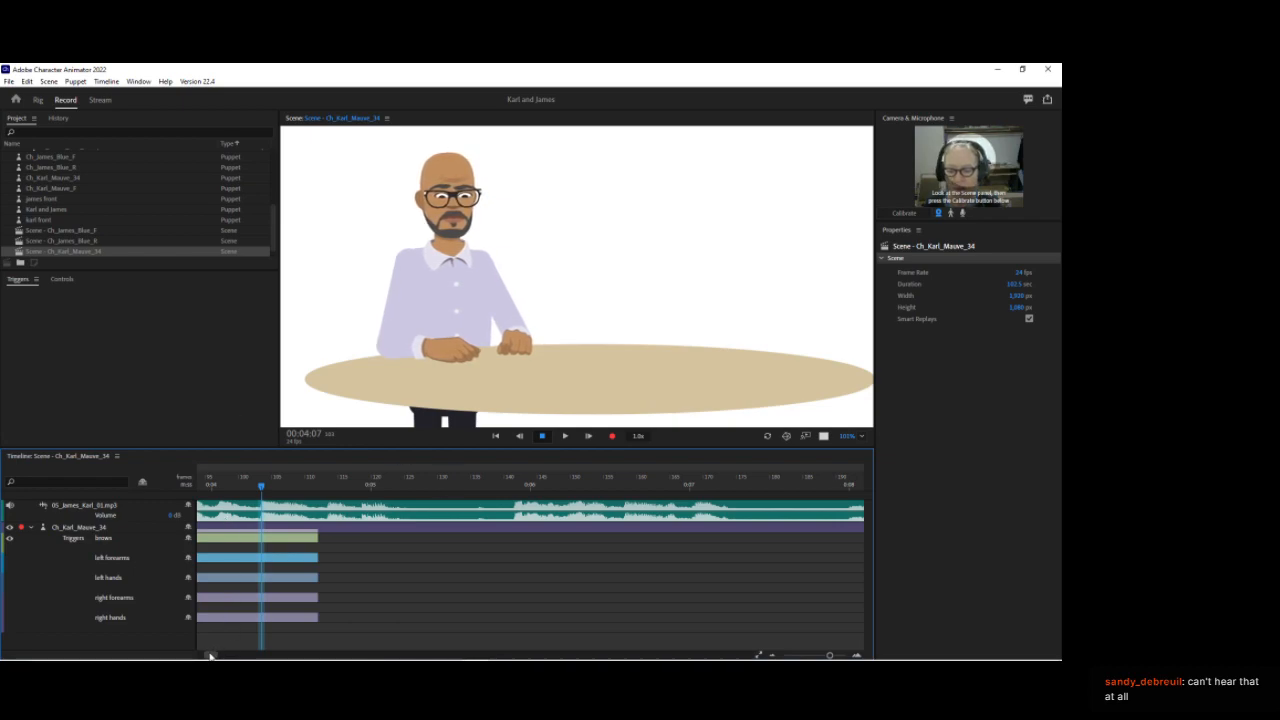
pyautogui.moveTo(212, 656); pyautogui.dragTo(204, 657)
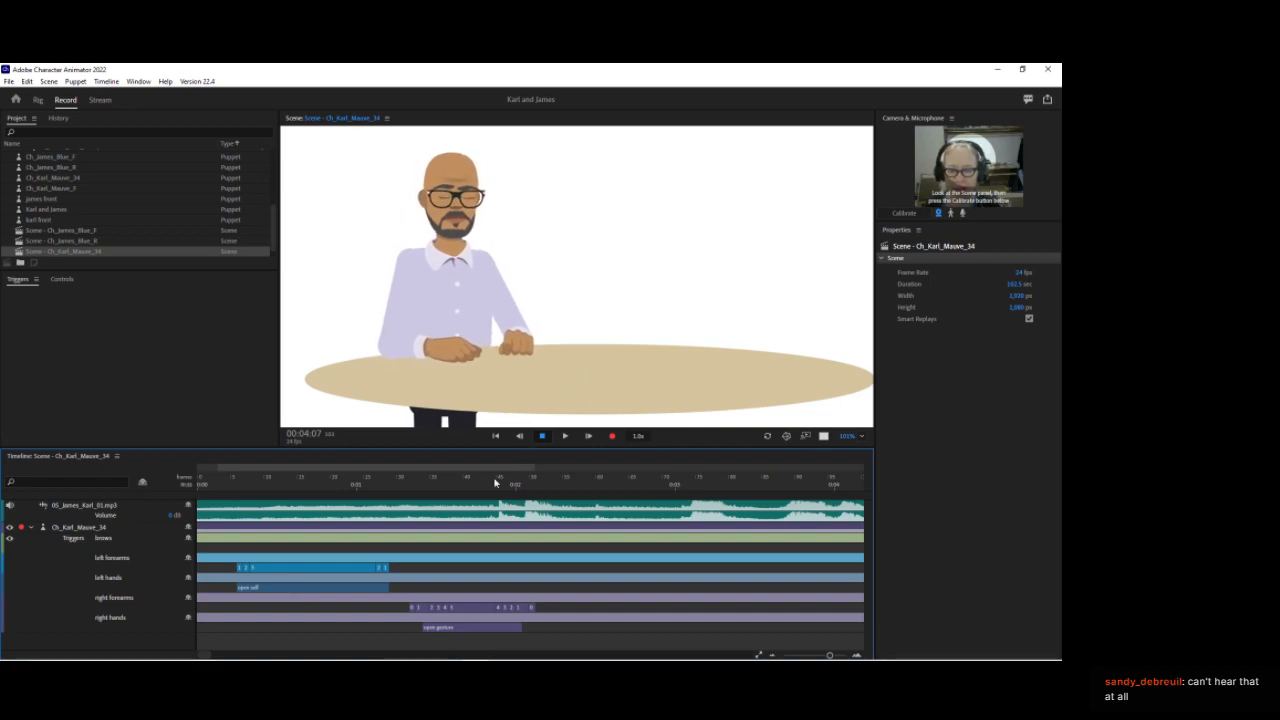
pyautogui.click(221, 484)
pyautogui.moveTo(221, 484)
pyautogui.mouseDown()
pyautogui.moveTo(286, 484)
pyautogui.moveTo(227, 484)
pyautogui.mouseUp()
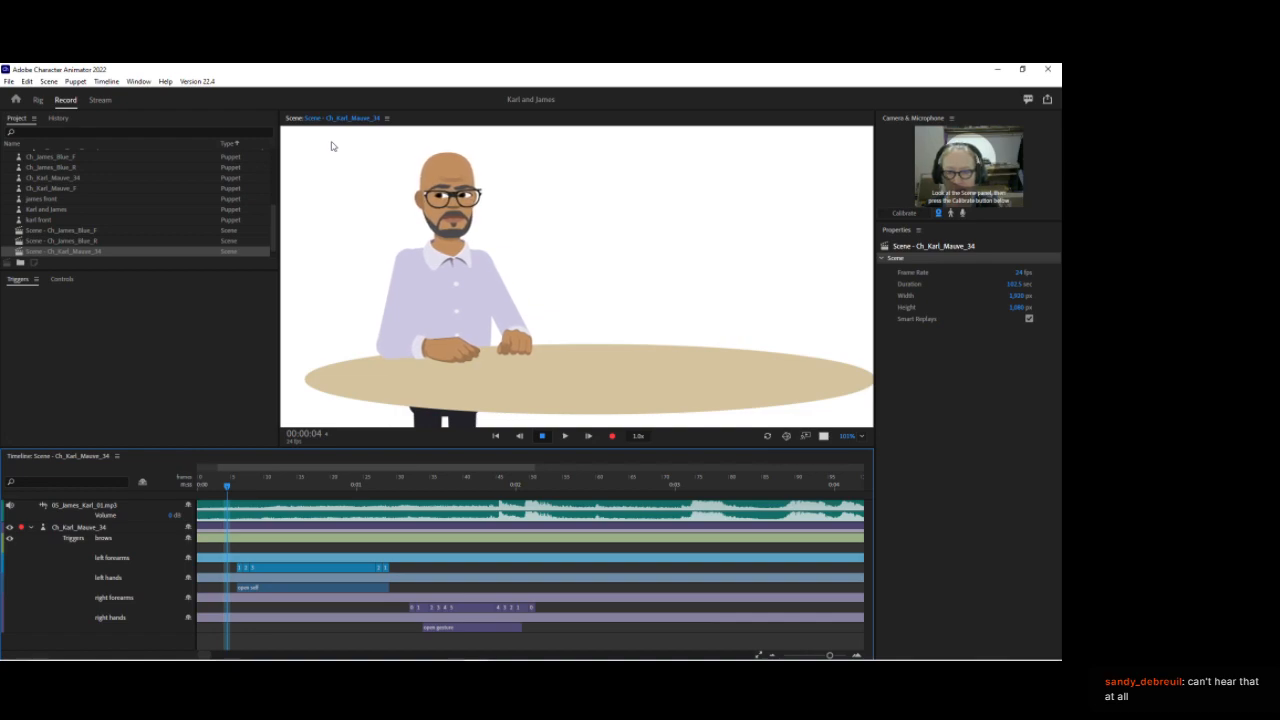
# Step: Add the karl front puppet to the scene and move its track below the Karl puppet
pyautogui.click(8, 286)
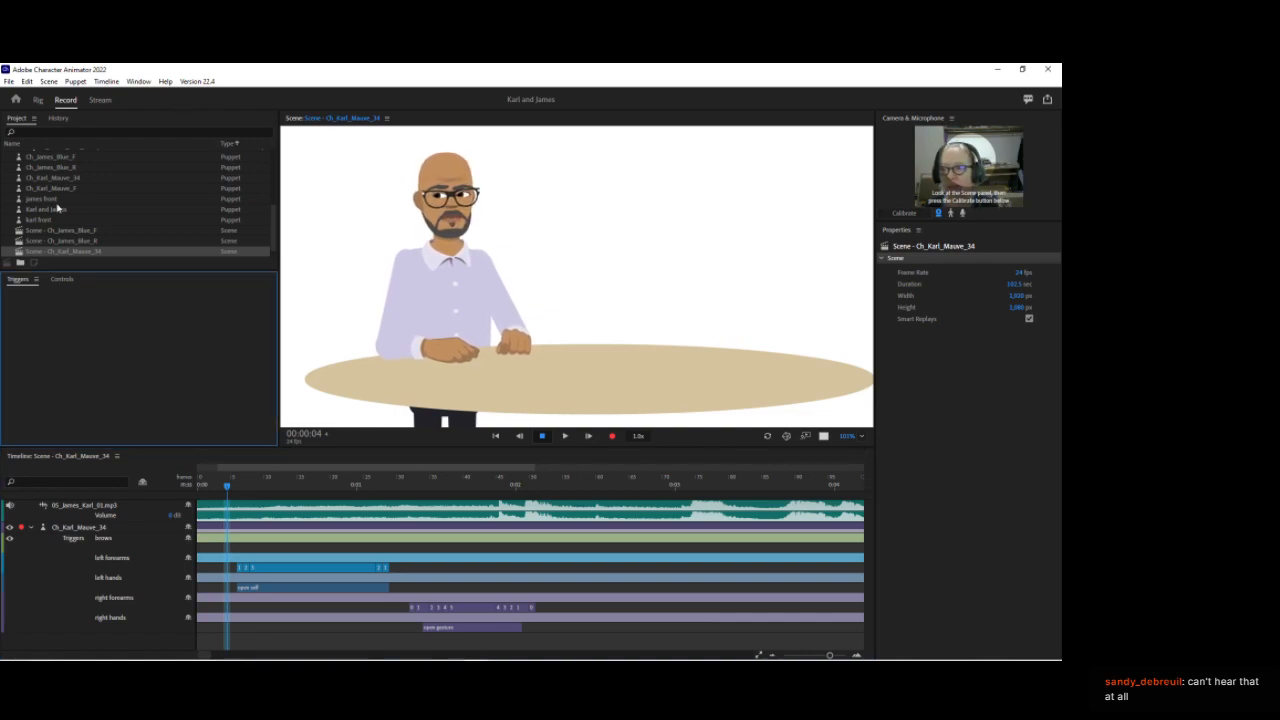
pyautogui.scroll(5, 58, 208)
pyautogui.click(10, 167)
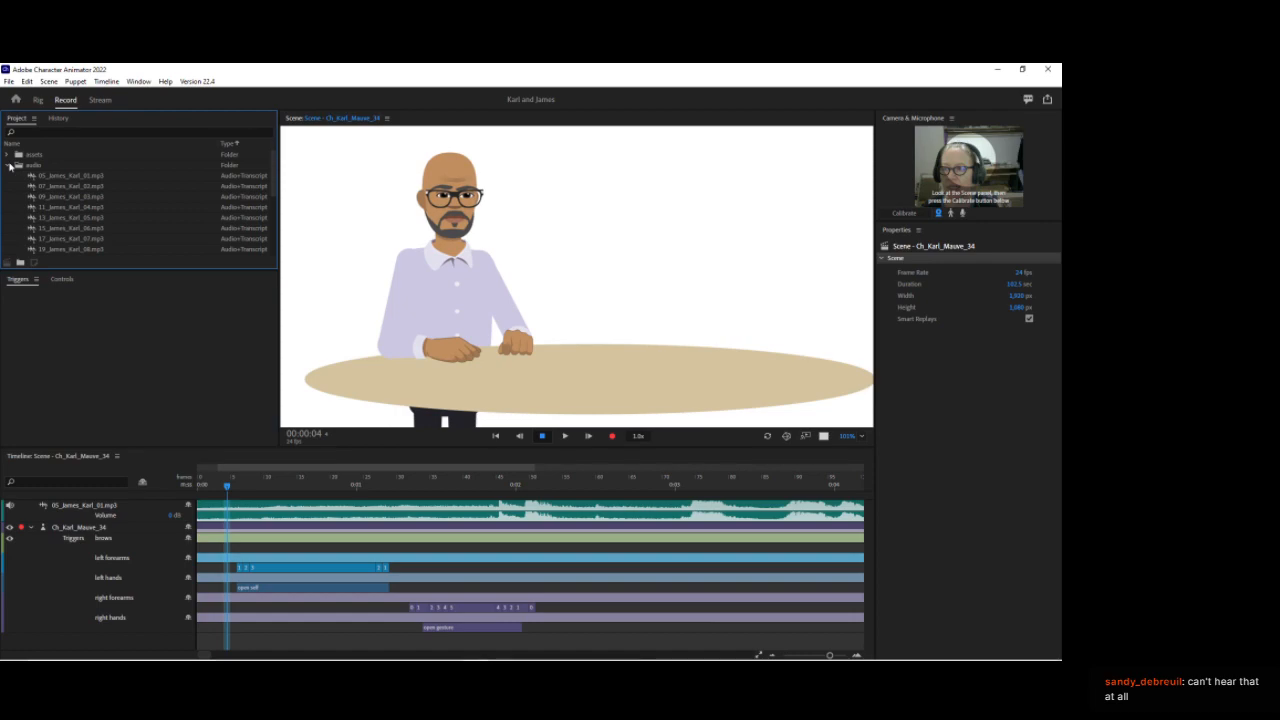
pyautogui.click(10, 166)
pyautogui.click(8, 155)
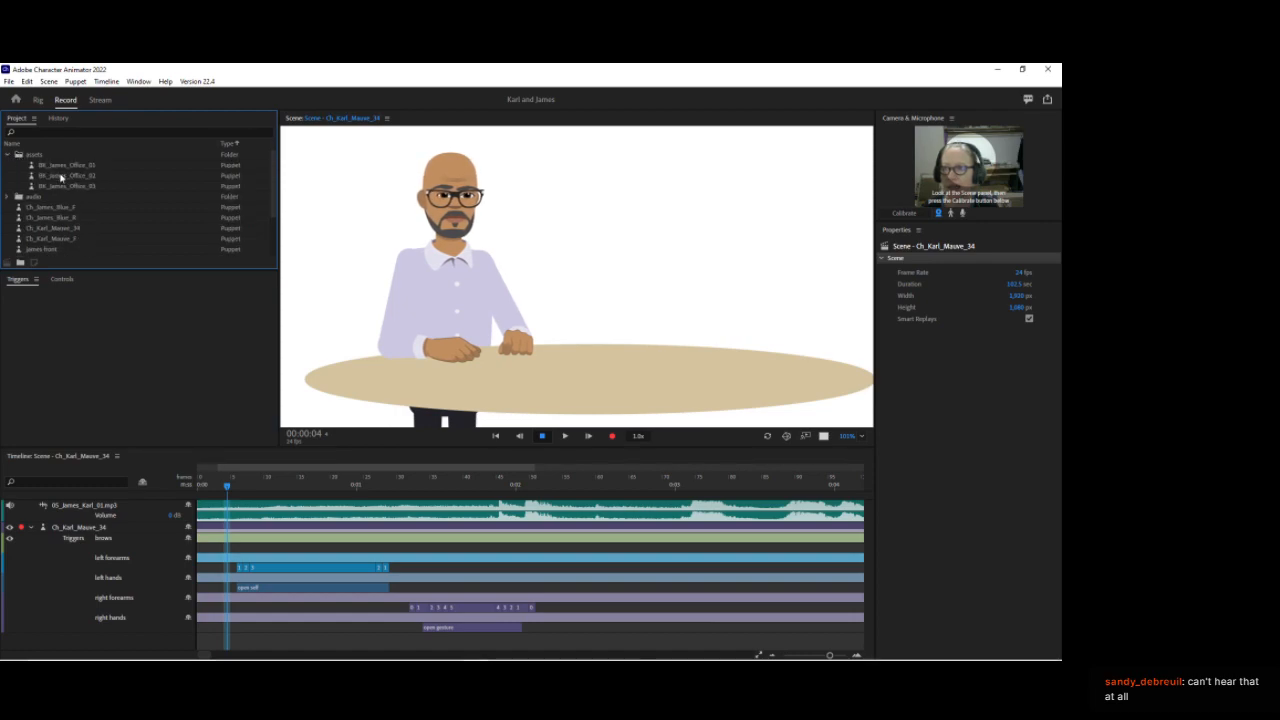
pyautogui.scroll(-1, 37, 202)
pyautogui.moveTo(40, 238); pyautogui.dragTo(396, 238)
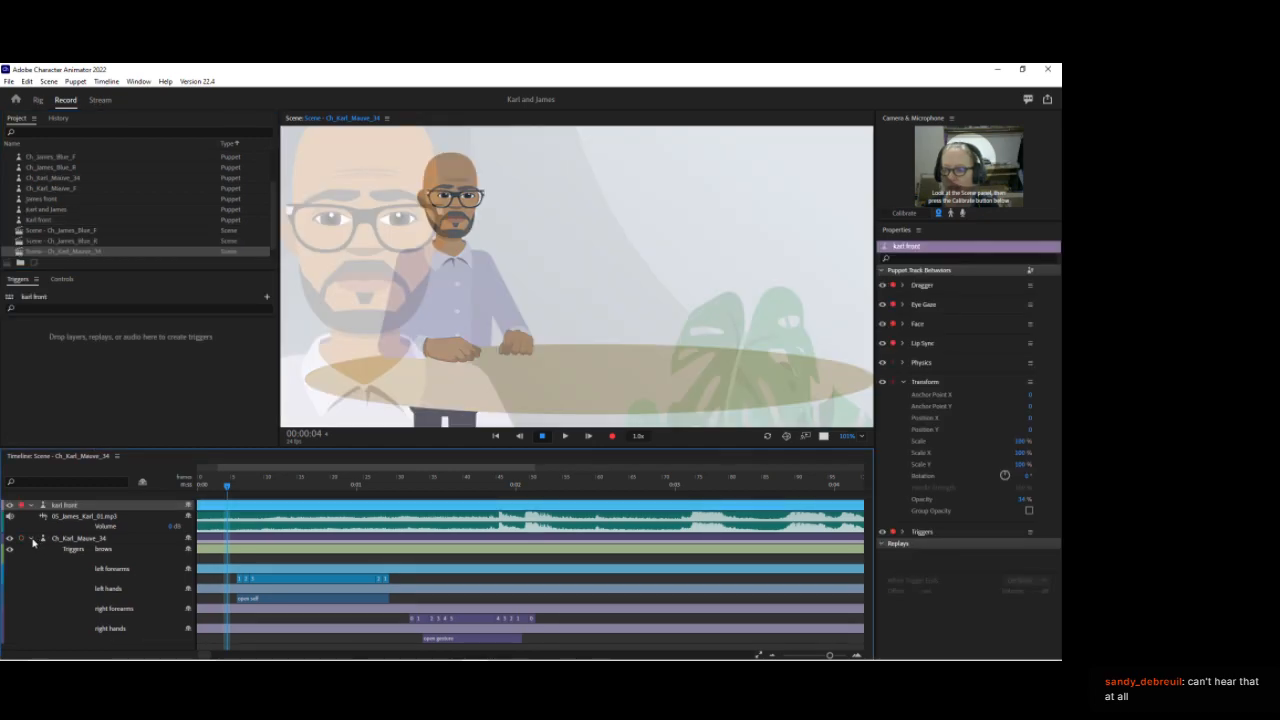
pyautogui.click(32, 539)
pyautogui.moveTo(66, 505); pyautogui.dragTo(79, 548)
# Step: Fit the scene view to the panel and set the Karl puppet's scale to 200%
pyautogui.click(858, 437)
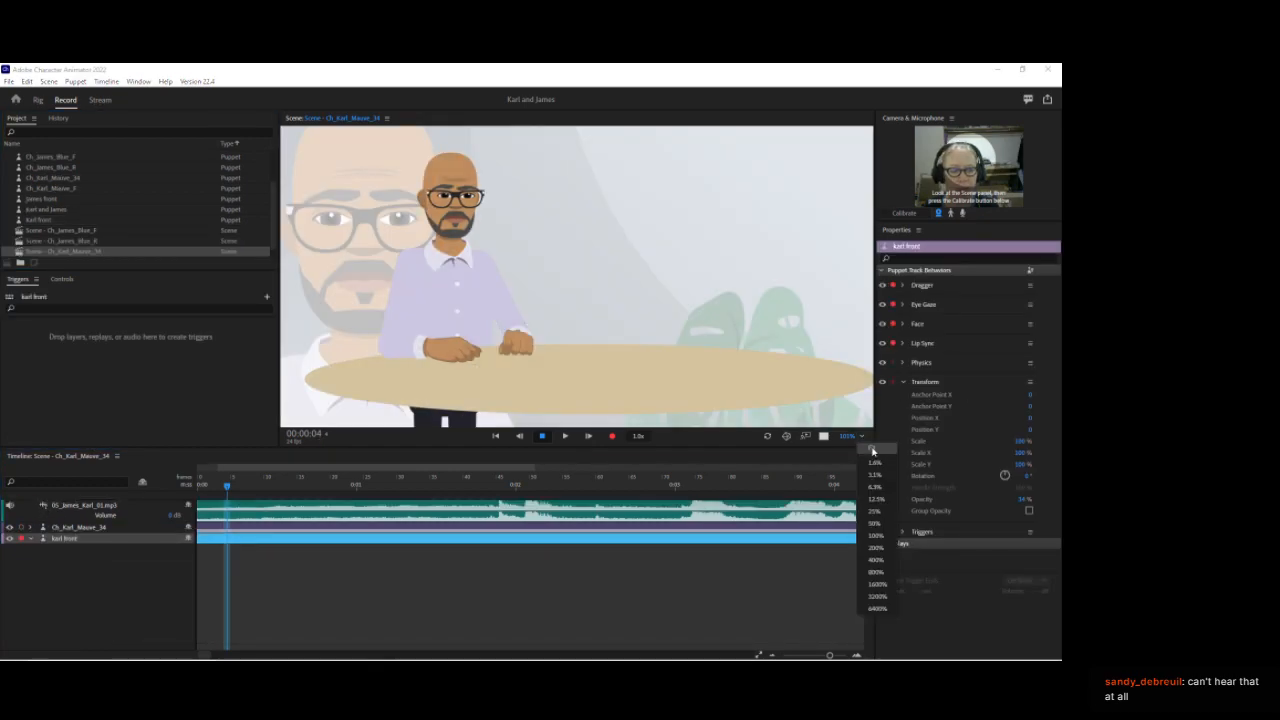
pyautogui.click(868, 450)
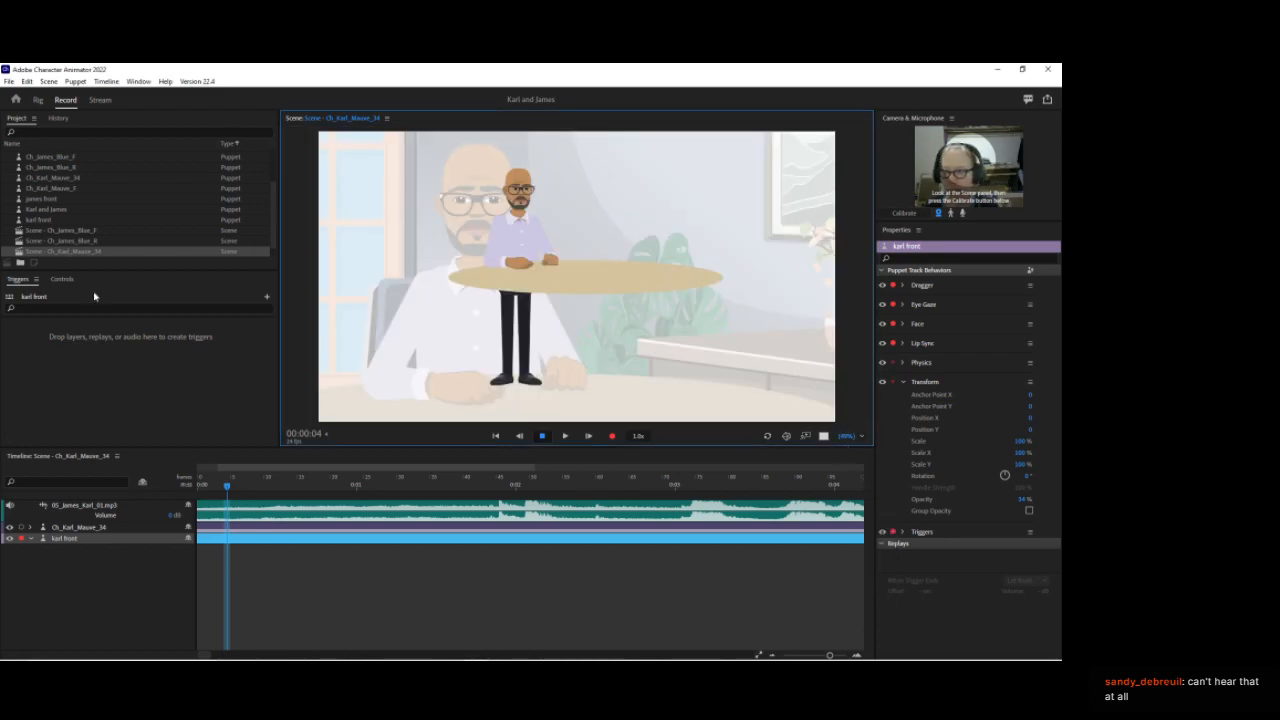
pyautogui.click(100, 527)
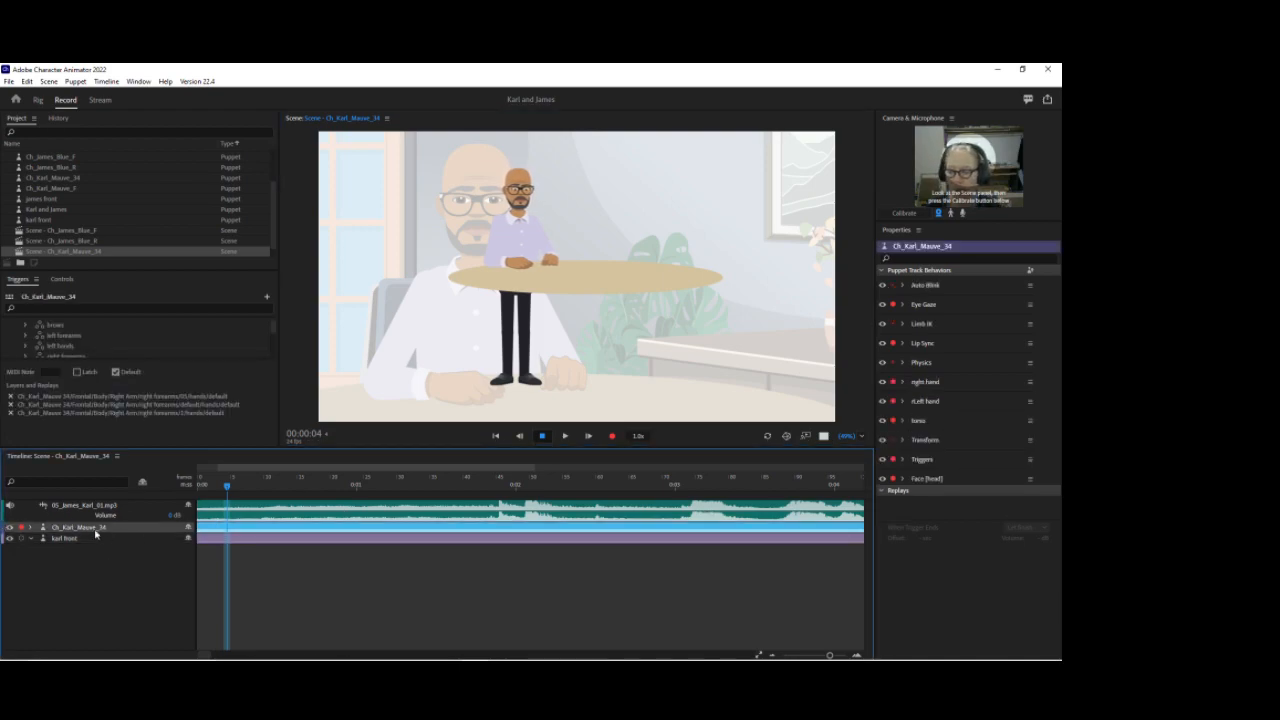
pyautogui.click(904, 440)
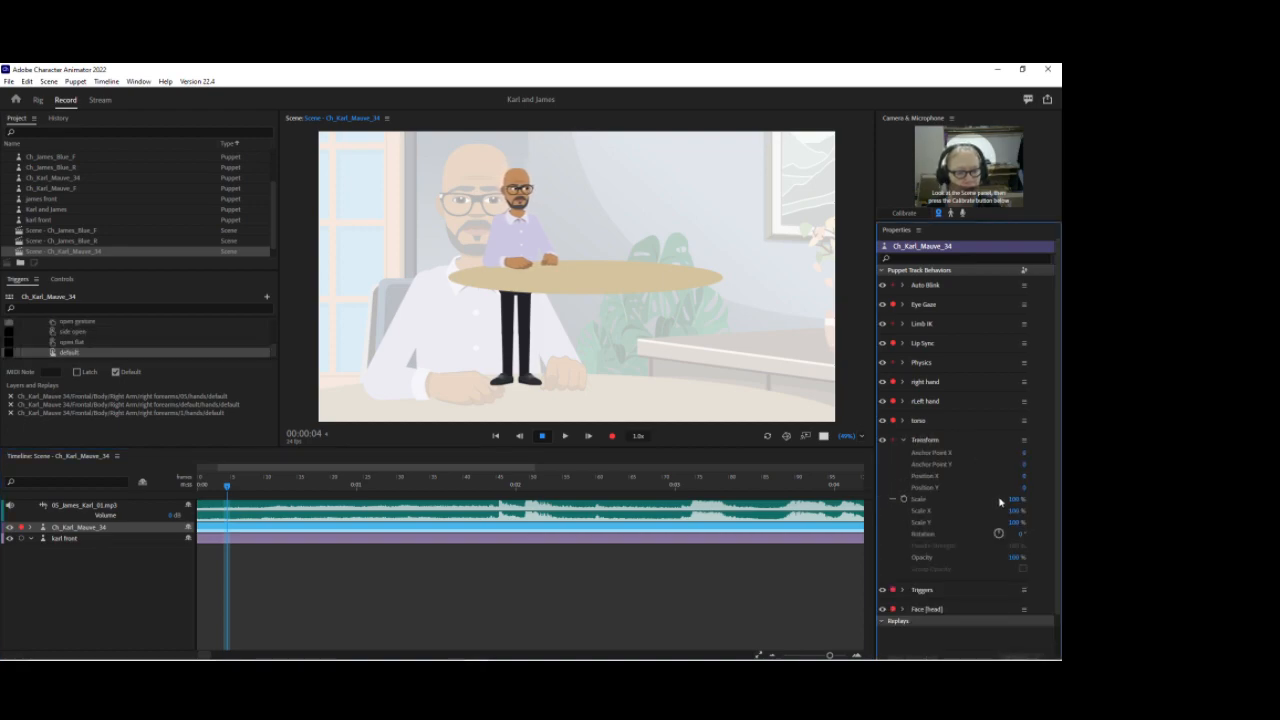
pyautogui.click(1014, 499)
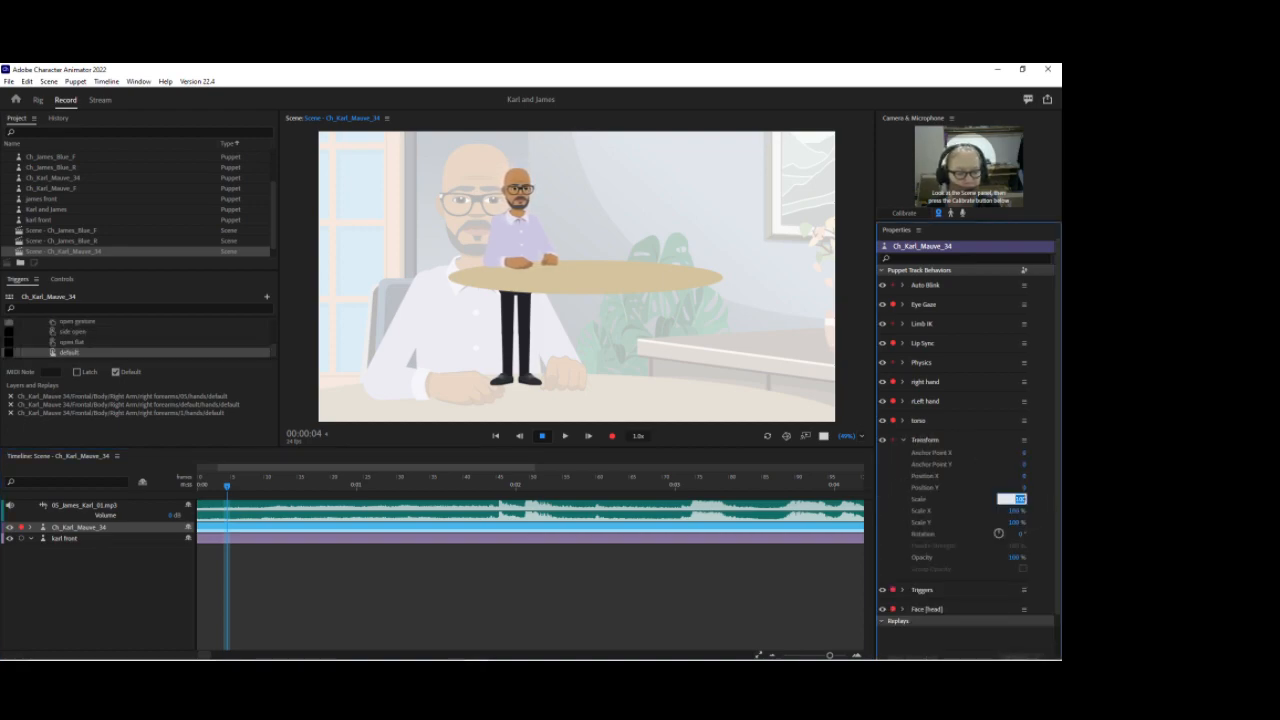
pyautogui.write('200')
pyautogui.press('Return')
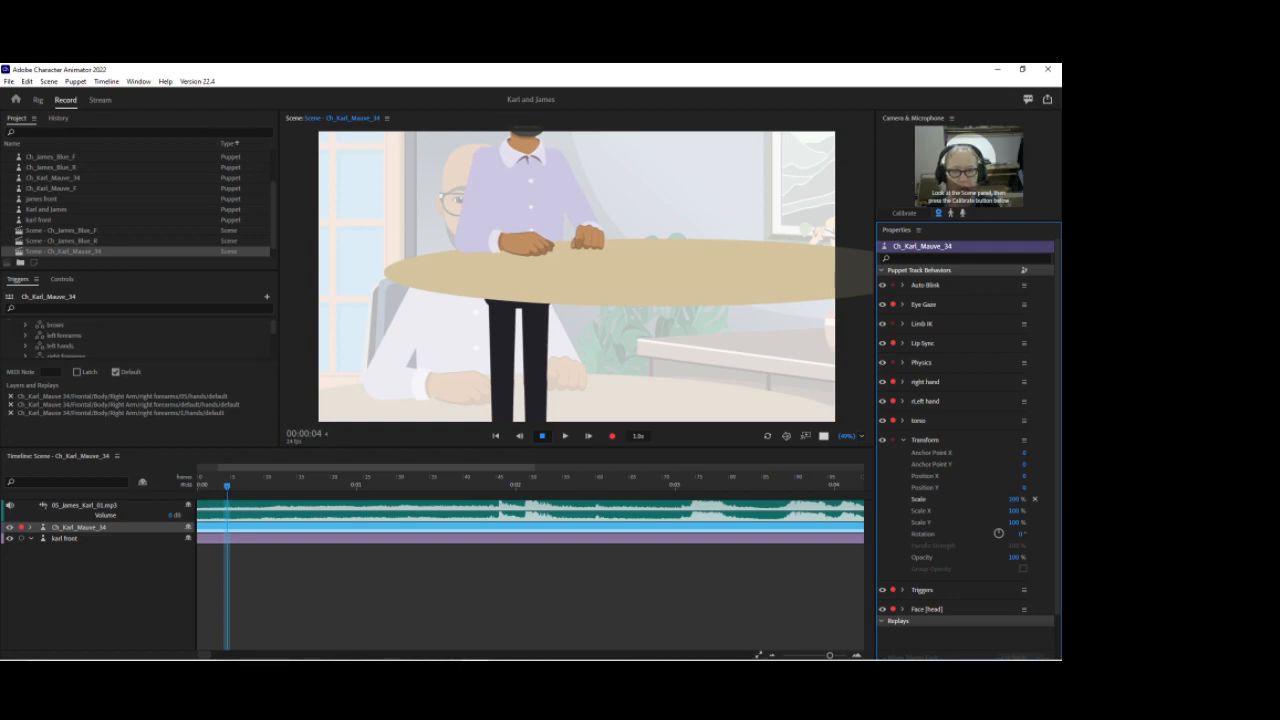
# Step: Raise the Karl puppet's vertical position and set its scale to 100%
pyautogui.moveTo(1024, 492); pyautogui.dragTo(1050, 492)
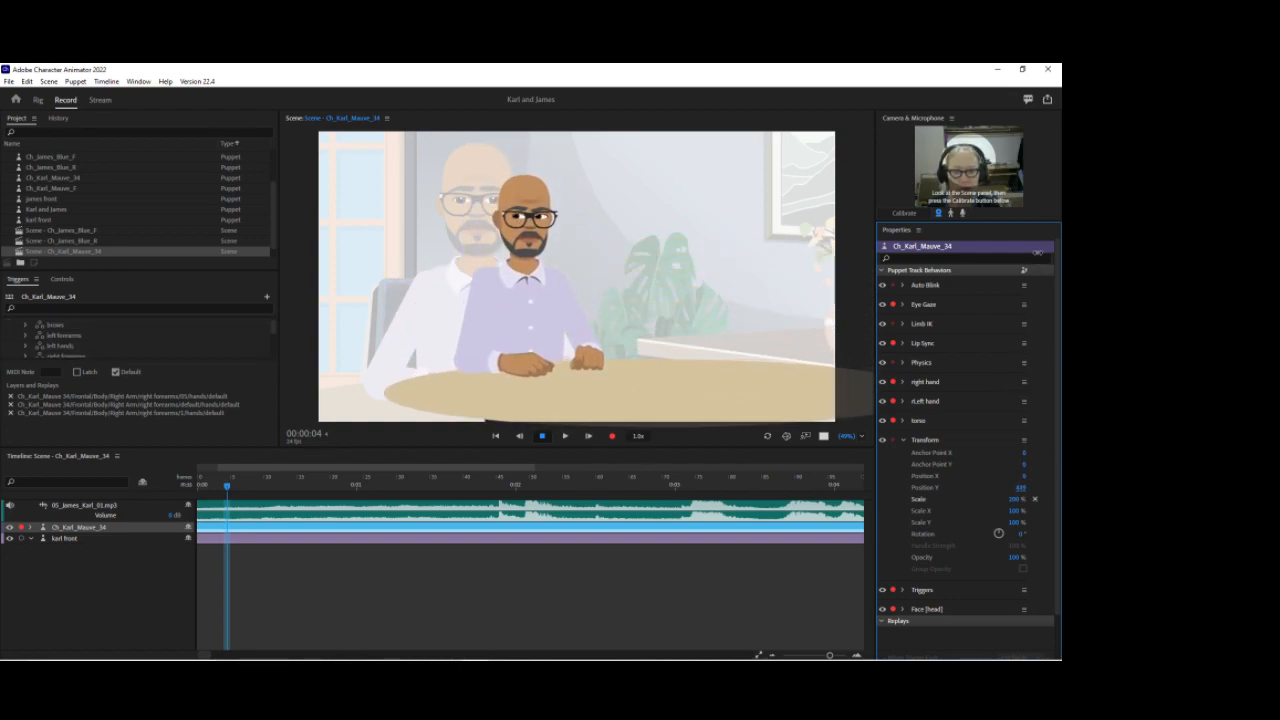
pyautogui.click(1014, 499)
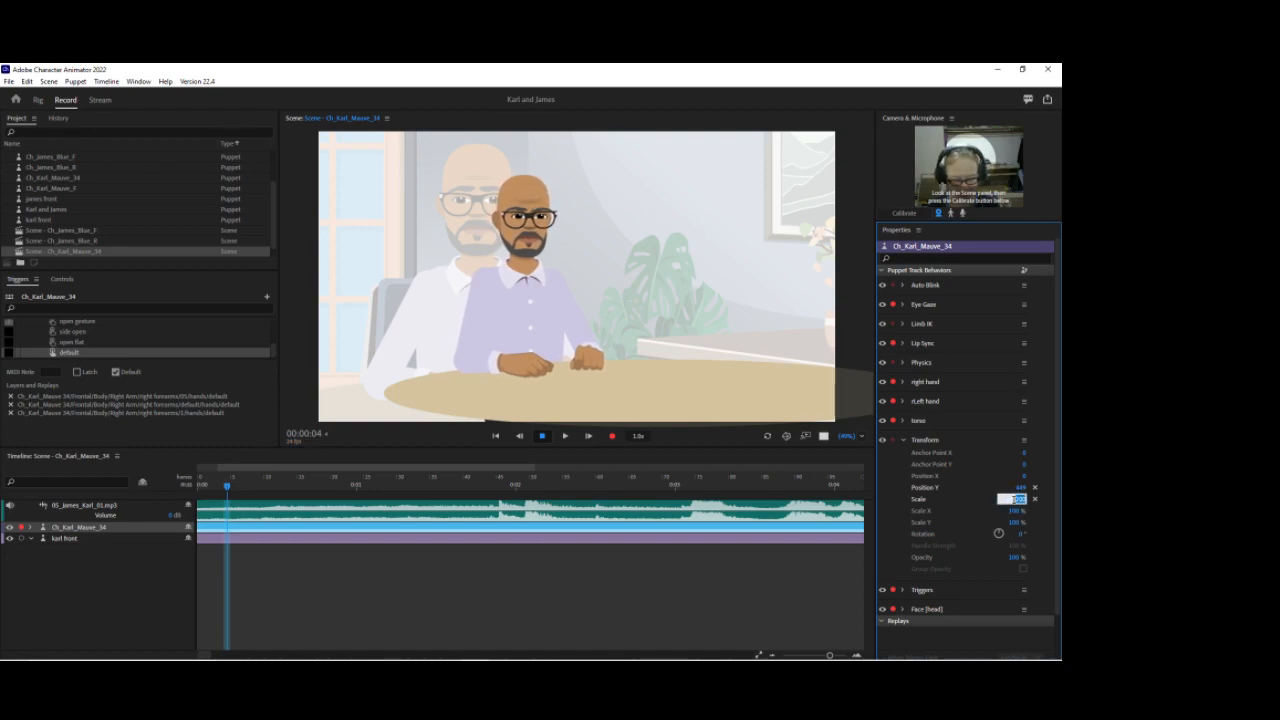
pyautogui.write('100')
pyautogui.press('Return')
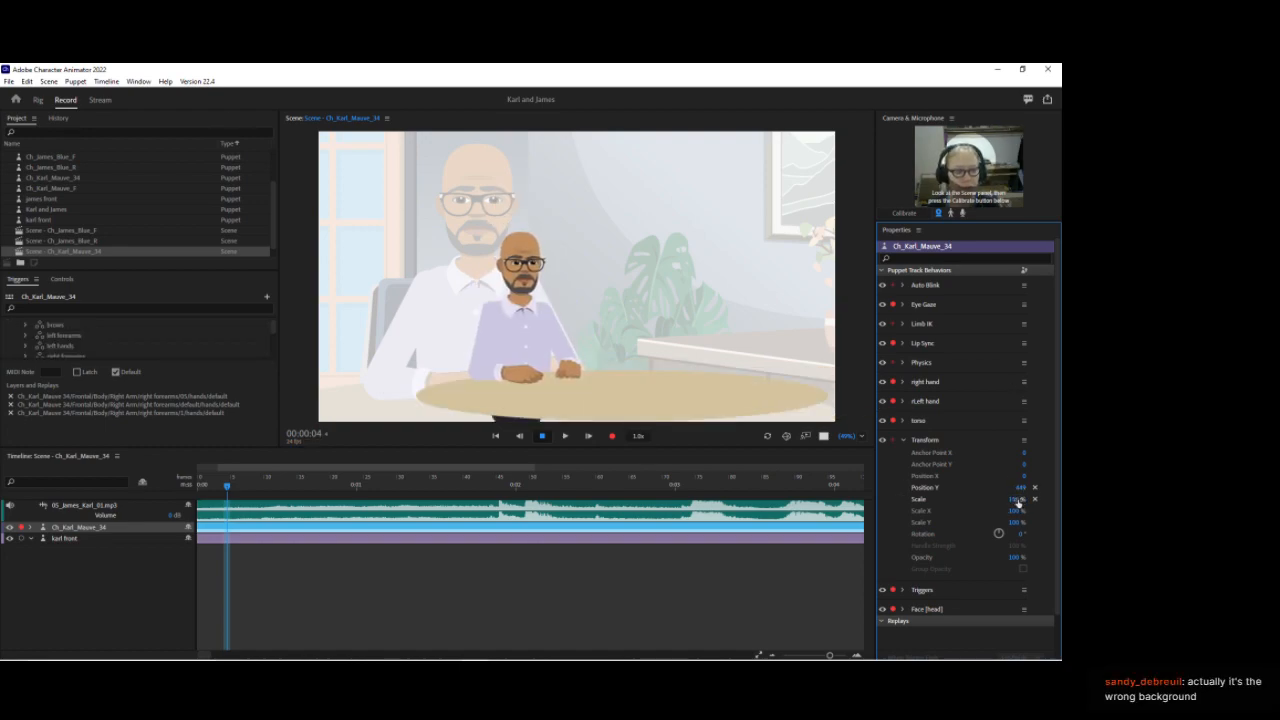
# Step: Set the Karl puppet's scale to 200% and adjust its horizontal and vertical position in the scene
pyautogui.click(1015, 500)
pyautogui.write('200')
pyautogui.press('Return')
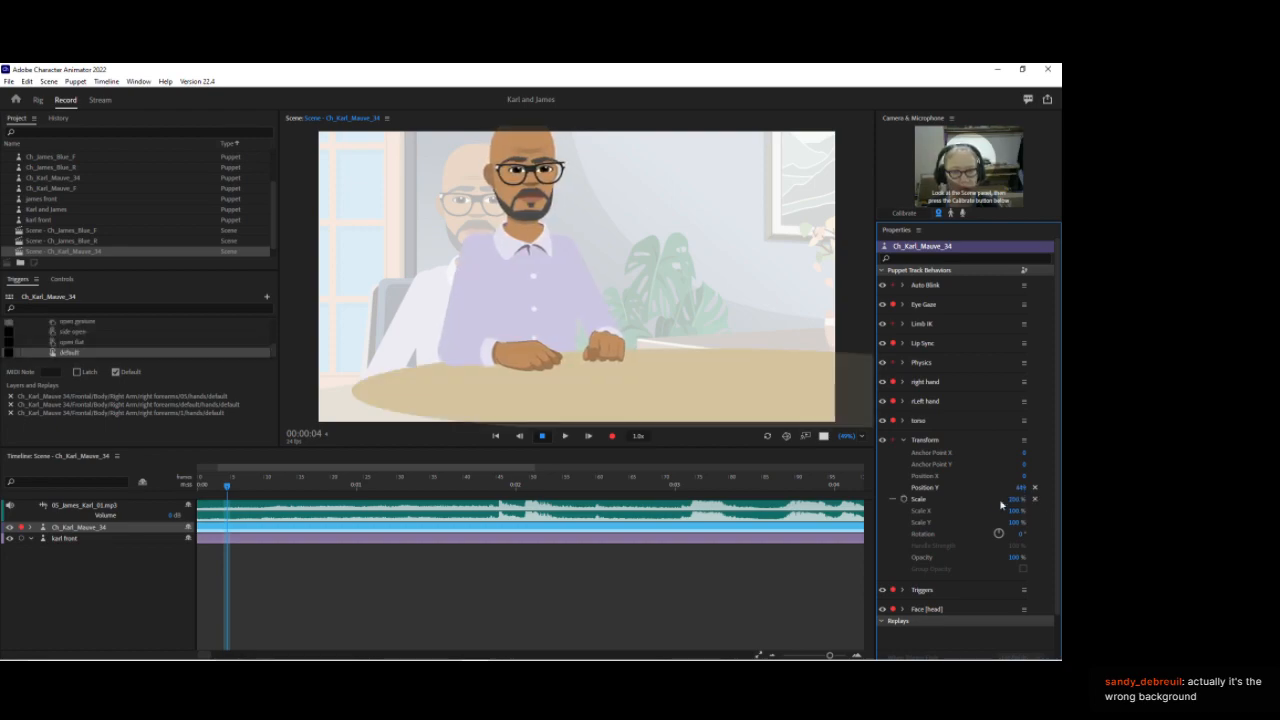
pyautogui.moveTo(1021, 491); pyautogui.dragTo(1025, 567)
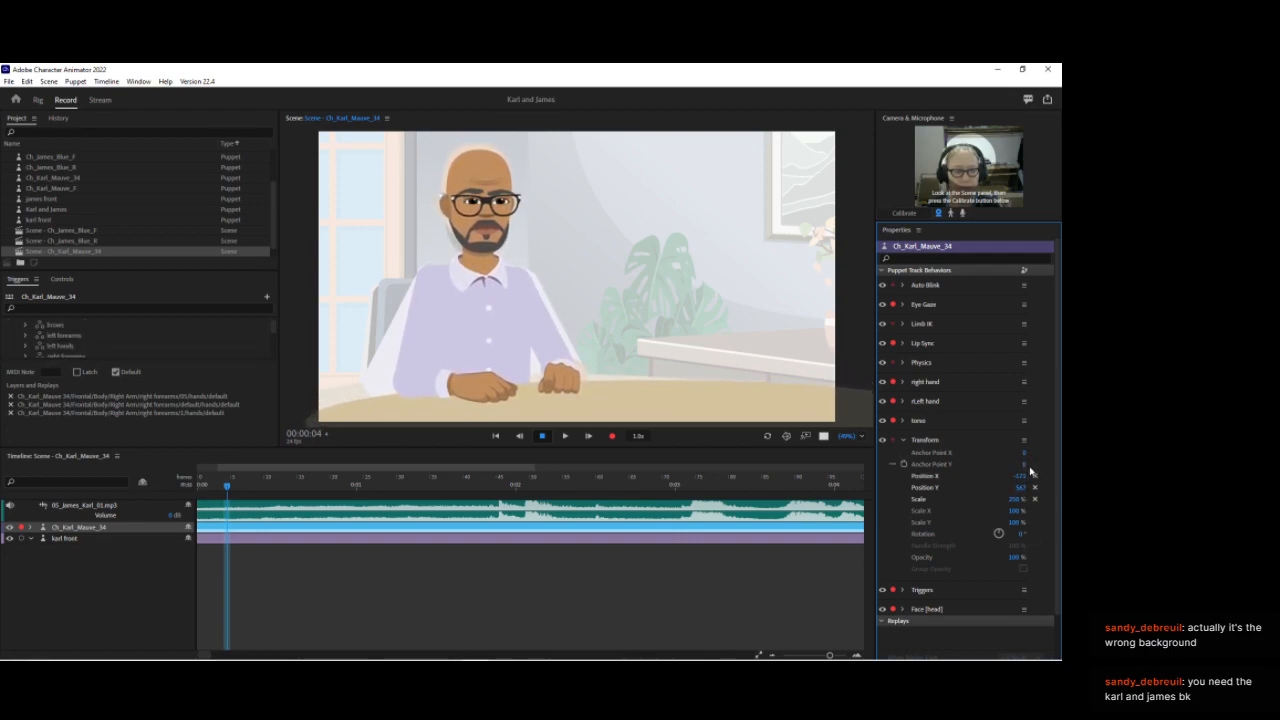
pyautogui.click(1021, 487)
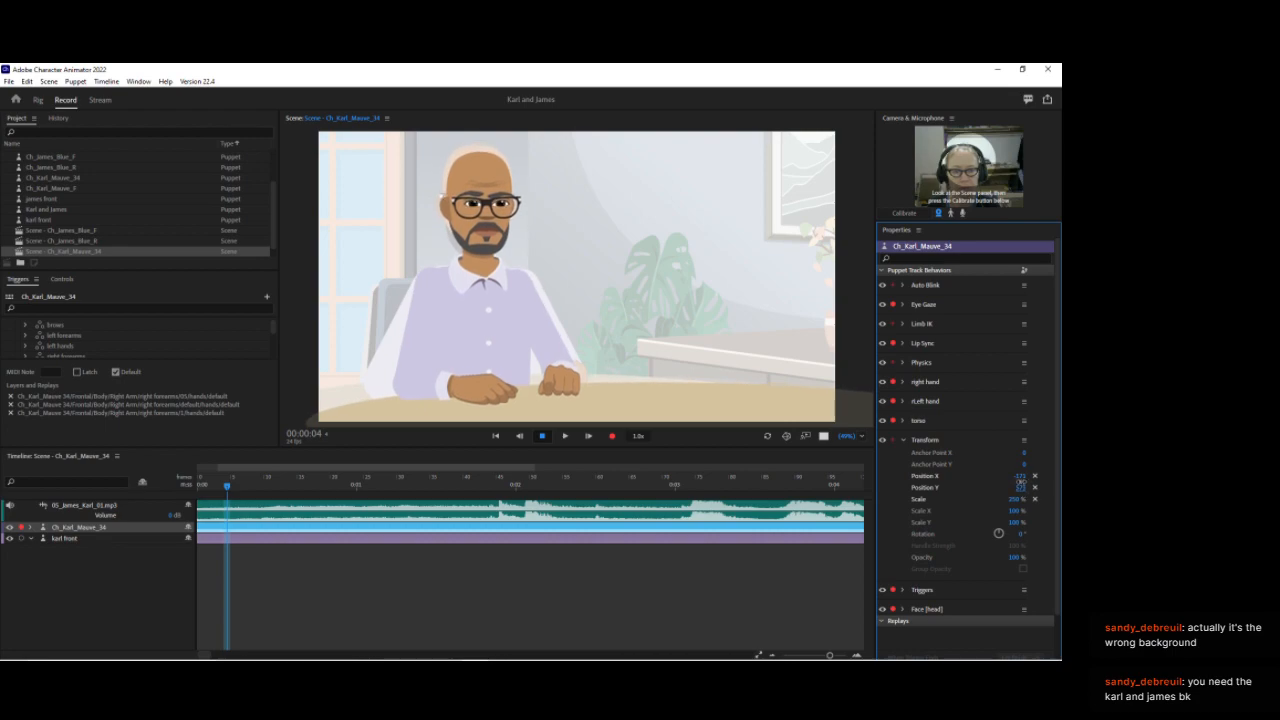
pyautogui.moveTo(1025, 480); pyautogui.dragTo(1046, 503)
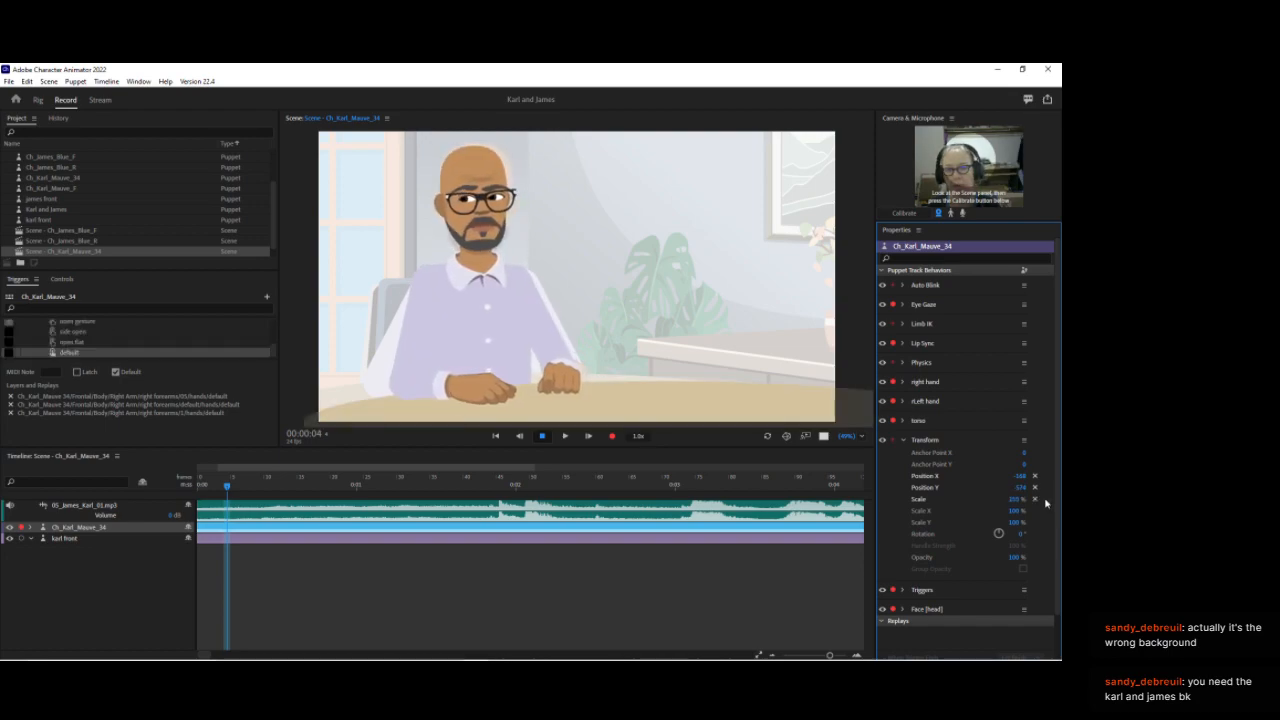
pyautogui.click(1016, 499)
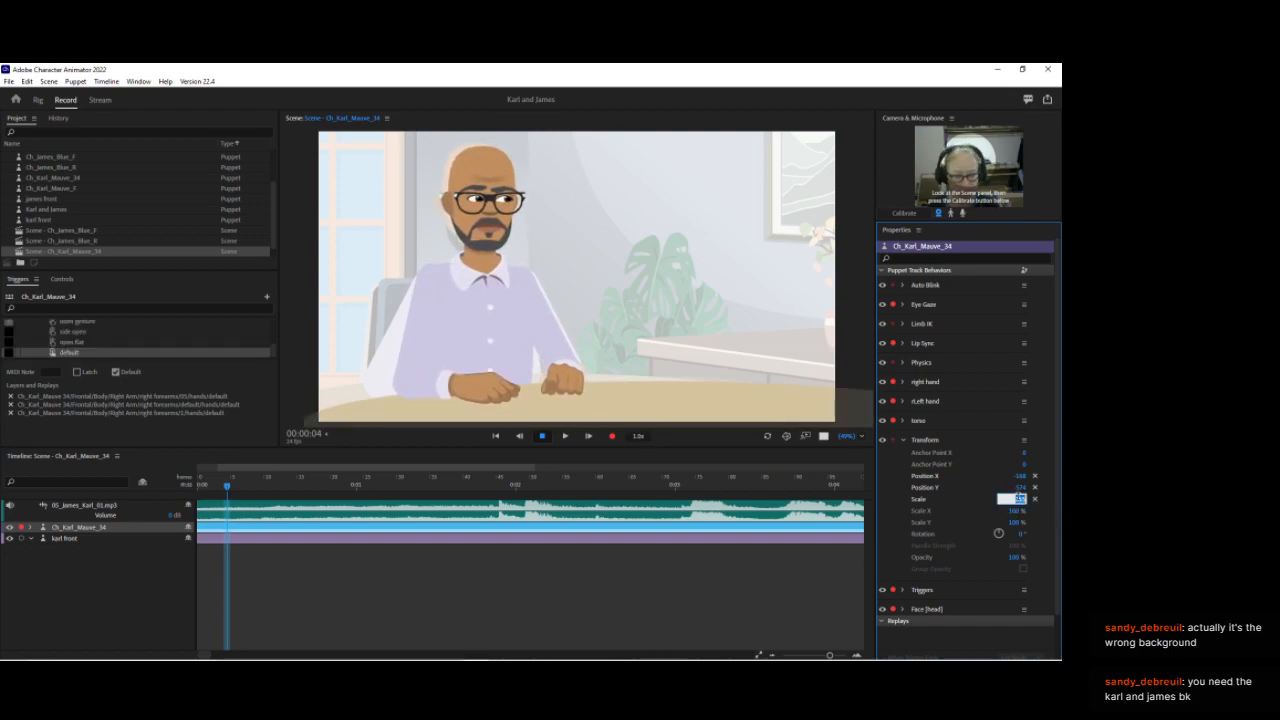
pyautogui.press('Return')
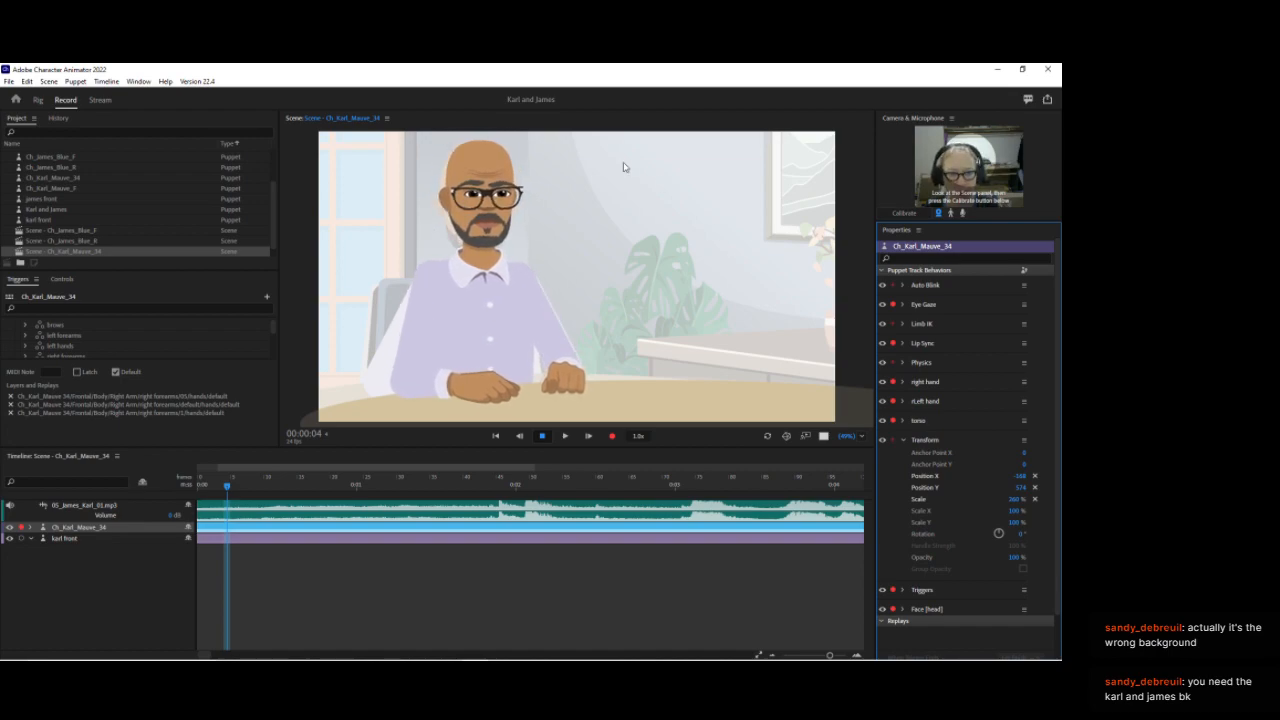
# Step: Delete the karl front puppet track from the scene
pyautogui.click(1023, 272)
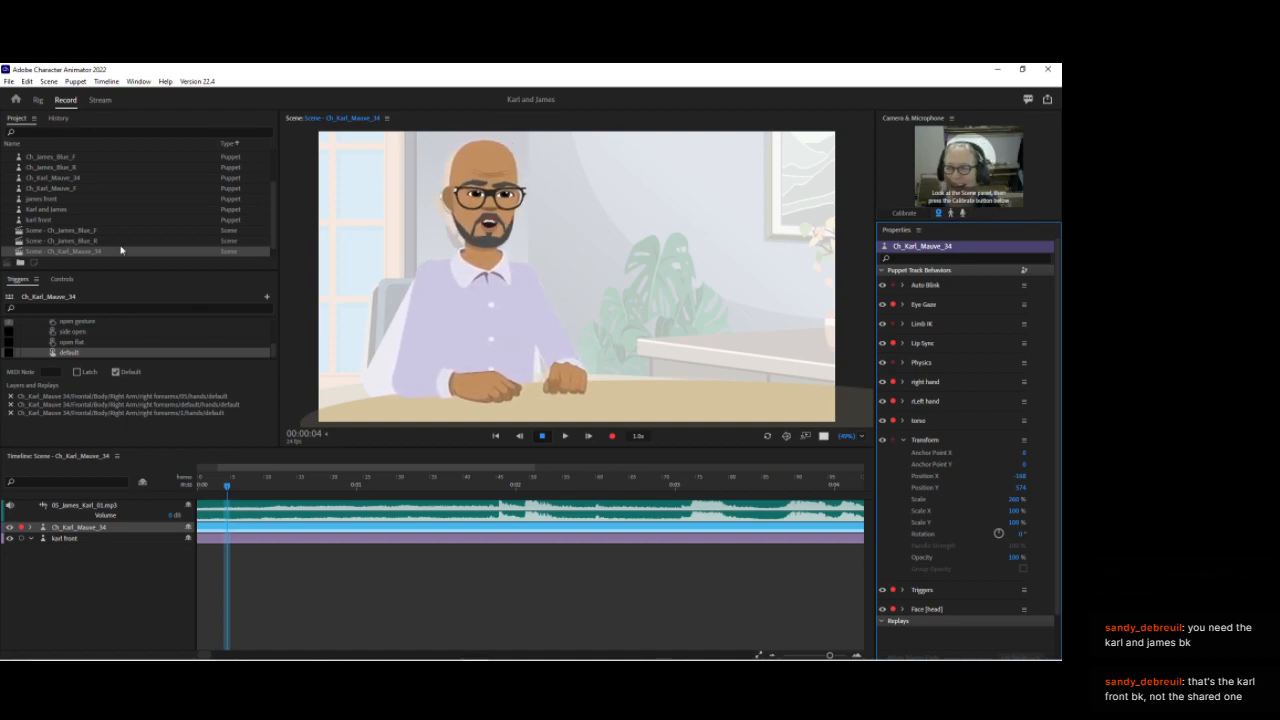
pyautogui.click(86, 538)
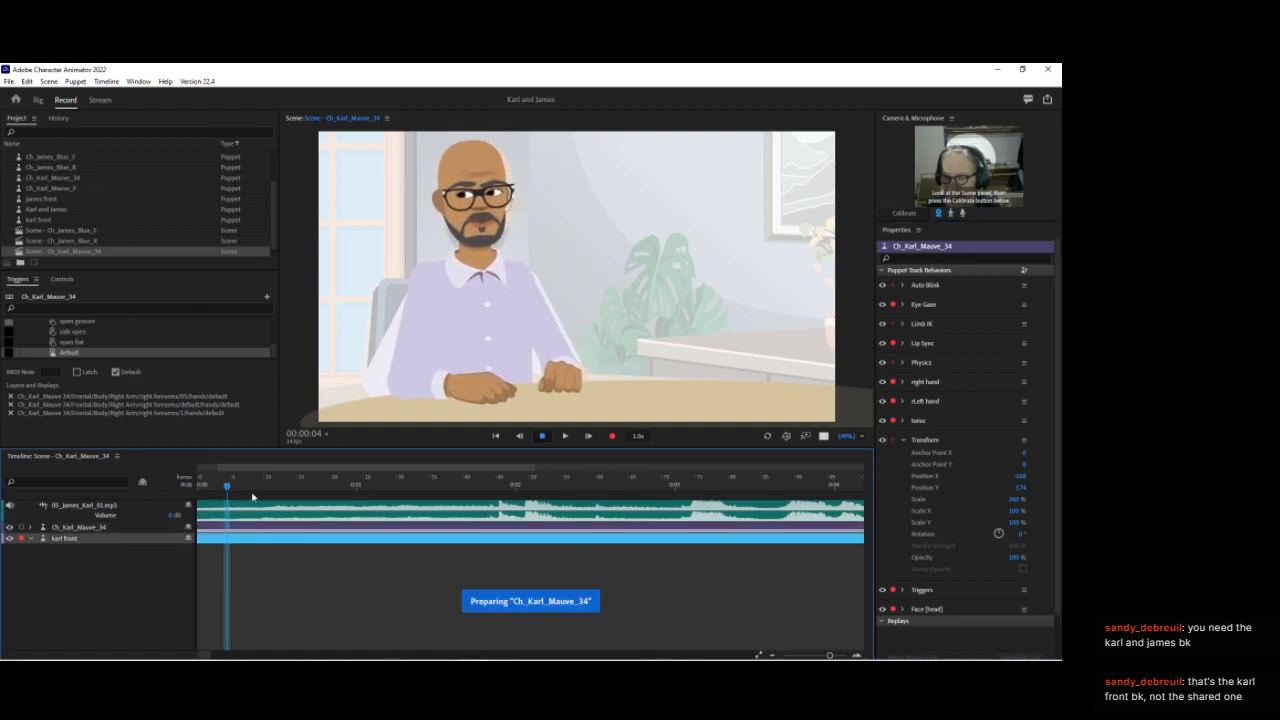
pyautogui.press('Delete')
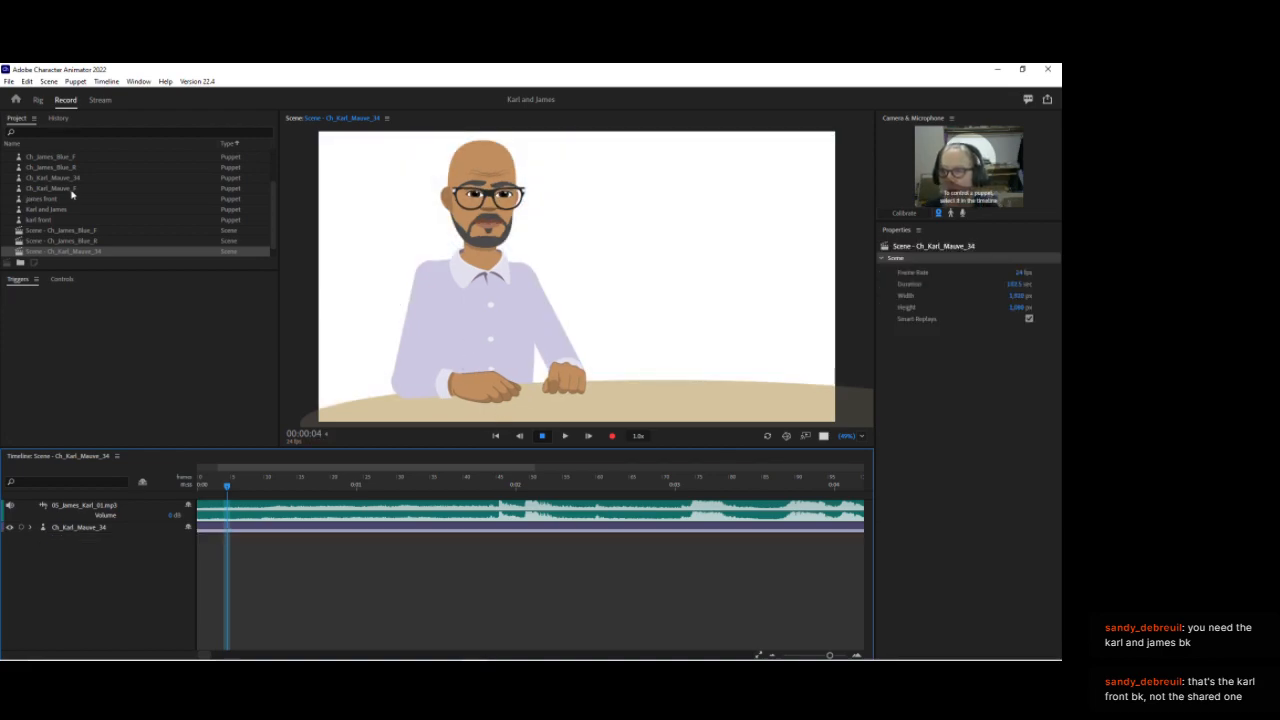
# Step: Add the Karl and James puppet to the scene and move its track below the Karl puppet
pyautogui.click(56, 210)
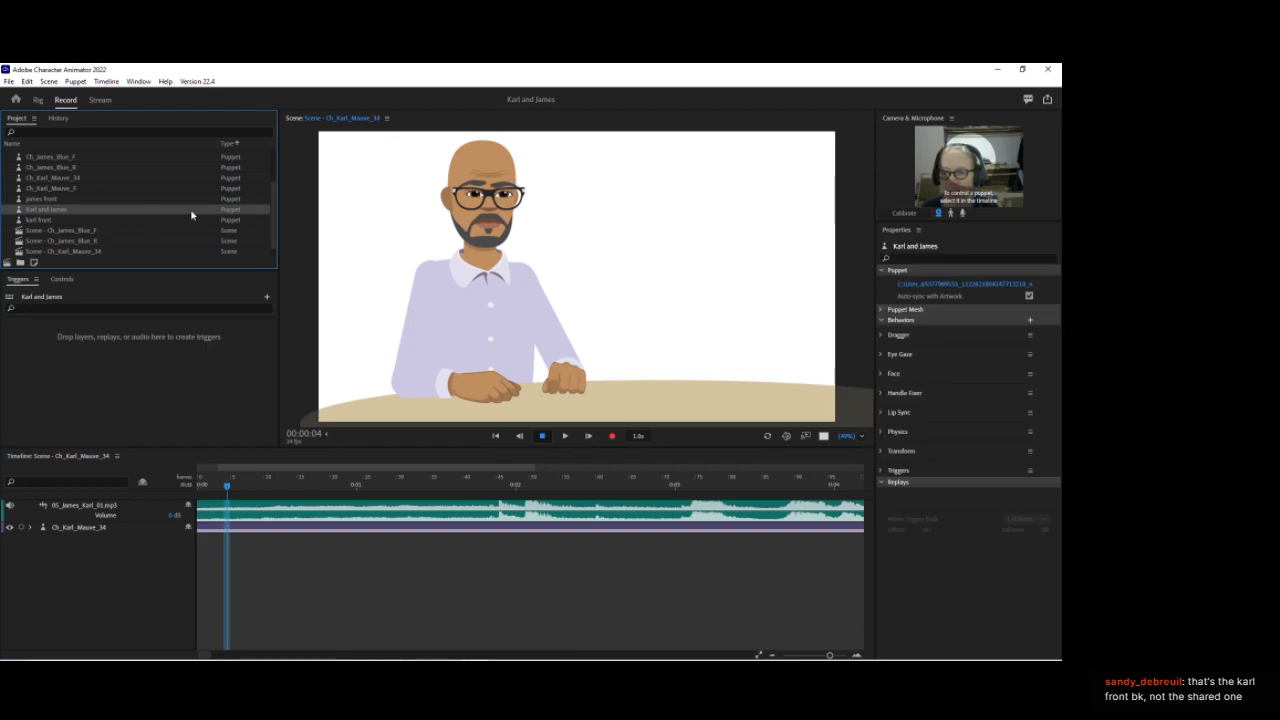
pyautogui.moveTo(440, 297); pyautogui.dragTo(433, 338)
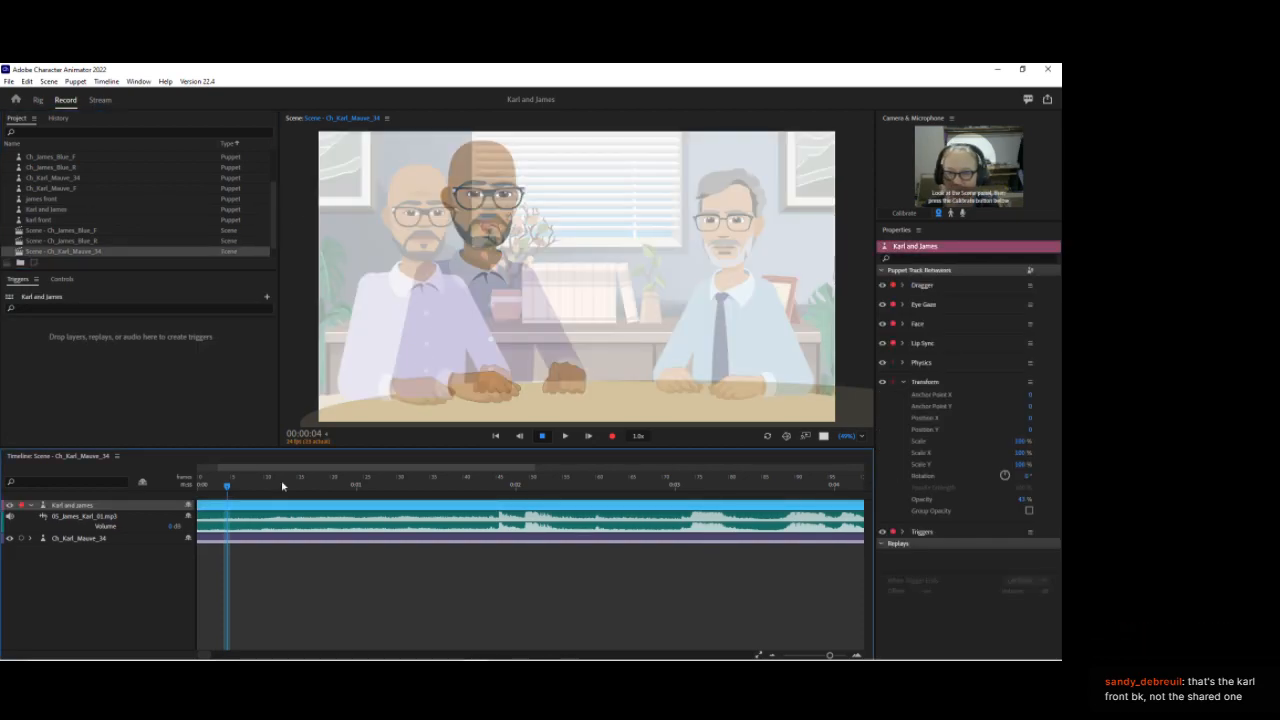
pyautogui.moveTo(86, 507); pyautogui.dragTo(87, 541)
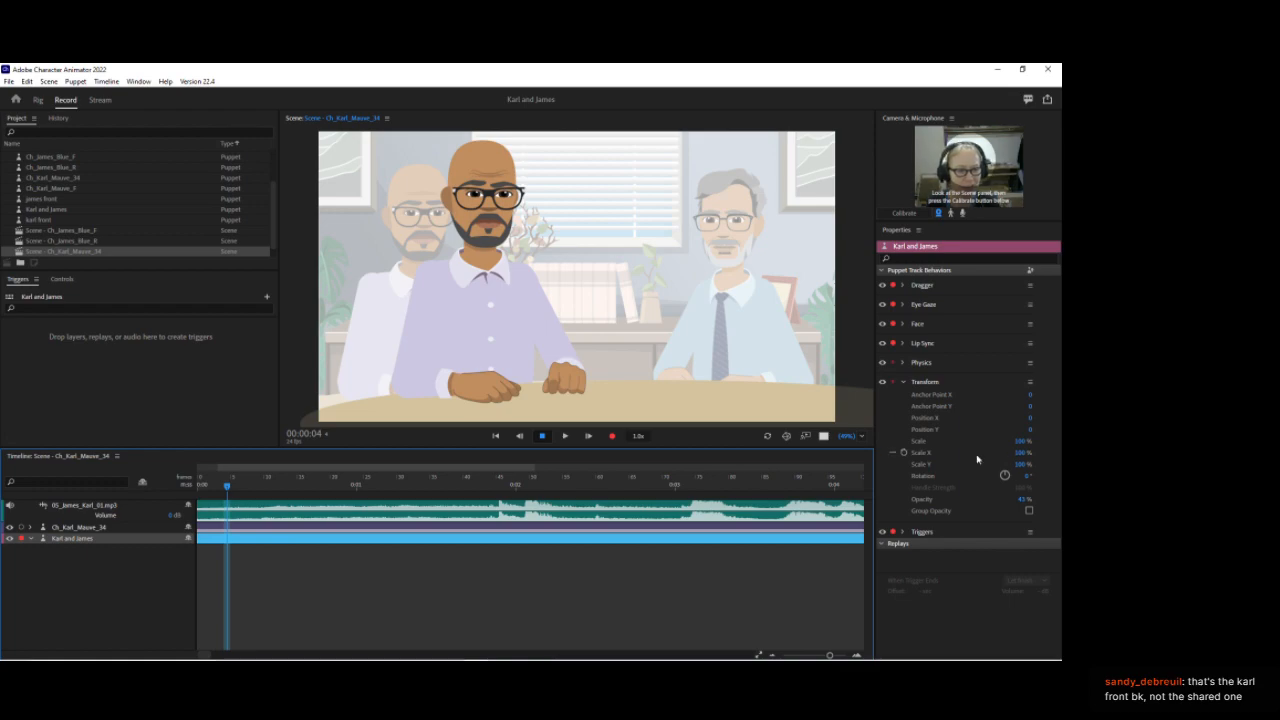
# Step: Scale the Karl puppet to about 249%, undoing an accidental Scale X change
pyautogui.click(103, 530)
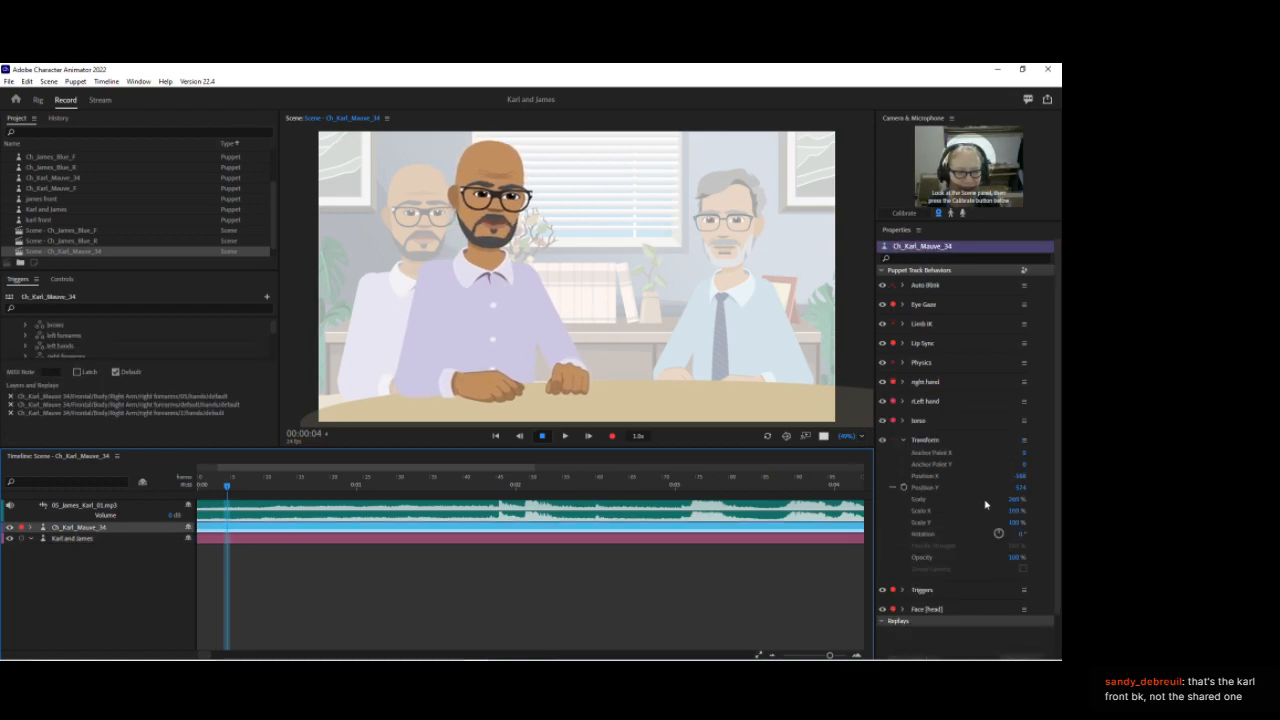
pyautogui.click(1014, 504)
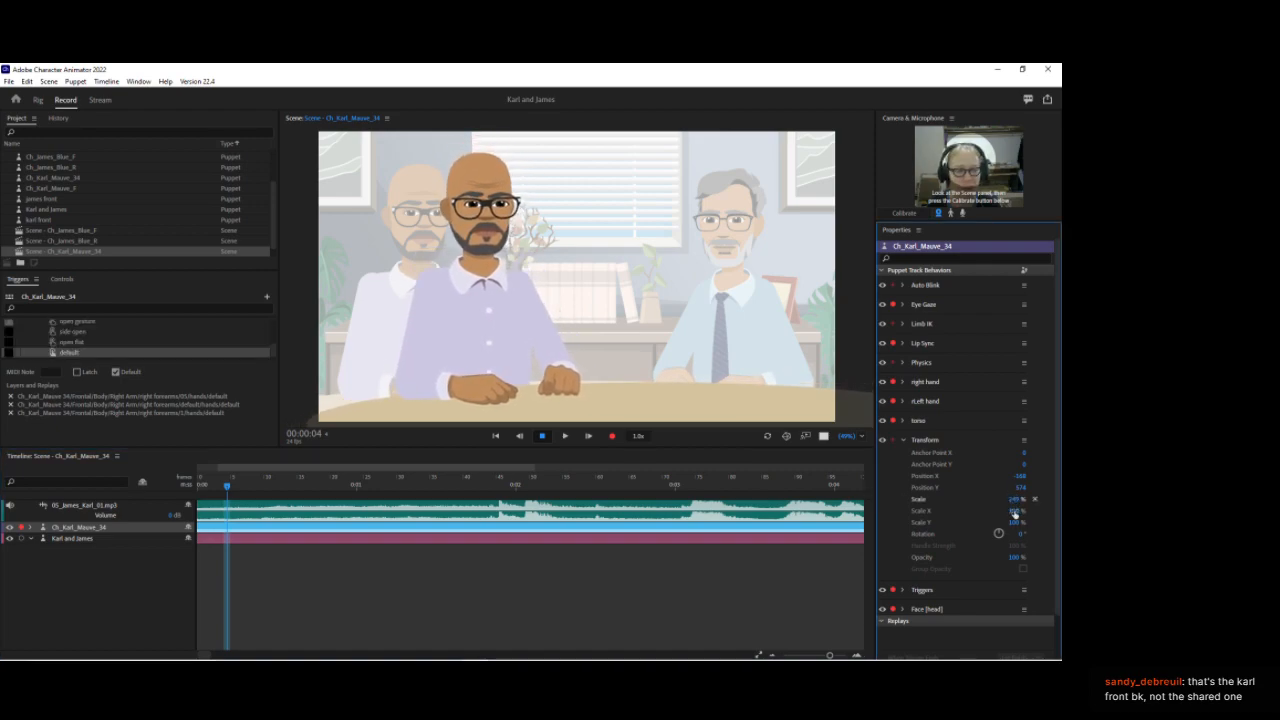
pyautogui.moveTo(1012, 503); pyautogui.dragTo(1014, 498)
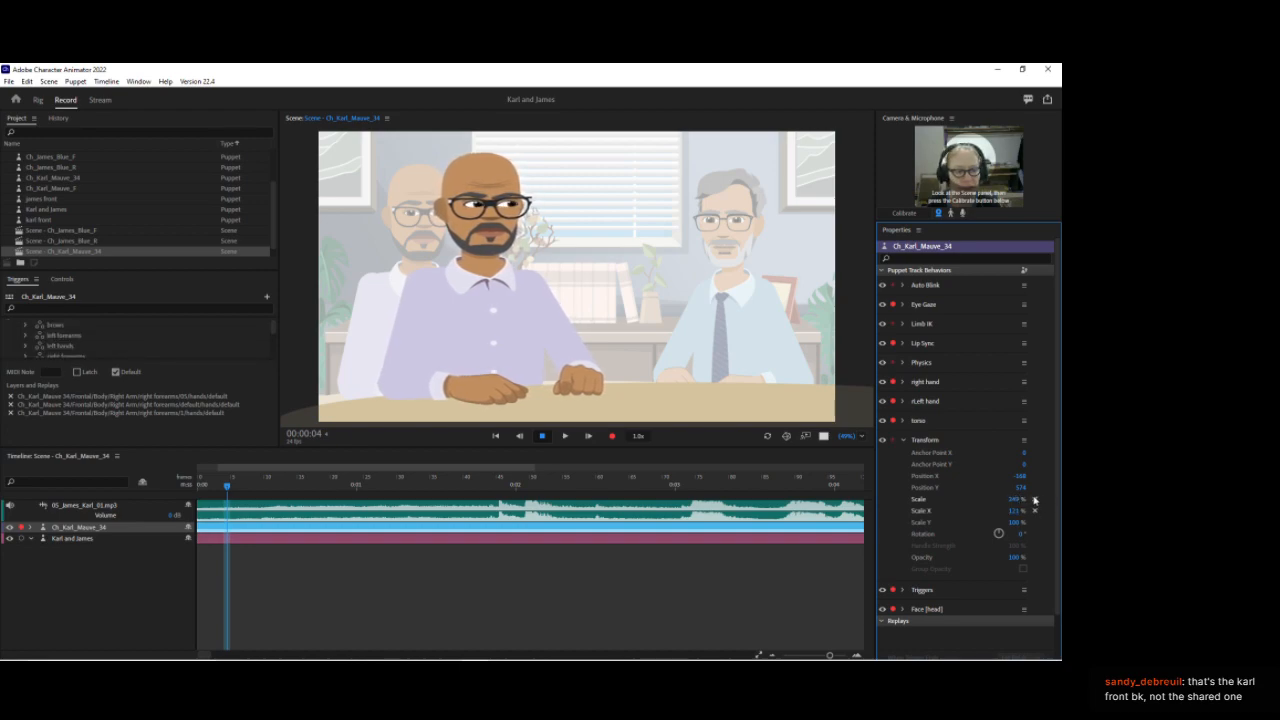
pyautogui.hotkey('ctrl', 'z')
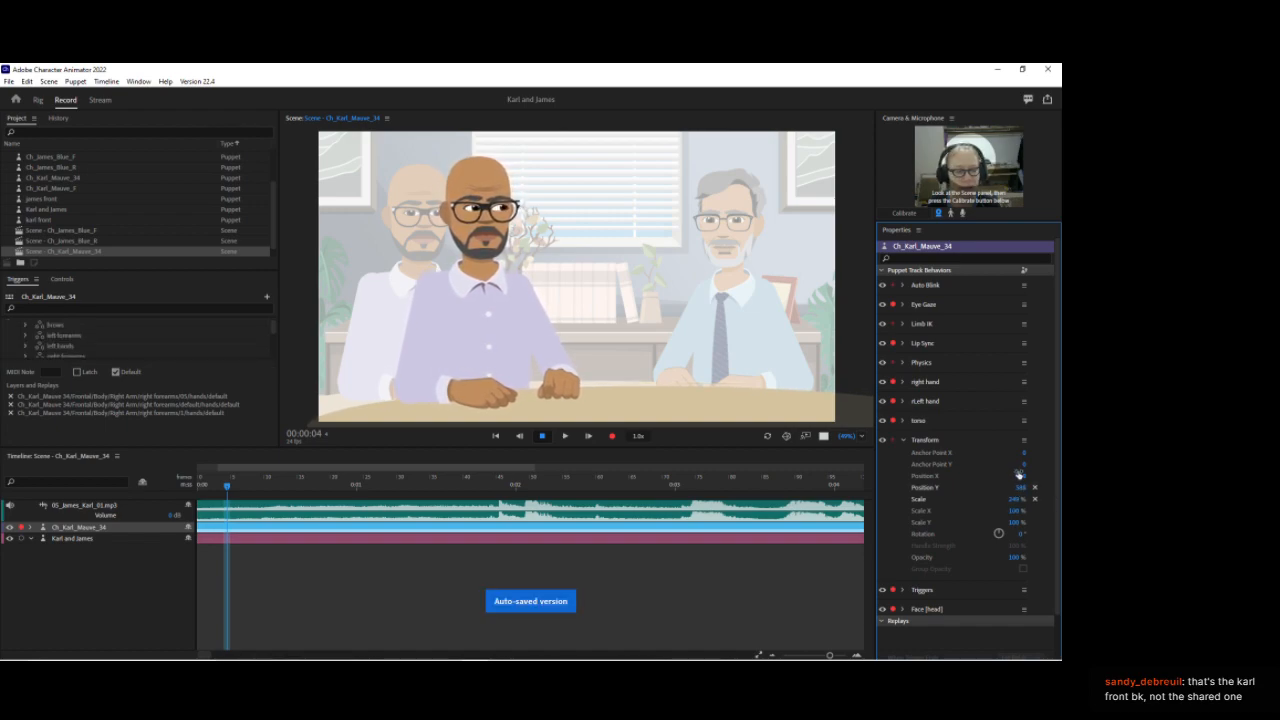
# Step: Move the Karl puppet left to a Position X of about -383 beside James
pyautogui.moveTo(1023, 477); pyautogui.dragTo(1012, 591)
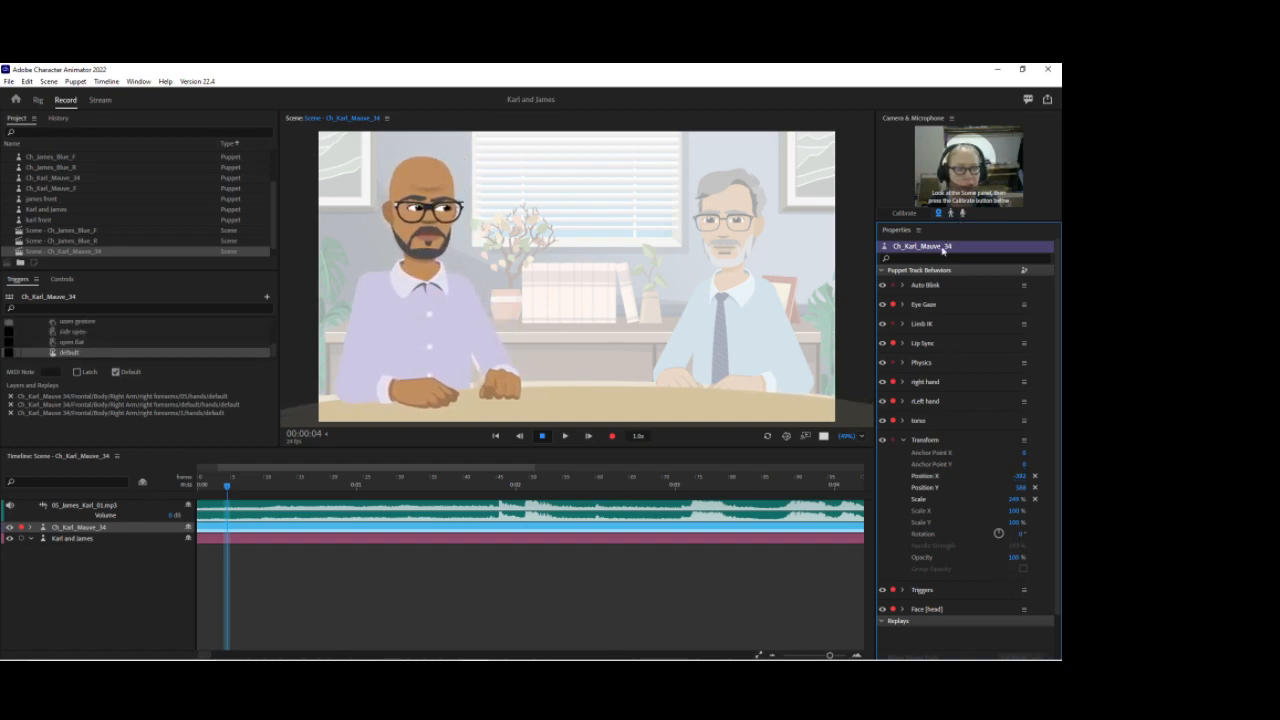
pyautogui.click(1024, 270)
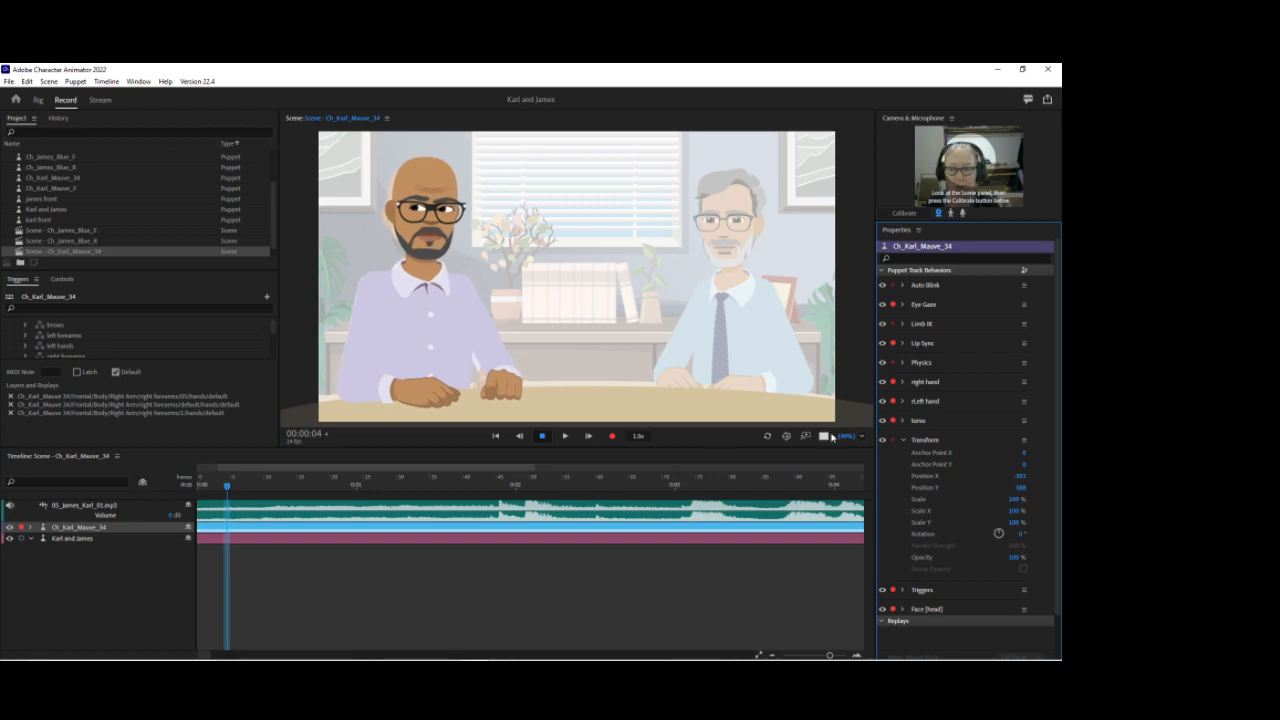
pyautogui.click(72, 533)
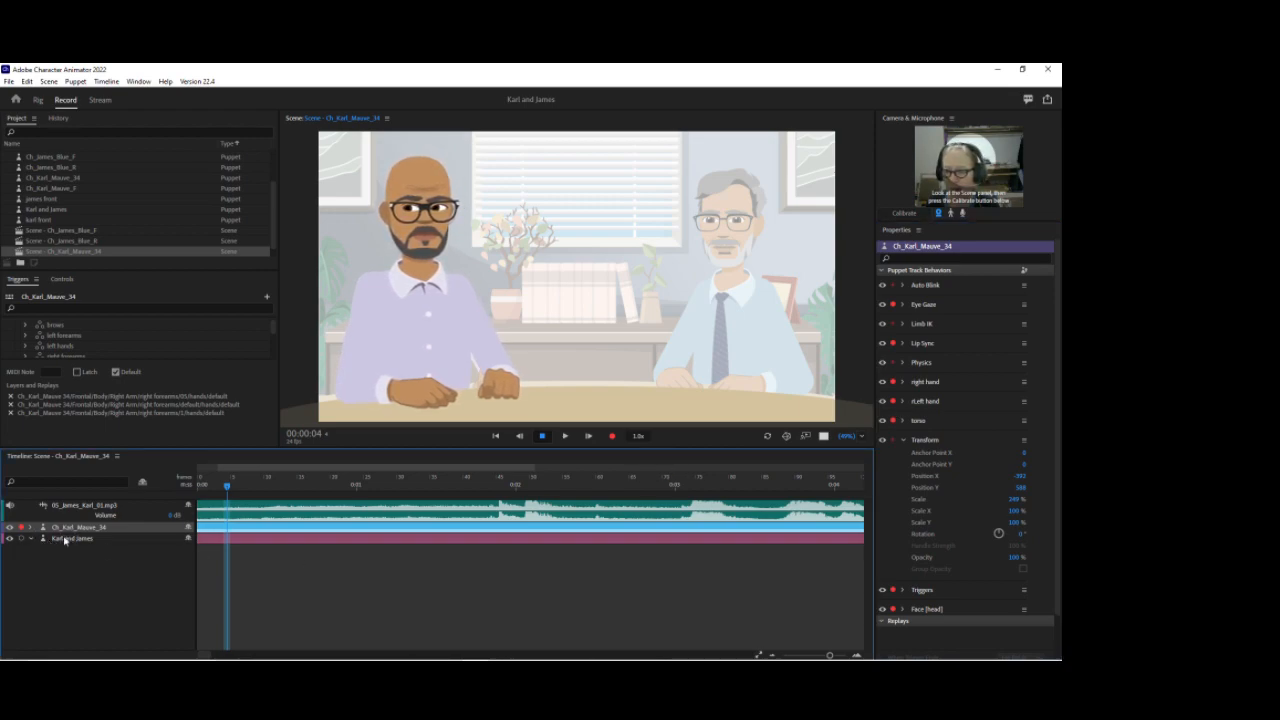
# Step: Expand the Karl puppet track and switch its left hands trigger take to open gesture
pyautogui.click(30, 531)
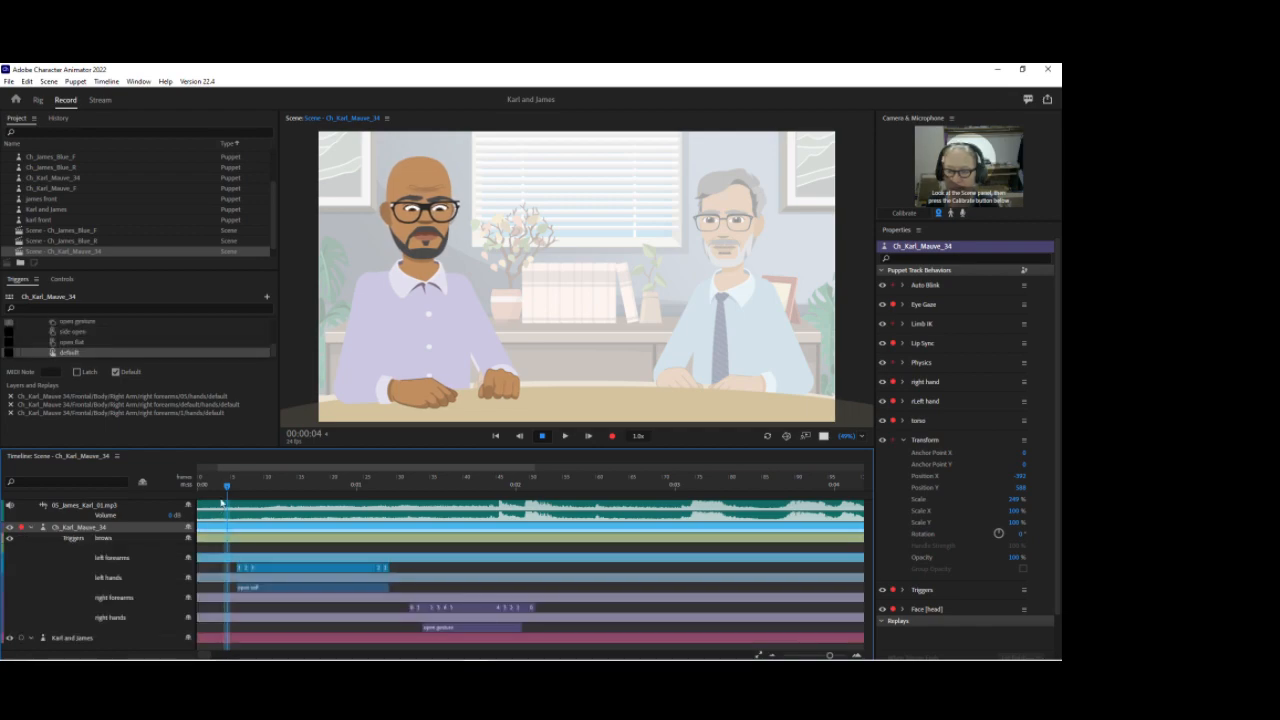
pyautogui.moveTo(232, 490); pyautogui.dragTo(305, 586)
pyautogui.rightClick(298, 594)
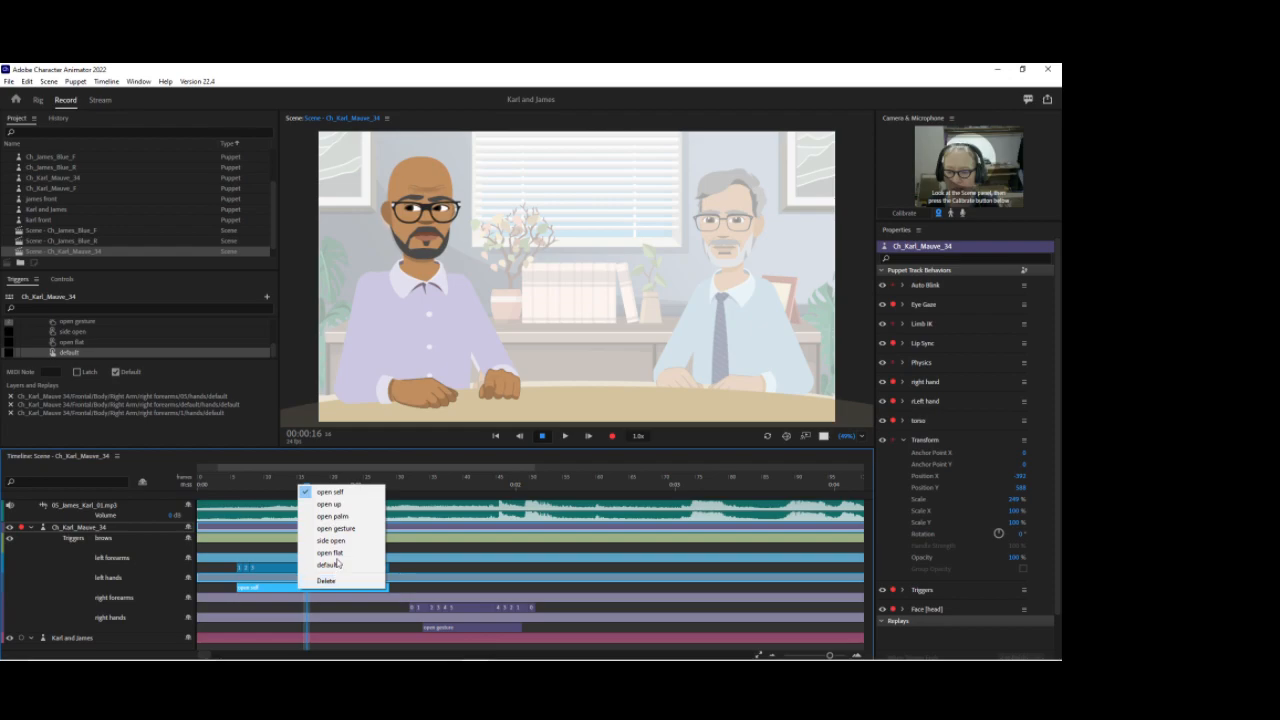
pyautogui.click(336, 528)
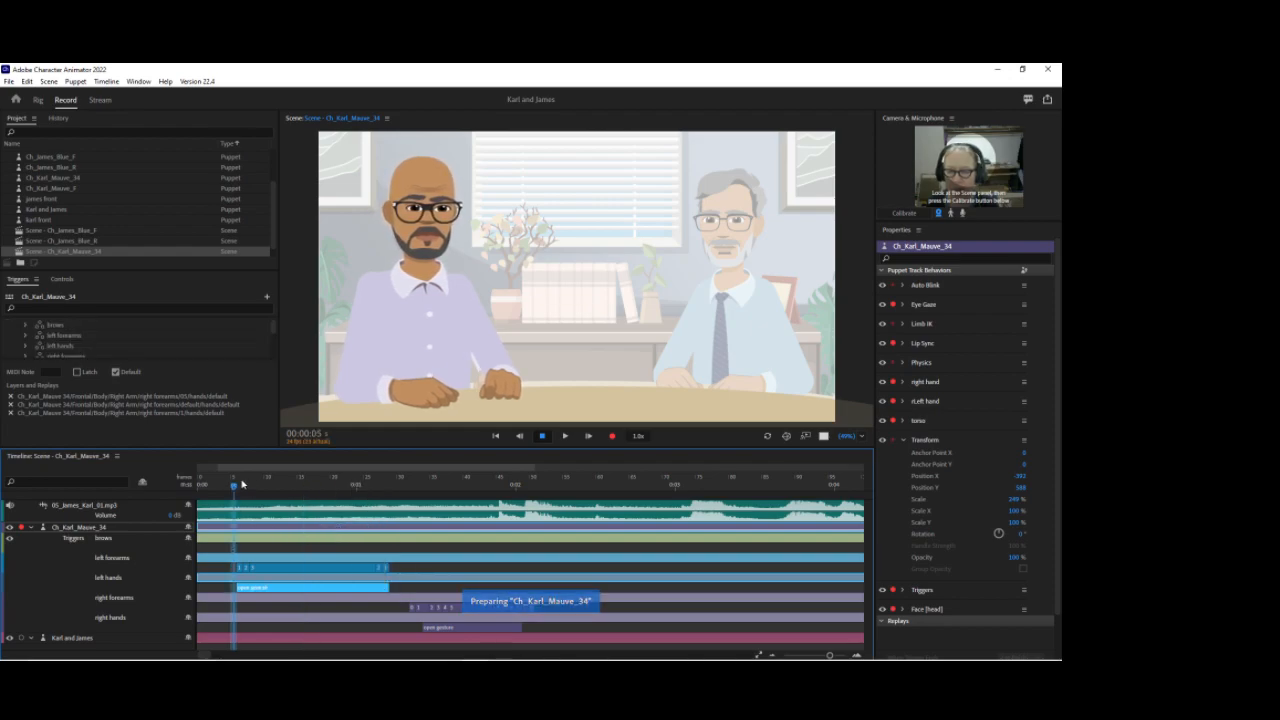
# Step: Disarm the puppet's behaviours, collapse the Transform properties and scrub through the opening gestures
pyautogui.click(311, 481)
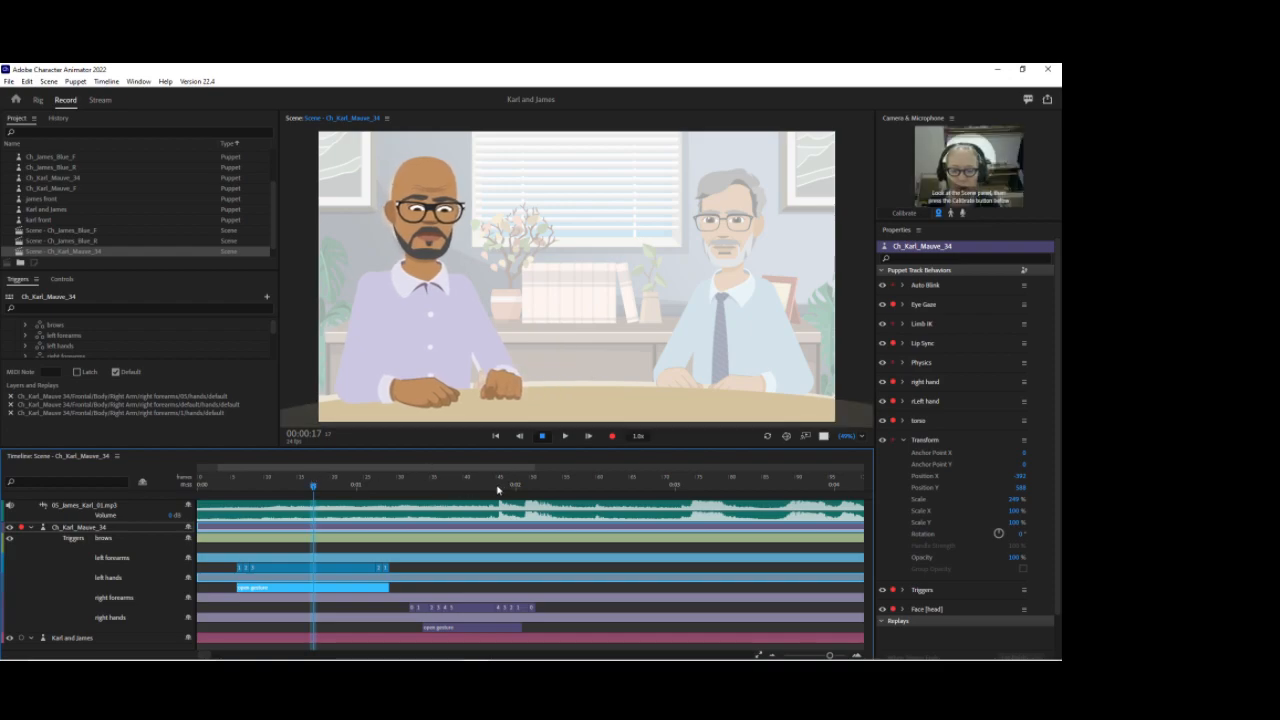
pyautogui.moveTo(489, 487); pyautogui.dragTo(304, 470)
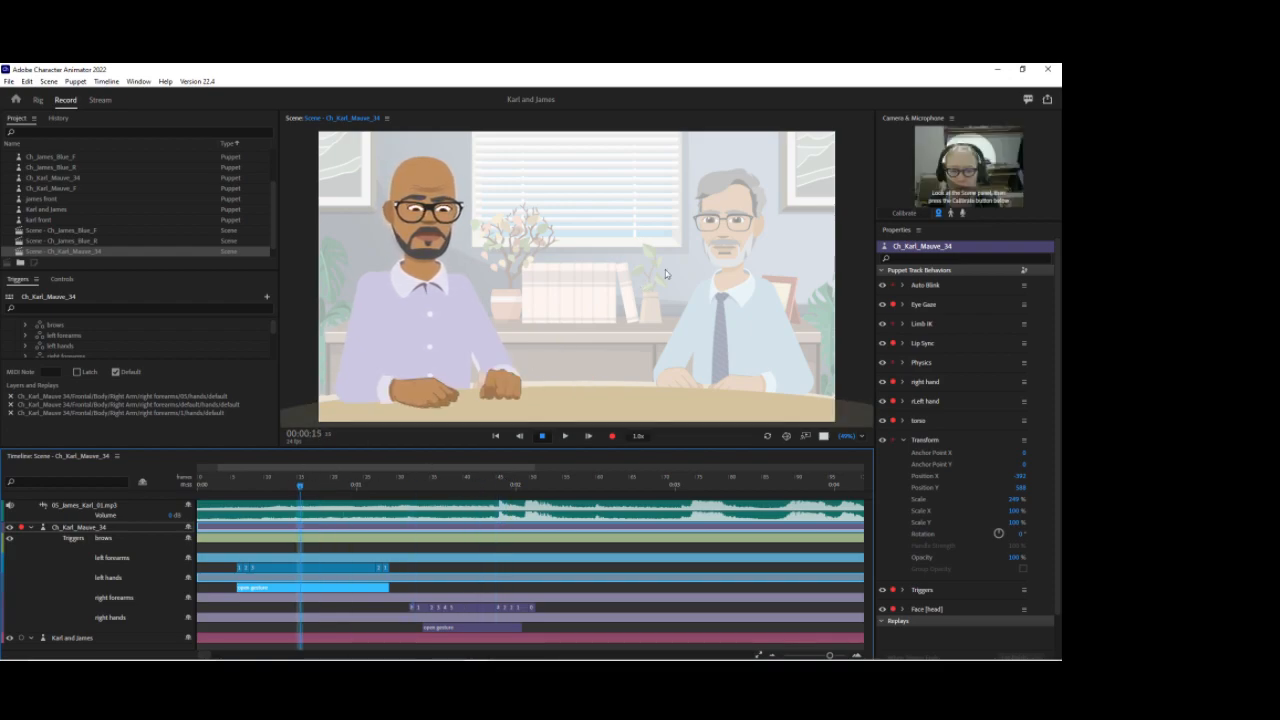
pyautogui.click(893, 401)
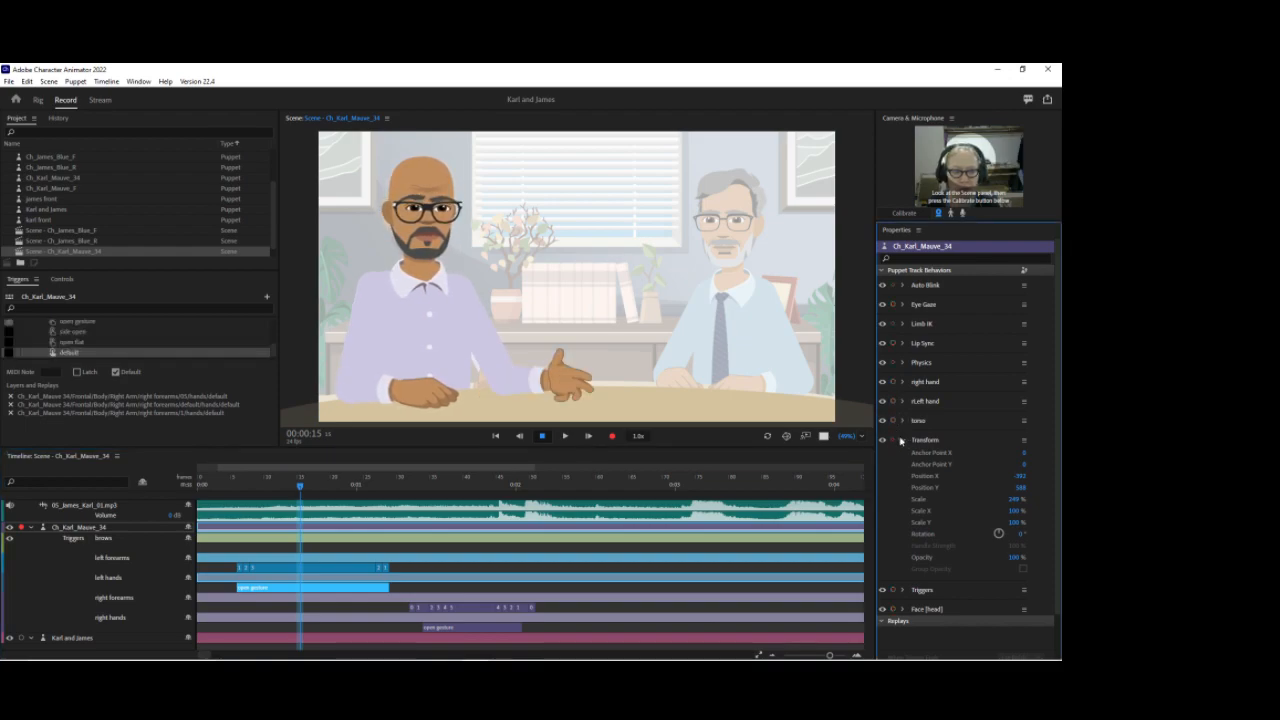
pyautogui.click(901, 440)
pyautogui.moveTo(295, 497); pyautogui.dragTo(346, 486)
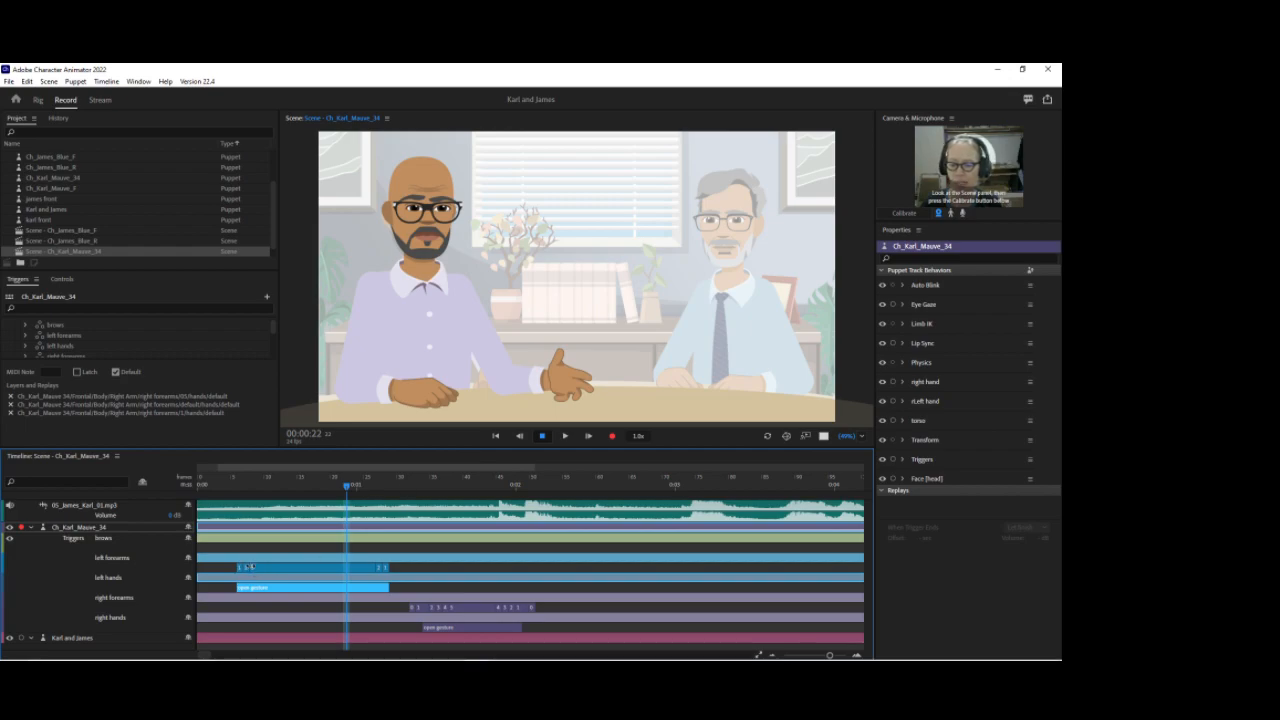
pyautogui.click(251, 567)
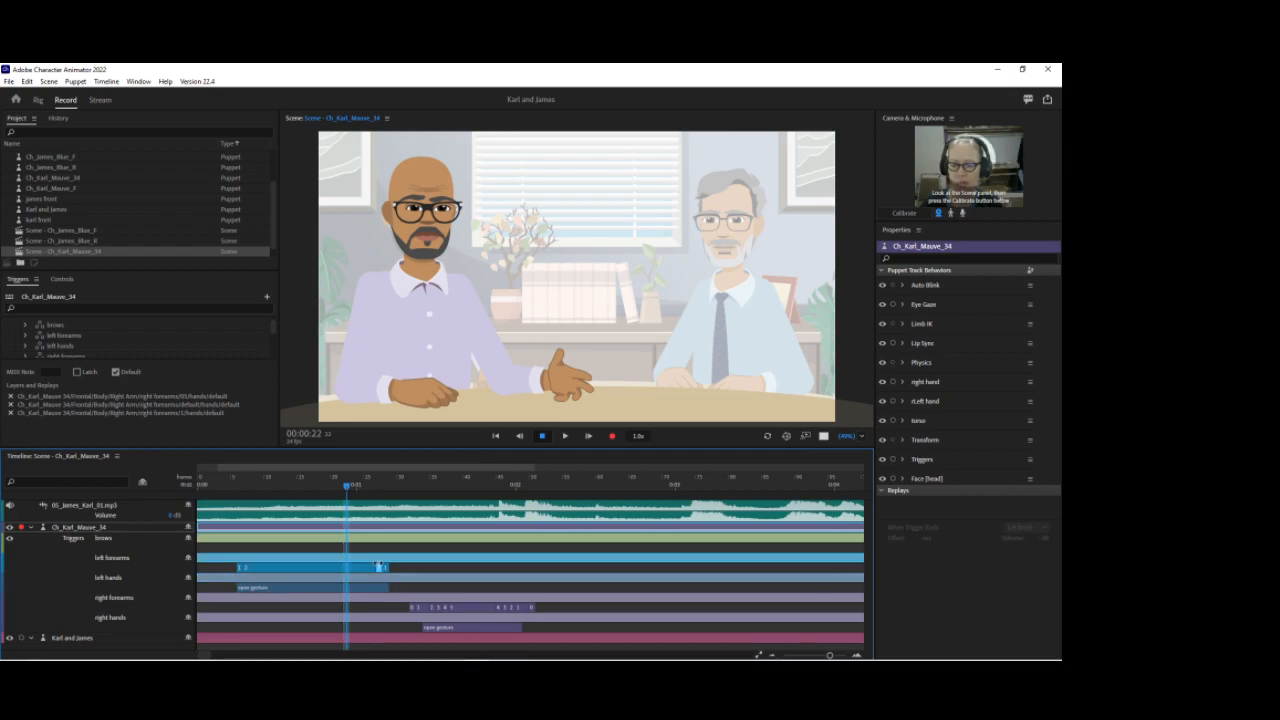
pyautogui.moveTo(220, 484); pyautogui.dragTo(358, 488)
pyautogui.click(293, 486)
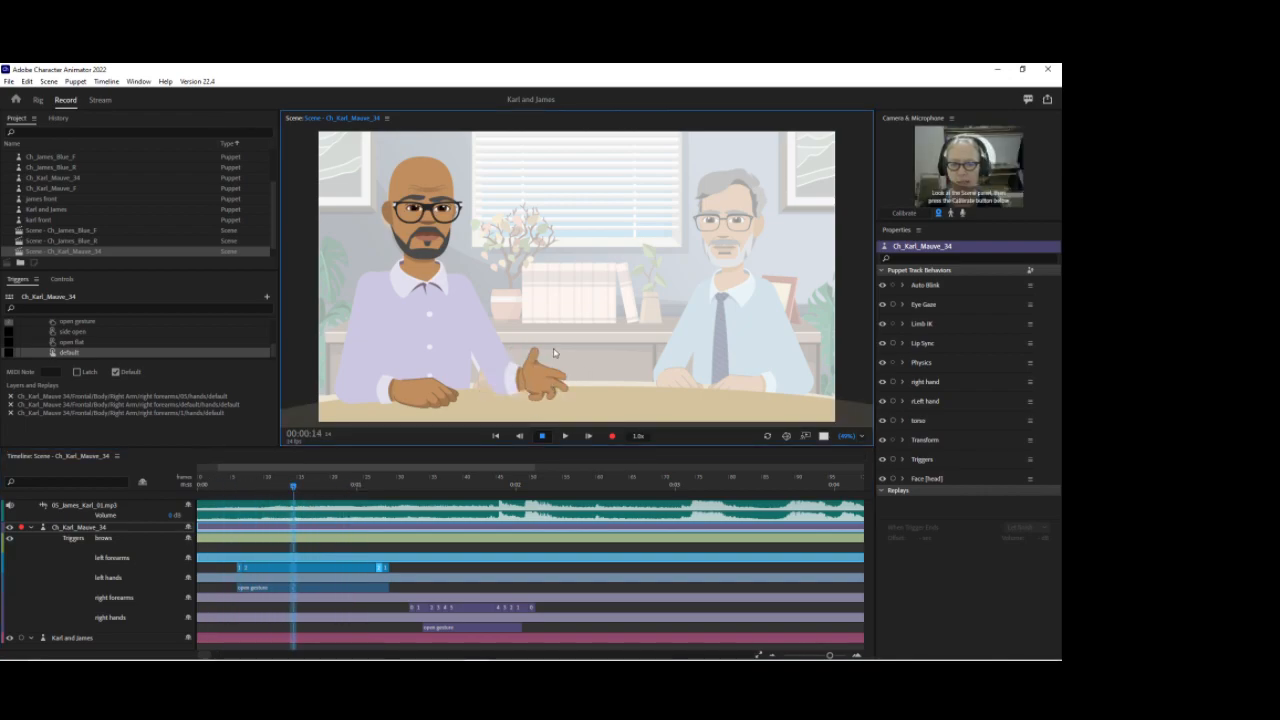
# Step: Arm only the right hand and left hand behaviours of the Karl puppet for recording
pyautogui.click(893, 382)
pyautogui.click(893, 401)
pyautogui.moveTo(543, 385)
pyautogui.mouseDown()
pyautogui.moveTo(551, 358)
pyautogui.moveTo(535, 366)
pyautogui.moveTo(577, 361)
pyautogui.moveTo(545, 372)
pyautogui.moveTo(557, 366)
pyautogui.moveTo(549, 385)
pyautogui.mouseUp()
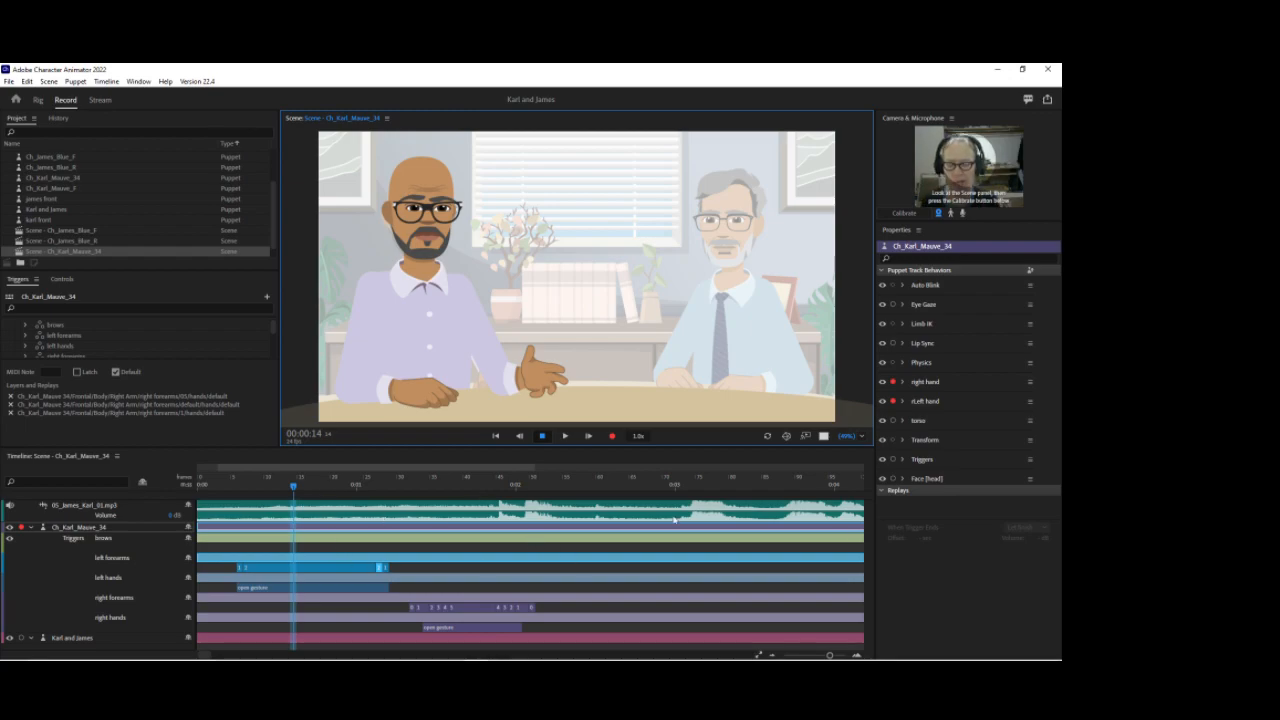
# Step: Adjust the right forearms trigger take near the one-second mark in the Karl puppet's timeline
pyautogui.moveTo(229, 484); pyautogui.dragTo(467, 488)
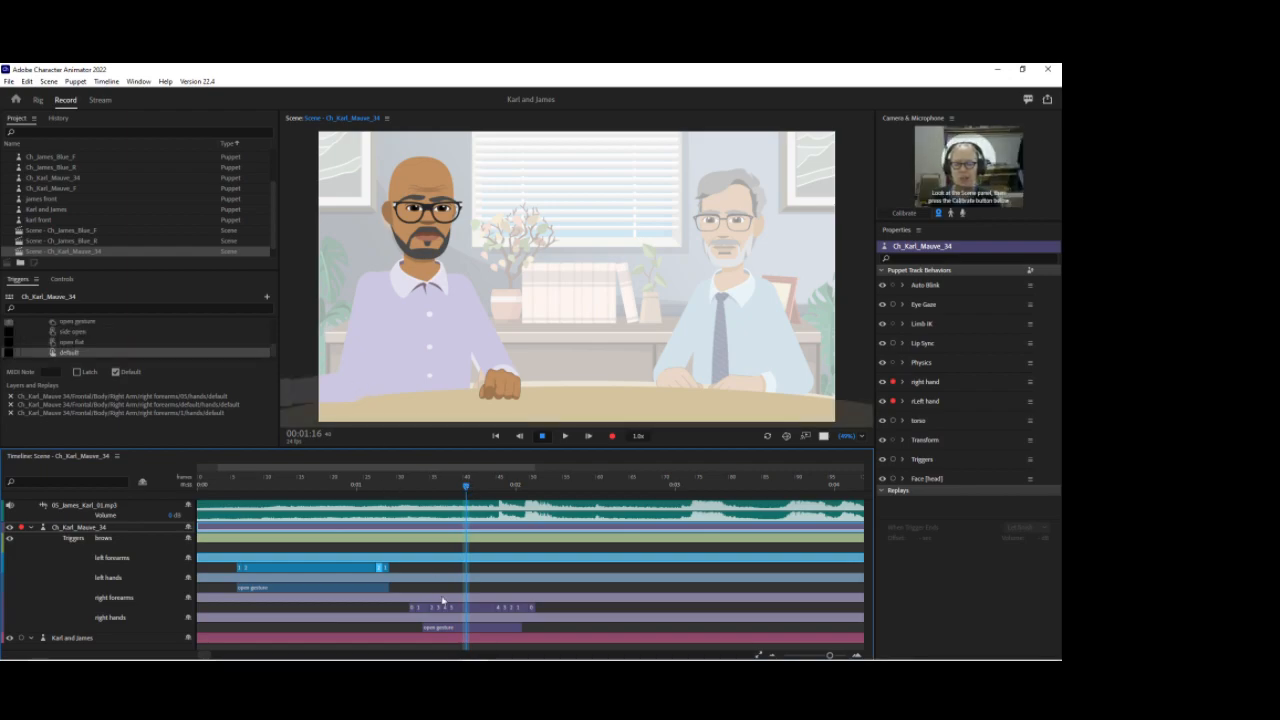
pyautogui.moveTo(452, 606); pyautogui.dragTo(506, 607)
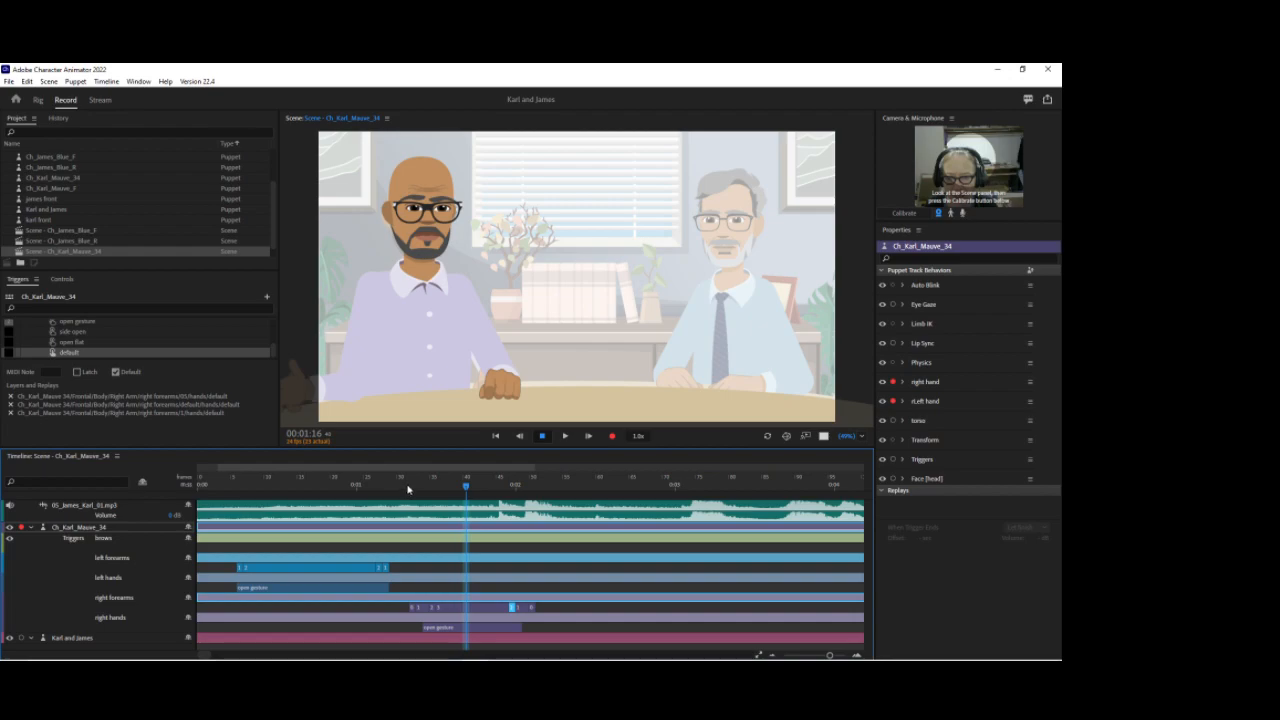
pyautogui.click(439, 488)
pyautogui.moveTo(440, 490); pyautogui.dragTo(446, 490)
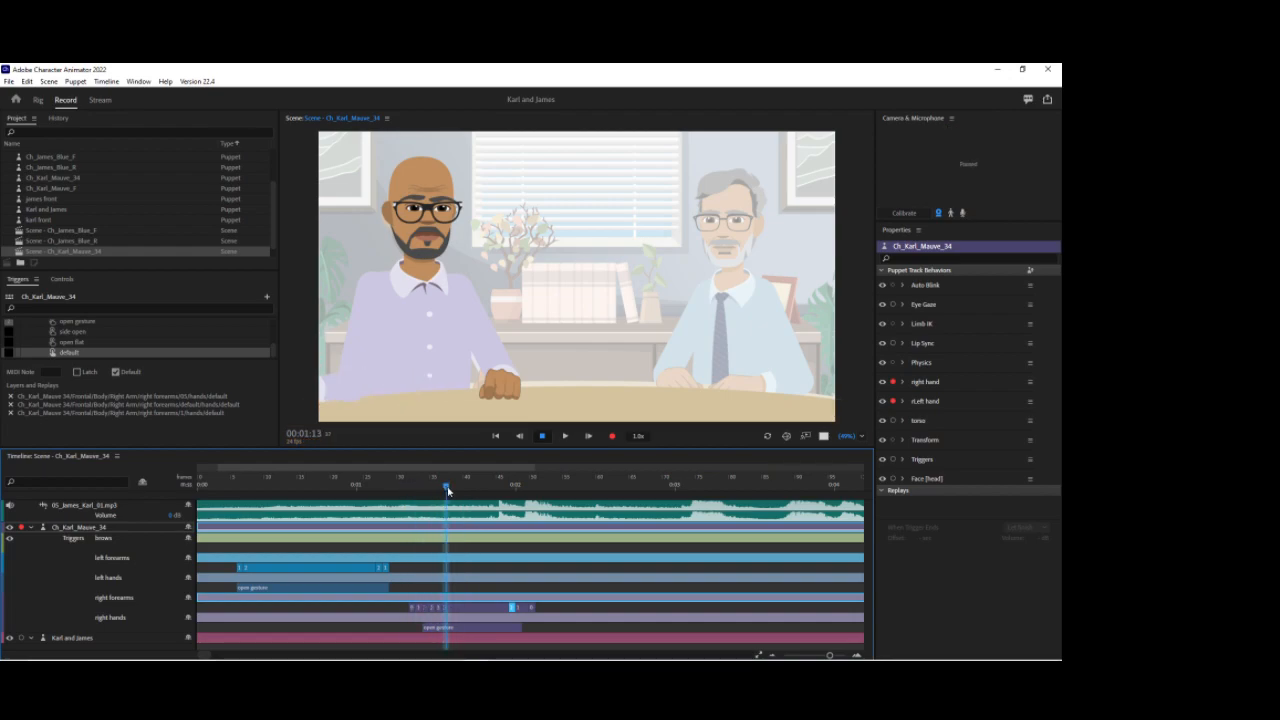
pyautogui.click(299, 393)
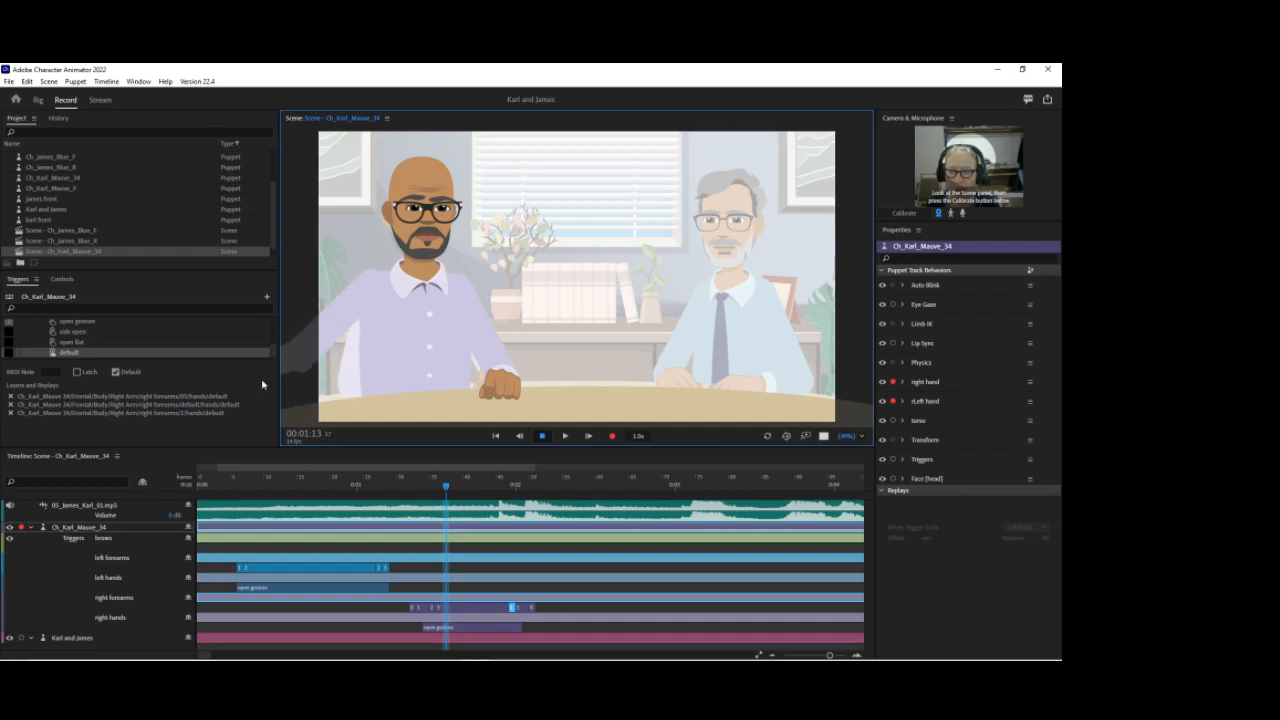
pyautogui.scroll(5, 240, 343)
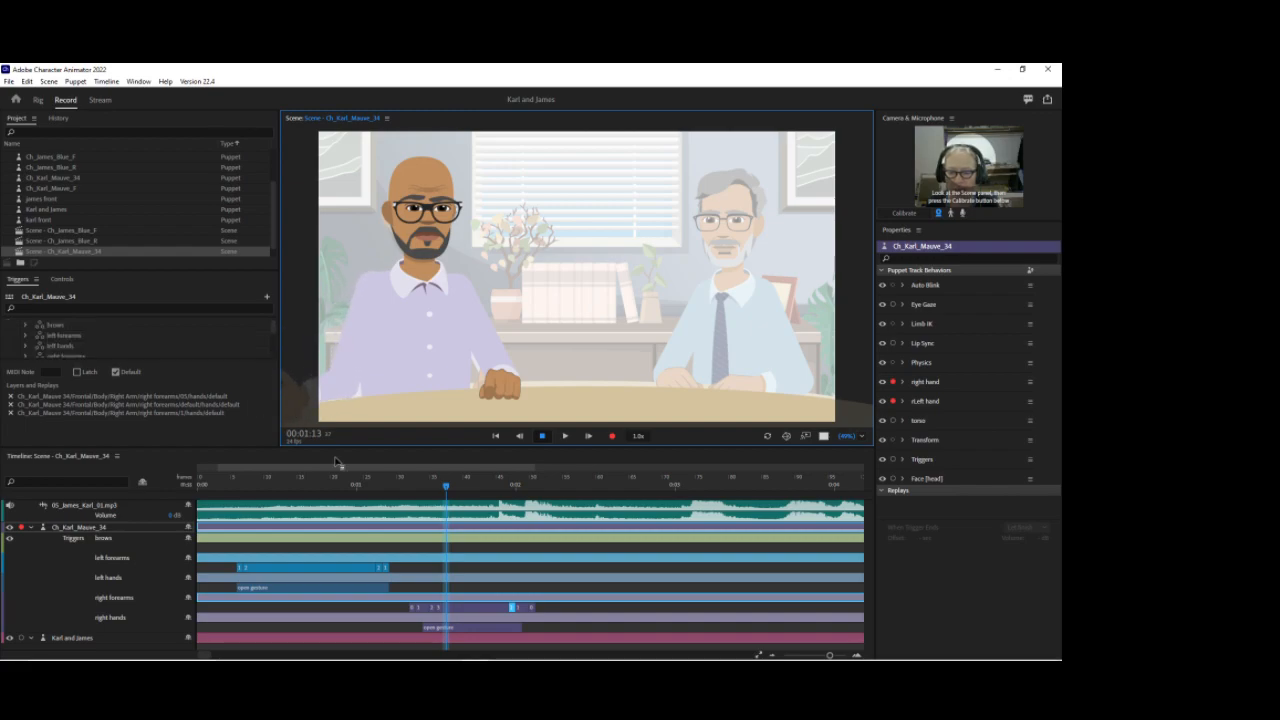
pyautogui.moveTo(437, 610); pyautogui.dragTo(519, 610)
pyautogui.click(460, 484)
pyautogui.click(295, 418)
pyautogui.click(457, 601)
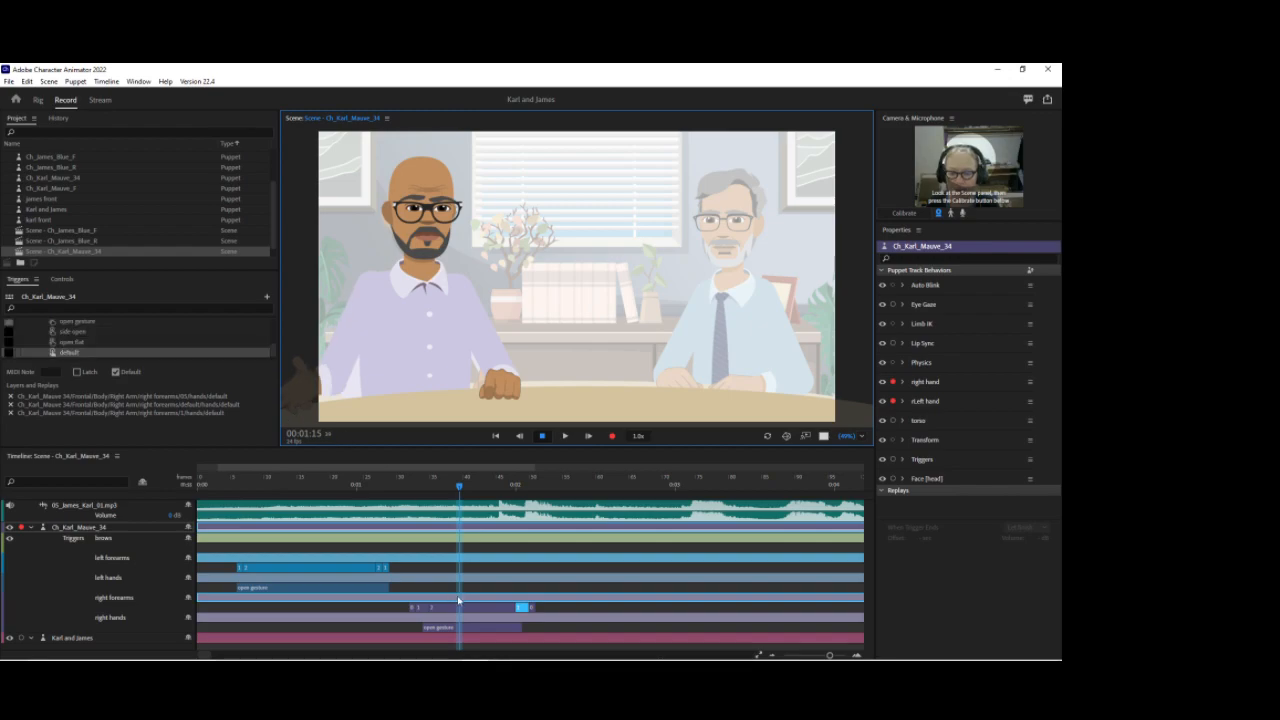
pyautogui.hotkey('ctrl', 'z')
pyautogui.moveTo(401, 484); pyautogui.dragTo(467, 481)
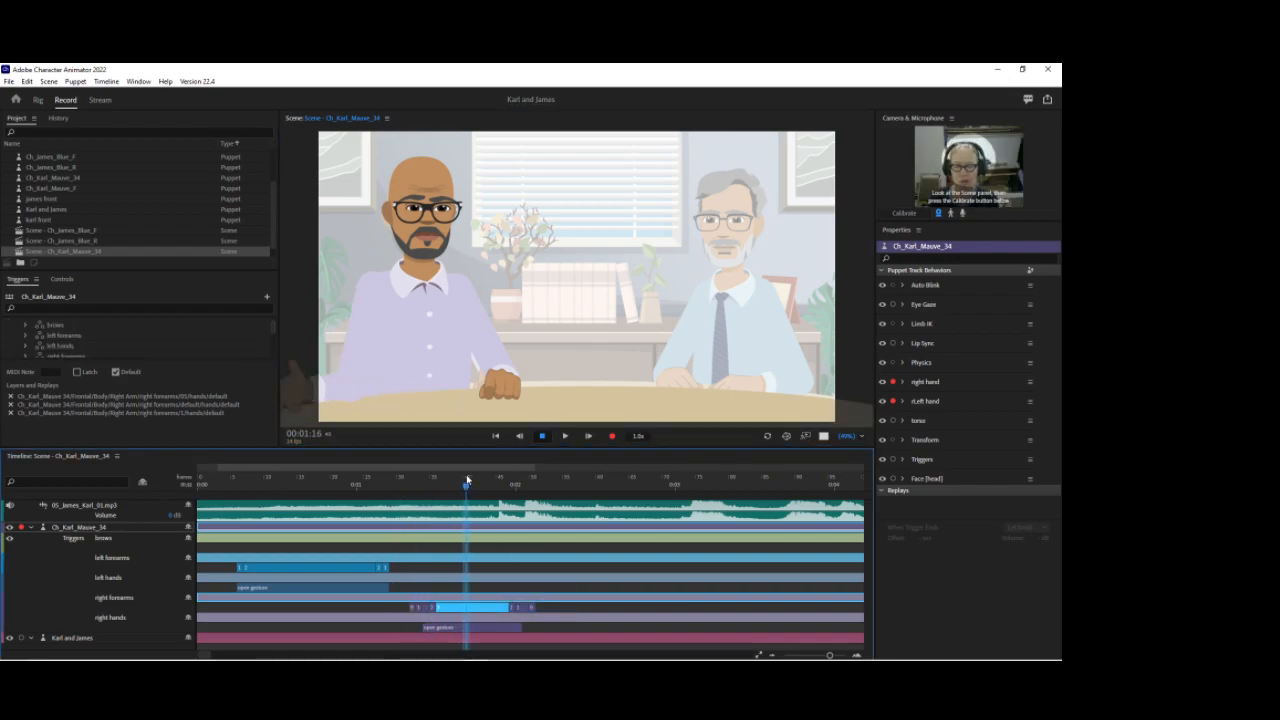
pyautogui.click(297, 374)
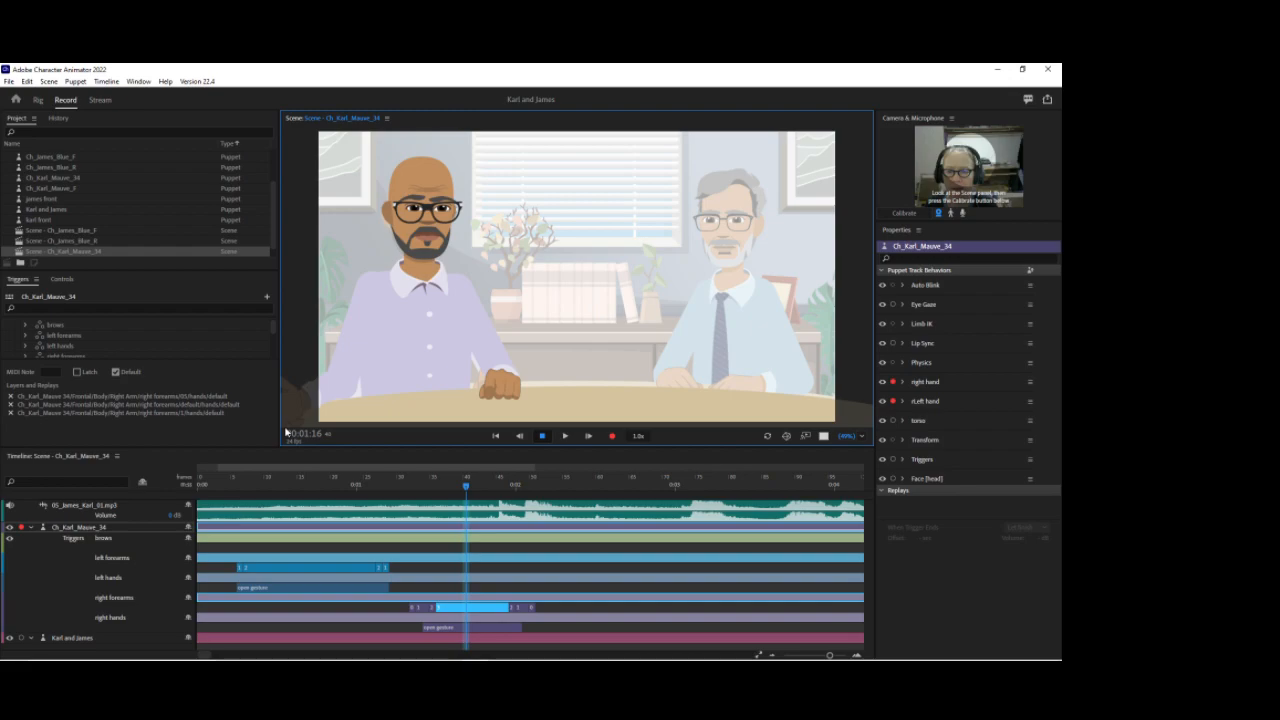
pyautogui.scroll(-3, 268, 345)
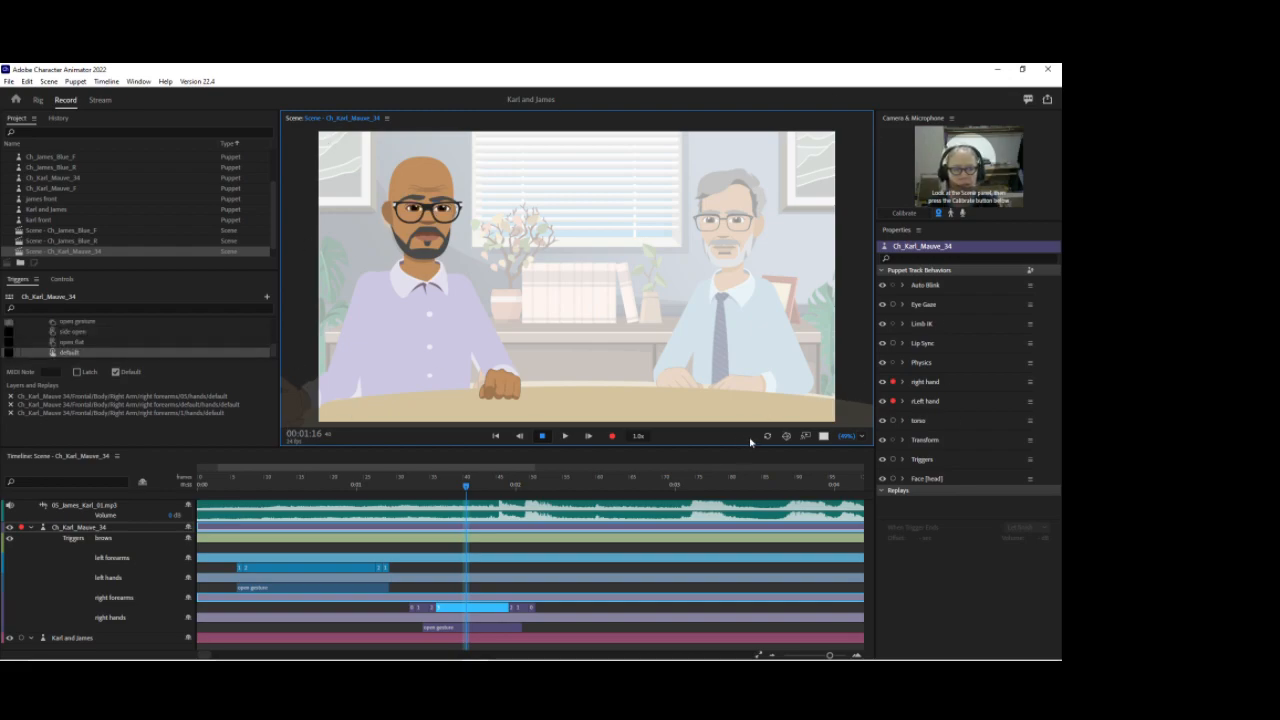
pyautogui.moveTo(240, 488); pyautogui.dragTo(340, 497)
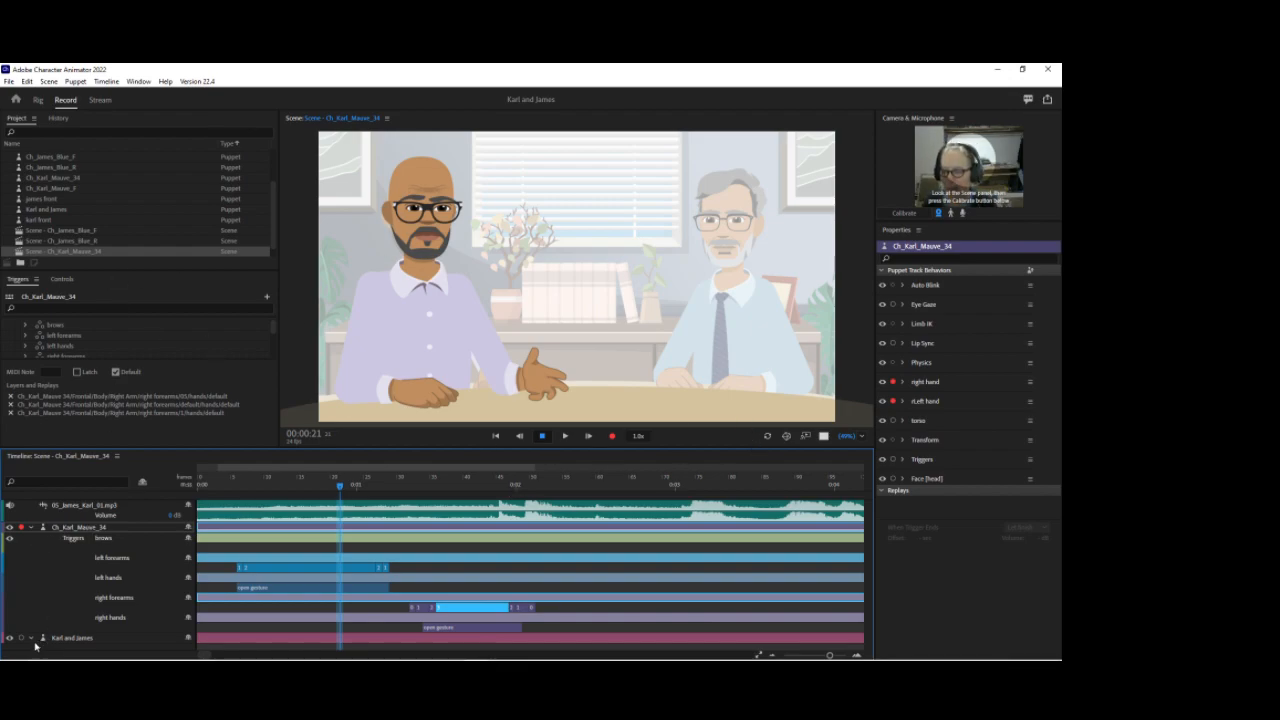
pyautogui.click(31, 528)
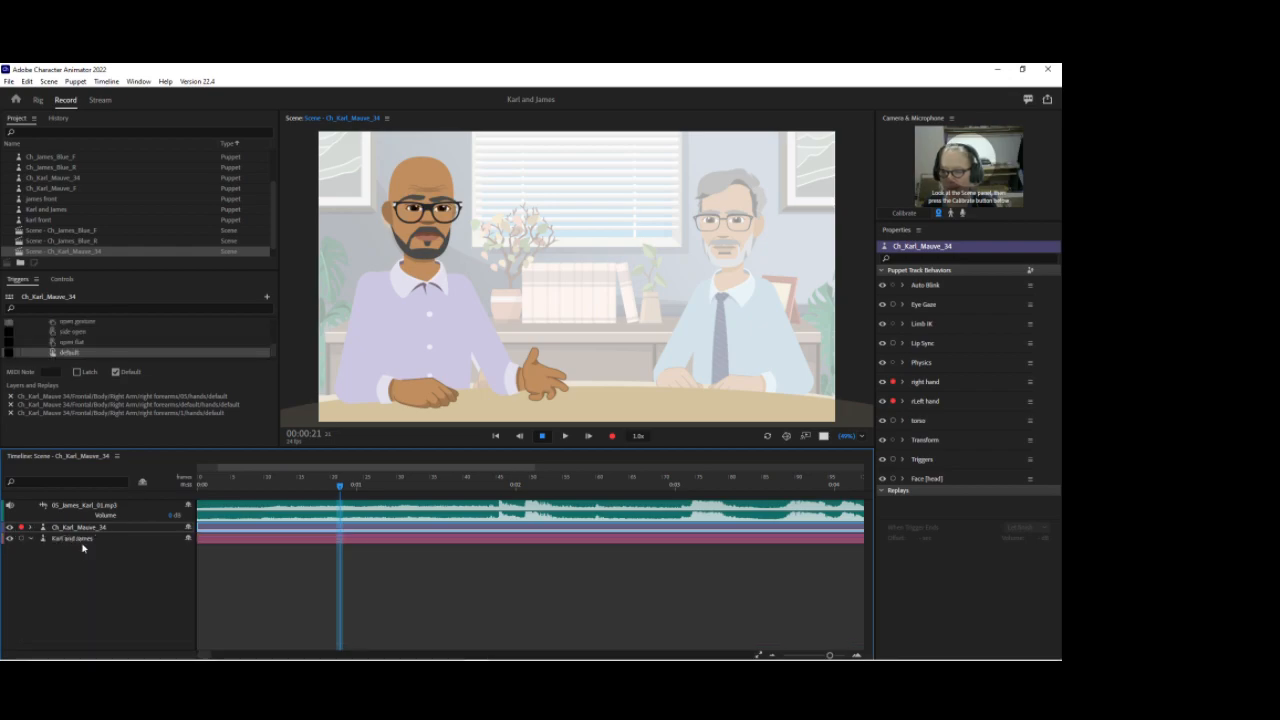
pyautogui.click(80, 539)
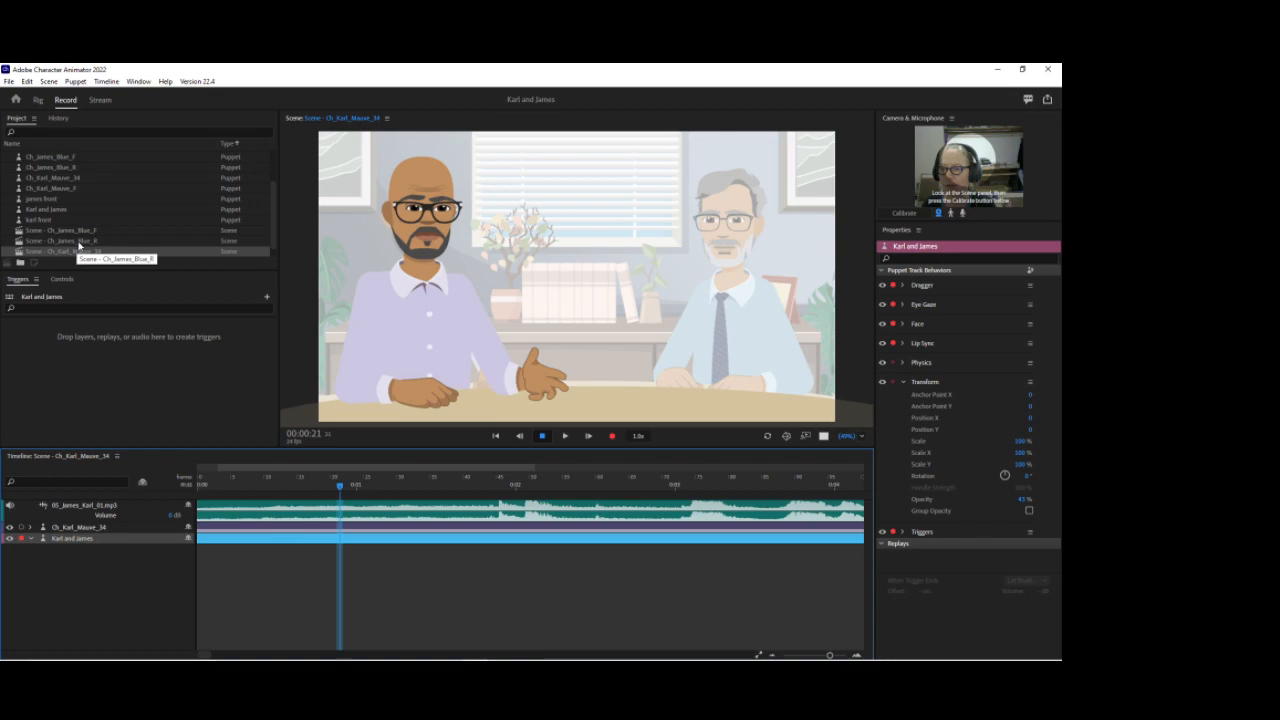
pyautogui.click(80, 243)
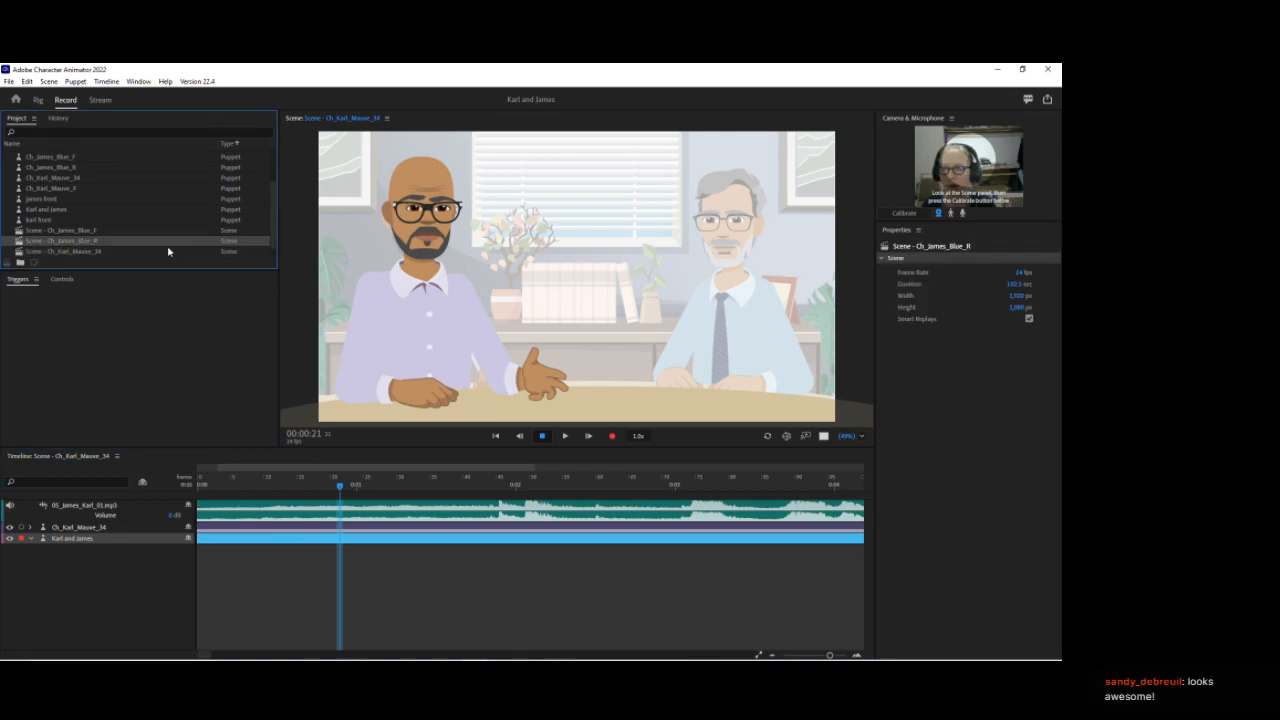
pyautogui.moveTo(150, 243); pyautogui.dragTo(680, 297)
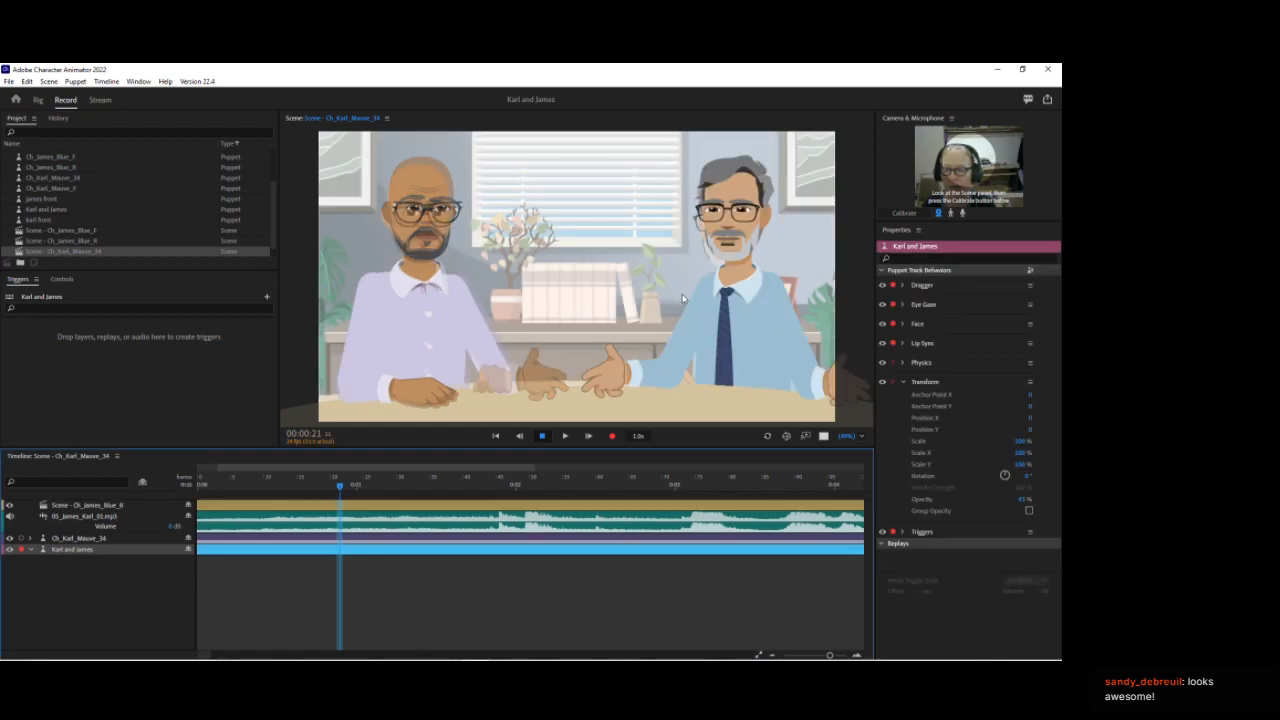
pyautogui.hotkey('ctrl', 'z')
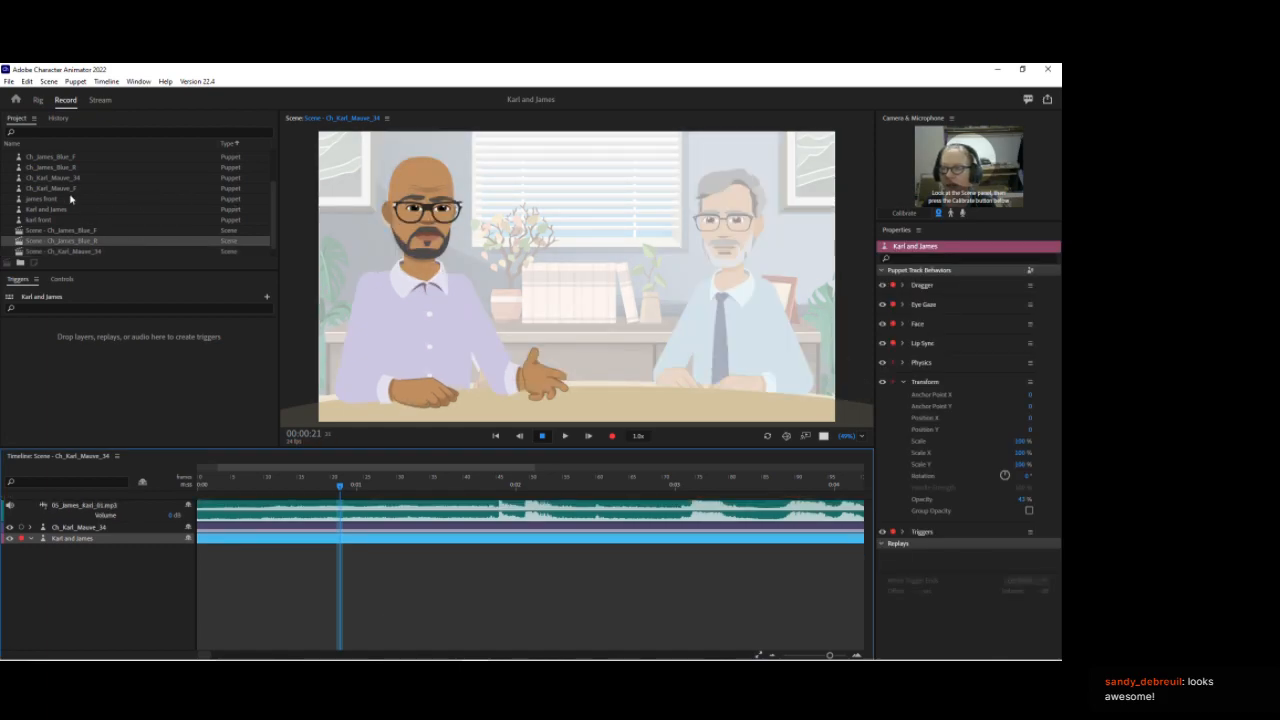
pyautogui.click(62, 168)
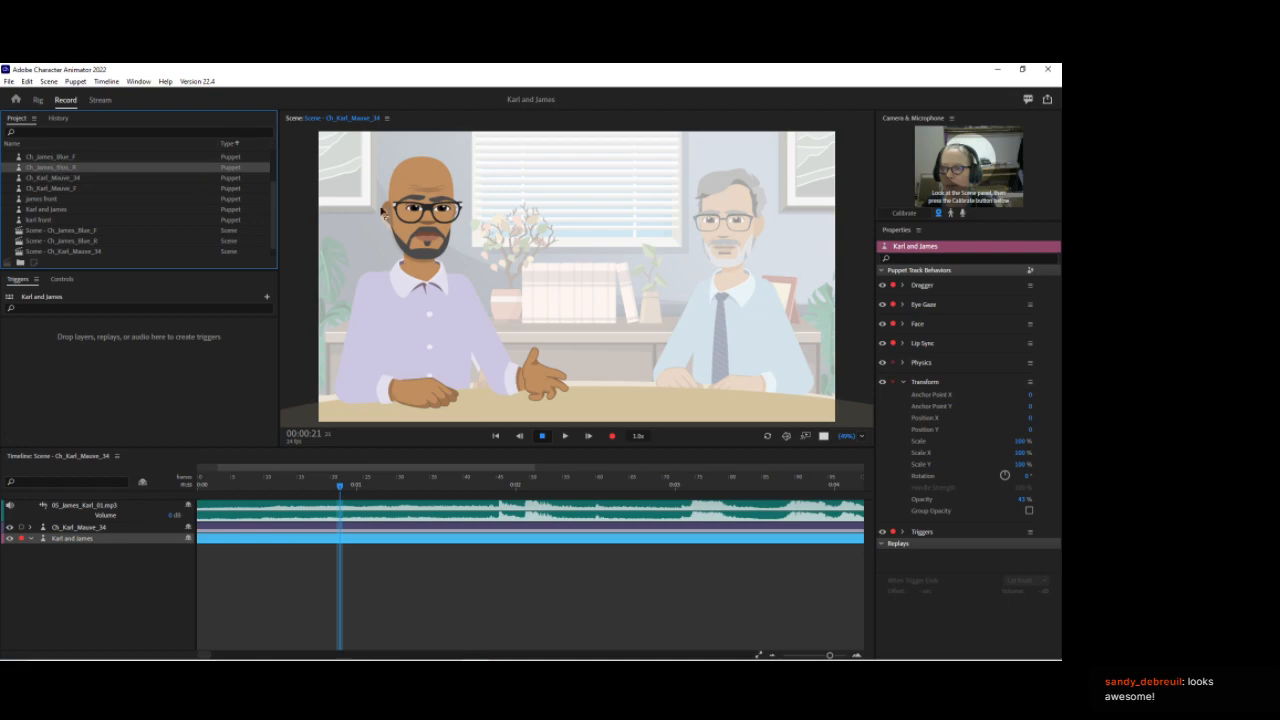
pyautogui.moveTo(650, 242); pyautogui.dragTo(650, 244)
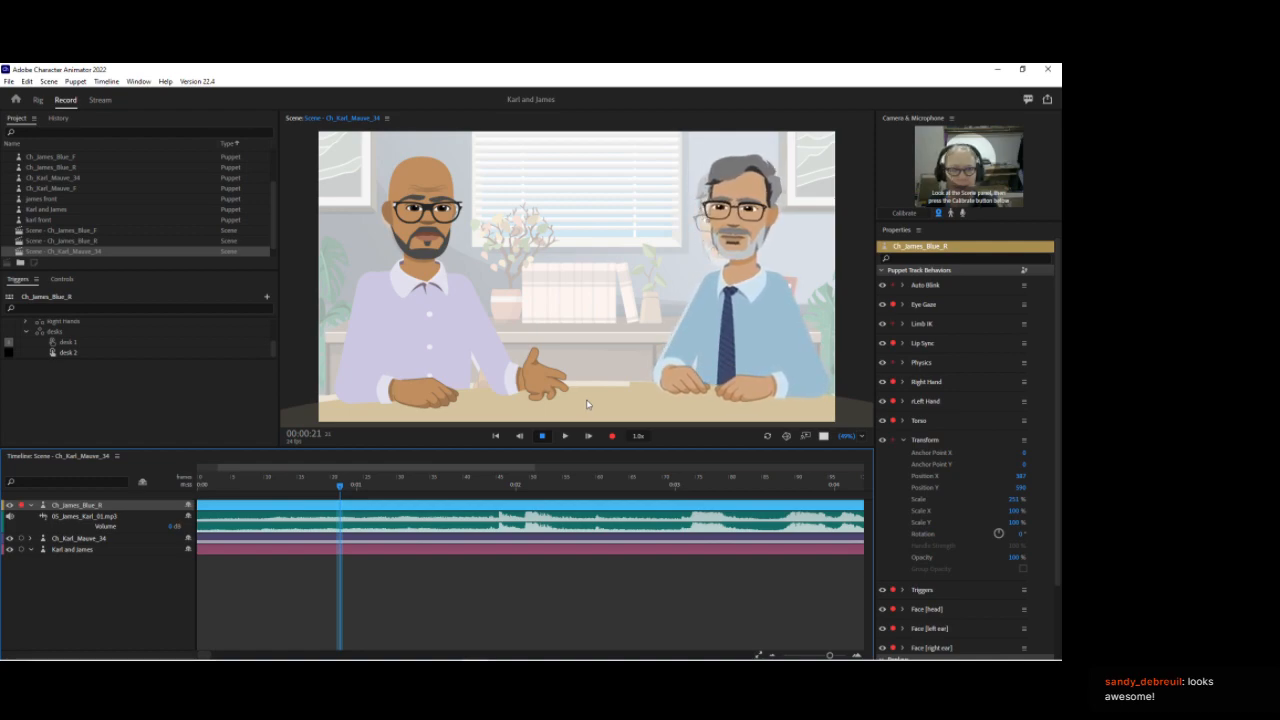
pyautogui.hotkey('ctrl', 'z')
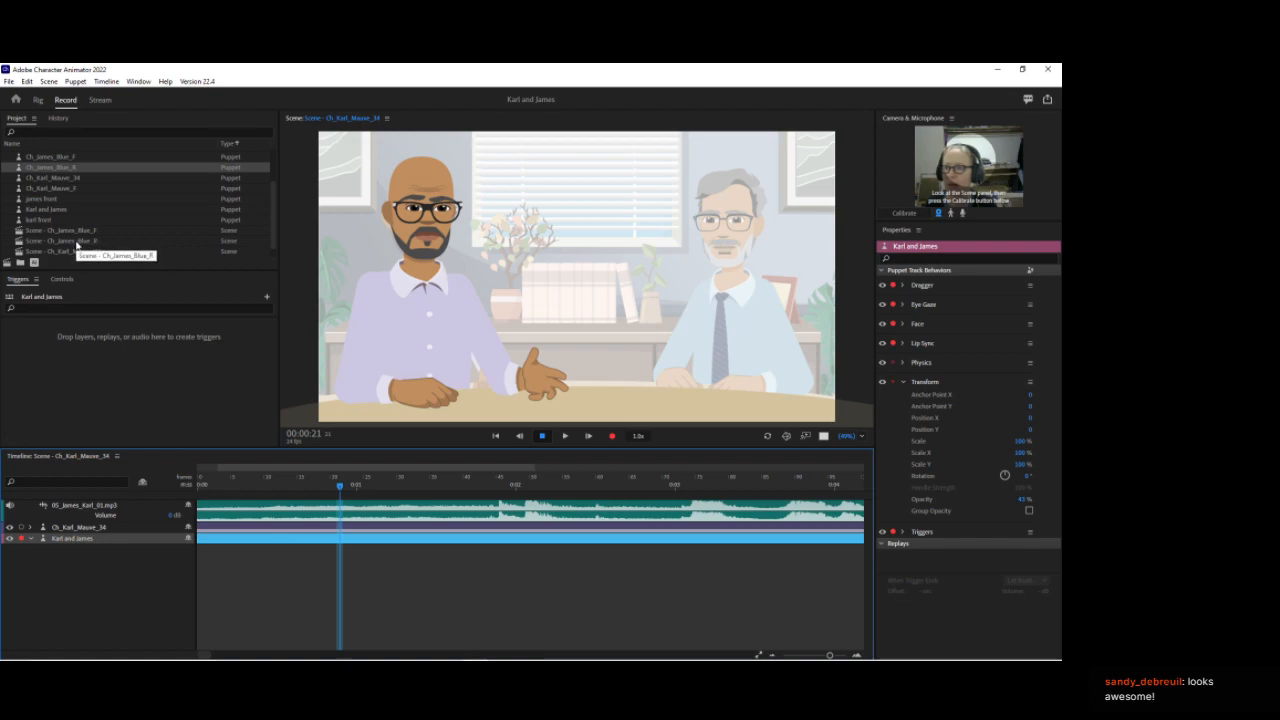
# Step: Add the Scene - Ch_James_Blue_R scene to the timeline and delete the Karl and James puppet track
pyautogui.click(76, 241)
pyautogui.scroll(-1, 76, 240)
pyautogui.moveTo(609, 287); pyautogui.dragTo(704, 289)
pyautogui.moveTo(224, 487); pyautogui.dragTo(330, 473)
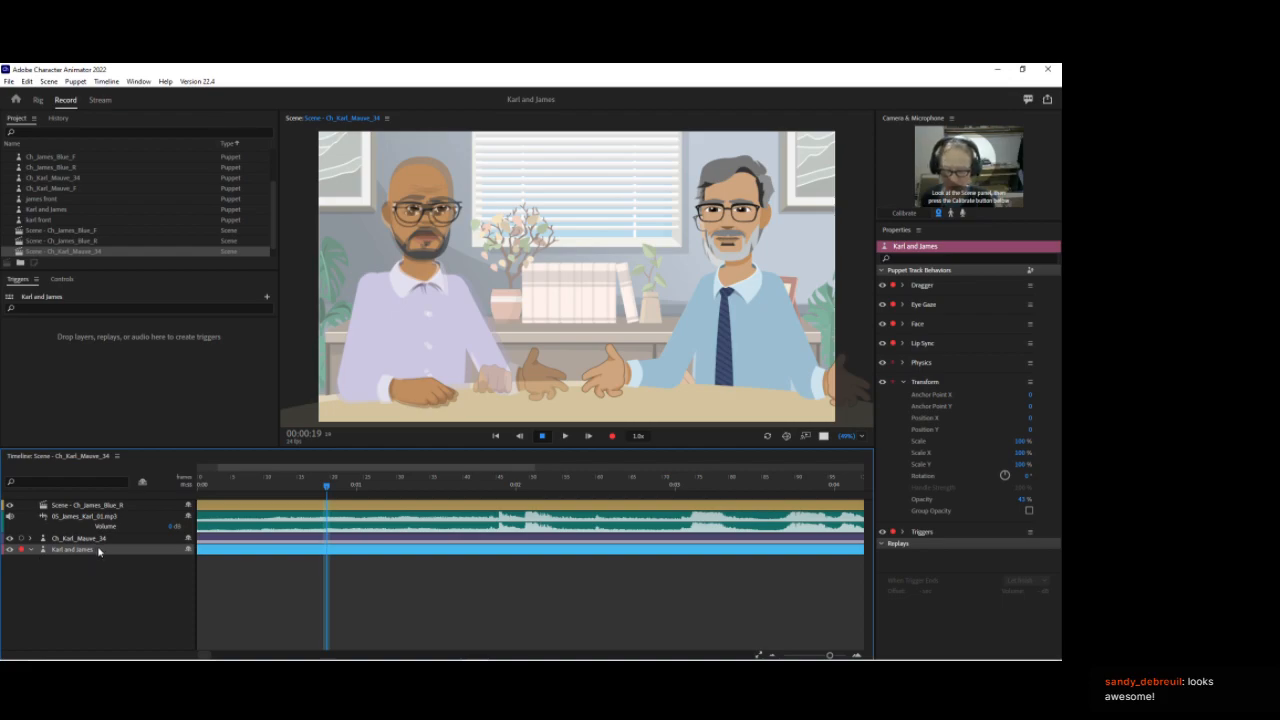
pyautogui.press('Delete')
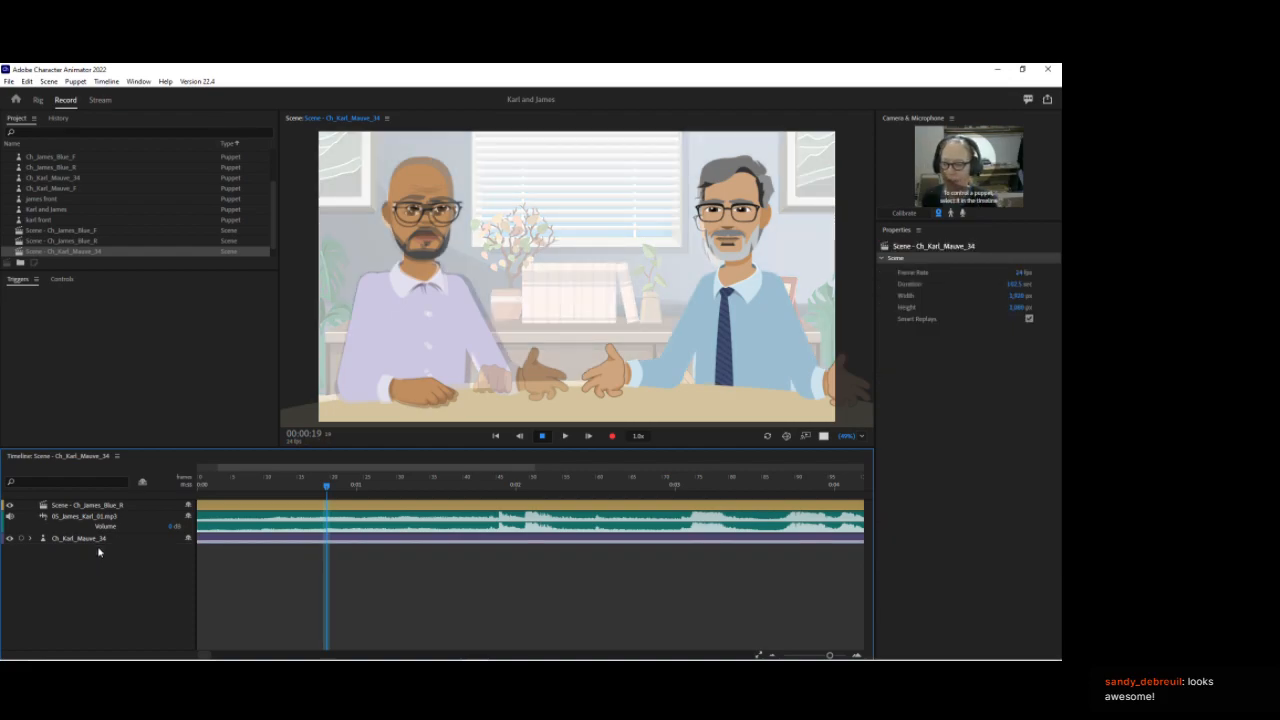
pyautogui.hotkey('ctrl', 'z')
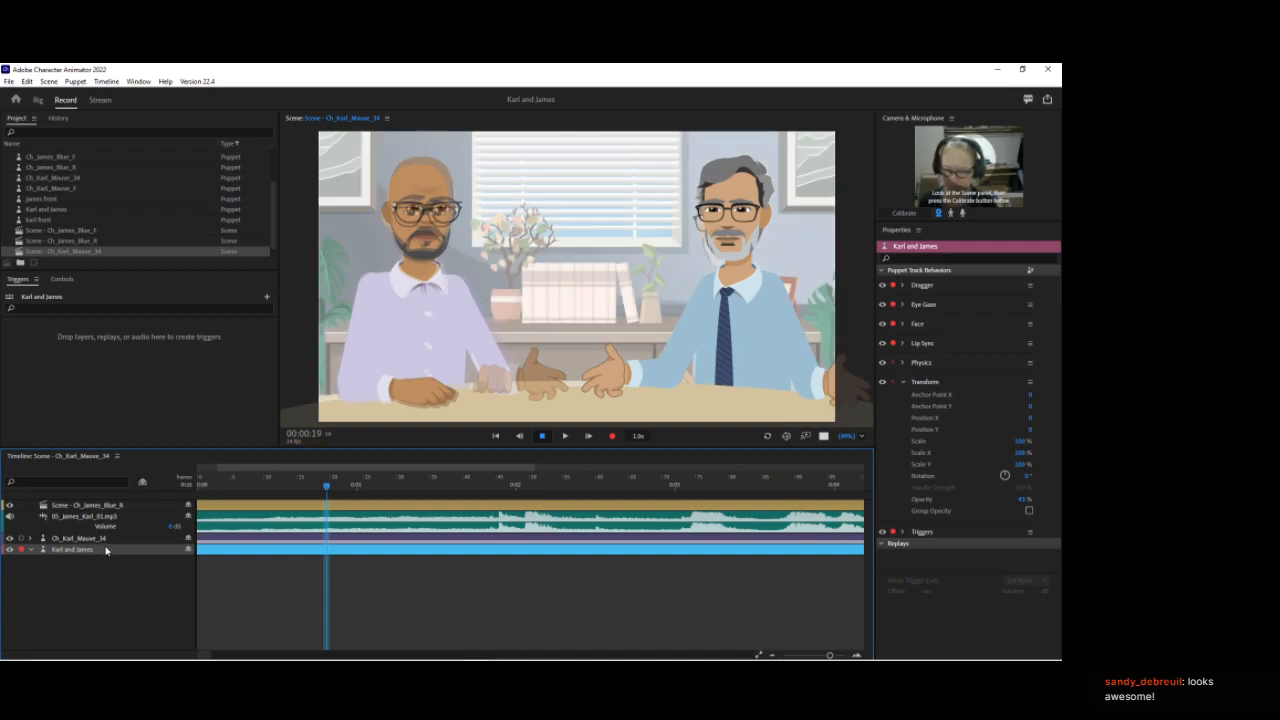
pyautogui.press('Delete')
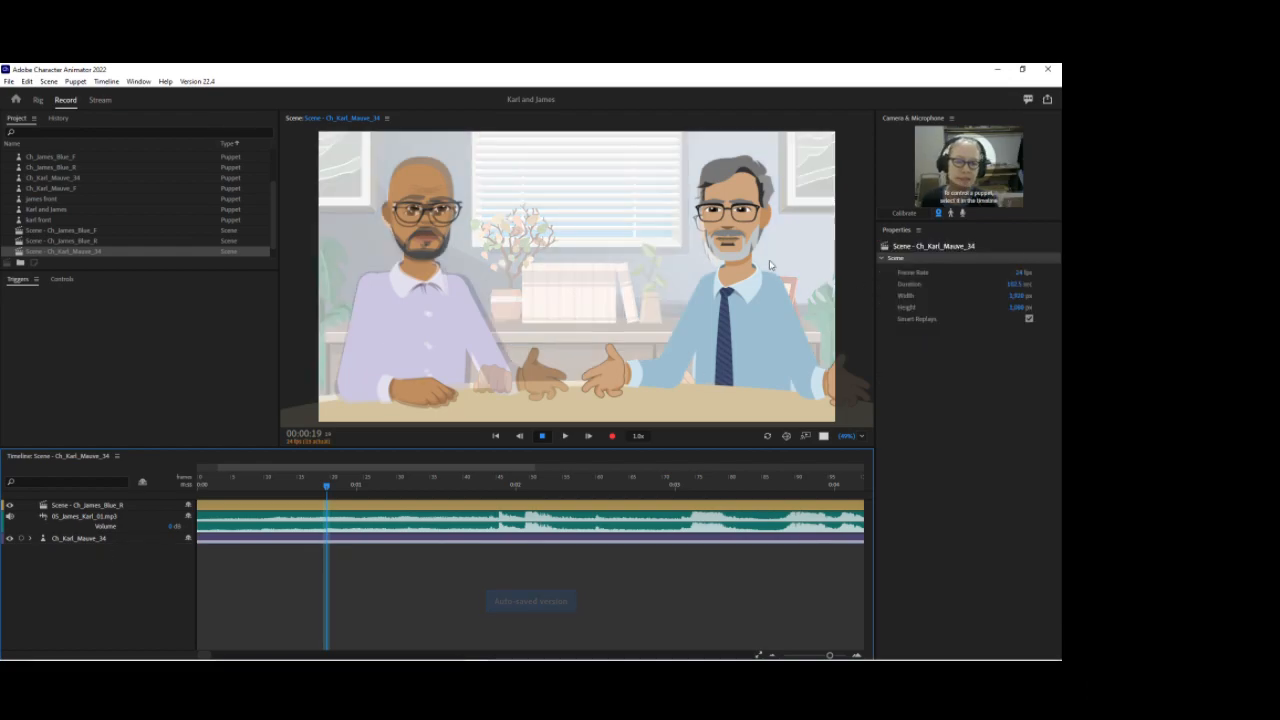
# Step: Open the Scene - Ch_James_Blue_R scene and collapse its James puppet track
pyautogui.click(113, 507)
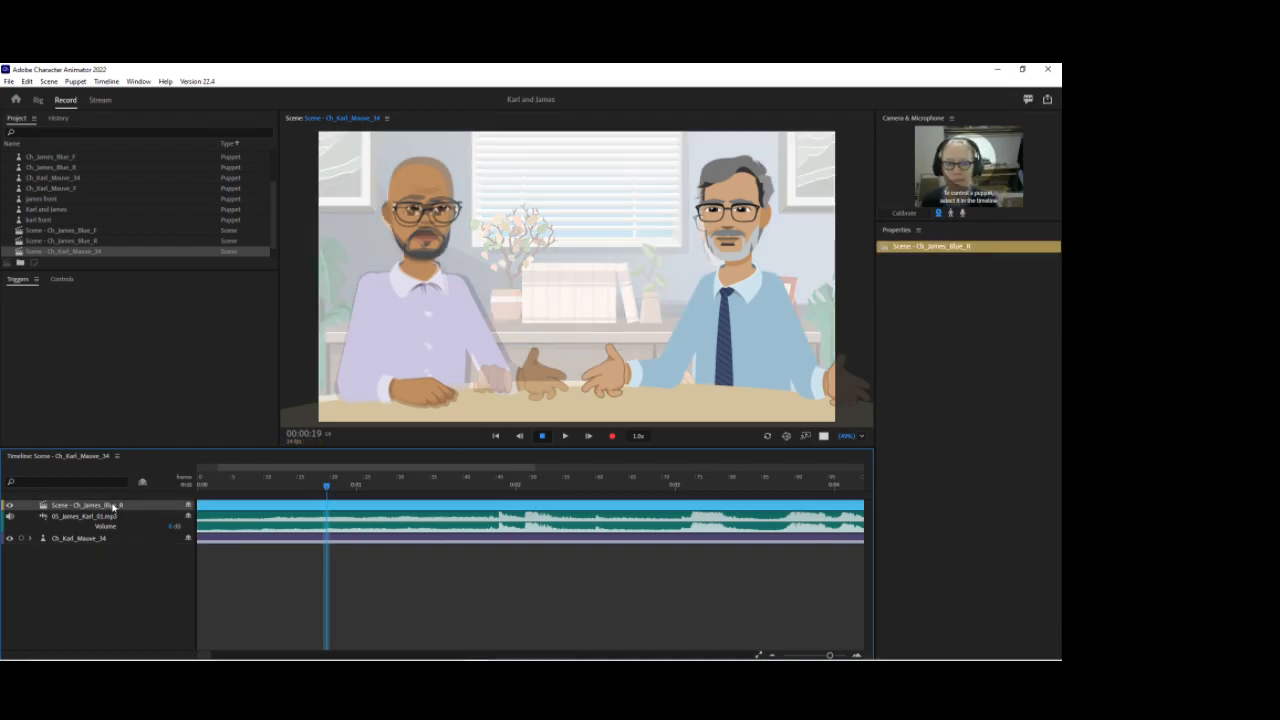
pyautogui.doubleClick(64, 242)
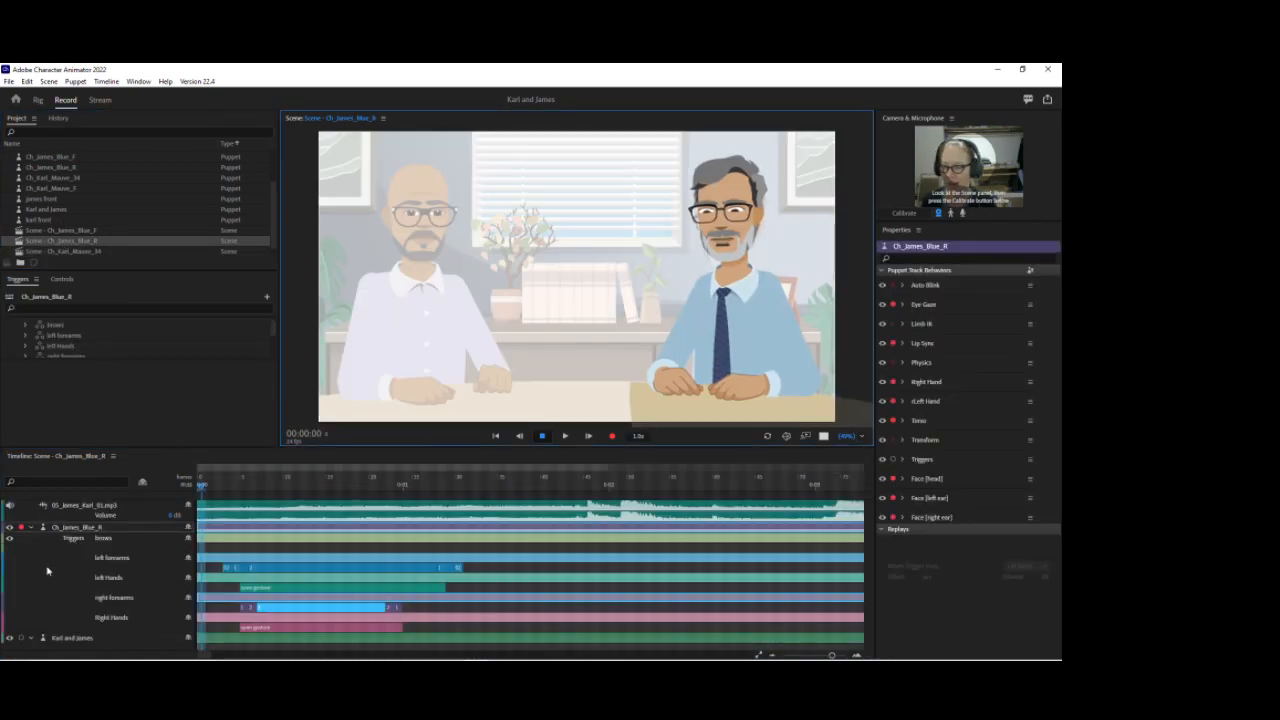
pyautogui.click(33, 527)
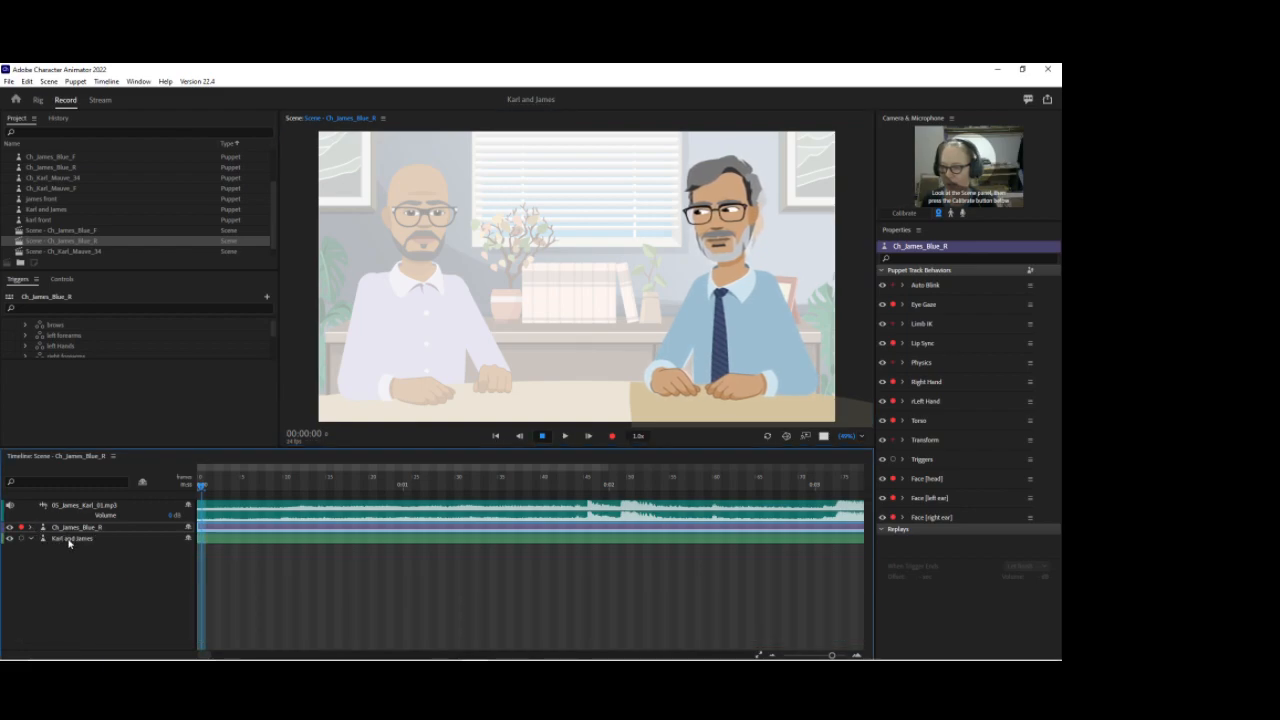
# Step: Delete the Karl and James puppet track from the Ch_James_Blue_R scene
pyautogui.click(64, 538)
pyautogui.press('Delete')
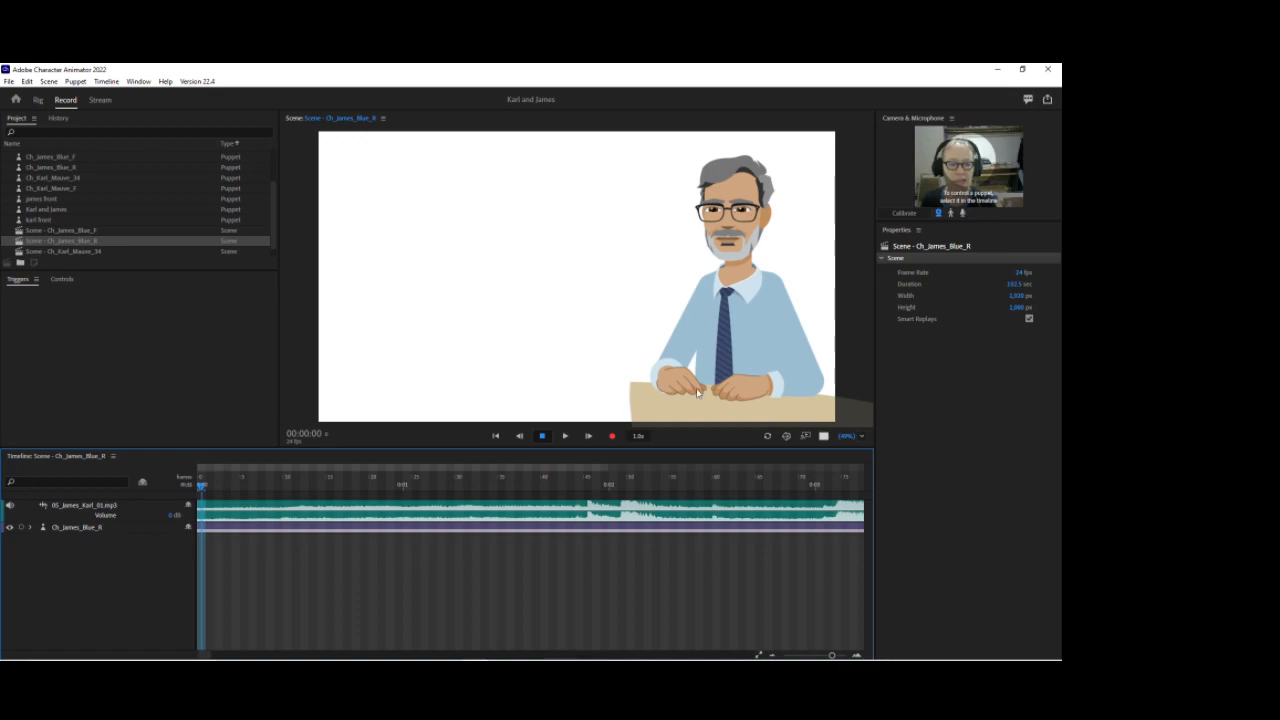
# Step: Open the Scene - Ch_Karl_Mauve_34 scene and scrub the playhead to preview it
pyautogui.doubleClick(83, 254)
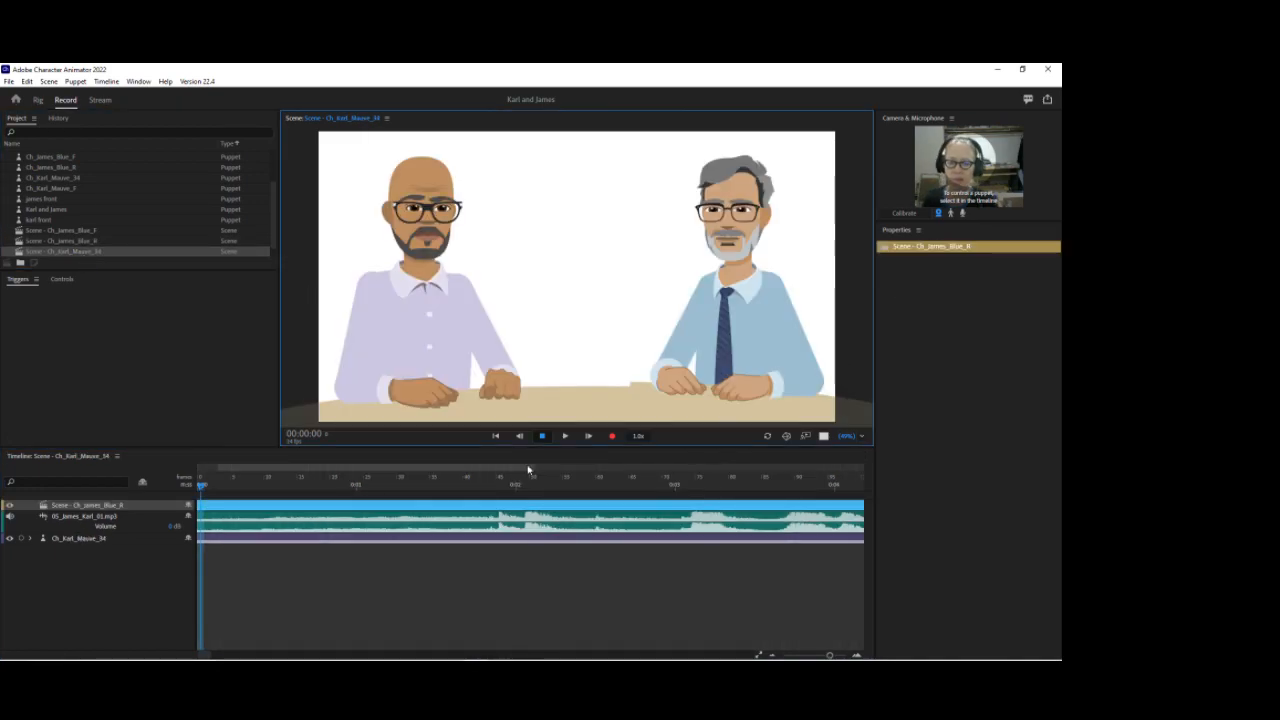
pyautogui.moveTo(201, 489); pyautogui.dragTo(277, 493)
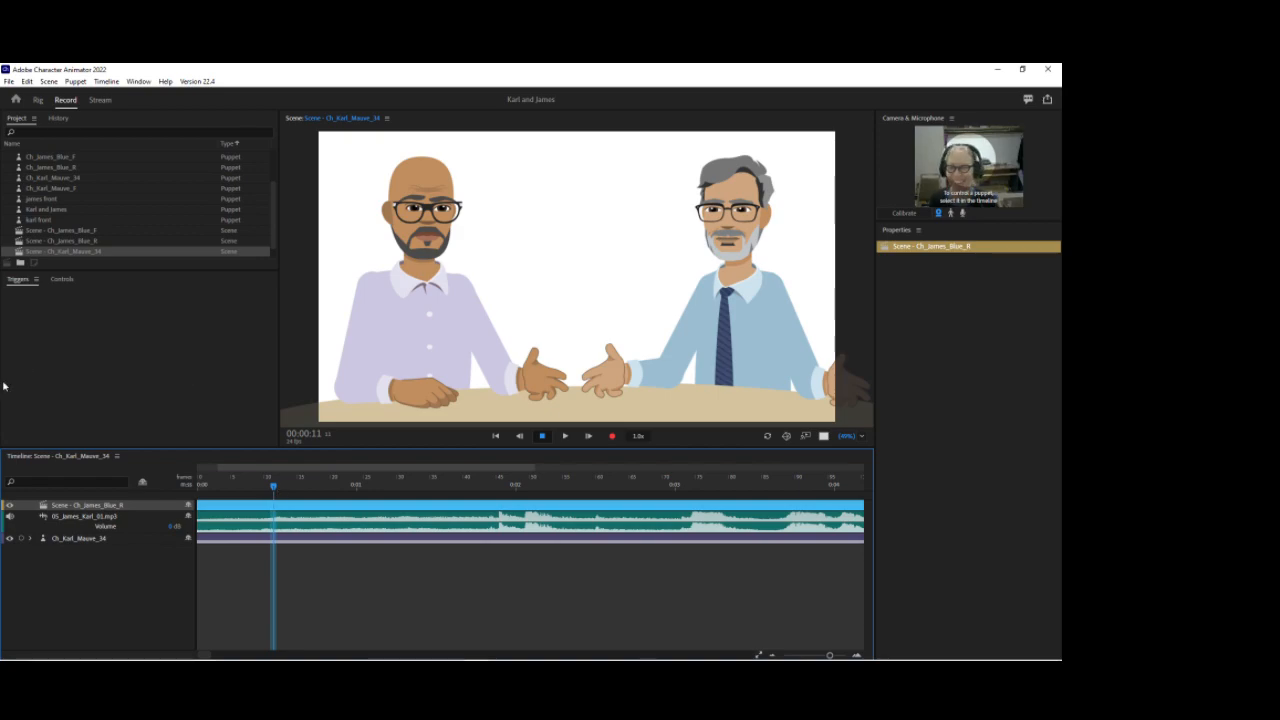
# Step: Arm the Ch_Karl_Mauve_34 puppet track's behaviours for recording and turn on camera and microphone input
pyautogui.click(82, 539)
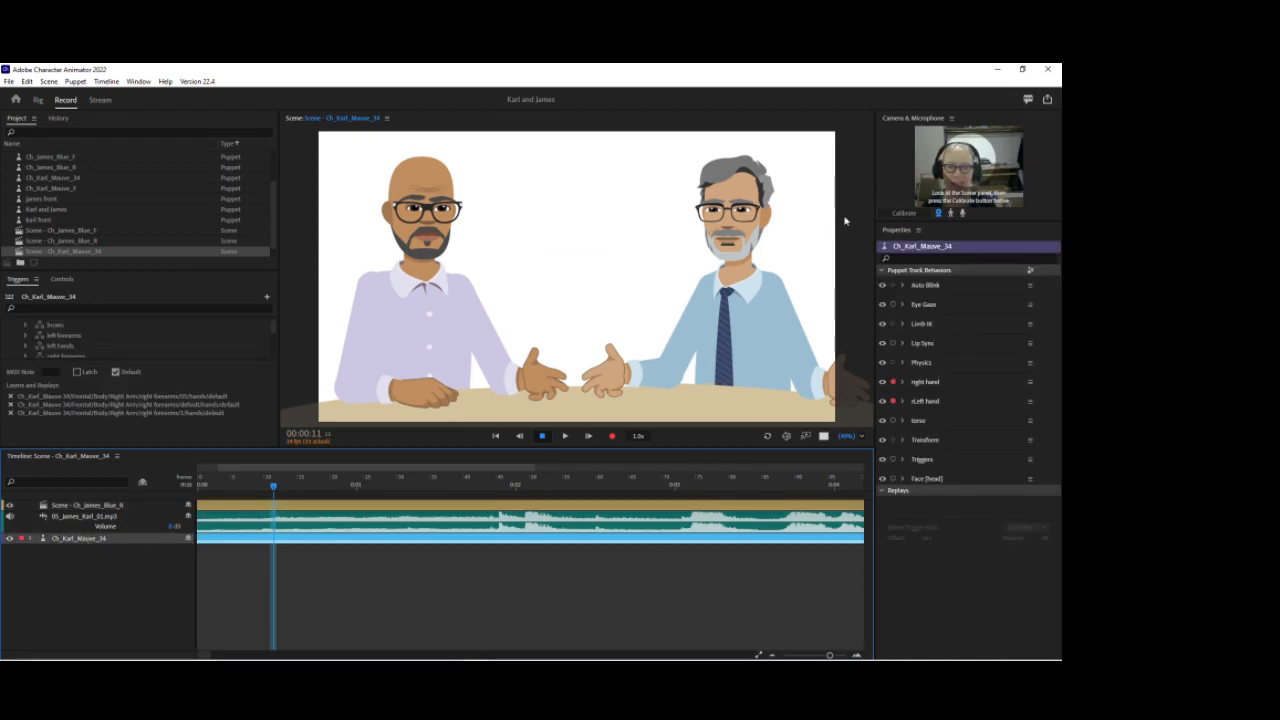
pyautogui.keyDown('ctrl'); pyautogui.click(894, 324); pyautogui.keyUp('ctrl')
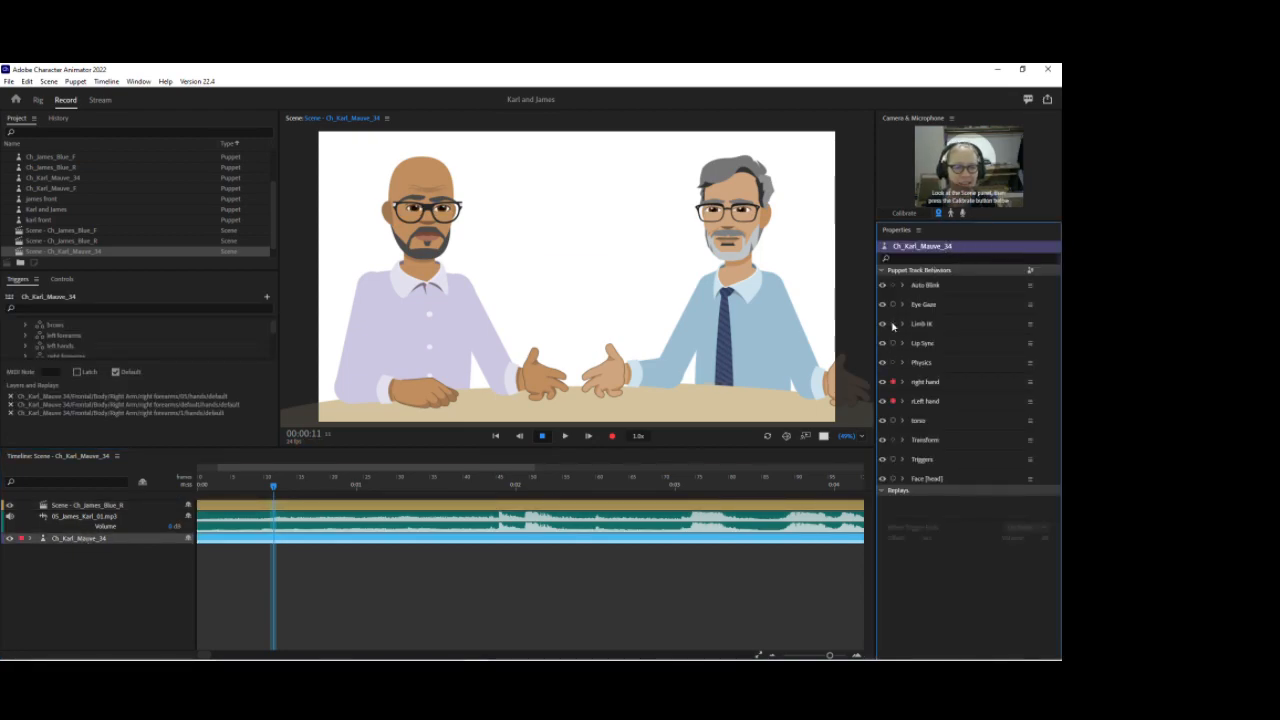
pyautogui.click(963, 214)
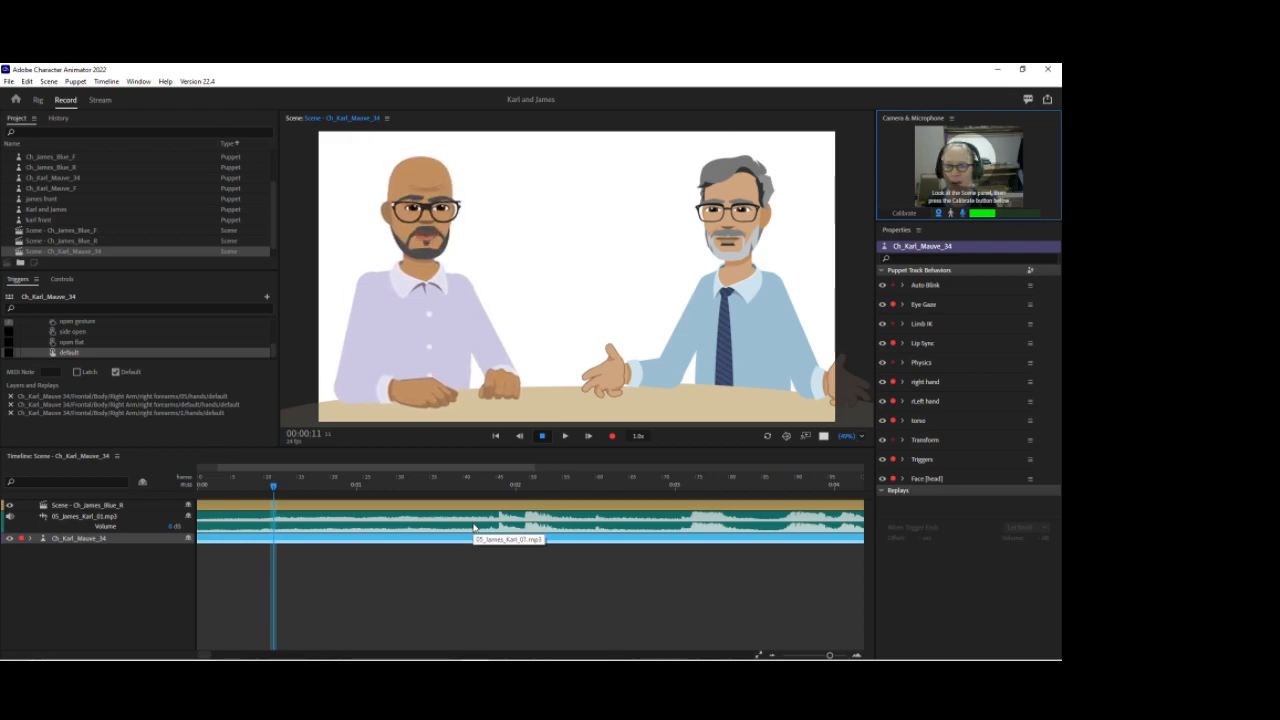
# Step: Delete the nested Scene - Ch_James_Blue_R track from the Karl scene
pyautogui.click(107, 541)
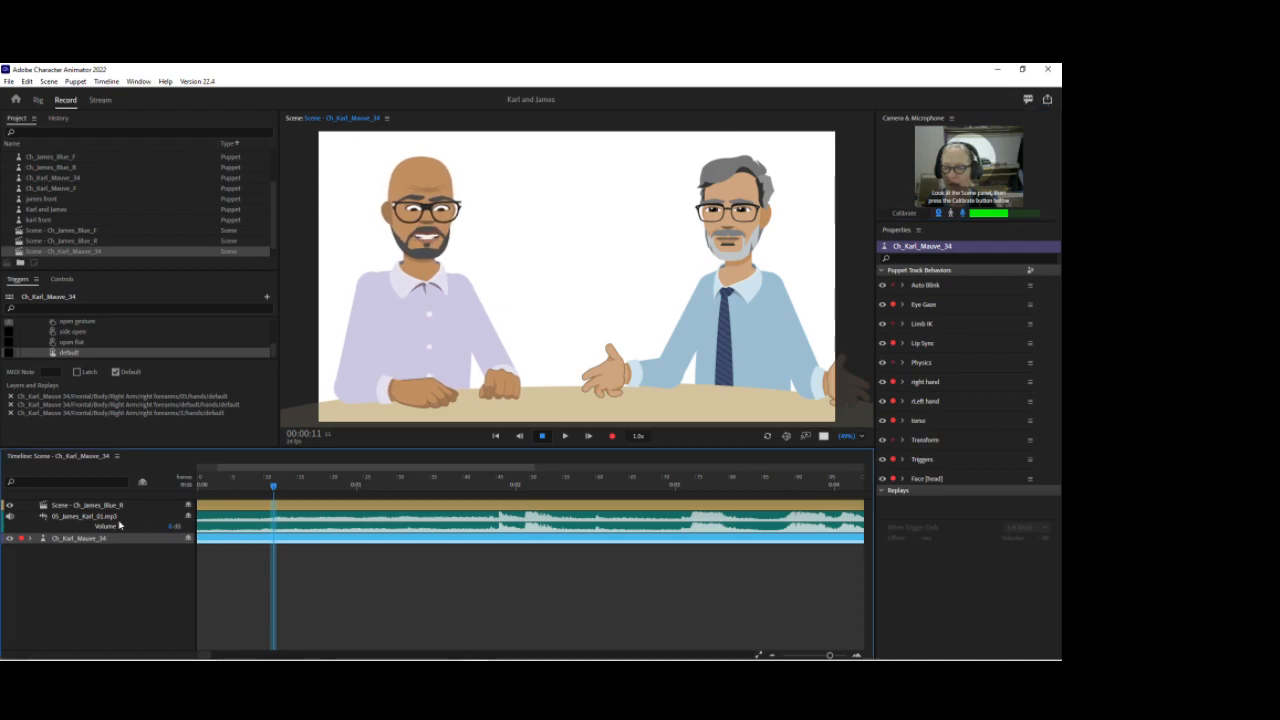
pyautogui.click(115, 519)
pyautogui.click(116, 507)
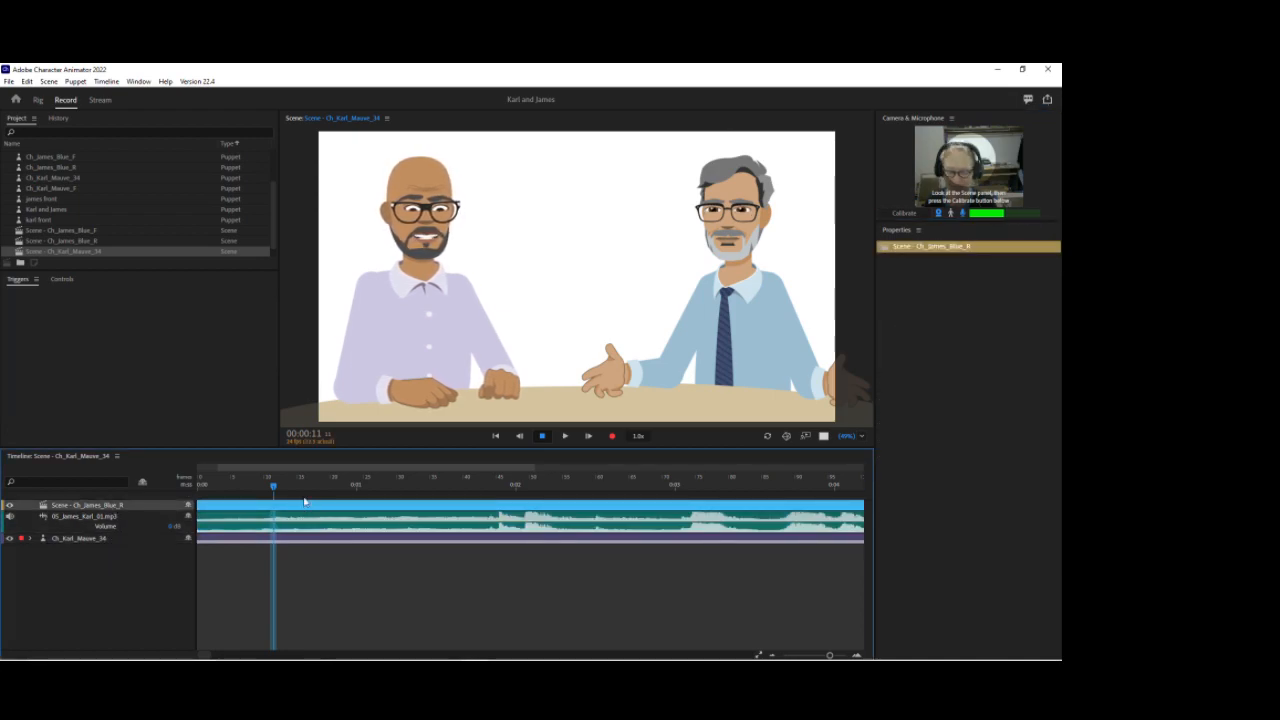
pyautogui.press('Delete')
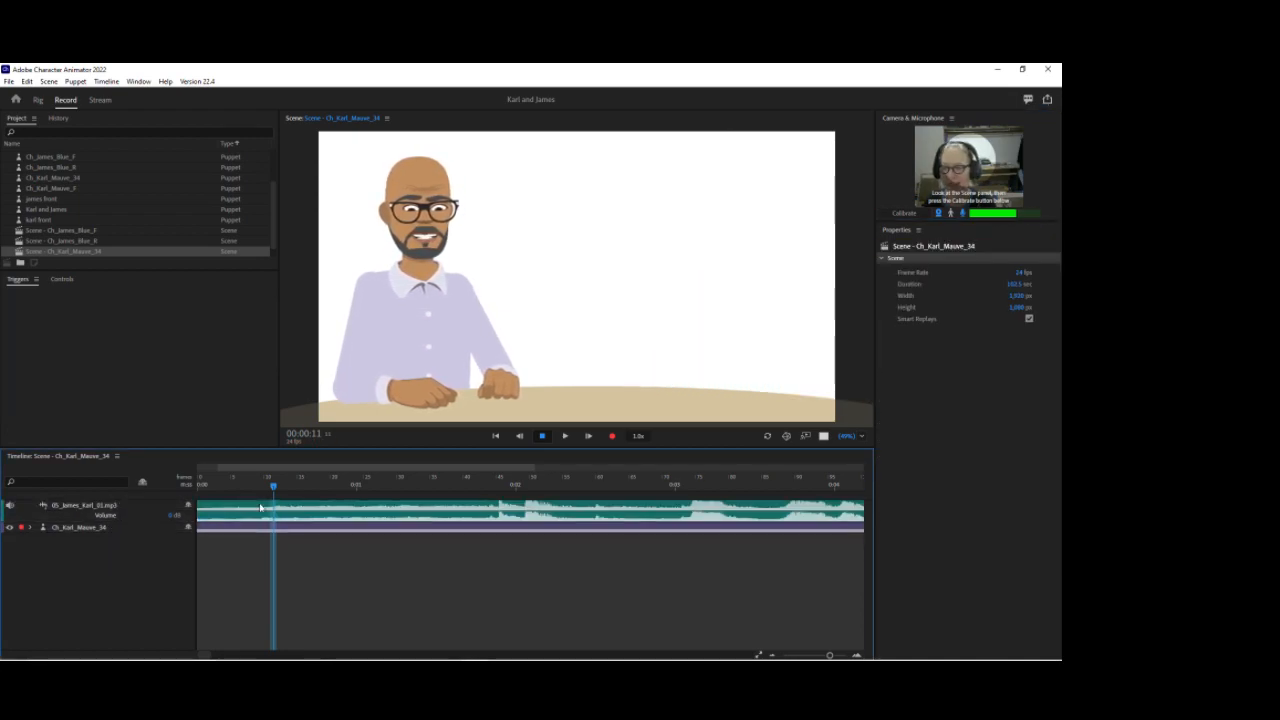
# Step: Zoom and pan the scene view in on Karl's face
pyautogui.click(97, 527)
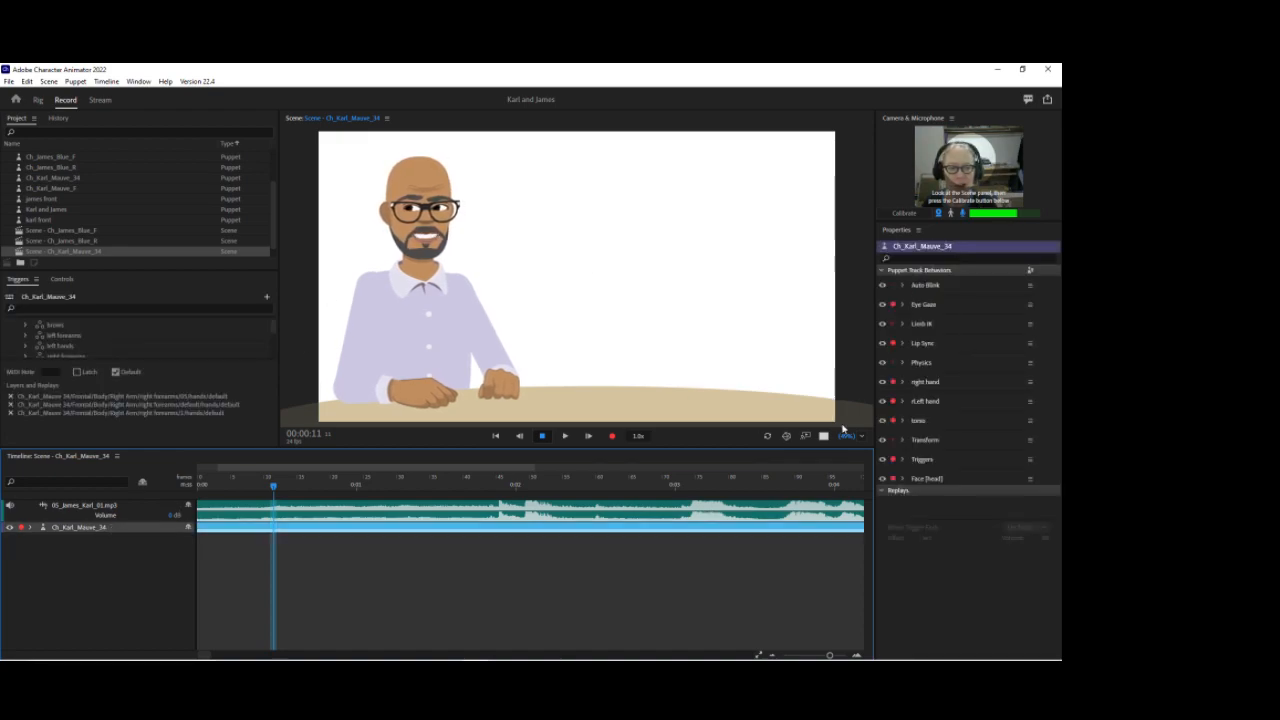
pyautogui.click(849, 436)
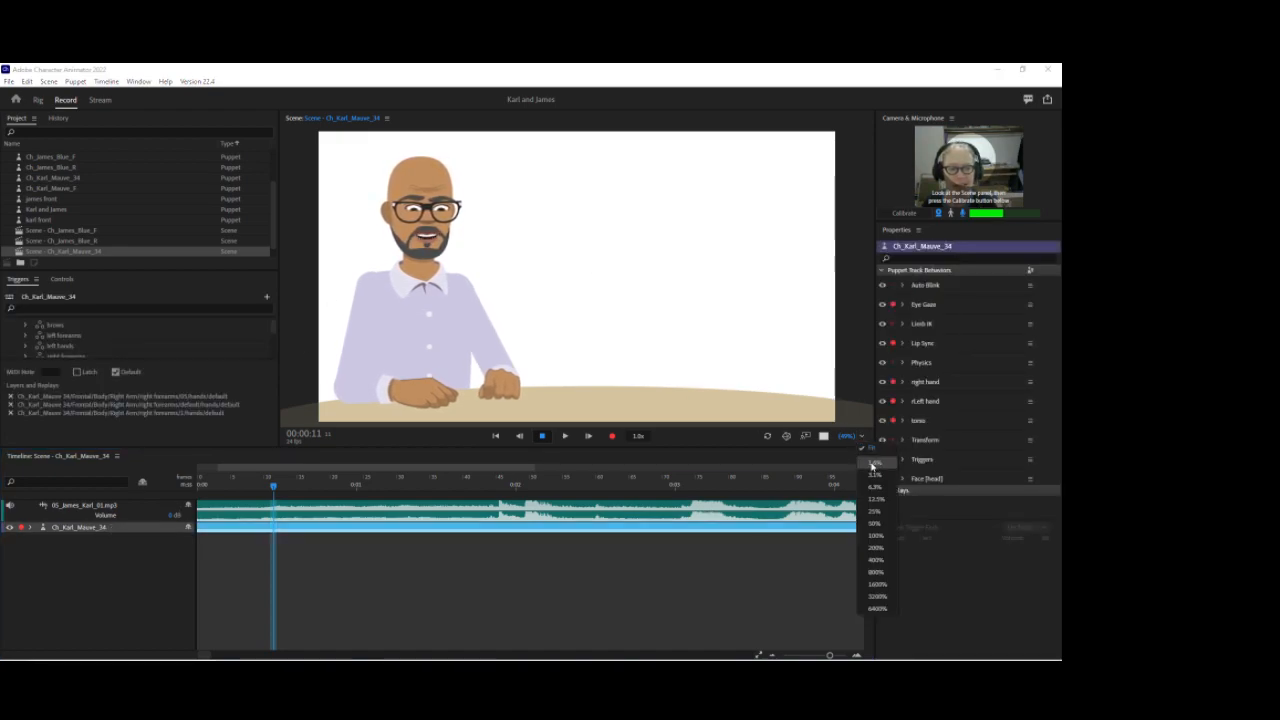
pyautogui.click(577, 292)
pyautogui.scroll(5, 577, 292)
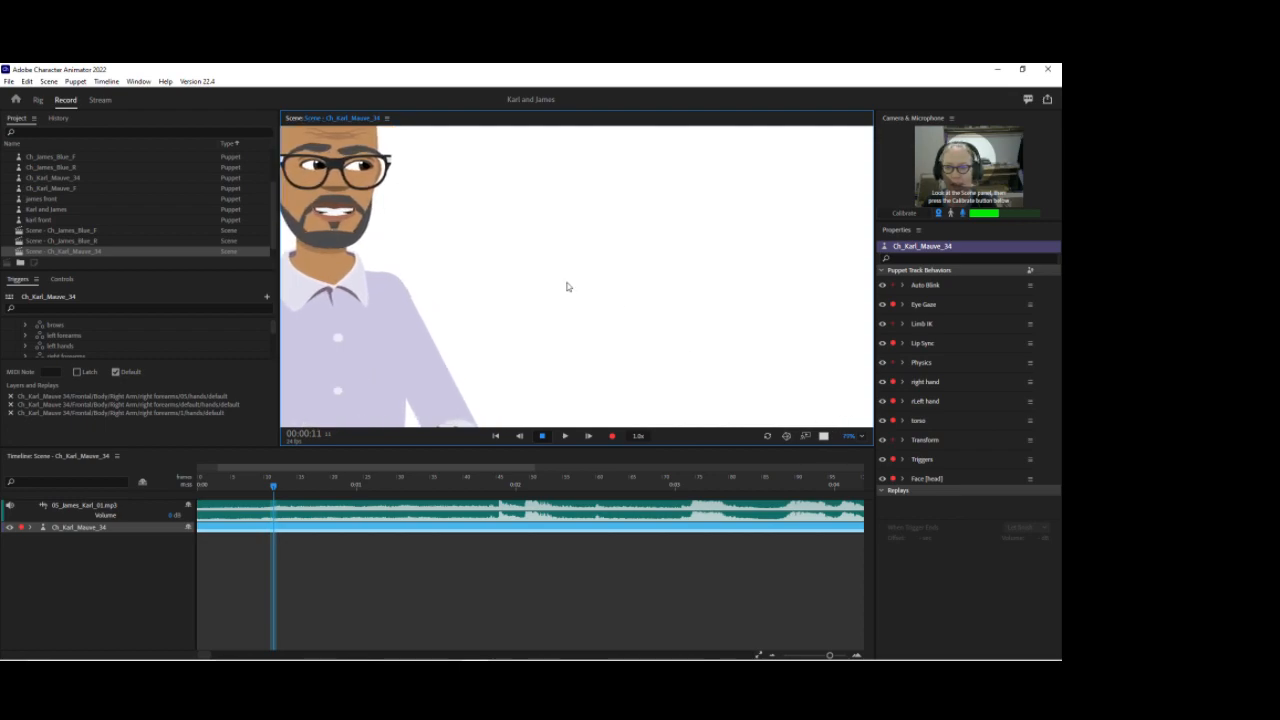
pyautogui.moveTo(338, 251); pyautogui.dragTo(447, 321)
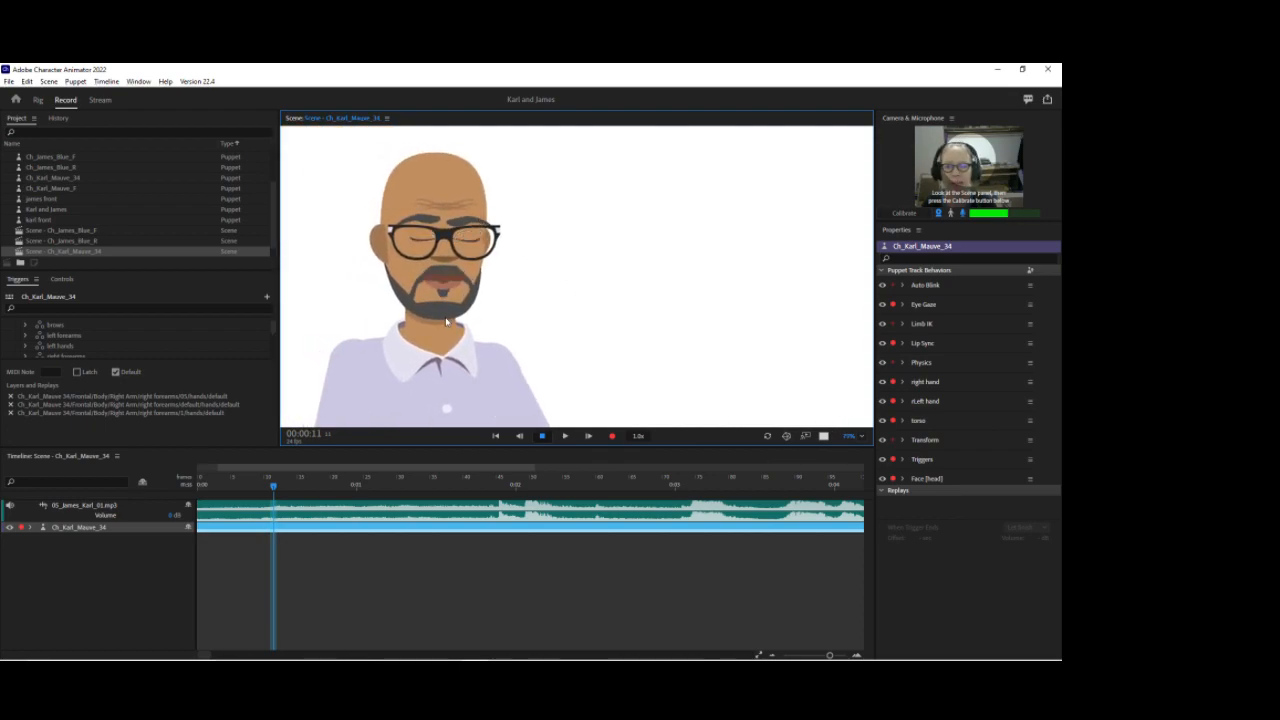
# Step: In Rig mode, add a handle in the middle of Karl's facebase layer and tag it Fixed
pyautogui.click(38, 99)
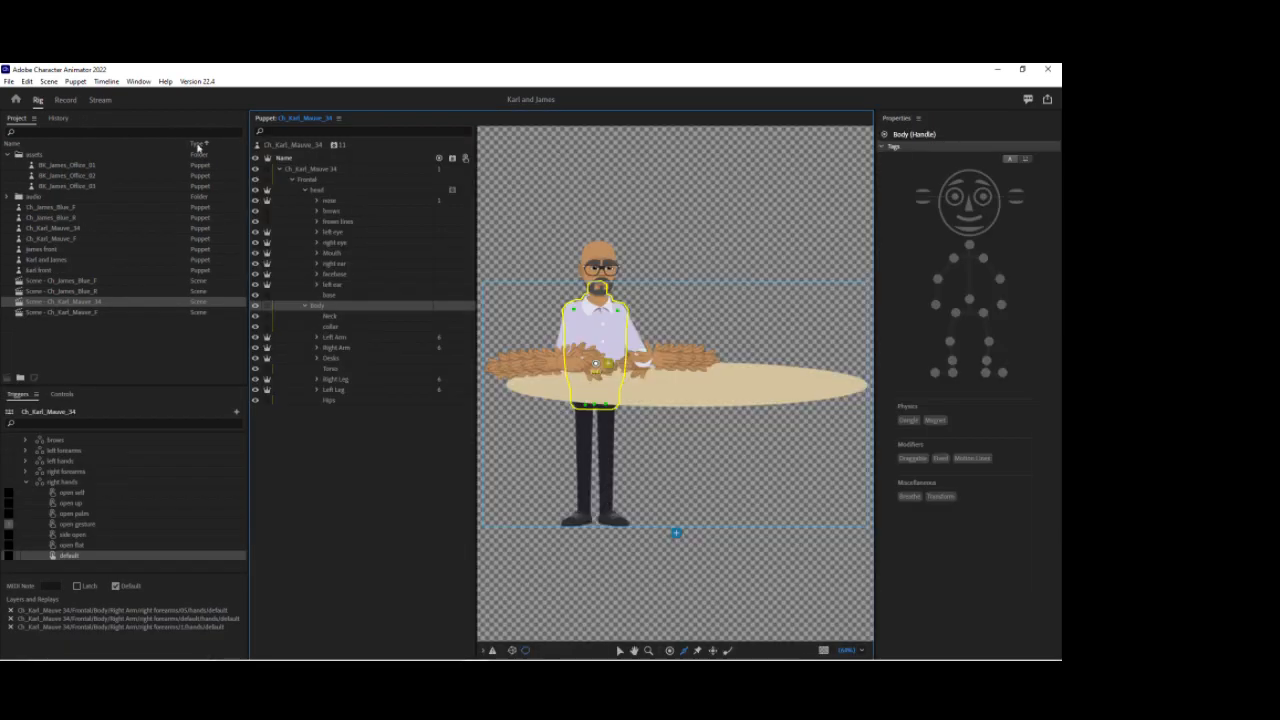
pyautogui.click(334, 274)
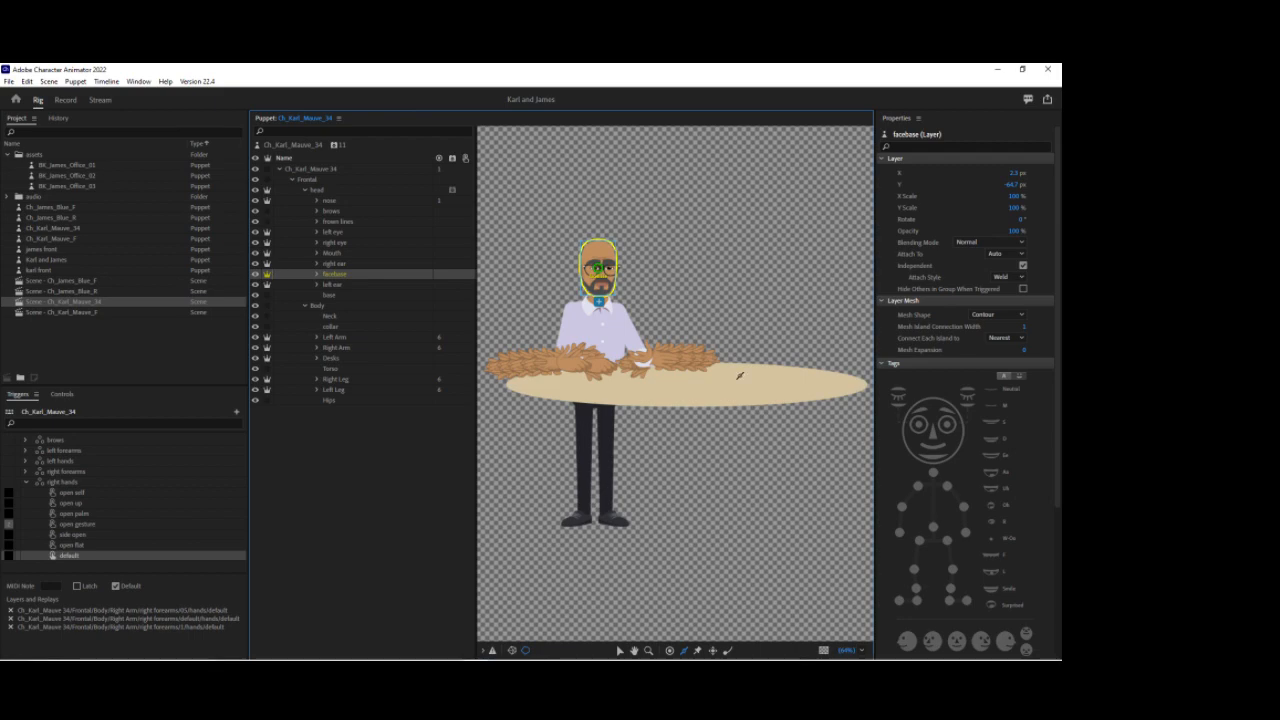
pyautogui.scroll(3, 599, 284)
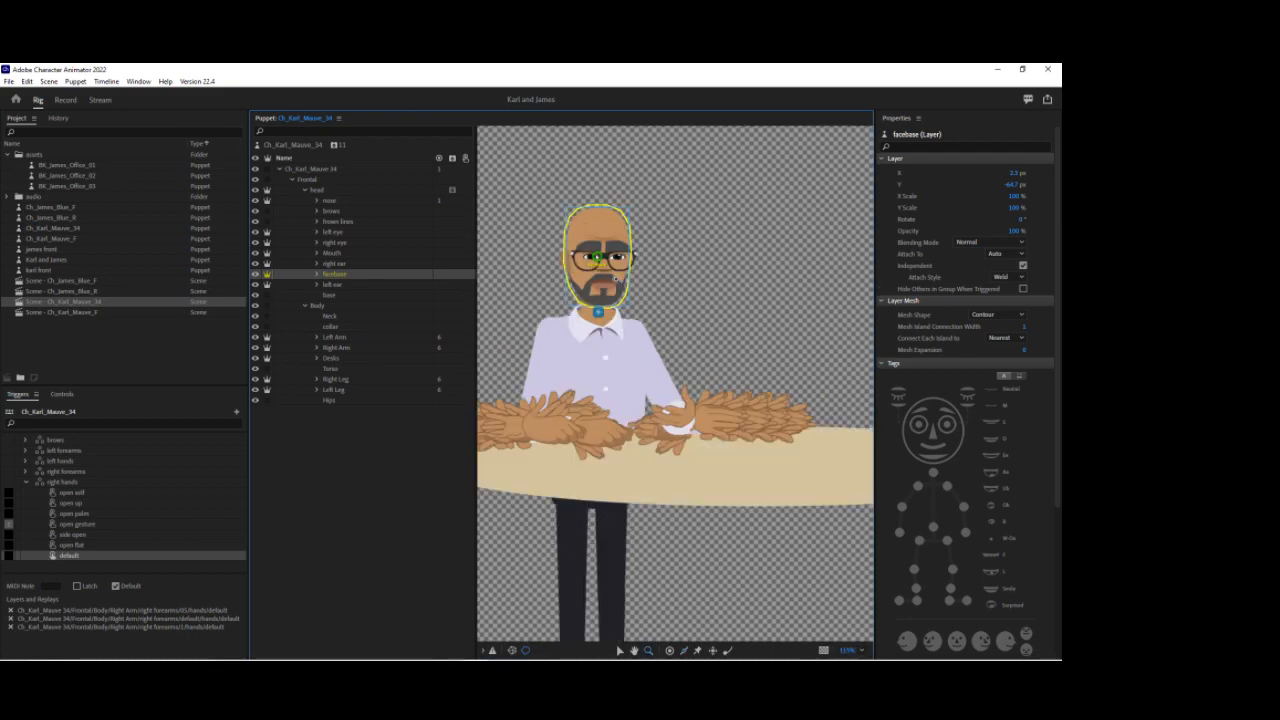
pyautogui.scroll(3, 599, 277)
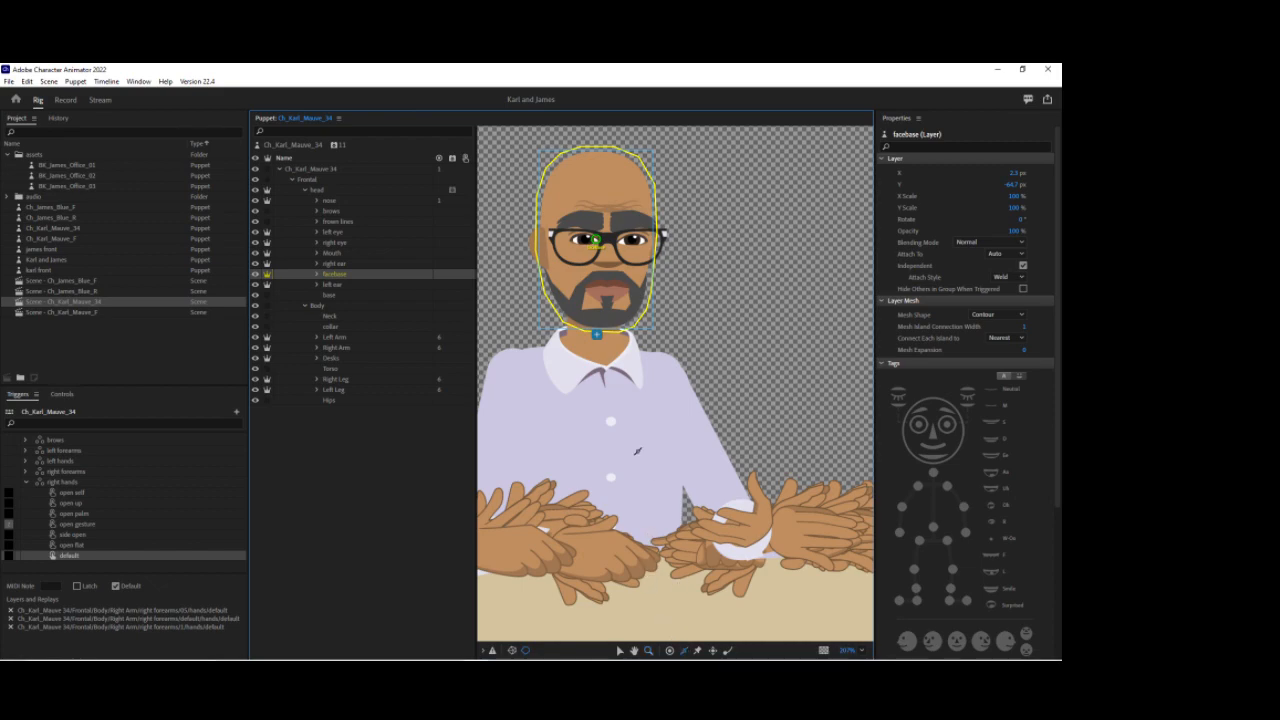
pyautogui.moveTo(610, 275); pyautogui.dragTo(640, 276)
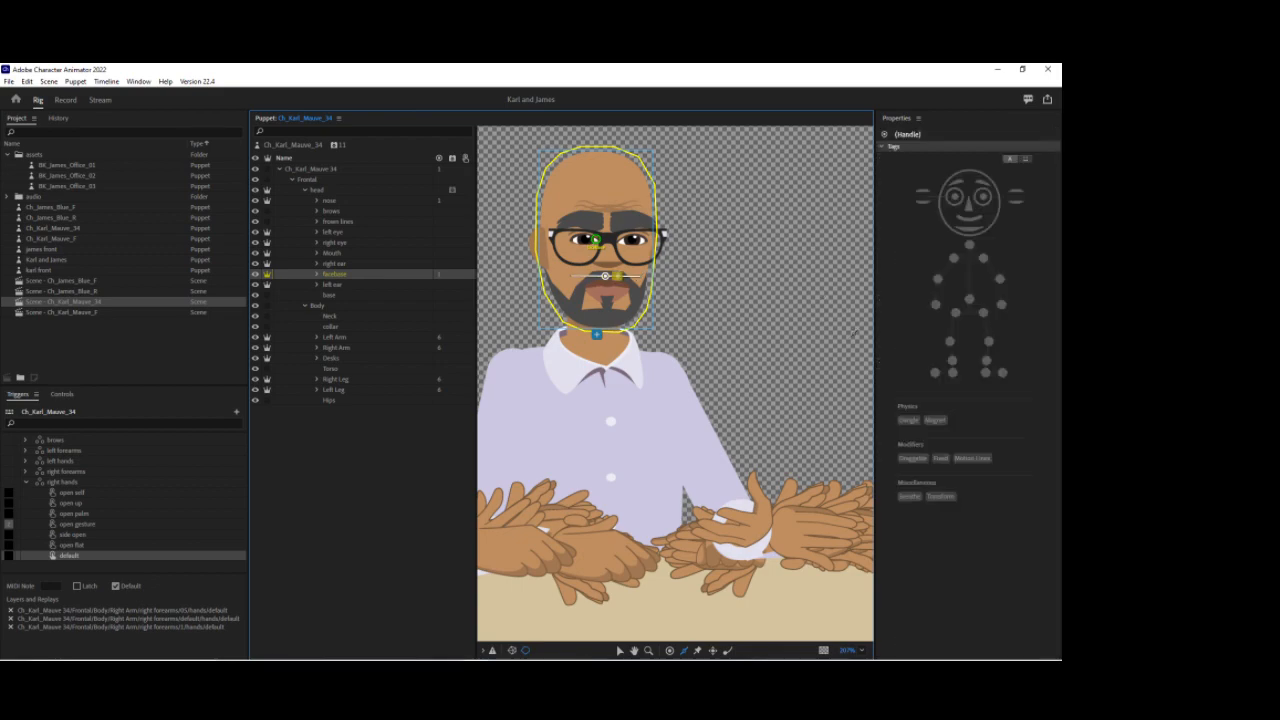
pyautogui.click(941, 458)
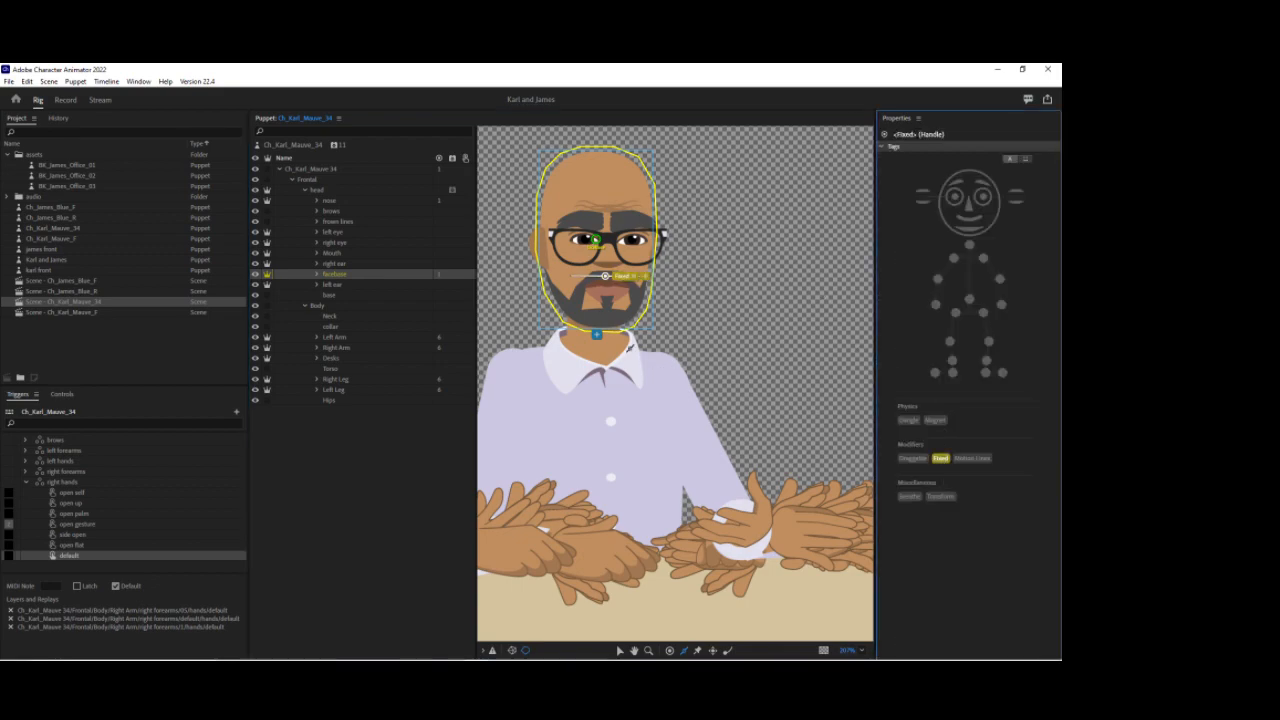
# Step: Add a handle on Karl's chin, tag it Jaw, and return to Record mode
pyautogui.click(603, 307)
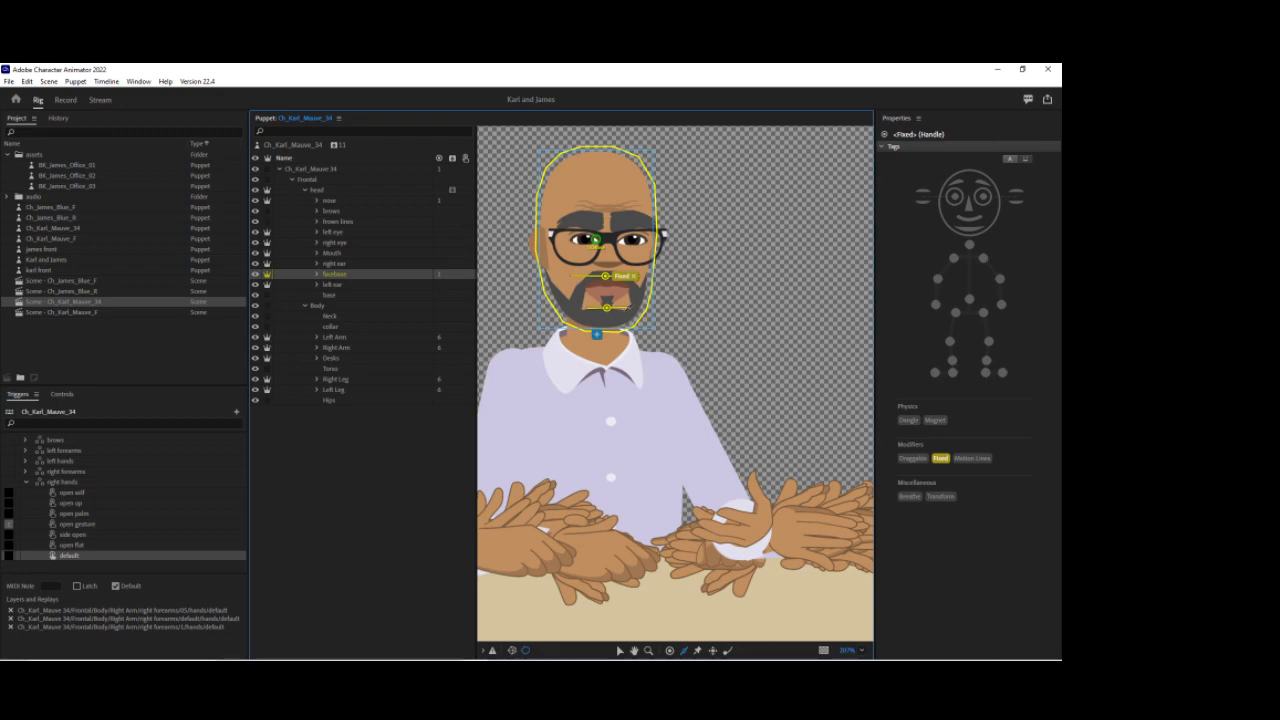
pyautogui.moveTo(628, 308); pyautogui.dragTo(629, 308)
pyautogui.click(969, 232)
pyautogui.click(969, 231)
pyautogui.click(65, 100)
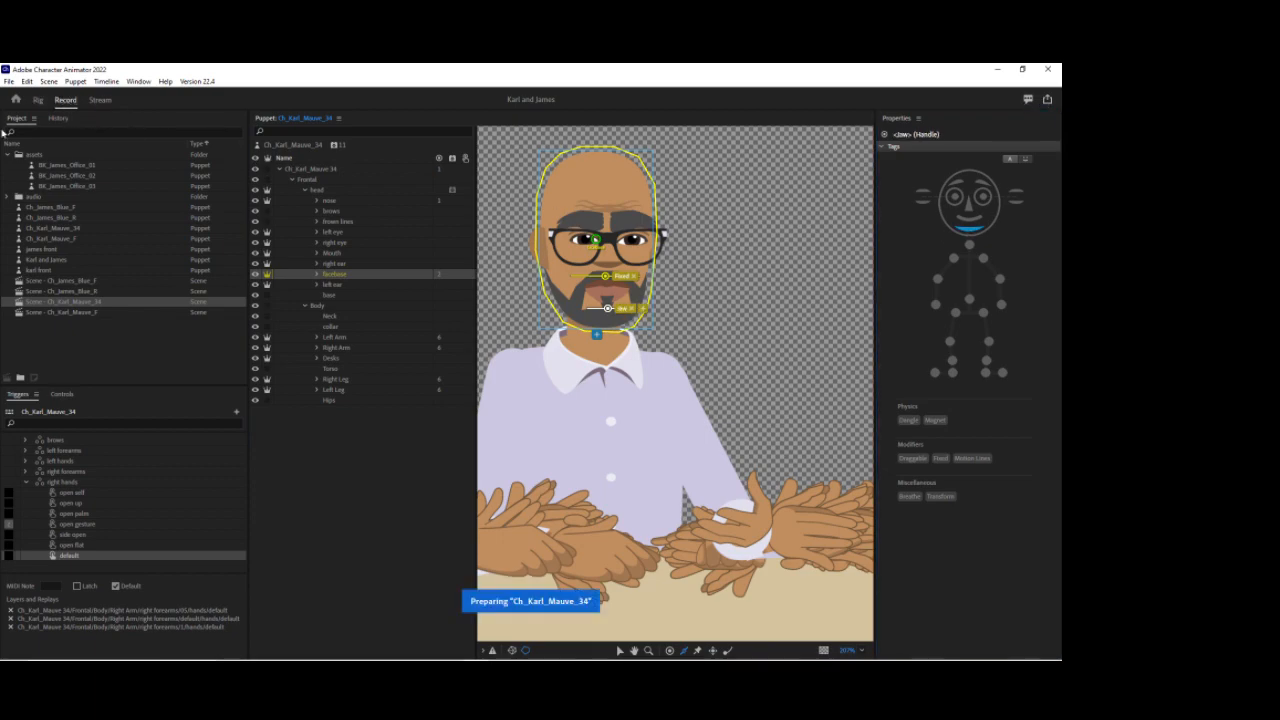
# Step: Compute a lip sync take for Karl from the scene audio and transcript
pyautogui.press('space')
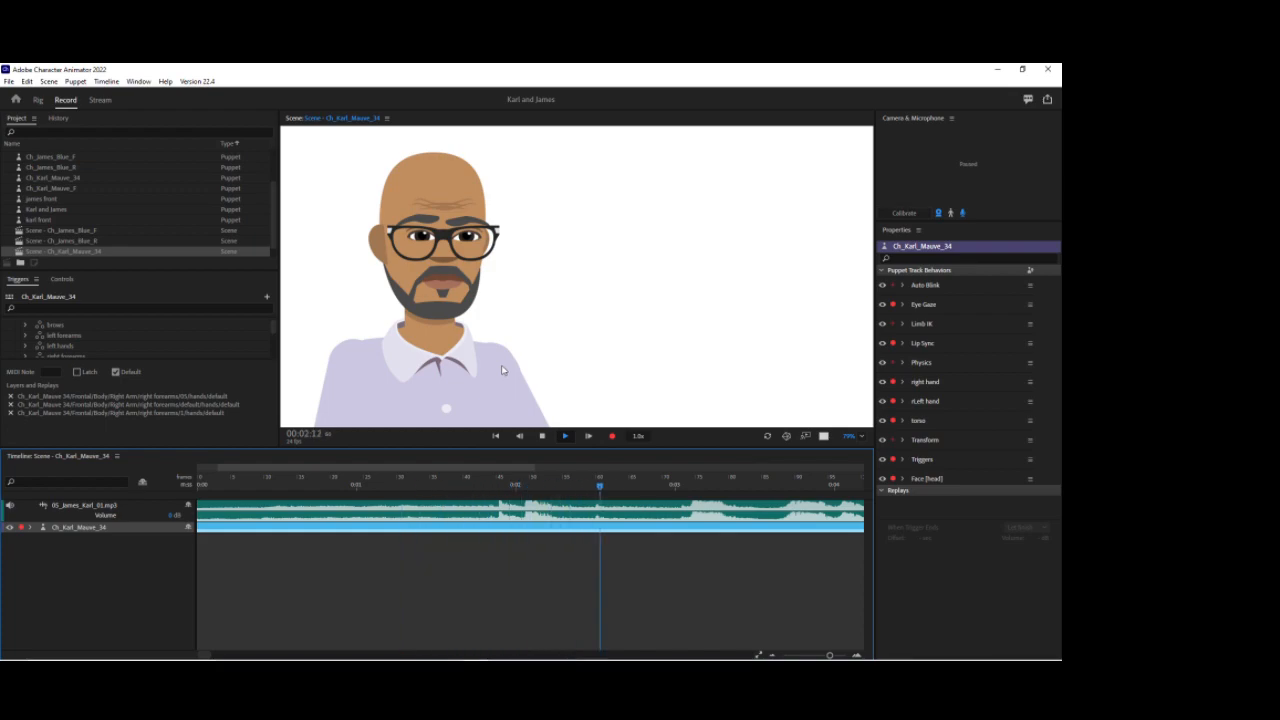
pyautogui.press('space')
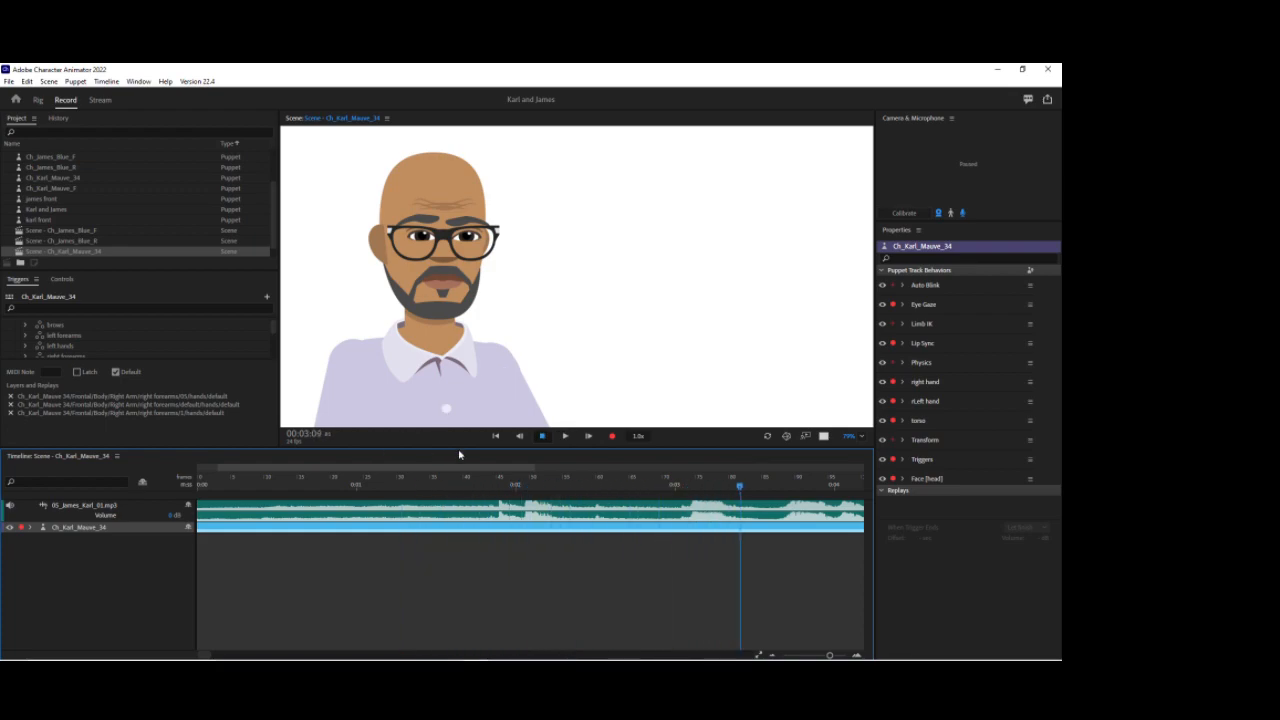
pyautogui.click(514, 507)
pyautogui.click(487, 529)
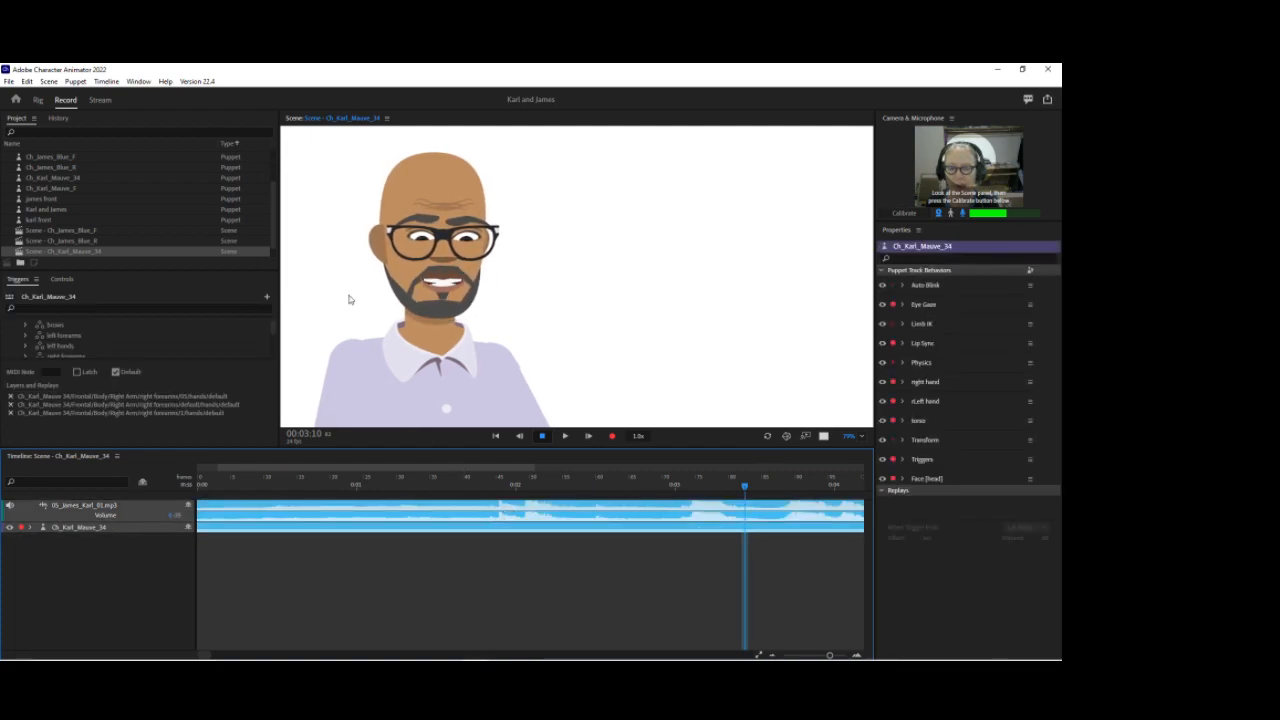
pyautogui.click(48, 81)
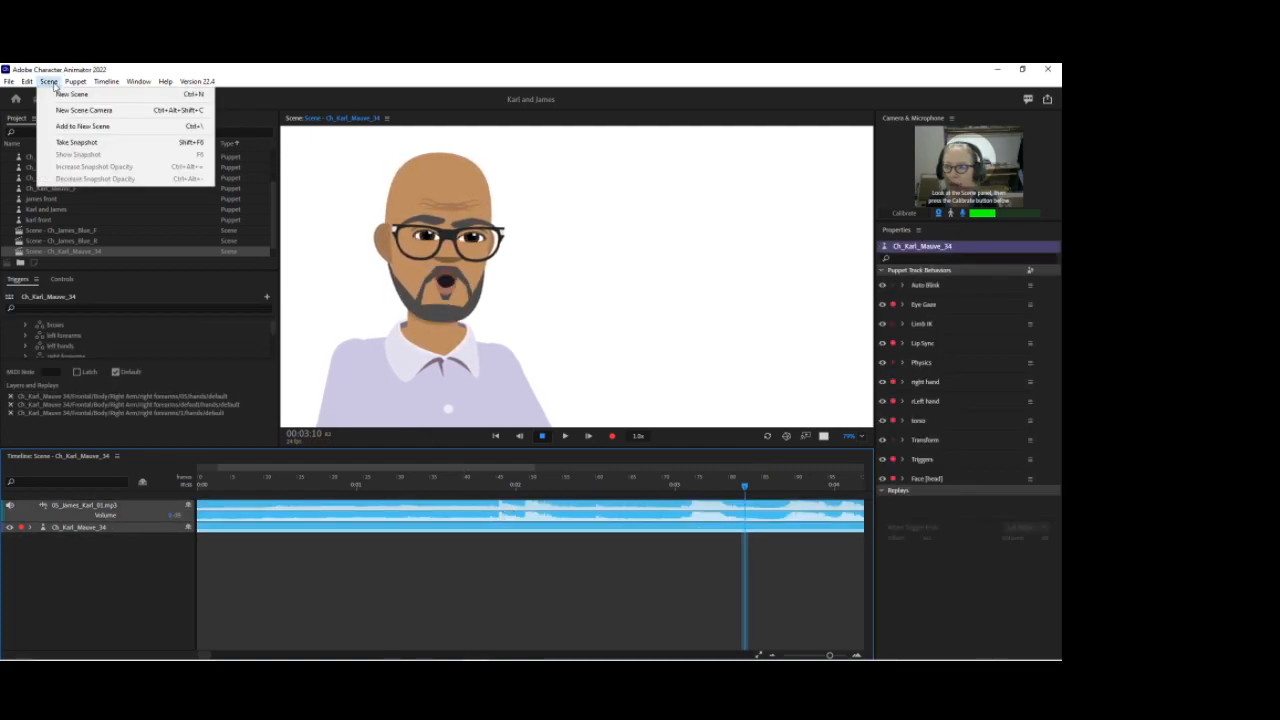
pyautogui.moveTo(106, 81)
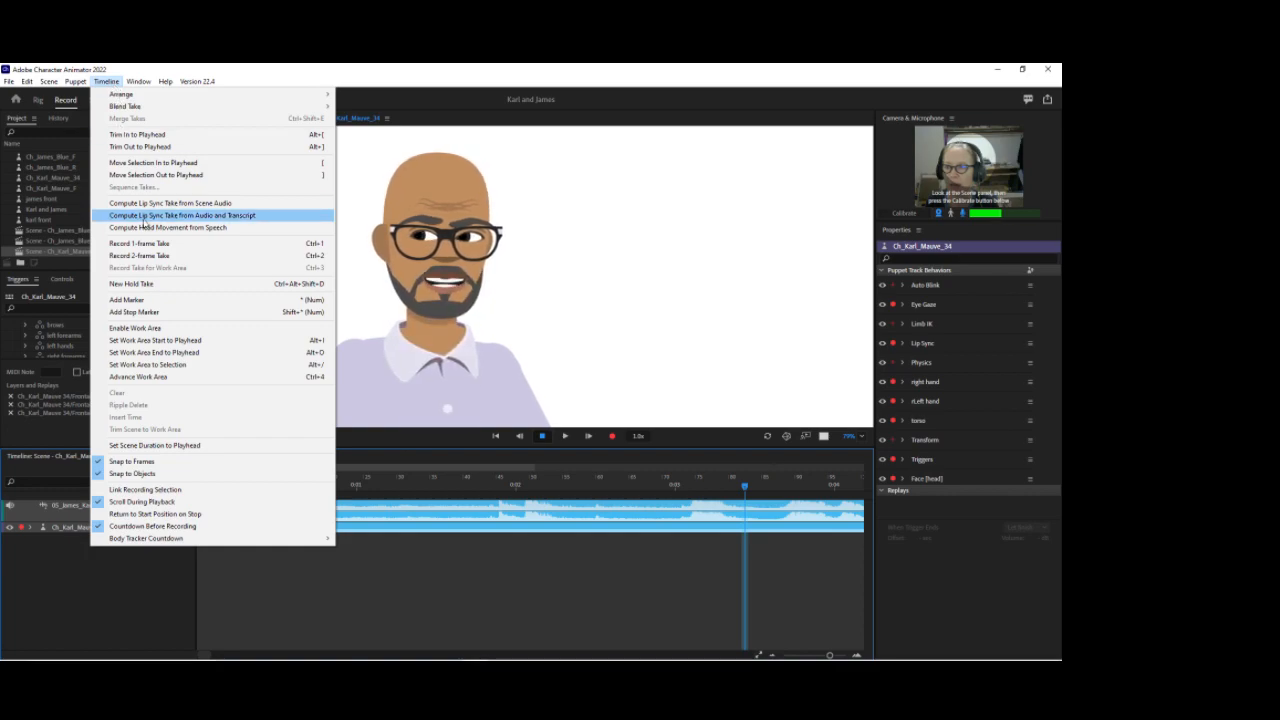
pyautogui.click(150, 217)
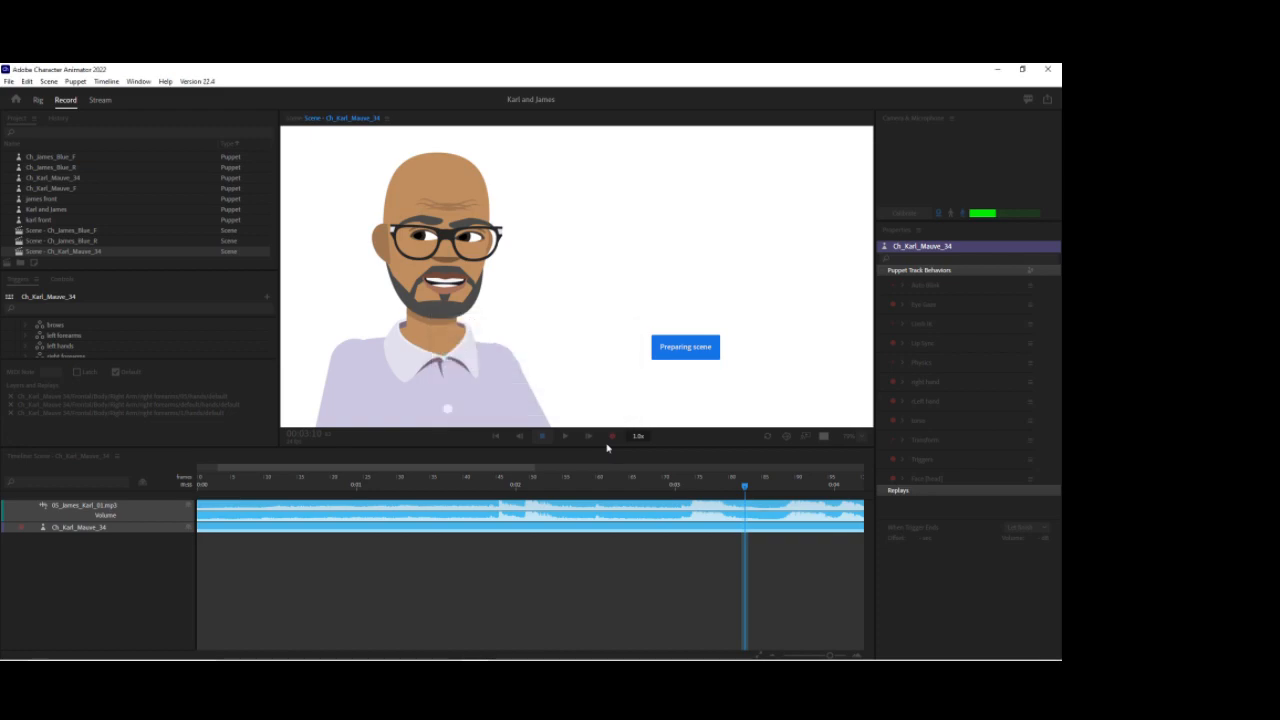
# Step: Expand the Karl puppet track and play back the computed lip sync take to review it
pyautogui.click(392, 480)
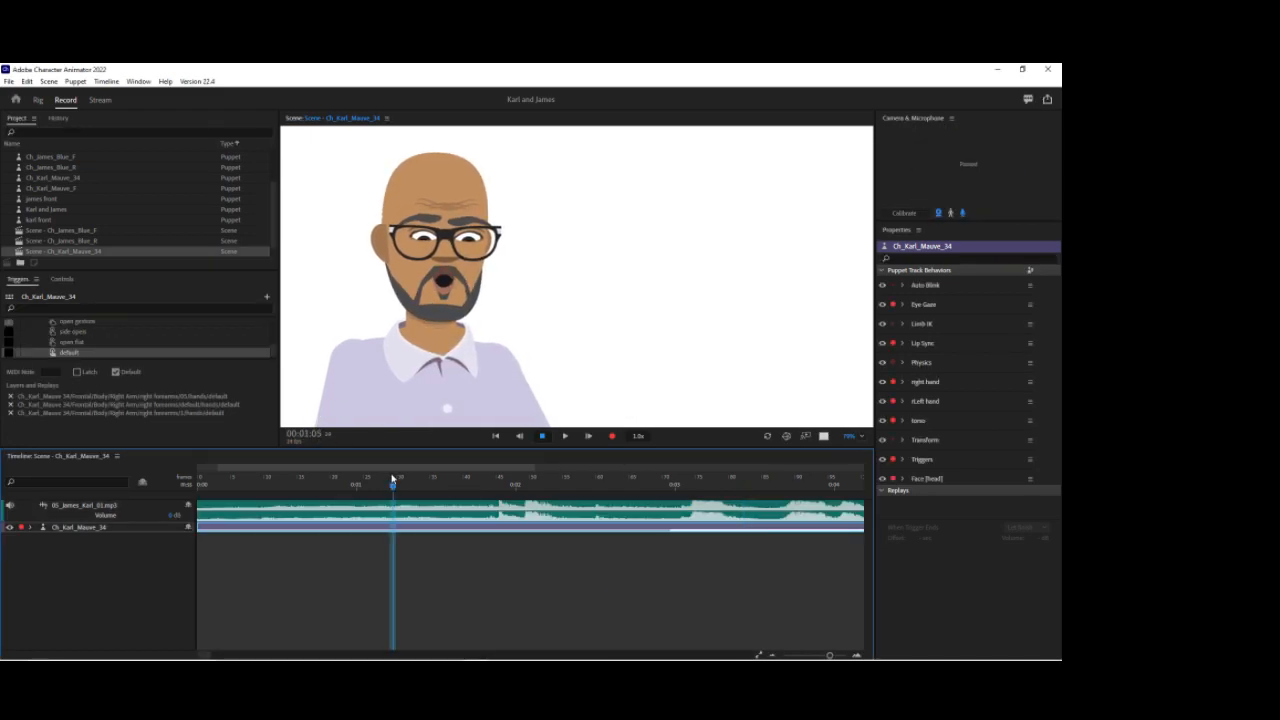
pyautogui.press('space')
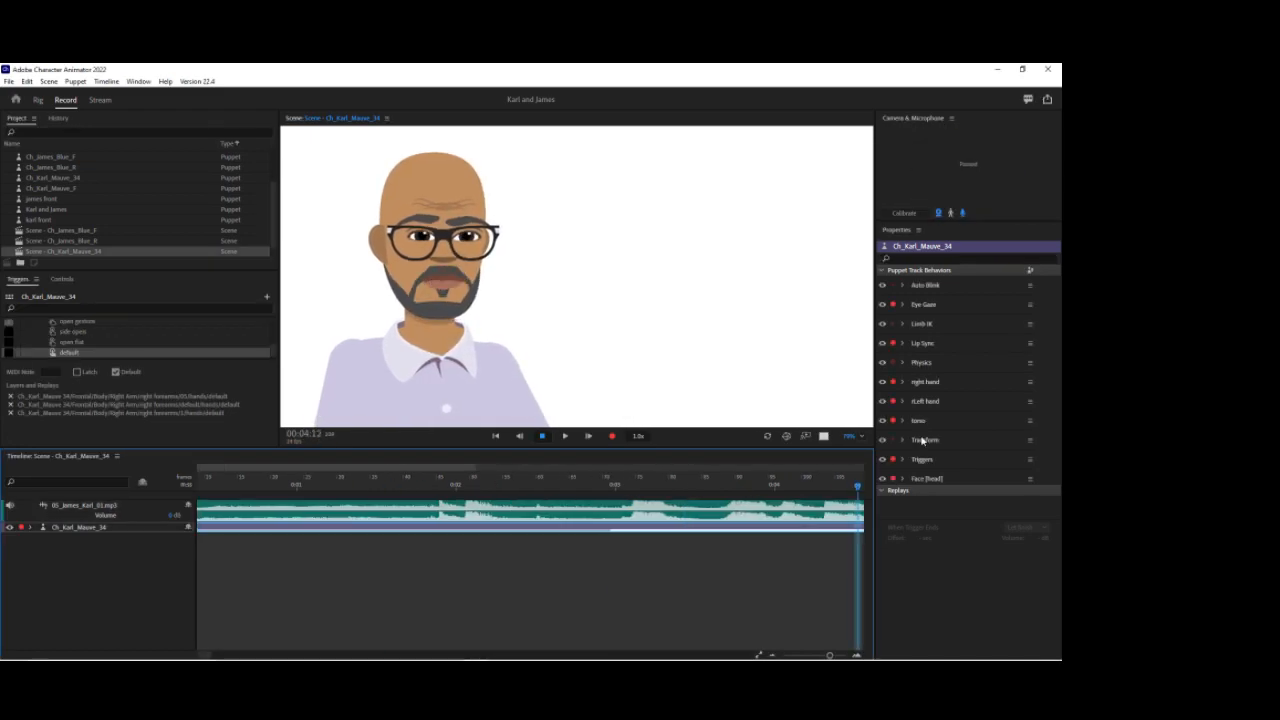
pyautogui.press('space')
pyautogui.click(31, 527)
pyautogui.moveTo(555, 538); pyautogui.dragTo(178, 549)
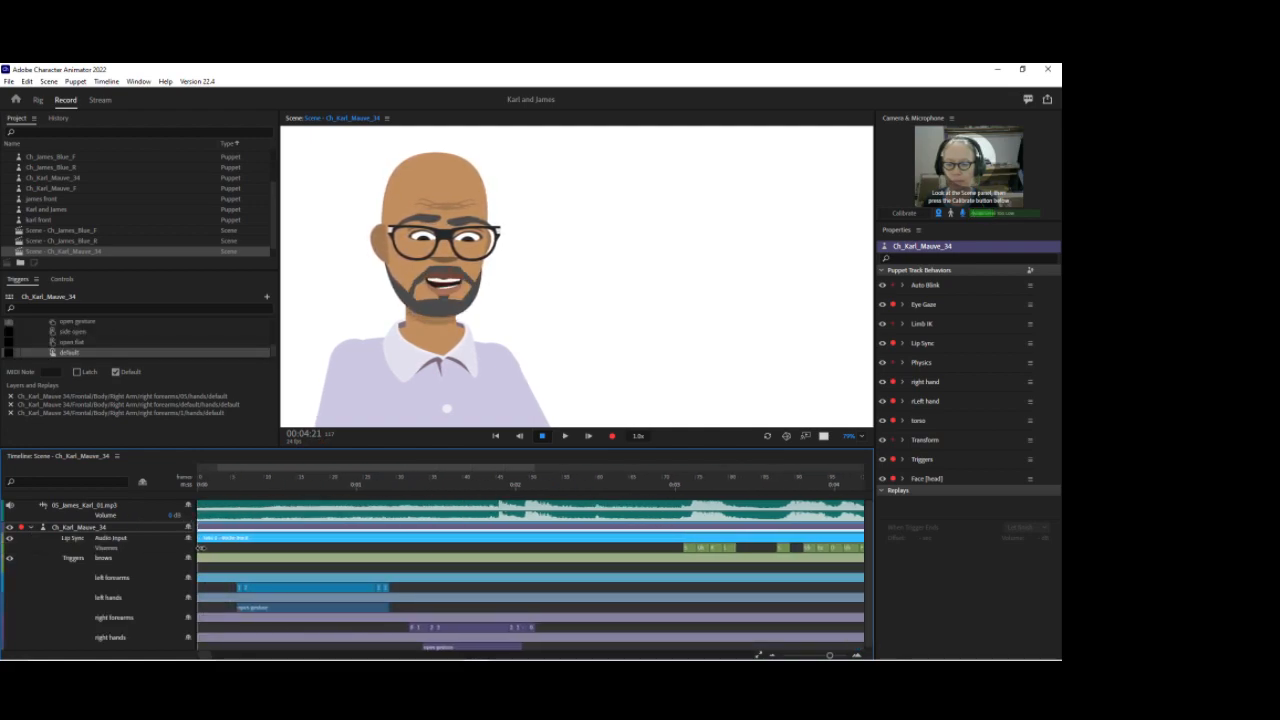
pyautogui.click(669, 485)
pyautogui.press('space')
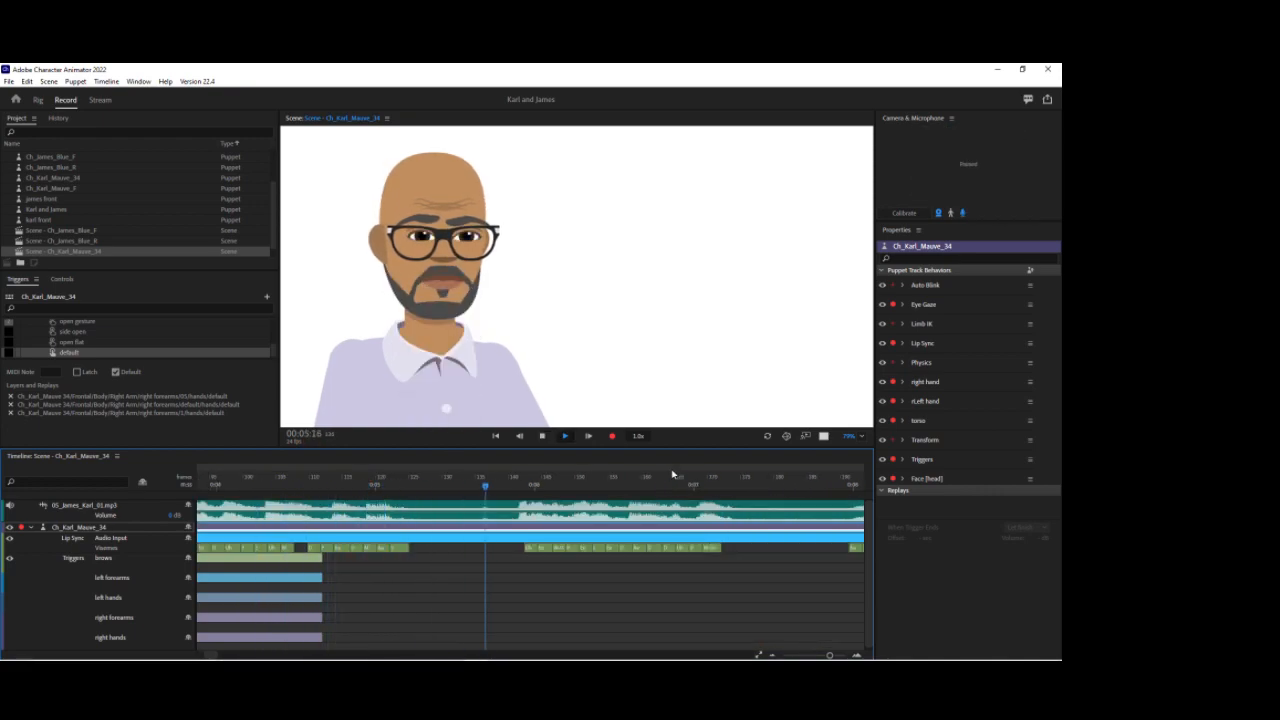
pyautogui.press('space')
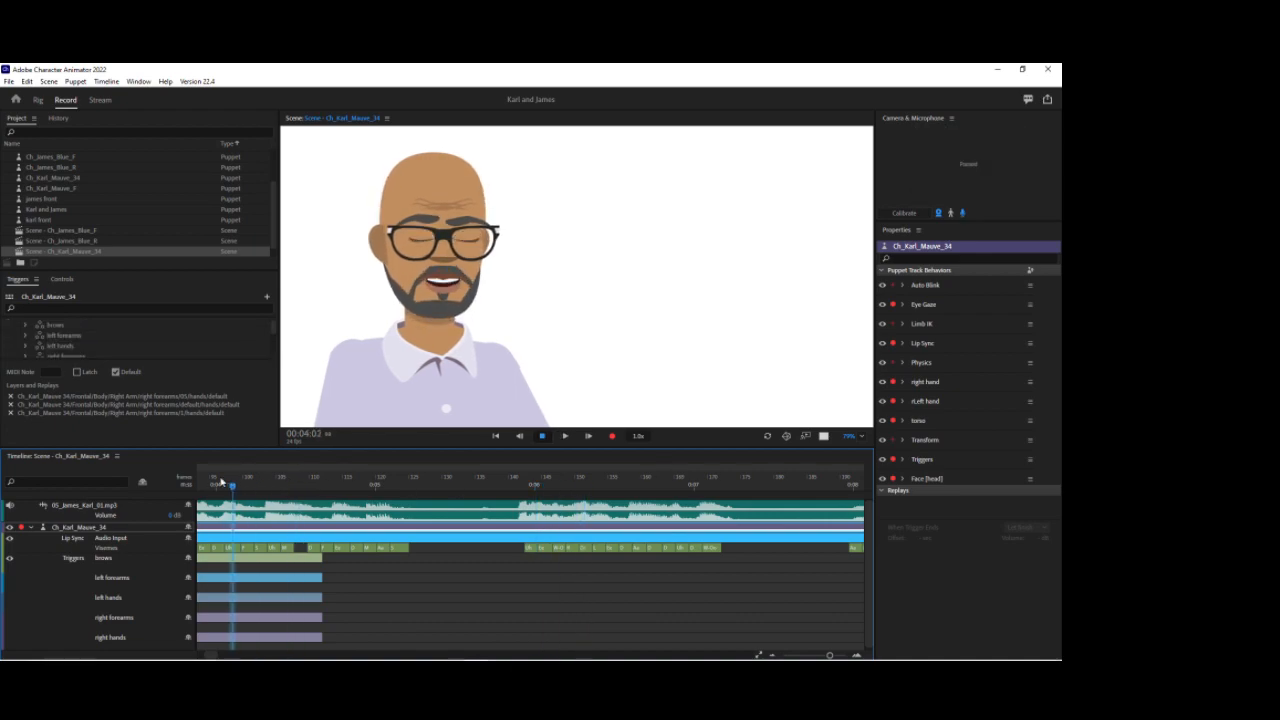
pyautogui.moveTo(200, 485); pyautogui.dragTo(656, 494)
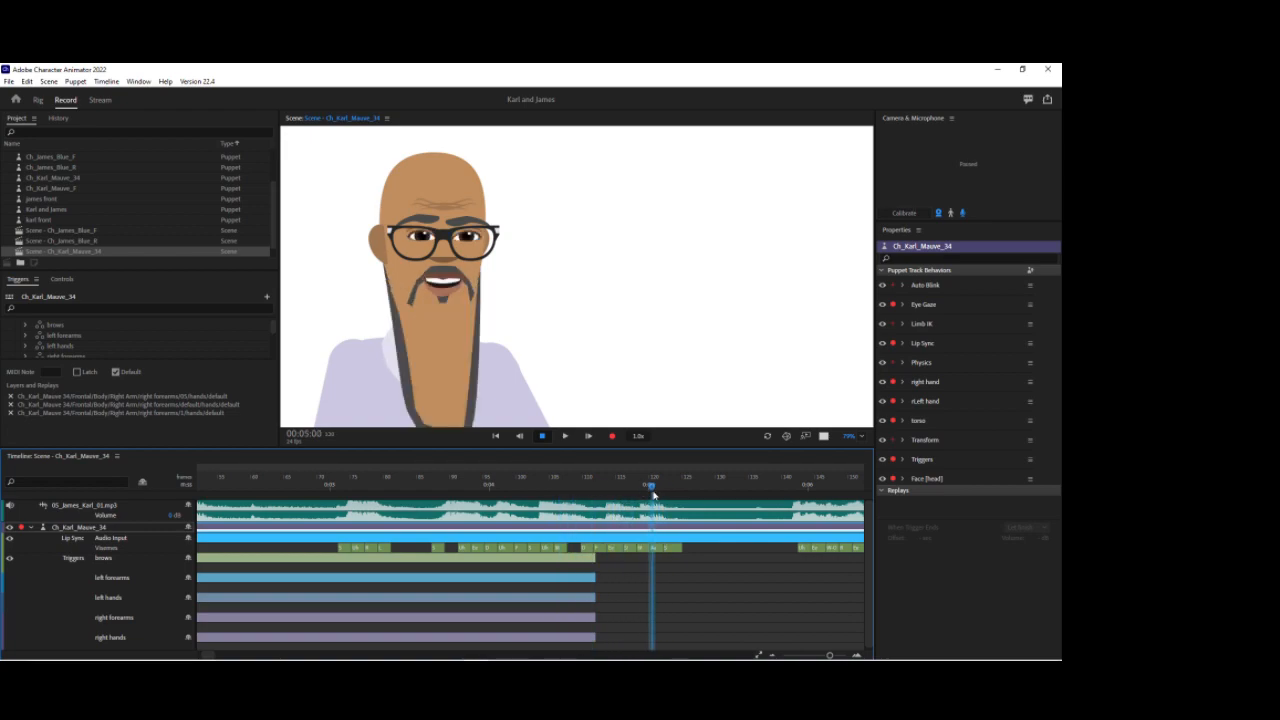
pyautogui.moveTo(652, 488)
pyautogui.mouseDown()
pyautogui.moveTo(364, 482)
pyautogui.moveTo(657, 485)
pyautogui.mouseUp()
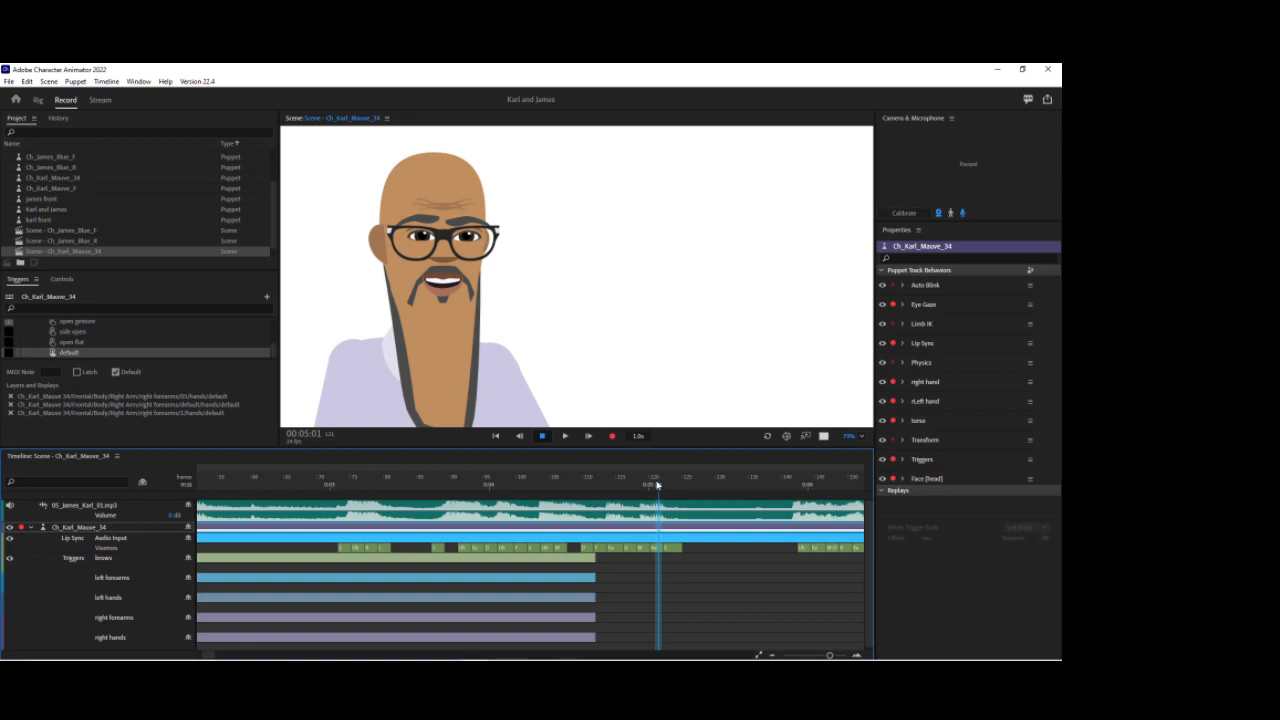
# Step: Expand the Lip Sync behaviour and its Manual Jaw Adjustment settings
pyautogui.click(904, 344)
pyautogui.click(904, 344)
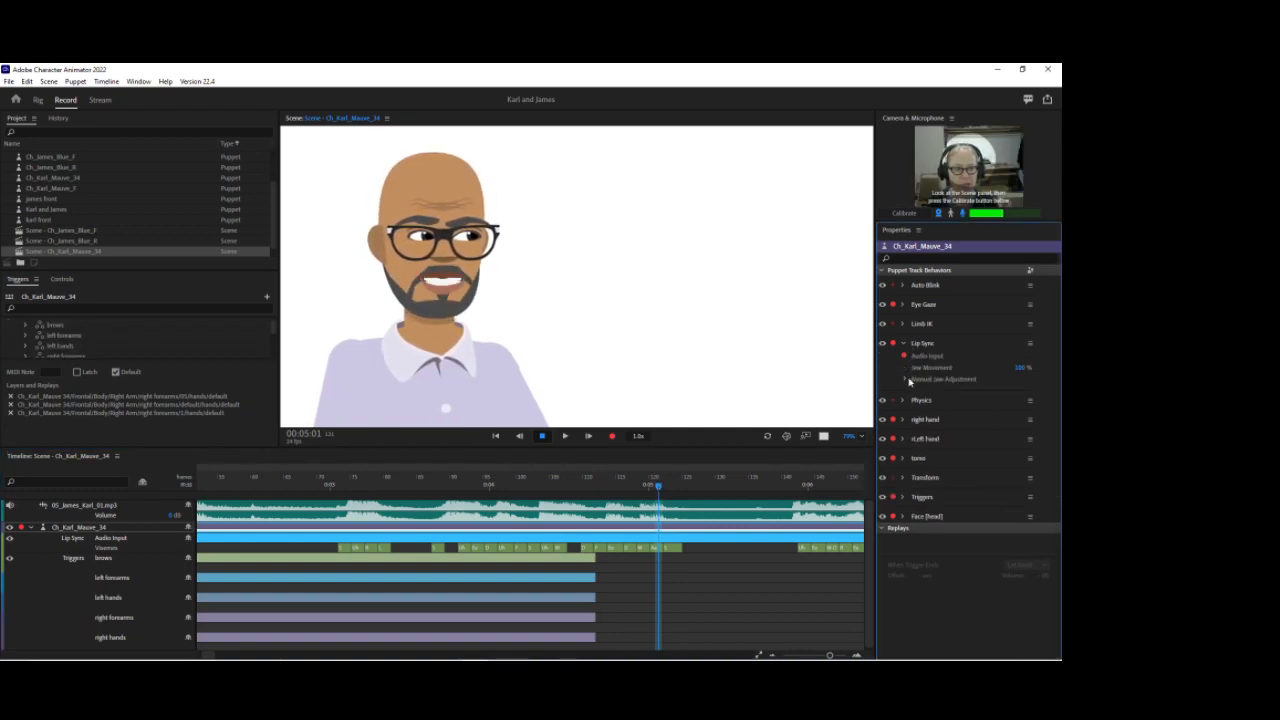
pyautogui.click(906, 380)
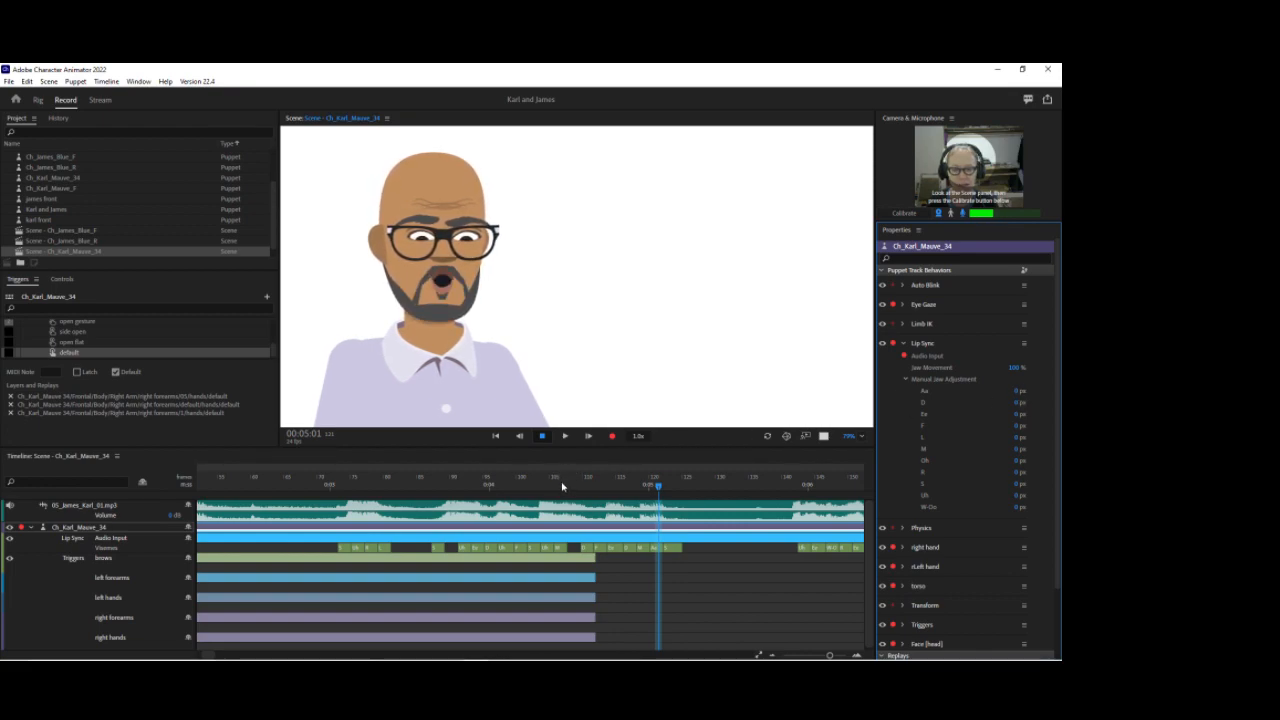
# Step: Lower the Aa viseme's jaw offset in Karl's Manual Jaw Adjustment settings
pyautogui.click(963, 214)
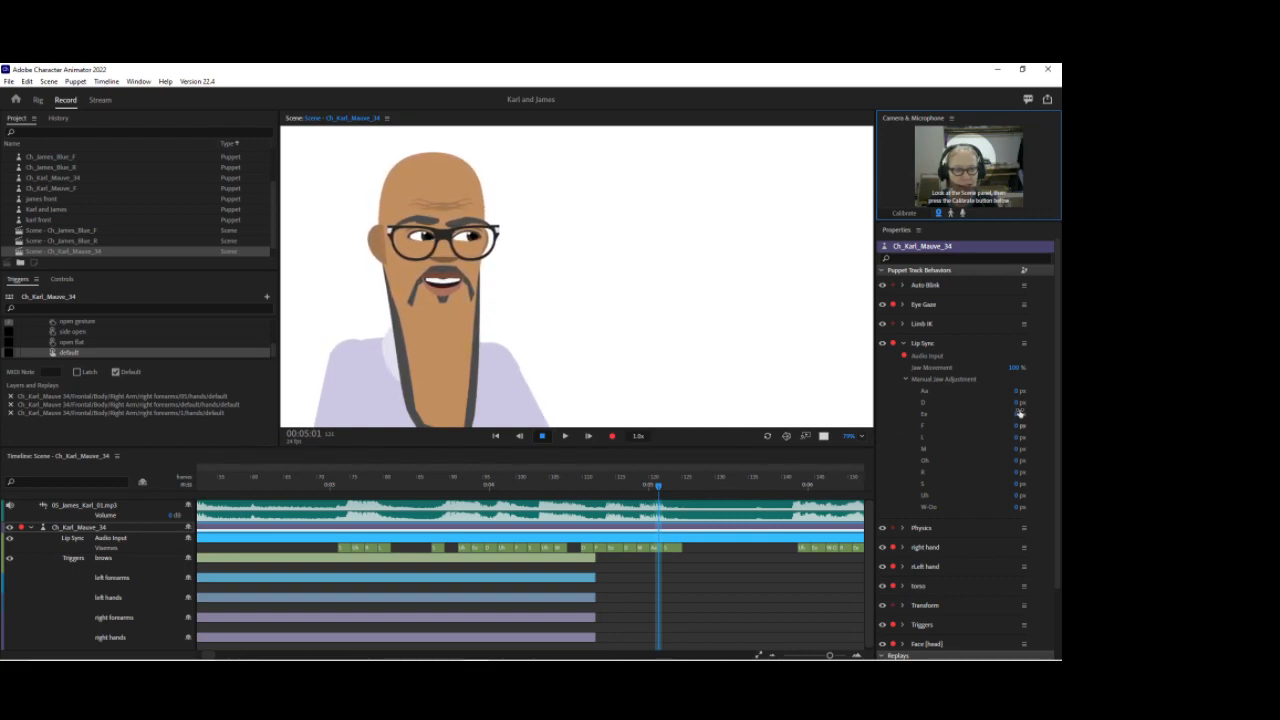
pyautogui.moveTo(1017, 393); pyautogui.dragTo(1011, 431)
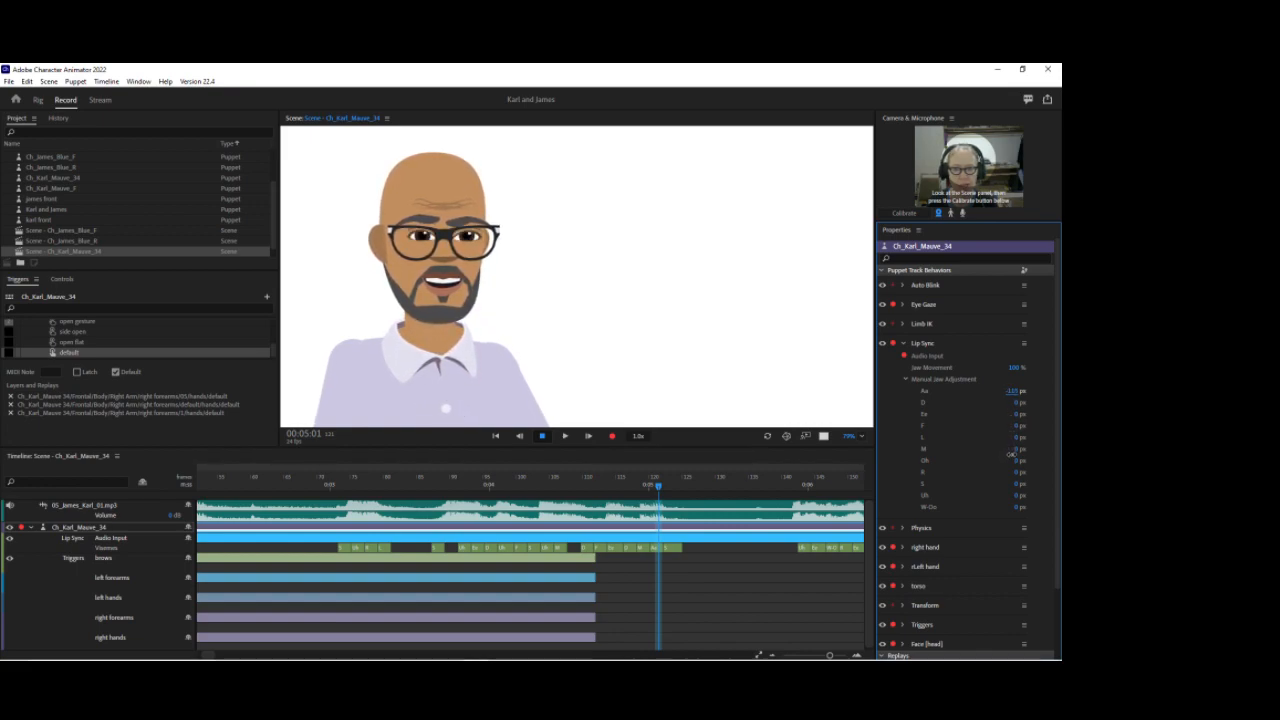
pyautogui.moveTo(1011, 455); pyautogui.dragTo(1011, 456)
pyautogui.moveTo(314, 481); pyautogui.dragTo(345, 460)
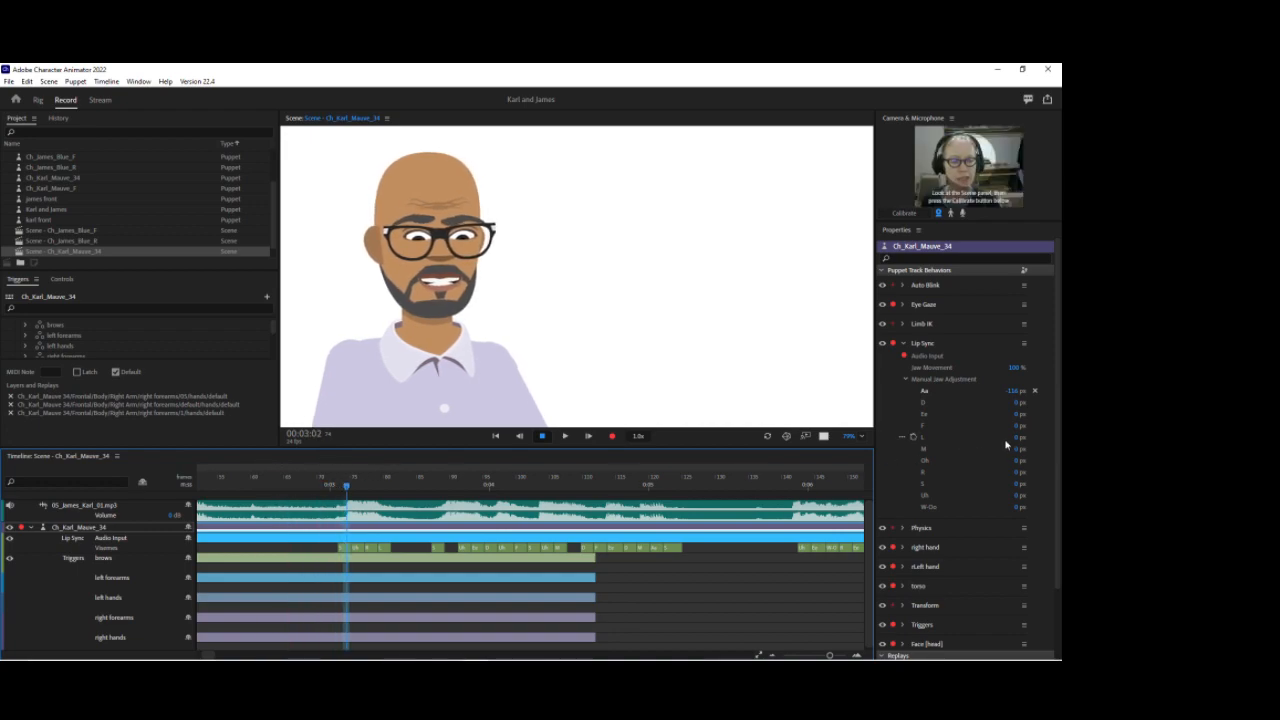
# Step: Set the S viseme's jaw adjustment to -2 px
pyautogui.click(1019, 483)
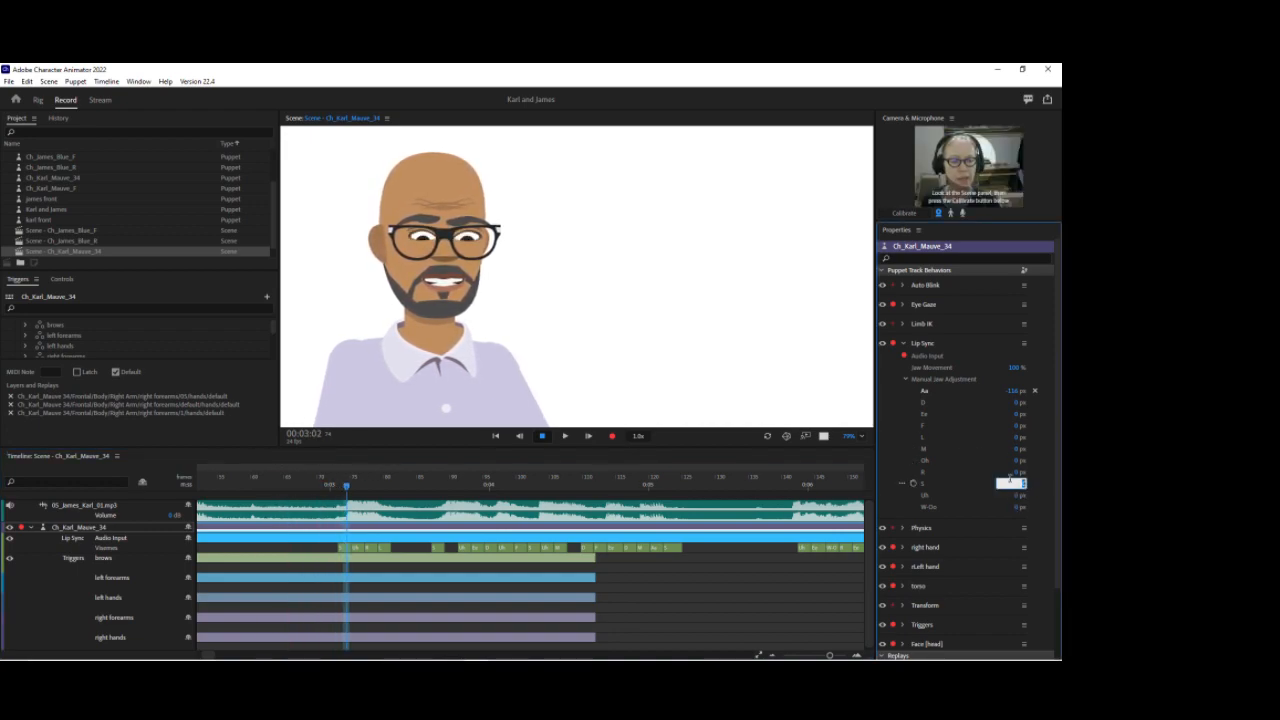
pyautogui.write('-2')
pyautogui.press('Return')
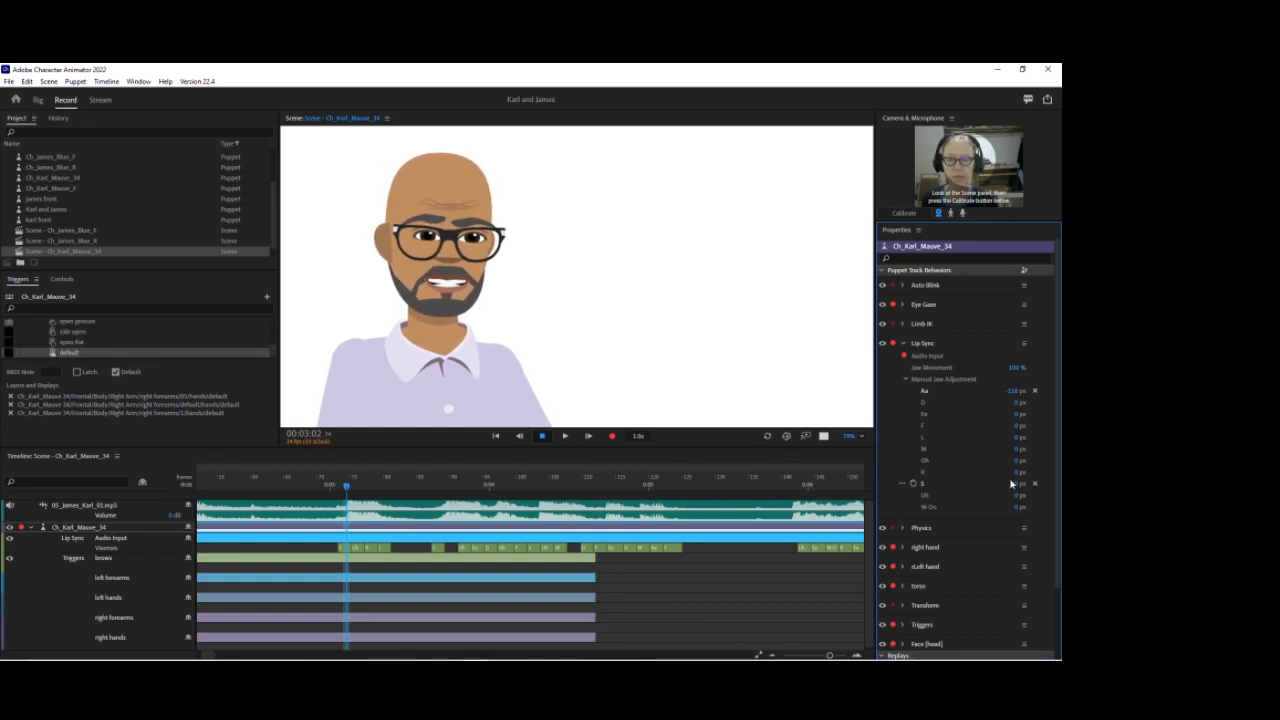
pyautogui.click(1016, 485)
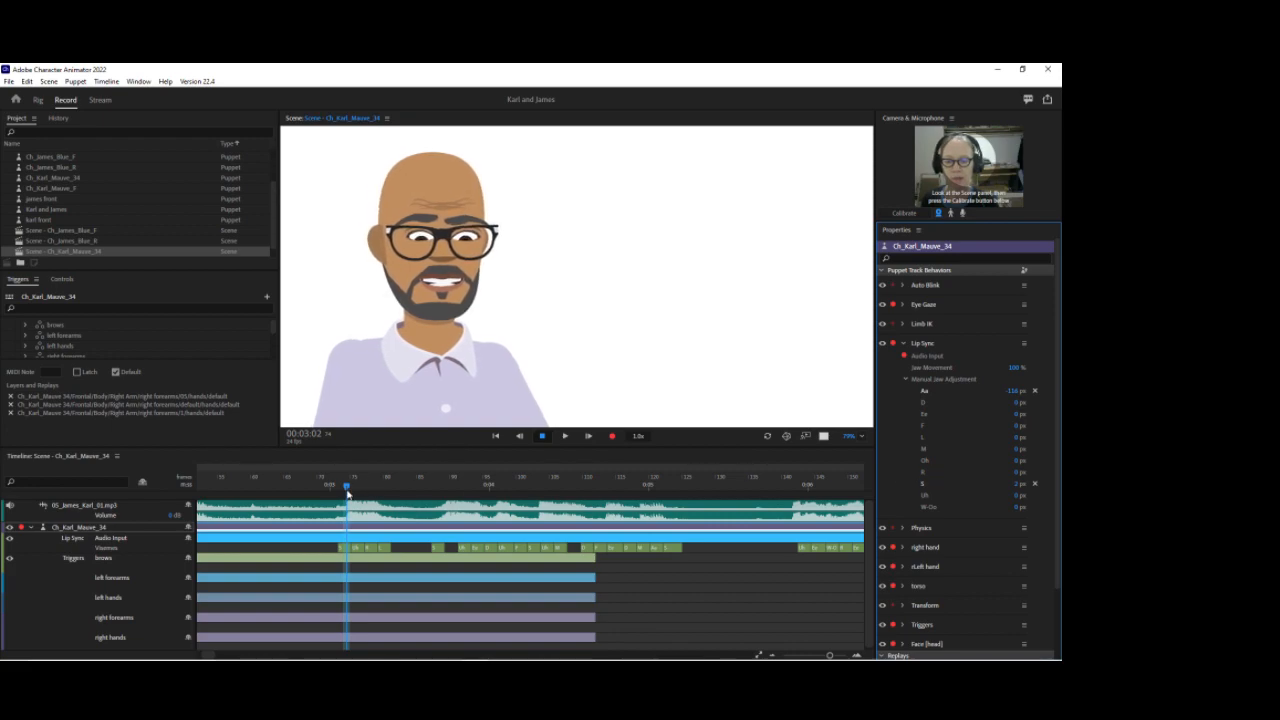
# Step: Move to the next mouth shape and nudge the Uh viseme's jaw adjustment to a small positive offset
pyautogui.click(353, 487)
pyautogui.moveTo(358, 492)
pyautogui.mouseDown()
pyautogui.moveTo(314, 489)
pyautogui.moveTo(361, 487)
pyautogui.mouseUp()
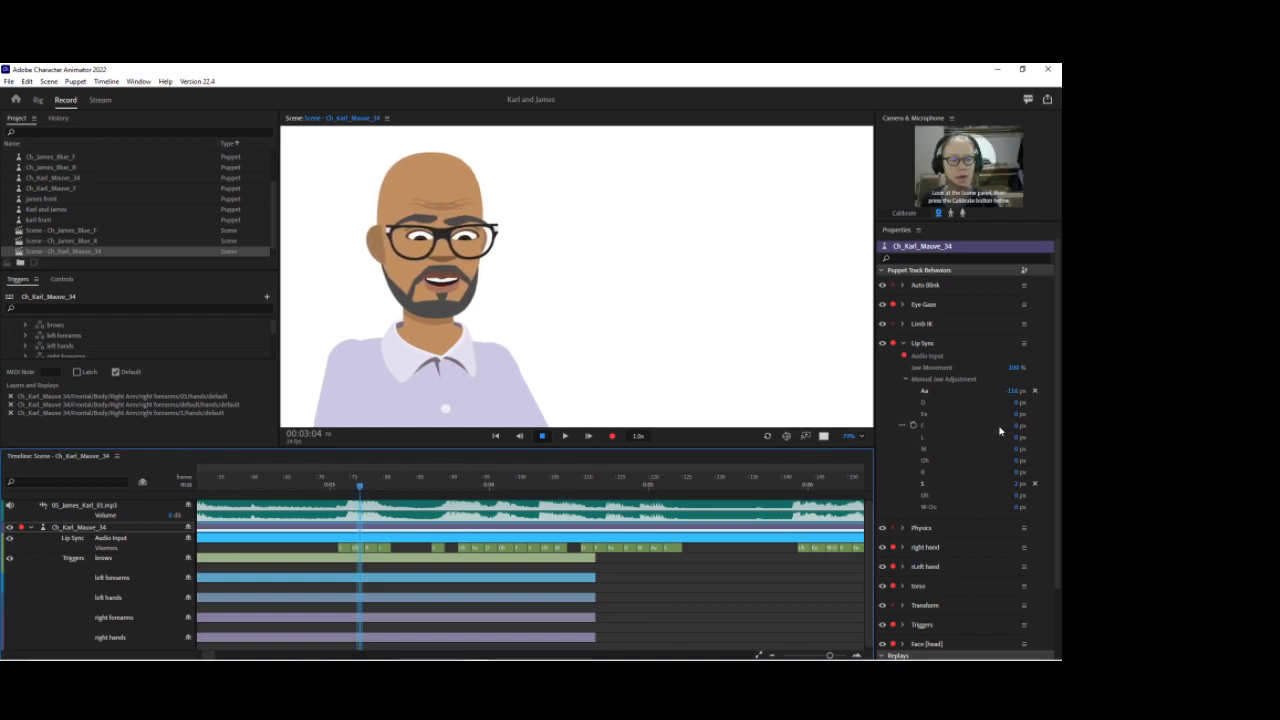
pyautogui.click(1020, 498)
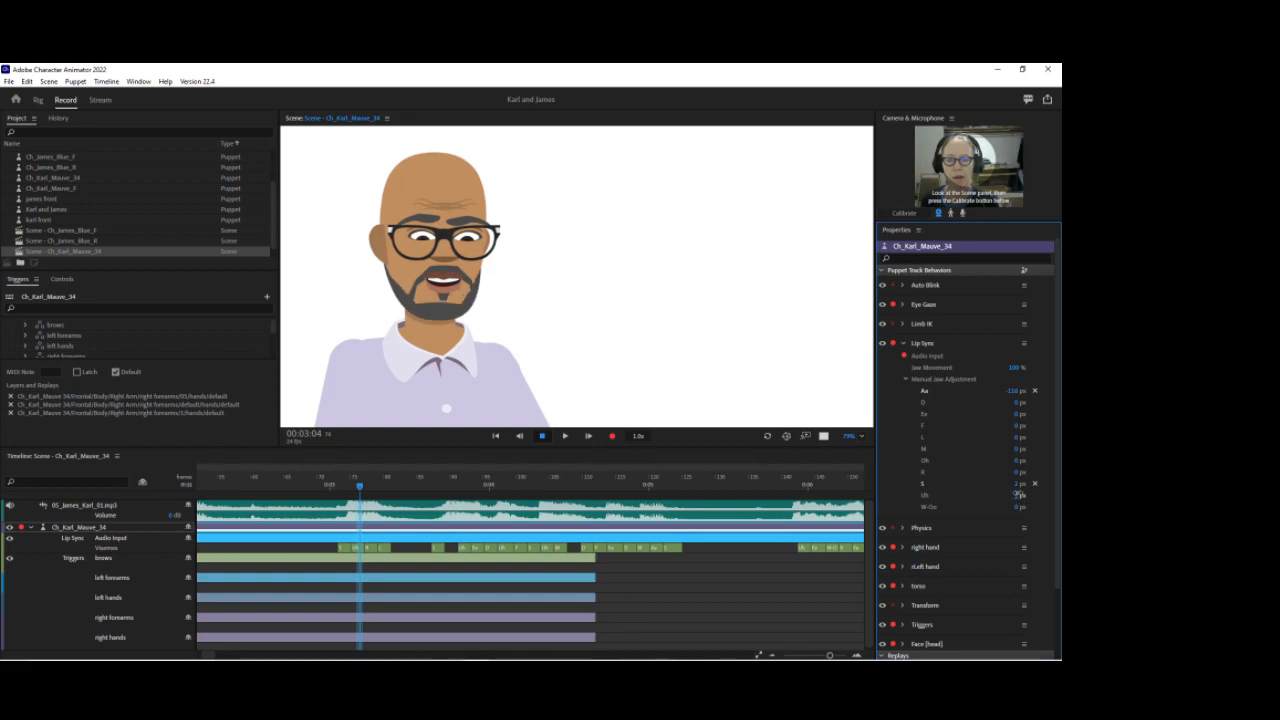
pyautogui.moveTo(1012, 497); pyautogui.dragTo(1015, 497)
# Step: Move to the next mouth shape and set the L viseme's jaw adjustment to 2 px
pyautogui.moveTo(362, 492); pyautogui.dragTo(387, 476)
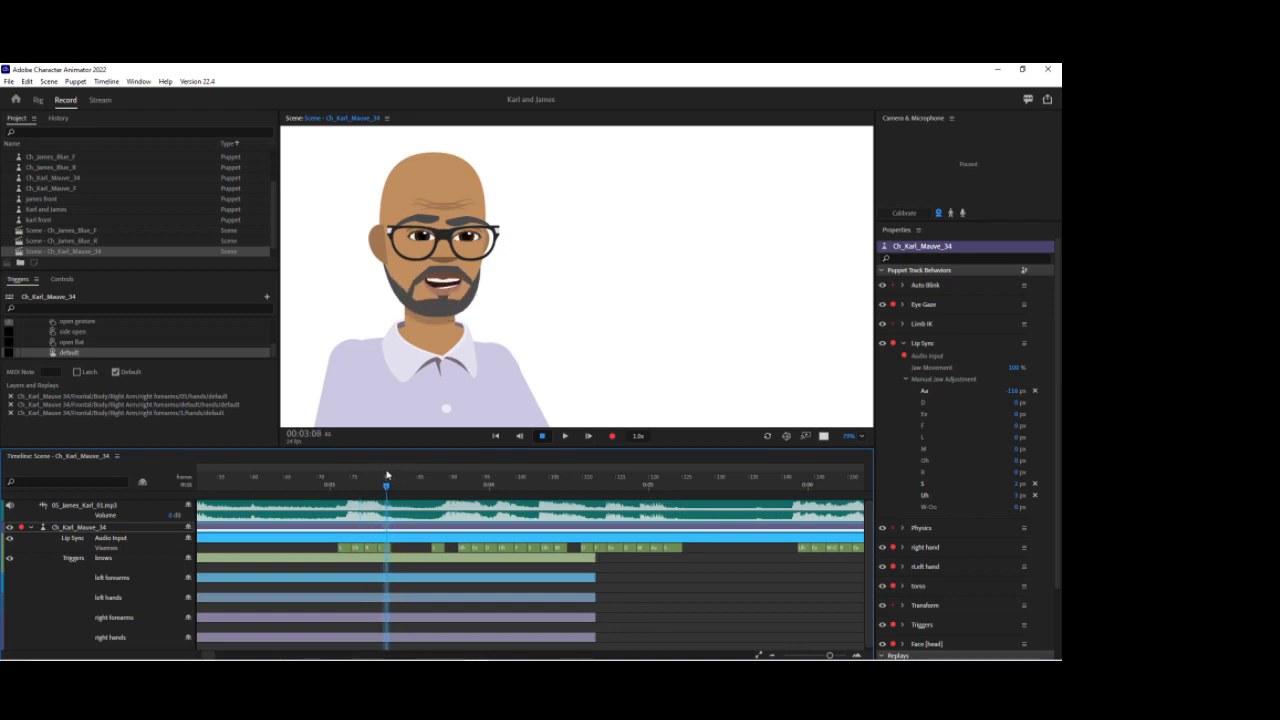
pyautogui.click(1016, 438)
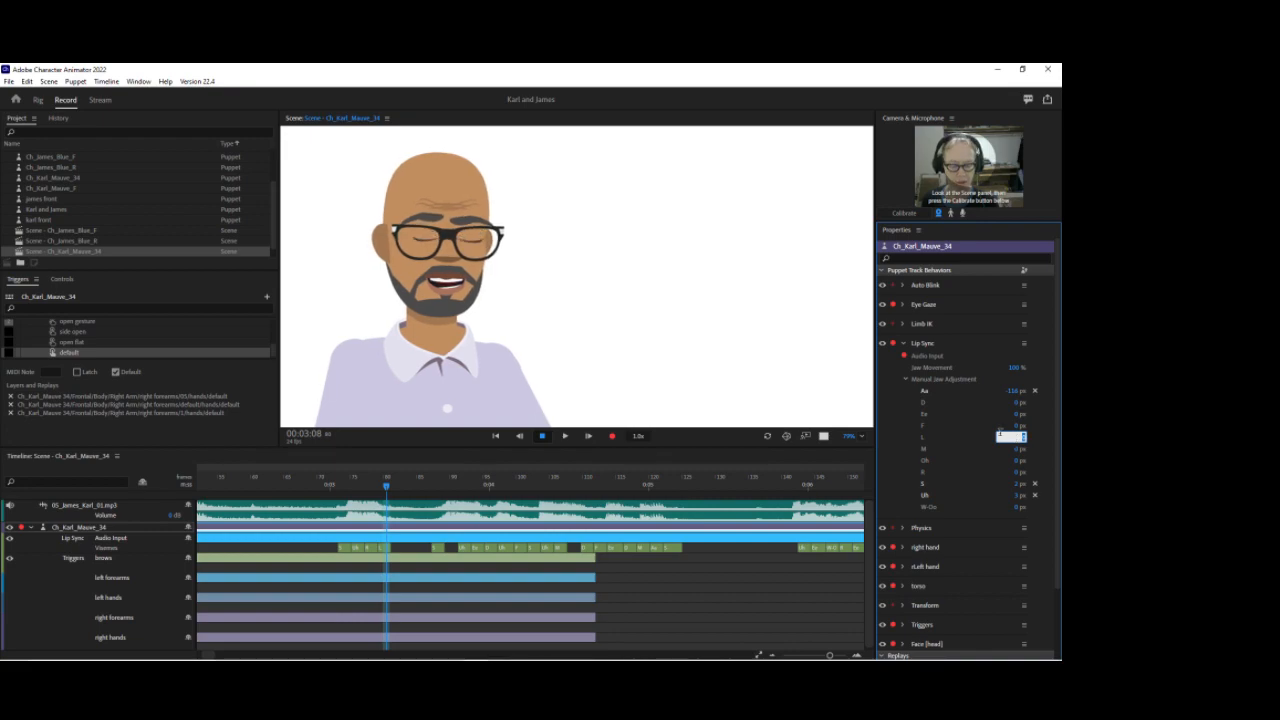
pyautogui.write('2')
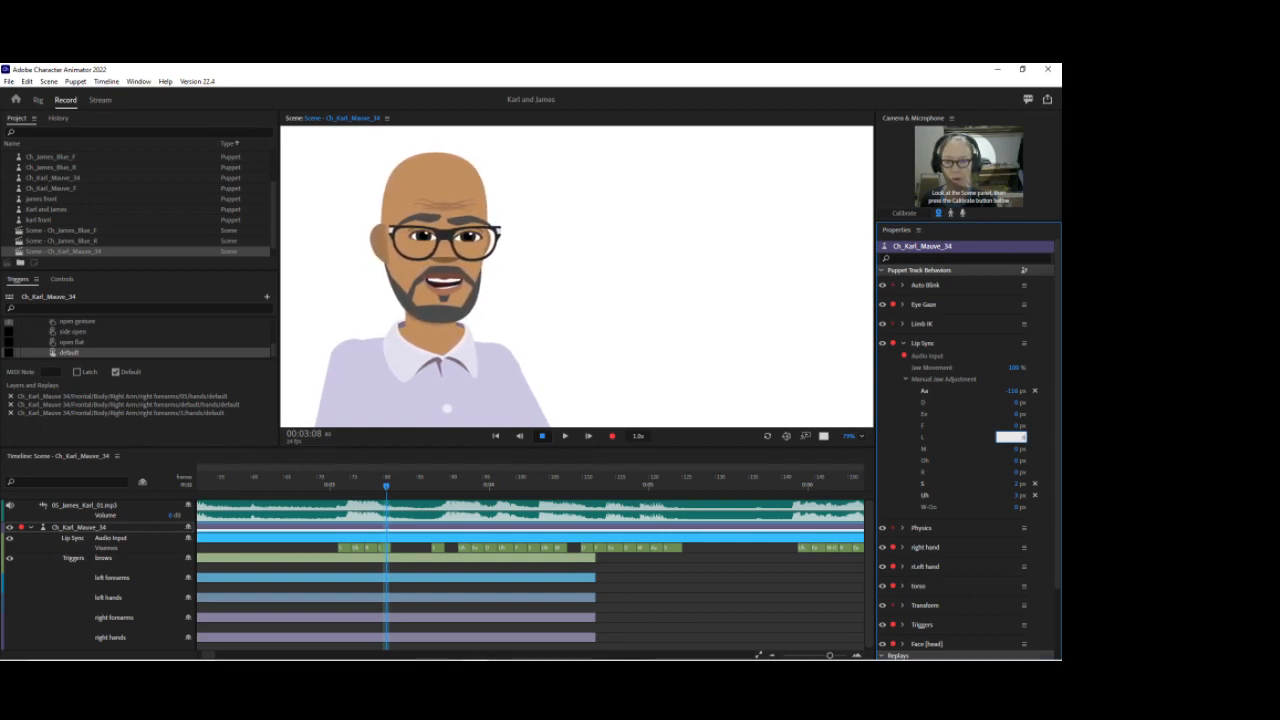
pyautogui.press('Return')
# Step: Move further along the take and set the D viseme's jaw adjustment to 4 px
pyautogui.moveTo(387, 489); pyautogui.dragTo(486, 486)
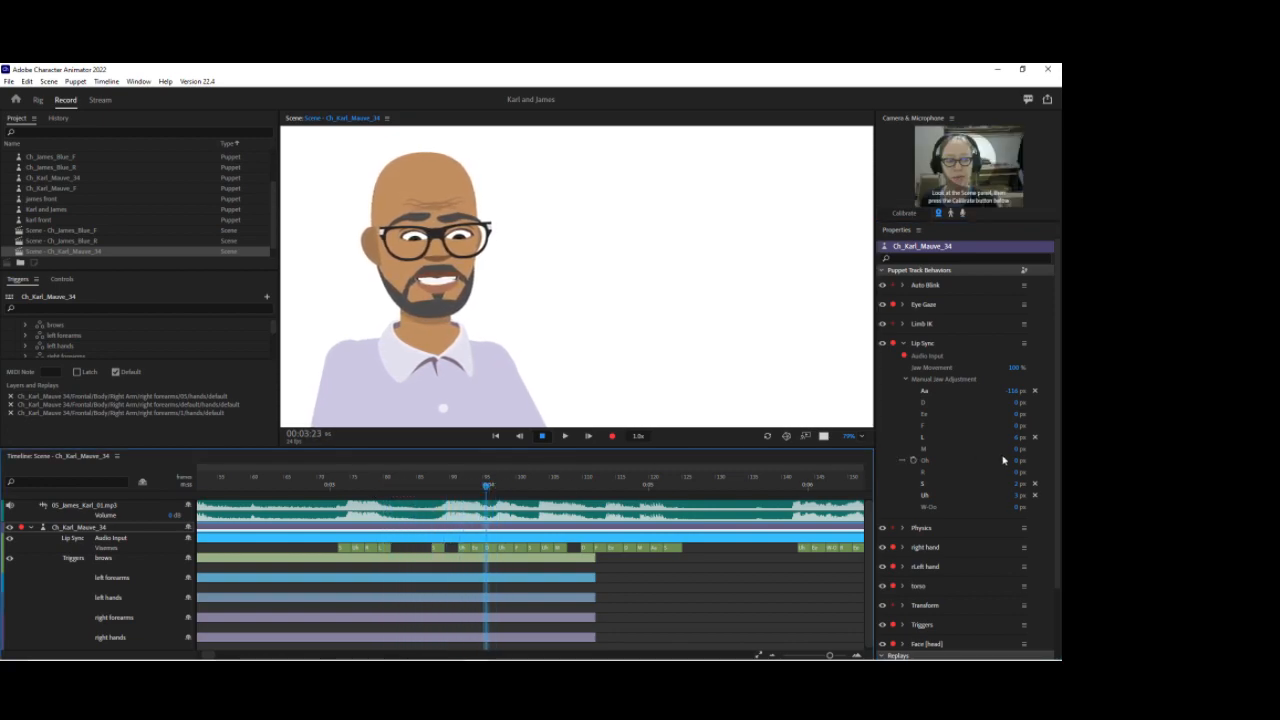
pyautogui.click(1012, 403)
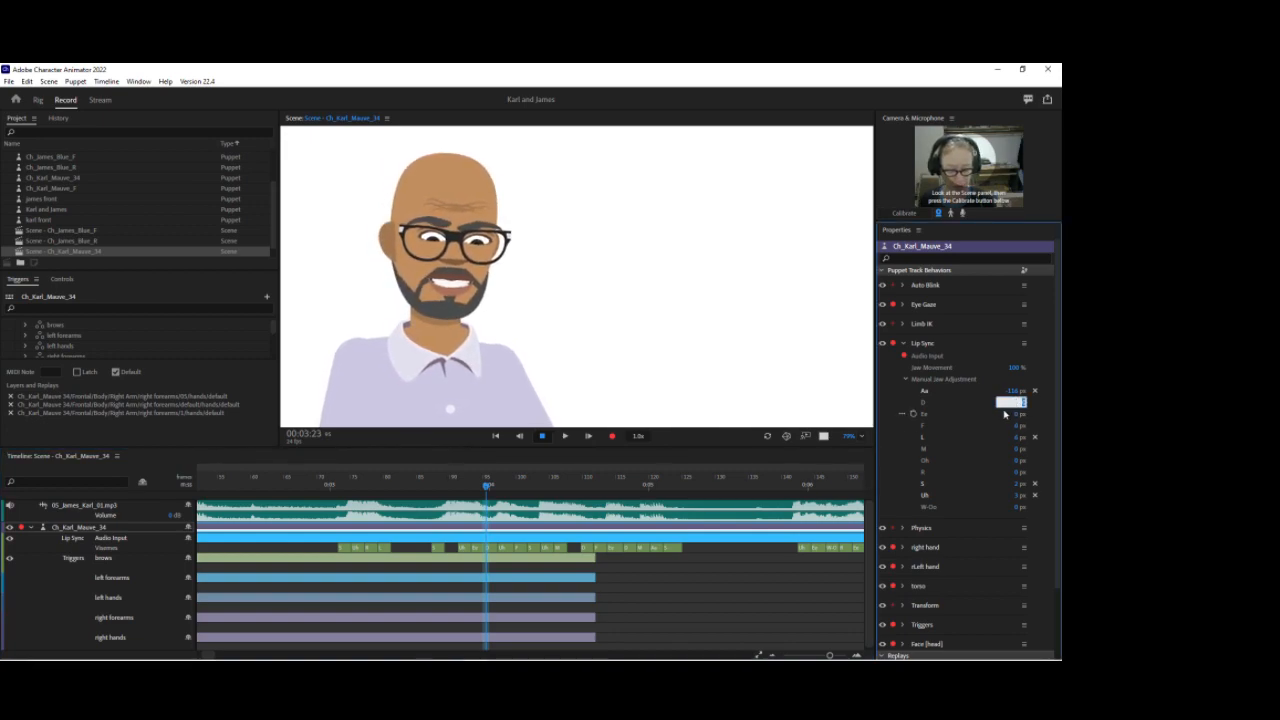
pyautogui.write('4')
pyautogui.press('Return')
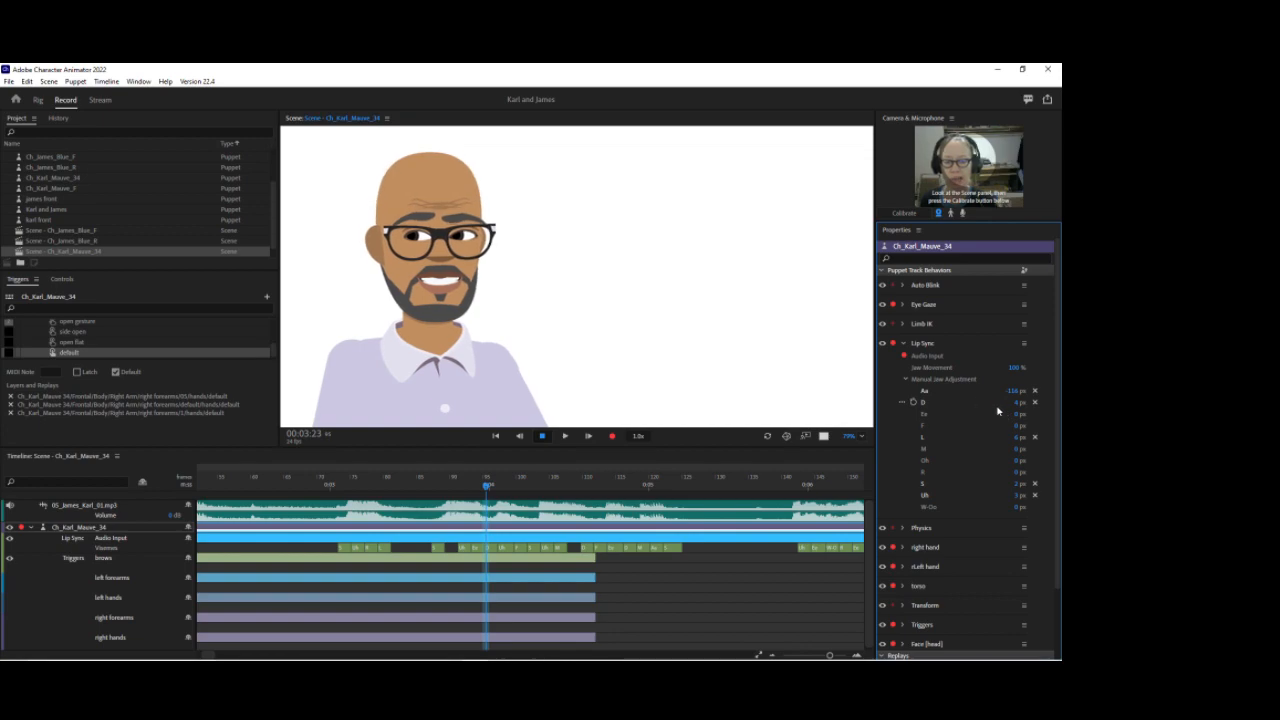
pyautogui.click(906, 380)
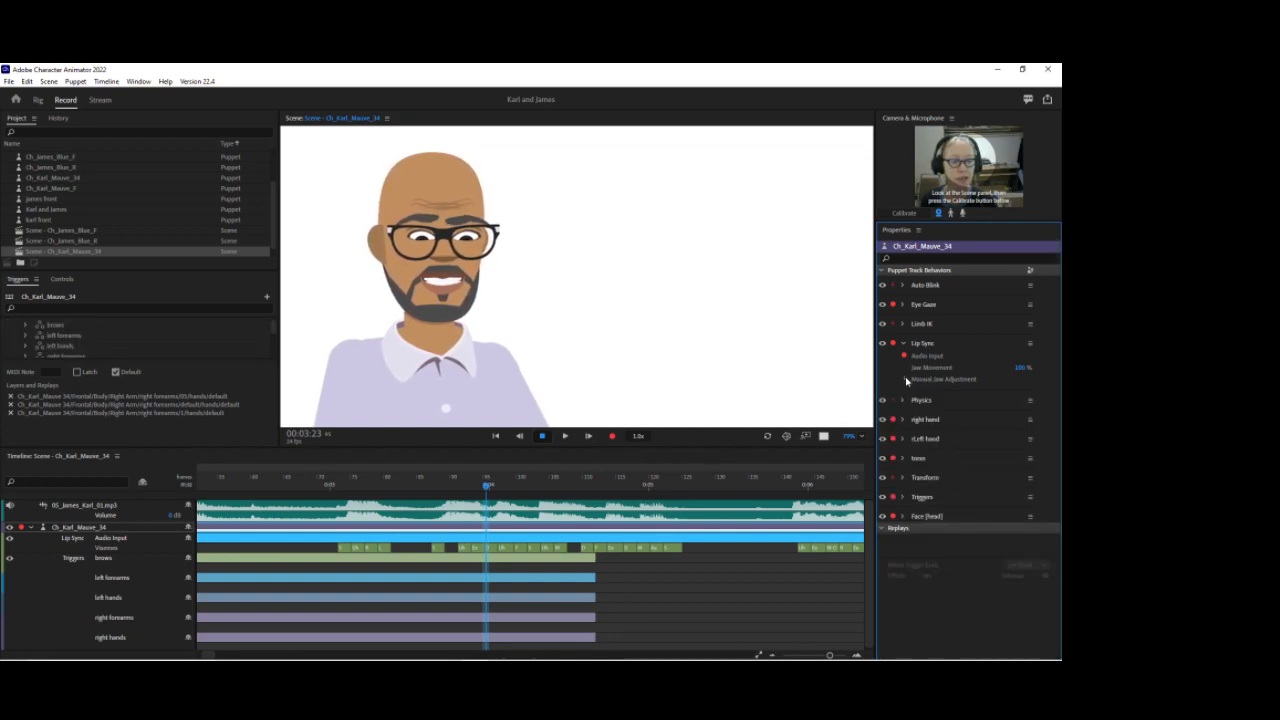
pyautogui.click(906, 380)
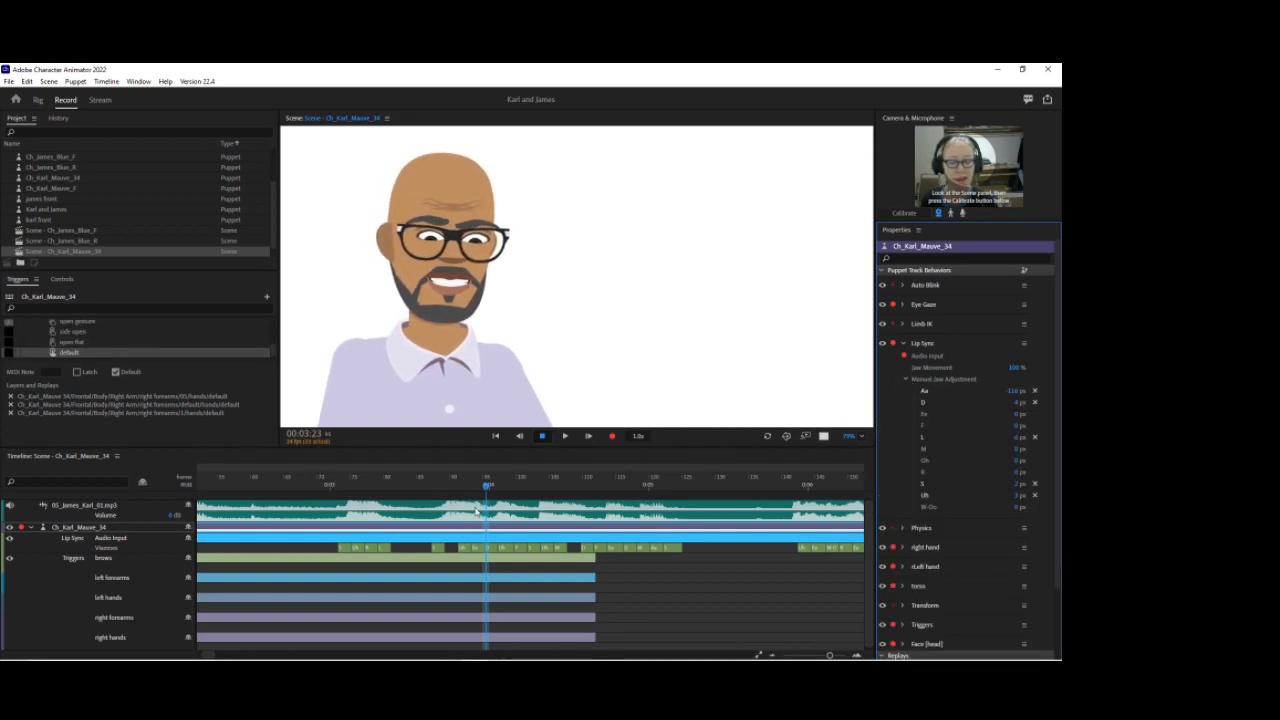
# Step: Move to the next mouth shape and adjust the F viseme's jaw offset
pyautogui.moveTo(342, 485); pyautogui.dragTo(519, 484)
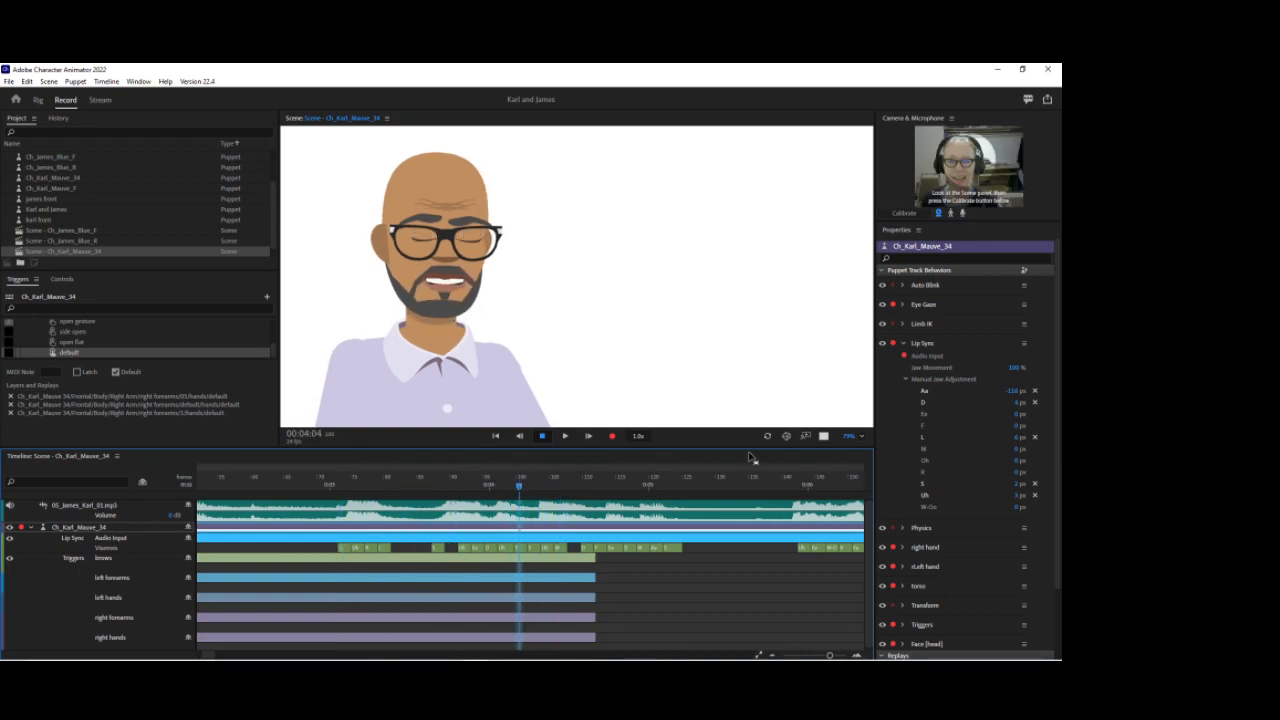
pyautogui.click(1018, 426)
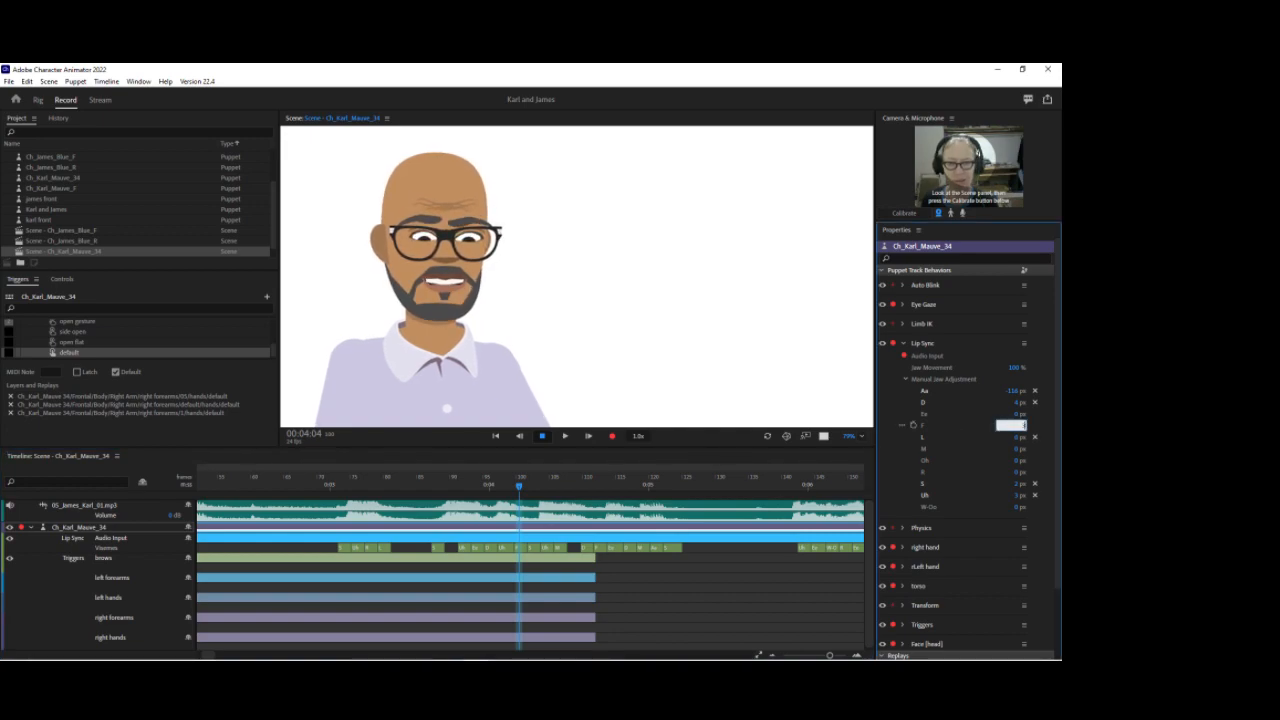
pyautogui.click(954, 426)
pyautogui.moveTo(525, 489); pyautogui.dragTo(614, 488)
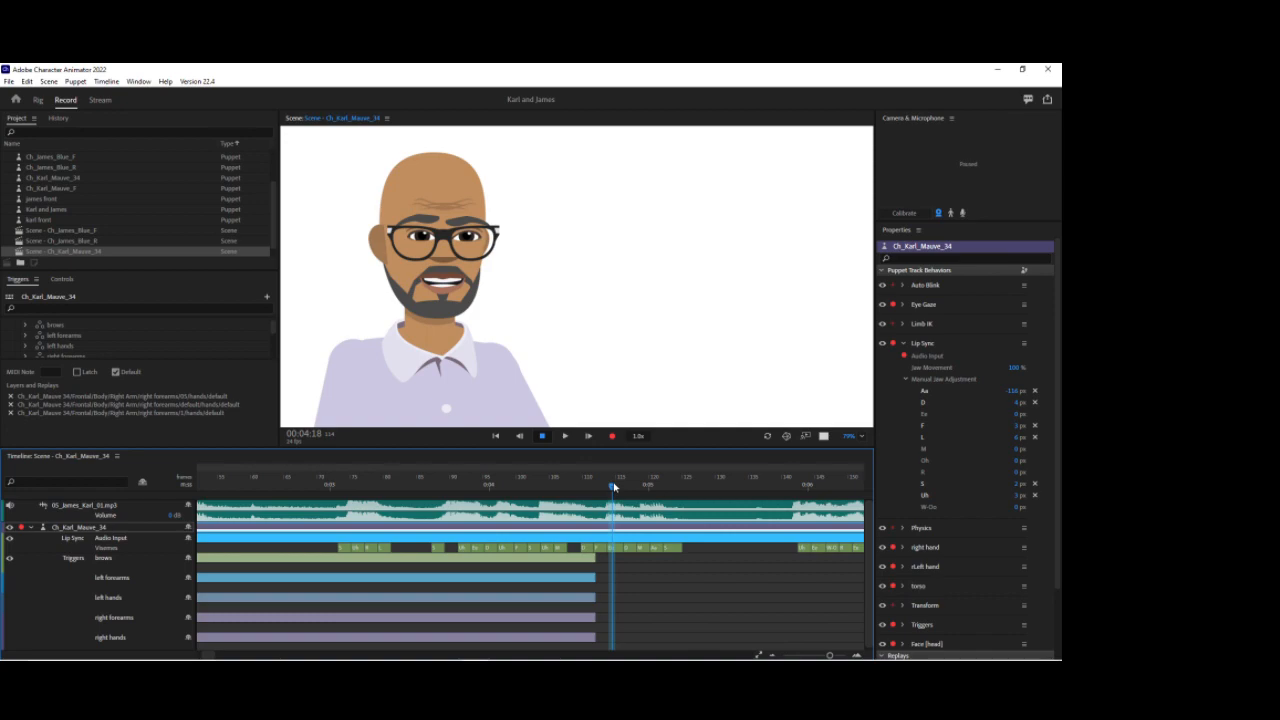
# Step: Set the Ee viseme's jaw adjustment to 3 px
pyautogui.click(1016, 414)
pyautogui.write('3')
pyautogui.press('Return')
# Step: Play back part of Karl's lip sync take to review the adjusted jaw movement
pyautogui.moveTo(369, 478); pyautogui.dragTo(569, 478)
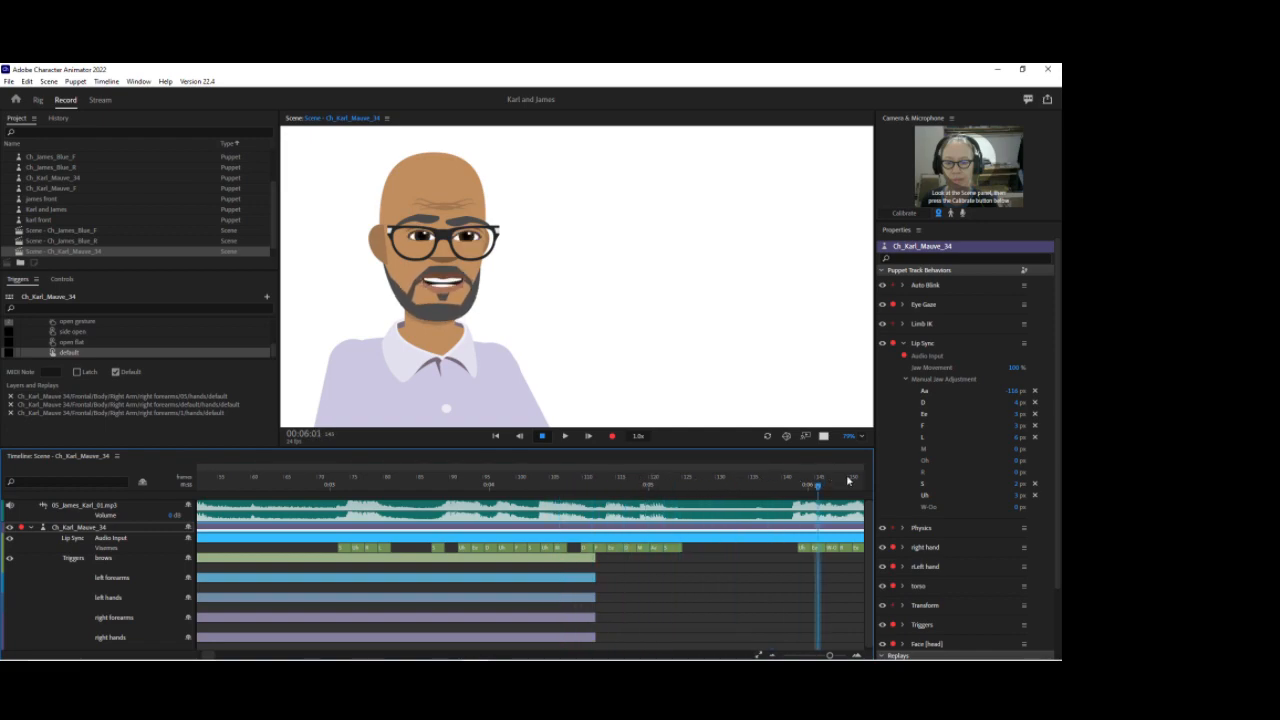
pyautogui.moveTo(396, 466); pyautogui.dragTo(264, 462)
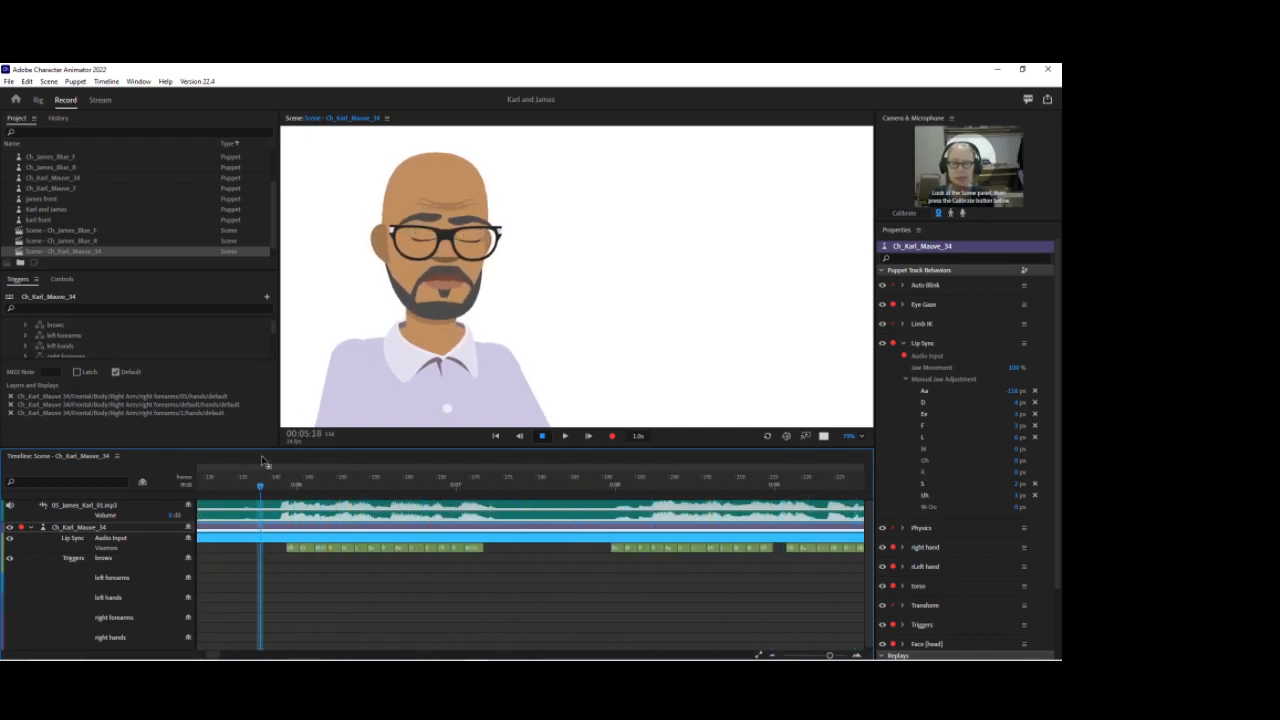
pyautogui.press('space')
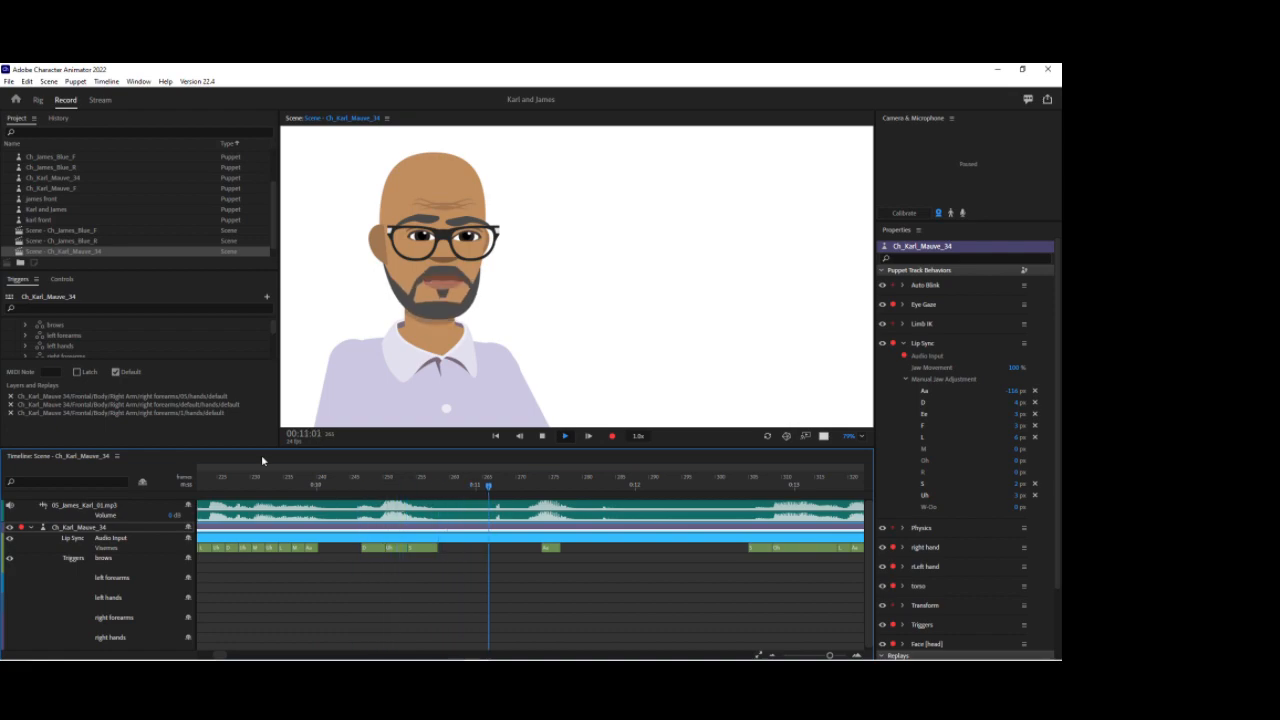
pyautogui.press('space')
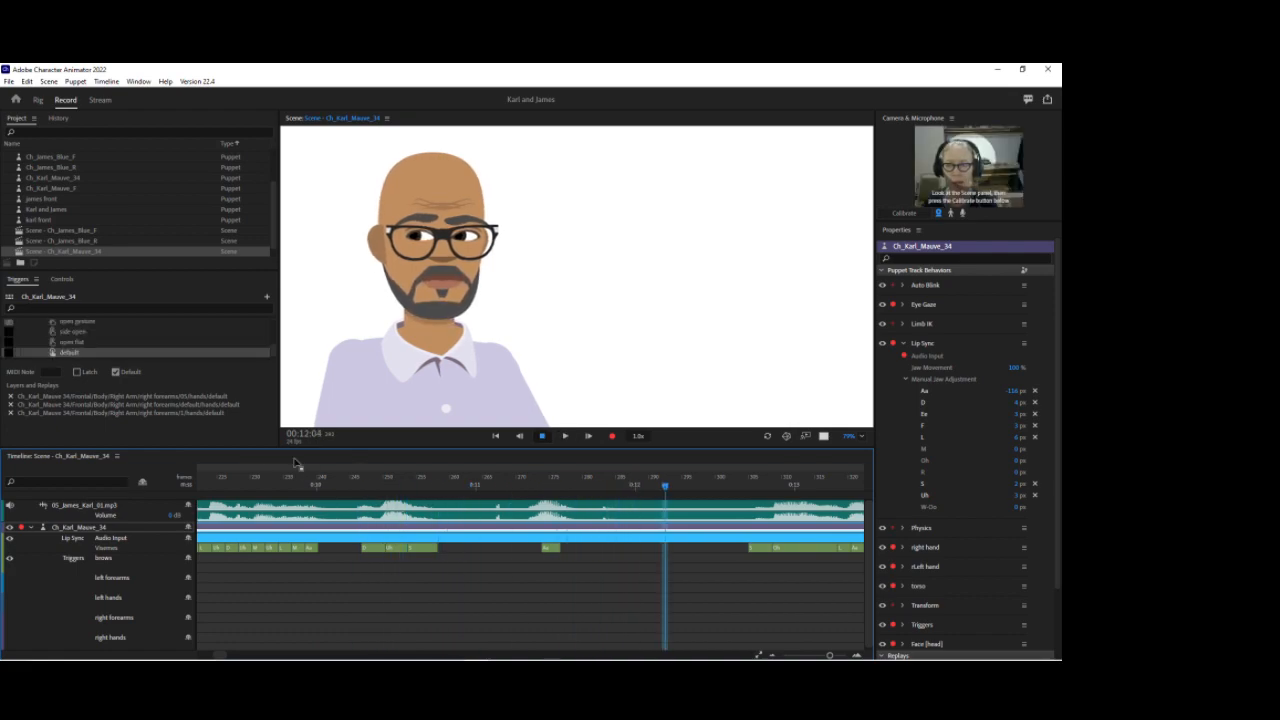
# Step: Change the scene view zoom so the whole frame fits the panel
pyautogui.click(862, 436)
pyautogui.click(843, 463)
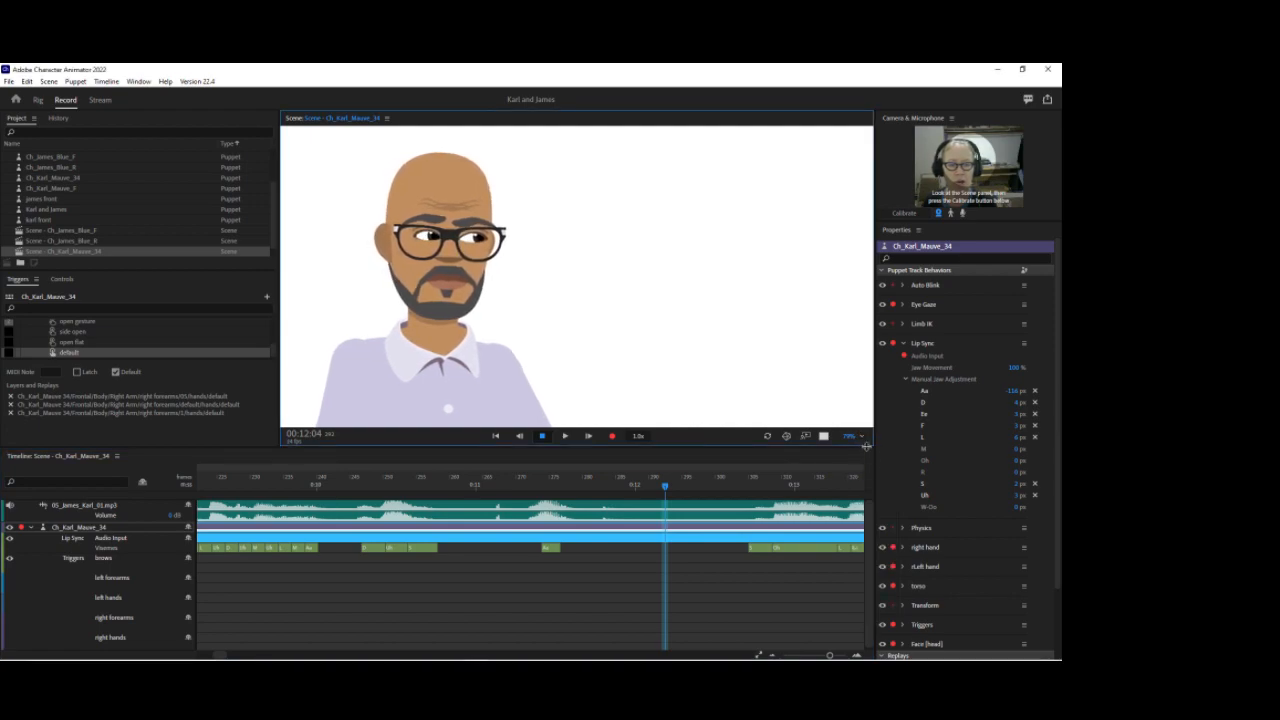
pyautogui.click(862, 436)
pyautogui.click(872, 500)
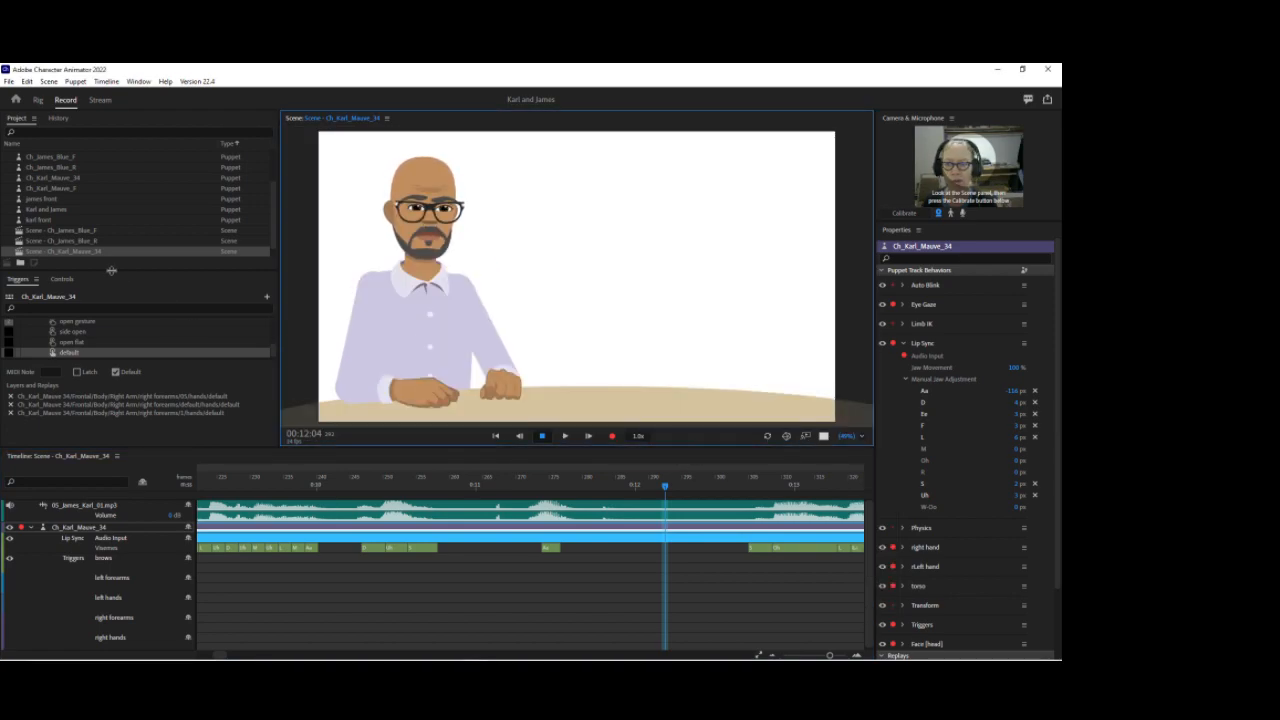
# Step: Open the Scene - Ch_James_Blue_R scene from the project list
pyautogui.scroll(-1, 85, 248)
pyautogui.doubleClick(85, 251)
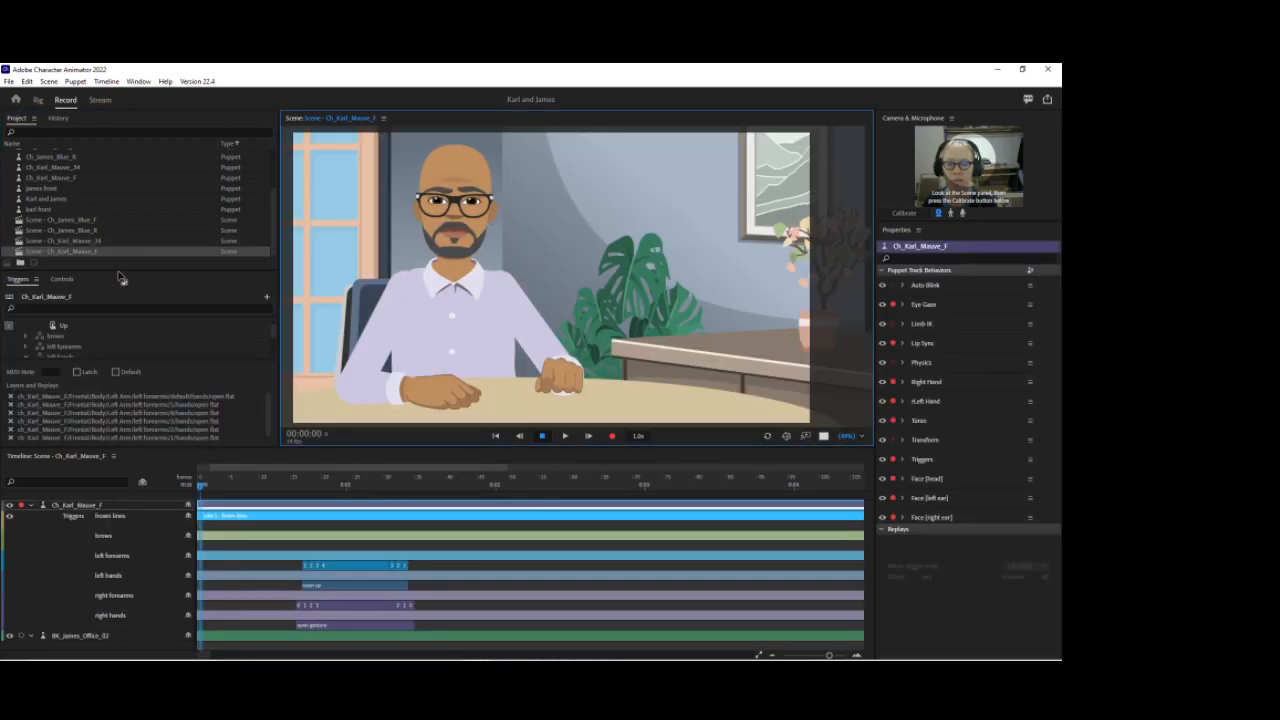
pyautogui.doubleClick(74, 219)
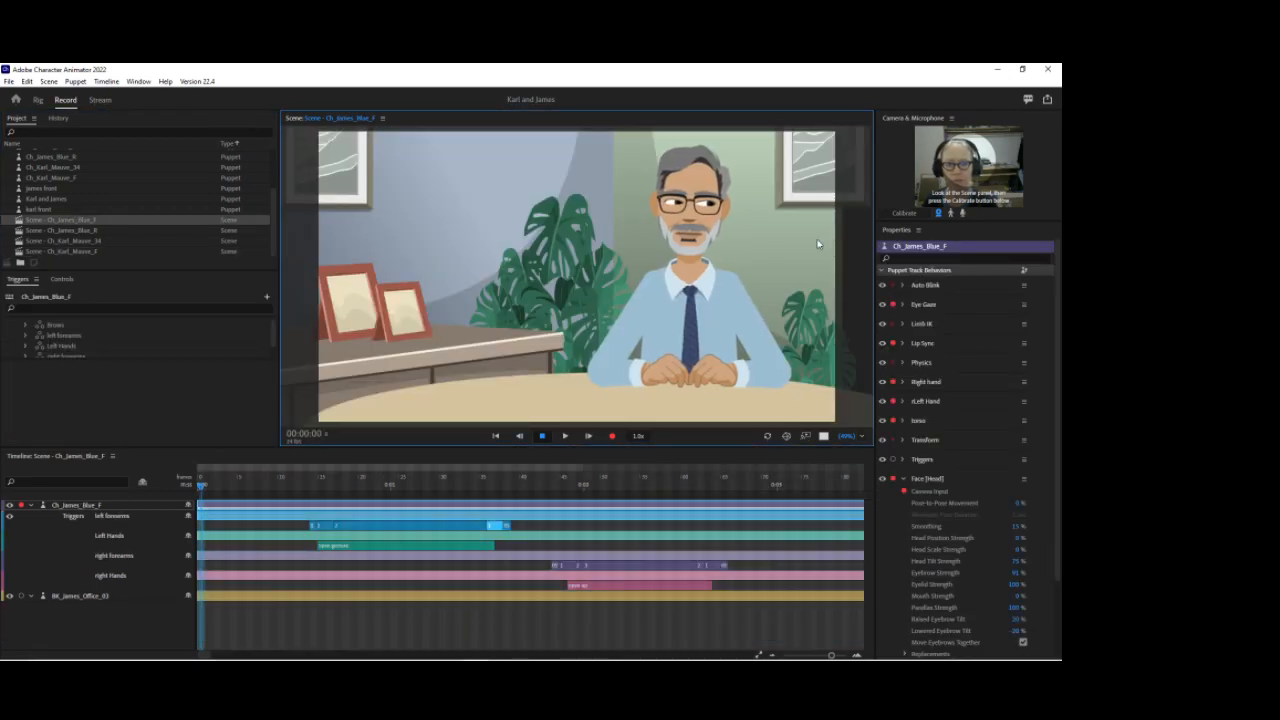
pyautogui.click(76, 231)
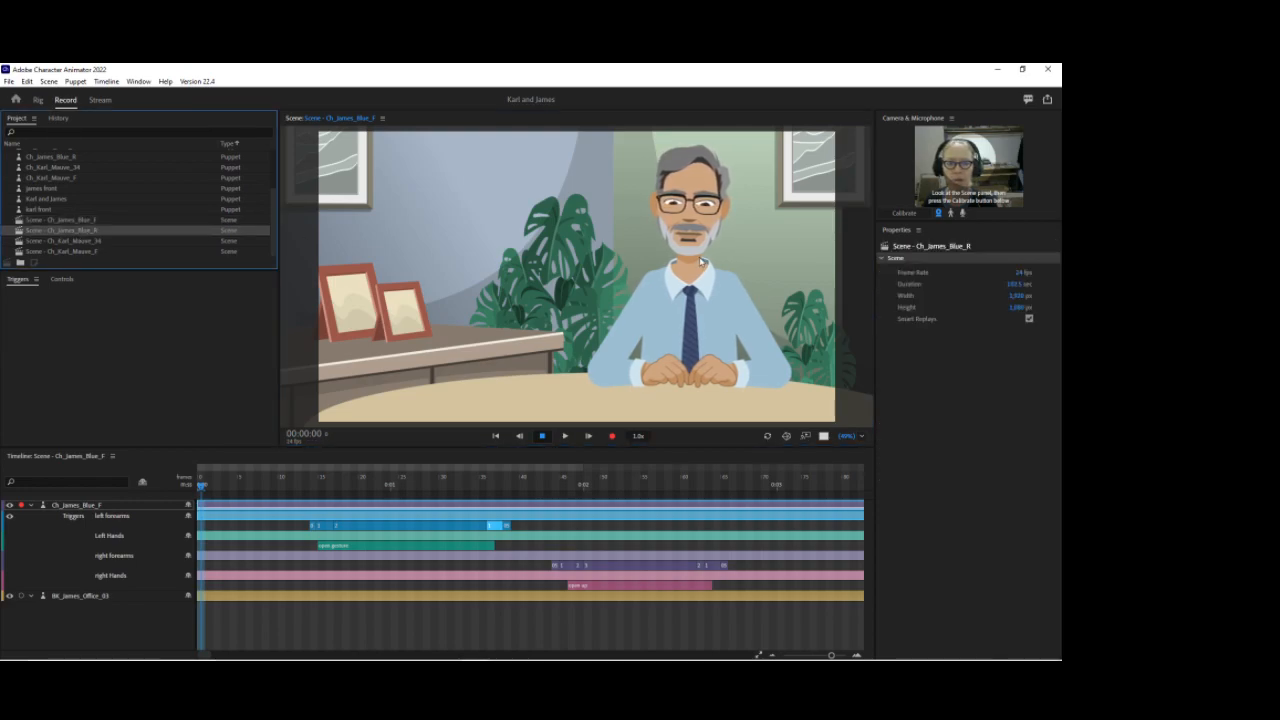
pyautogui.doubleClick(73, 232)
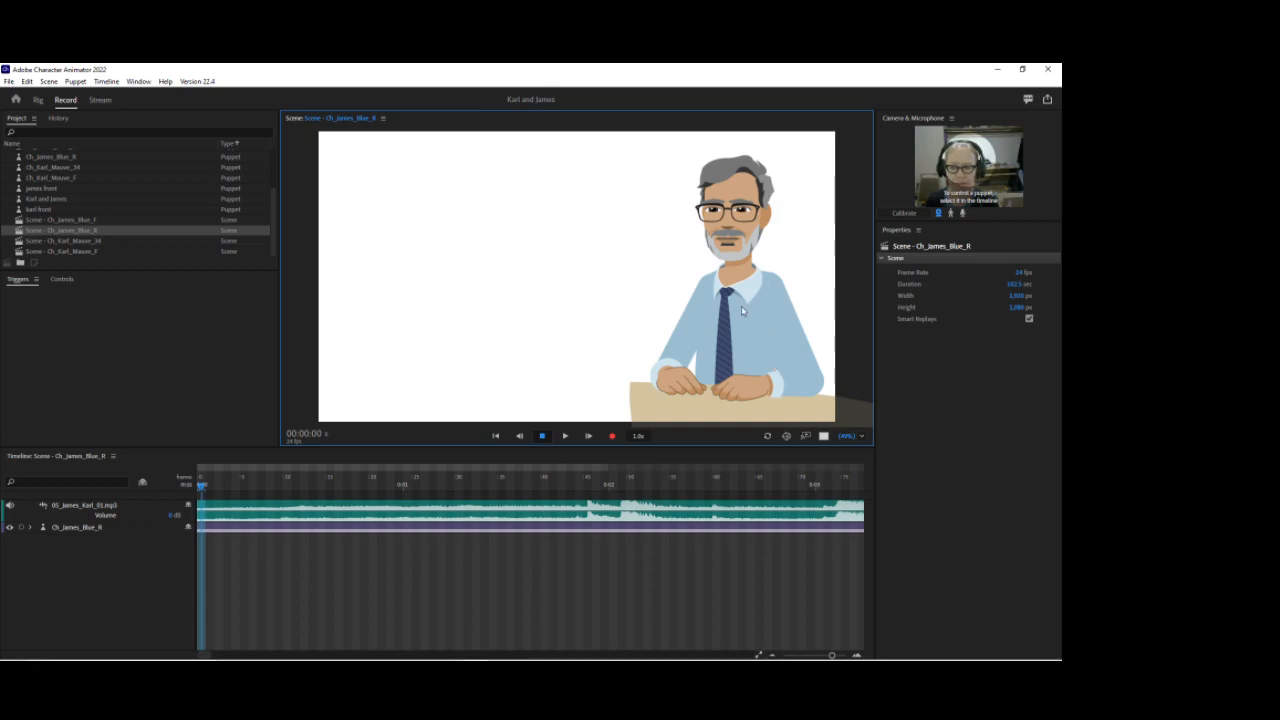
# Step: Expand James's puppet track, select his hand and forearm trigger takes, and drag them toward the scene's end
pyautogui.click(30, 528)
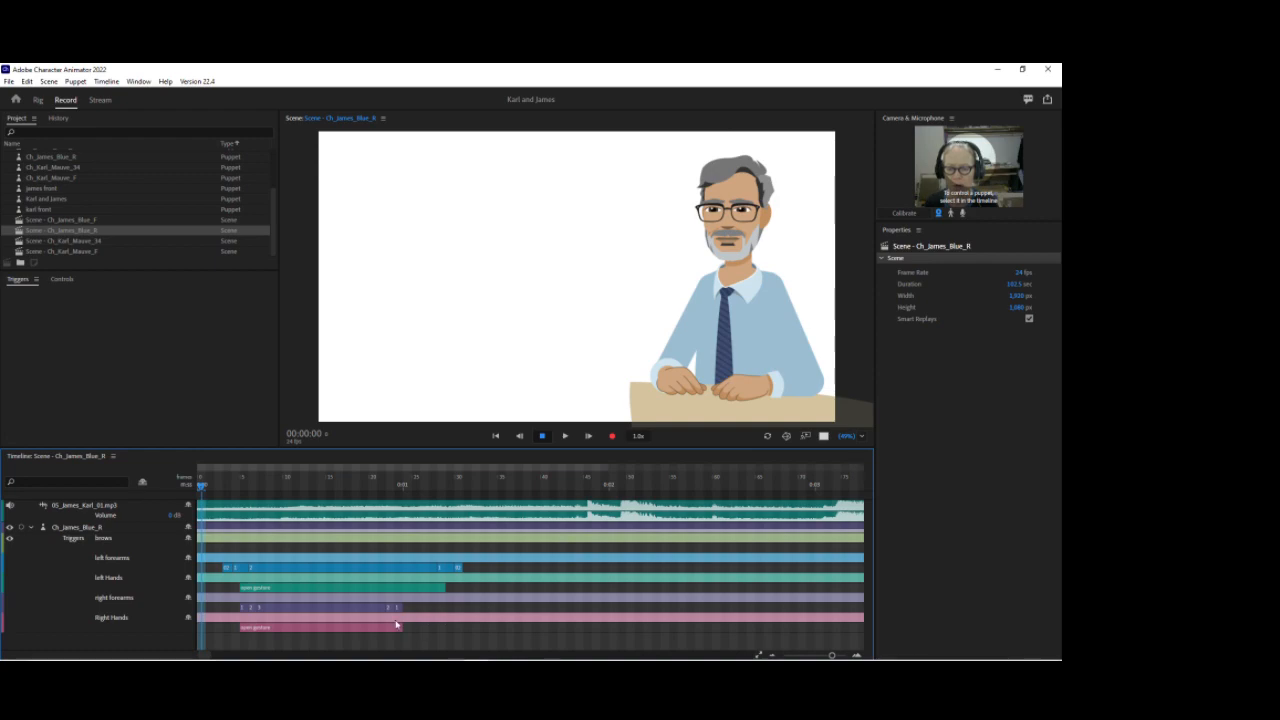
pyautogui.click(364, 629)
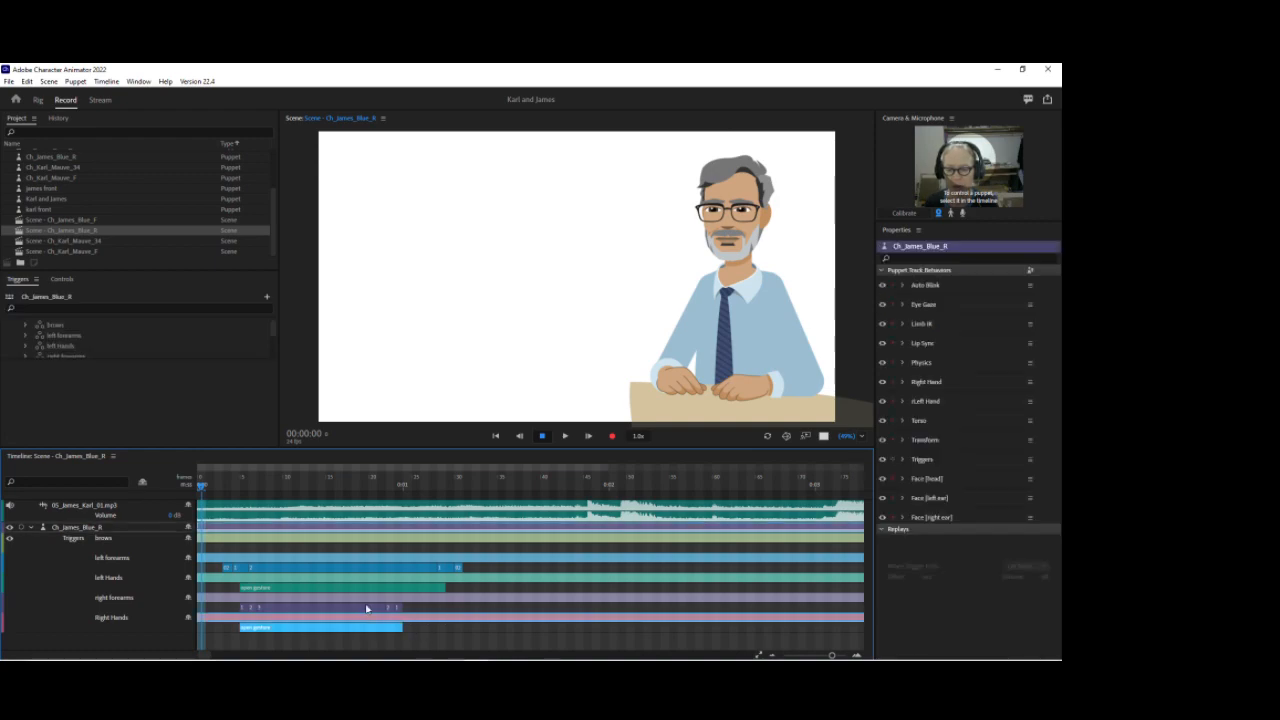
pyautogui.keyDown('shift'); pyautogui.click(368, 607); pyautogui.keyUp('shift')
pyautogui.keyDown('shift'); pyautogui.click(432, 588); pyautogui.keyUp('shift')
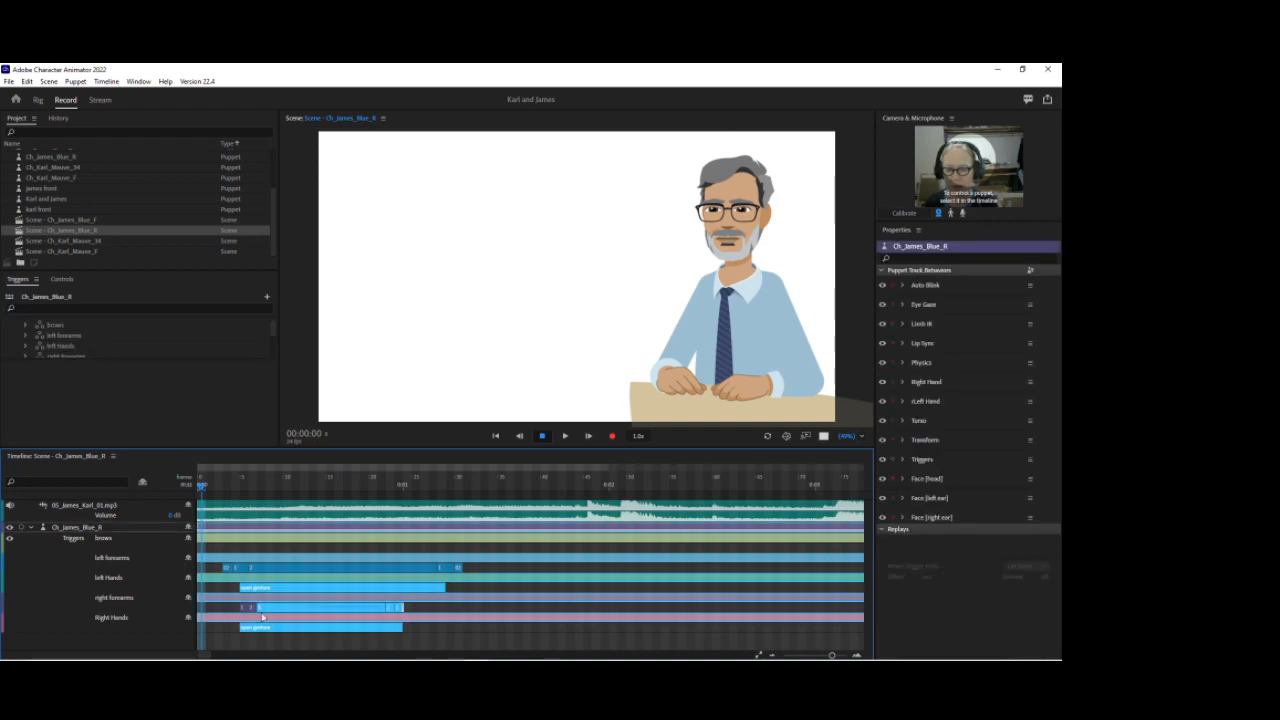
pyautogui.keyDown('shift'); pyautogui.click(296, 569); pyautogui.keyUp('shift')
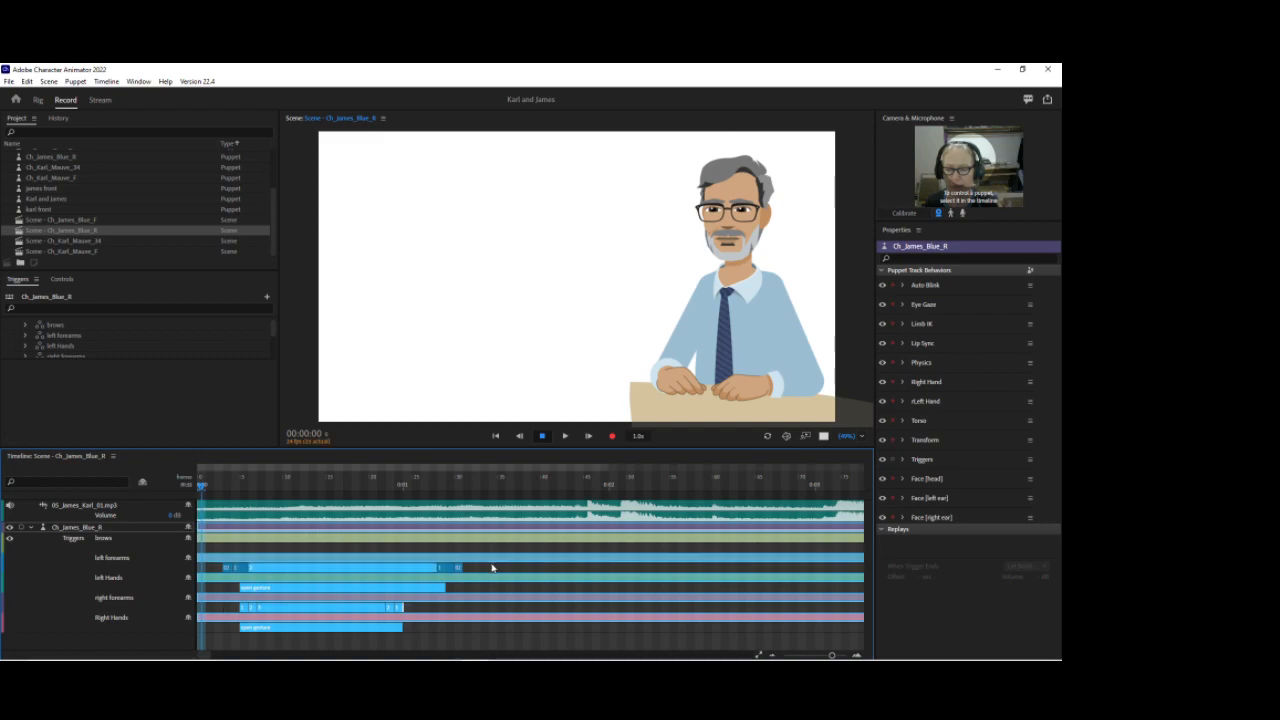
pyautogui.moveTo(297, 568); pyautogui.dragTo(862, 567)
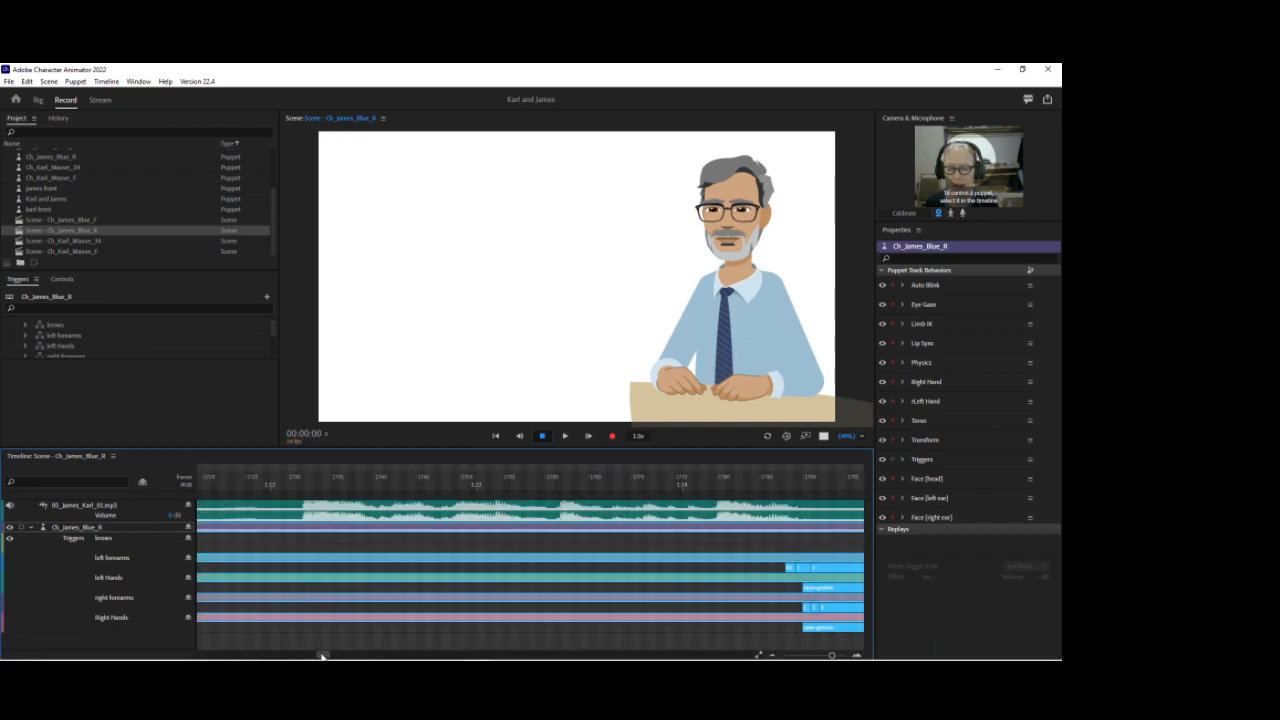
pyautogui.moveTo(326, 655); pyautogui.dragTo(196, 657)
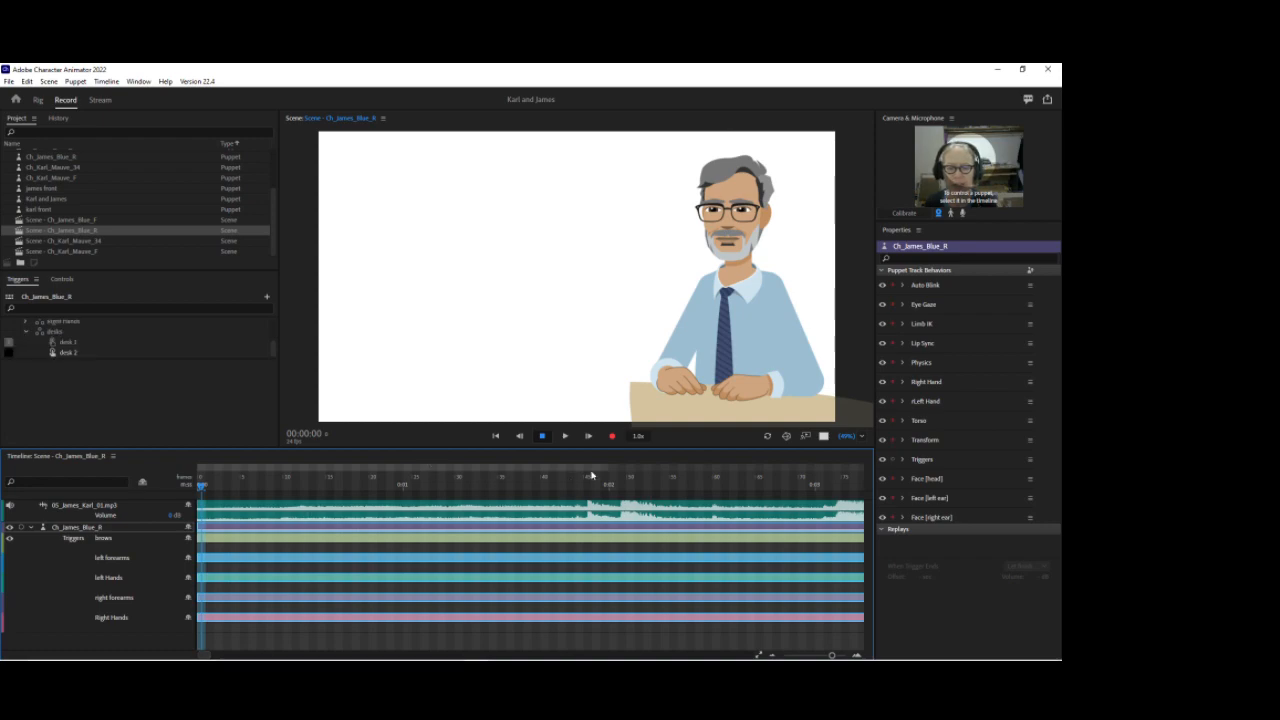
# Step: Add two surprised trigger takes on James's brows track around the middle of the scene
pyautogui.rightClick(543, 555)
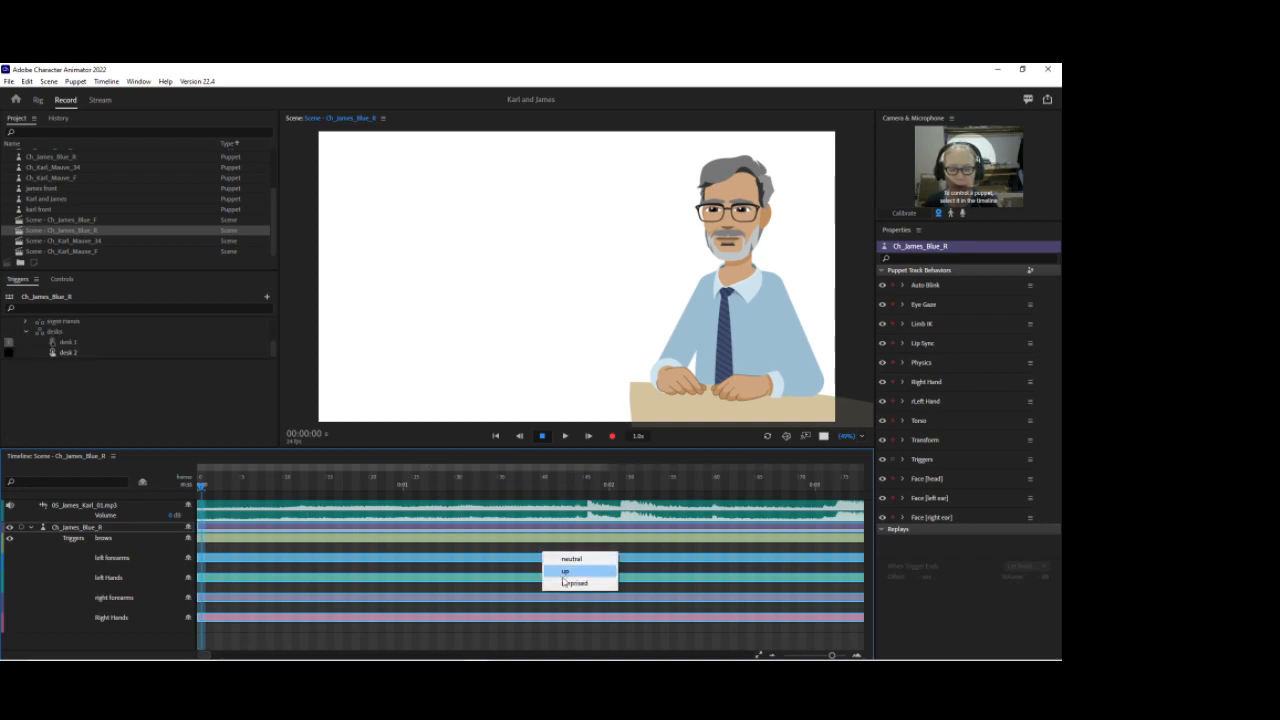
pyautogui.click(560, 571)
pyautogui.rightClick(645, 548)
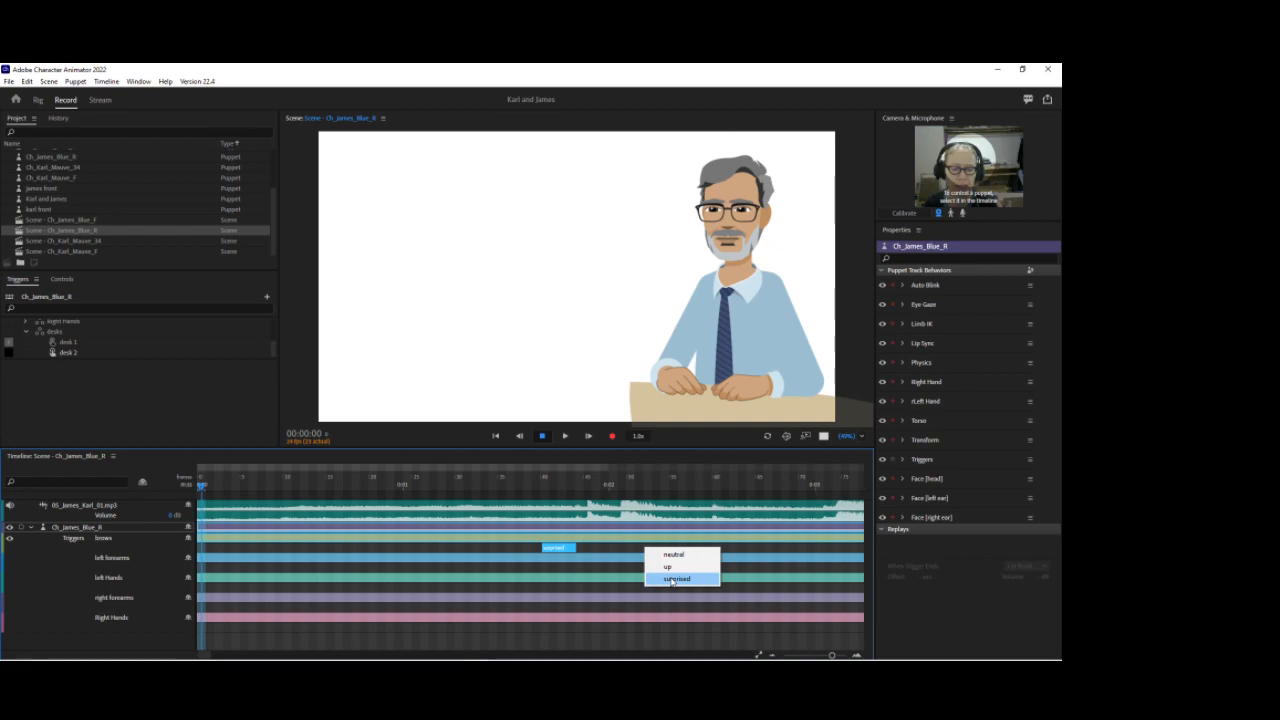
pyautogui.click(665, 580)
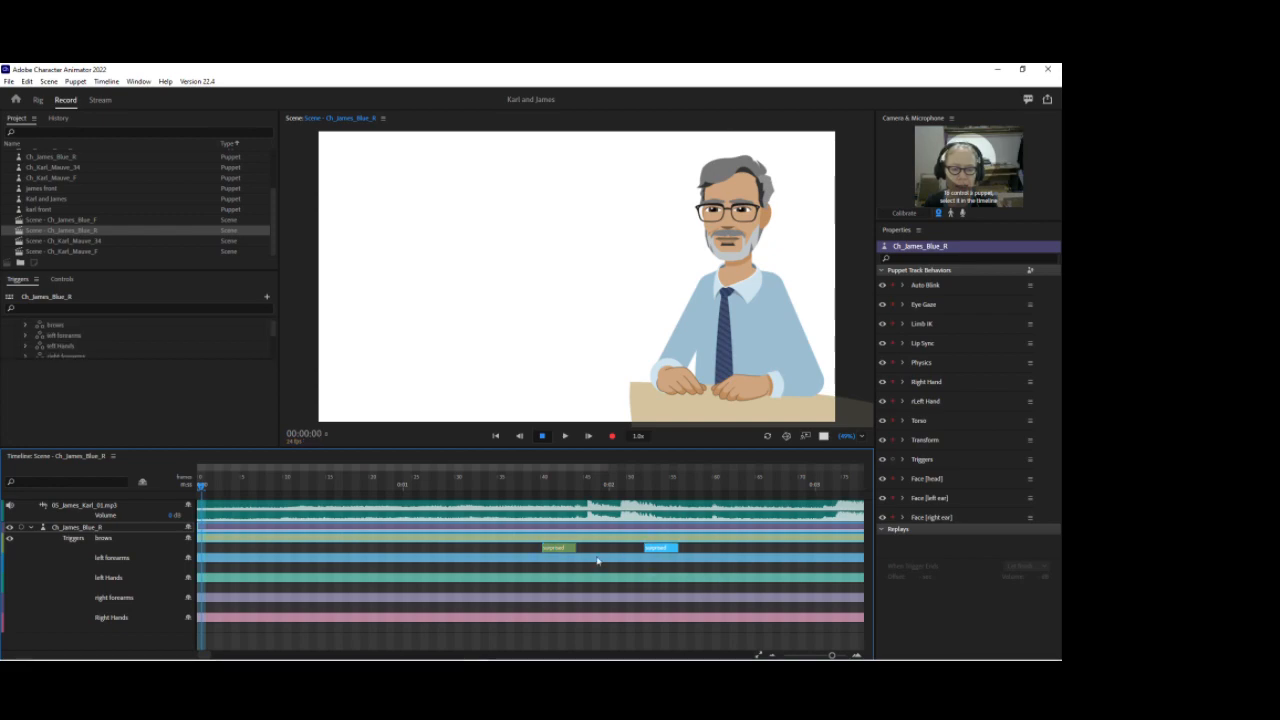
# Step: Add side open and open flat trigger takes on the left hands track and move the second beside the first
pyautogui.rightClick(549, 591)
pyautogui.click(598, 562)
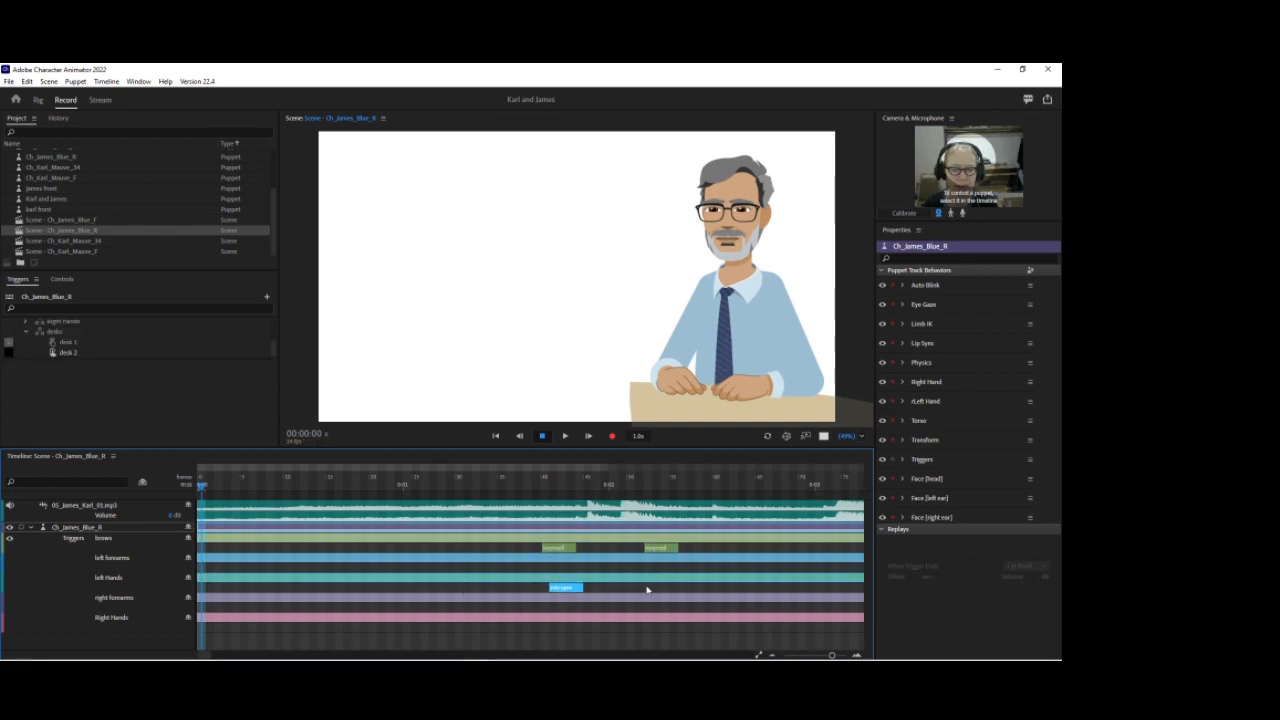
pyautogui.rightClick(646, 590)
pyautogui.click(662, 570)
pyautogui.moveTo(648, 591); pyautogui.dragTo(585, 594)
# Step: Add a left forearms trigger take 1 under the hand takes, lengthen it, and scrub the playhead to preview it
pyautogui.rightClick(549, 573)
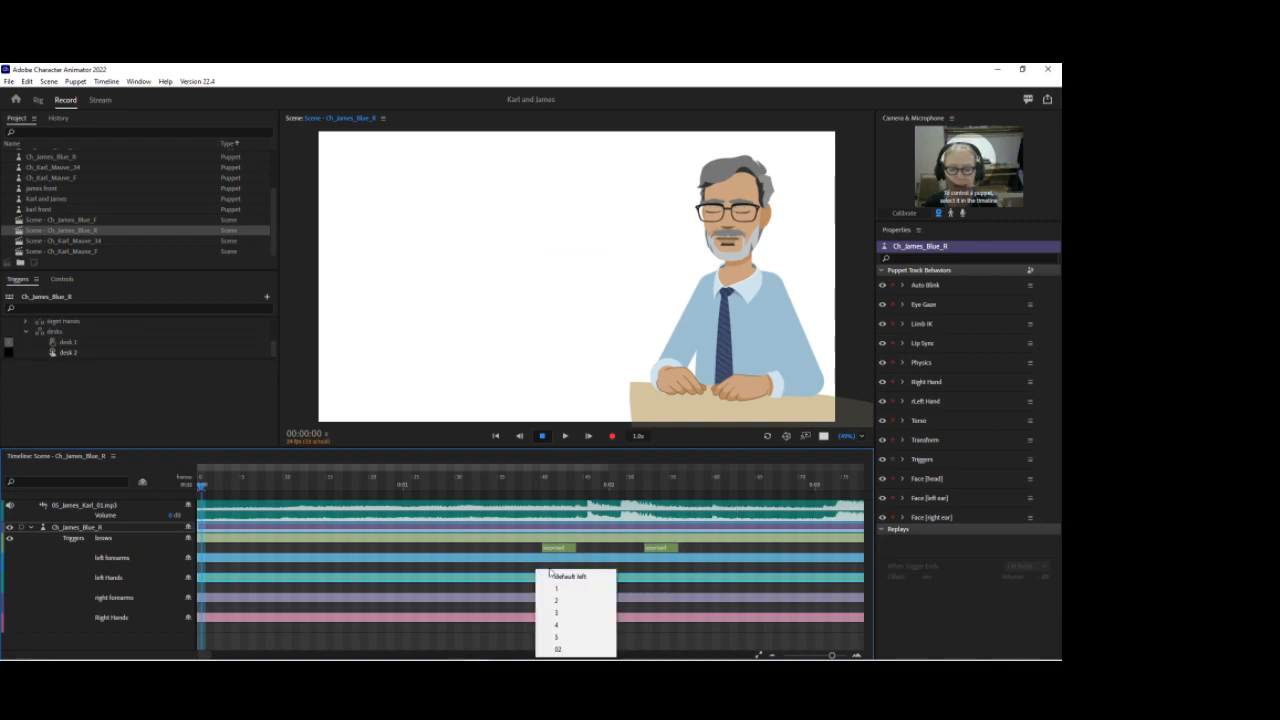
pyautogui.click(566, 592)
pyautogui.moveTo(558, 572); pyautogui.dragTo(572, 572)
pyautogui.click(553, 487)
pyautogui.moveTo(564, 493); pyautogui.dragTo(612, 496)
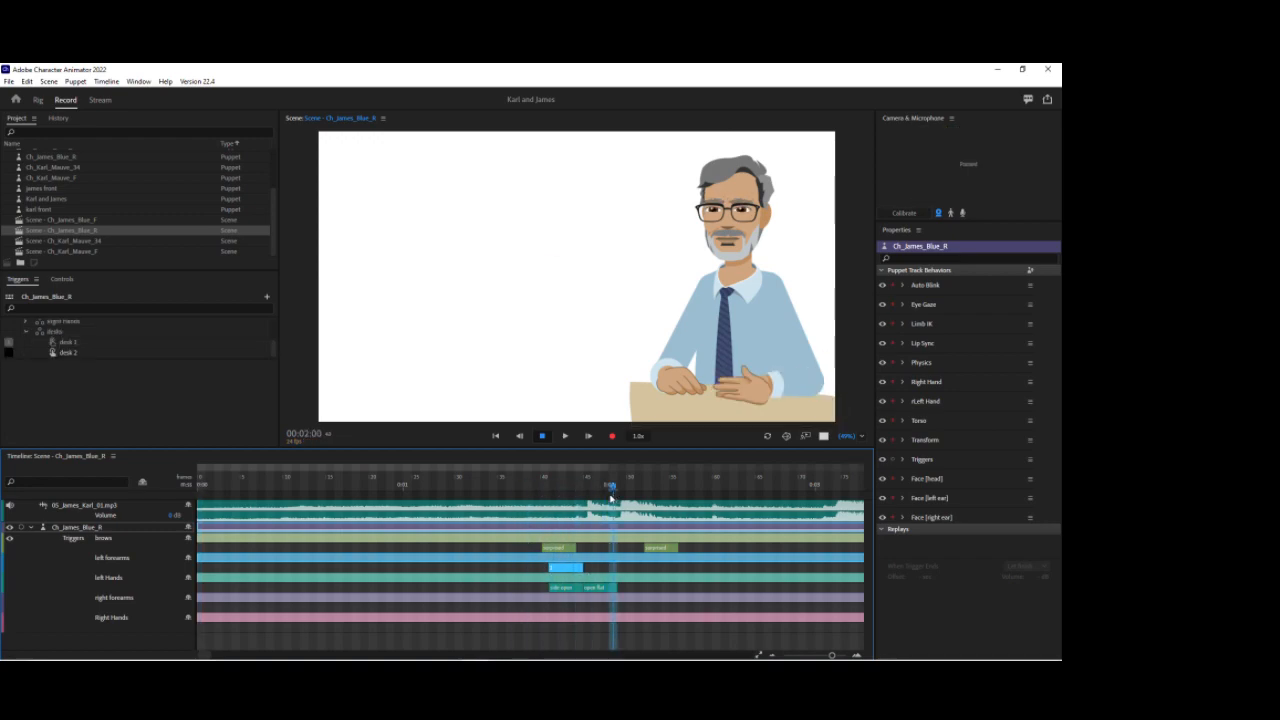
pyautogui.click(573, 589)
pyautogui.click(583, 509)
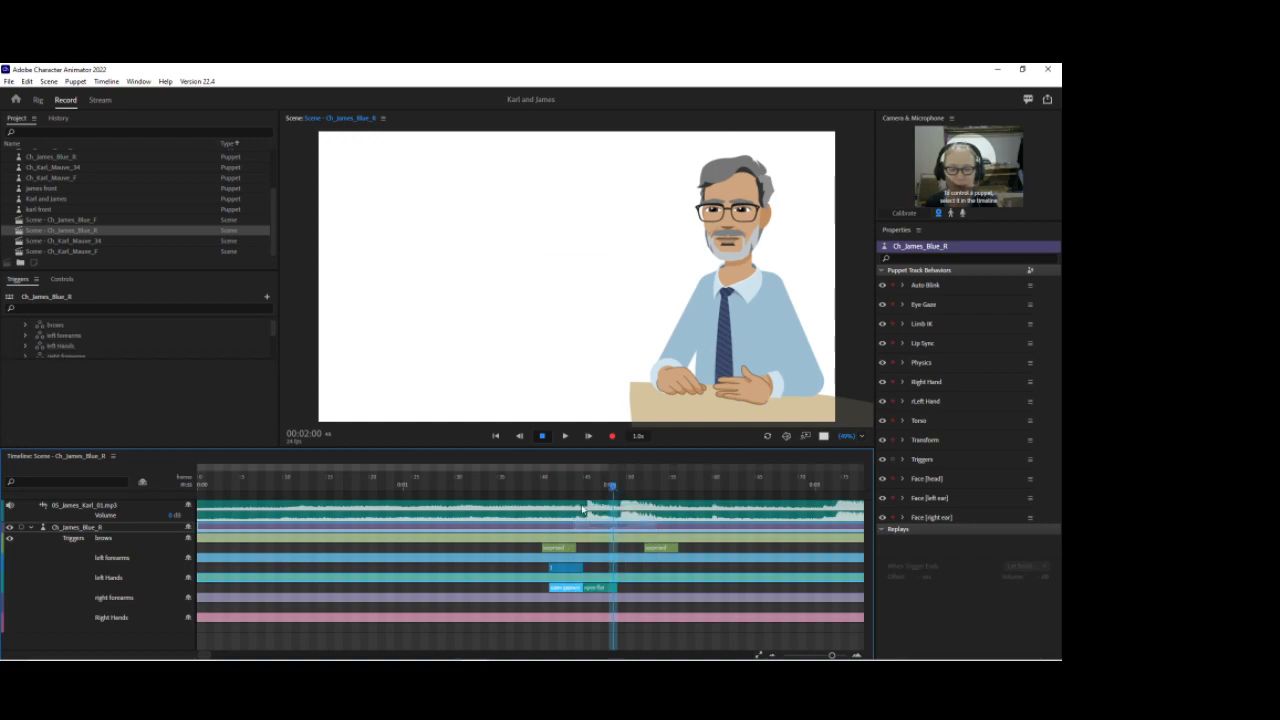
pyautogui.moveTo(546, 480); pyautogui.dragTo(587, 482)
# Step: Change the left hands takes' poses, setting the open flat take to open gesture
pyautogui.click(610, 589)
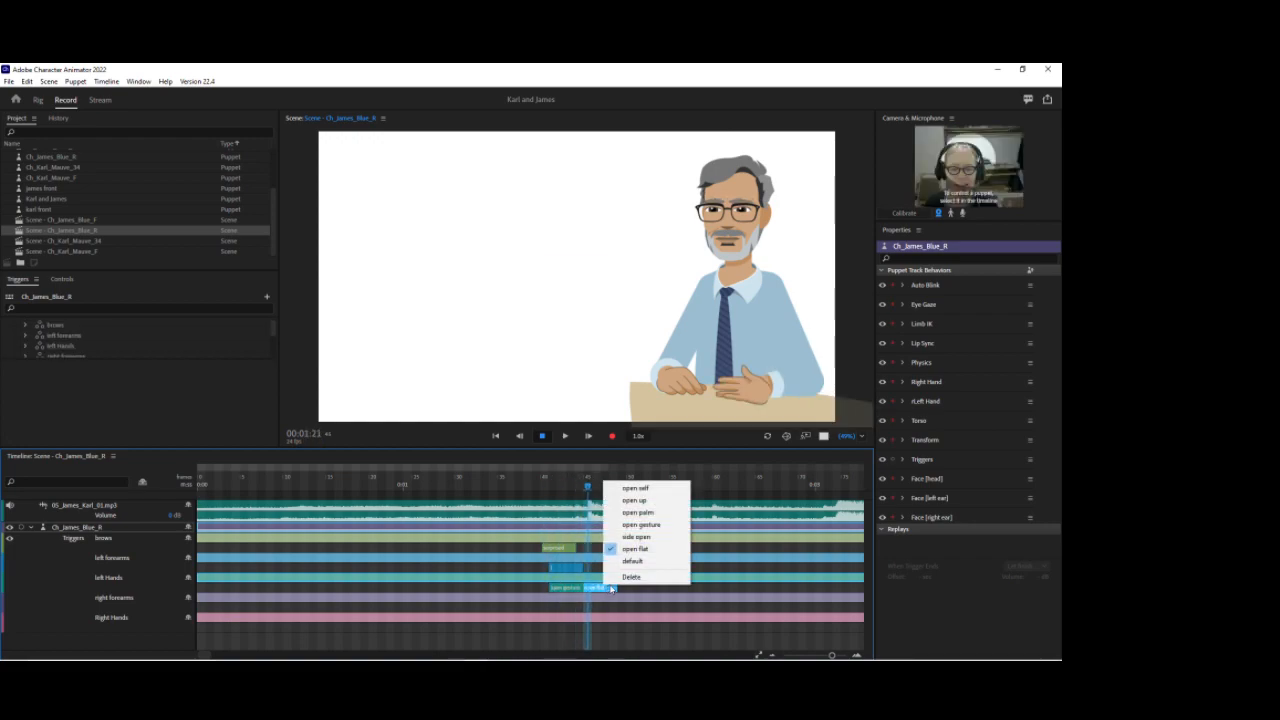
pyautogui.click(640, 524)
pyautogui.click(605, 592)
pyautogui.click(645, 505)
# Step: Switch the left forearms take to pose 3 and trim its end slightly shorter
pyautogui.click(612, 572)
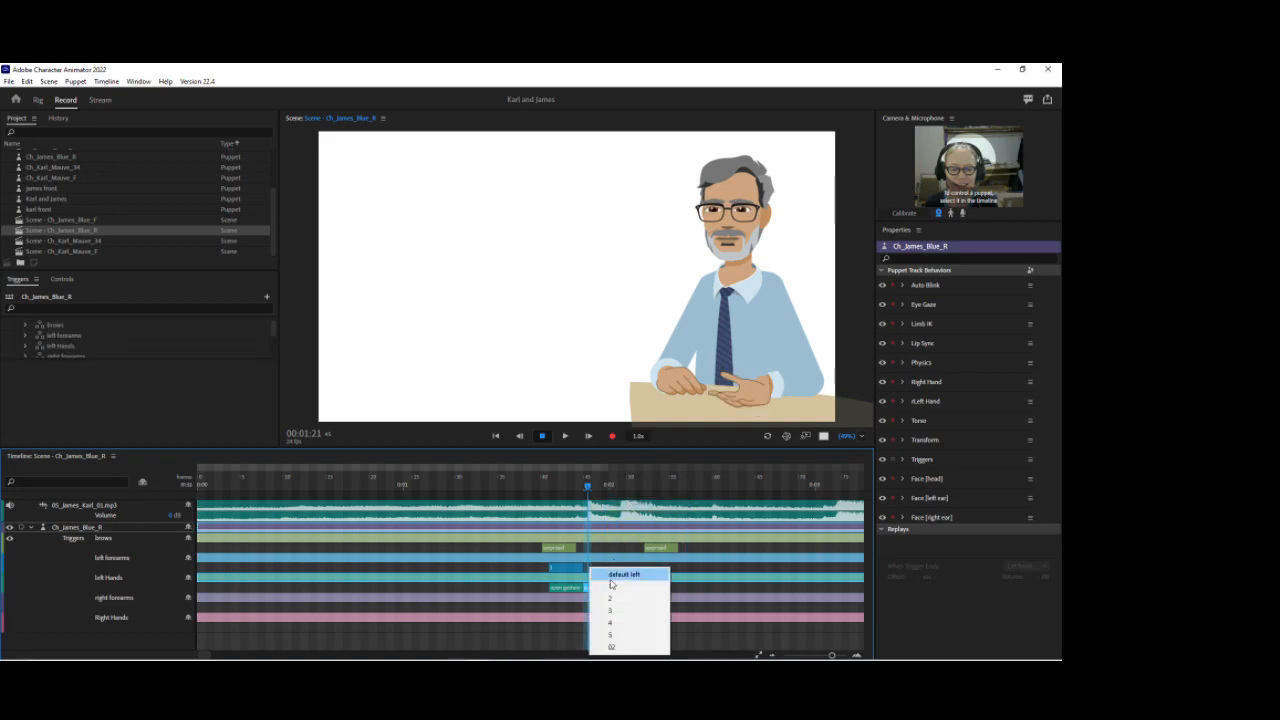
pyautogui.click(612, 610)
pyautogui.moveTo(584, 573); pyautogui.dragTo(575, 572)
# Step: Delete the new left hands takes, both brows takes and the left forearms take from James's track
pyautogui.moveTo(541, 486)
pyautogui.mouseDown()
pyautogui.moveTo(623, 490)
pyautogui.moveTo(543, 492)
pyautogui.mouseUp()
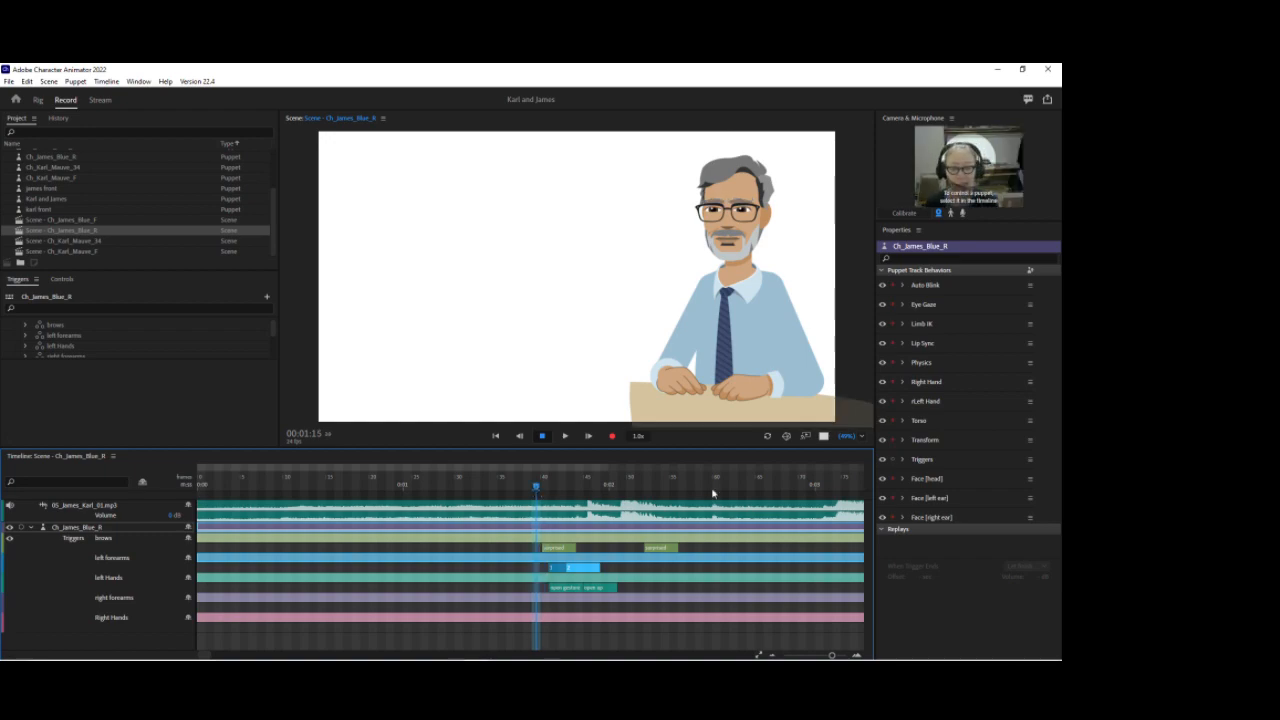
pyautogui.moveTo(629, 590); pyautogui.dragTo(549, 594)
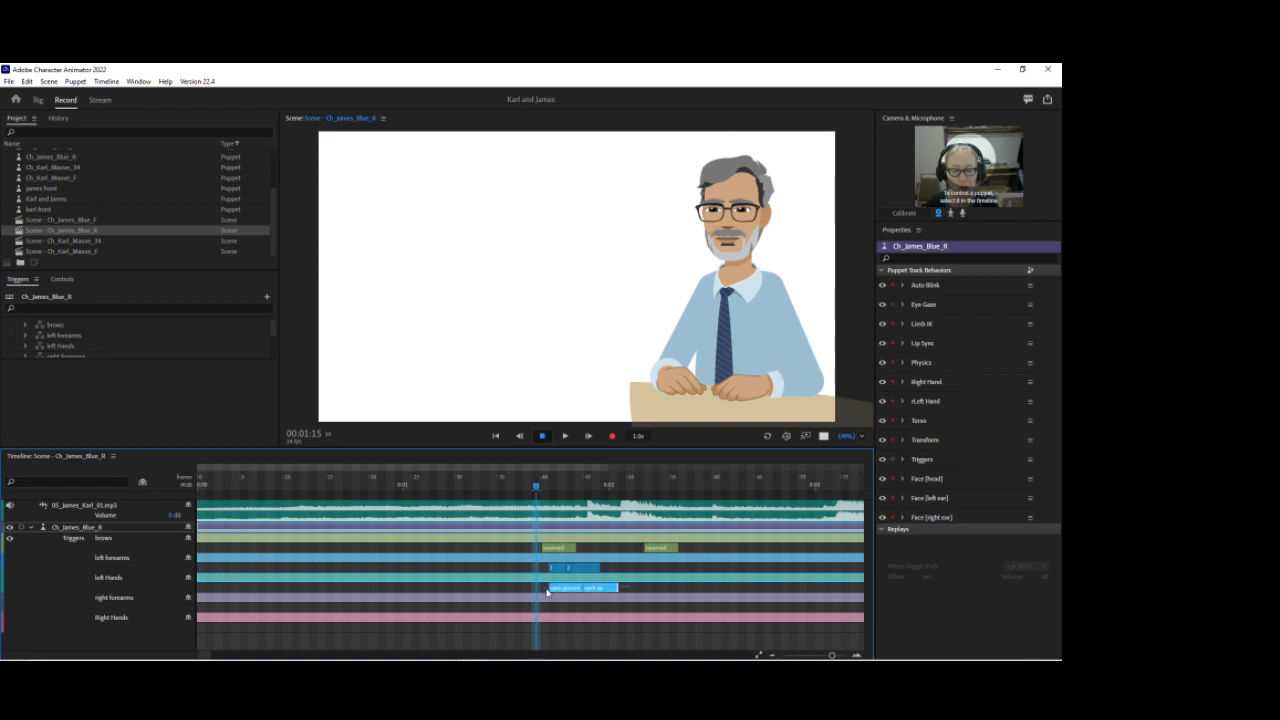
pyautogui.press('Delete')
pyautogui.click(660, 548)
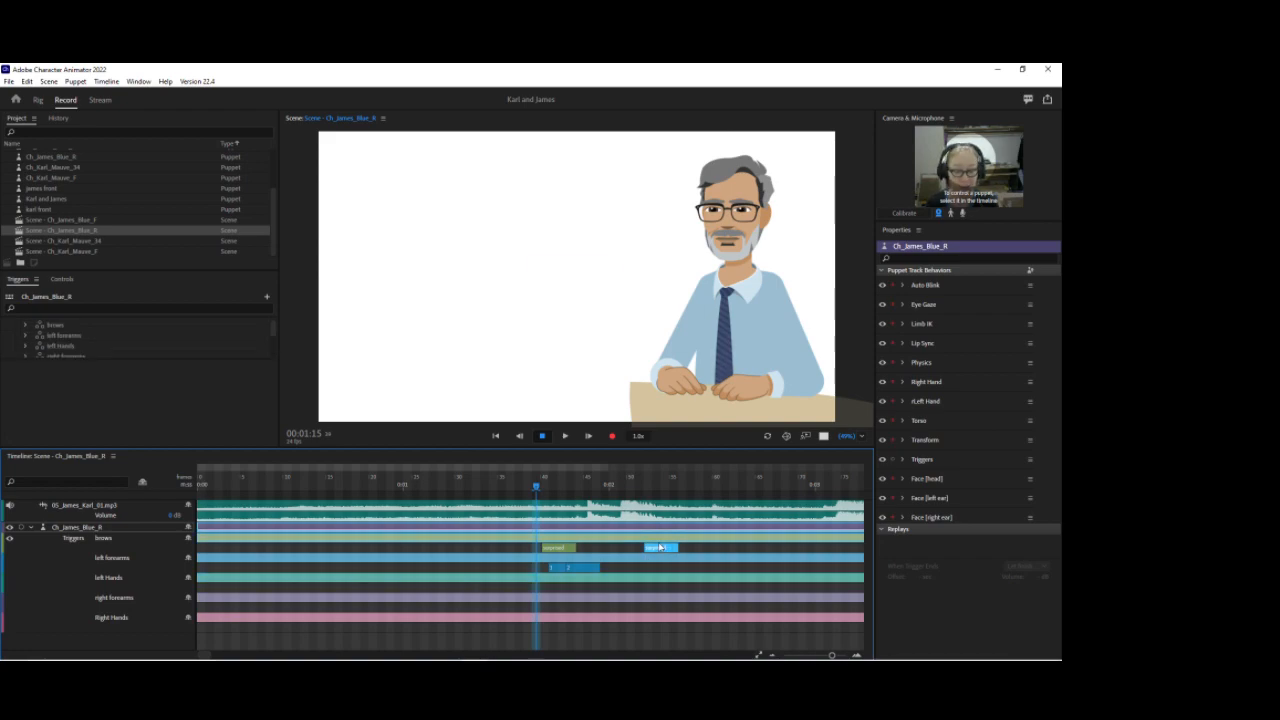
pyautogui.press('Delete')
pyautogui.click(573, 548)
pyautogui.press('Delete')
pyautogui.click(569, 568)
pyautogui.press('Delete')
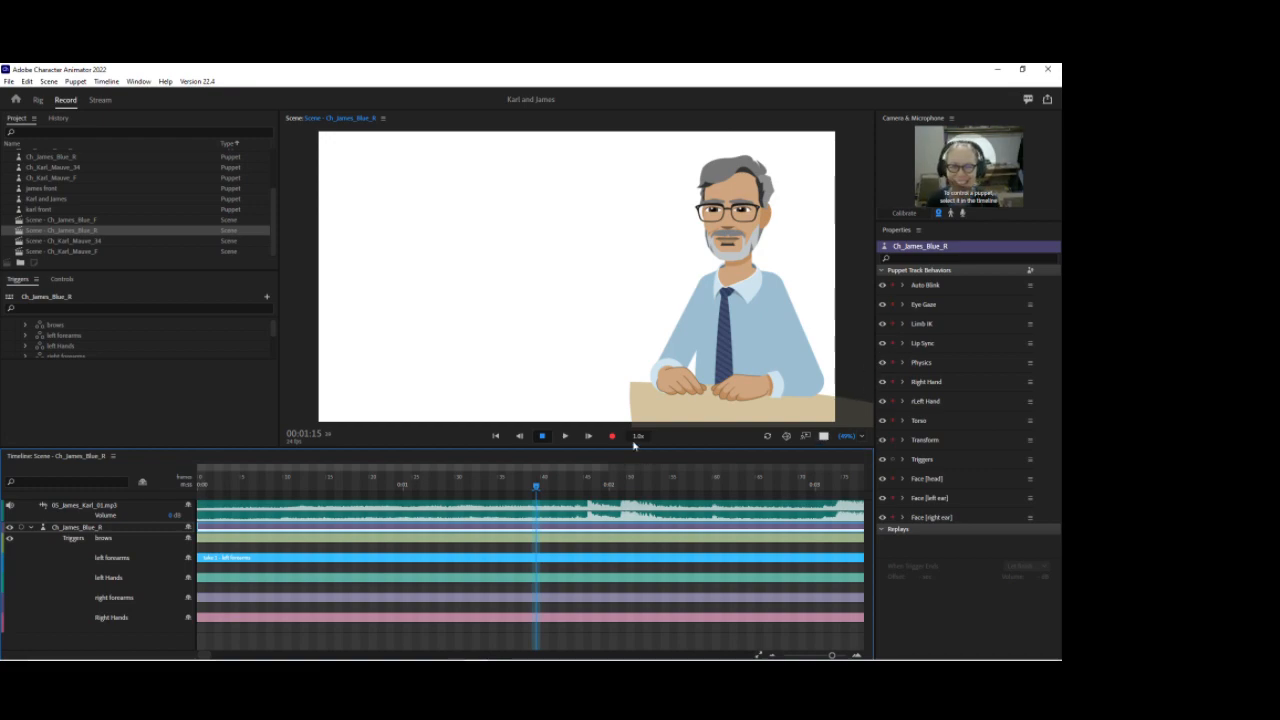
# Step: Select the Scene - Ch_James_Blue_F scene in the project list
pyautogui.click(77, 220)
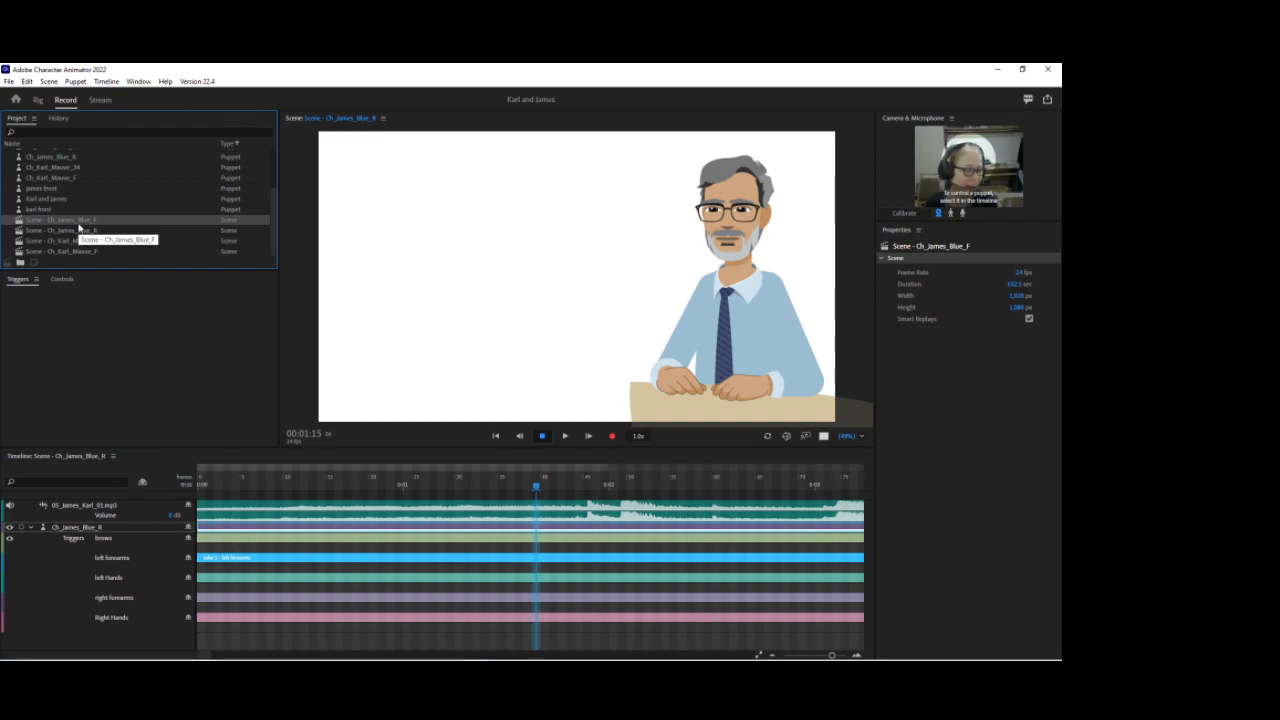